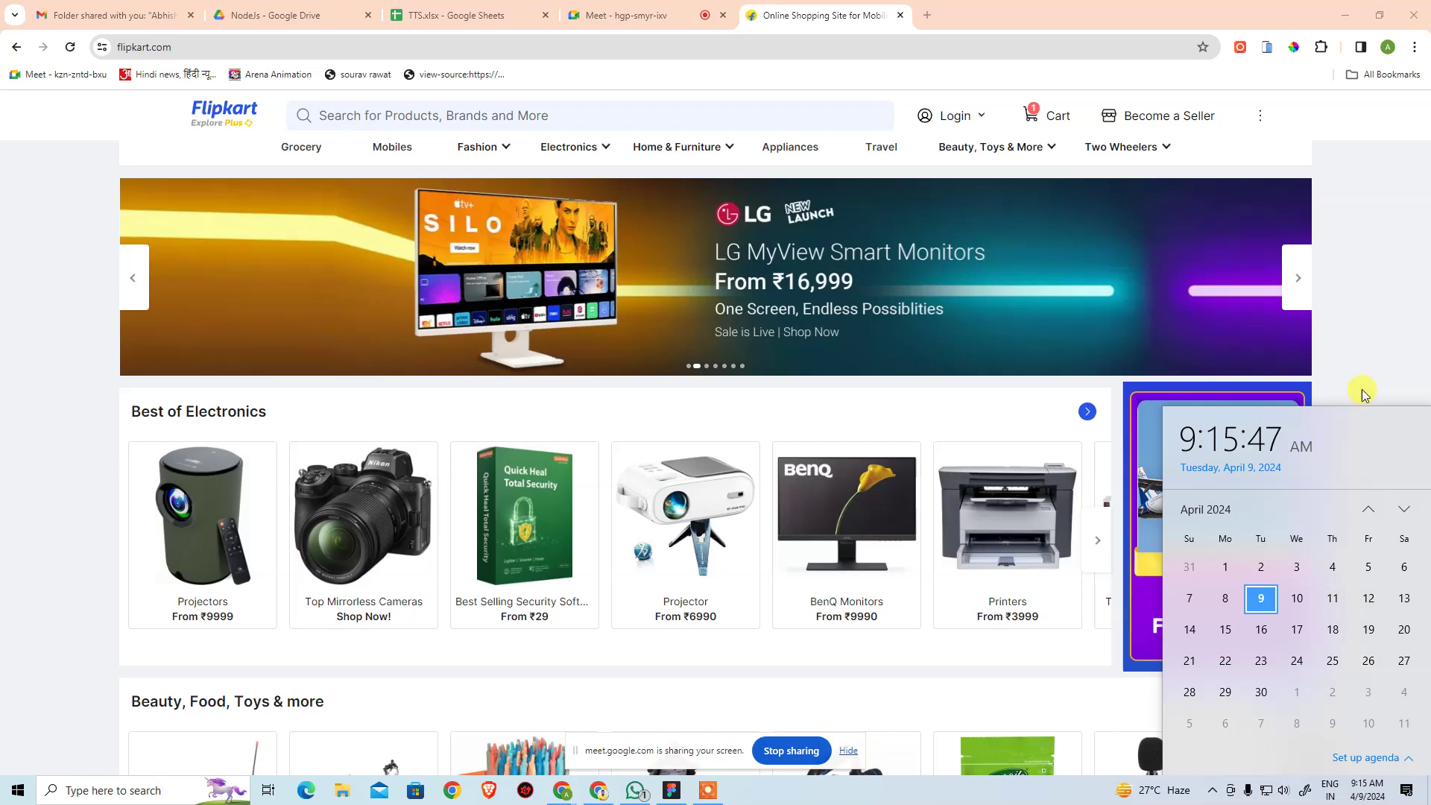
Look through the Fashion and Electronics category menus on the Flipkart home page, including men's wear and camera subcategories
{"action": "left_click", "coordinate": [1367, 345]}
{"action": "scroll", "coordinate": [1039, 568], "scroll_direction": "up", "scroll_amount": 1}
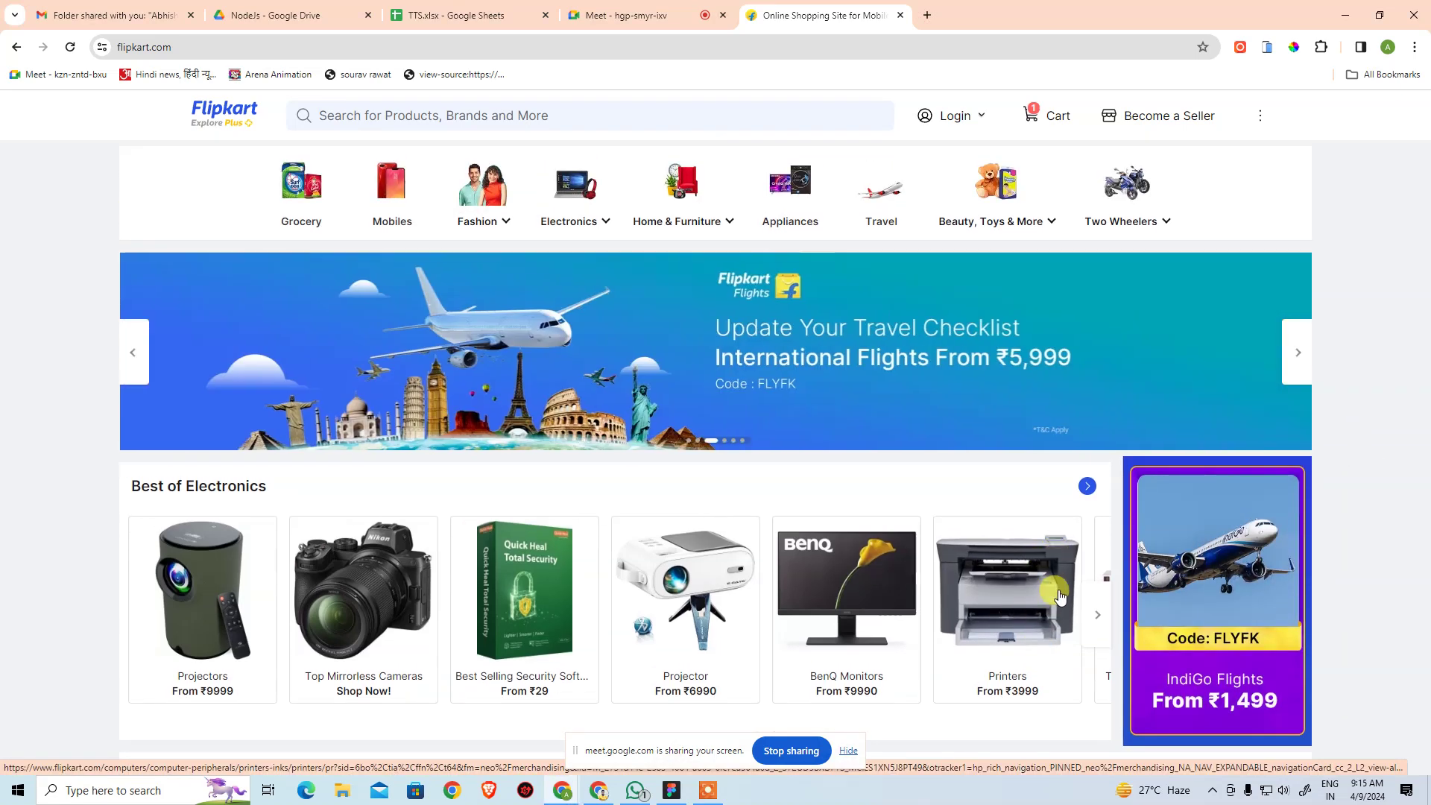
{"action": "mouse_move", "coordinate": [462, 224]}
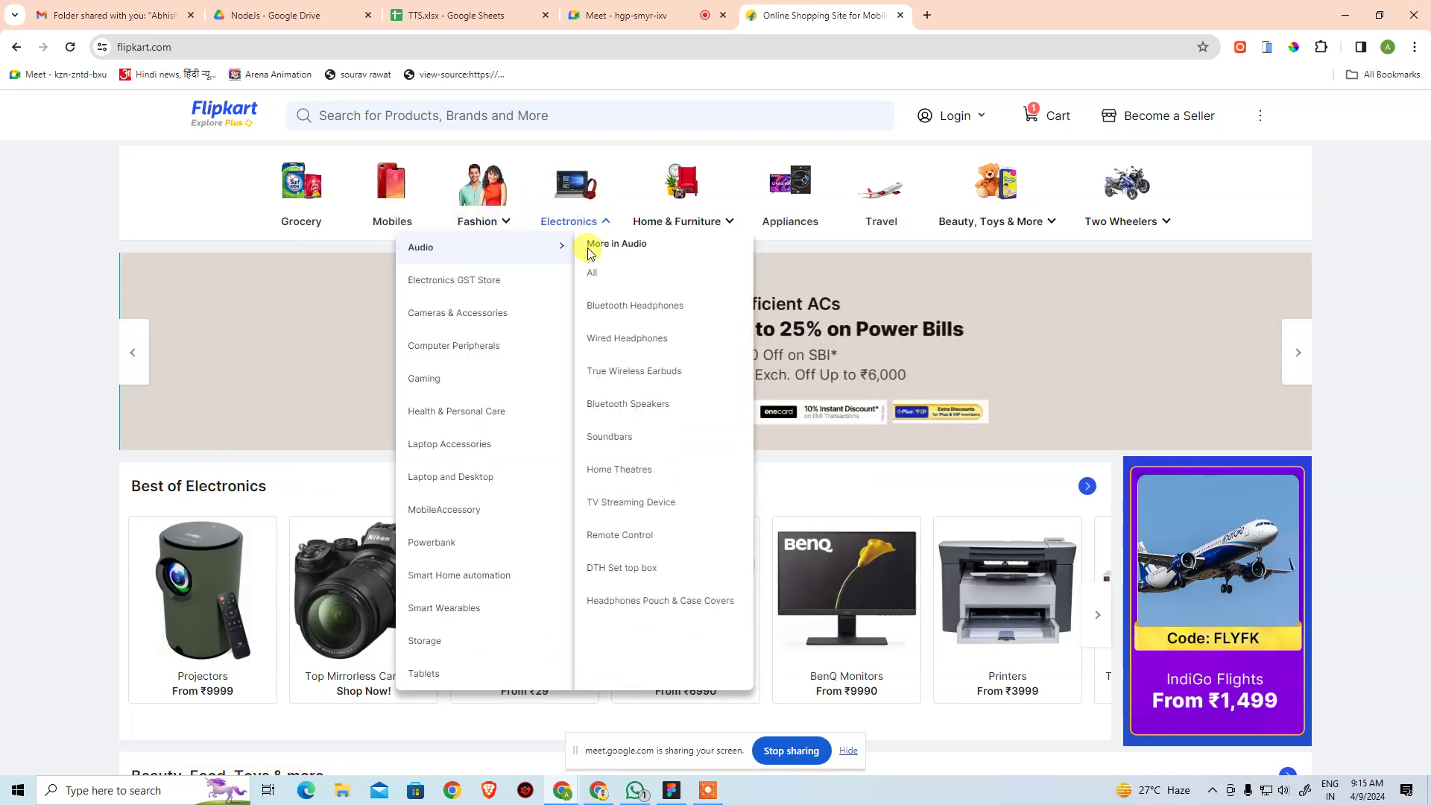
{"action": "key", "text": "alt+Tab"}
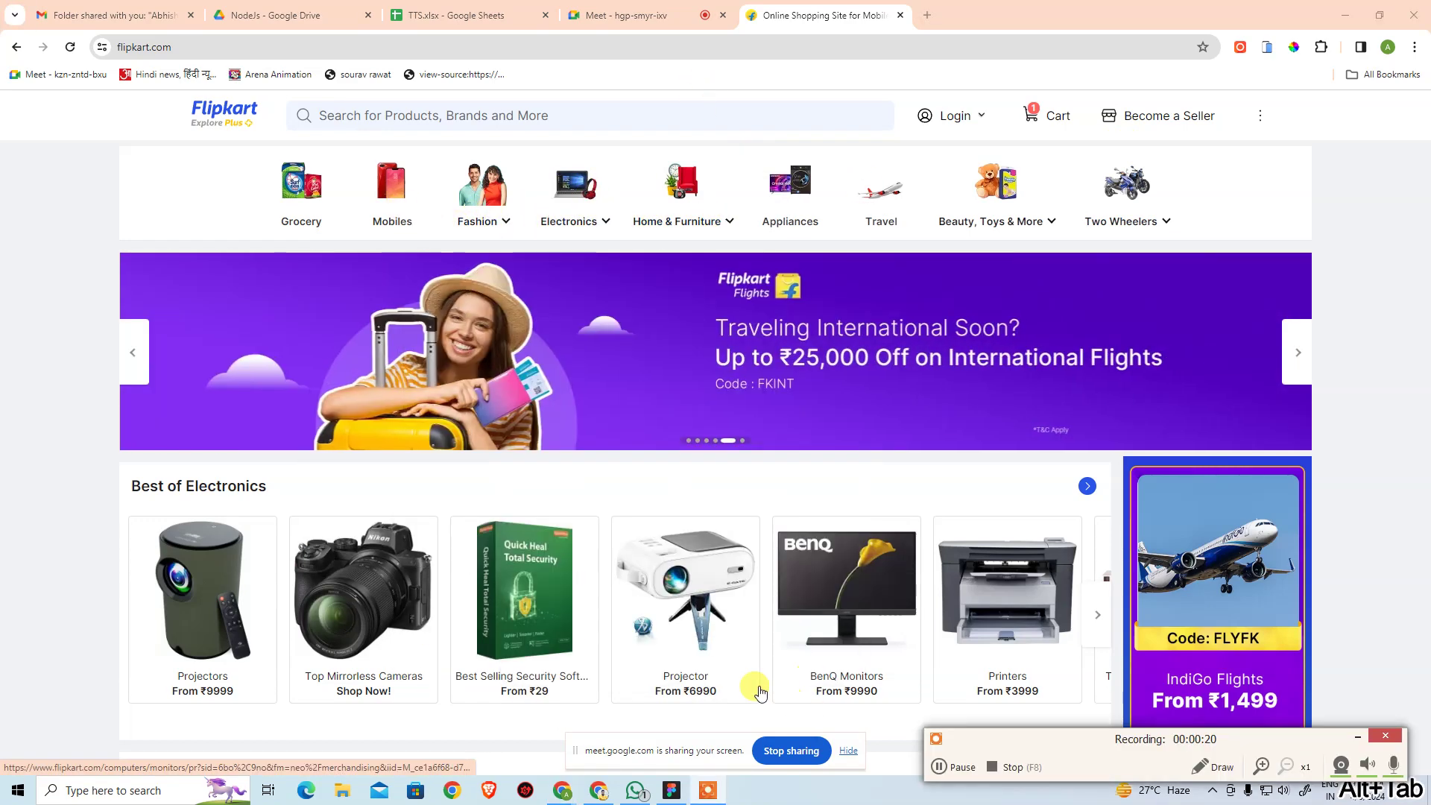
{"action": "mouse_move", "coordinate": [682, 224]}
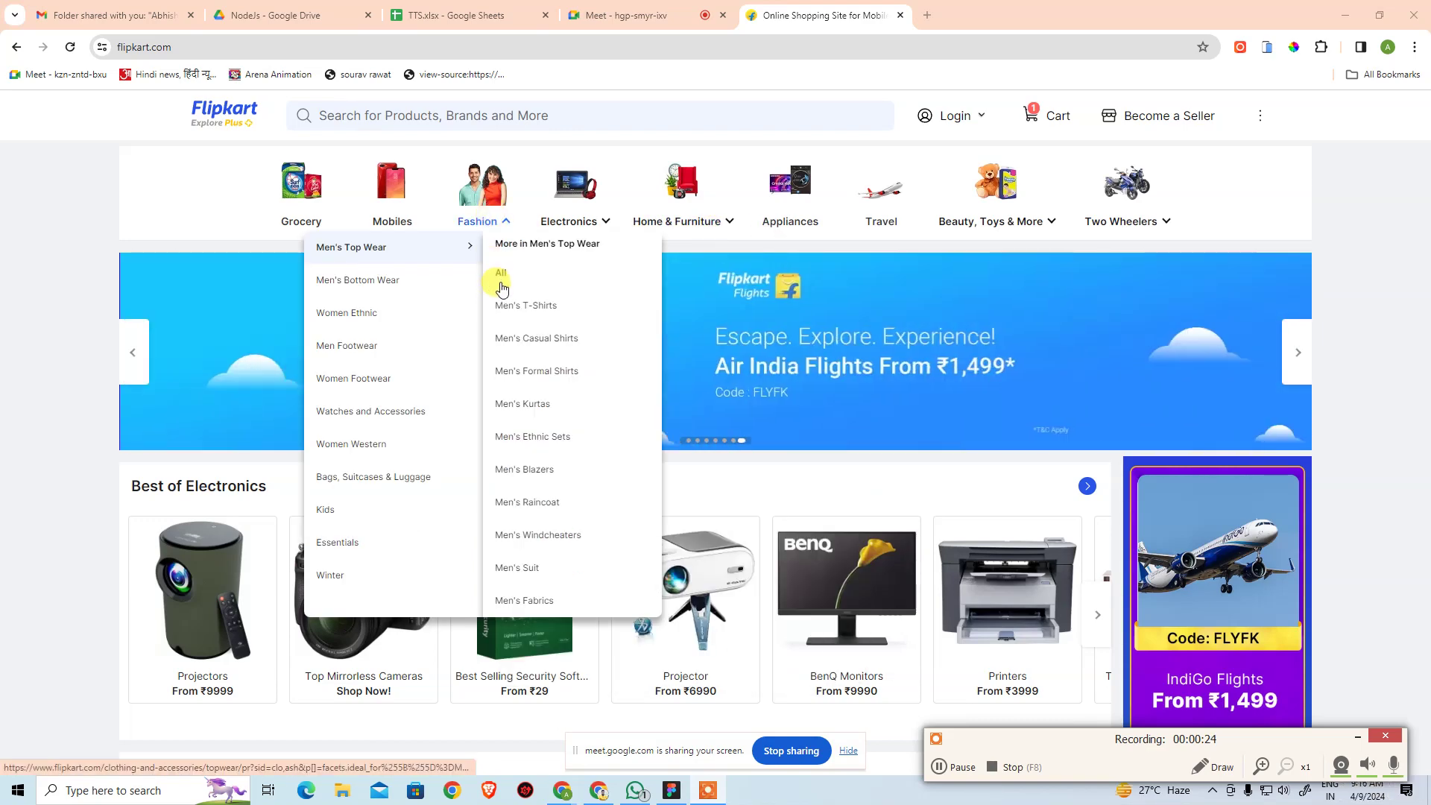
{"action": "mouse_move", "coordinate": [469, 280]}
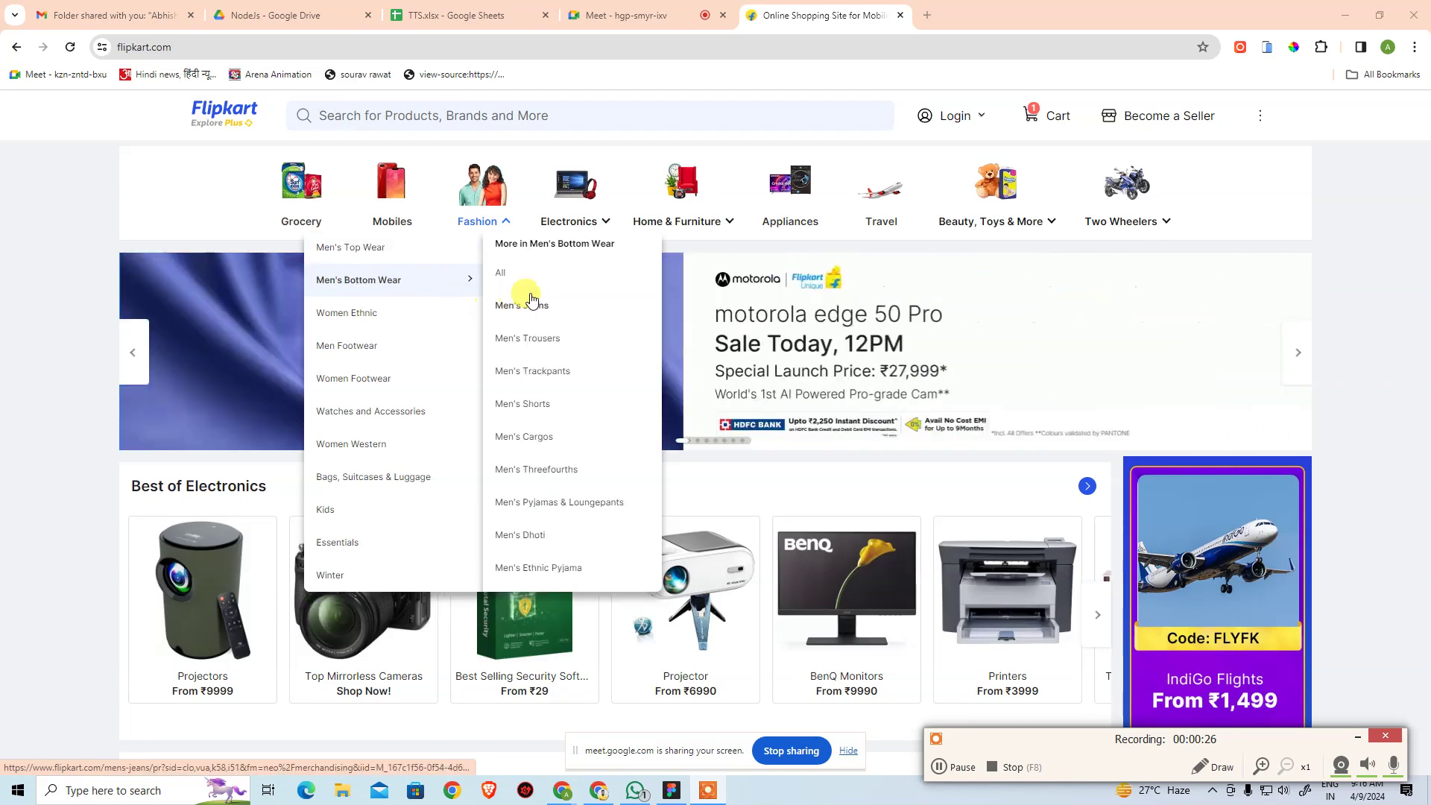
{"action": "mouse_move", "coordinate": [574, 218]}
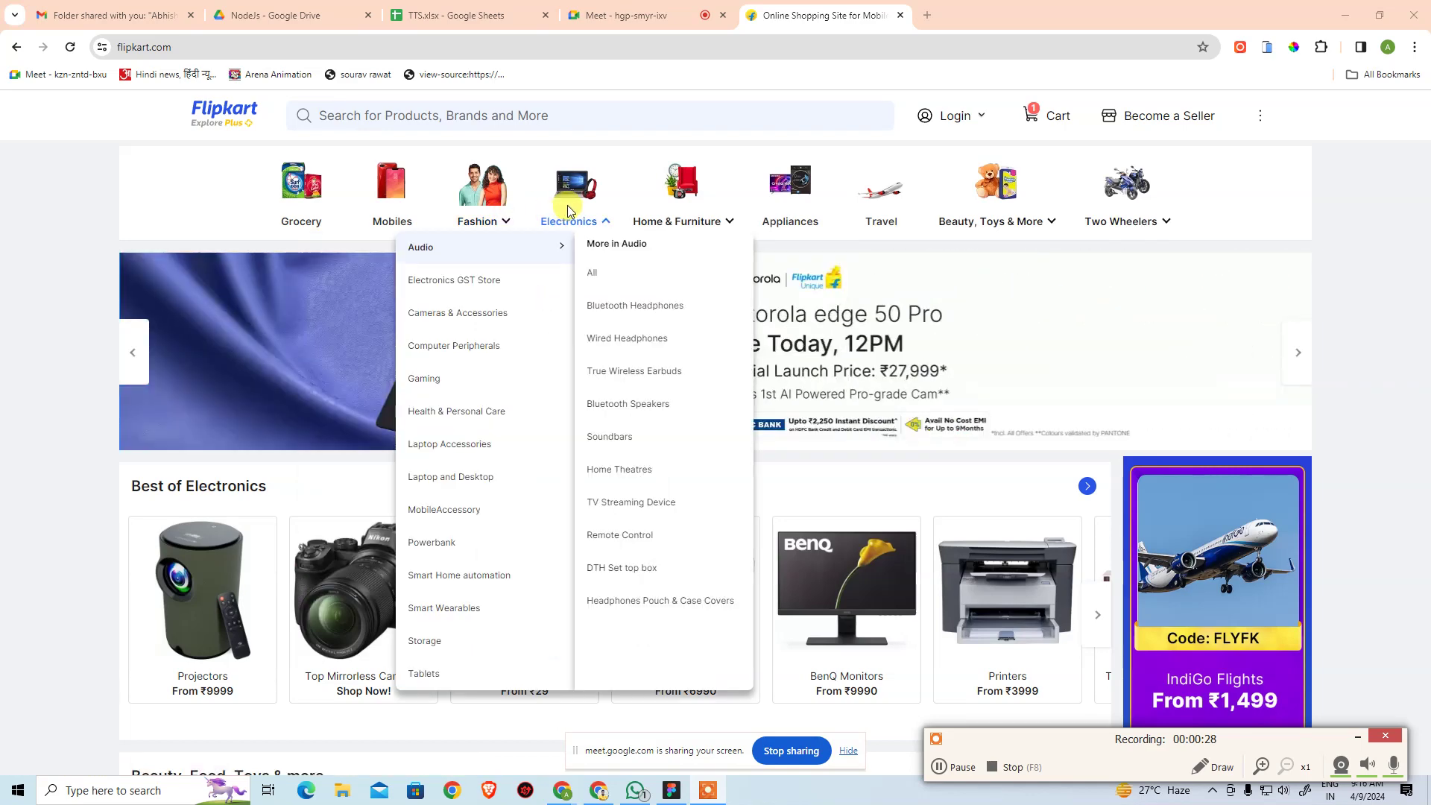
{"action": "mouse_move", "coordinate": [488, 304]}
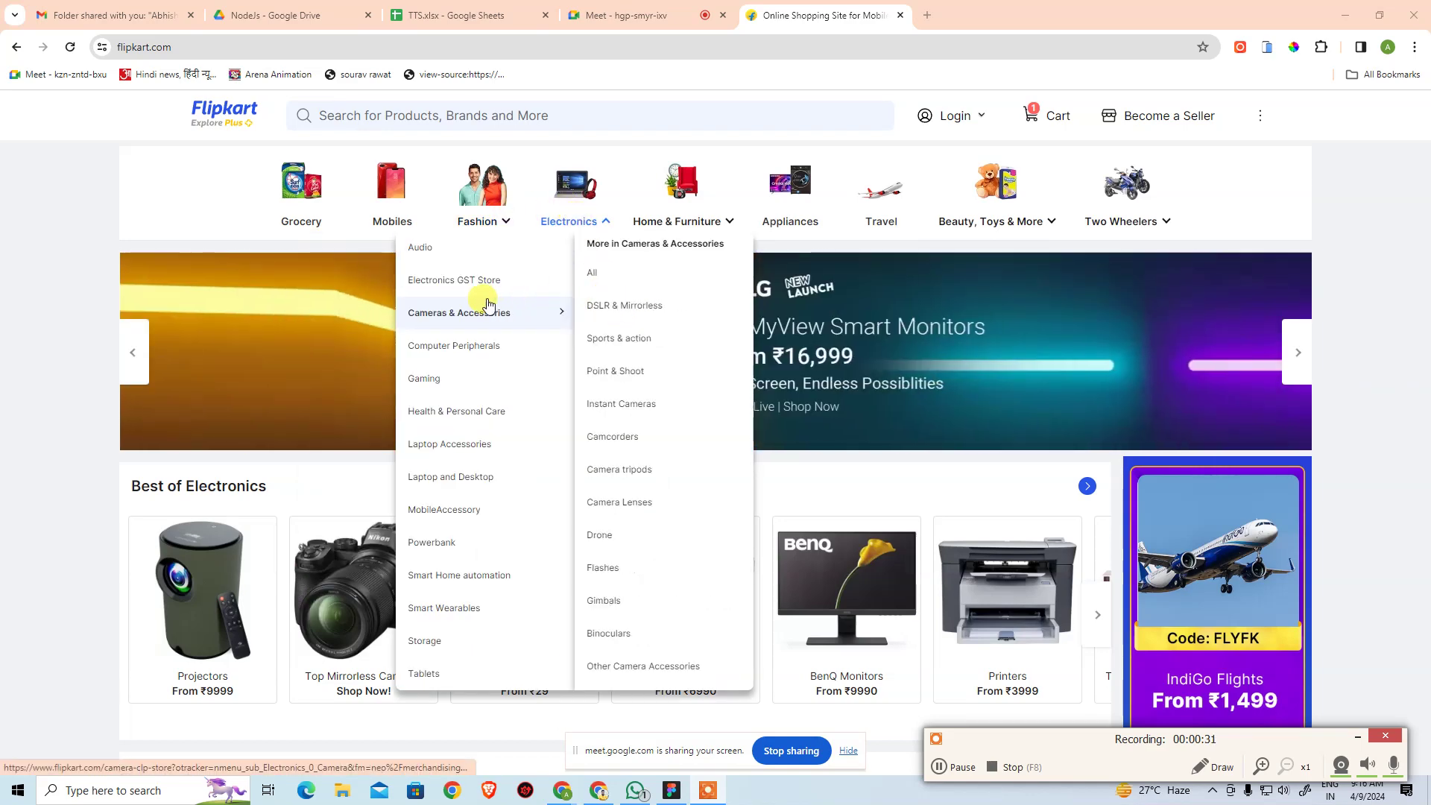
Open the Mobiles category and look over its filters and sale banners
{"action": "left_click", "coordinate": [392, 186]}
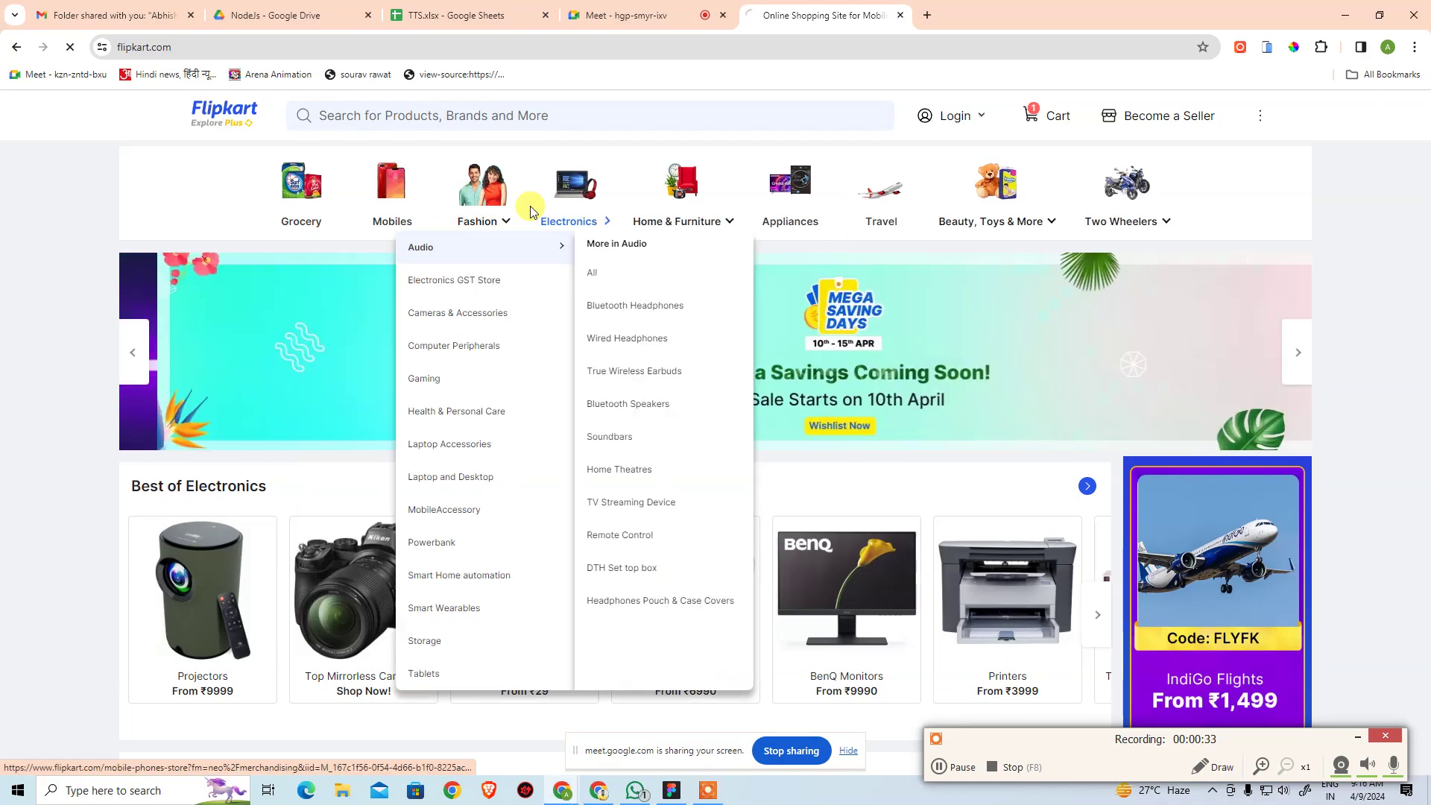
{"action": "scroll", "coordinate": [875, 438], "scroll_direction": "down", "scroll_amount": 6}
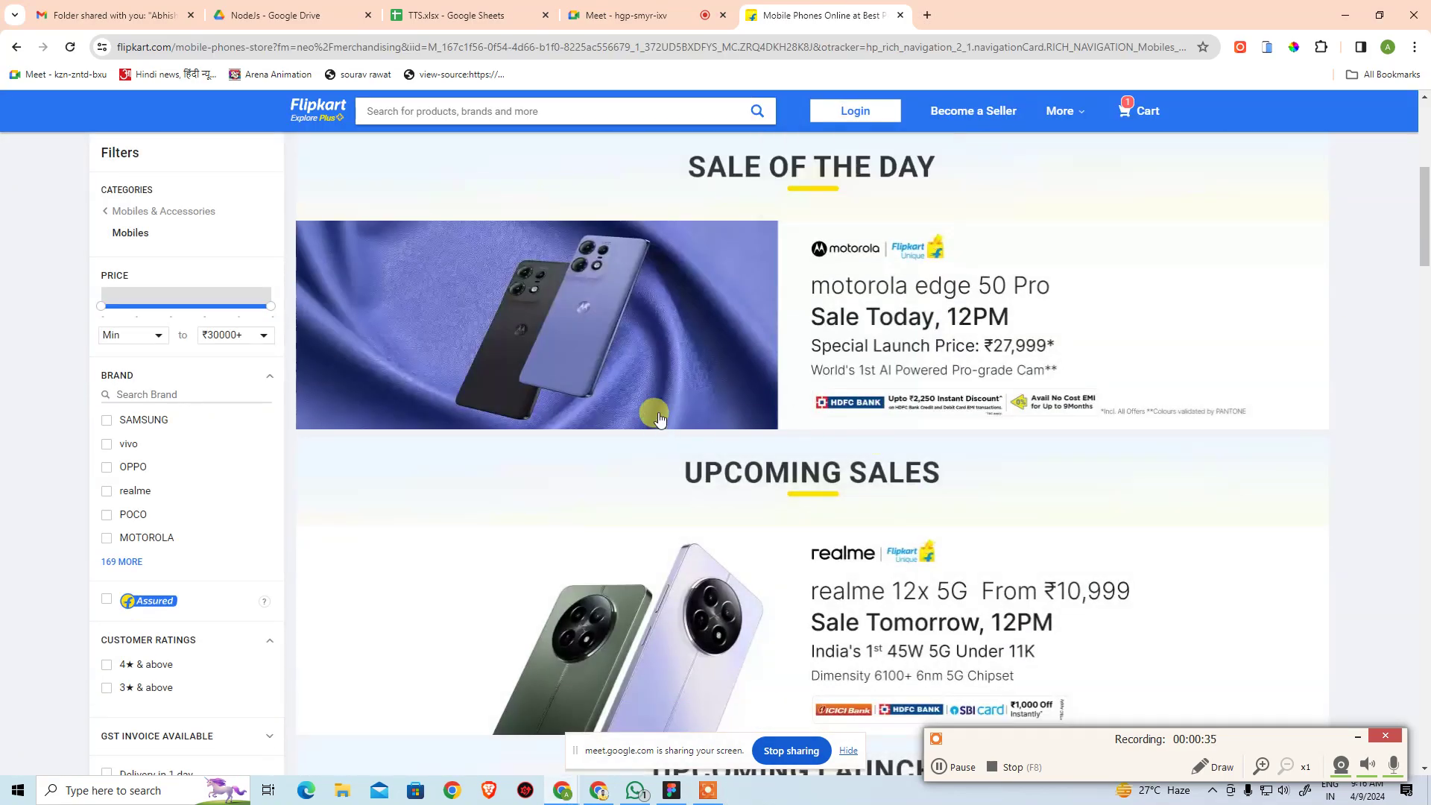
{"action": "scroll", "coordinate": [634, 363], "scroll_direction": "up", "scroll_amount": 3}
{"action": "scroll", "coordinate": [635, 363], "scroll_direction": "up", "scroll_amount": 3}
Search Flipkart for "iphone 15" using the recent search suggestion
{"action": "left_click", "coordinate": [531, 113]}
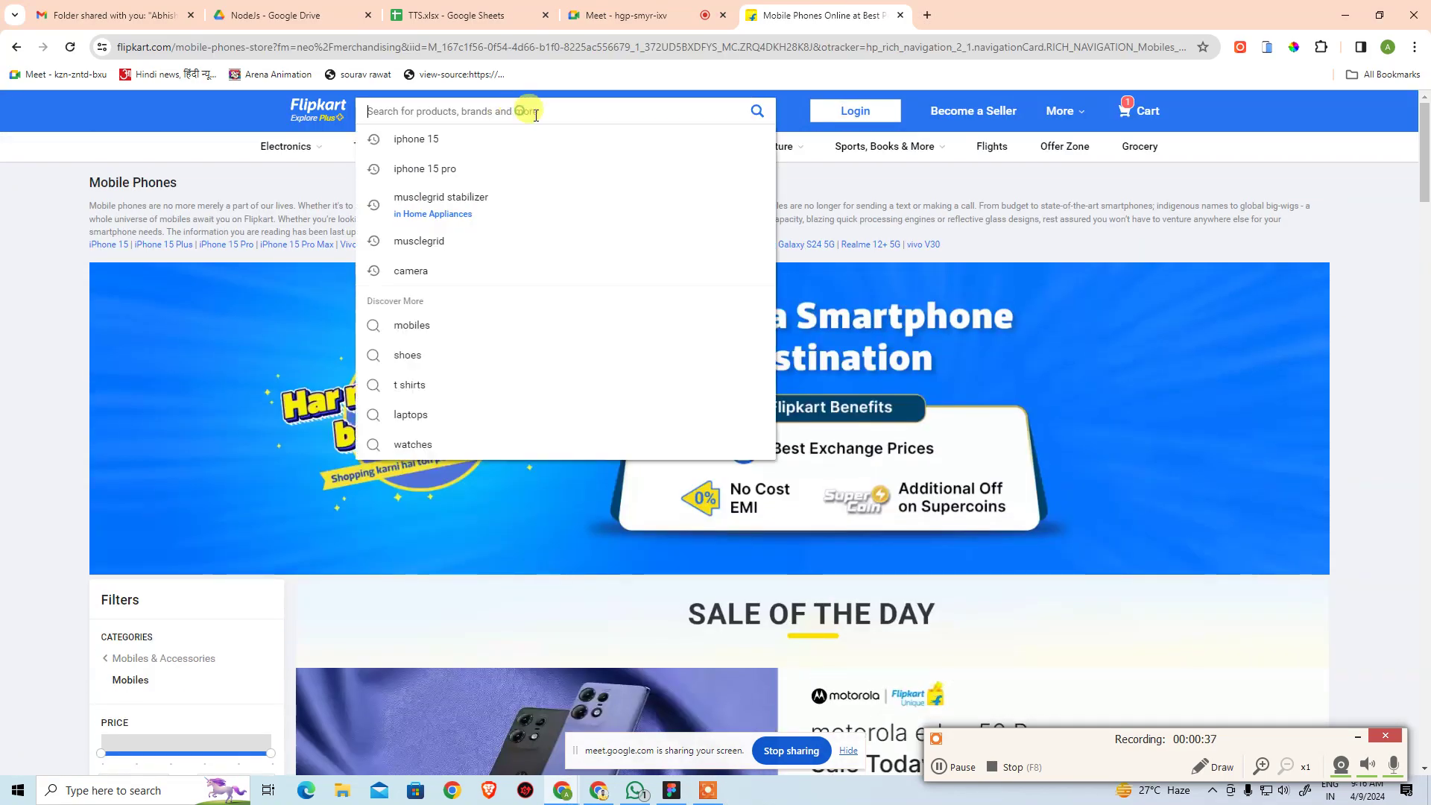
{"action": "key", "text": "Down"}
{"action": "key", "text": "Return"}
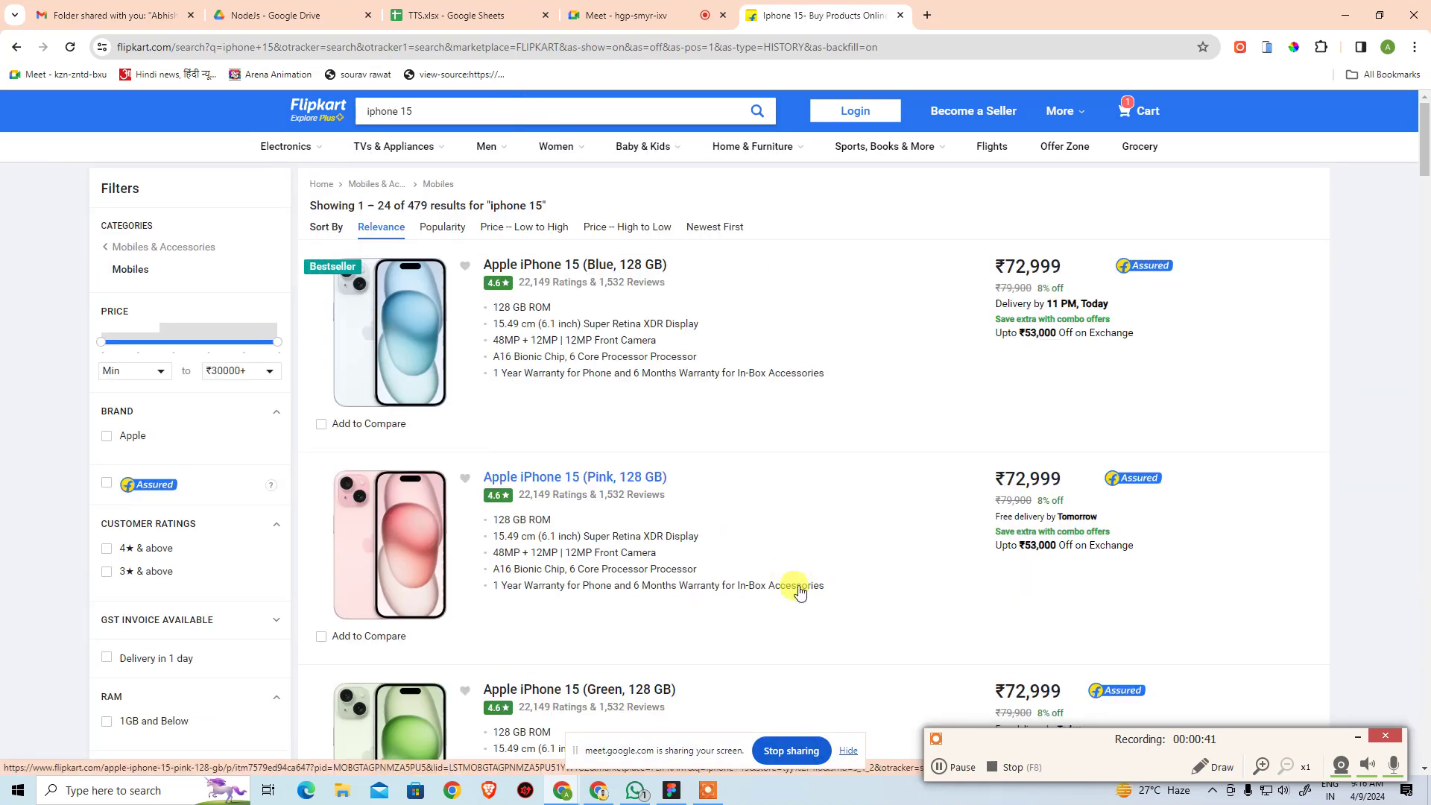
Restore the browser to a smaller window and vary its width to examine how the search results layout adapts
{"action": "left_click_drag", "start_coordinate": [915, 15], "coordinate": [757, 65]}
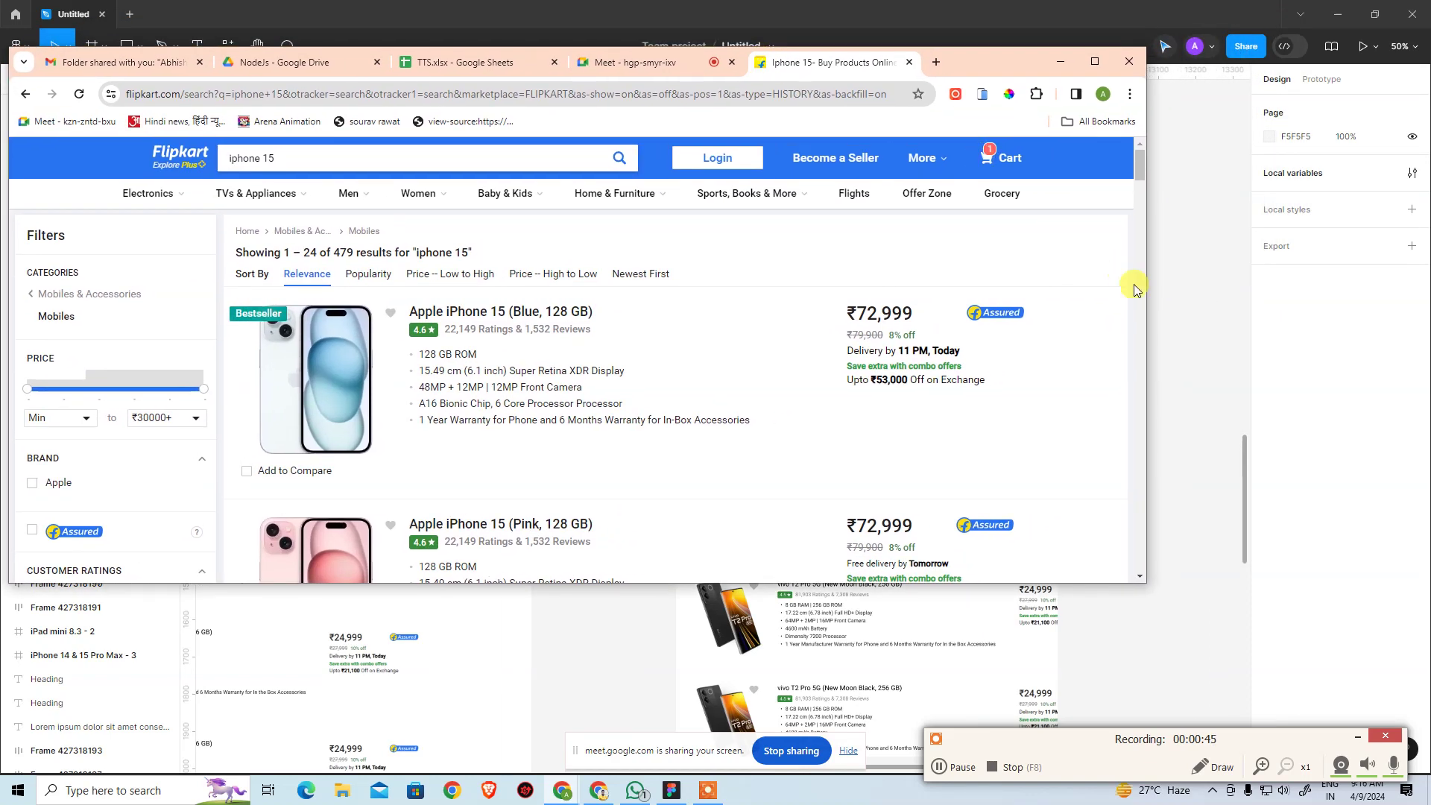
{"action": "left_click_drag", "start_coordinate": [1146, 304], "coordinate": [1223, 317]}
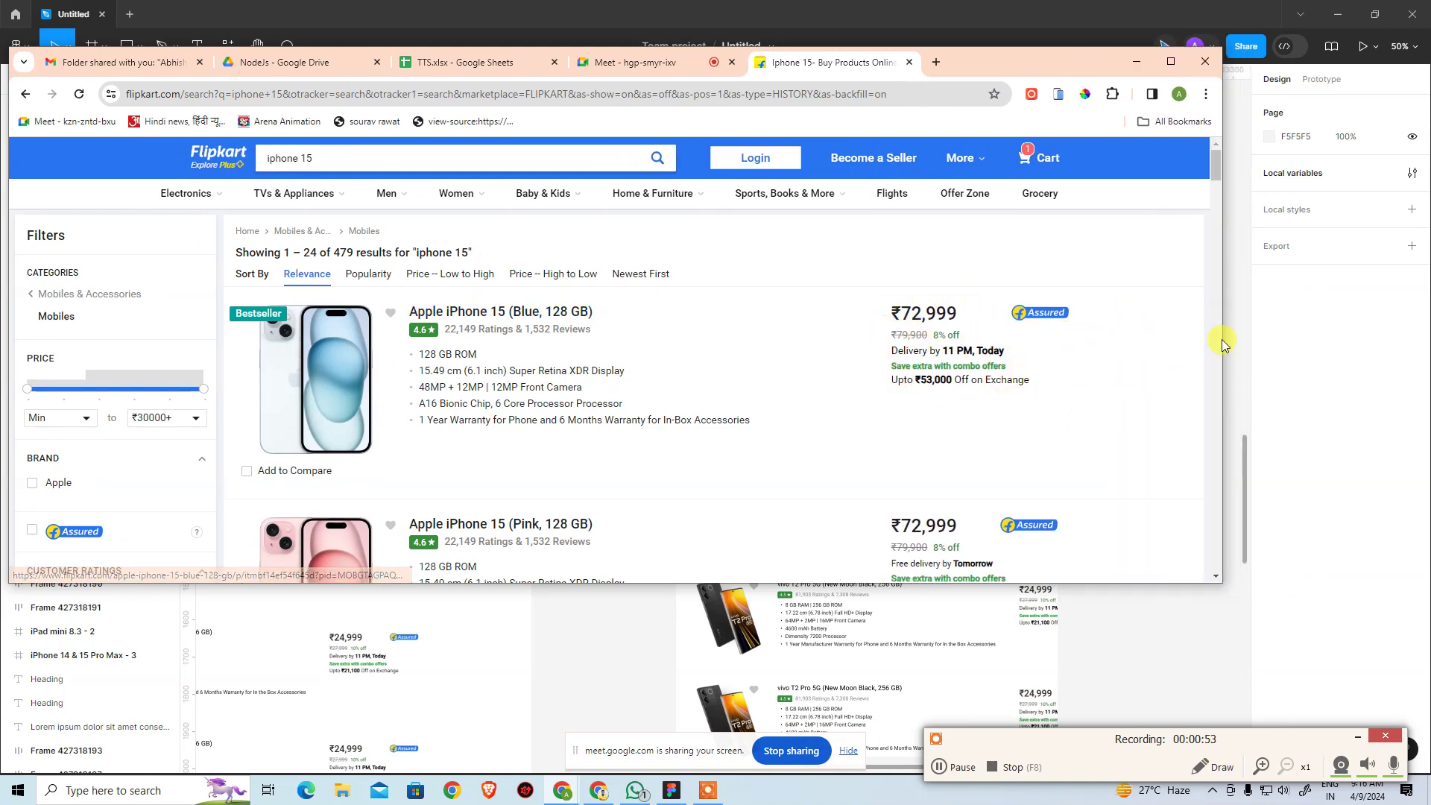
{"action": "left_click_drag", "start_coordinate": [1217, 336], "coordinate": [990, 383]}
Switch to Figma and examine the properties of the "MacBook Pro 16" - 4" frame with the phone listing
{"action": "left_click", "coordinate": [1128, 141]}
{"action": "left_click_drag", "start_coordinate": [506, 293], "coordinate": [1000, 332]}
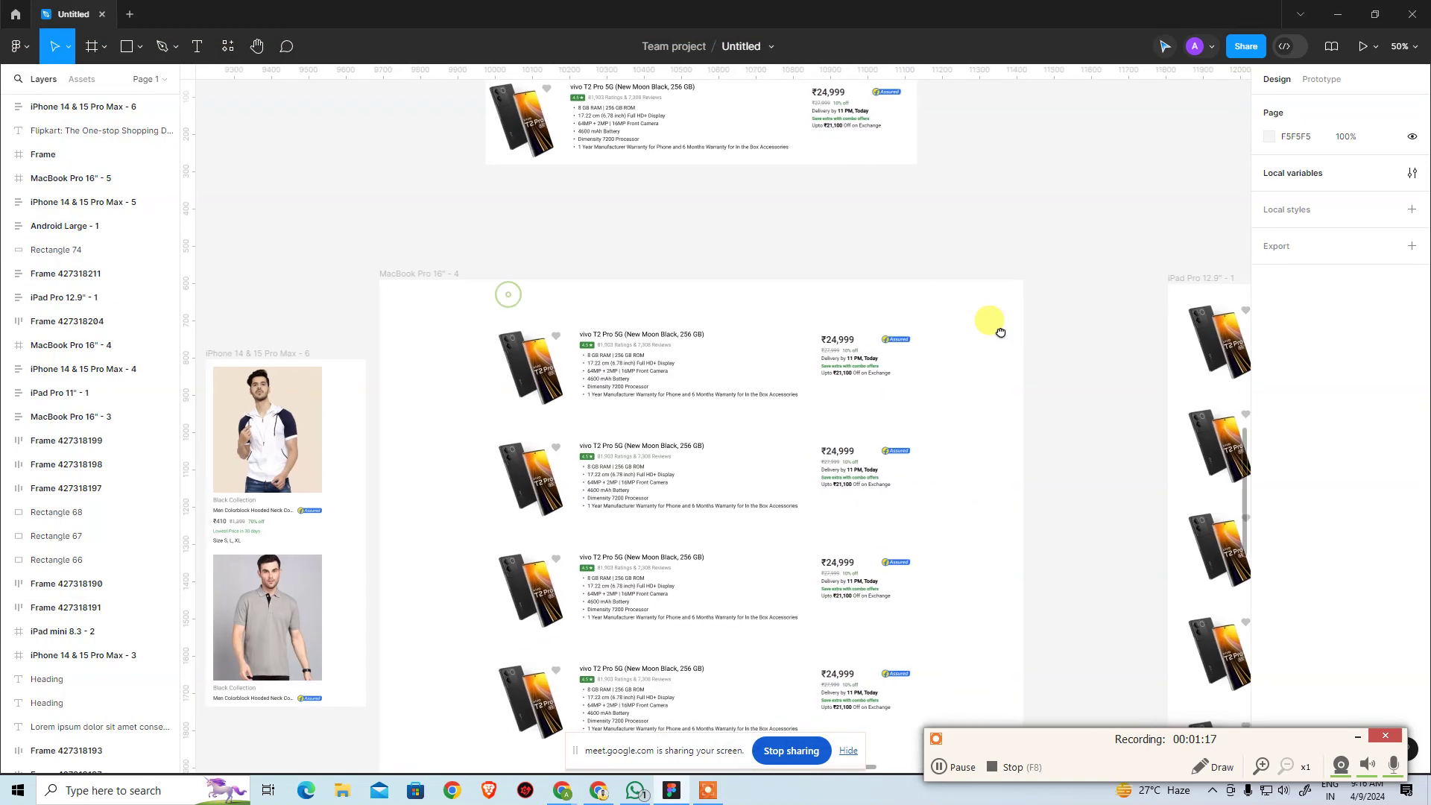
{"action": "scroll", "coordinate": [731, 356], "scroll_direction": "down", "scroll_amount": 3}
{"action": "left_click", "coordinate": [400, 168]}
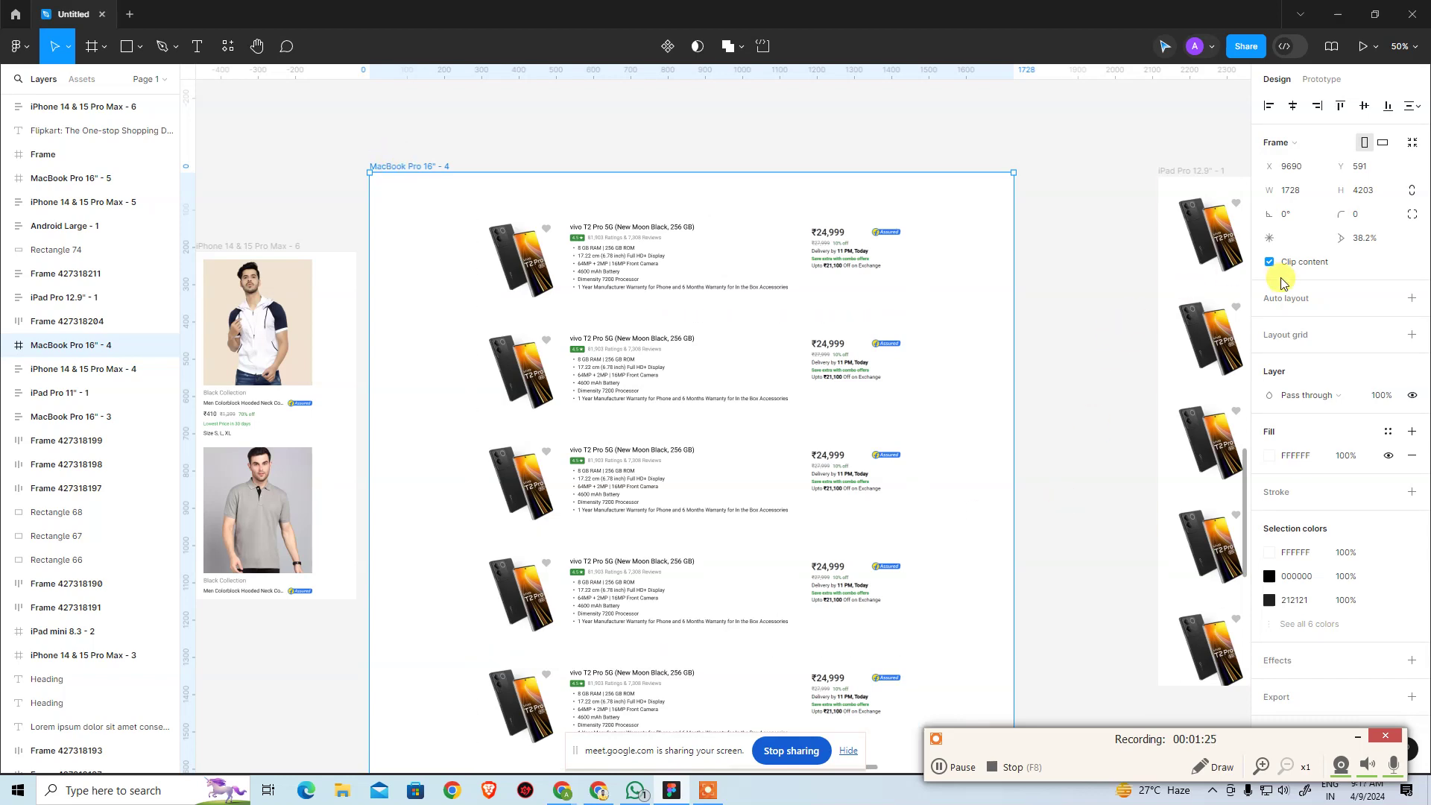
{"action": "left_click", "coordinate": [588, 140]}
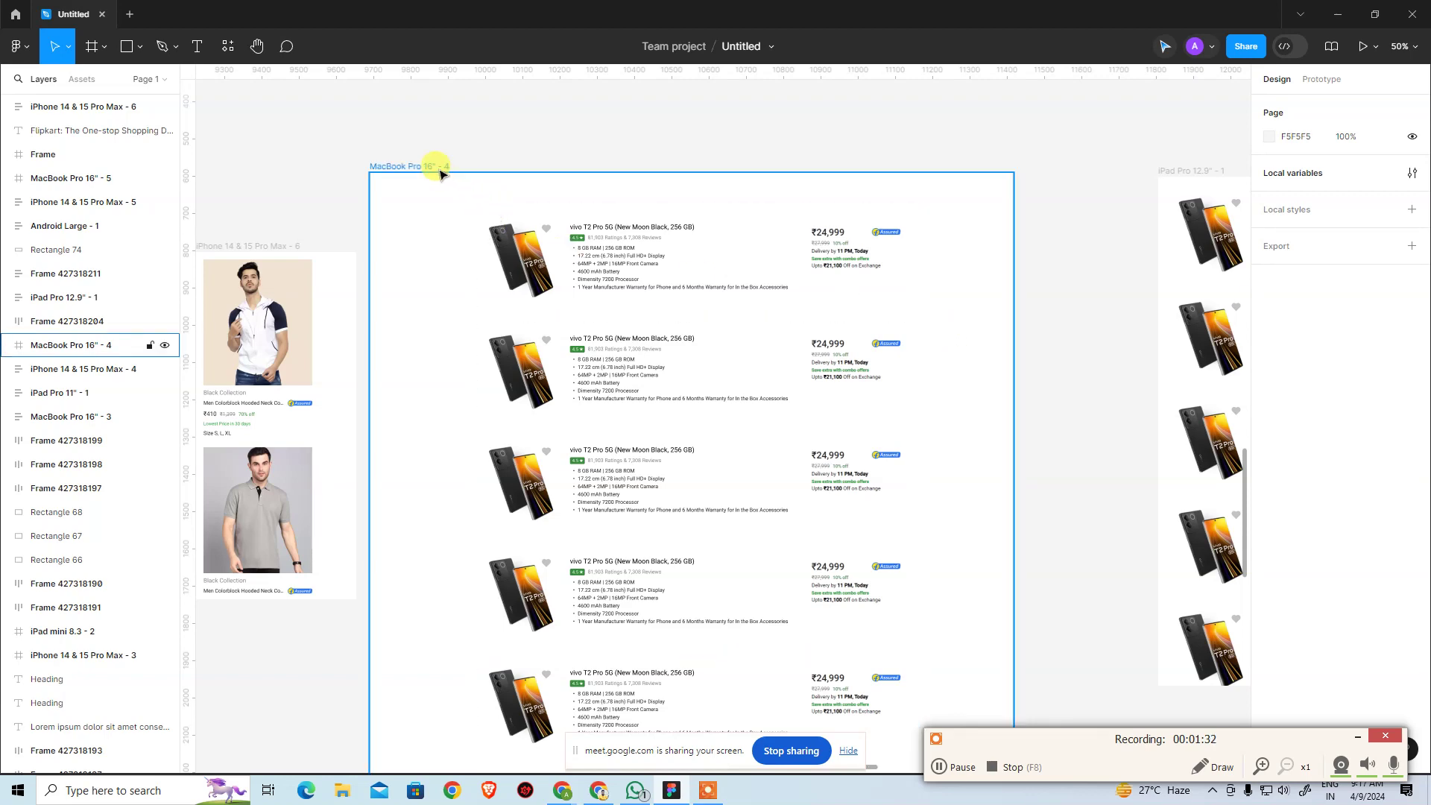
{"action": "left_click", "coordinate": [438, 168]}
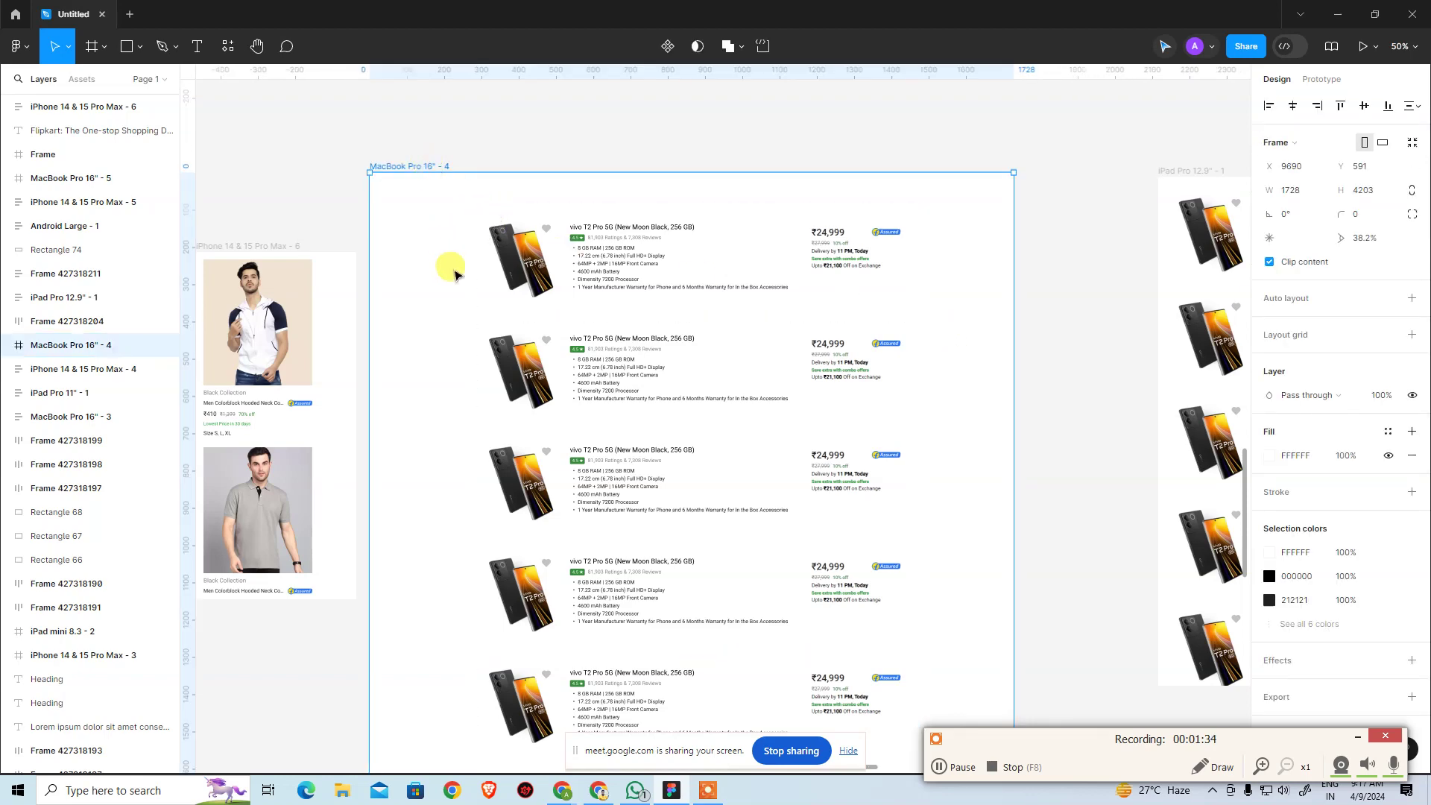
Try widening the product list frame inside "MacBook Pro 16" - 4" to 1295, and undo the resize
{"action": "left_click", "coordinate": [580, 243]}
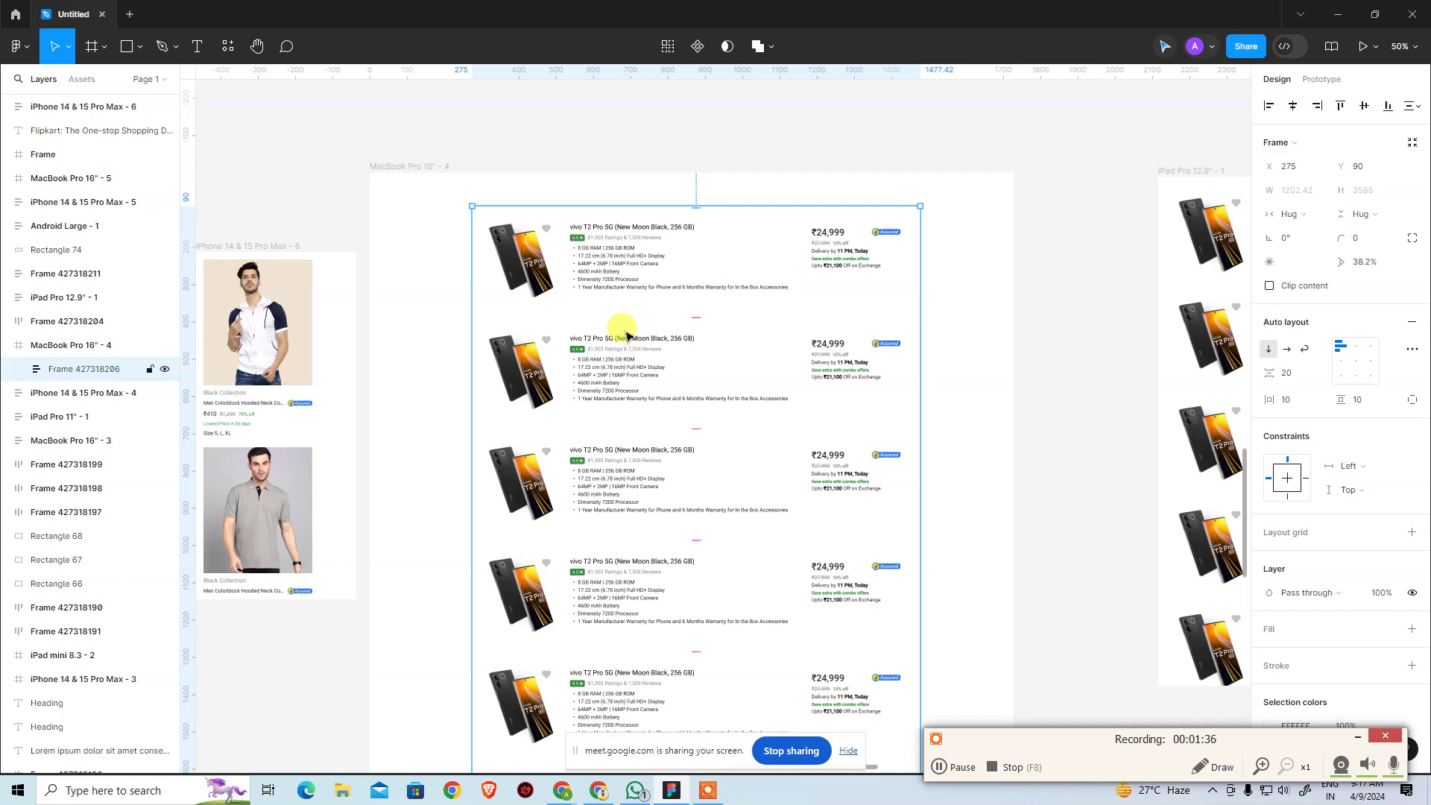
{"action": "mouse_move", "coordinate": [949, 369]}
{"action": "left_mouse_down"}
{"action": "mouse_move", "coordinate": [1015, 365]}
{"action": "mouse_move", "coordinate": [943, 372]}
{"action": "mouse_move", "coordinate": [955, 381]}
{"action": "left_mouse_up"}
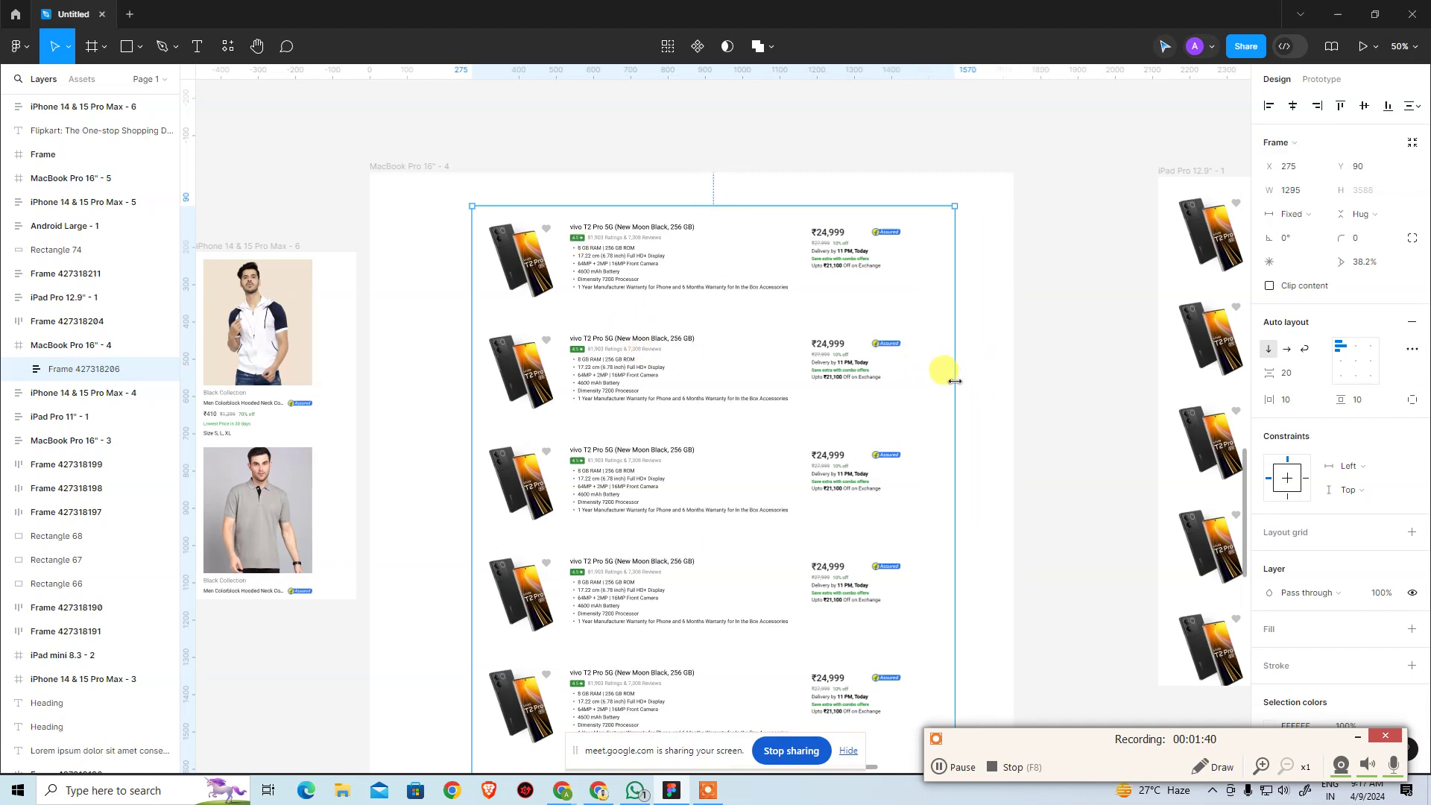
{"action": "key", "text": "ctrl+z"}
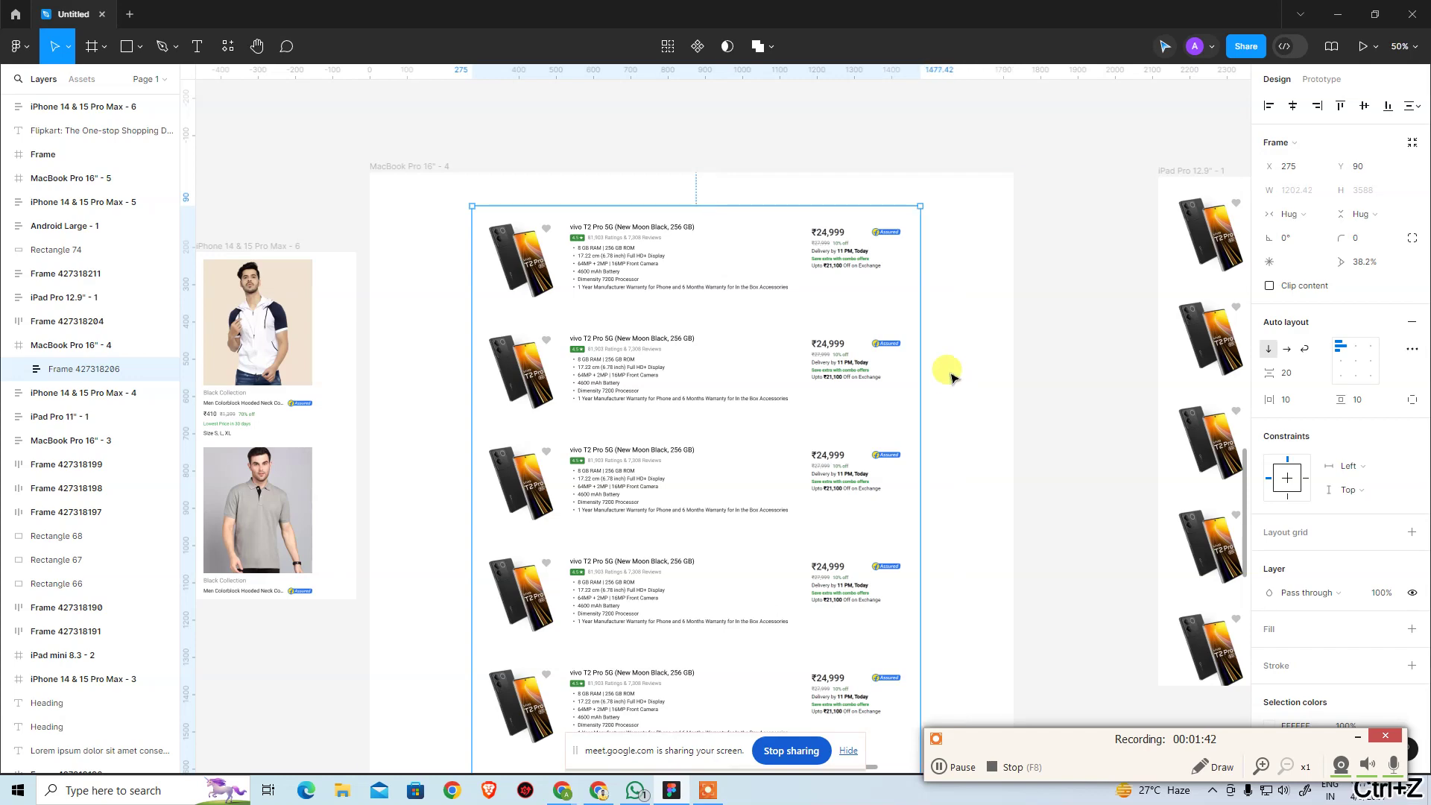
{"action": "double_click", "coordinate": [778, 251]}
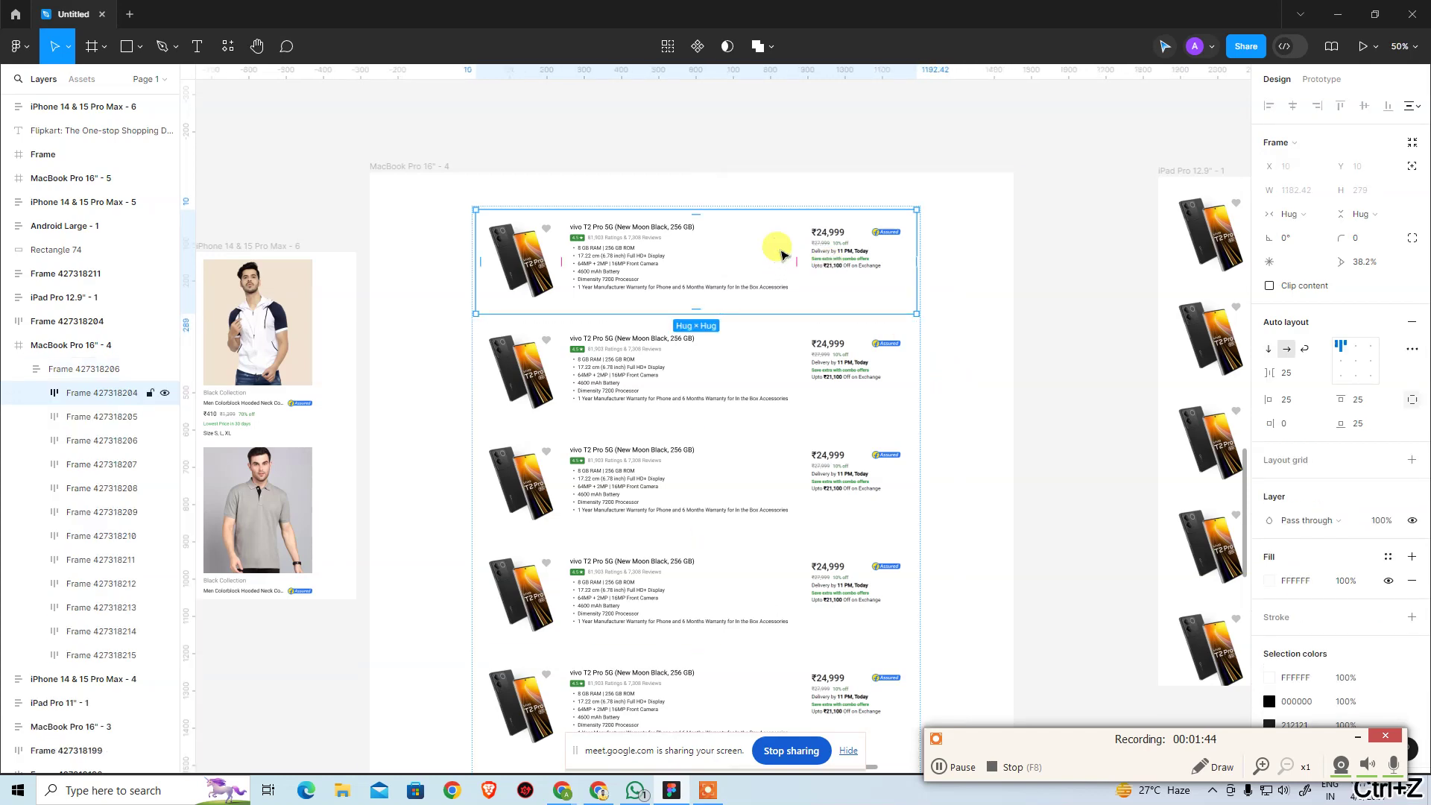
Delete the stray one-line "Flipkart: The One-stop Shopping Destination" text block running across the canvas and over the product list
{"action": "left_click", "coordinate": [1073, 198]}
{"action": "scroll", "coordinate": [752, 570], "scroll_direction": "down", "scroll_amount": 10}
{"action": "scroll", "coordinate": [775, 600], "scroll_direction": "up", "scroll_amount": 8}
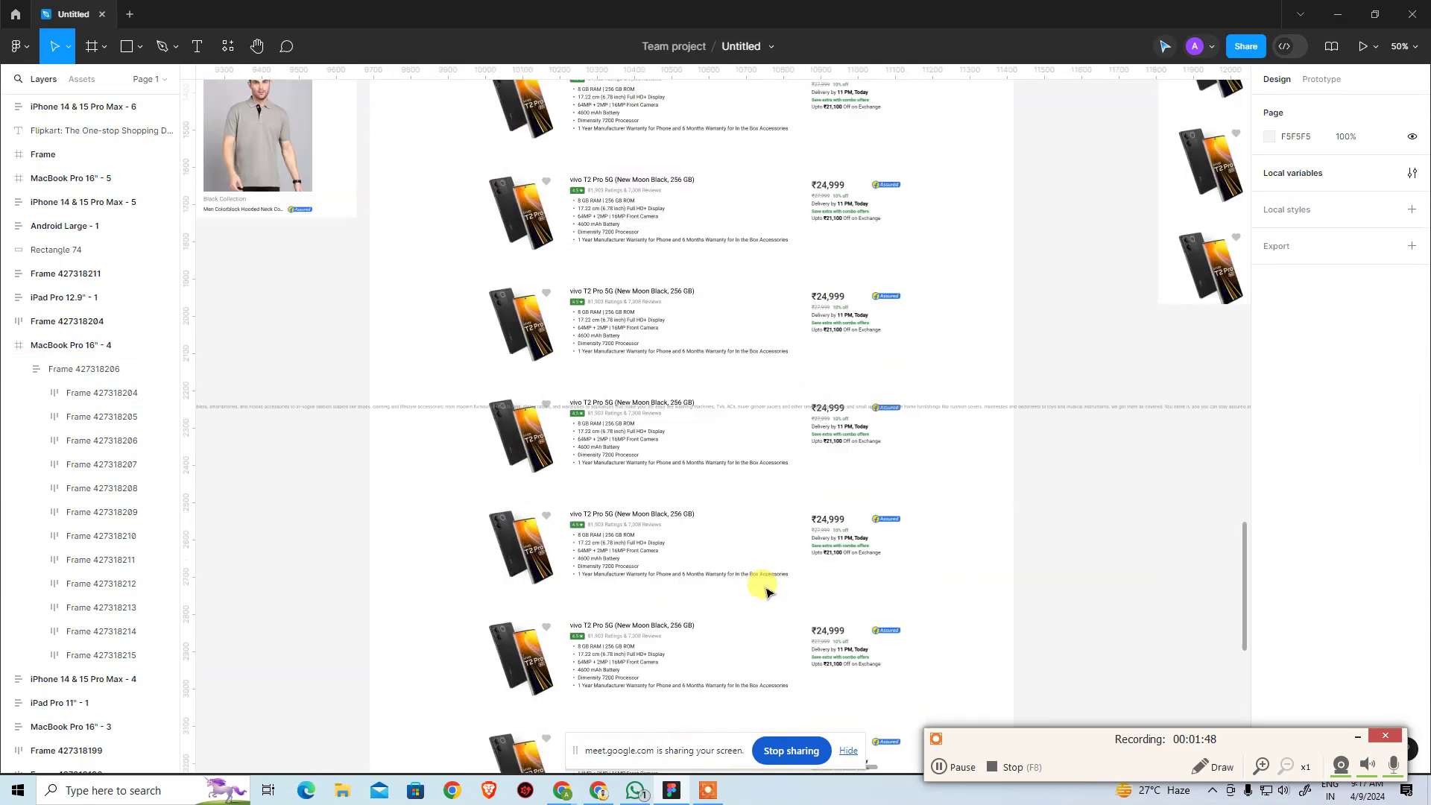
{"action": "left_click_drag", "start_coordinate": [300, 514], "coordinate": [966, 505]}
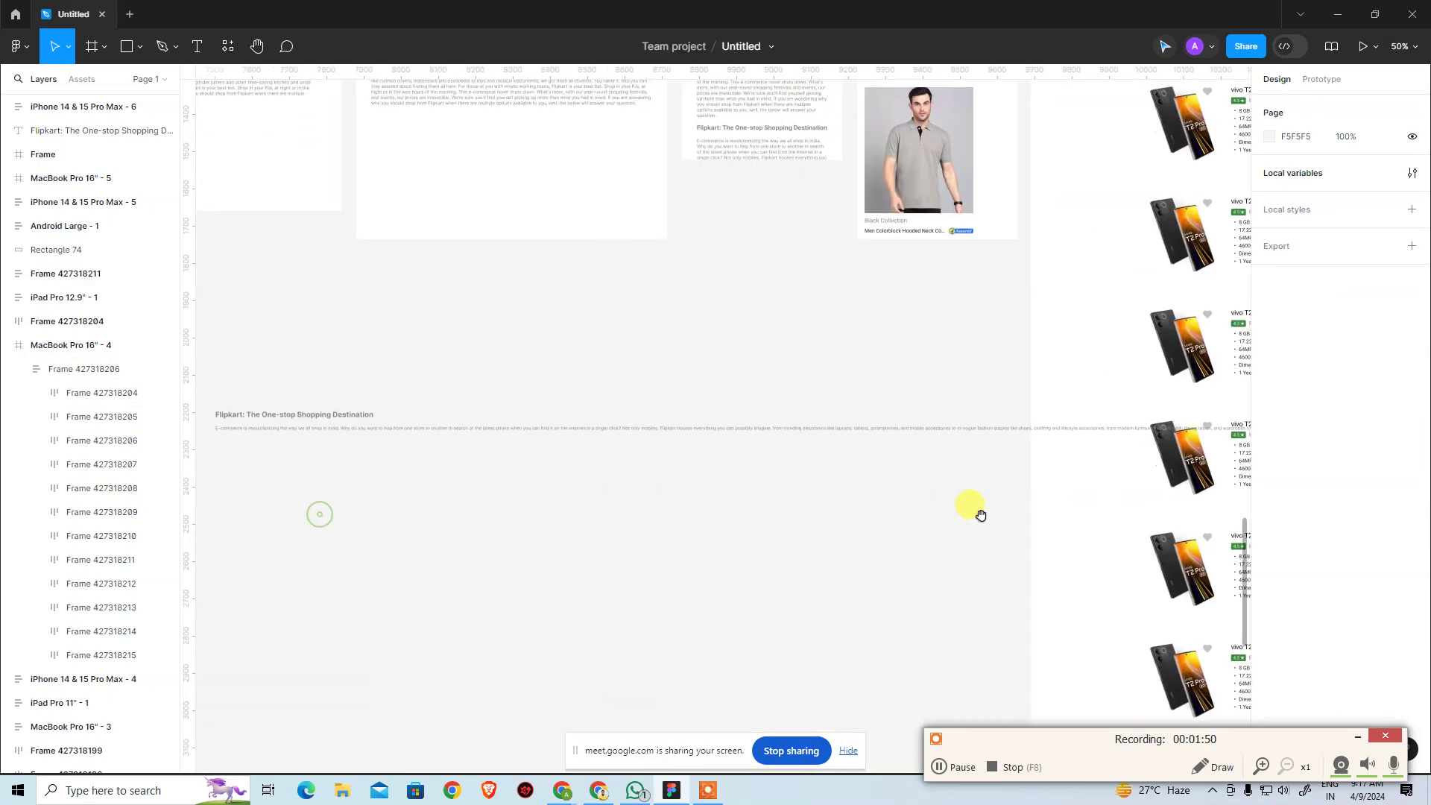
{"action": "scroll", "coordinate": [951, 507], "scroll_direction": "left", "scroll_amount": 3}
{"action": "left_click", "coordinate": [782, 432]}
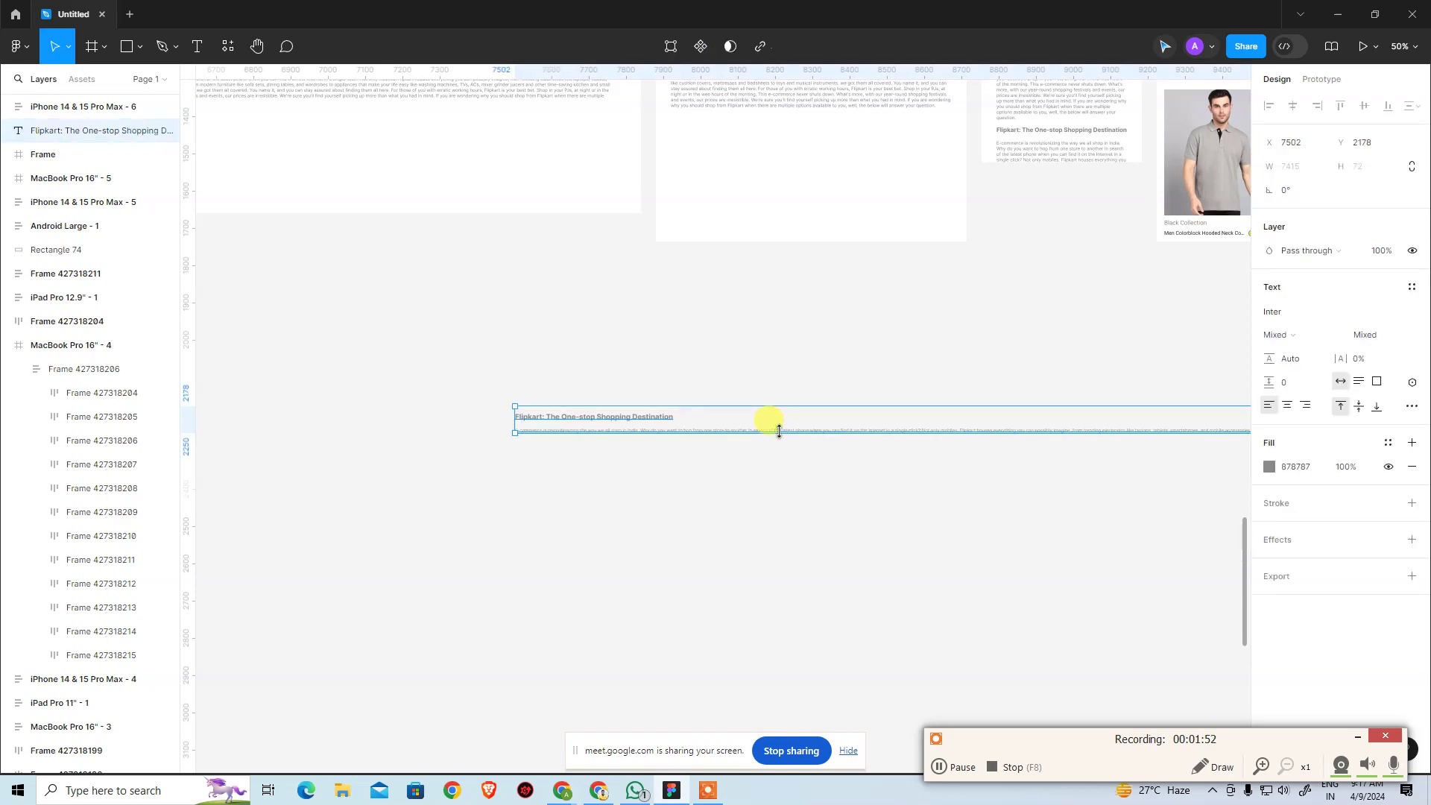
{"action": "key", "text": "Delete"}
Copy the first product card frame from the list in "MacBook Pro 16" - 4"
{"action": "scroll", "coordinate": [1062, 435], "scroll_direction": "right", "scroll_amount": 10}
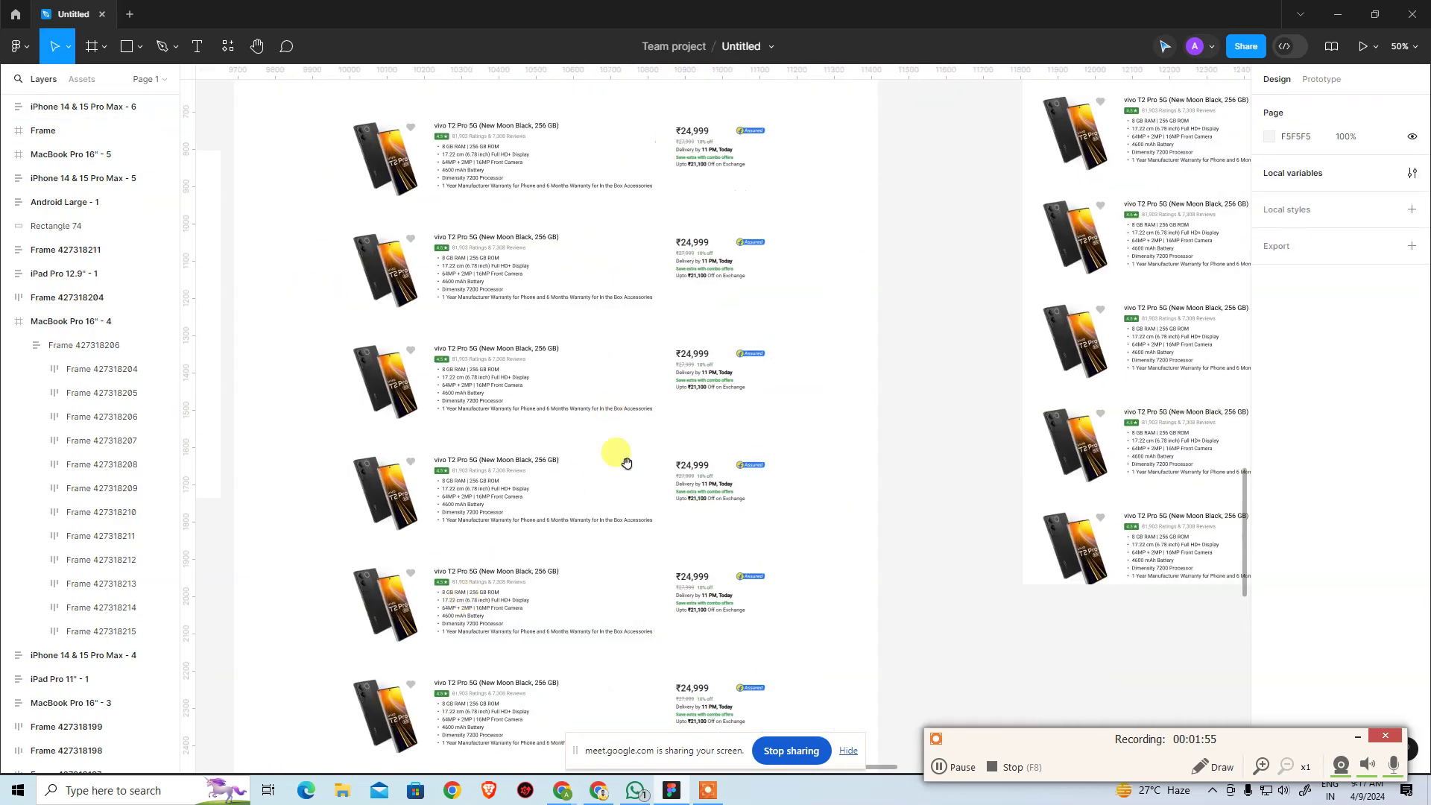
{"action": "scroll", "coordinate": [617, 457], "scroll_direction": "up", "scroll_amount": 5}
{"action": "left_click", "coordinate": [538, 360]}
{"action": "left_click", "coordinate": [679, 356]}
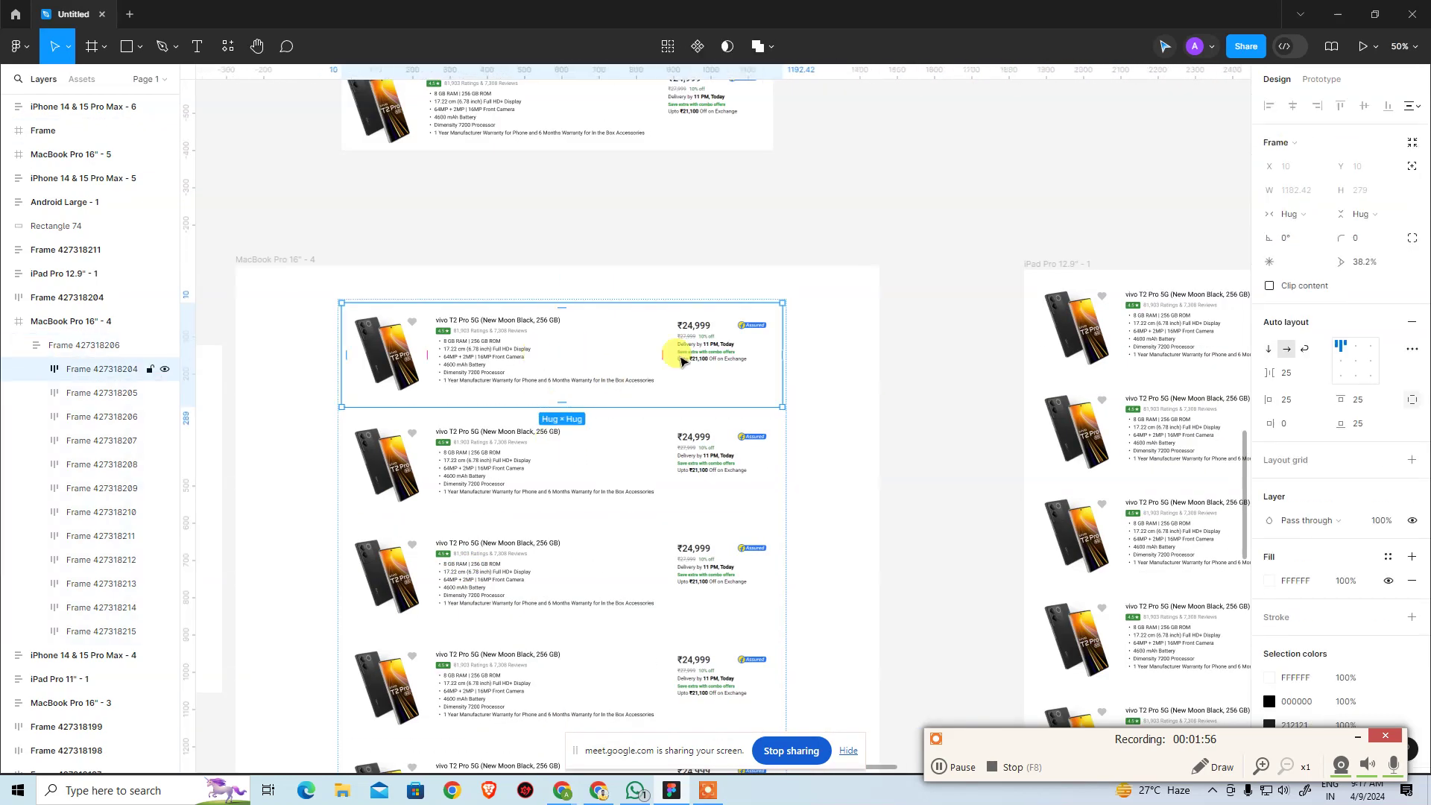
{"action": "key", "text": "ctrl+c"}
{"action": "left_click", "coordinate": [867, 289]}
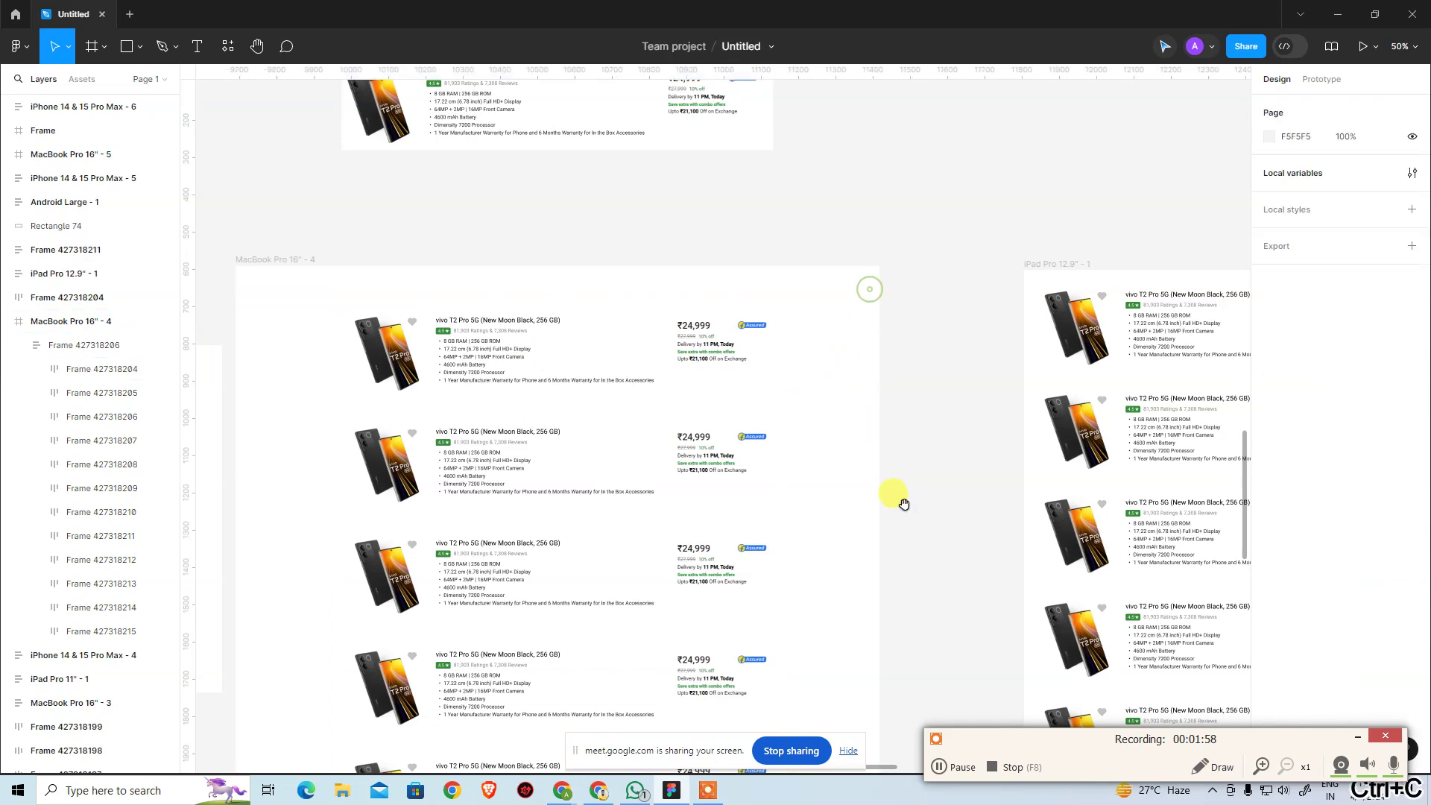
{"action": "scroll", "coordinate": [900, 515], "scroll_direction": "right", "scroll_amount": 20}
{"action": "left_click_drag", "start_coordinate": [577, 516], "coordinate": [779, 309]}
{"action": "scroll", "coordinate": [731, 568], "scroll_direction": "up", "scroll_amount": 2}
{"action": "scroll", "coordinate": [731, 568], "scroll_direction": "left", "scroll_amount": 2}
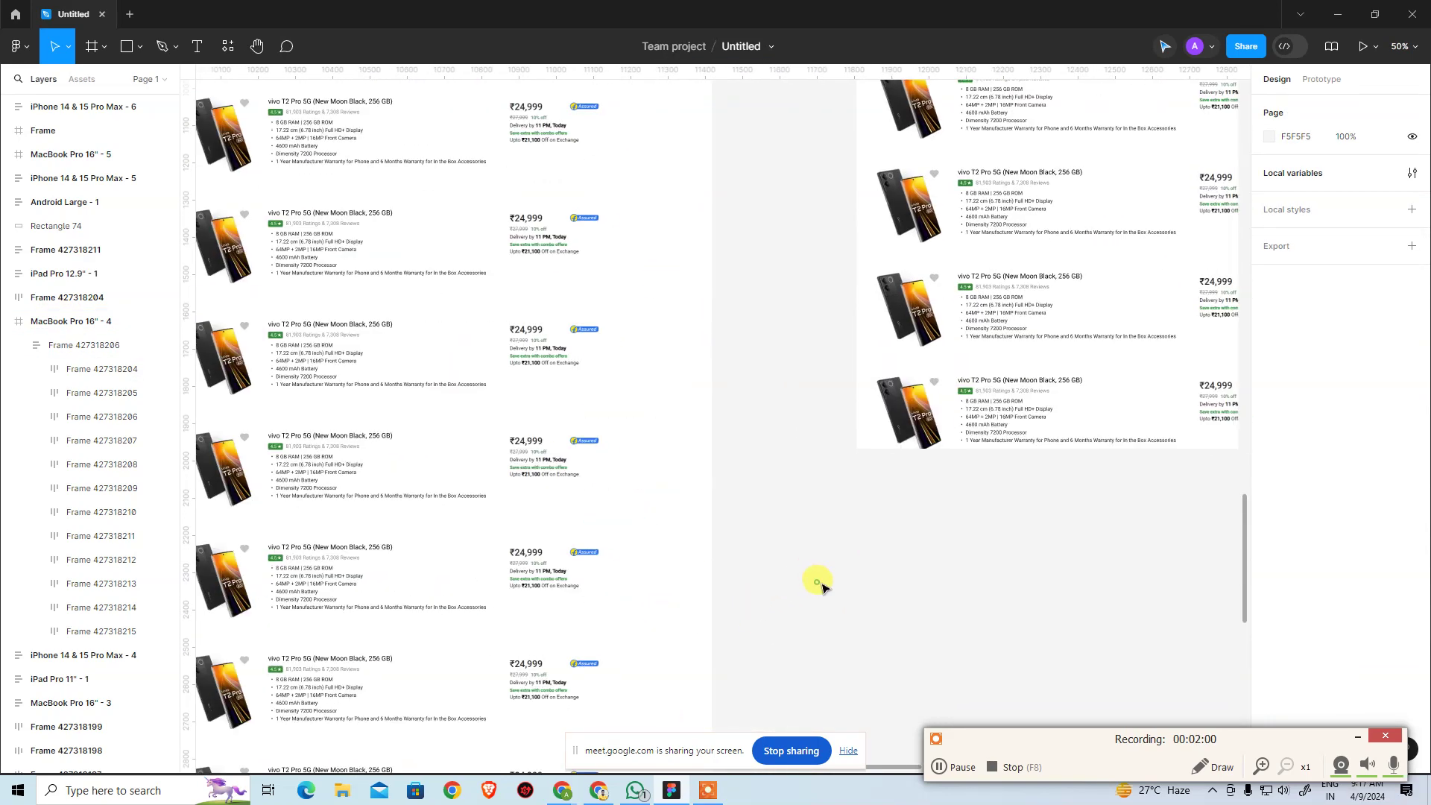
{"action": "left_click", "coordinate": [92, 47]}
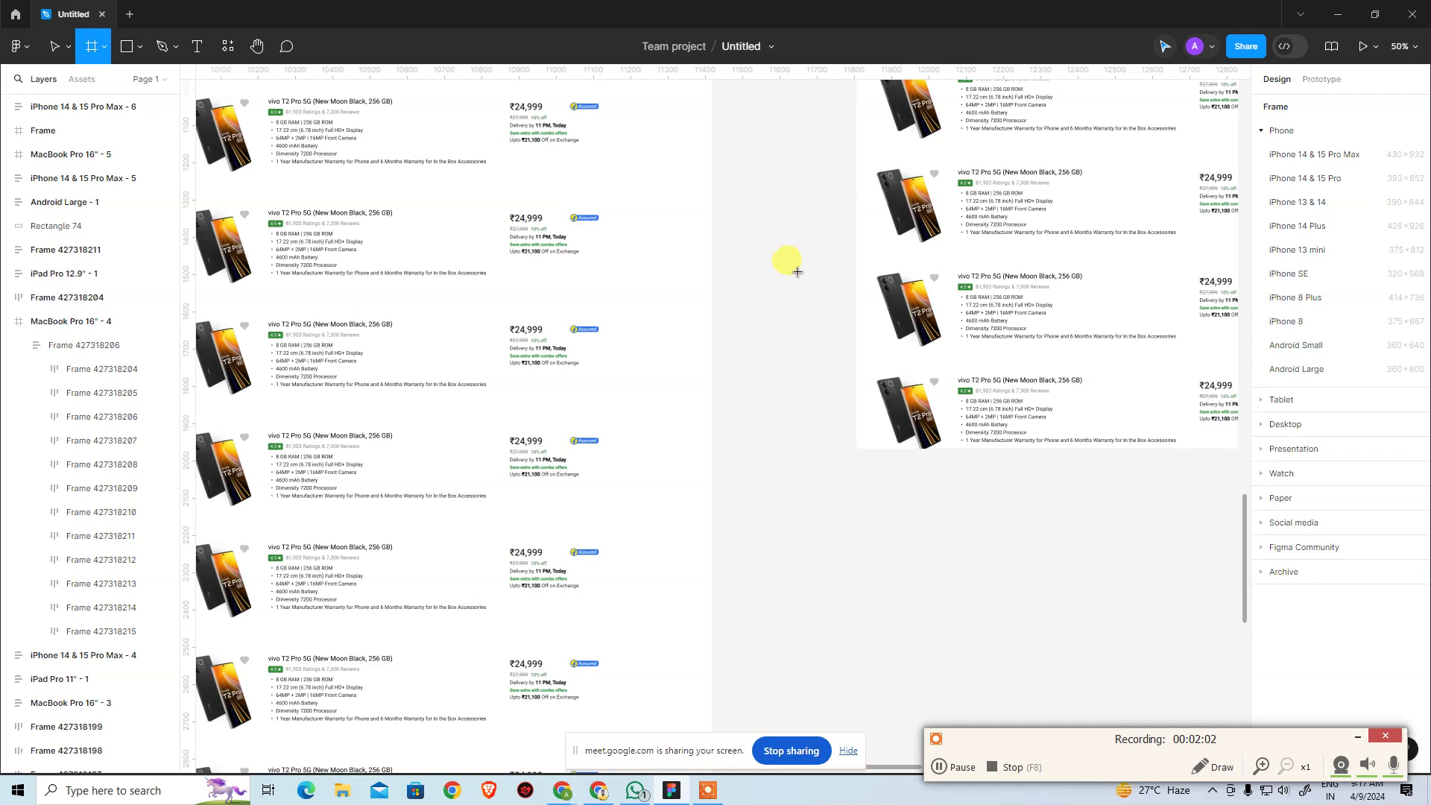
{"action": "key", "text": "Escape"}
Move the standalone product card "Frame 427318204" up onto empty canvas, to about X 10329, Y -718
{"action": "scroll", "coordinate": [731, 387], "scroll_direction": "up", "scroll_amount": 8}
{"action": "left_click_drag", "start_coordinate": [732, 387], "coordinate": [803, 573]}
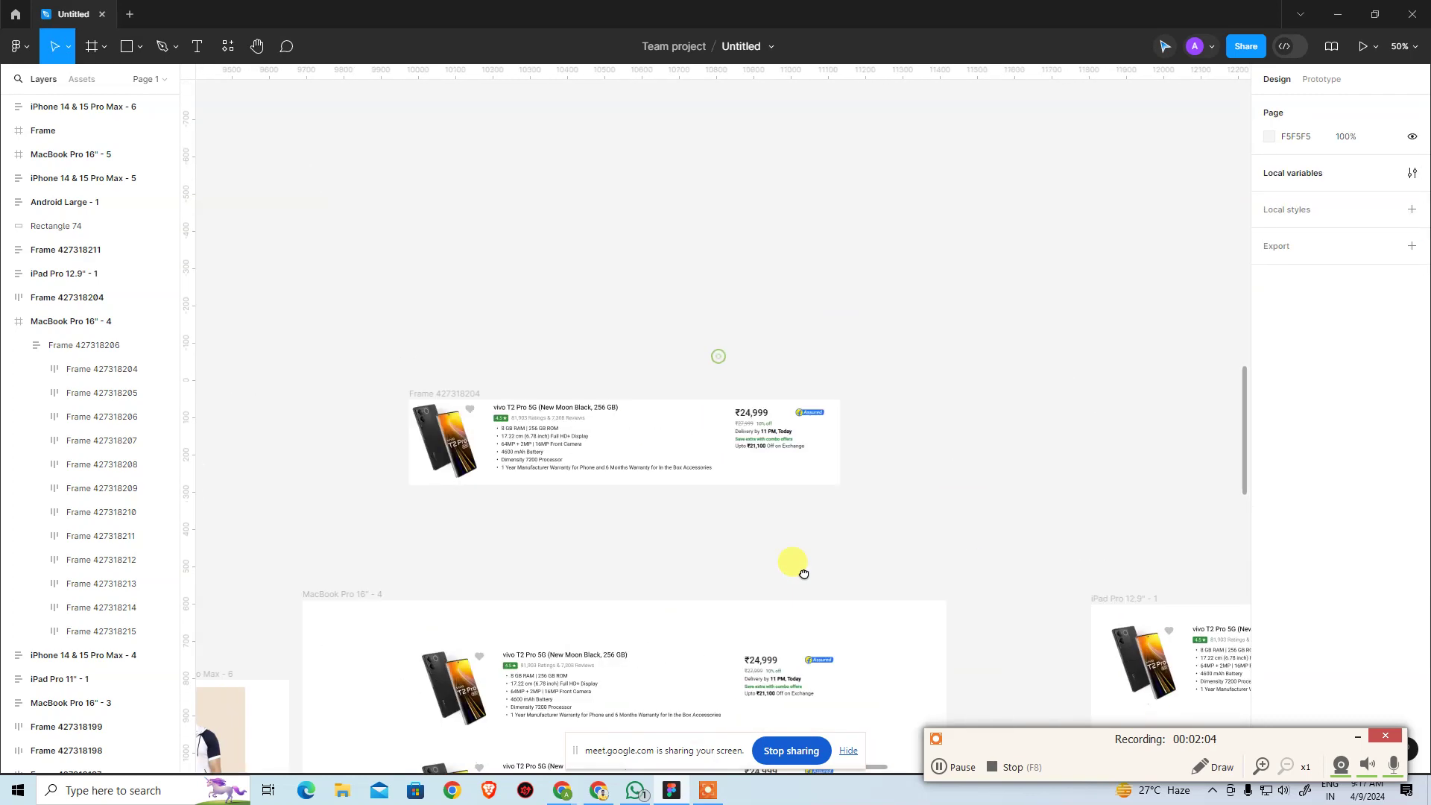
{"action": "left_click", "coordinate": [473, 395]}
{"action": "scroll", "coordinate": [928, 401], "scroll_direction": "up", "scroll_amount": 3}
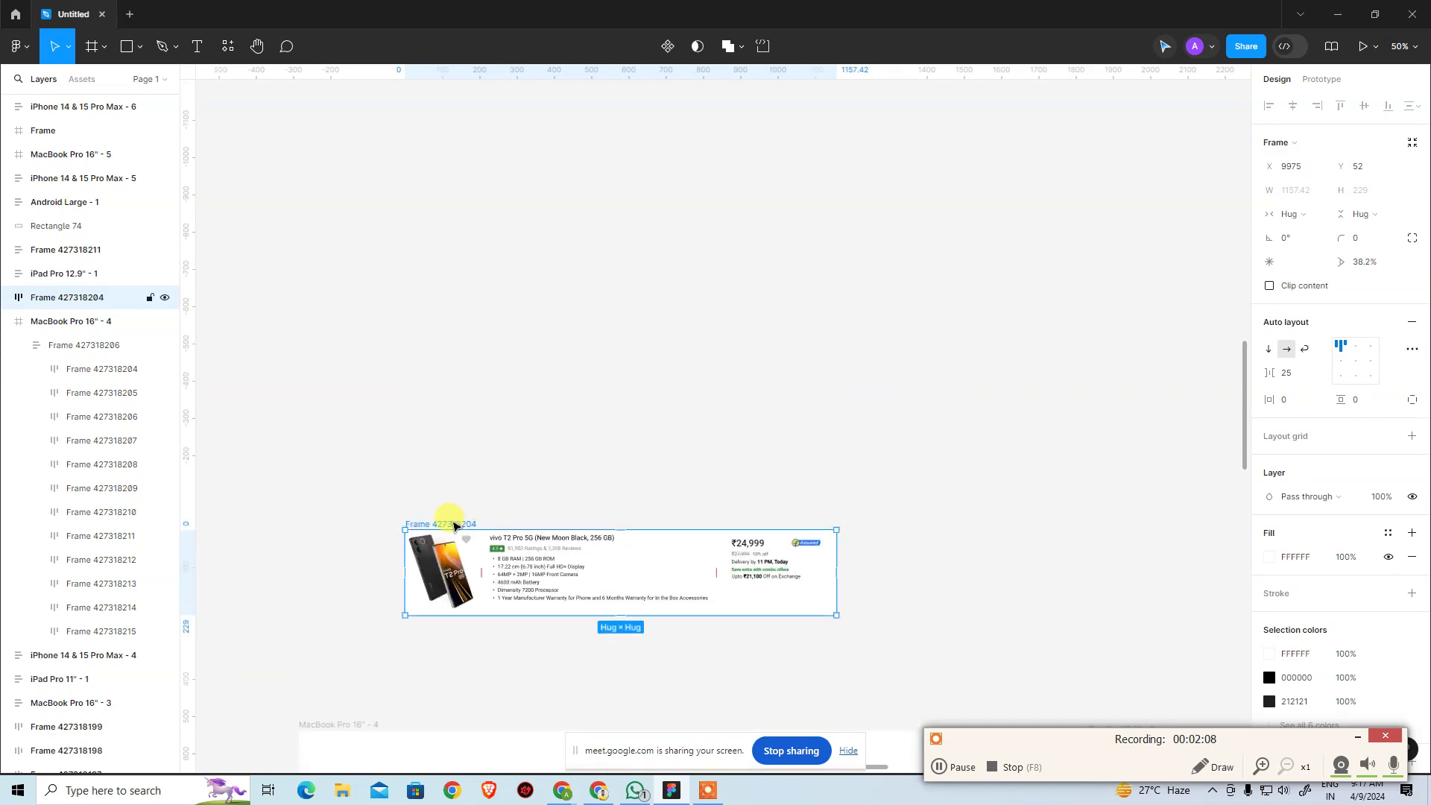
{"action": "left_click_drag", "start_coordinate": [453, 526], "coordinate": [585, 234]}
{"action": "left_click", "coordinate": [807, 520]}
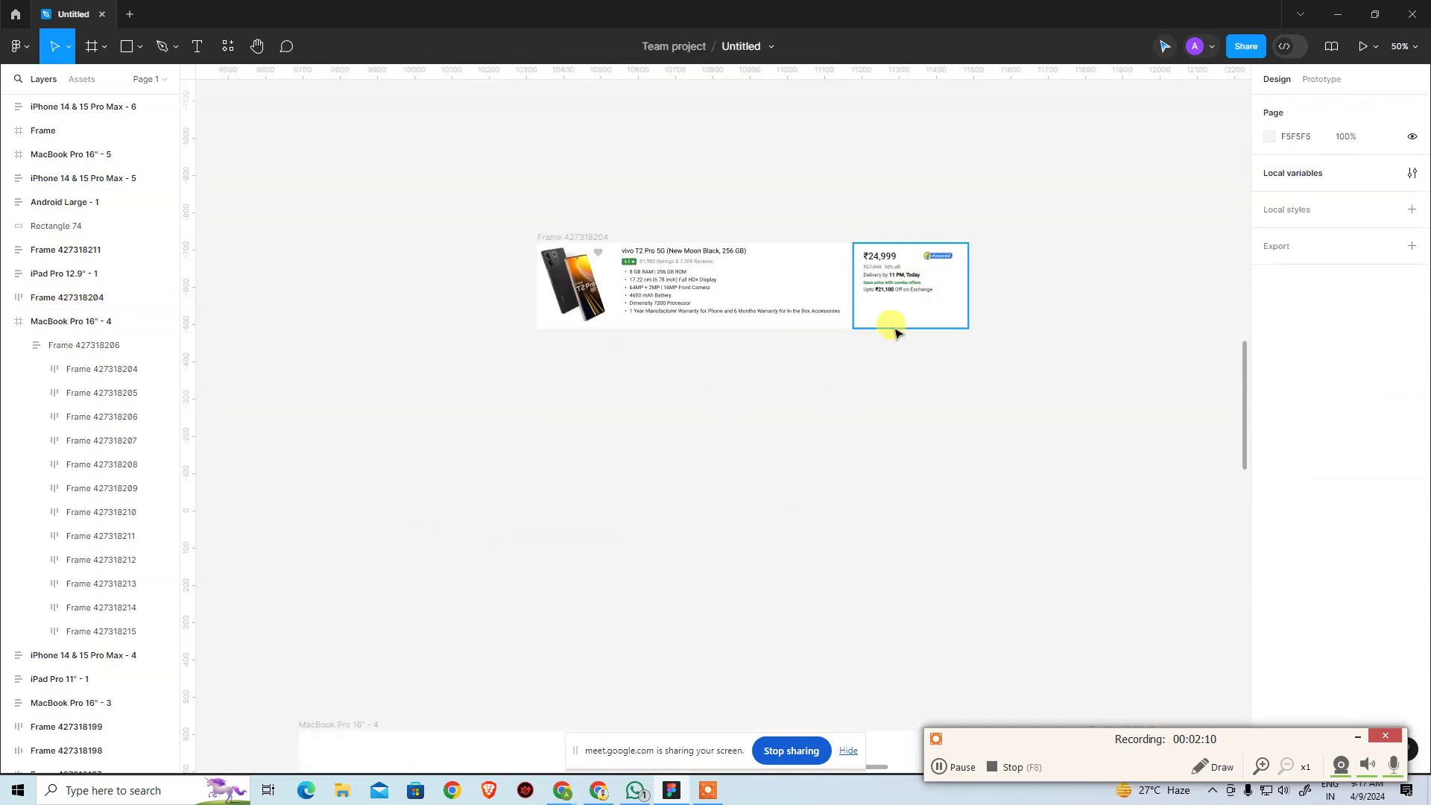
Try widening the standalone product card frame to 1407, and undo the resize
{"action": "left_click", "coordinate": [813, 322]}
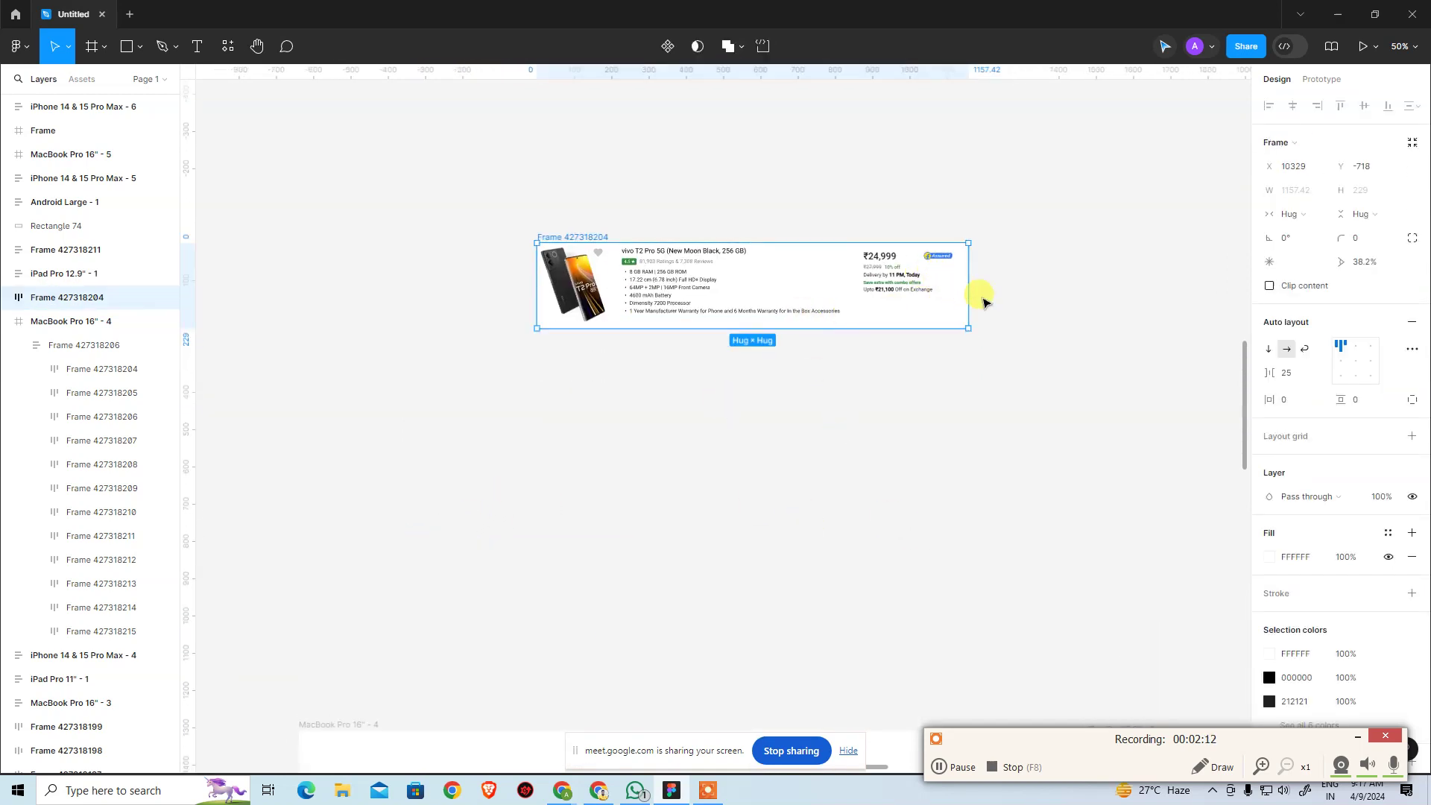
{"action": "left_click_drag", "start_coordinate": [968, 300], "coordinate": [1061, 304]}
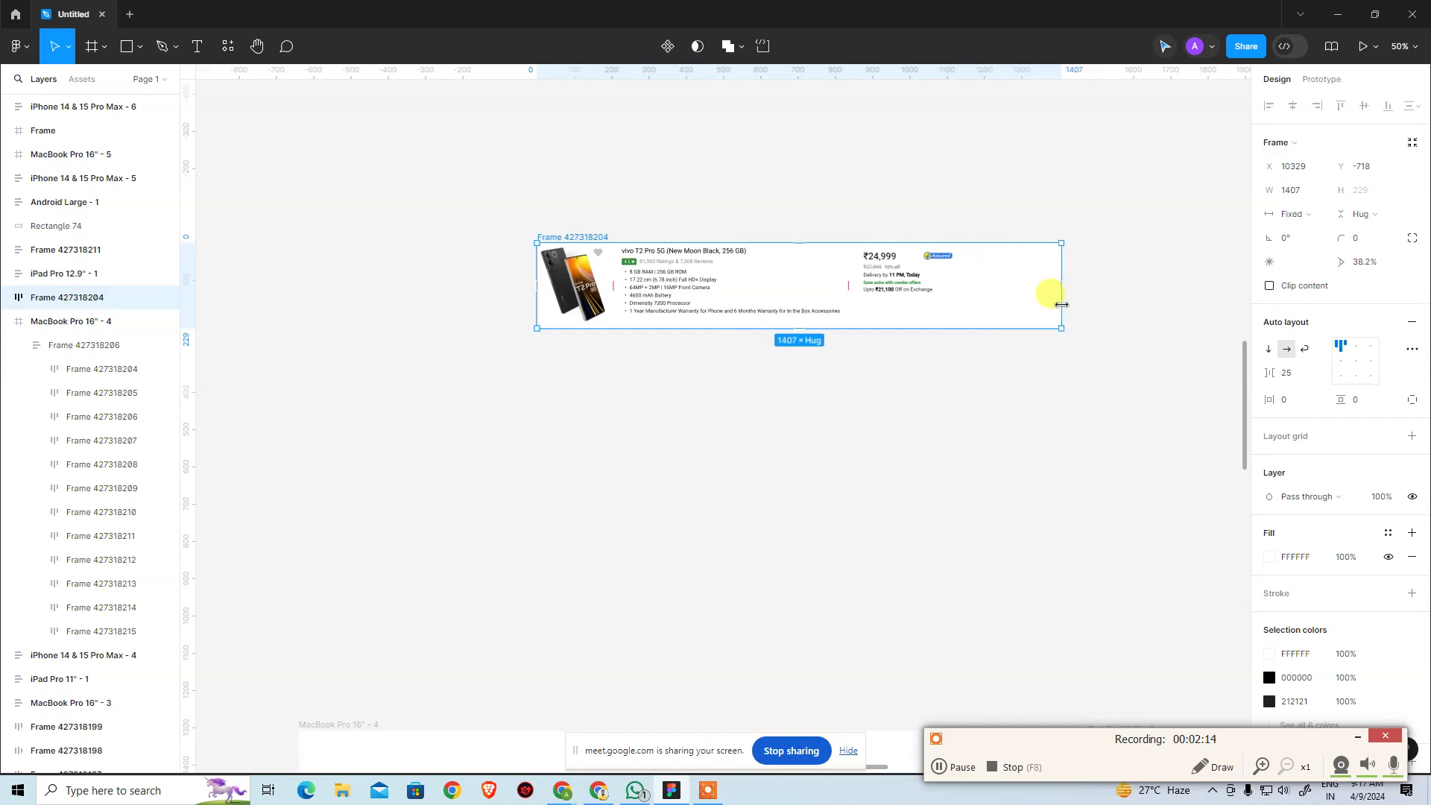
{"action": "key", "text": "ctrl+z"}
Wrap the price image "image 4" in the standalone product card in its own auto layout frame
{"action": "double_click", "coordinate": [909, 282]}
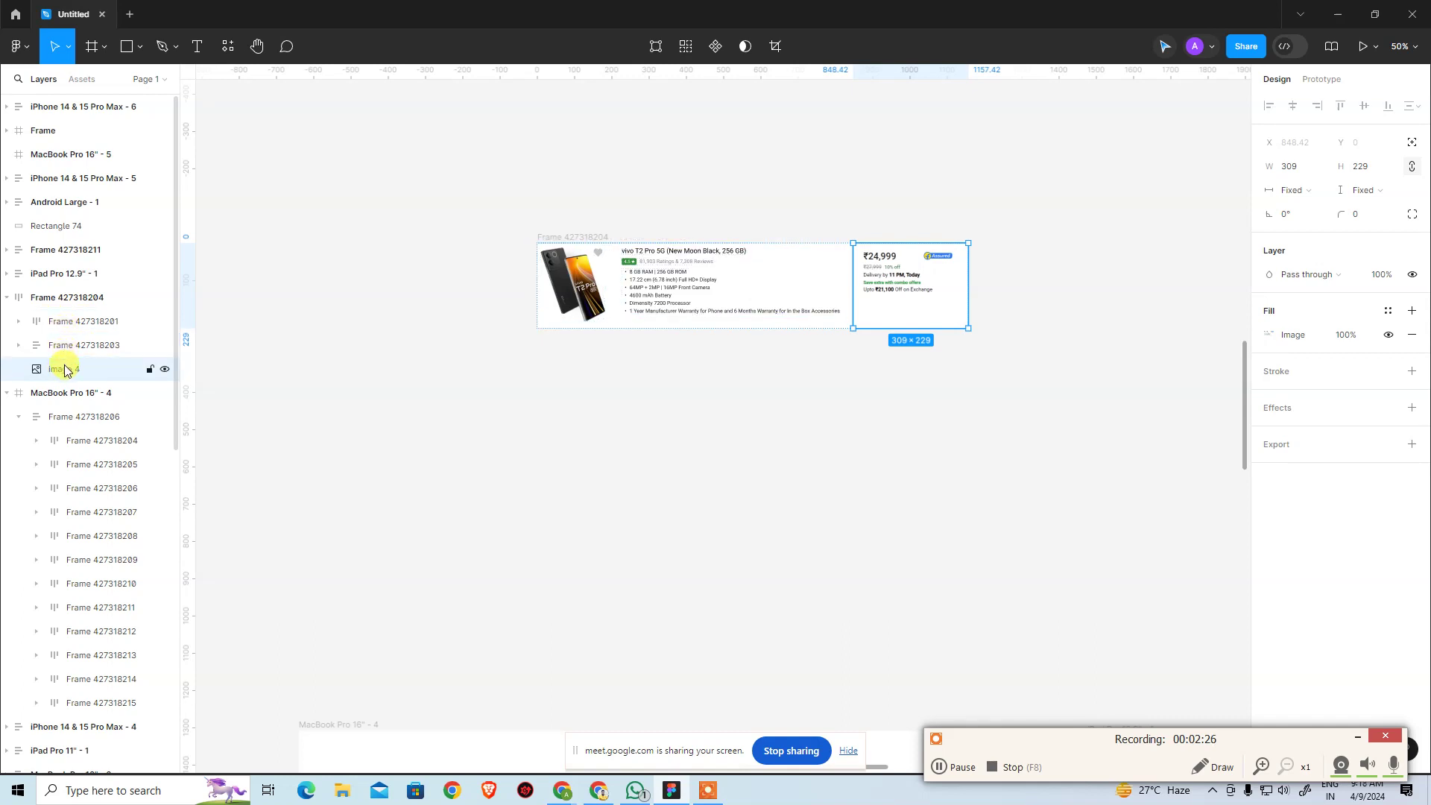
{"action": "key", "text": "shift+a"}
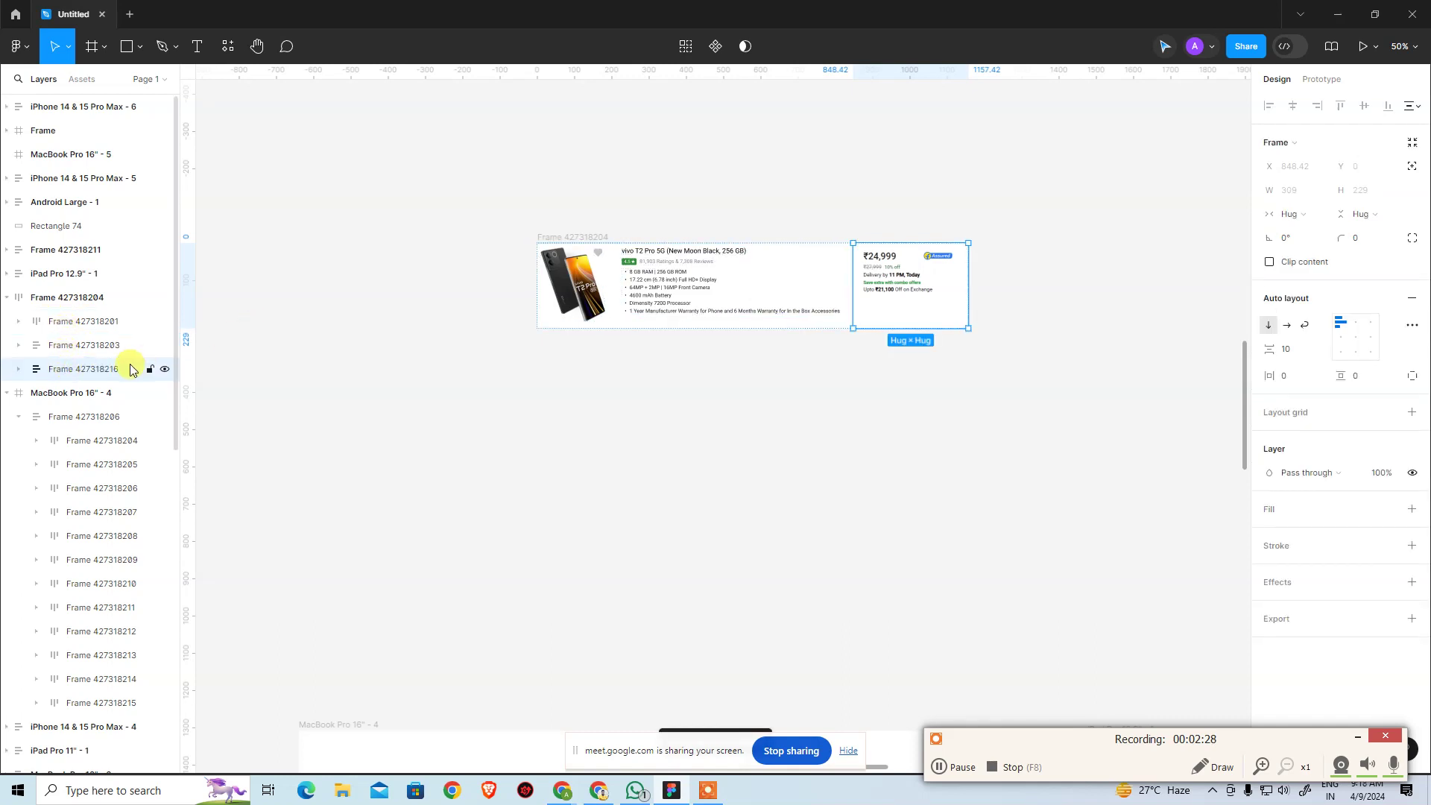
{"action": "double_click", "coordinate": [892, 279]}
{"action": "left_click", "coordinate": [877, 512]}
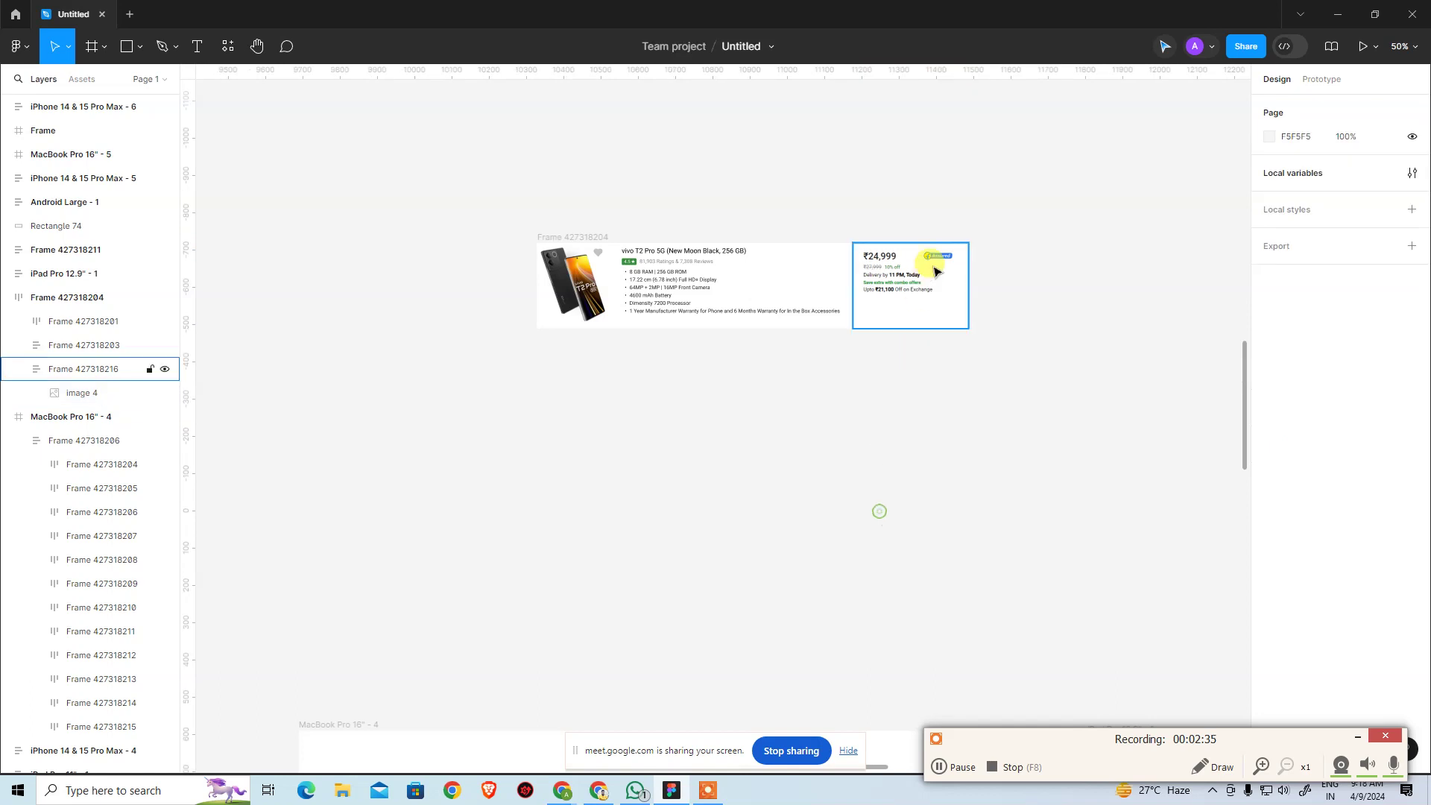
{"action": "left_click", "coordinate": [781, 256]}
{"action": "left_click", "coordinate": [856, 386]}
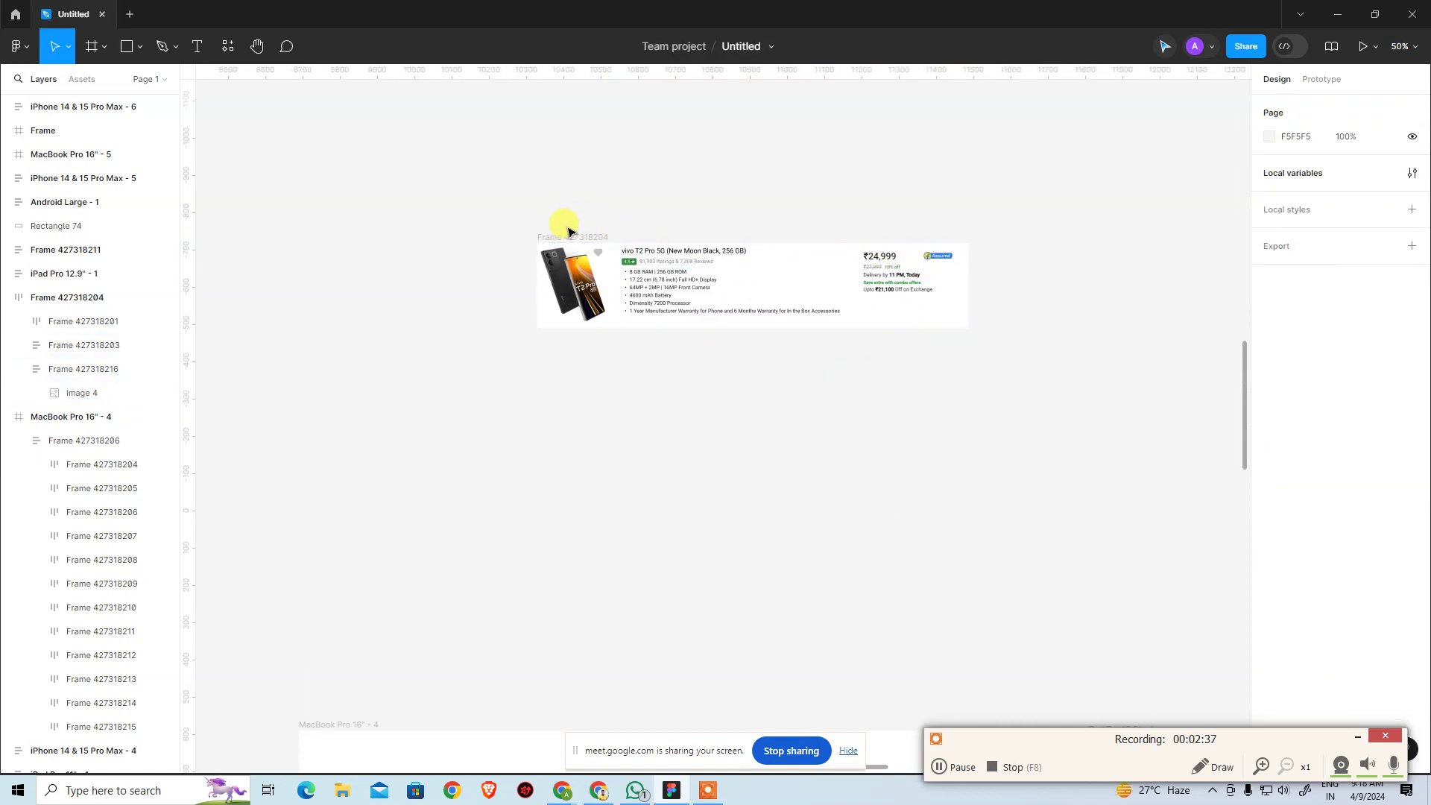
Try widening the standalone product card to 1359 with the new price frame inside, and undo the resize
{"action": "left_click", "coordinate": [567, 236]}
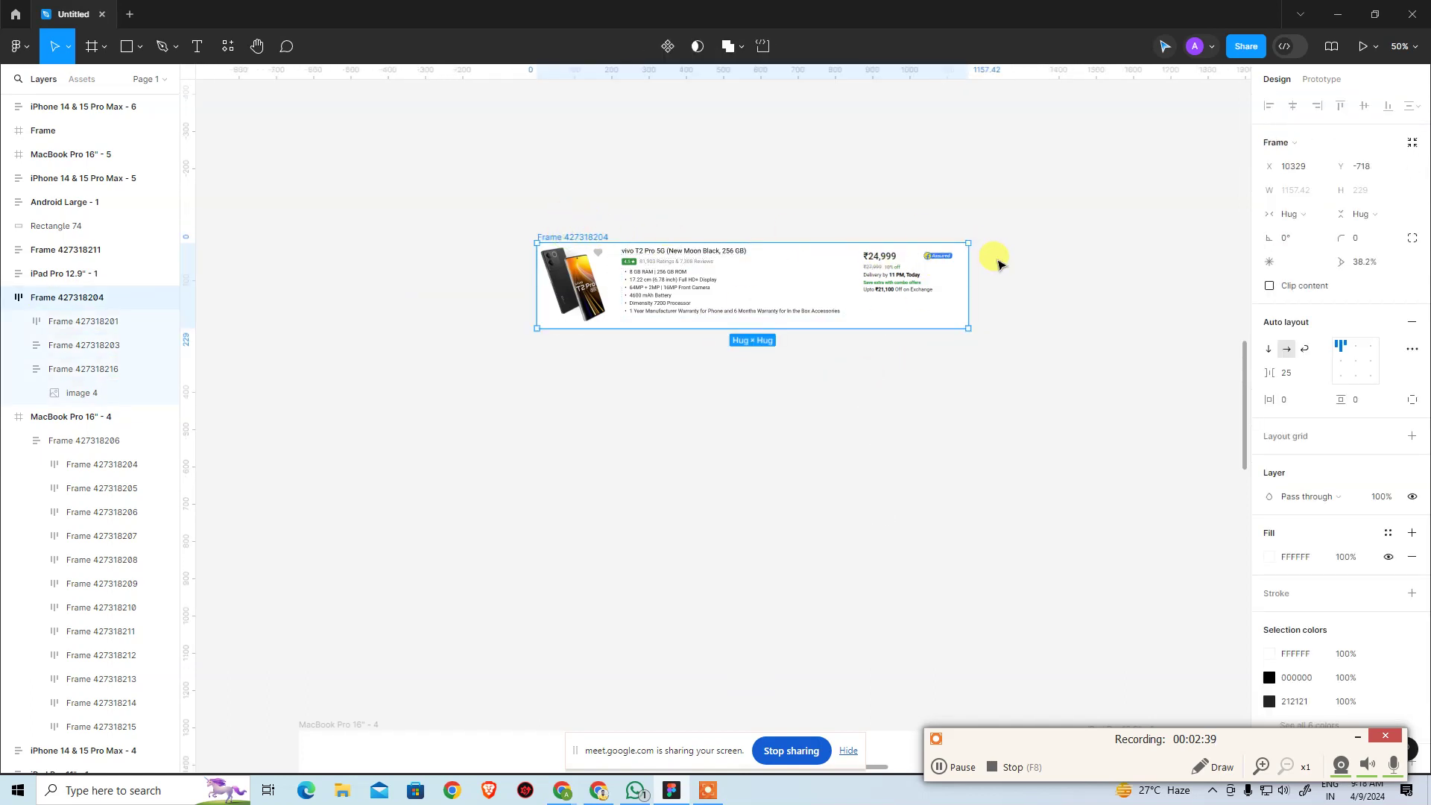
{"action": "left_click", "coordinate": [677, 281]}
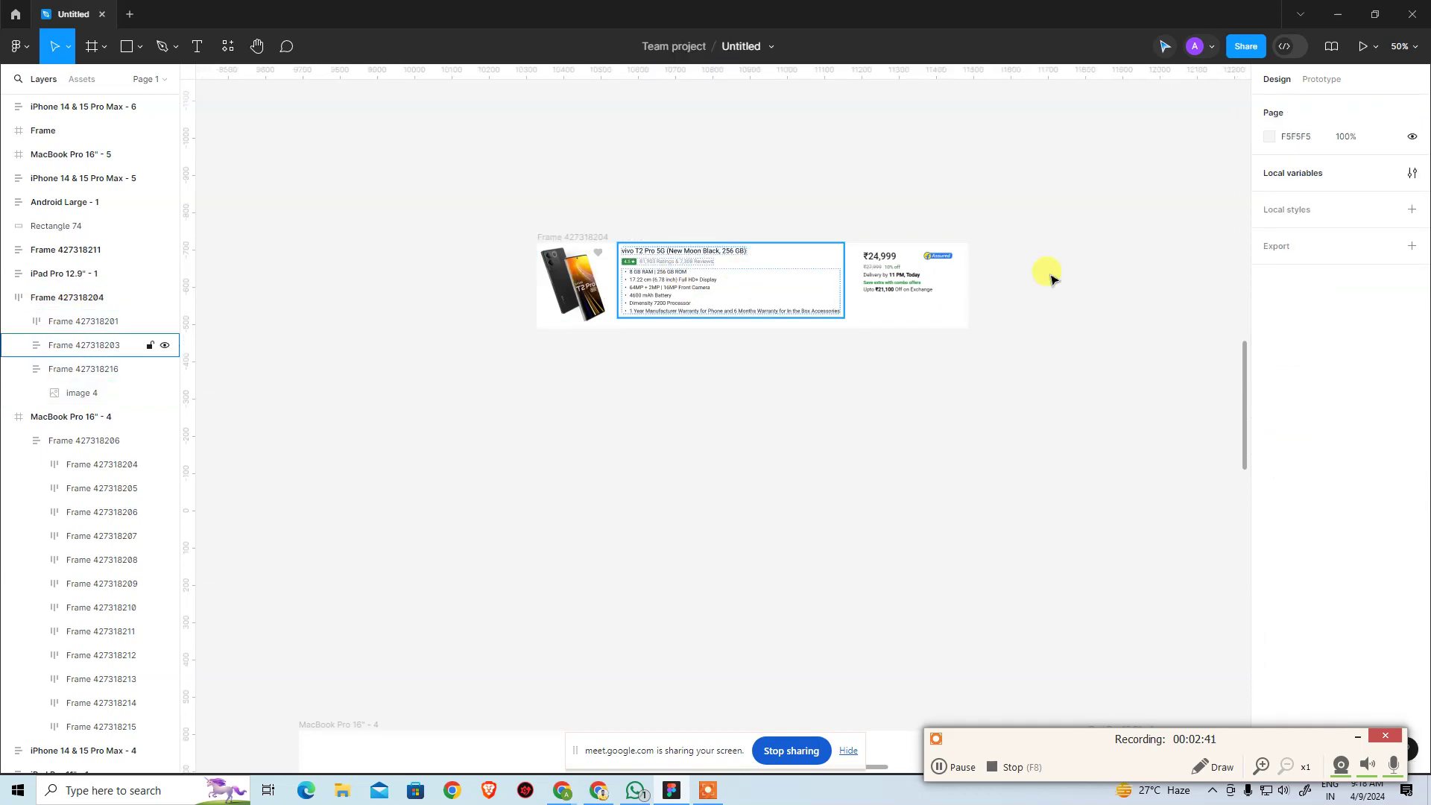
{"action": "left_click", "coordinate": [904, 281]}
{"action": "left_click", "coordinate": [833, 275]}
{"action": "left_click", "coordinate": [564, 236]}
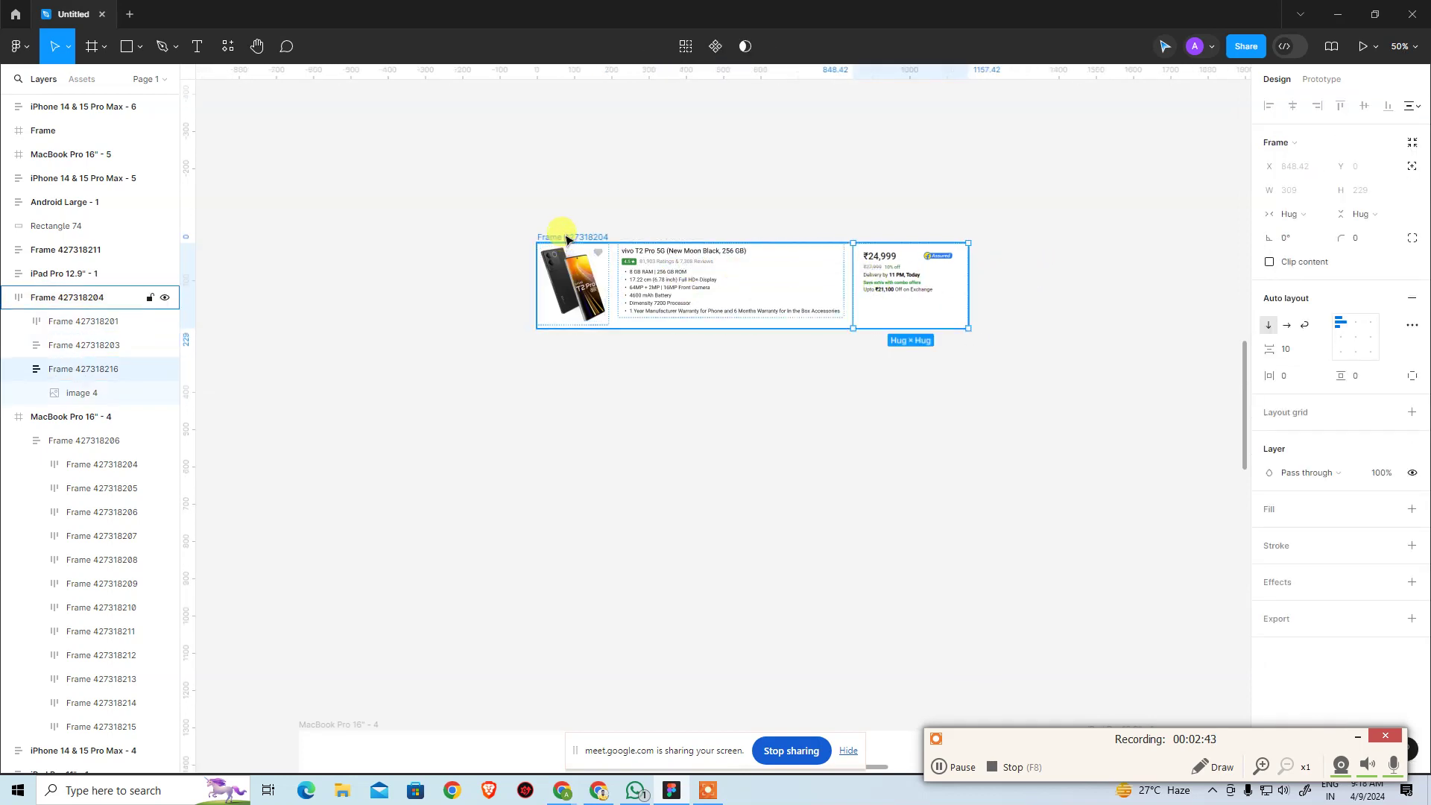
{"action": "left_click_drag", "start_coordinate": [964, 286], "coordinate": [1045, 280]}
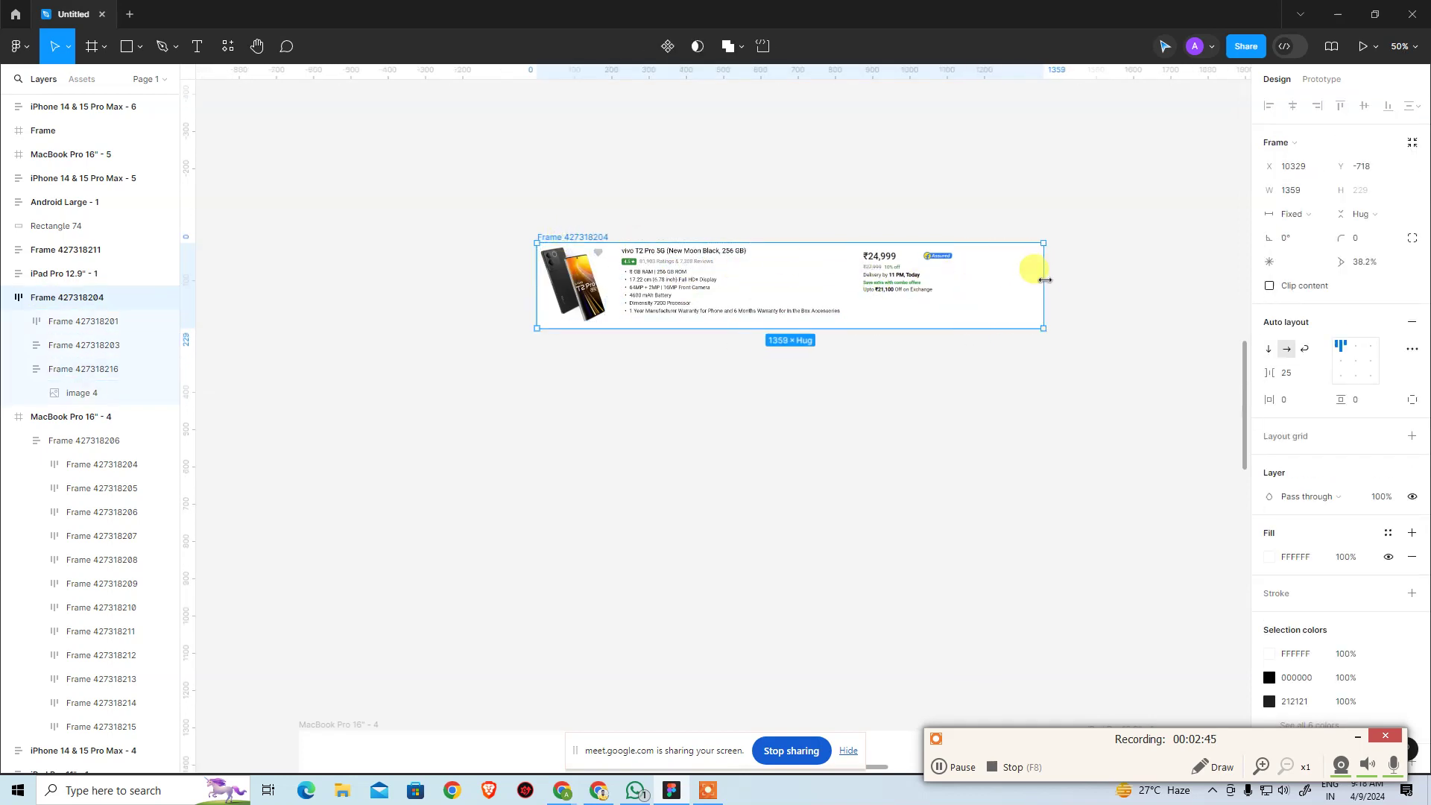
{"action": "key", "text": "ctrl+z"}
Set the auto layout alignment of the price frame to top right
{"action": "left_click", "coordinate": [911, 278]}
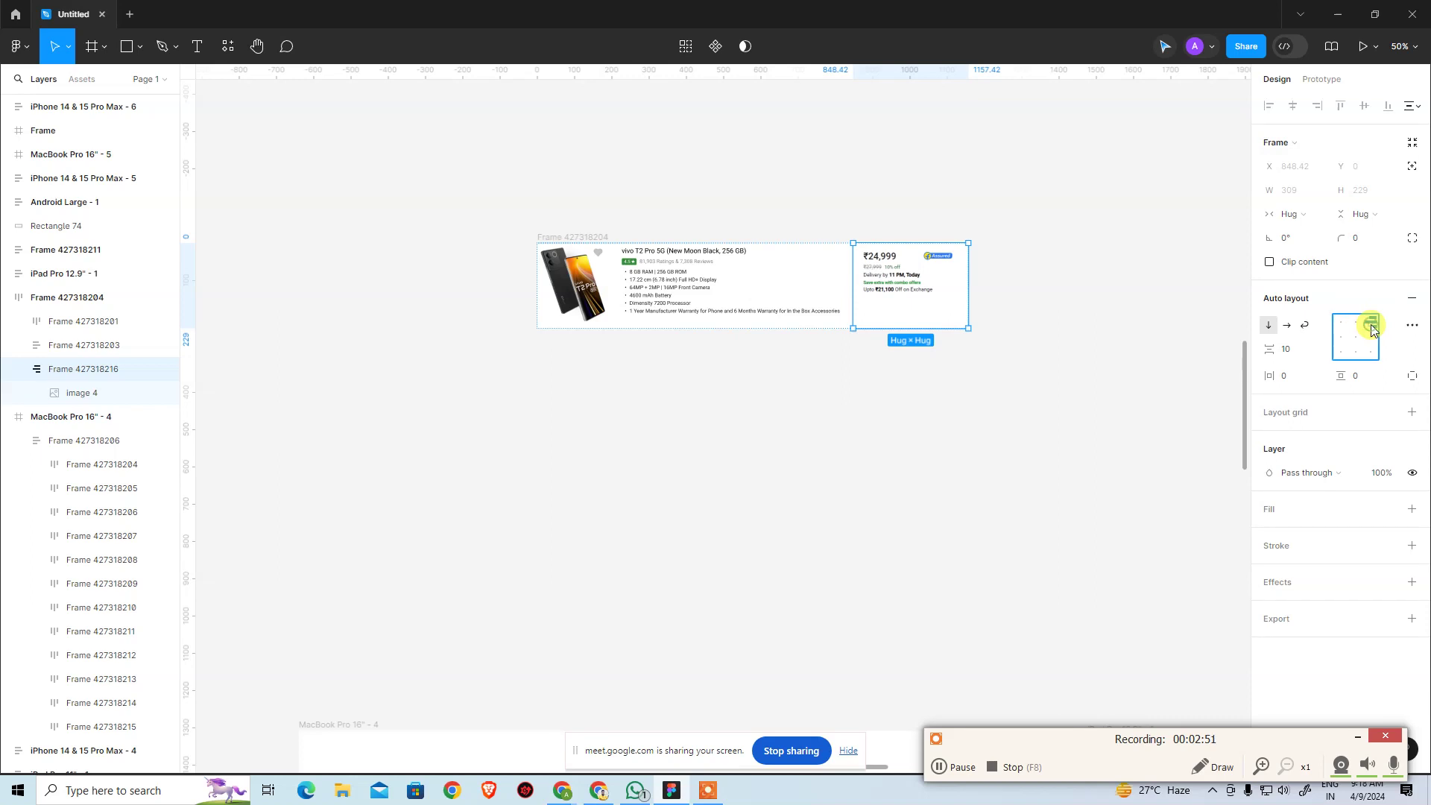
{"action": "left_click", "coordinate": [820, 291]}
Widen the standalone product card "Frame 427318204" to 1459
{"action": "left_click", "coordinate": [574, 237]}
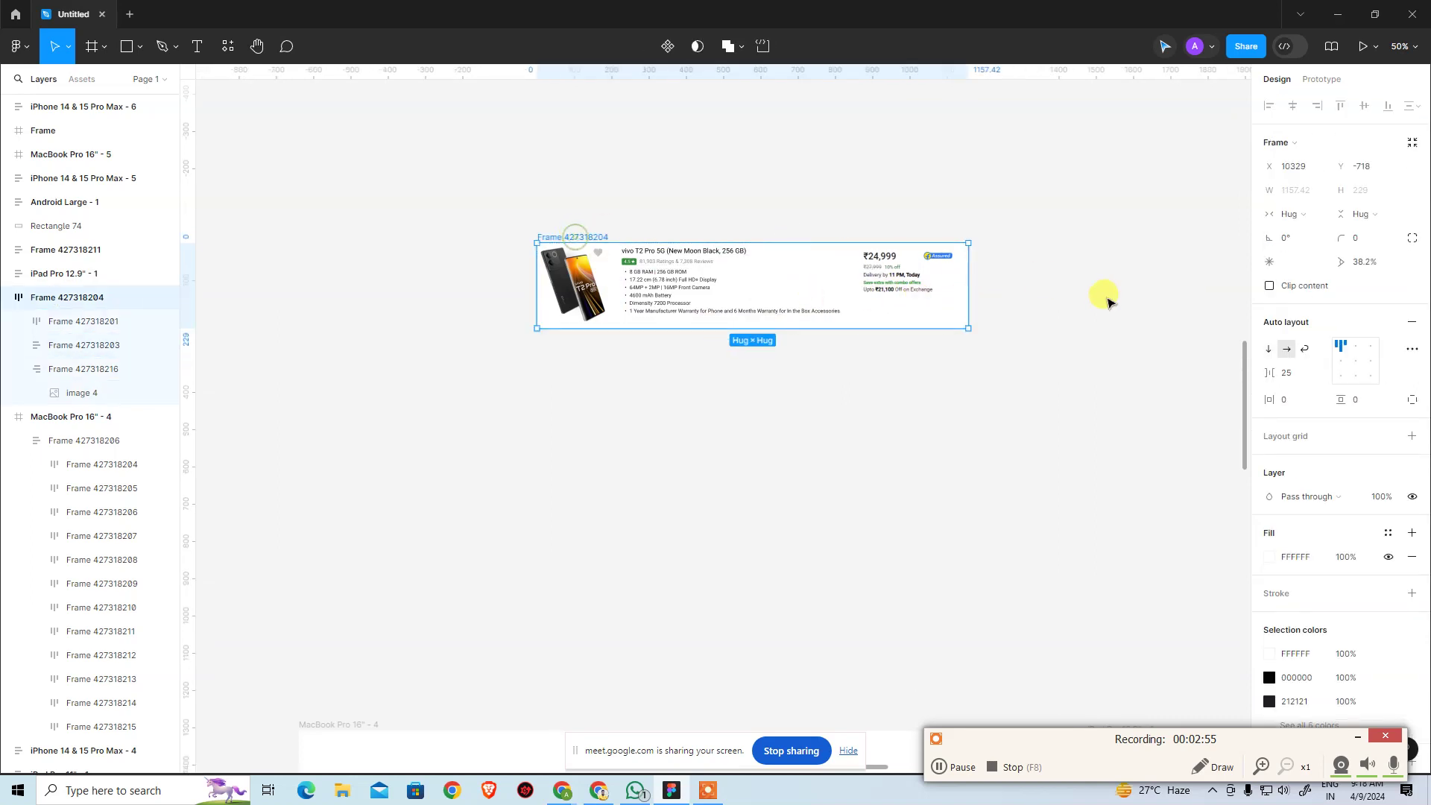
{"action": "left_click_drag", "start_coordinate": [969, 292], "coordinate": [1080, 289]}
{"action": "left_click", "coordinate": [876, 270]}
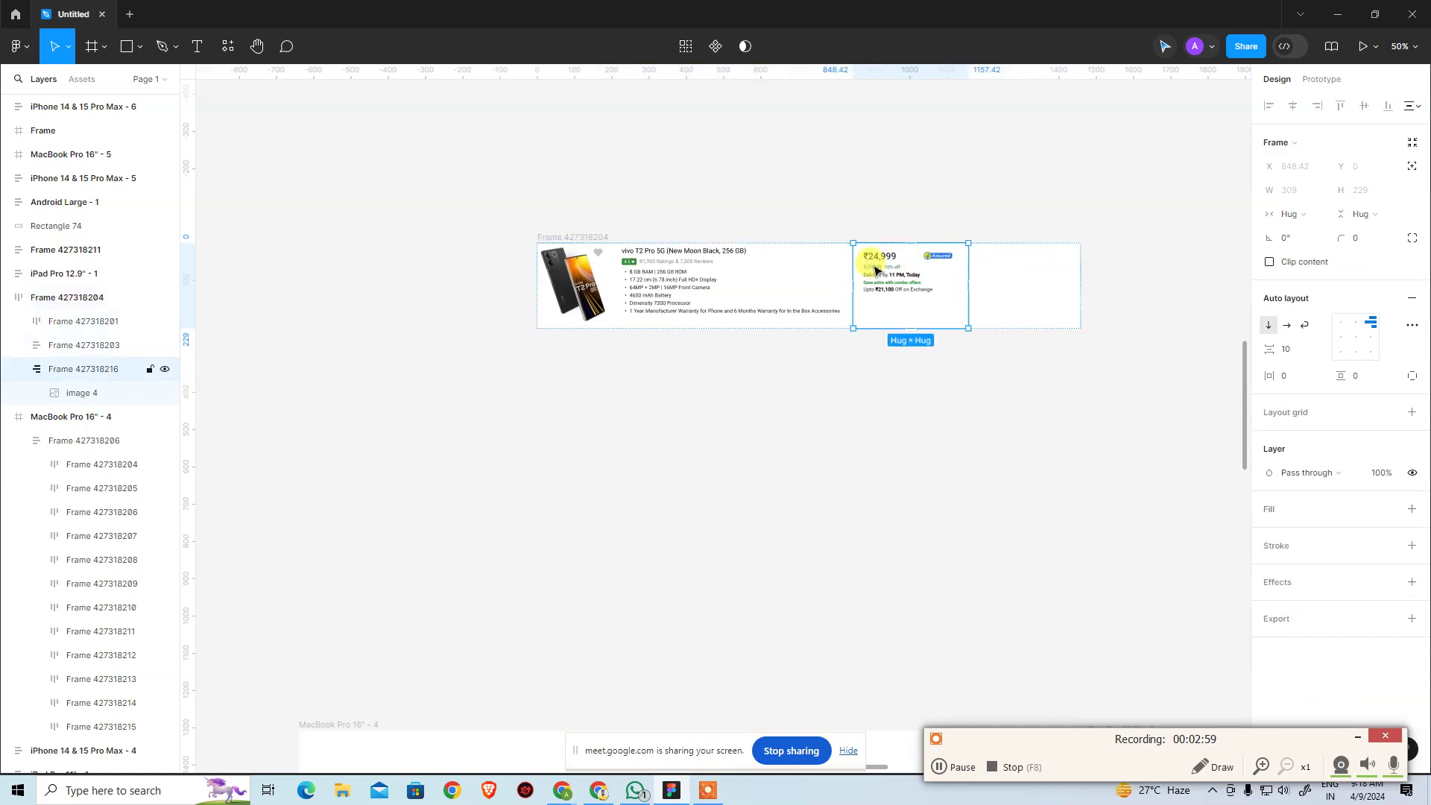
{"action": "key", "text": "ctrl+z"}
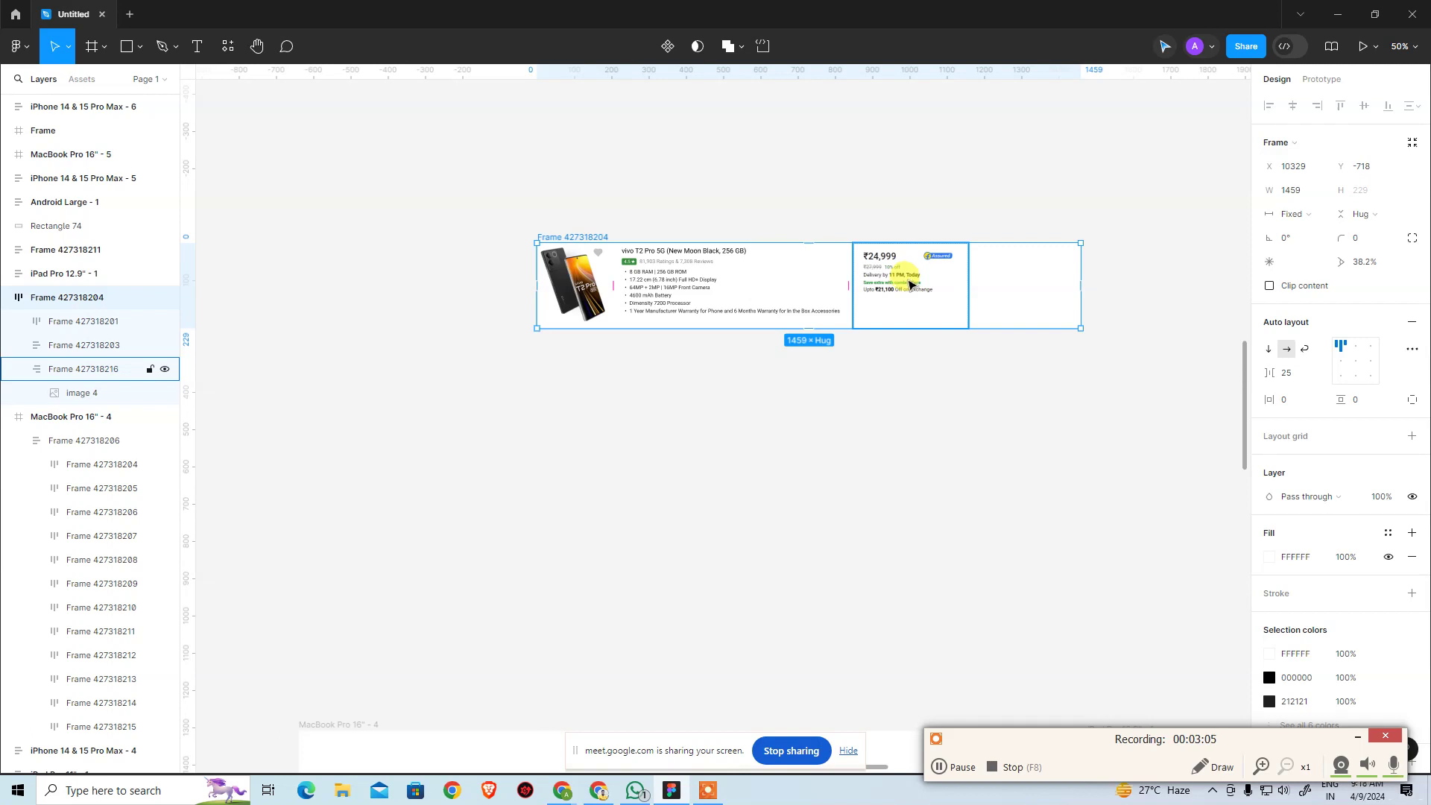
Examine the price frame's advanced auto layout settings, including the canvas stacking options
{"action": "left_click", "coordinate": [797, 289]}
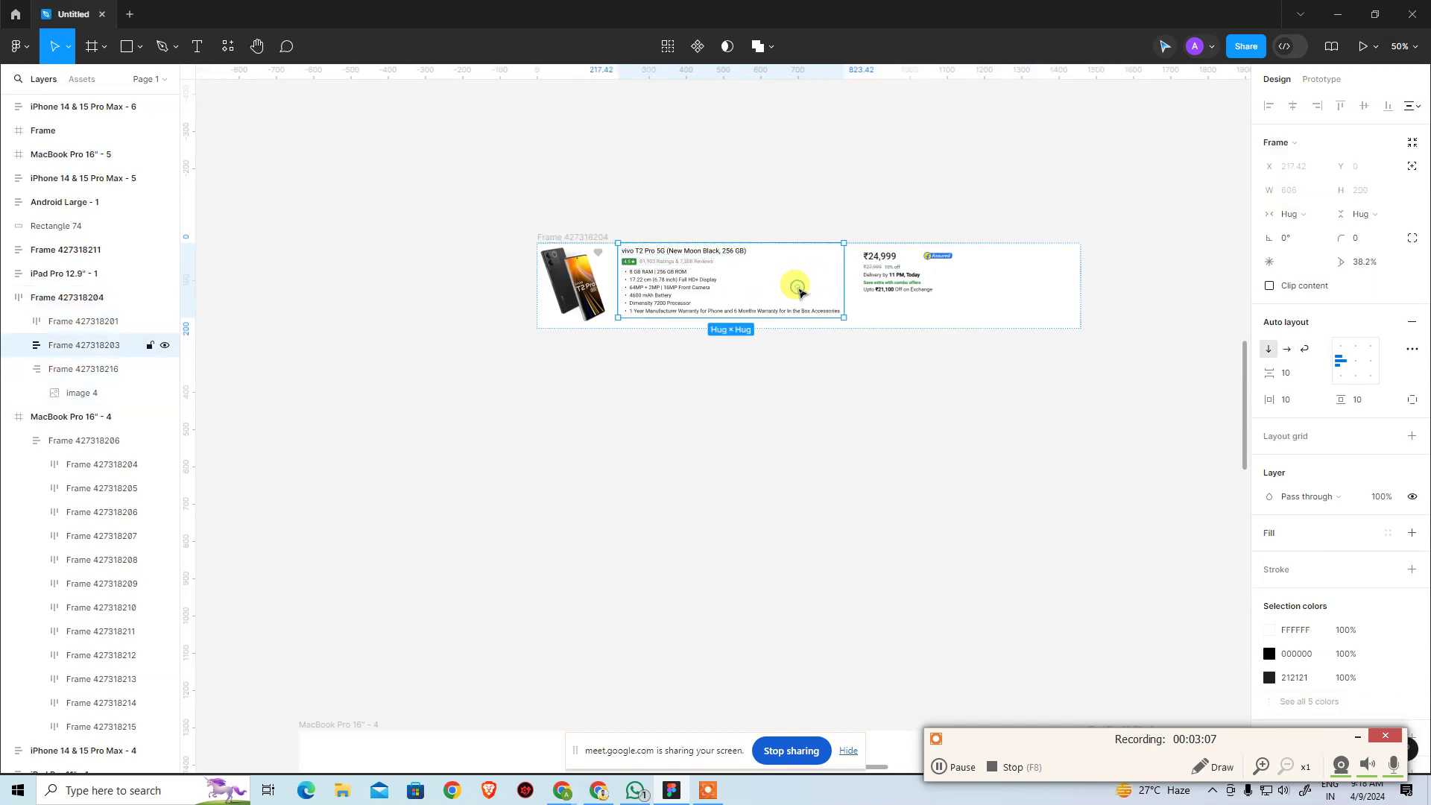
{"action": "left_click", "coordinate": [887, 289]}
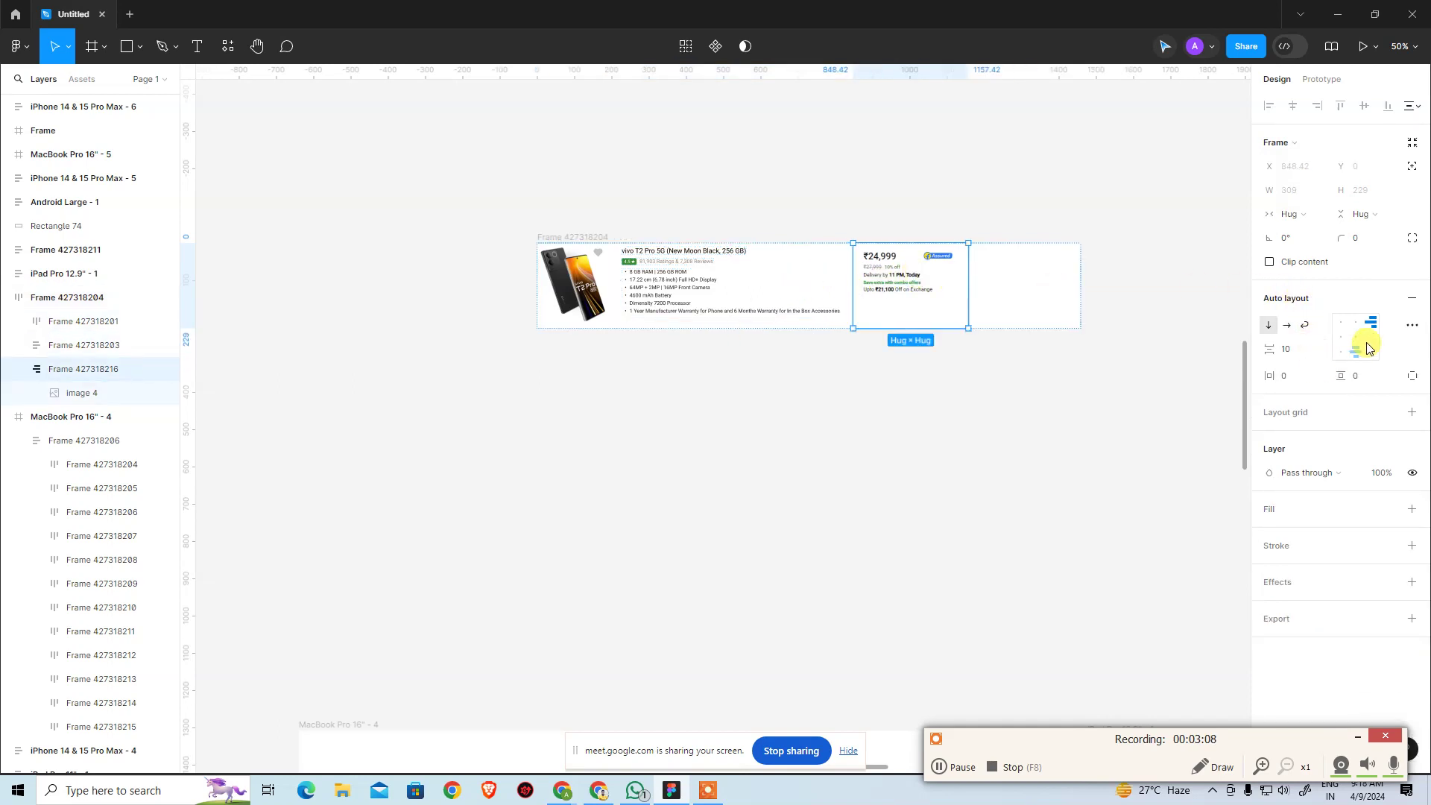
{"action": "left_click", "coordinate": [1407, 328]}
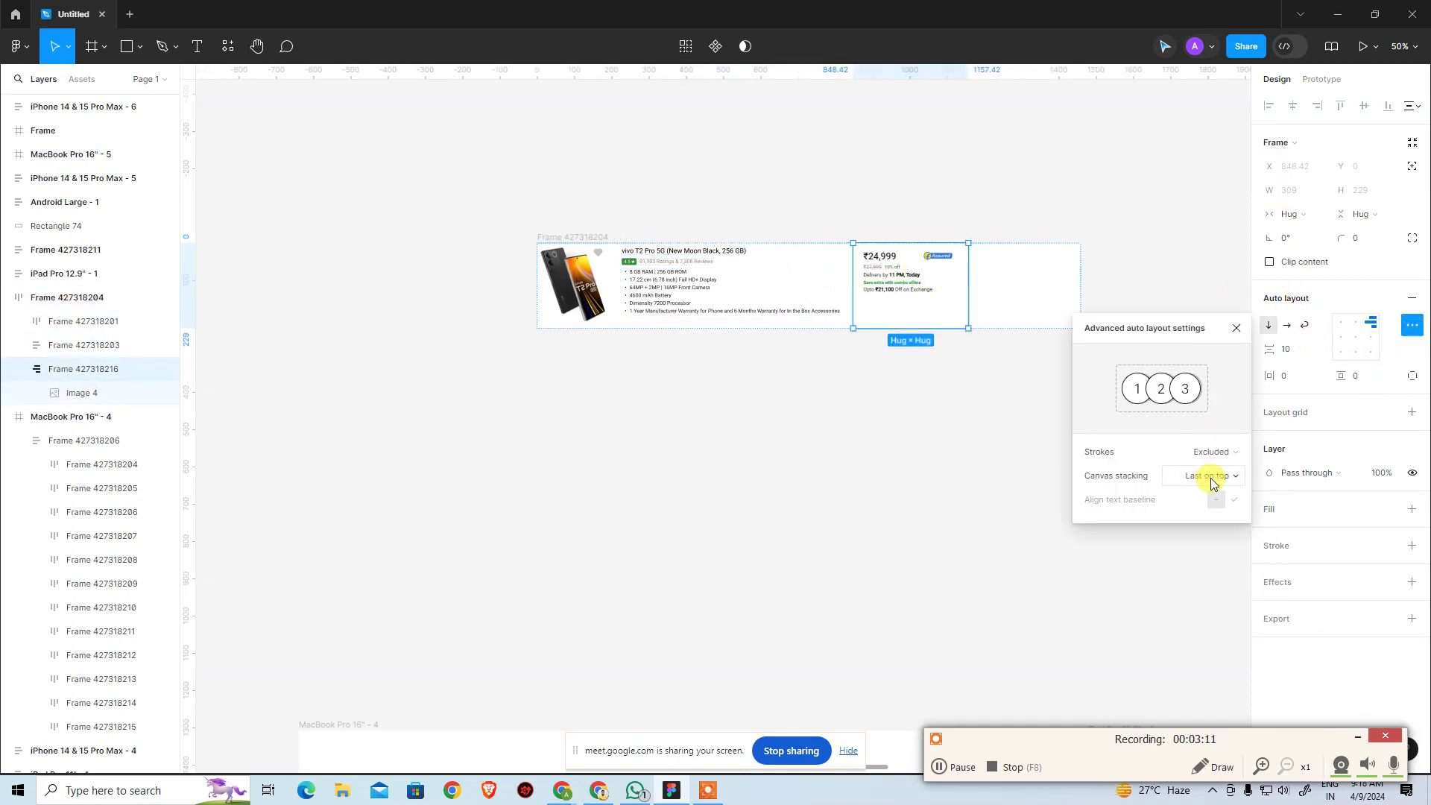
{"action": "left_click", "coordinate": [1210, 480]}
{"action": "left_click", "coordinate": [1248, 418]}
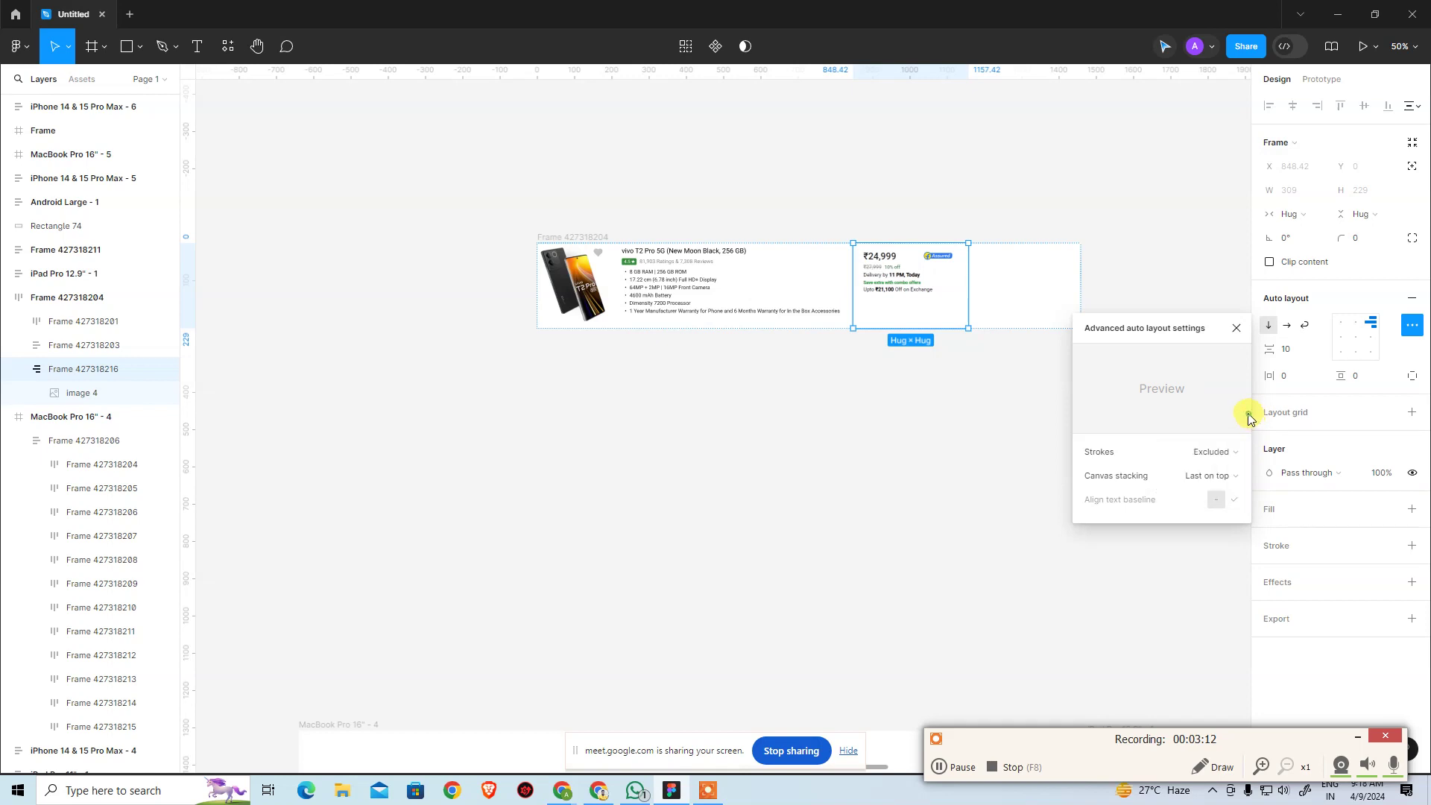
{"action": "left_click", "coordinate": [1235, 329]}
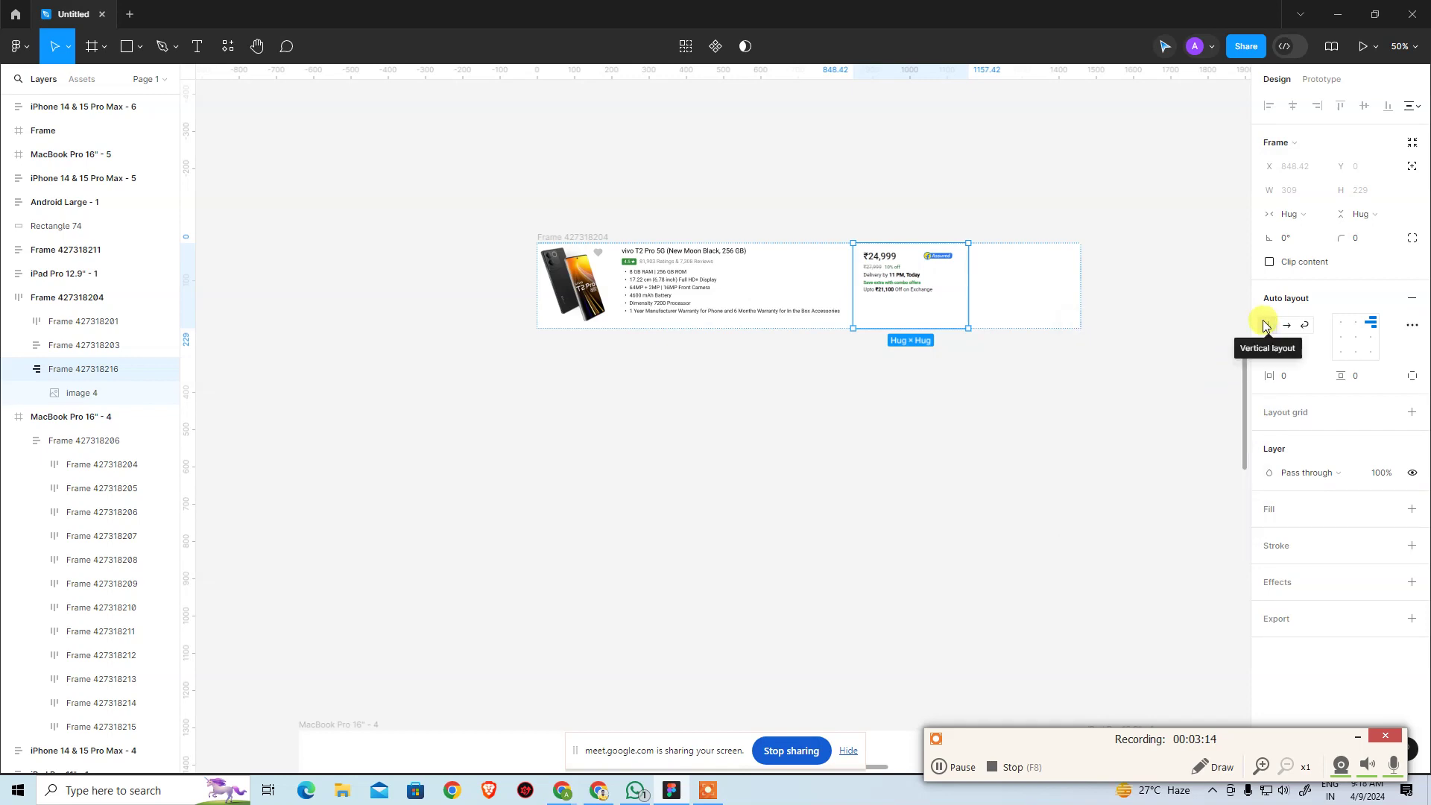
{"action": "left_click", "coordinate": [1143, 351]}
{"action": "key", "text": "ctrl+z"}
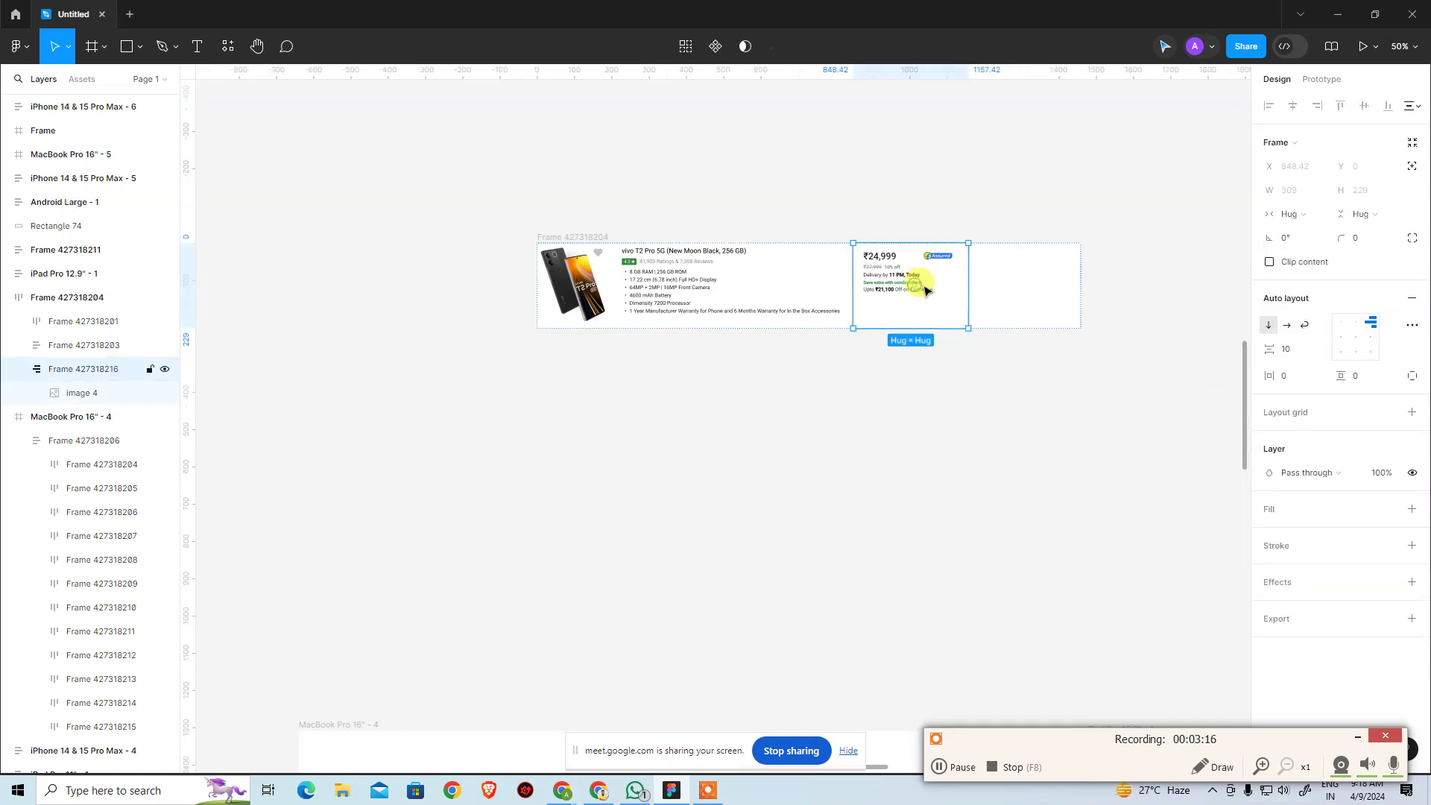
{"action": "key", "text": "ctrl+z"}
{"action": "key", "text": "ctrl+z"}
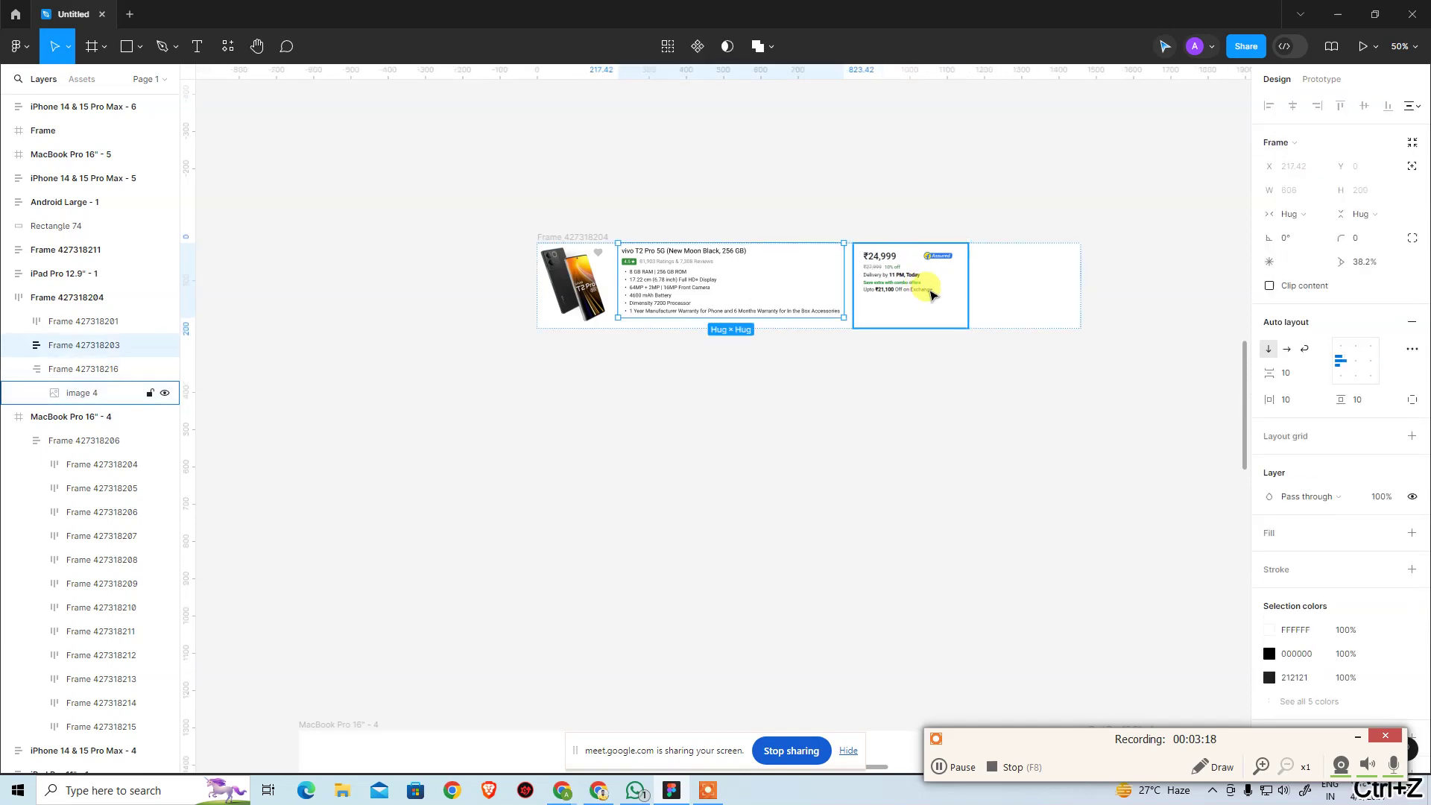
Set the vertical gap between items in the price frame to Auto
{"action": "left_click", "coordinate": [949, 351]}
{"action": "left_click", "coordinate": [910, 281]}
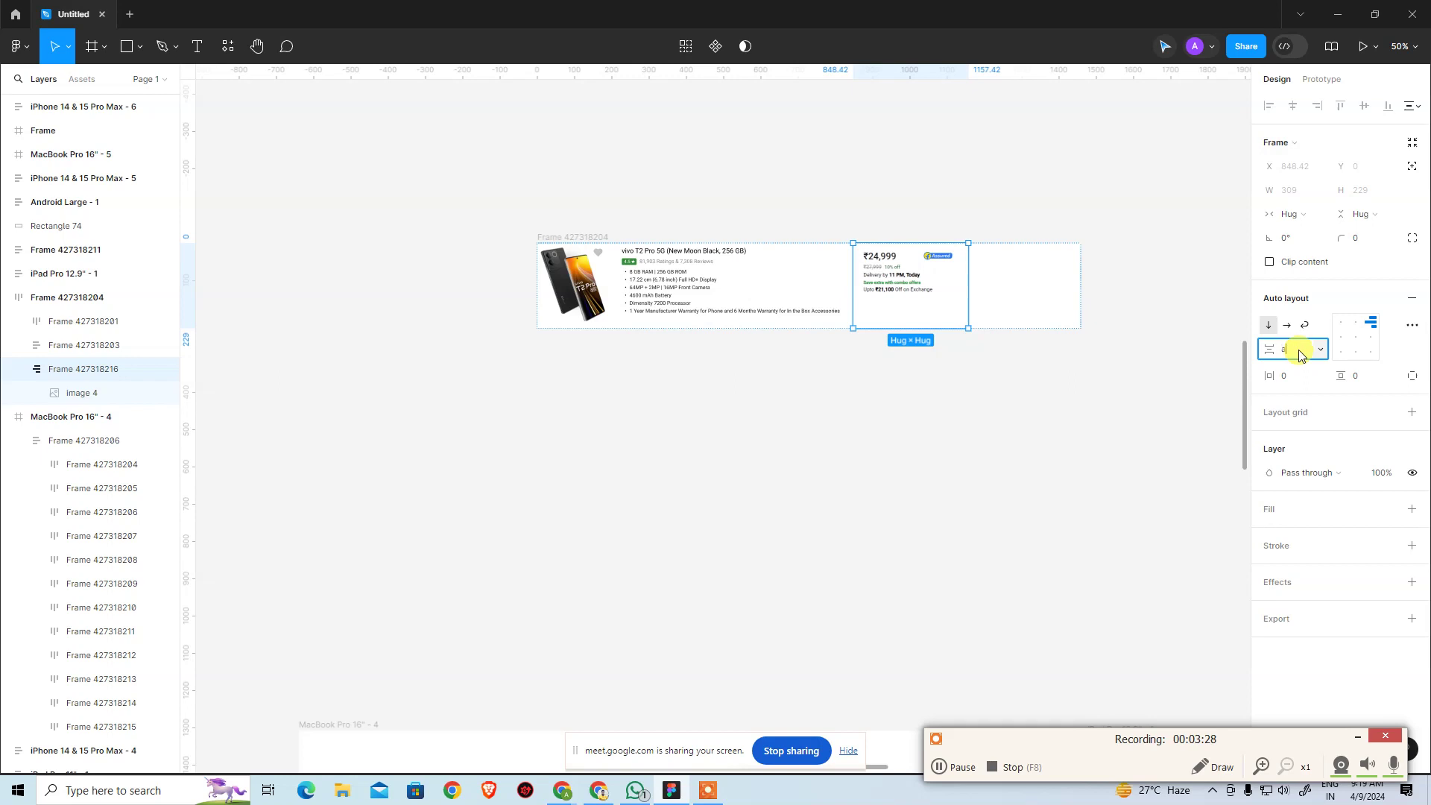
{"action": "key", "text": "Return"}
{"action": "left_click", "coordinate": [1021, 288]}
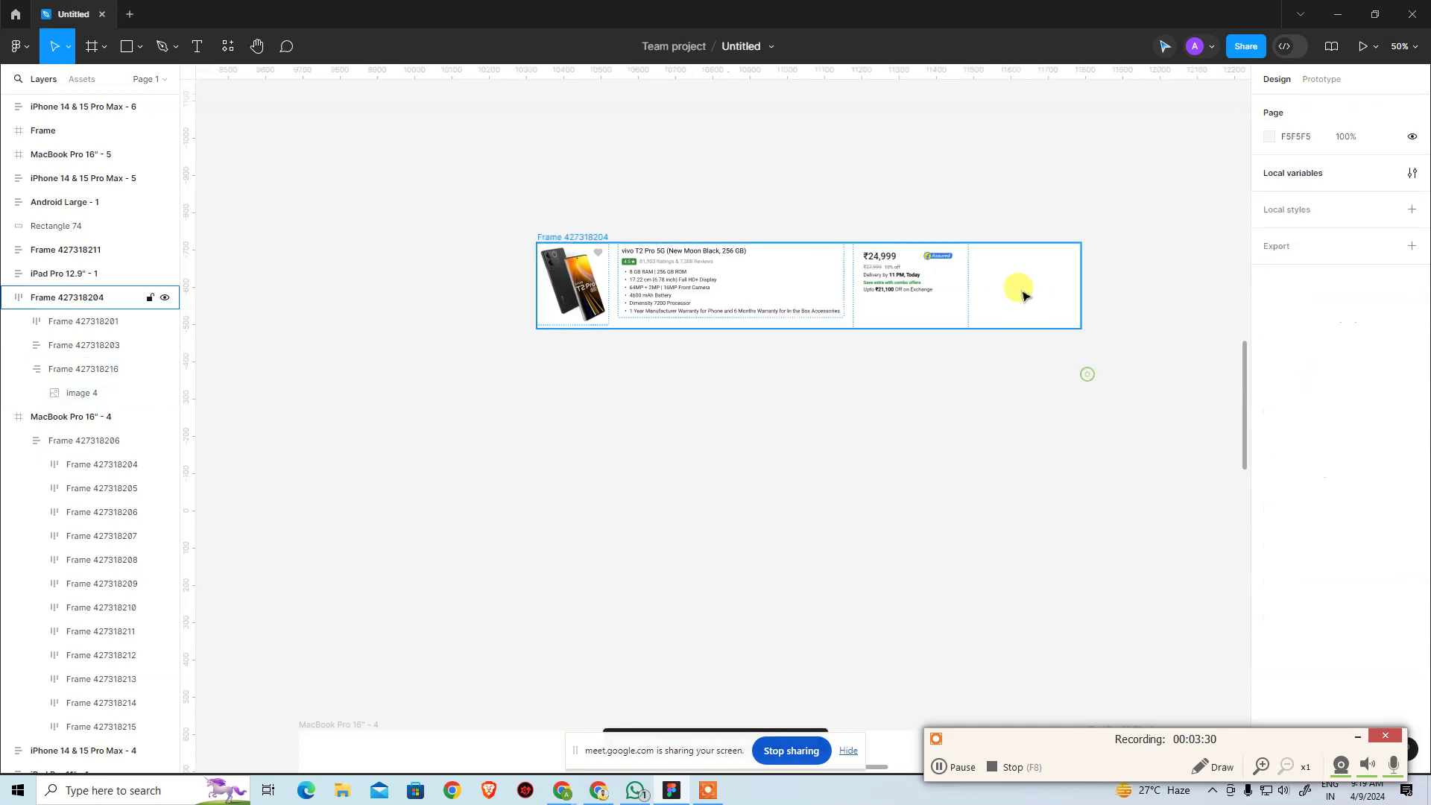
{"action": "left_click", "coordinate": [921, 282]}
{"action": "left_click", "coordinate": [1036, 270]}
{"action": "left_click", "coordinate": [935, 277]}
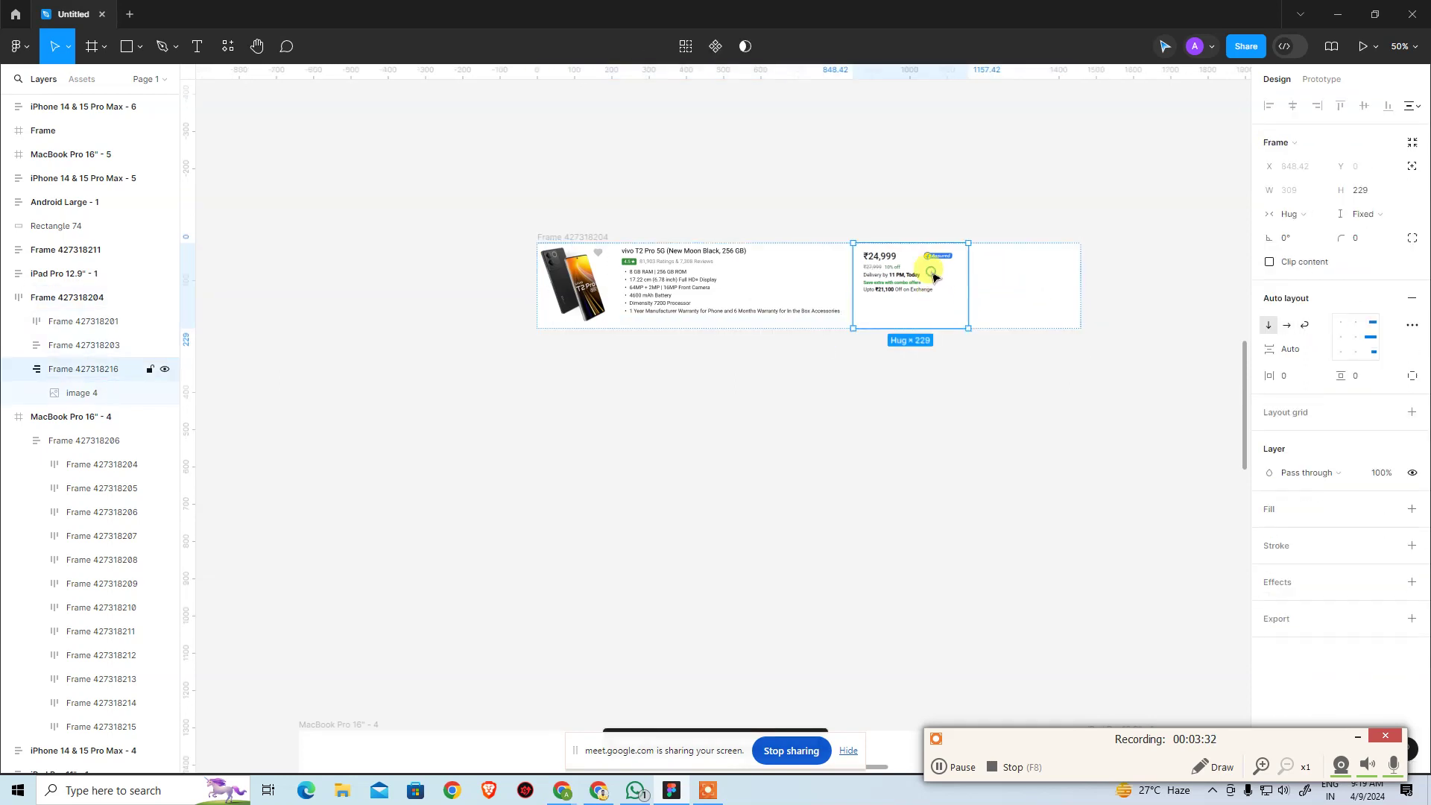
Try the price frame's horizontal resizing at Fill container, undo it, and keep Hug contents
{"action": "left_click", "coordinate": [1326, 221]}
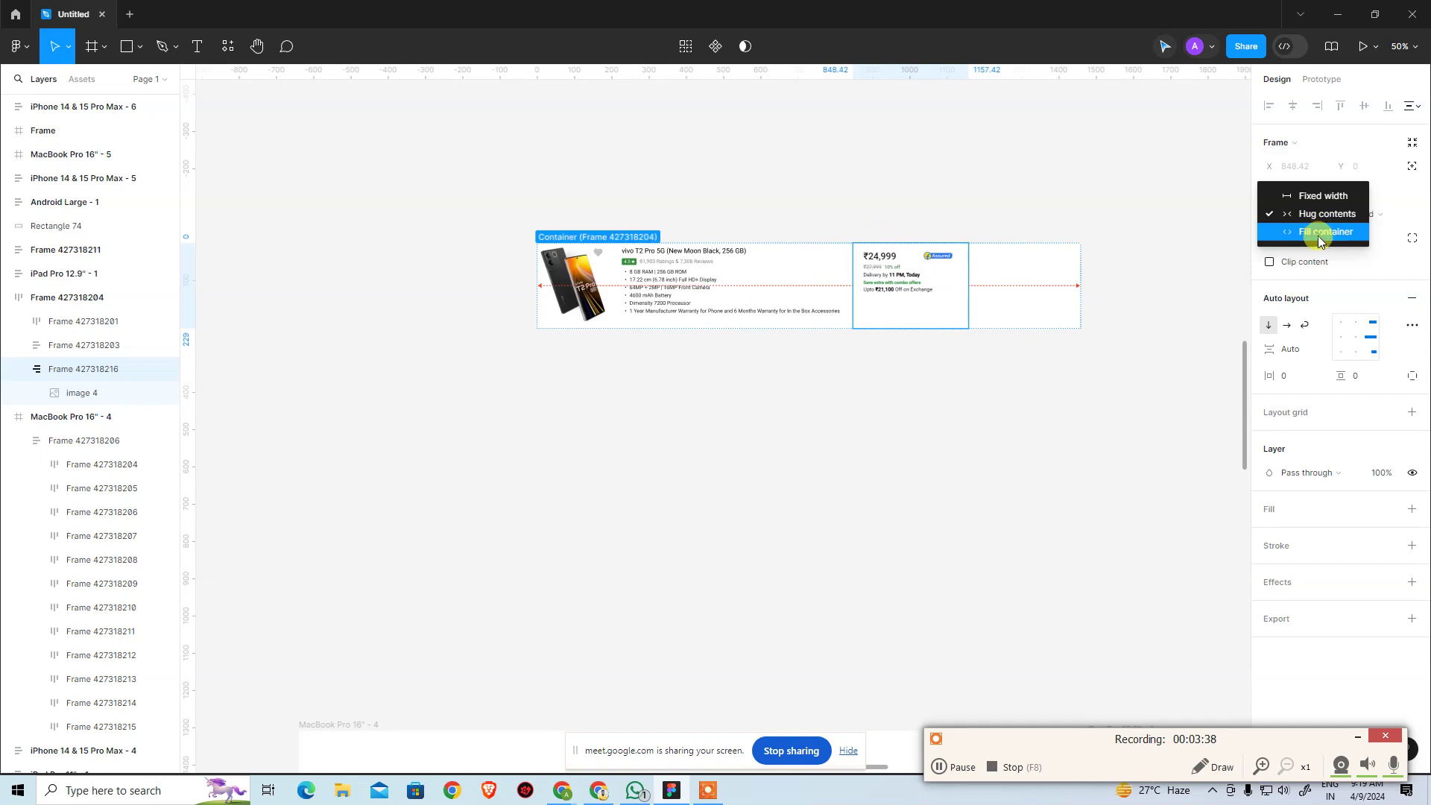
{"action": "left_click", "coordinate": [1322, 231]}
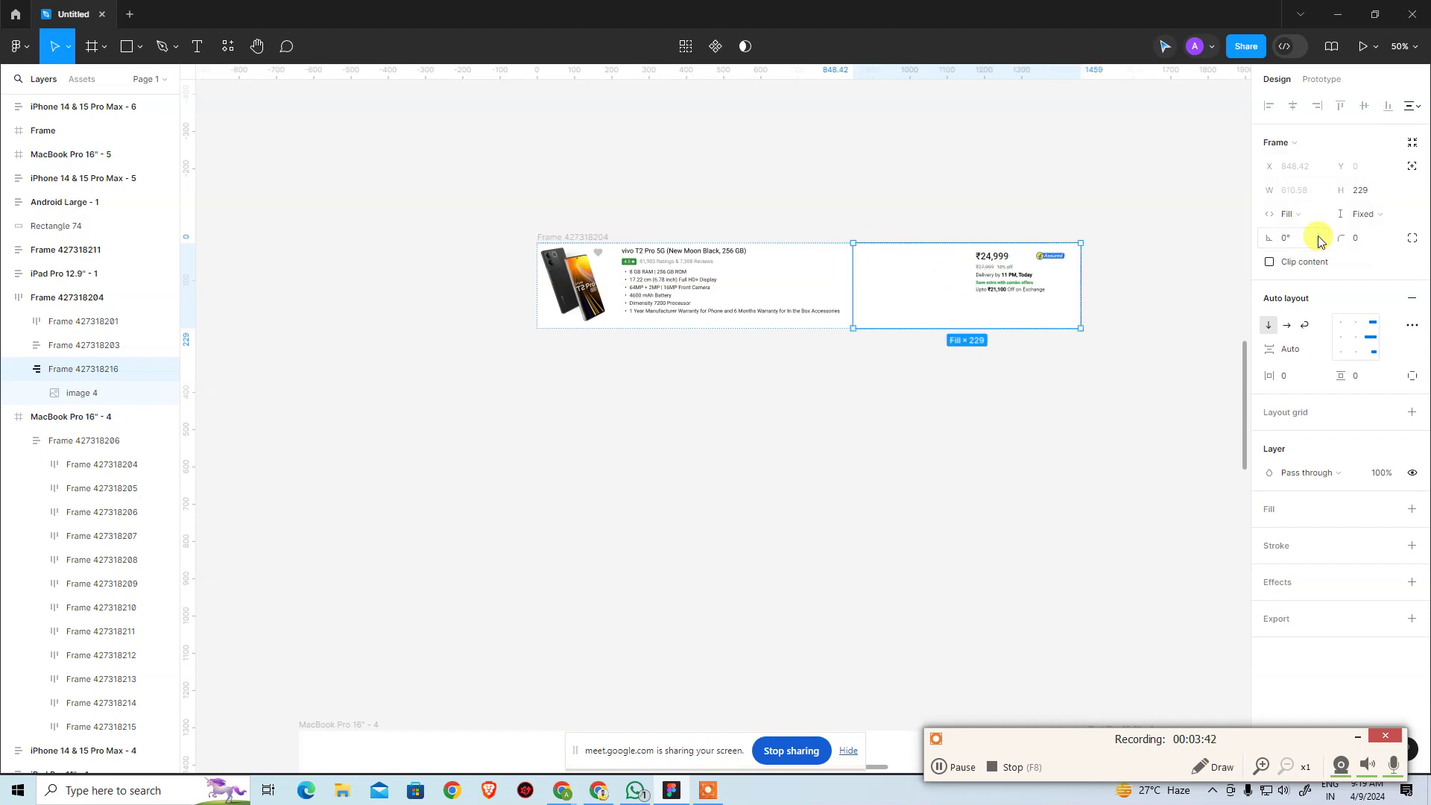
{"action": "key", "text": "ctrl+z"}
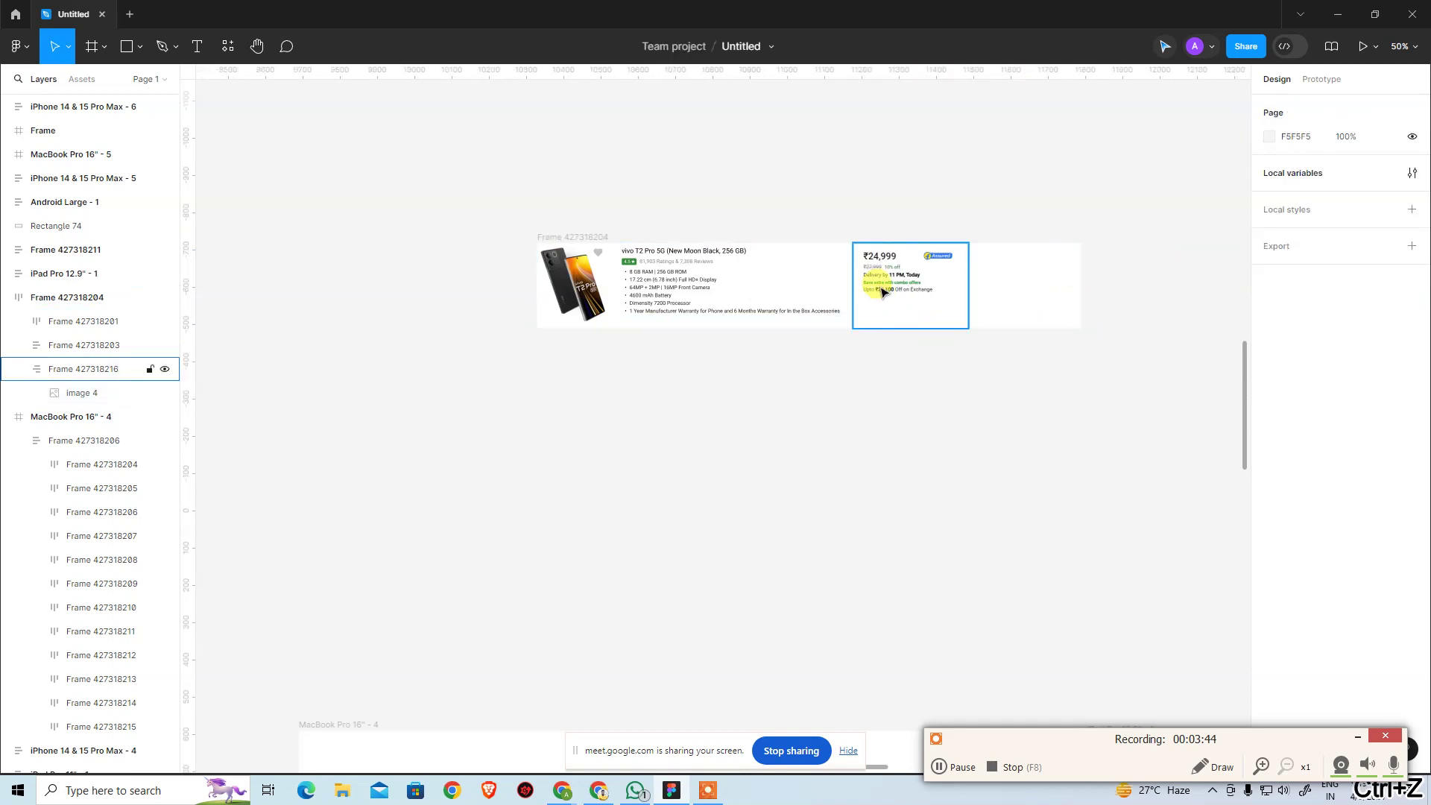
{"action": "left_click", "coordinate": [1296, 214]}
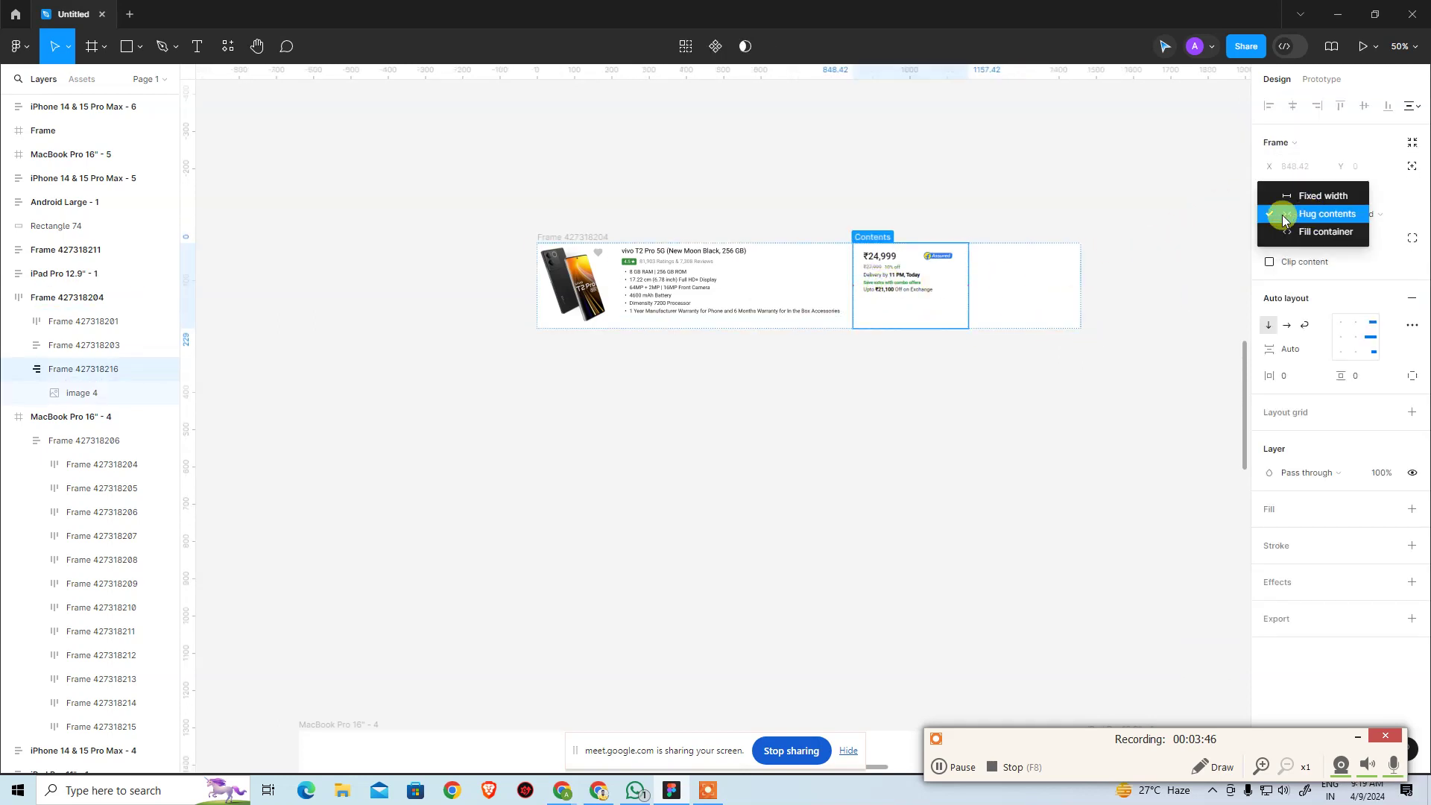
{"action": "left_click", "coordinate": [1300, 214]}
Undo the price frame's Auto gap and the widening of the standalone product card
{"action": "key", "text": "ctrl+z"}
{"action": "key", "text": "ctrl+z"}
{"action": "key", "text": "ctrl+z"}
{"action": "key", "text": "ctrl+z"}
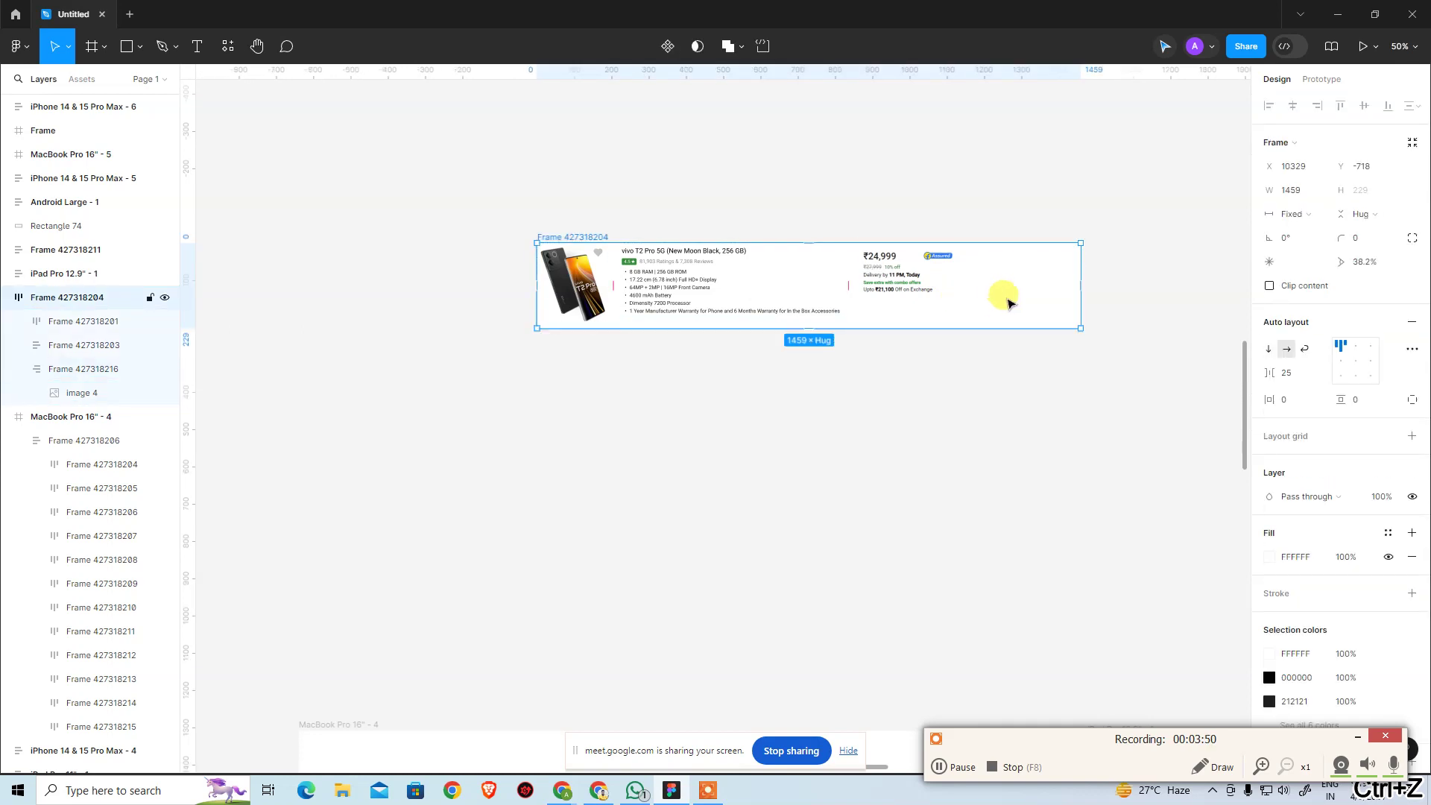
{"action": "key", "text": "ctrl+z"}
{"action": "key", "text": "ctrl+z"}
{"action": "key", "text": "ctrl+z"}
{"action": "key", "text": "ctrl+z"}
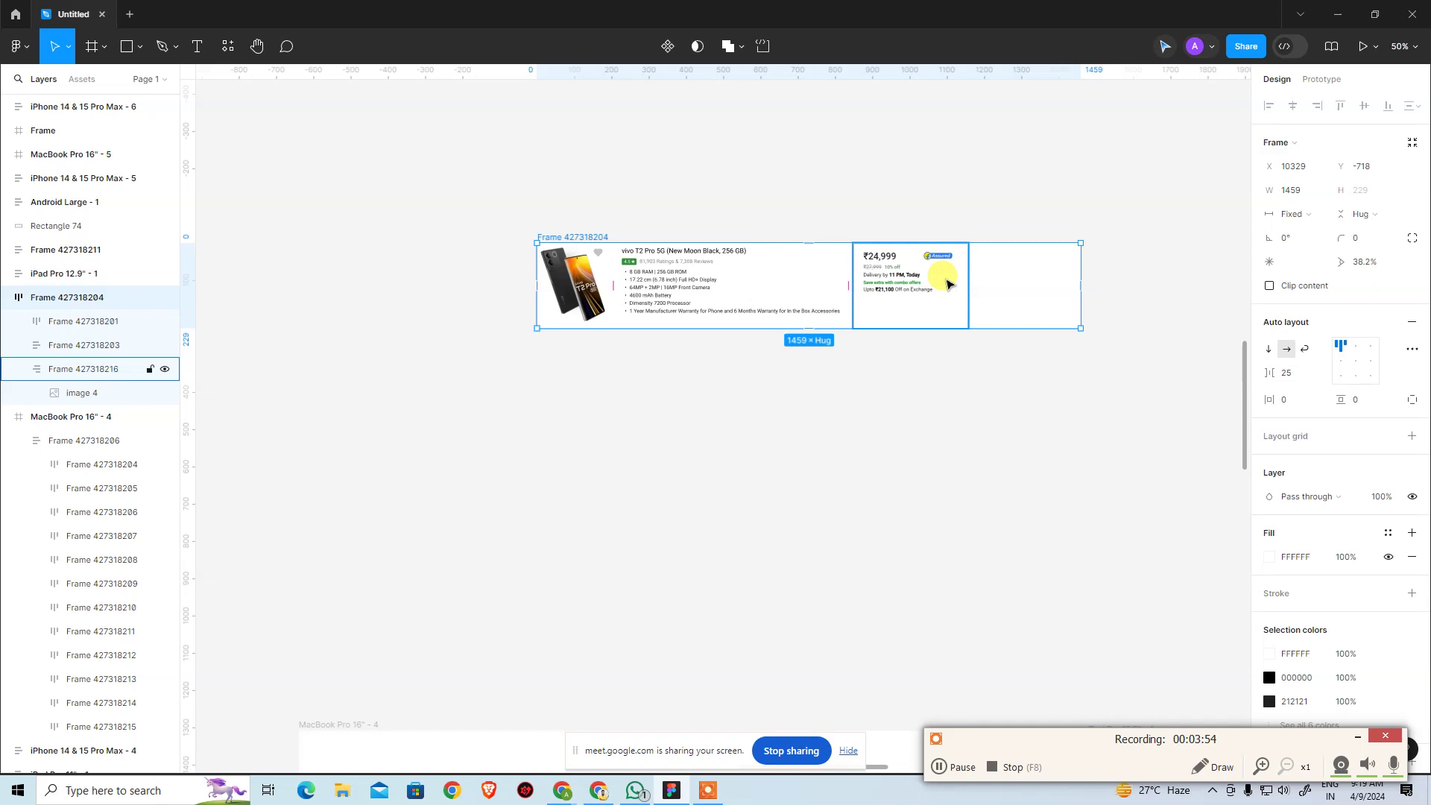
{"action": "key", "text": "ctrl+z"}
{"action": "key", "text": "ctrl+z"}
{"action": "key", "text": "ctrl+z"}
{"action": "key", "text": "ctrl+z"}
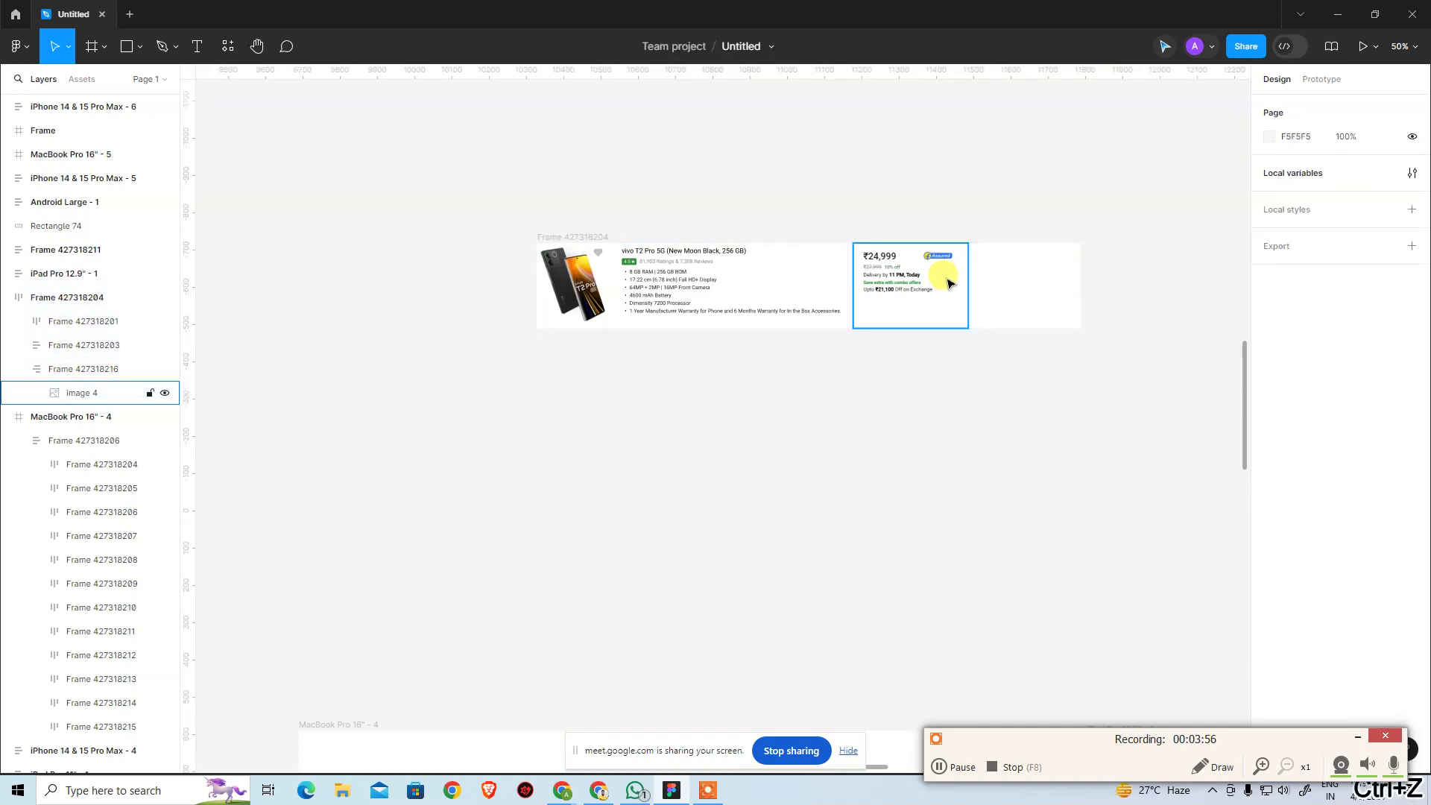
{"action": "key", "text": "ctrl+z"}
{"action": "key", "text": "ctrl+z"}
{"action": "key", "text": "ctrl+z"}
{"action": "key", "text": "ctrl+z"}
{"action": "key", "text": "ctrl+z"}
{"action": "key", "text": "ctrl+z"}
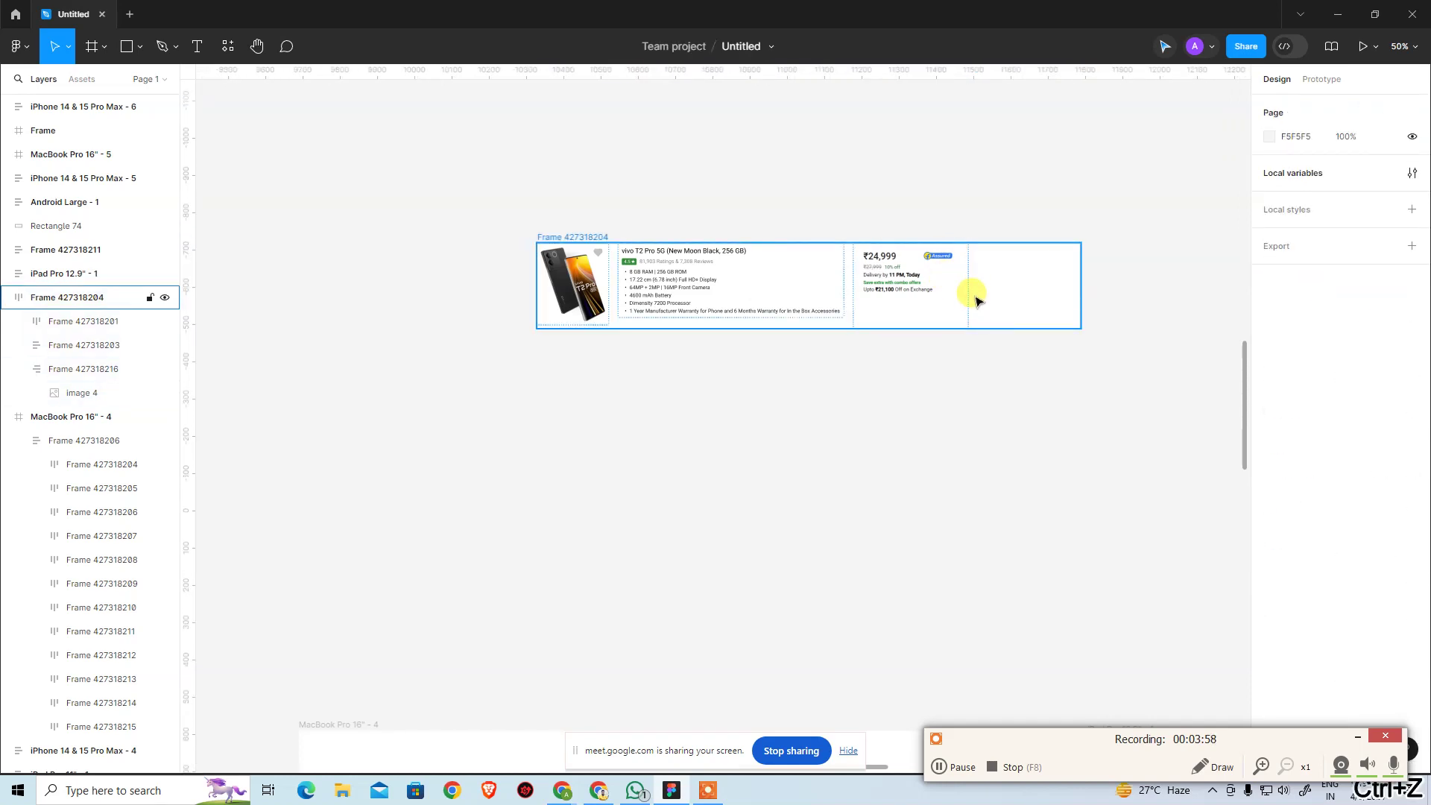
{"action": "key", "text": "ctrl+z"}
{"action": "key", "text": "ctrl+z"}
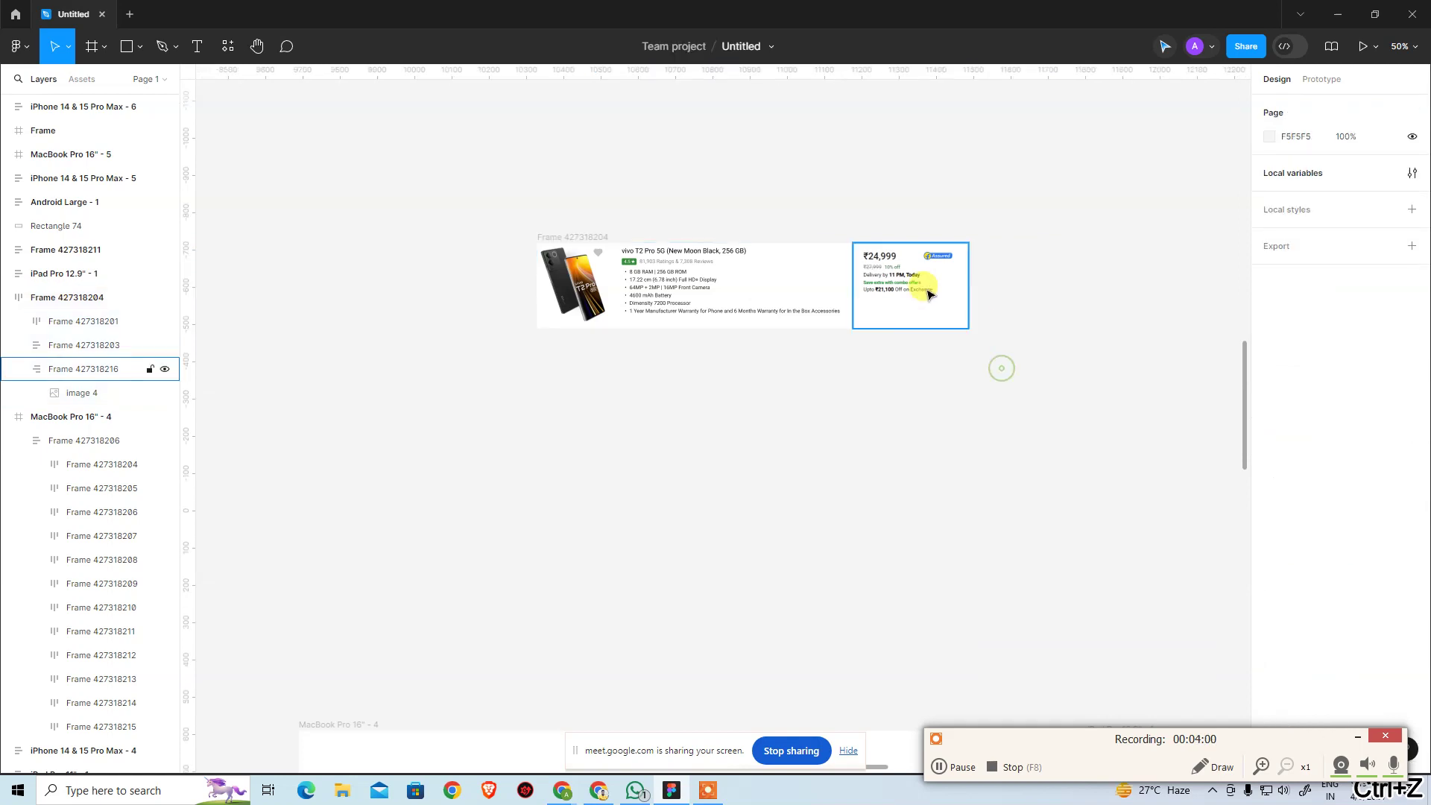
Give the price frame absolute position inside the product card, and select the card frame "Frame 427318204"
{"action": "left_click", "coordinate": [1413, 169]}
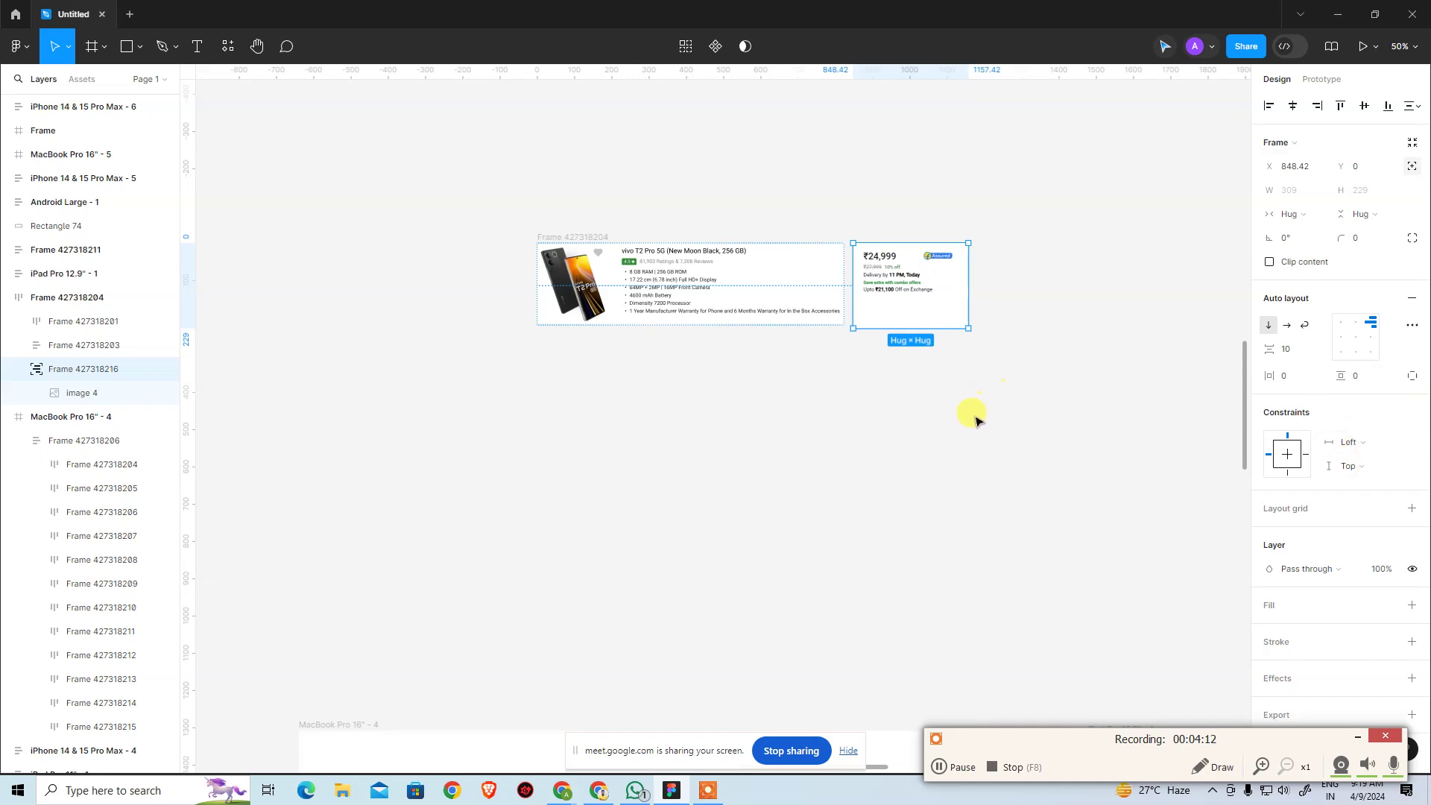
{"action": "left_click", "coordinate": [1030, 400]}
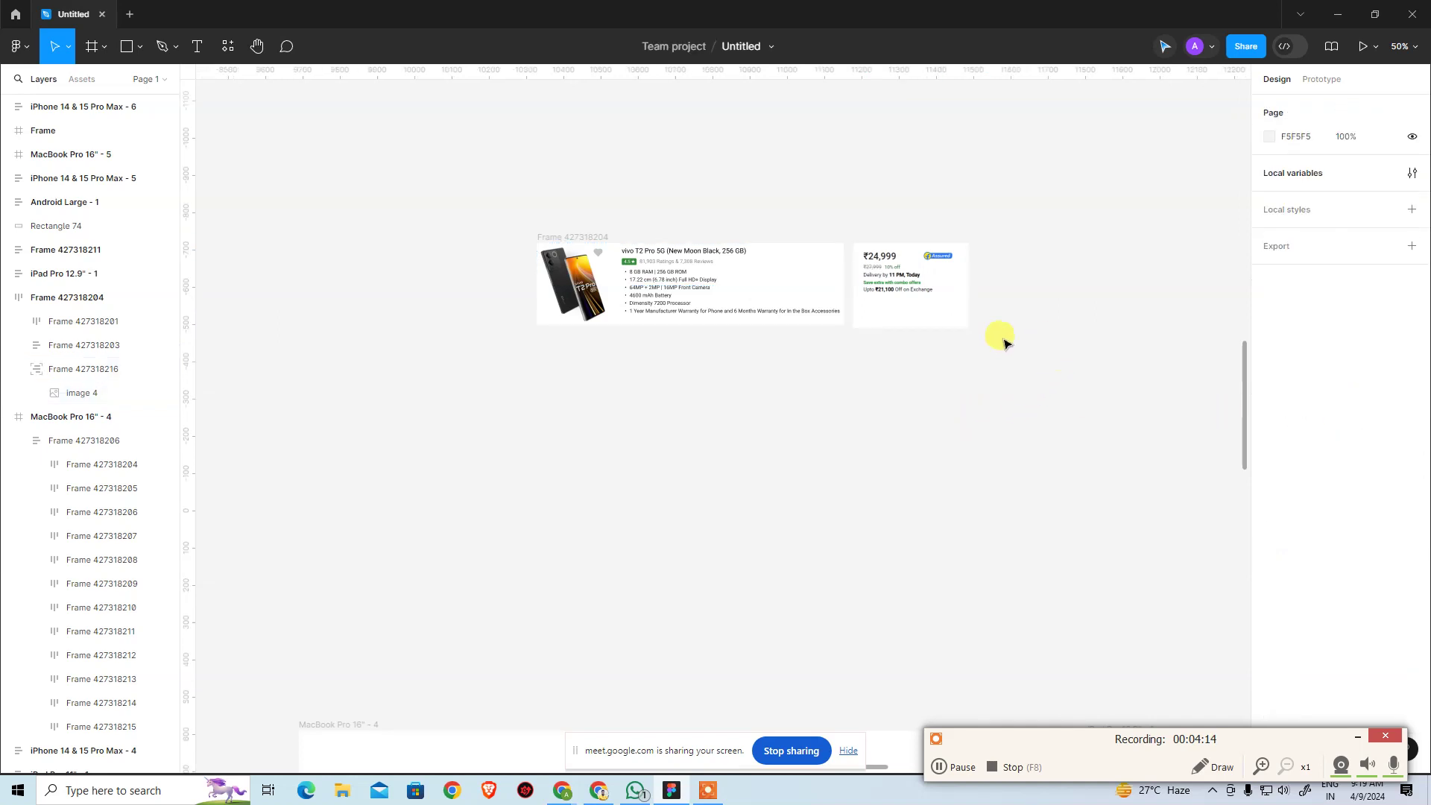
{"action": "left_click", "coordinate": [909, 319]}
{"action": "key", "text": "ctrl+z"}
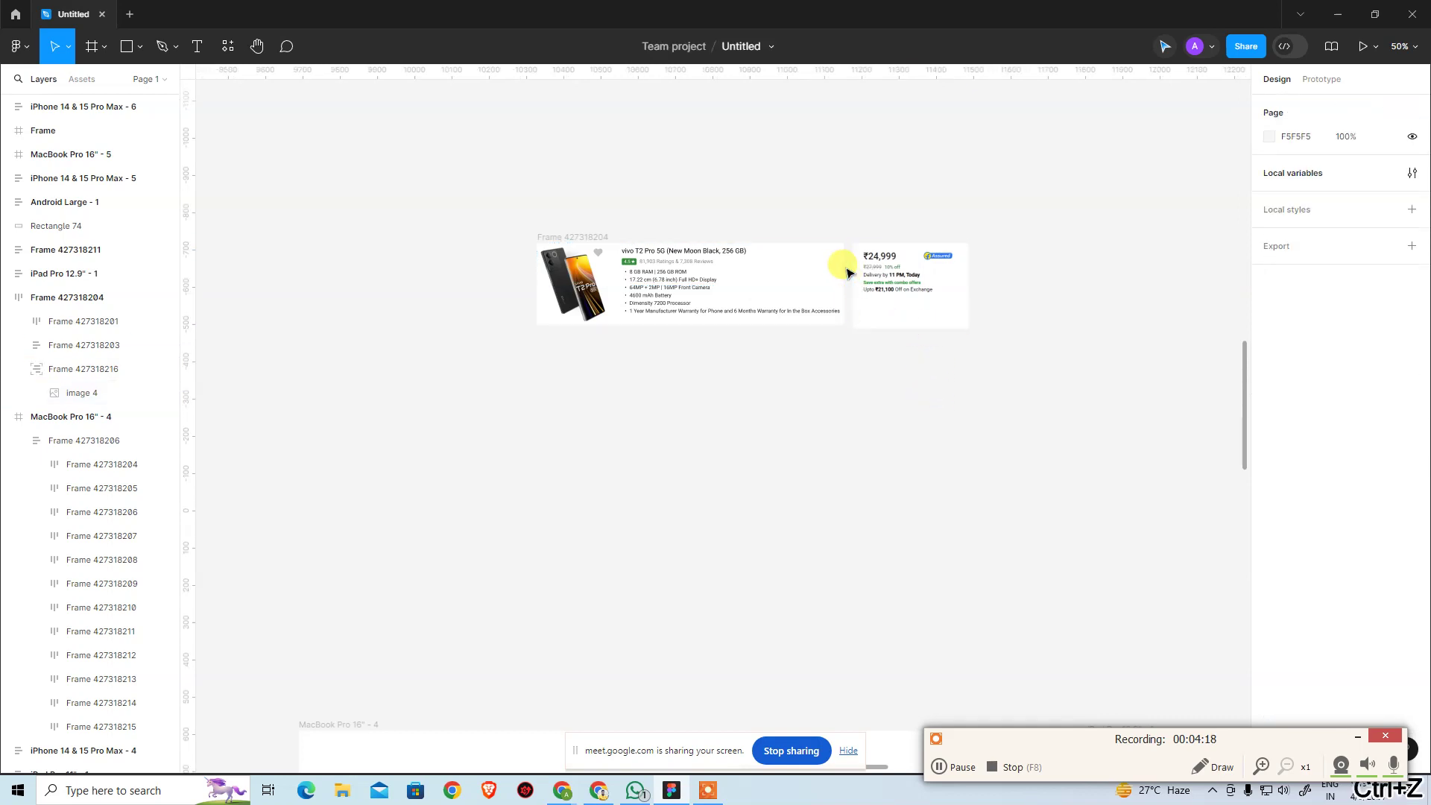
{"action": "left_click", "coordinate": [594, 237]}
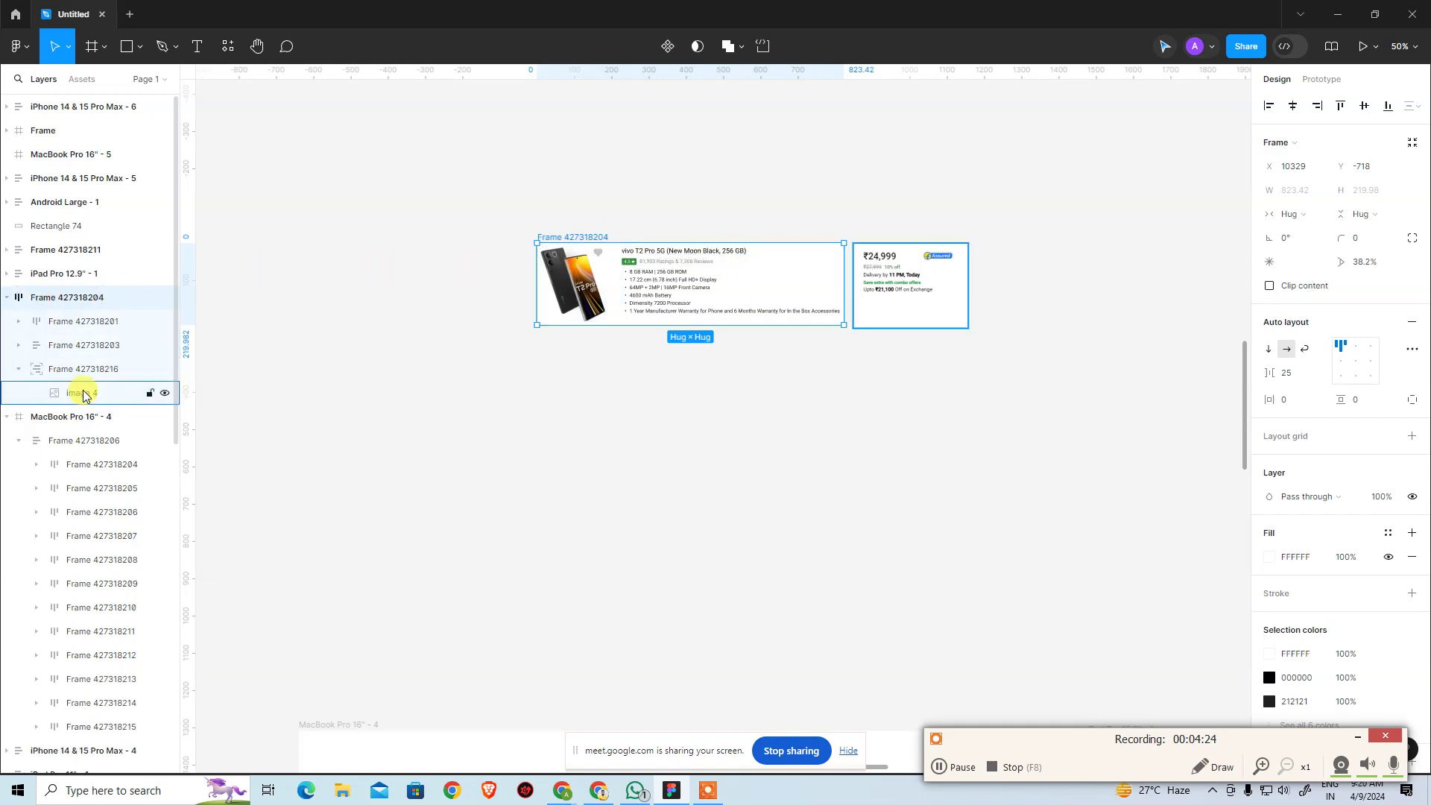
Widen the product card frame "Frame 427318204" to 1157 so it spans the price section
{"action": "left_click", "coordinate": [806, 399]}
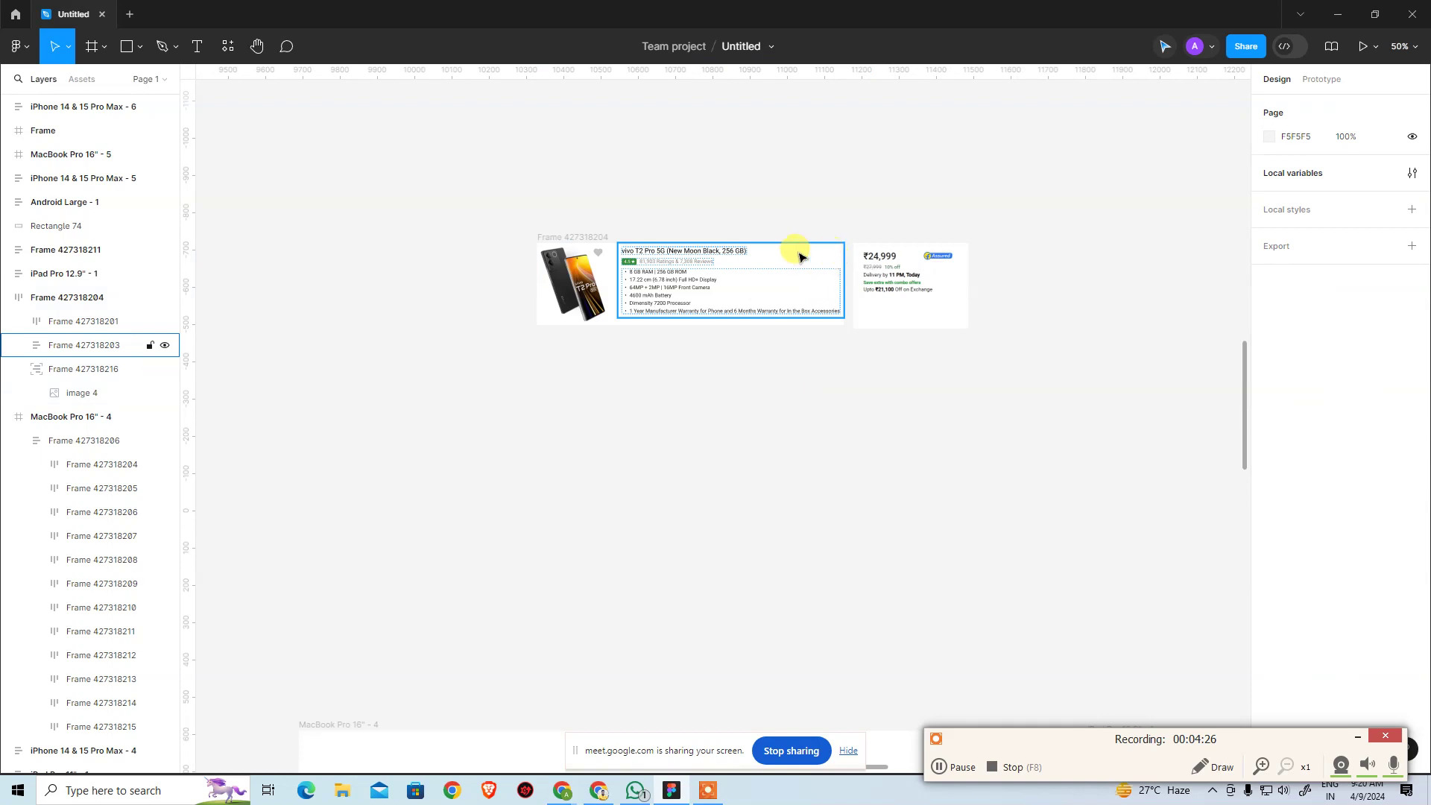
{"action": "left_click", "coordinate": [584, 239]}
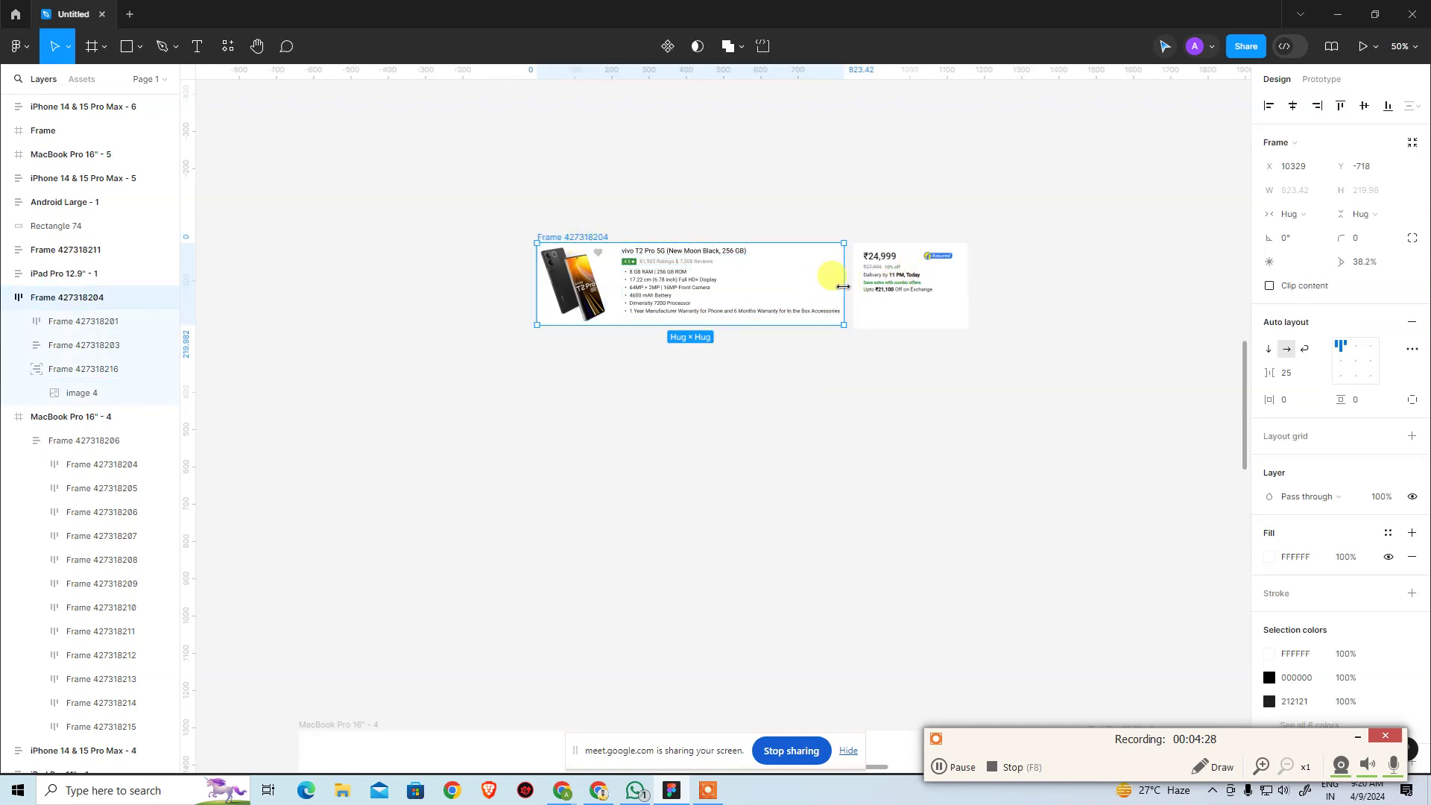
{"action": "left_click_drag", "start_coordinate": [846, 278], "coordinate": [970, 296]}
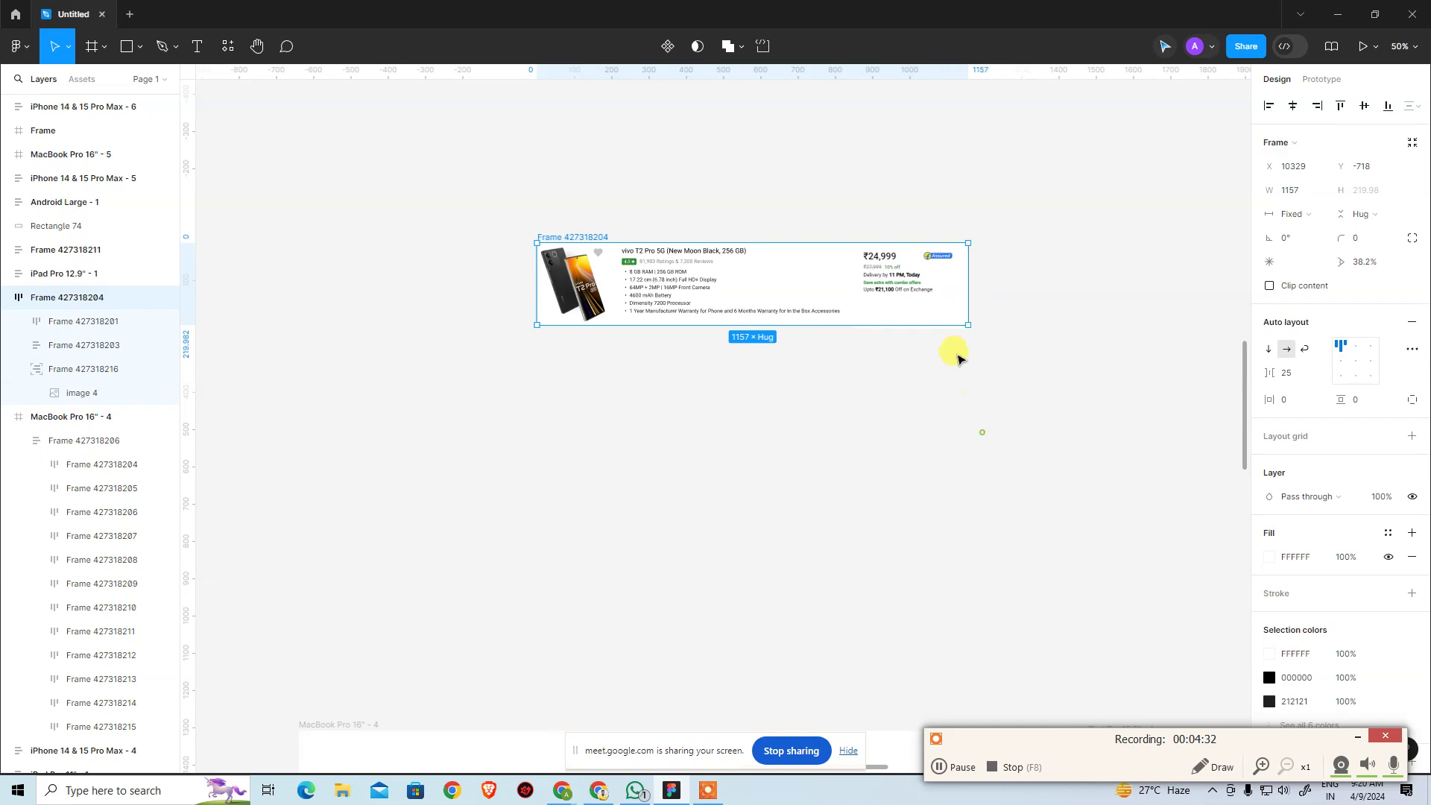
{"action": "left_click", "coordinate": [981, 430]}
Set the price frame's constraints inside the product card to Right horizontally and Top vertically
{"action": "left_click", "coordinate": [895, 274]}
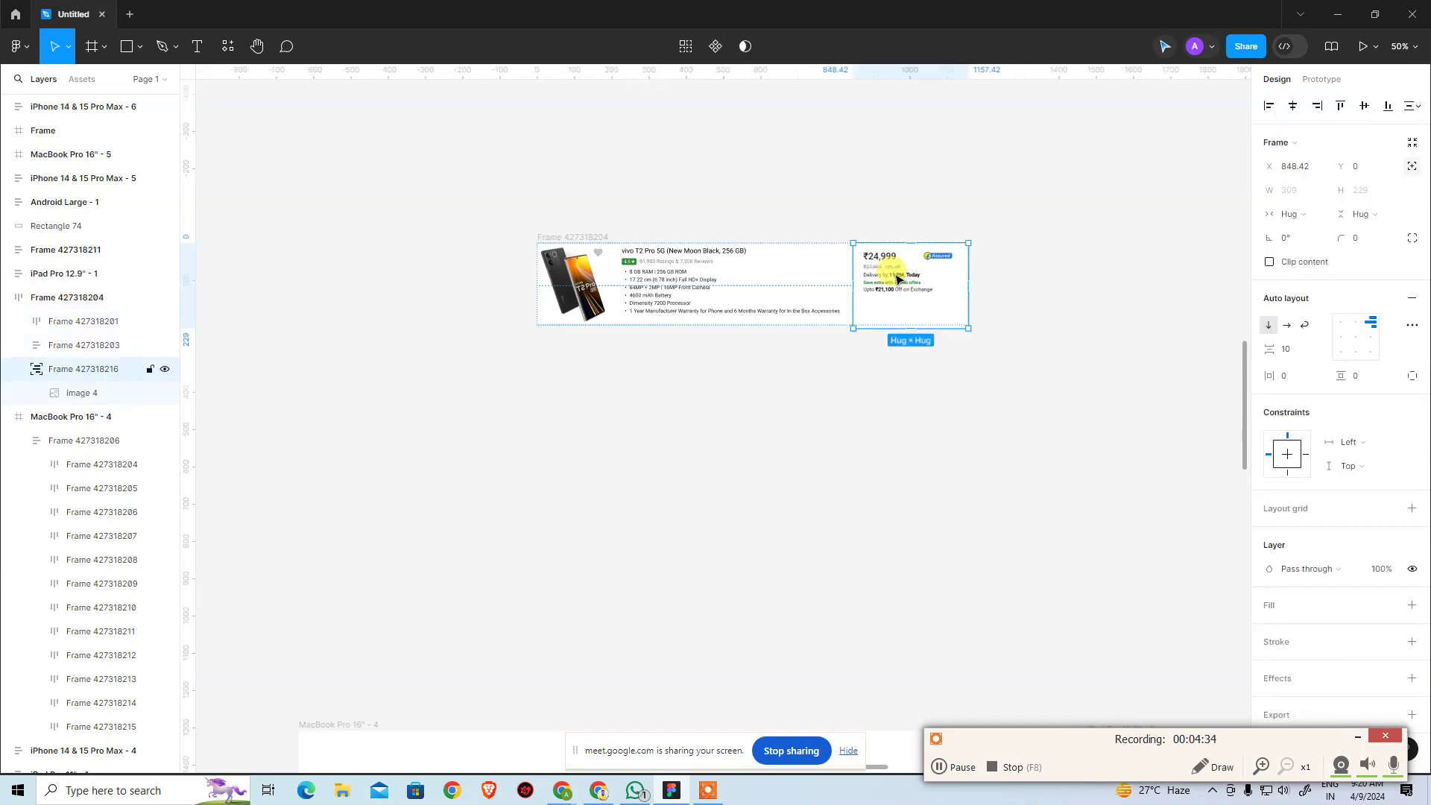
{"action": "left_click", "coordinate": [1018, 440]}
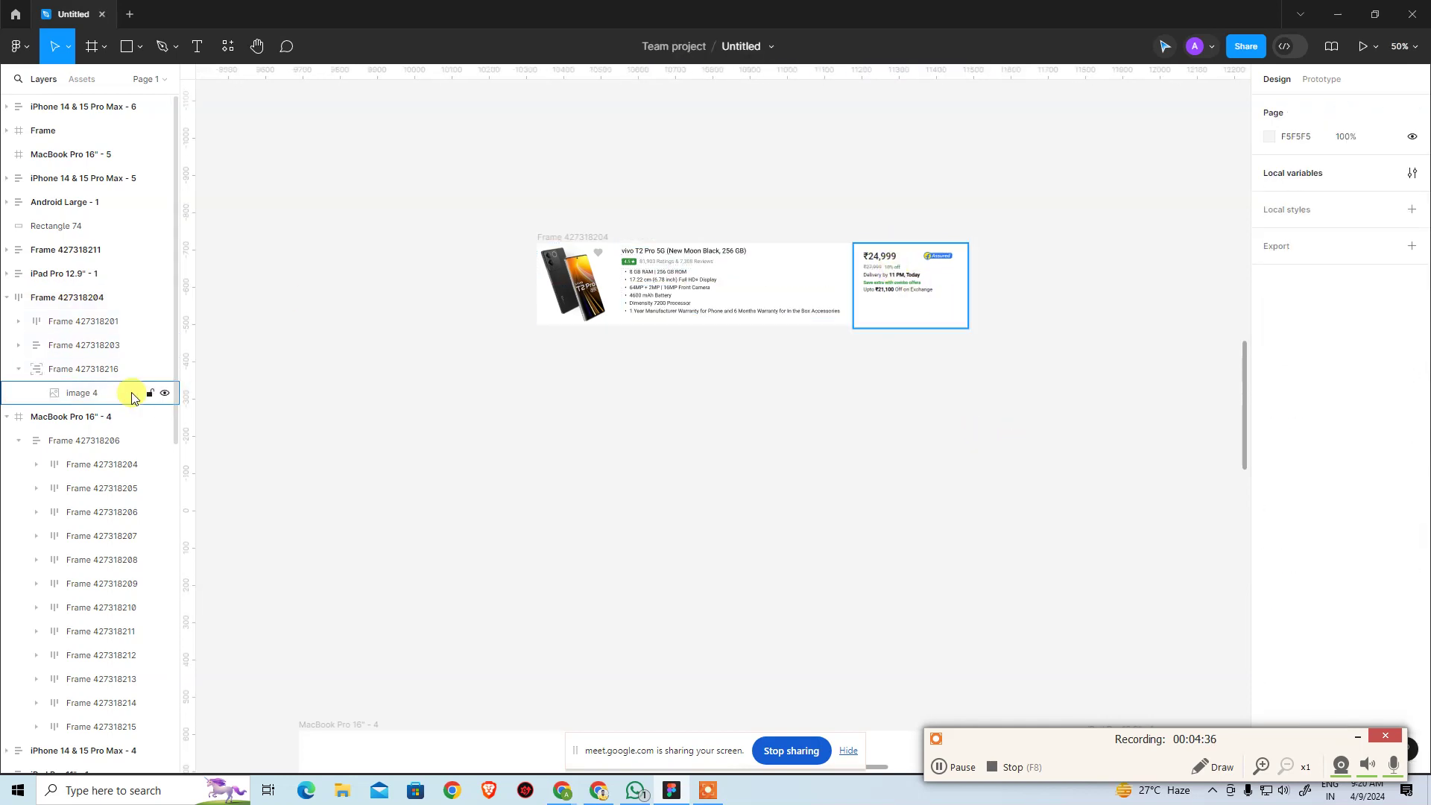
{"action": "left_click", "coordinate": [117, 370]}
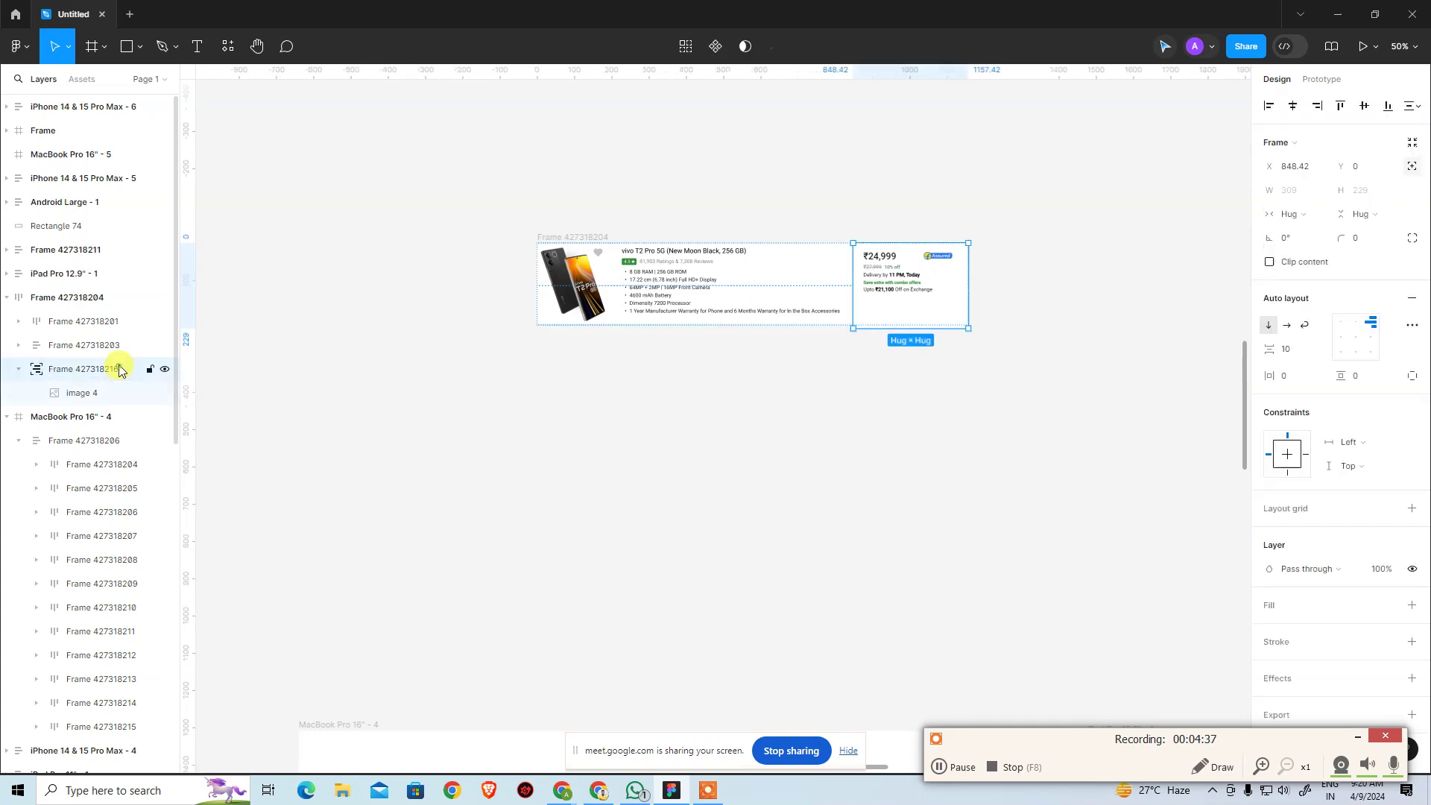
{"action": "left_click", "coordinate": [1361, 448]}
{"action": "left_click", "coordinate": [1354, 459]}
{"action": "left_click", "coordinate": [1358, 467]}
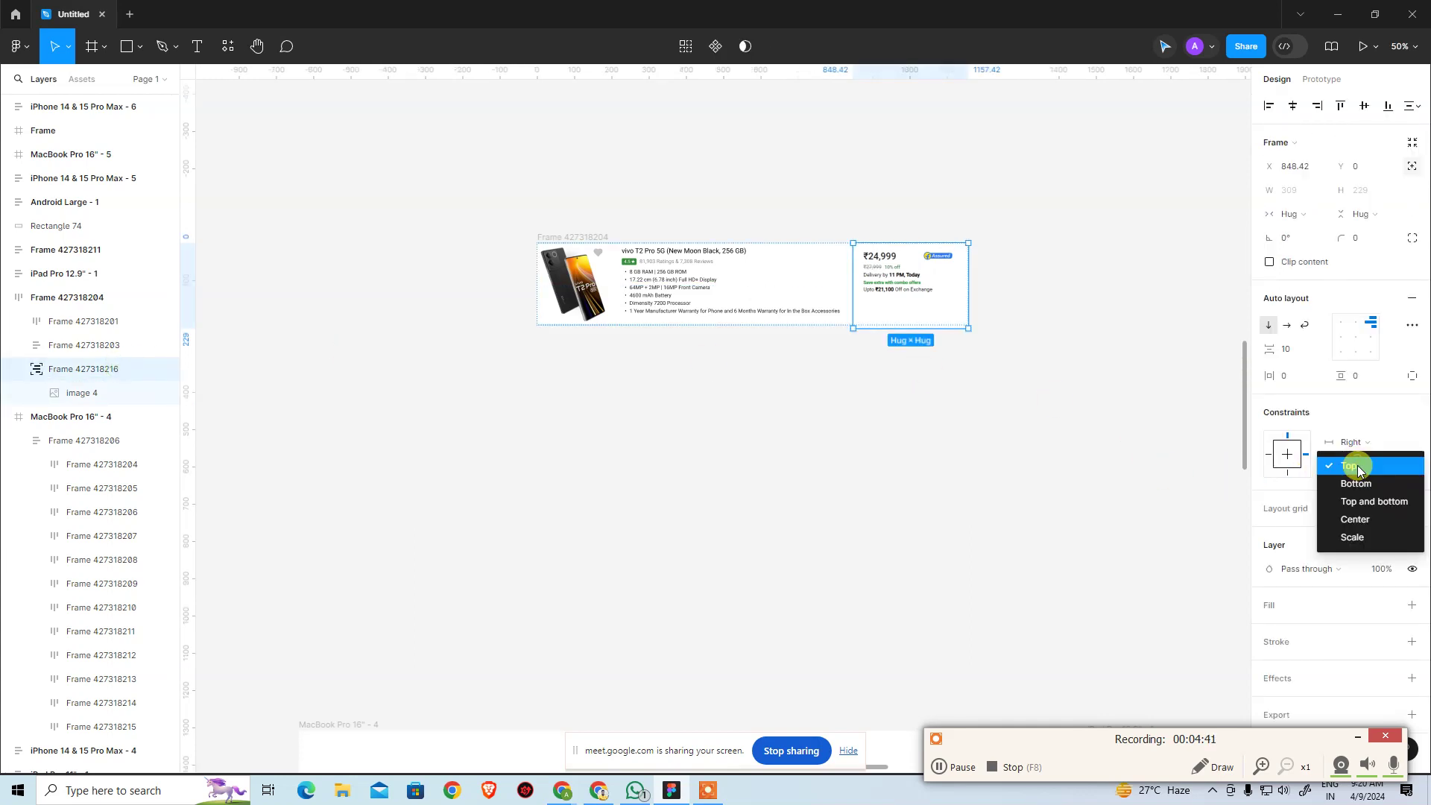
{"action": "left_click", "coordinate": [1358, 467]}
{"action": "left_click", "coordinate": [1082, 422]}
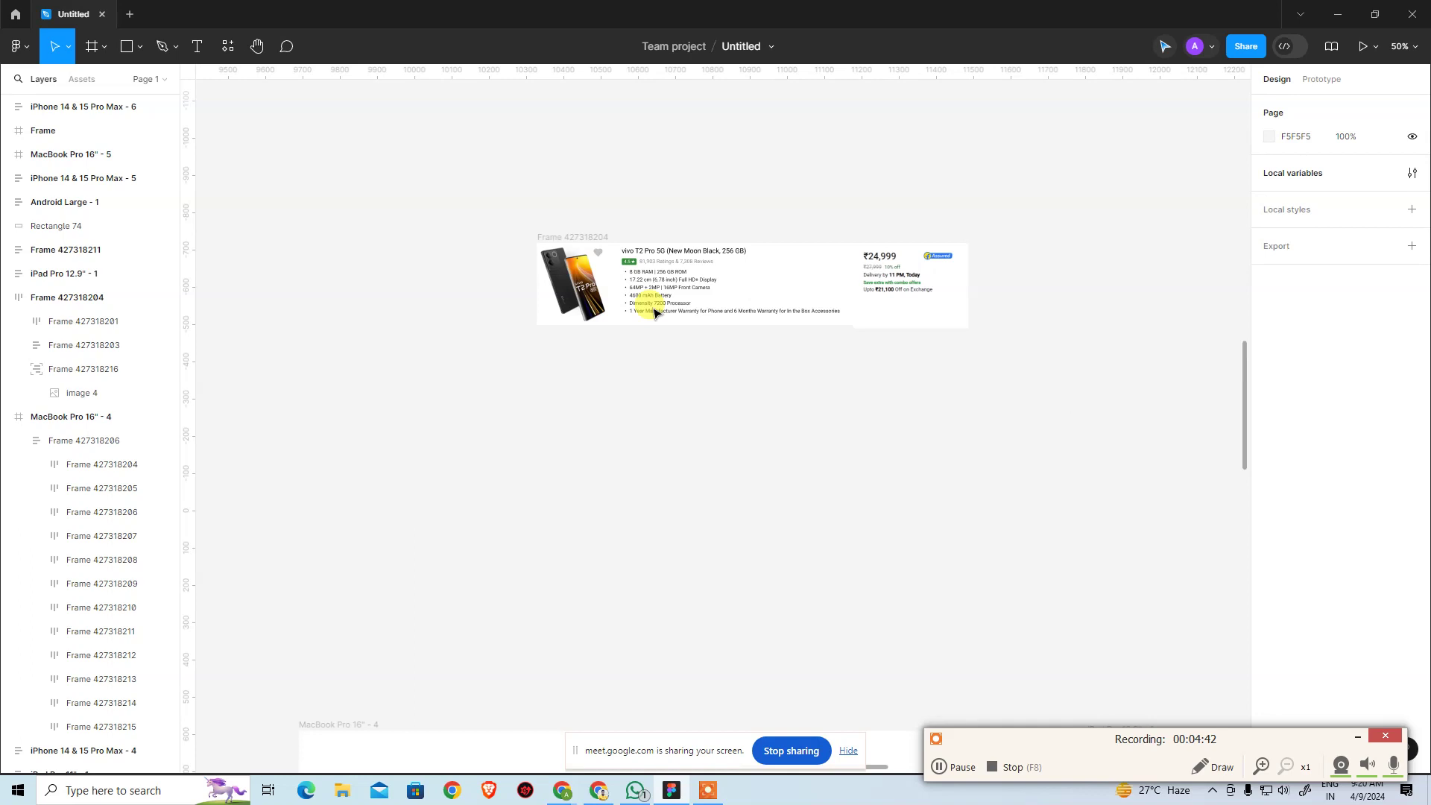
Try resizing the product card's width from its outer edge beside the price section, and undo it
{"action": "left_click", "coordinate": [570, 238]}
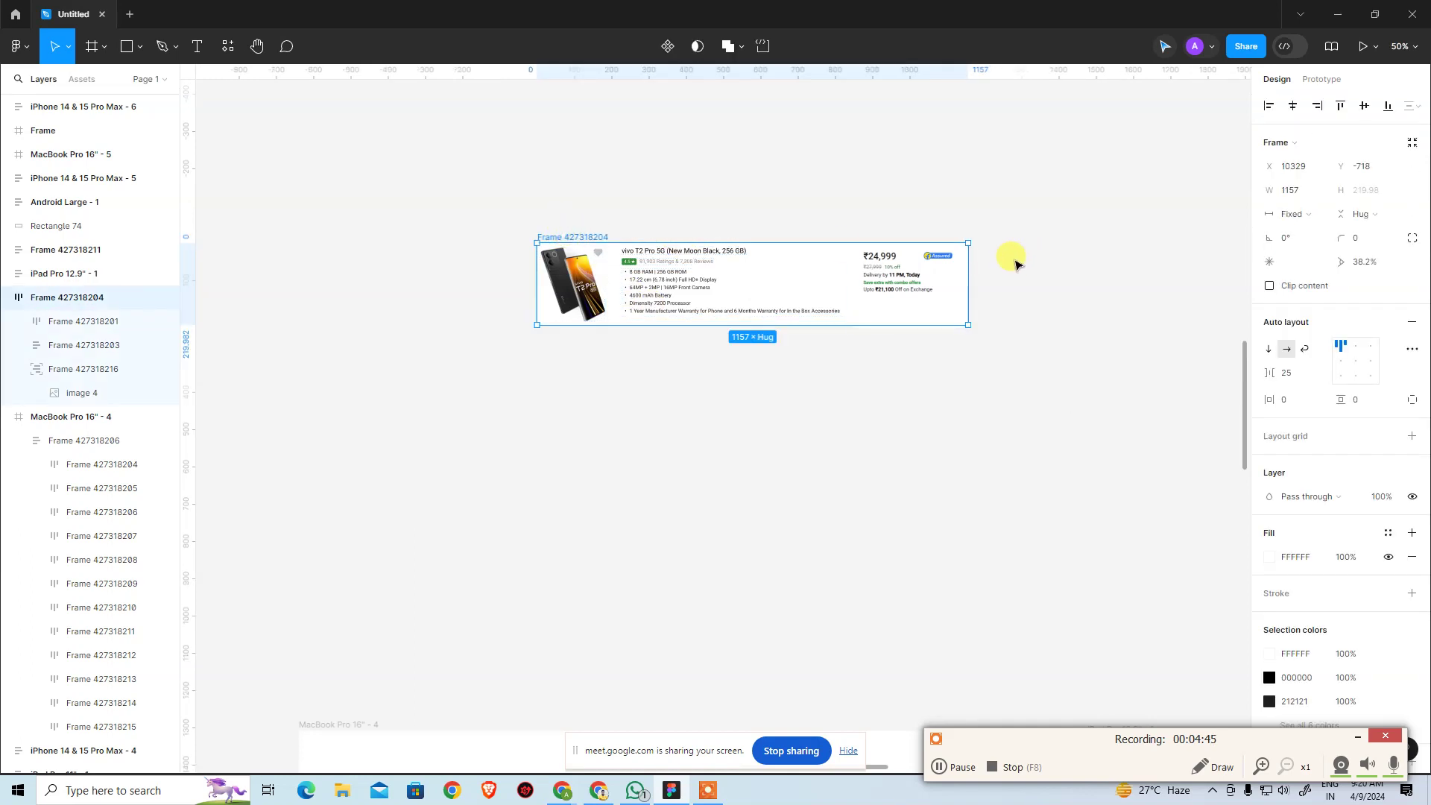
{"action": "mouse_move", "coordinate": [969, 277]}
{"action": "left_mouse_down"}
{"action": "mouse_move", "coordinate": [1092, 276]}
{"action": "mouse_move", "coordinate": [932, 292]}
{"action": "mouse_move", "coordinate": [945, 302]}
{"action": "mouse_move", "coordinate": [907, 288]}
{"action": "mouse_move", "coordinate": [1021, 293]}
{"action": "mouse_move", "coordinate": [981, 297]}
{"action": "left_mouse_up"}
{"action": "key", "text": "ctrl+z"}
{"action": "left_click", "coordinate": [1018, 411]}
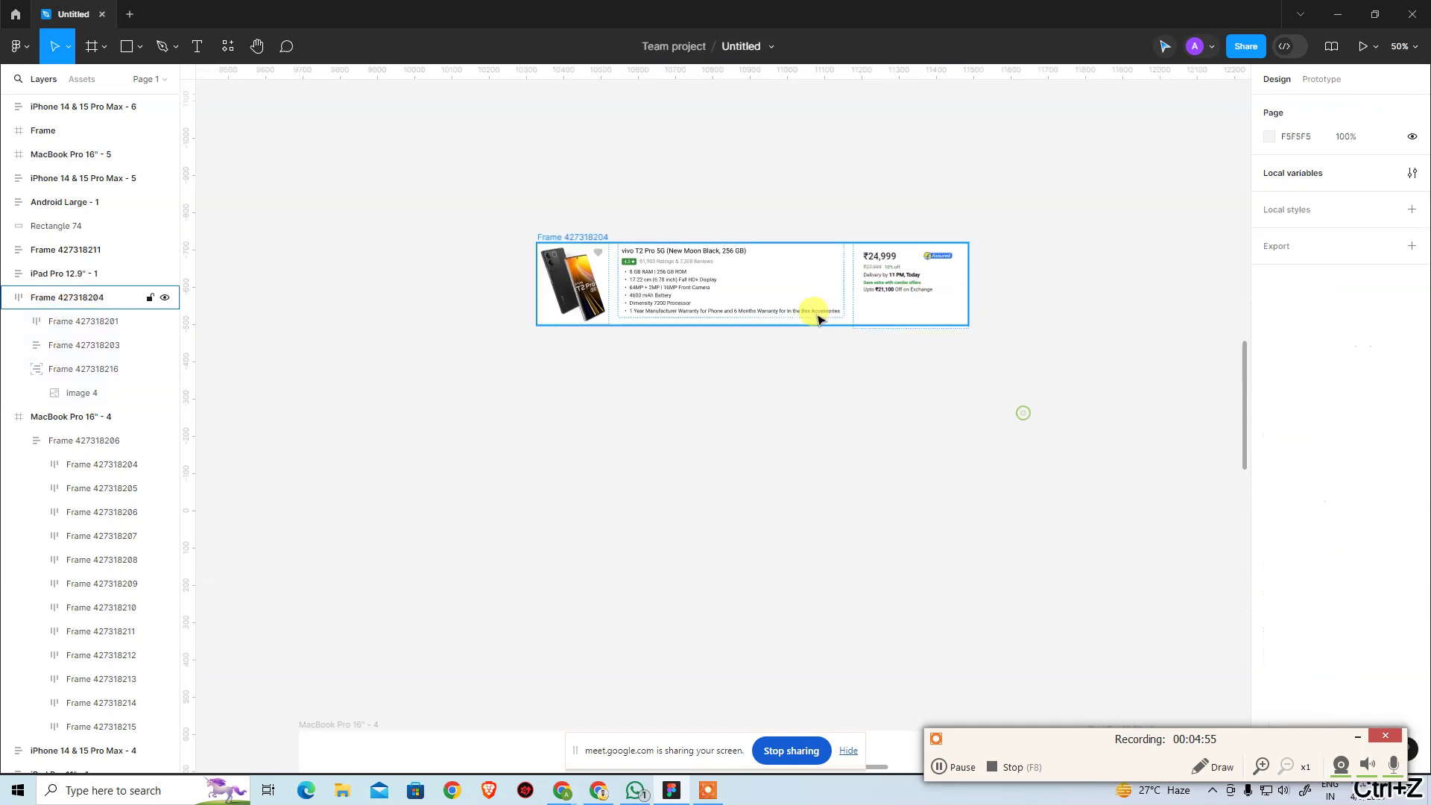
Extend the product card's lower edge to a fixed height of 229, level with the bottom of the price frame
{"action": "left_click", "coordinate": [943, 315]}
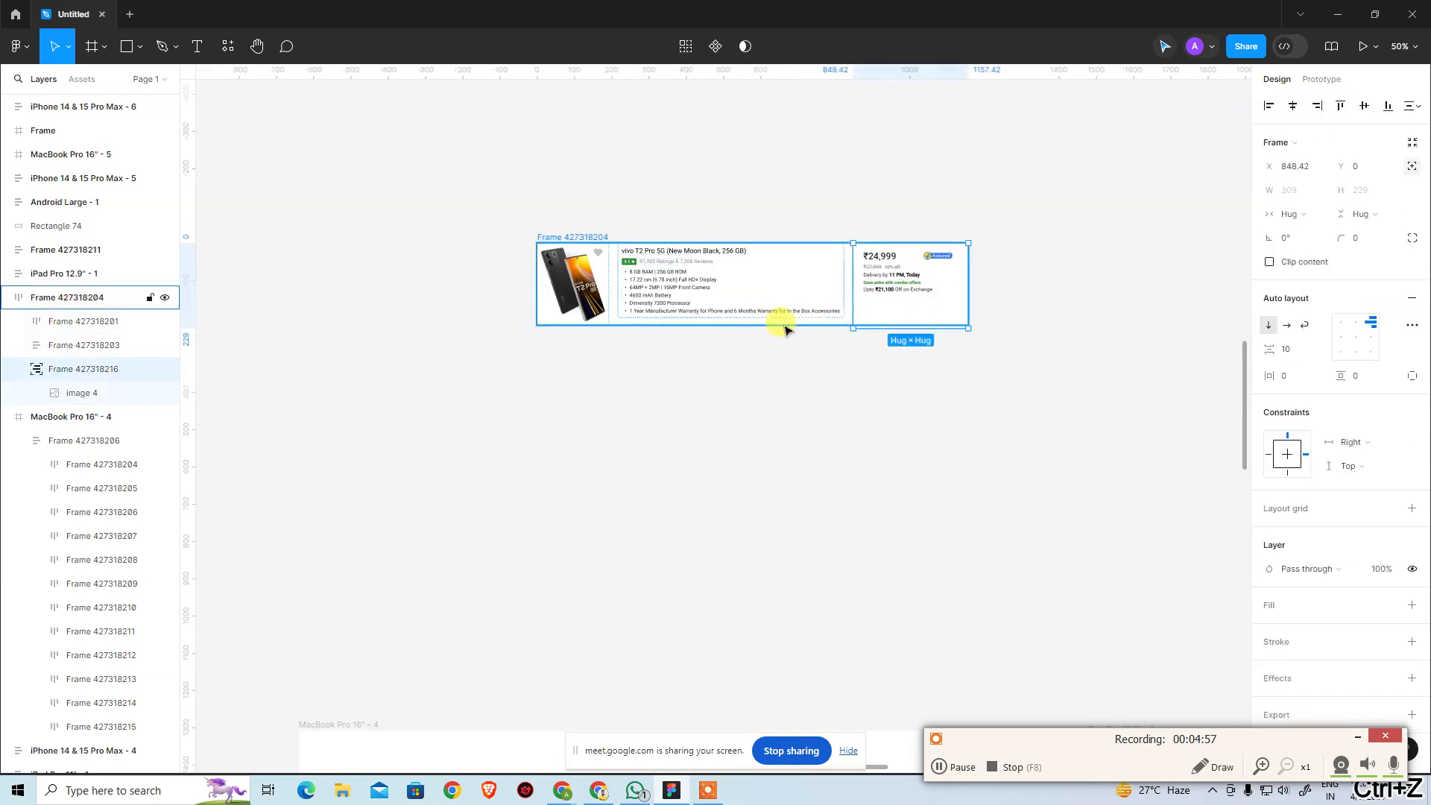
{"action": "left_click", "coordinate": [894, 354]}
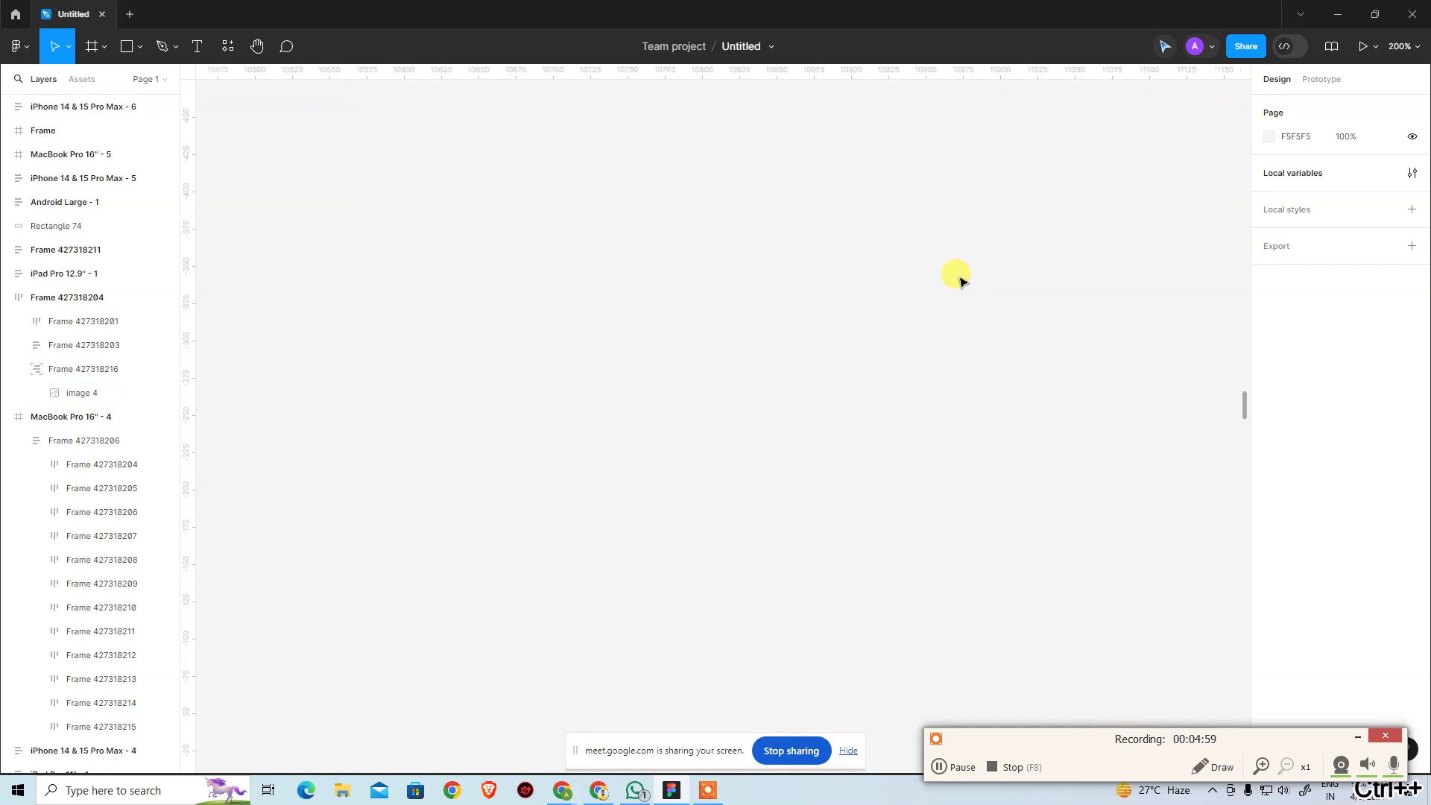
{"action": "key", "text": "ctrl+plus"}
{"action": "key", "text": "ctrl+plus"}
{"action": "left_click", "coordinate": [841, 393]}
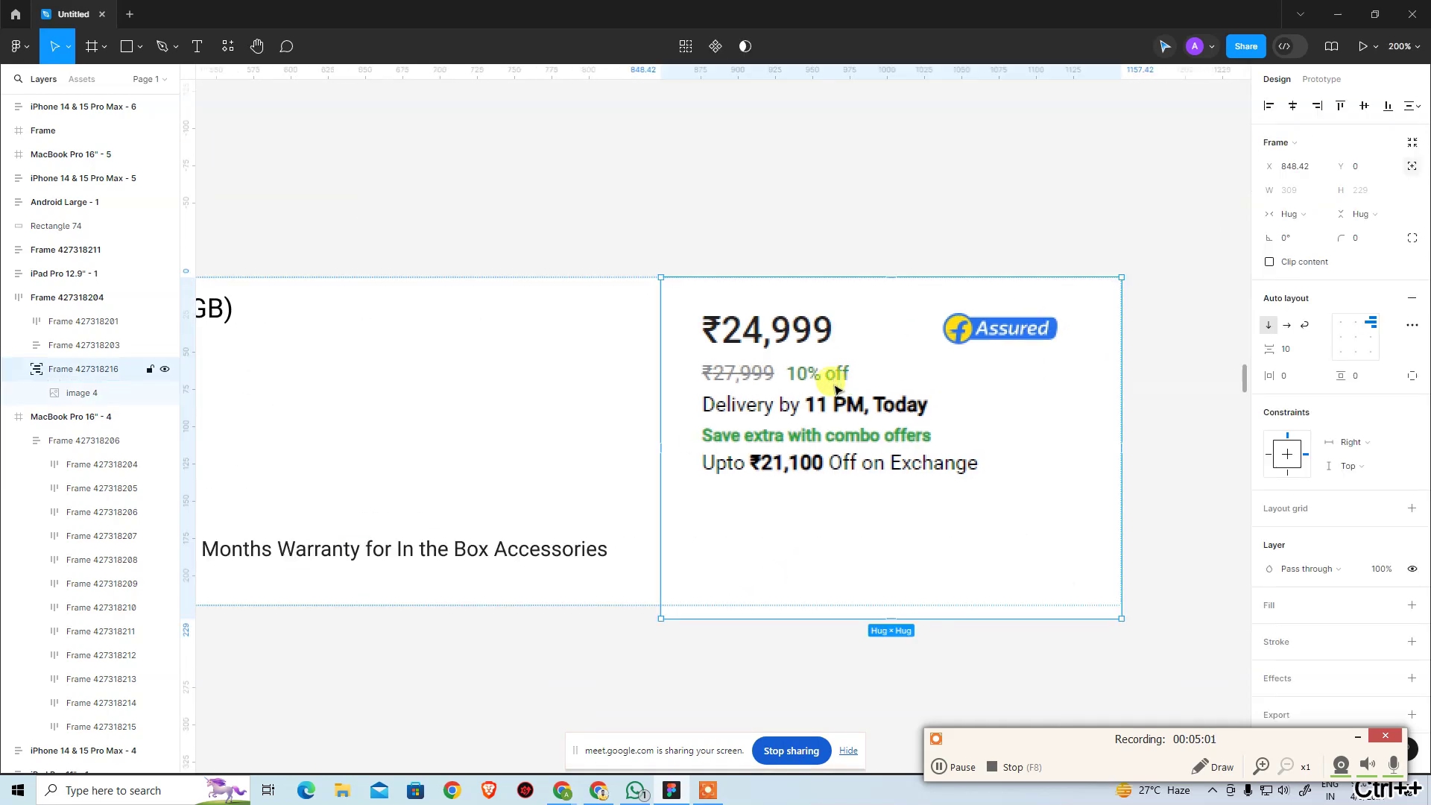
{"action": "scroll", "coordinate": [793, 402], "scroll_direction": "down", "scroll_amount": 3}
{"action": "scroll", "coordinate": [793, 403], "scroll_direction": "left", "scroll_amount": 3}
{"action": "left_click", "coordinate": [825, 487]}
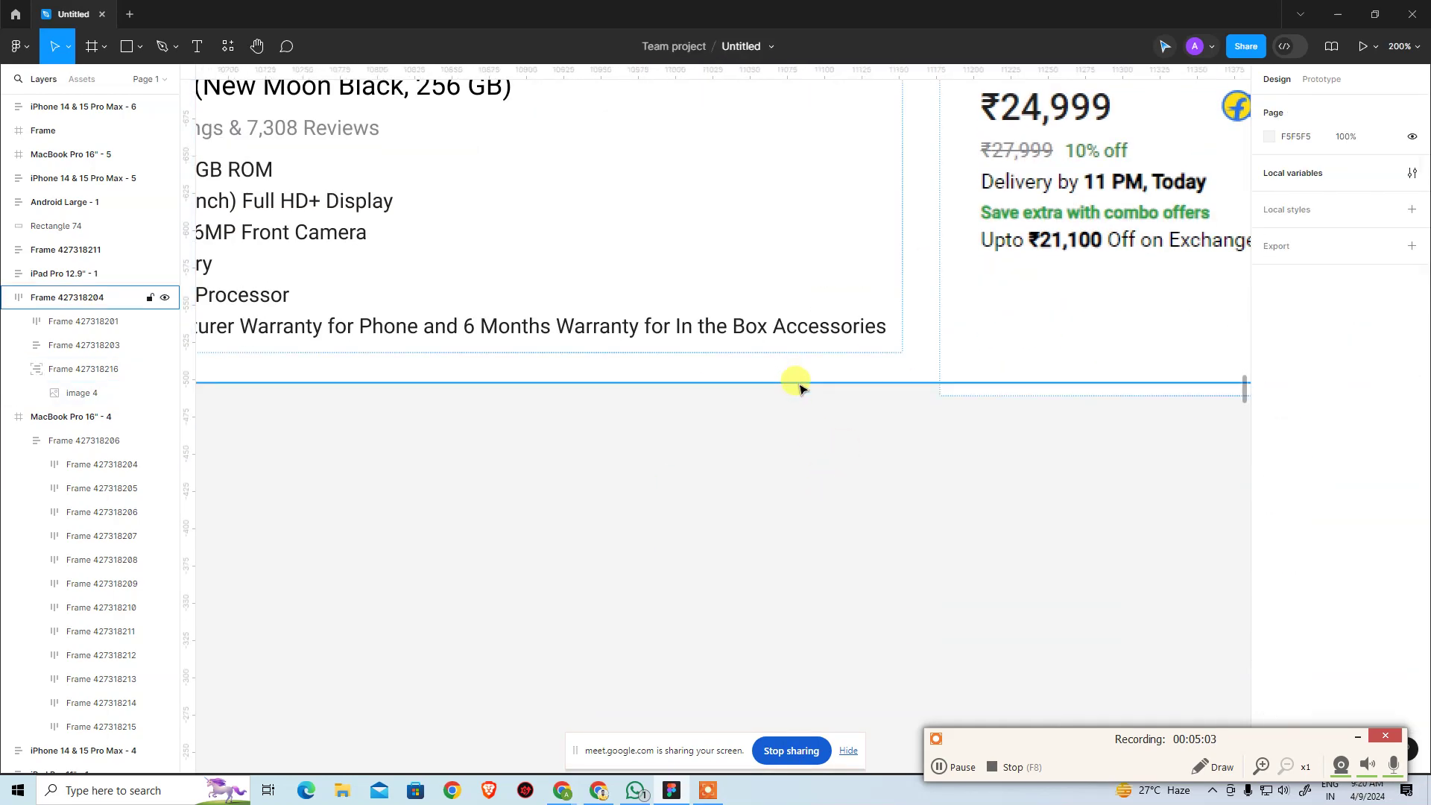
{"action": "left_click", "coordinate": [798, 382]}
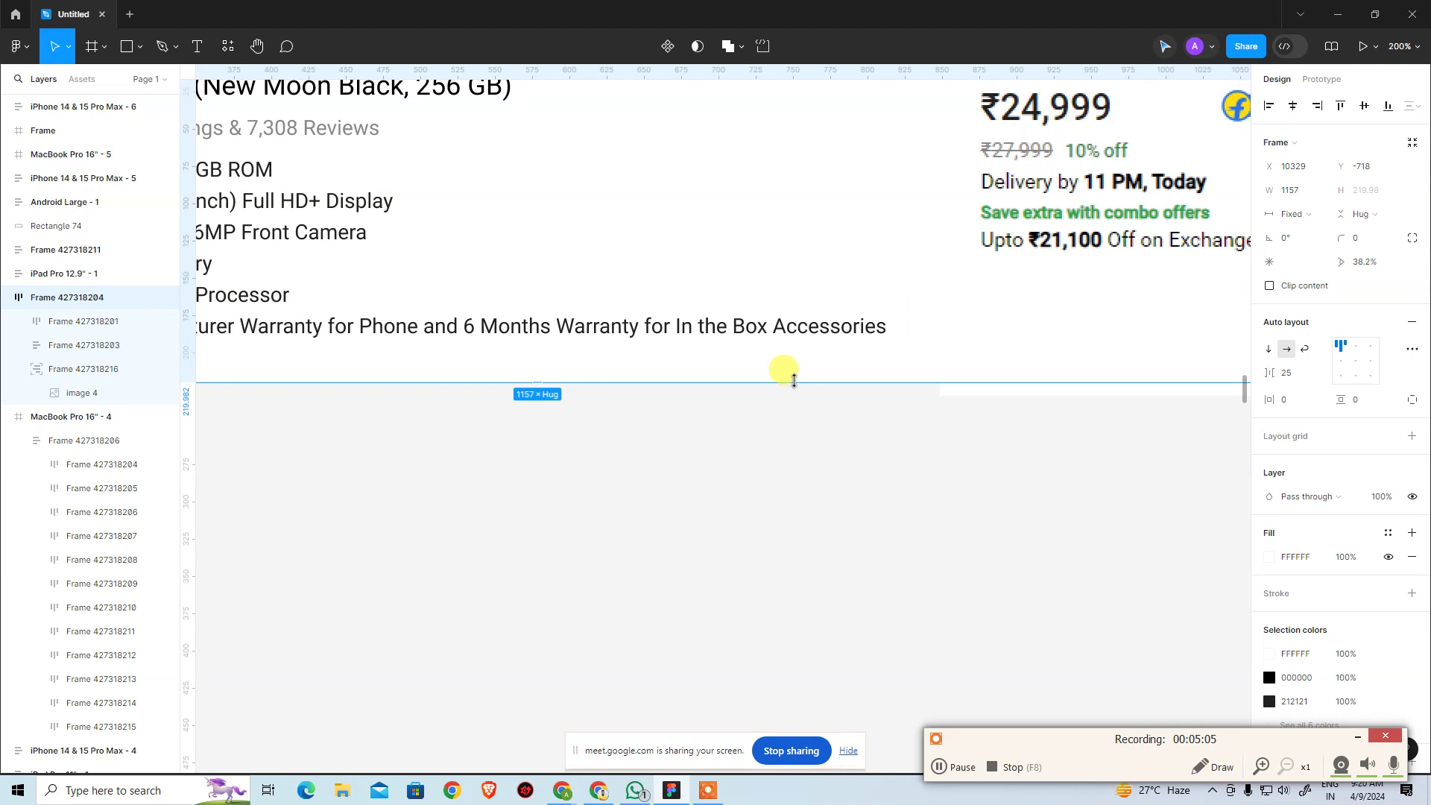
{"action": "left_click", "coordinate": [1356, 216]}
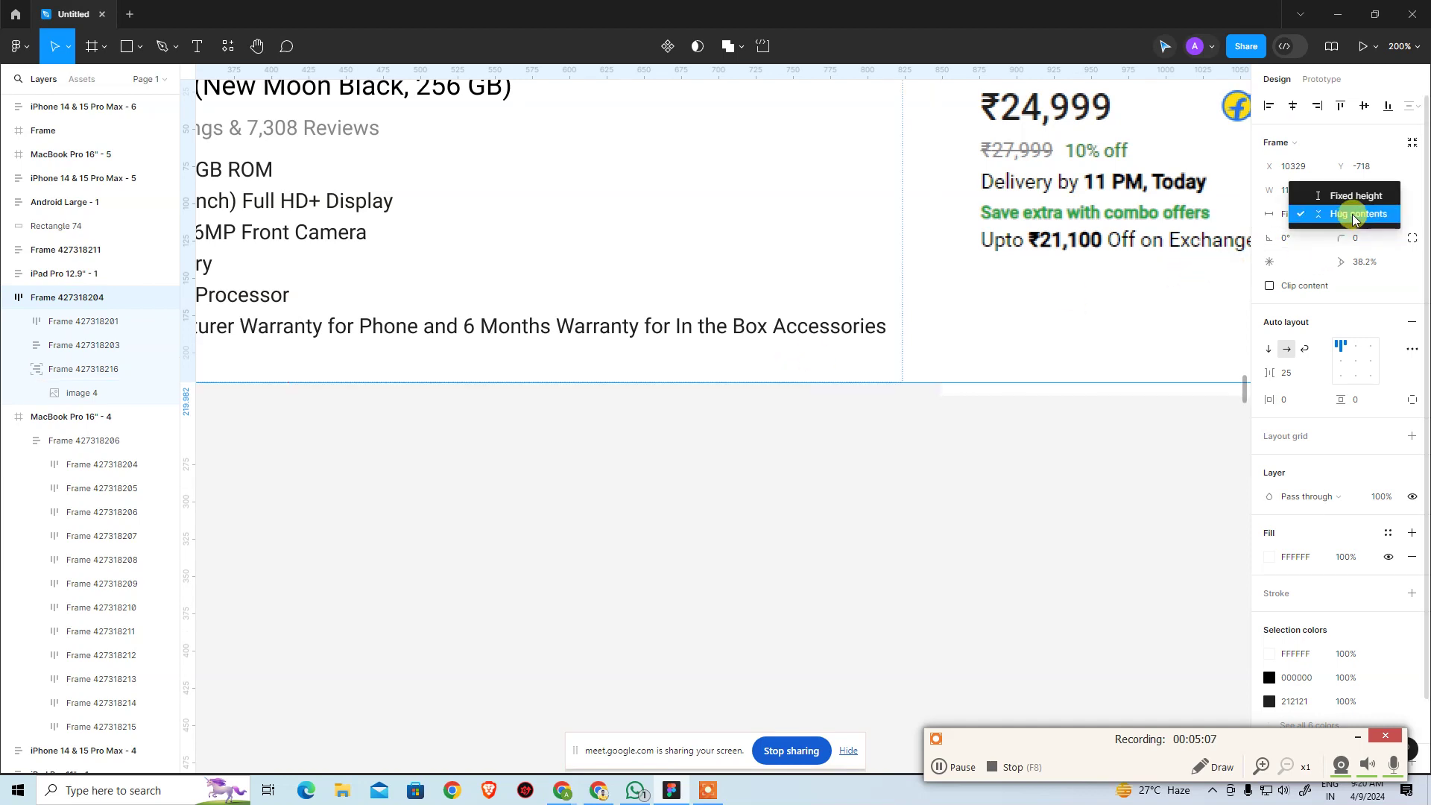
{"action": "left_click", "coordinate": [836, 373]}
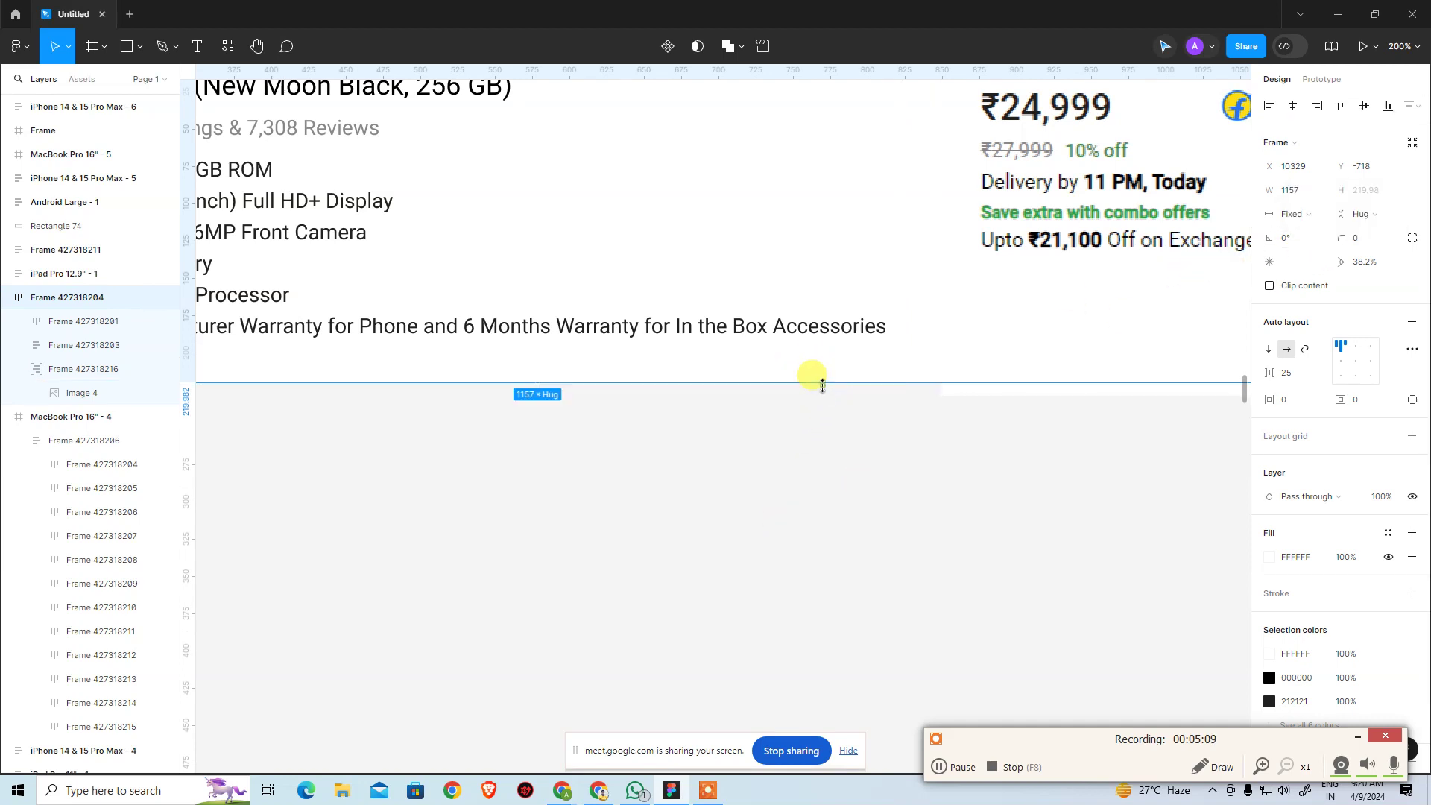
{"action": "left_click", "coordinate": [824, 470]}
Try narrowing the product details frame "Frame 427318203" to 448, and undo the change
{"action": "key", "text": "ctrl+minus"}
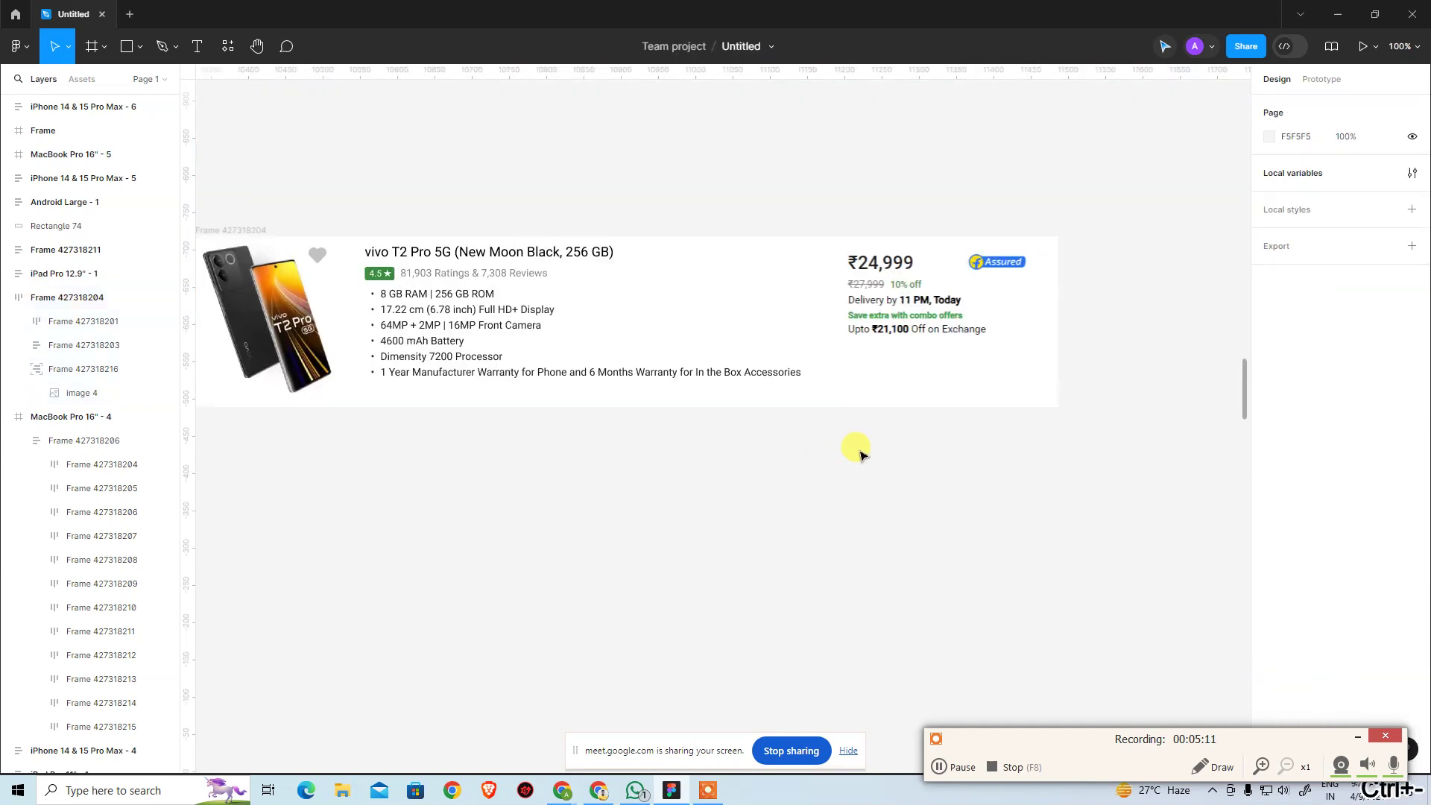
{"action": "key", "text": "ctrl+minus"}
{"action": "left_click_drag", "start_coordinate": [585, 361], "coordinate": [729, 362]}
{"action": "left_click", "coordinate": [755, 371]}
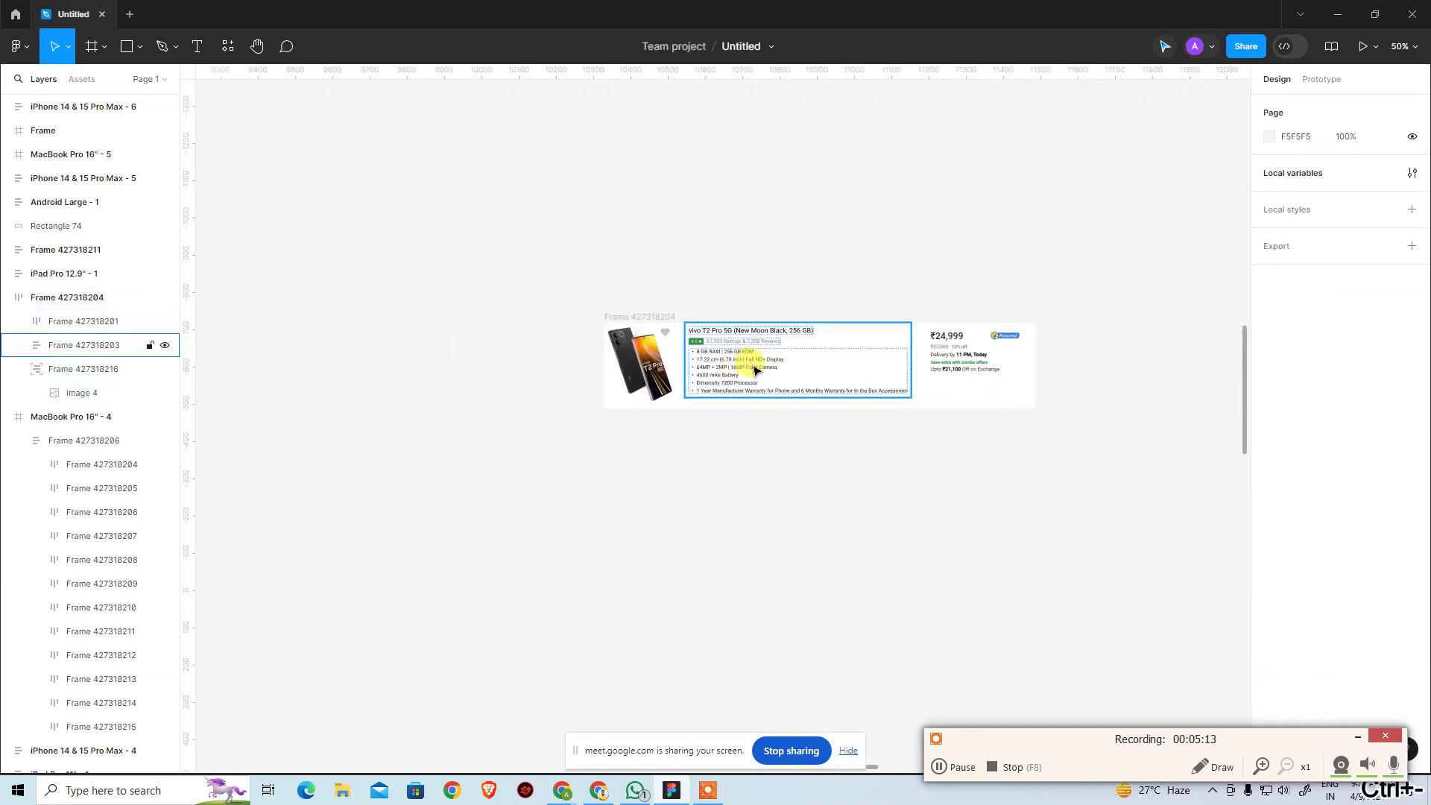
{"action": "left_click", "coordinate": [755, 370]}
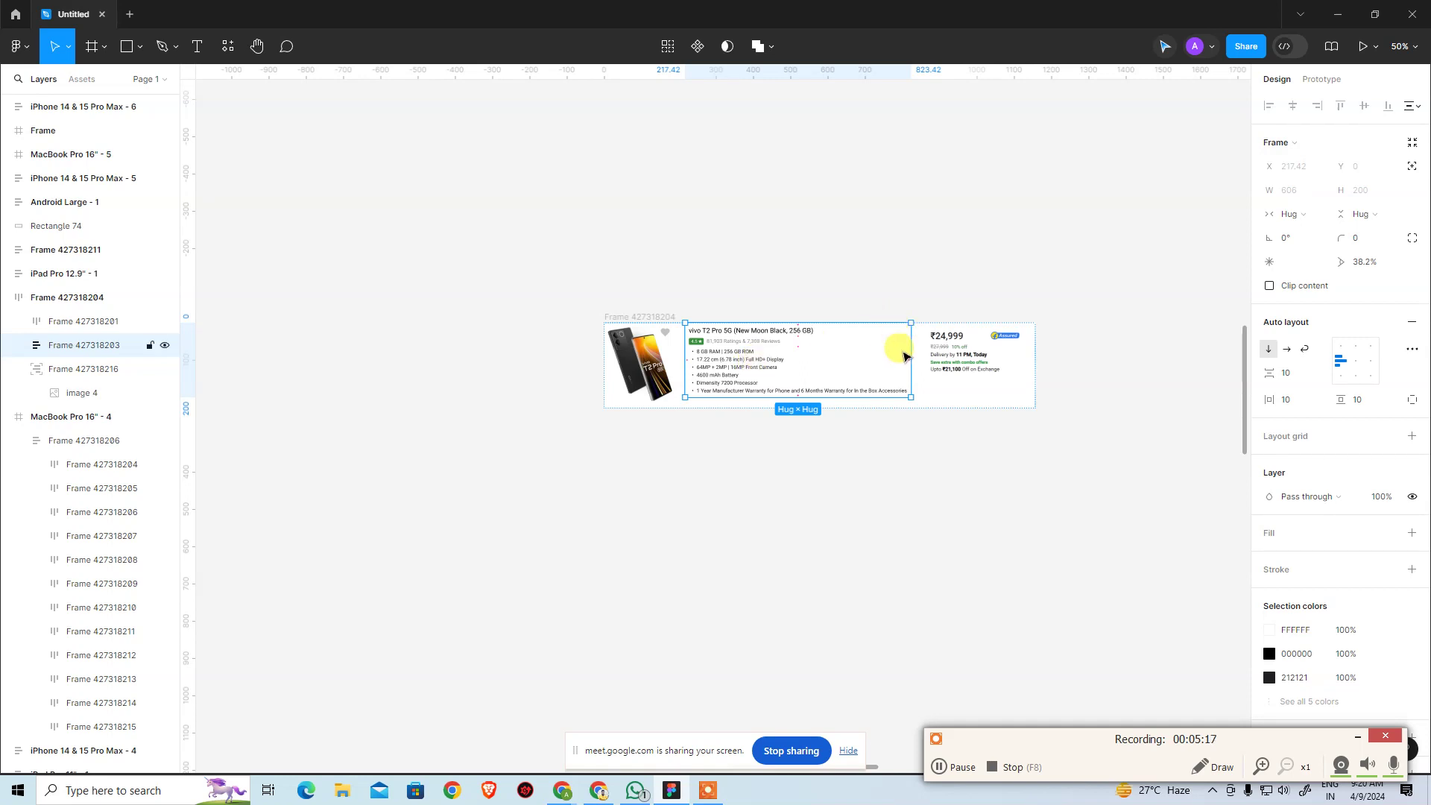
{"action": "left_click_drag", "start_coordinate": [889, 351], "coordinate": [852, 347]}
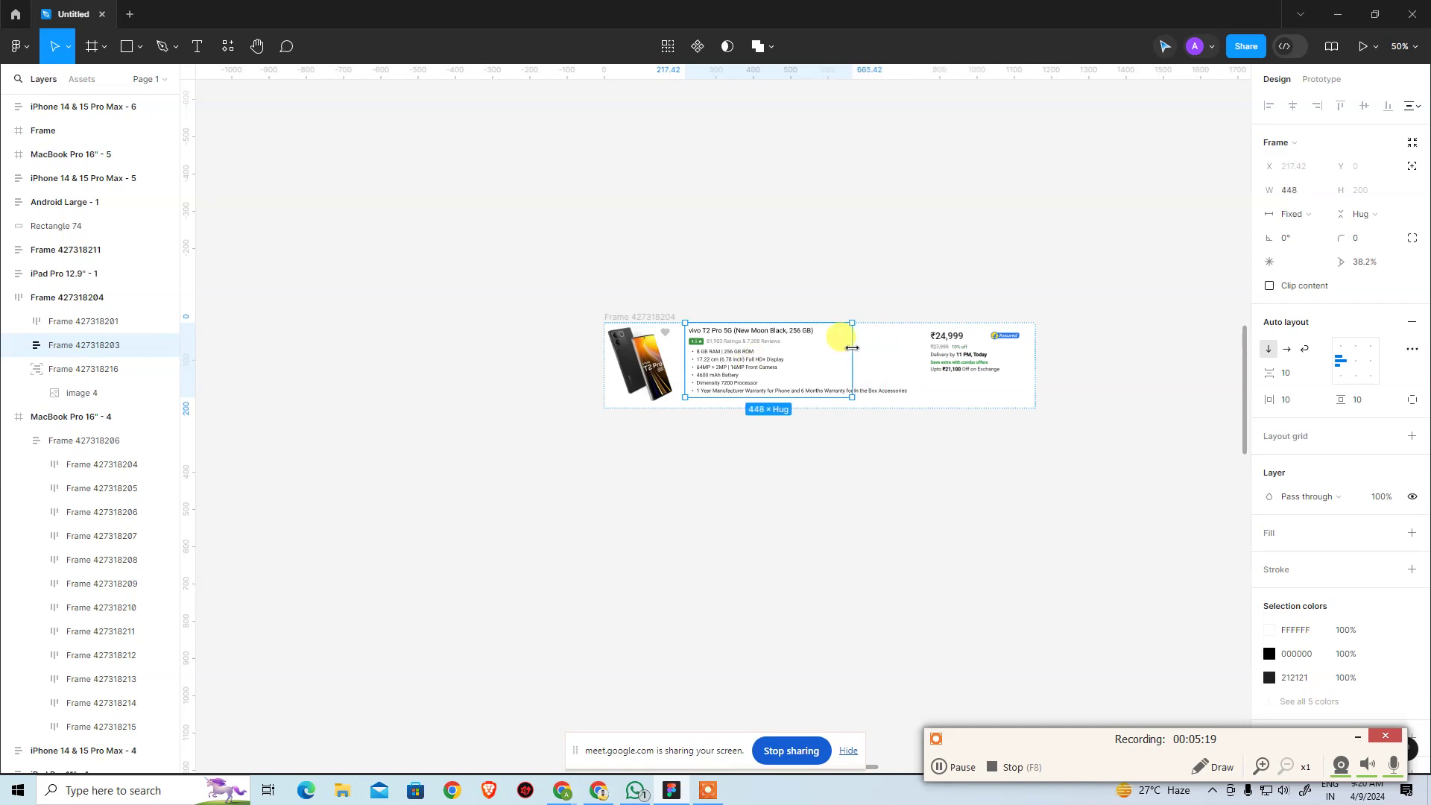
{"action": "key", "text": "ctrl+z"}
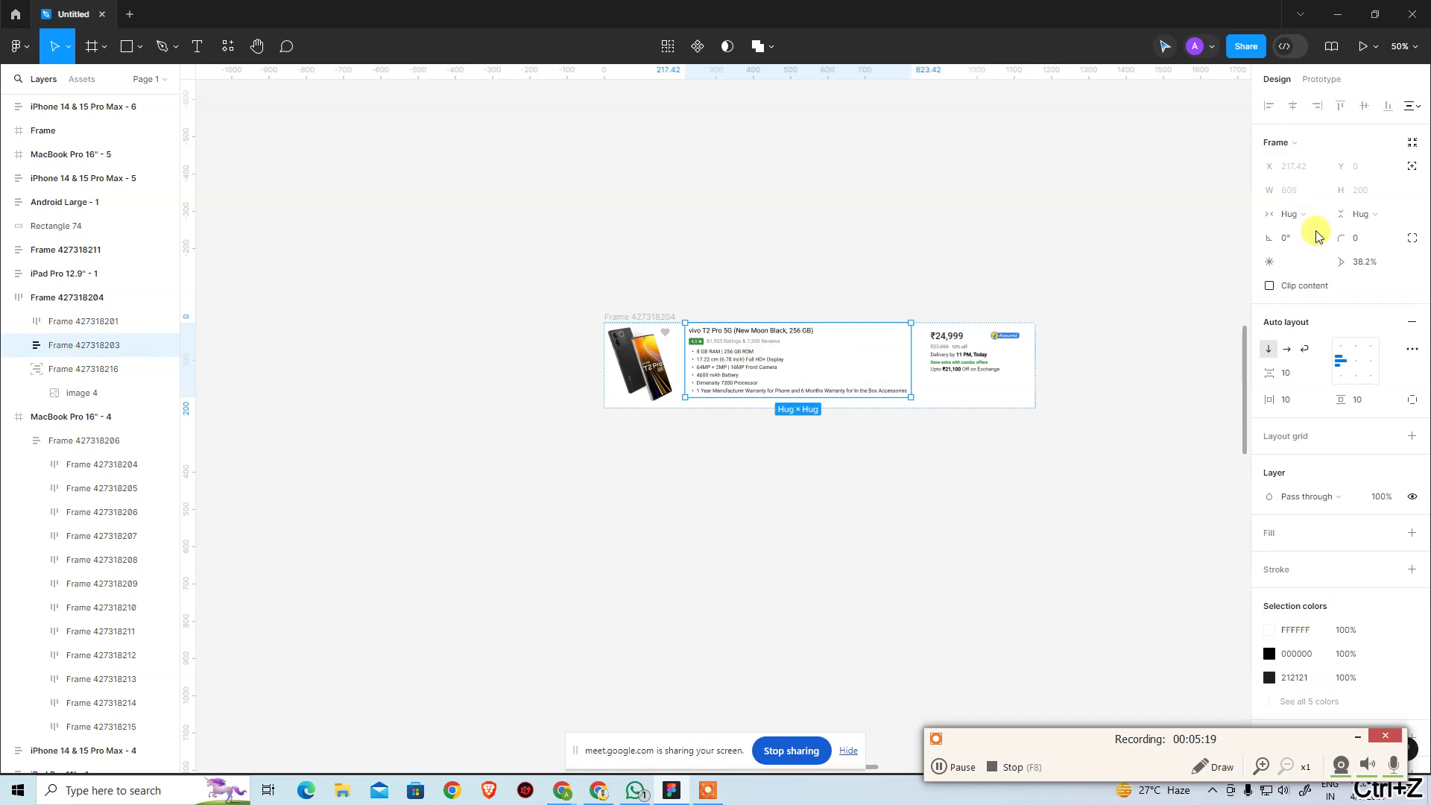
Set the specification list text's horizontal resizing to Fill container
{"action": "left_click", "coordinate": [880, 392]}
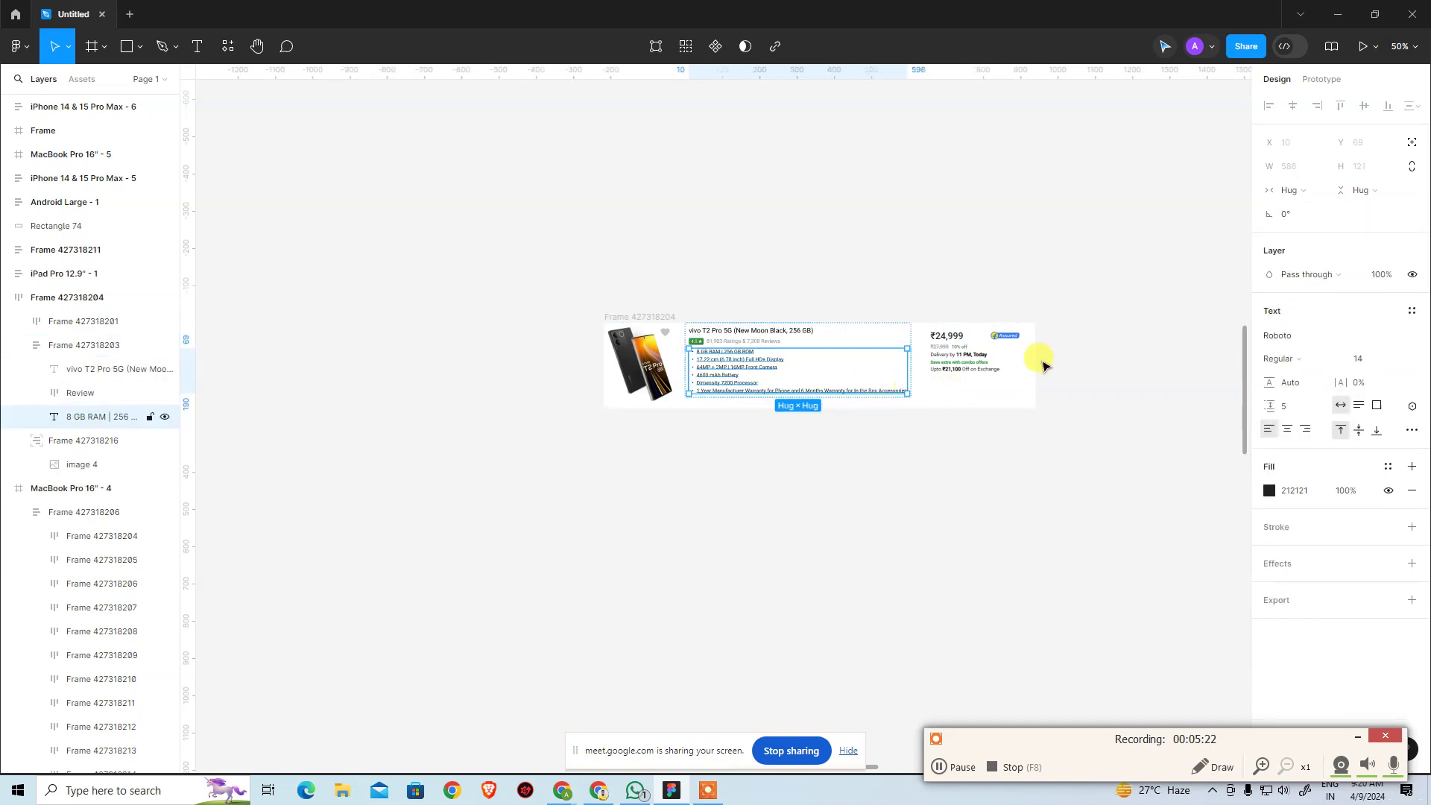
{"action": "left_click", "coordinate": [1300, 191]}
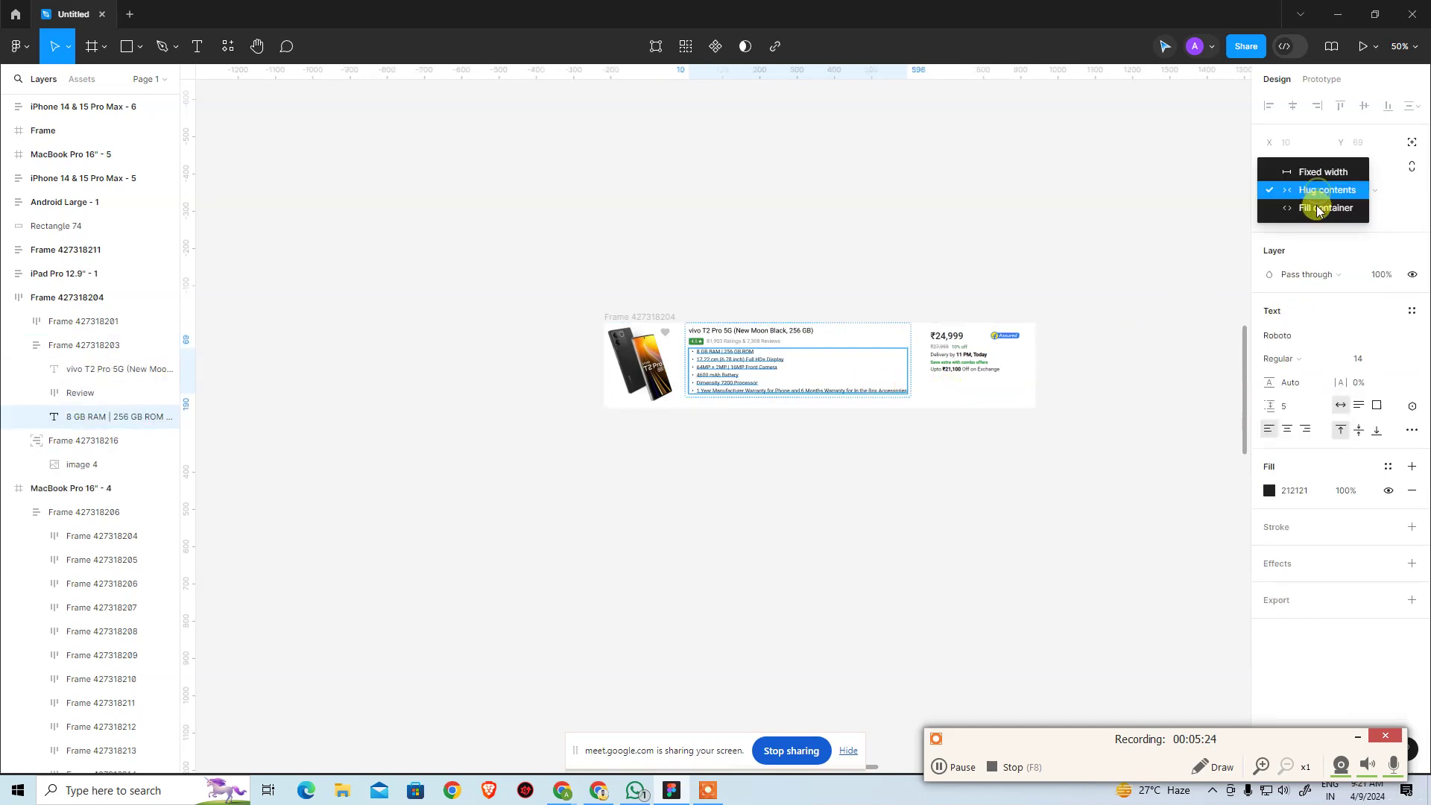
{"action": "left_click", "coordinate": [1313, 212]}
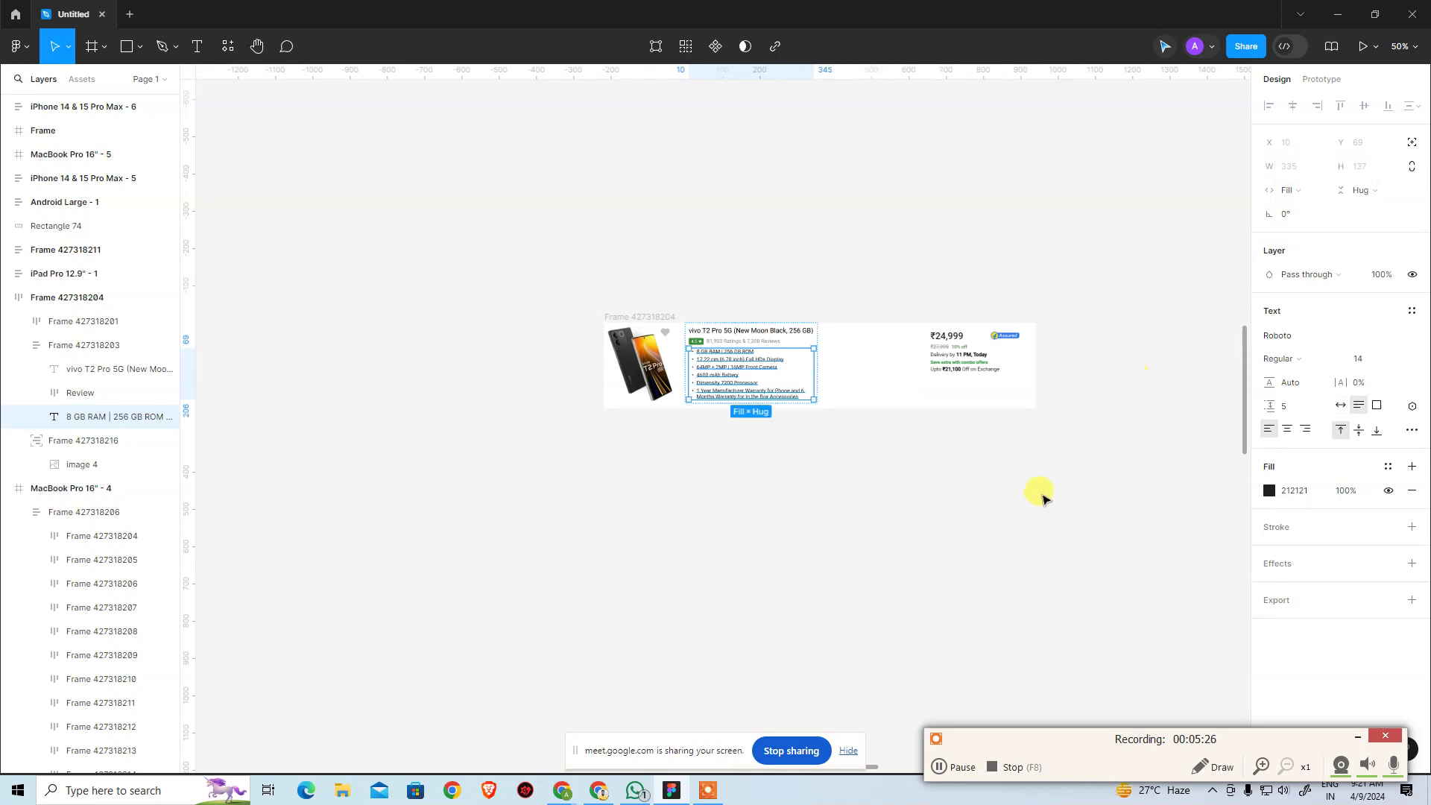
Set the product details frame's horizontal resizing to Fill container
{"action": "left_click", "coordinate": [816, 369]}
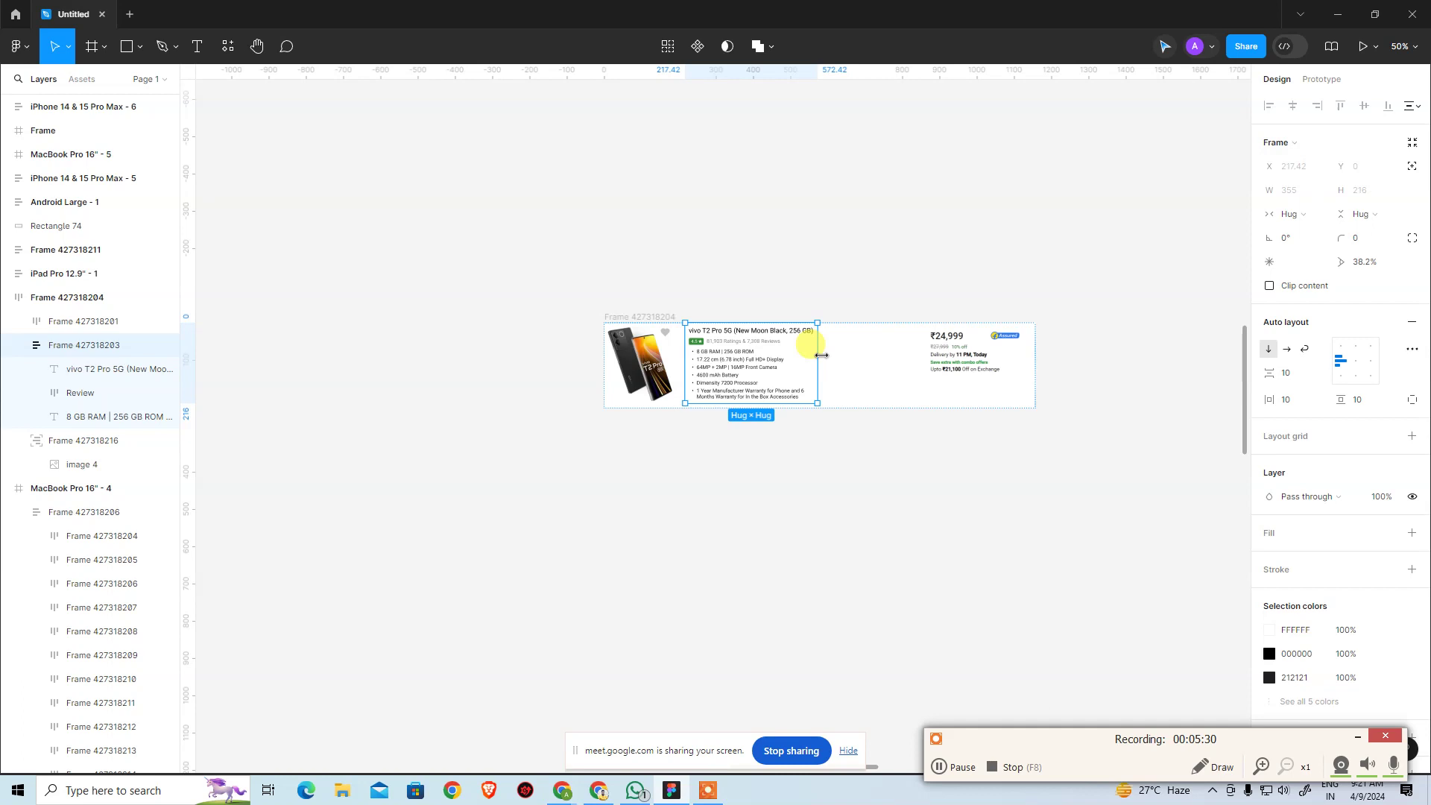
{"action": "left_click", "coordinate": [1300, 214]}
{"action": "left_click", "coordinate": [1303, 232]}
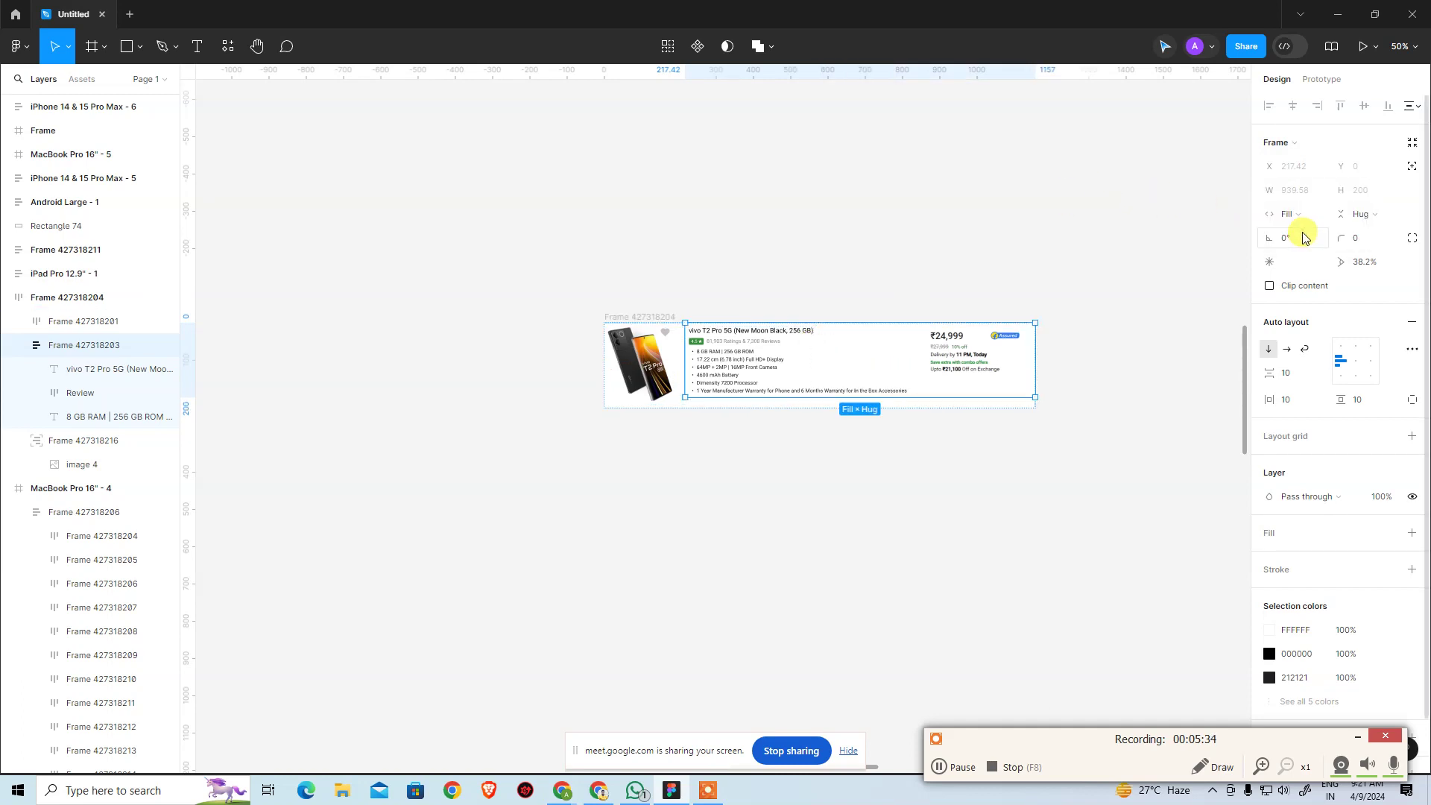
{"action": "left_click", "coordinate": [1107, 340]}
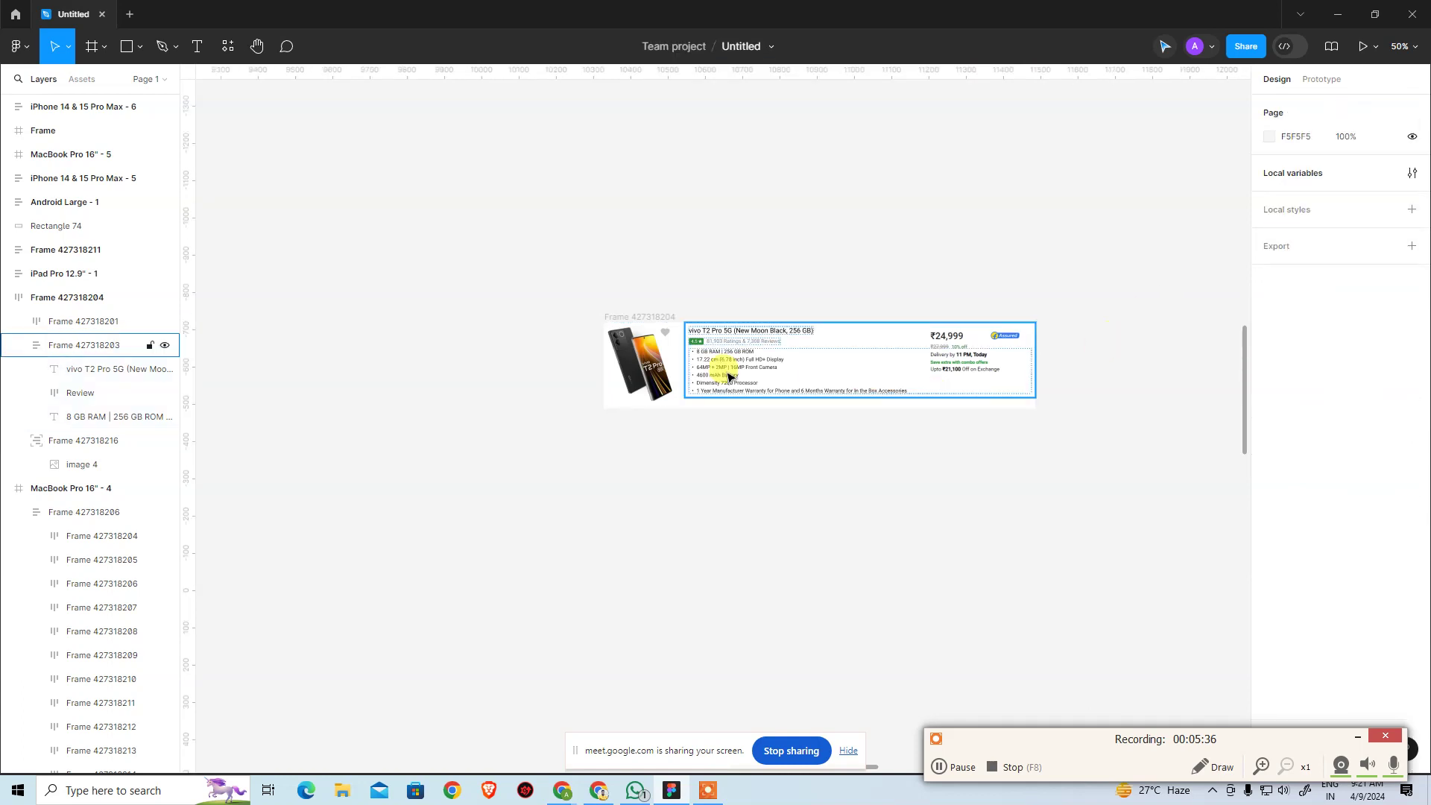
Try narrowing the product card from its outer edge beside the price section, and undo the resize
{"action": "left_click", "coordinate": [633, 321]}
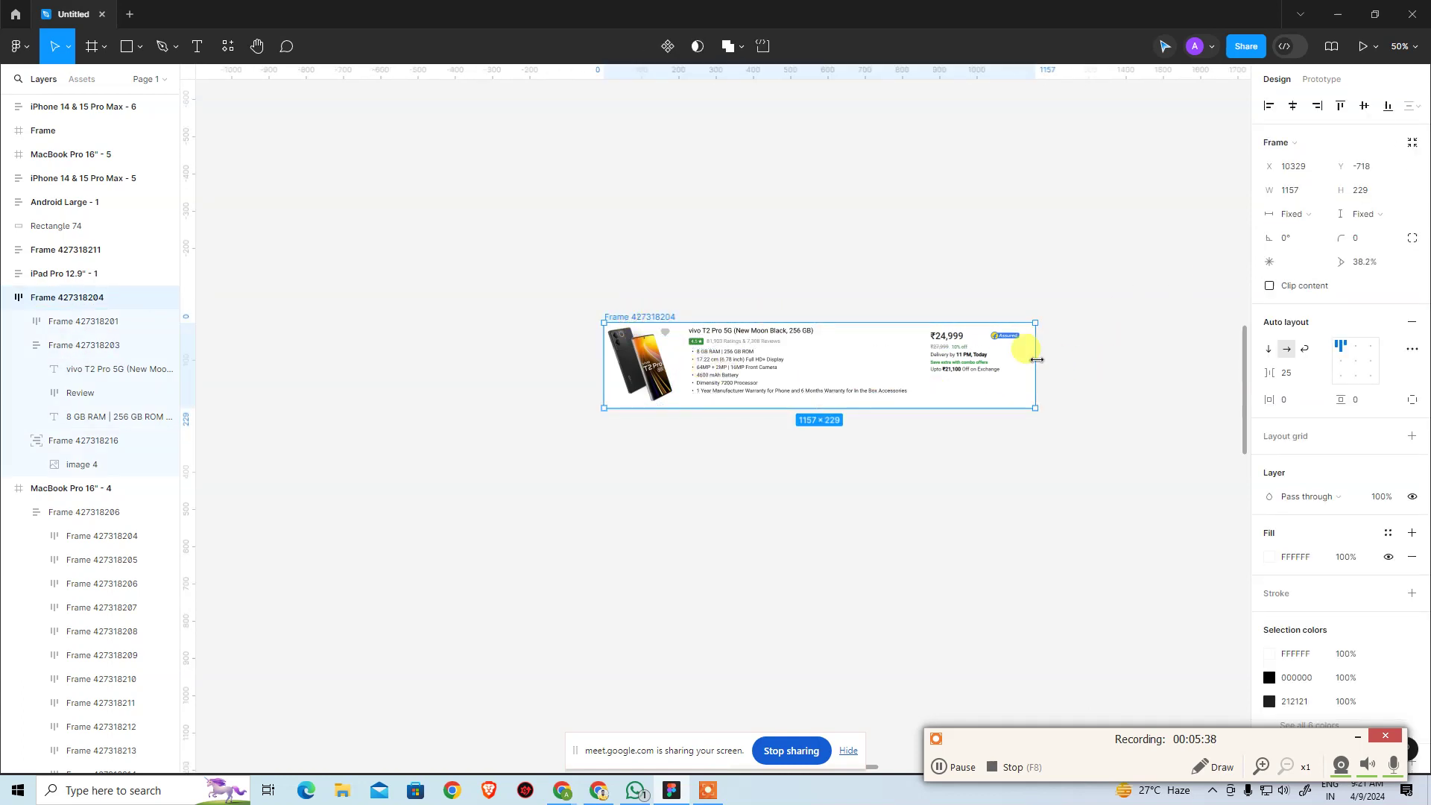
{"action": "left_click_drag", "start_coordinate": [1036, 360], "coordinate": [920, 356]}
{"action": "key", "text": "ctrl+z"}
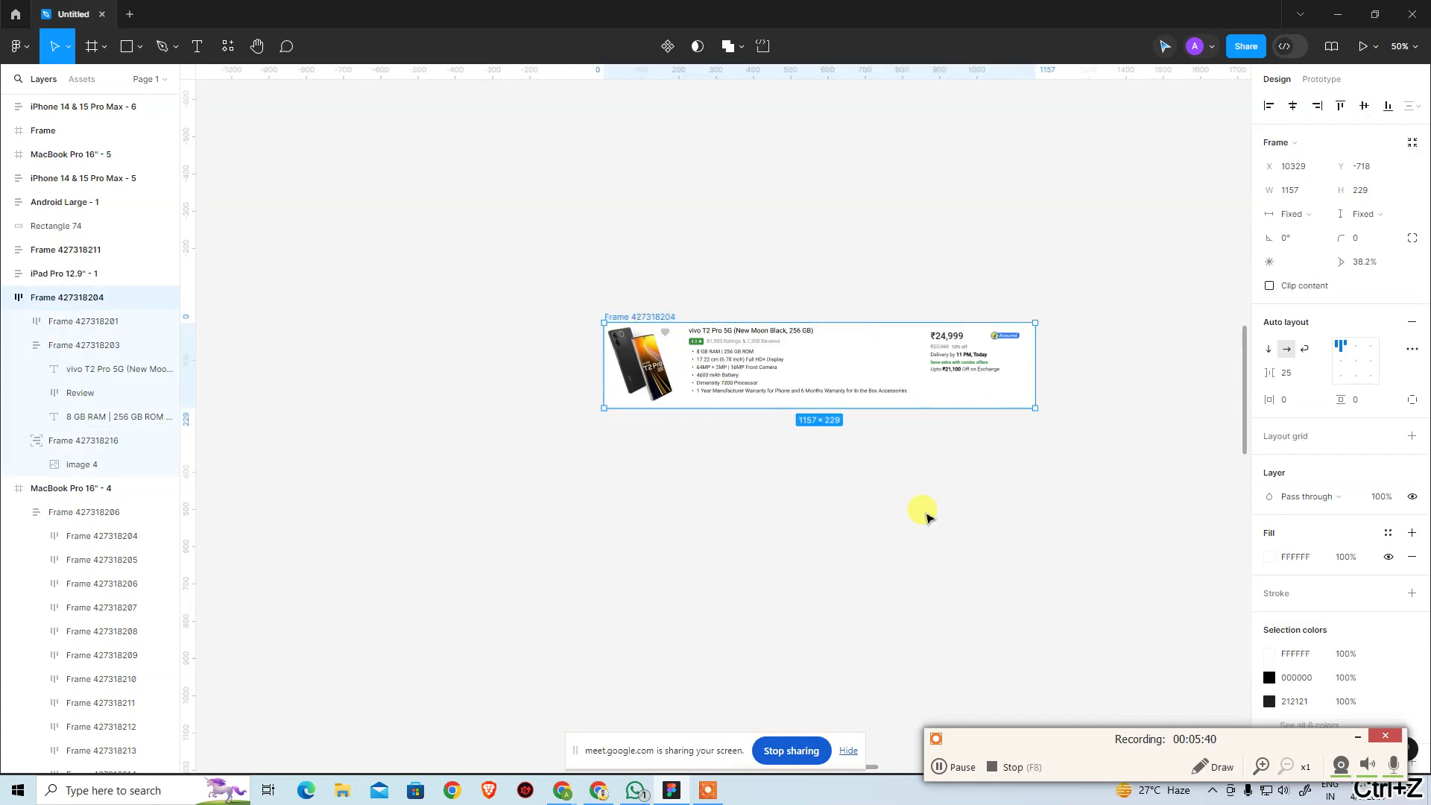
{"action": "key", "text": "ctrl+z"}
{"action": "key", "text": "ctrl+z"}
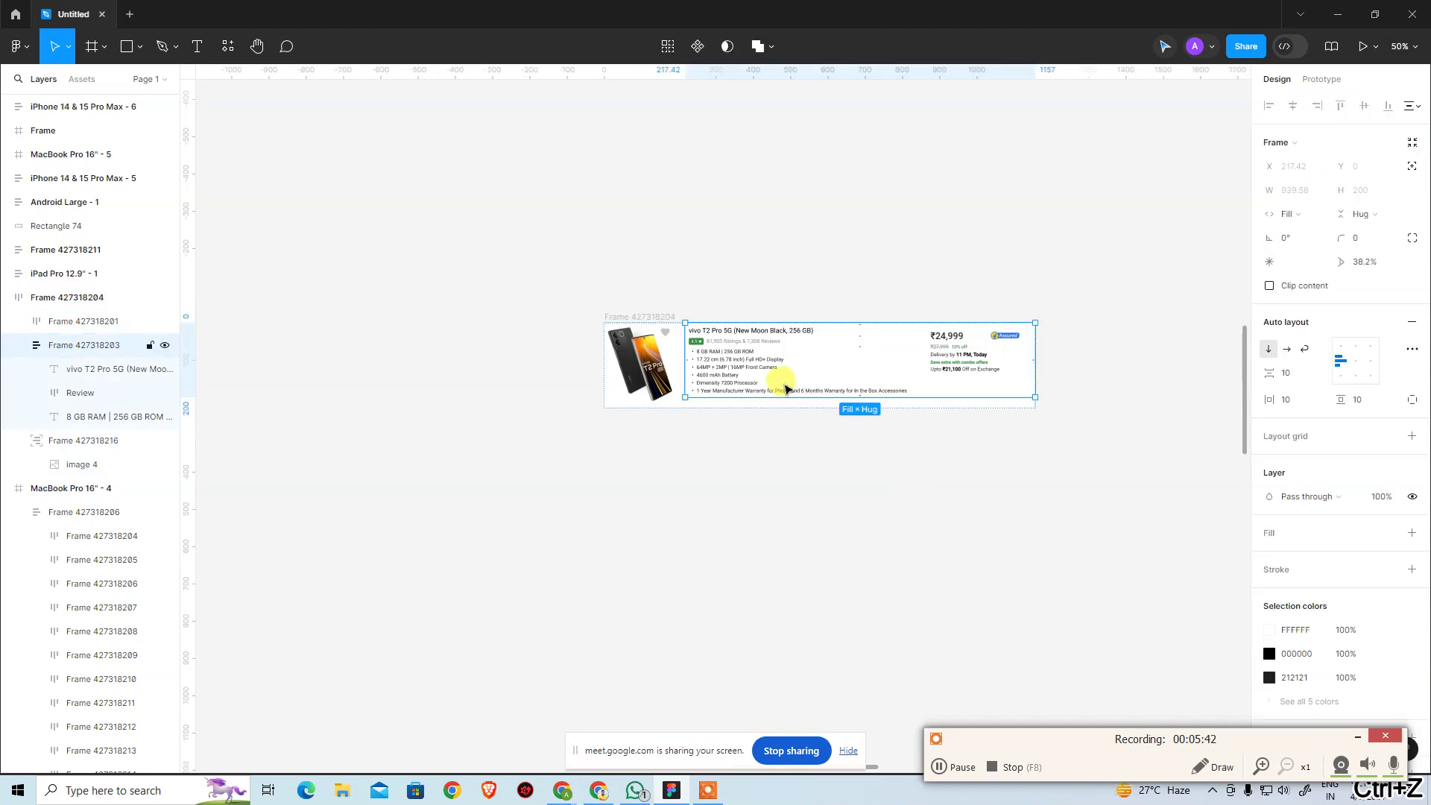
Set the specification list text's horizontal resizing back to Hug contents and deselect it
{"action": "left_click", "coordinate": [723, 380]}
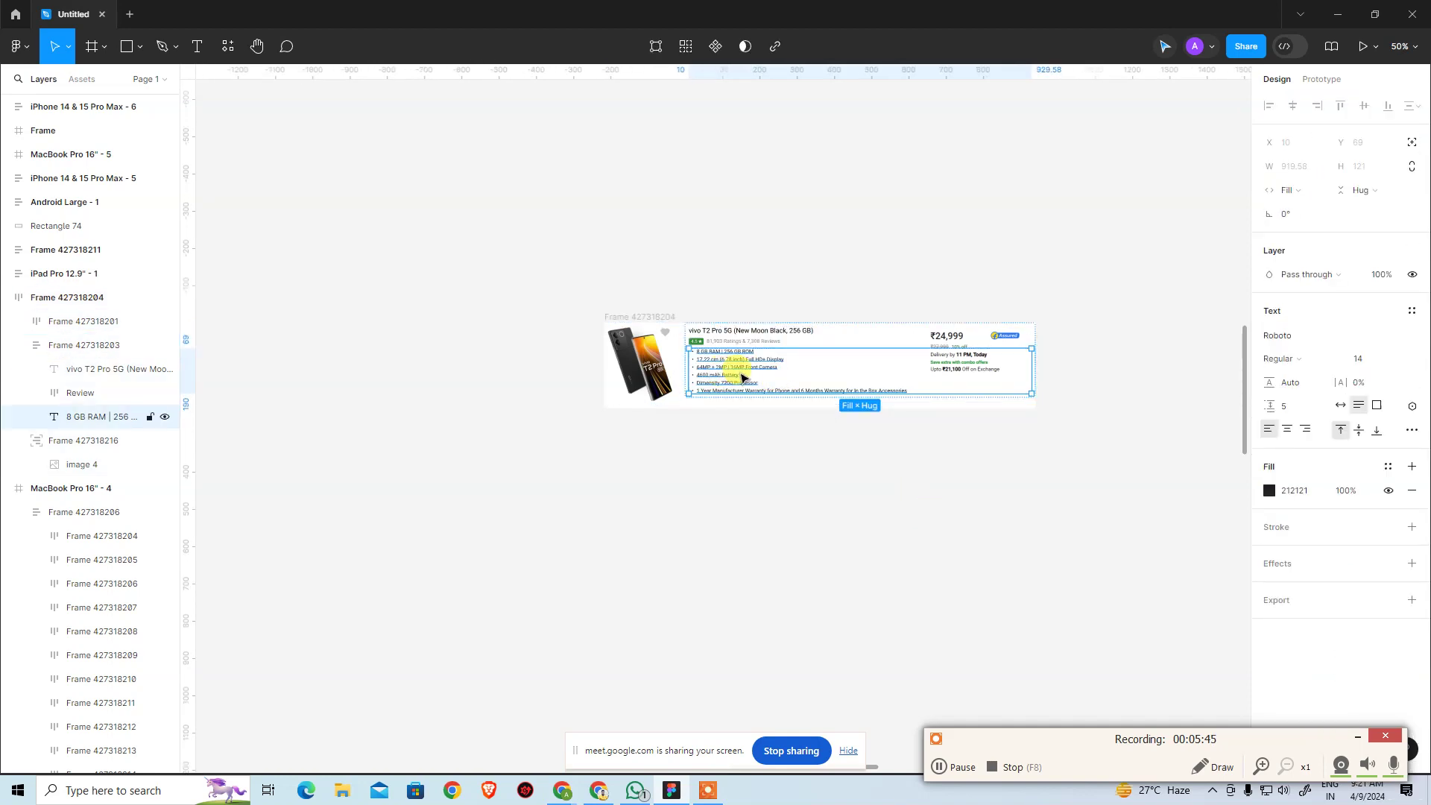
{"action": "left_click", "coordinate": [1312, 195]}
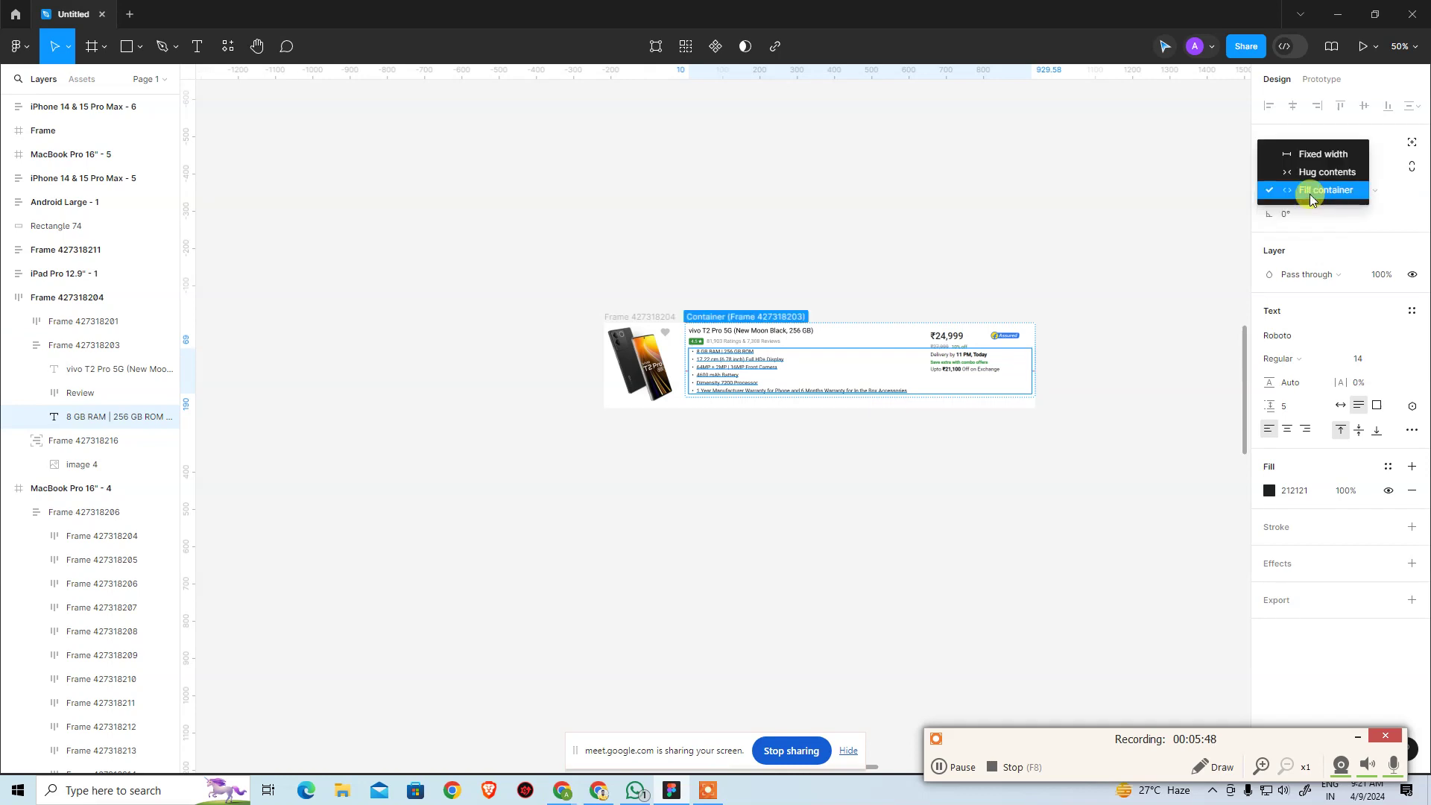
{"action": "left_click", "coordinate": [1317, 172]}
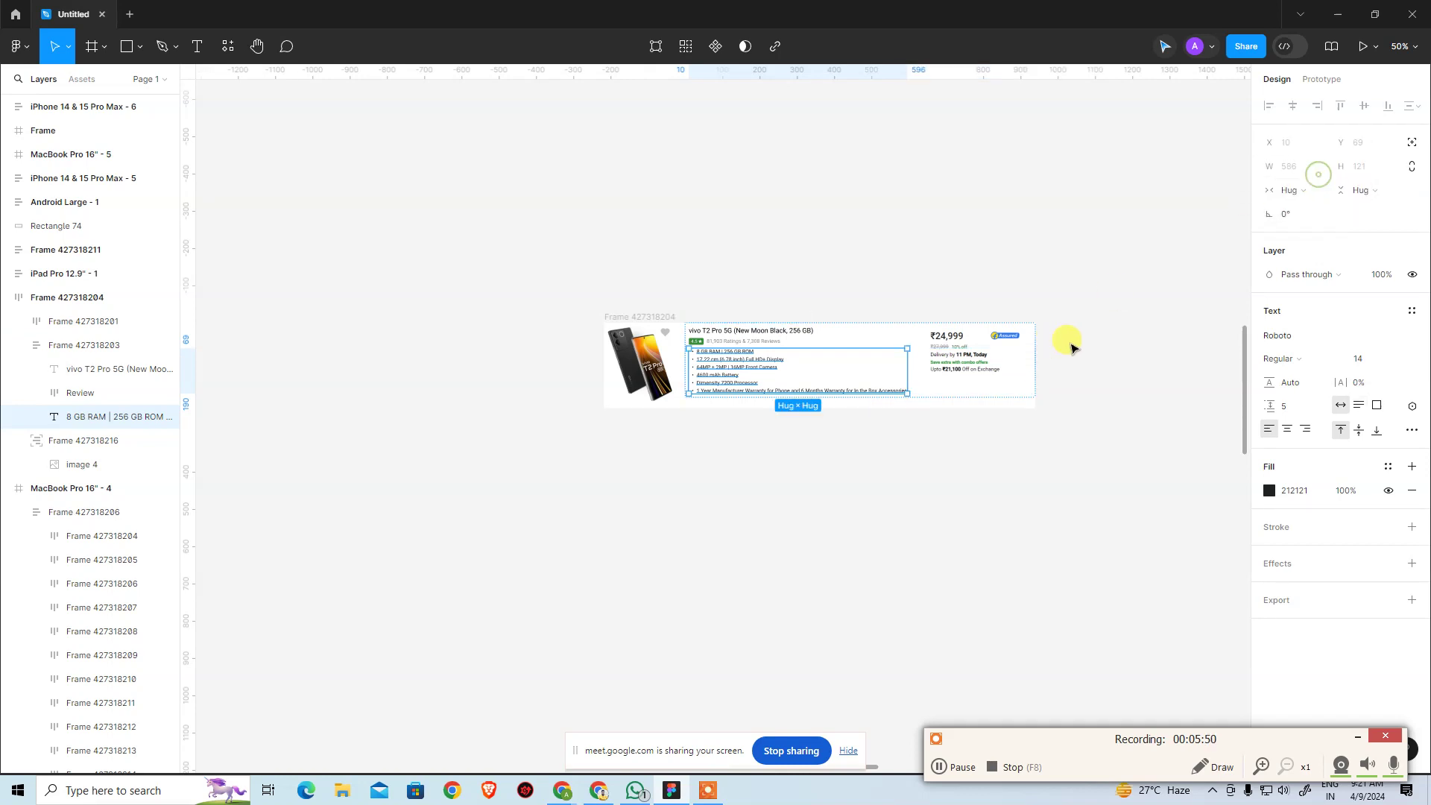
{"action": "left_click", "coordinate": [1168, 274]}
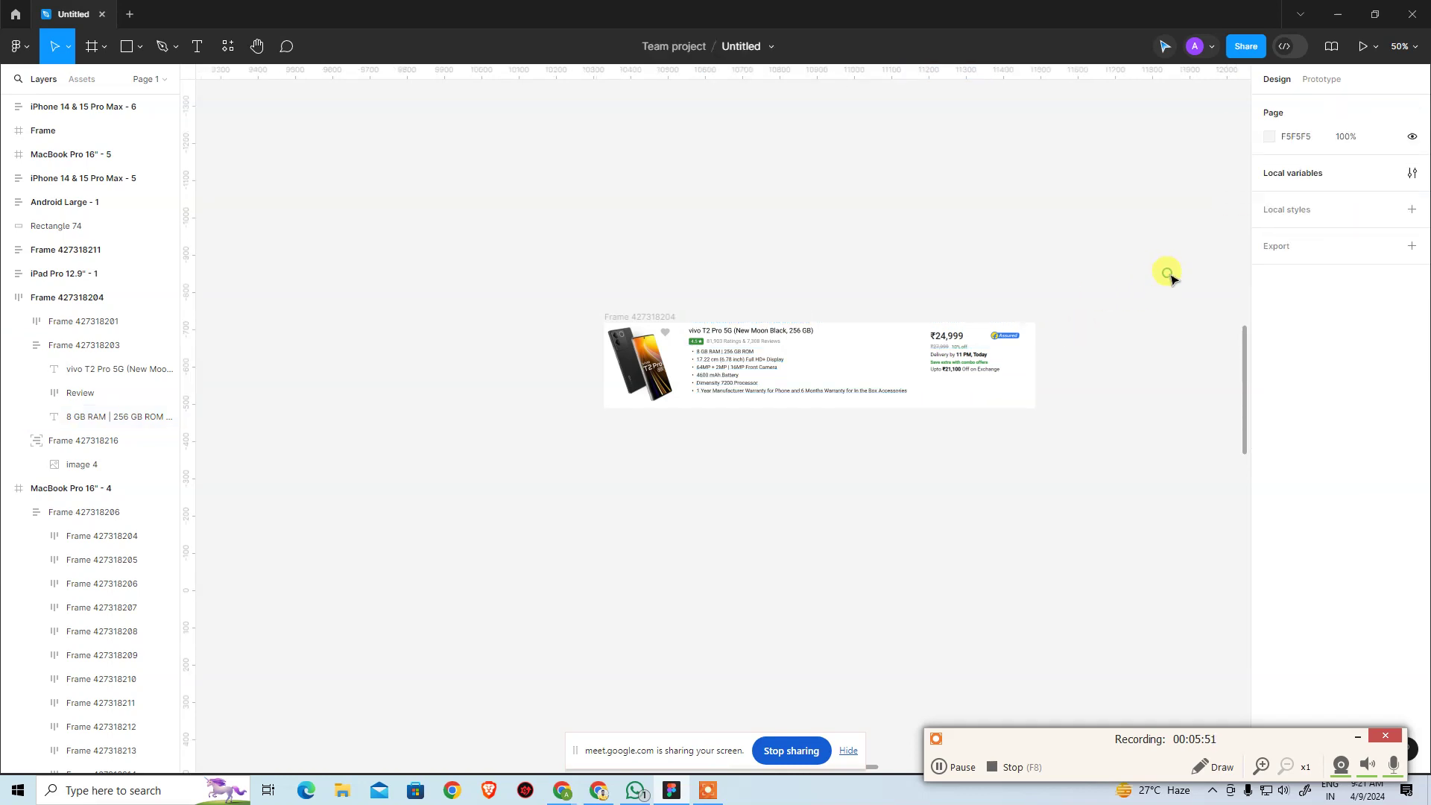
Try widening the product card to 1207 from its outer edge, undo the resize and deselect the card
{"action": "left_click", "coordinate": [636, 317]}
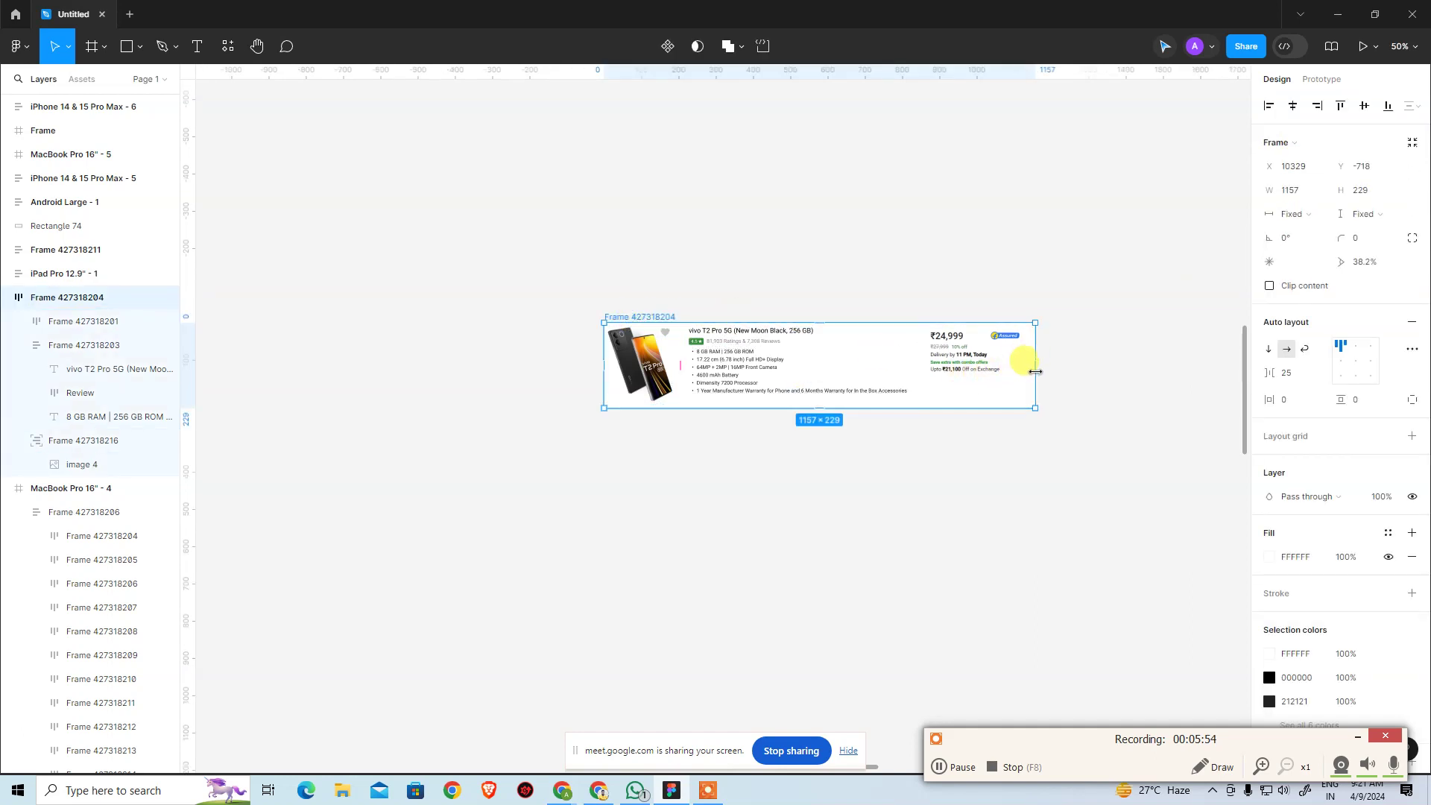
{"action": "mouse_move", "coordinate": [1035, 379]}
{"action": "left_mouse_down"}
{"action": "mouse_move", "coordinate": [903, 387]}
{"action": "mouse_move", "coordinate": [1054, 386]}
{"action": "left_mouse_up"}
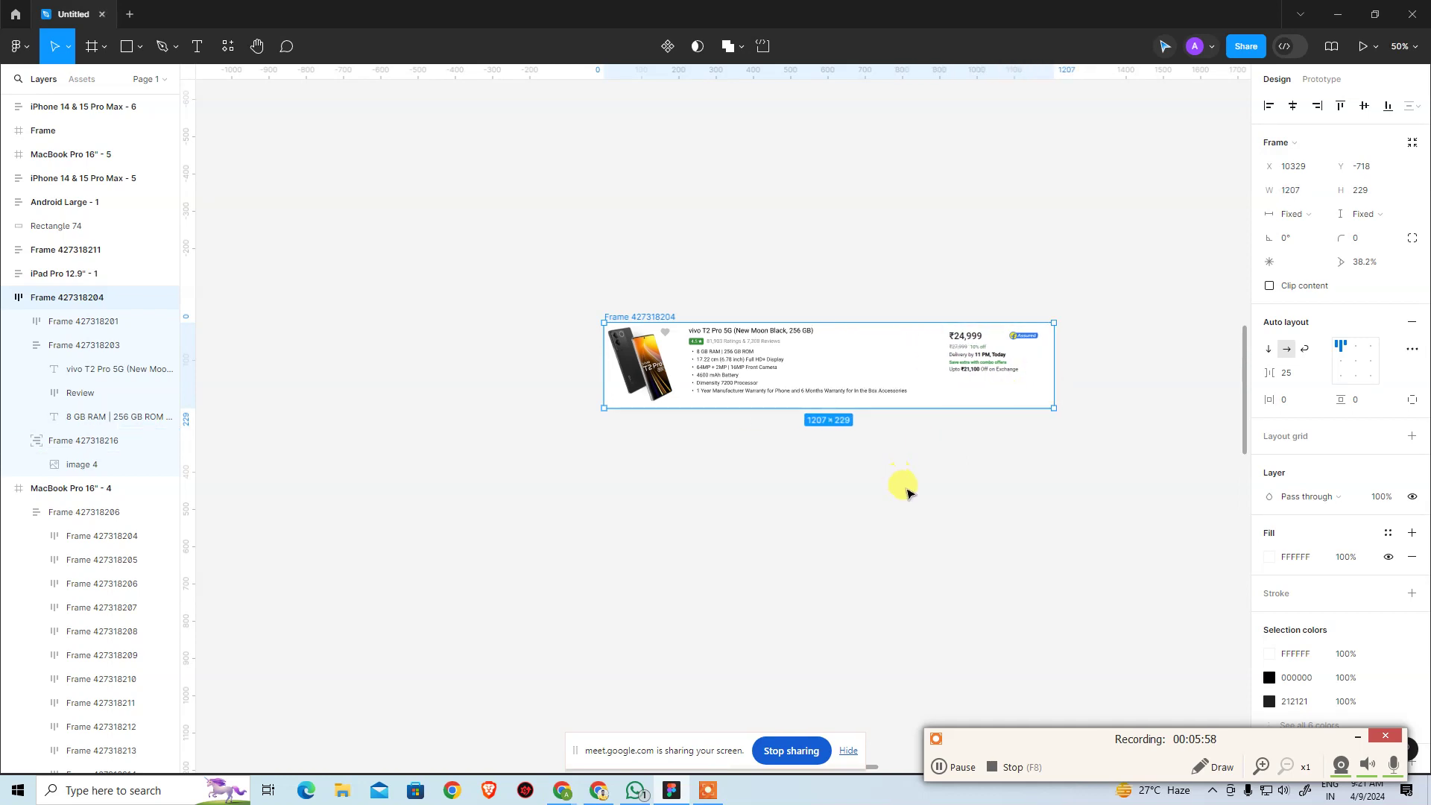
{"action": "key", "text": "ctrl+z"}
{"action": "left_click", "coordinate": [928, 439]}
Set the specification list text's horizontal resizing to Fill container and deselect it
{"action": "left_click", "coordinate": [793, 372]}
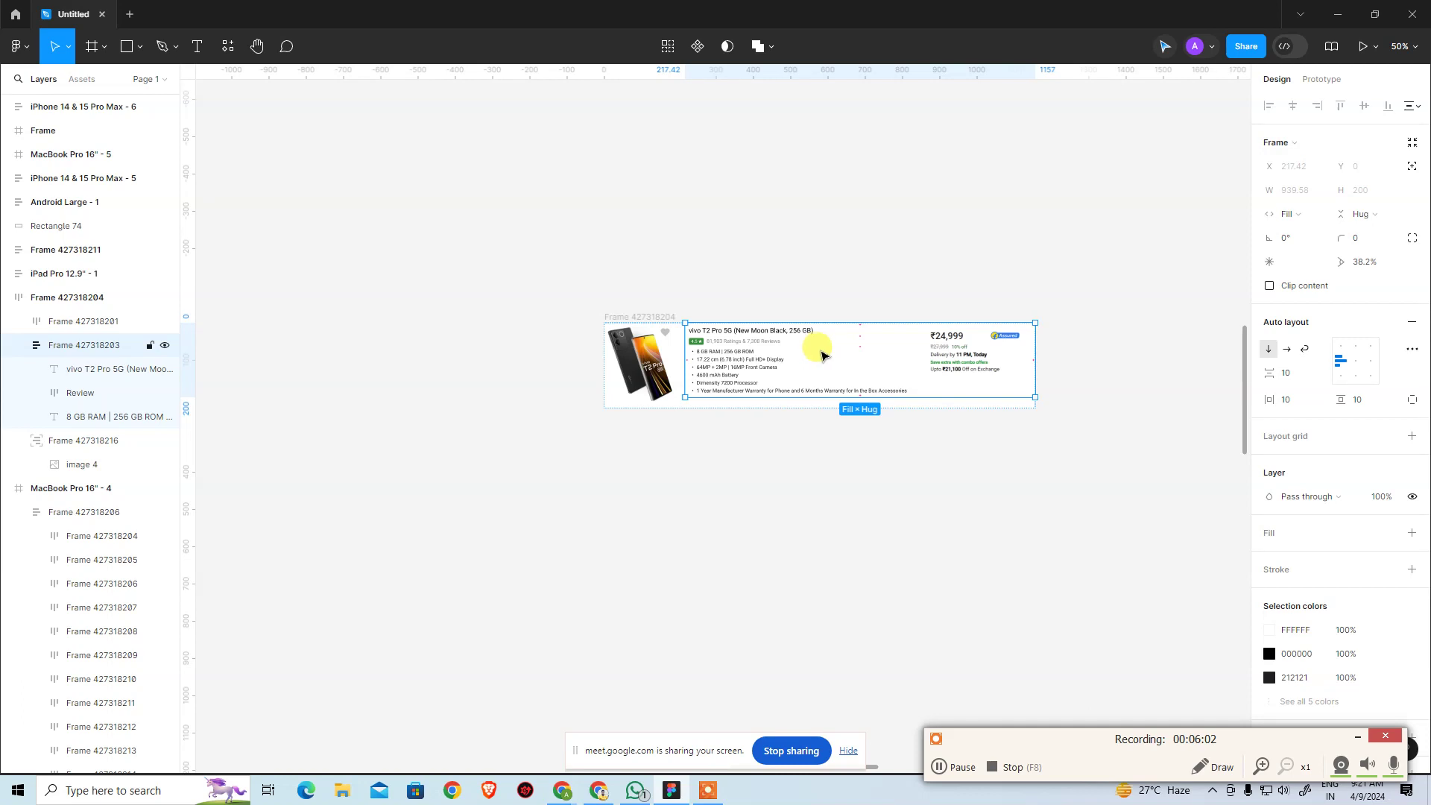
{"action": "left_click", "coordinate": [808, 394]}
{"action": "left_click", "coordinate": [889, 446]}
{"action": "left_click", "coordinate": [852, 370]}
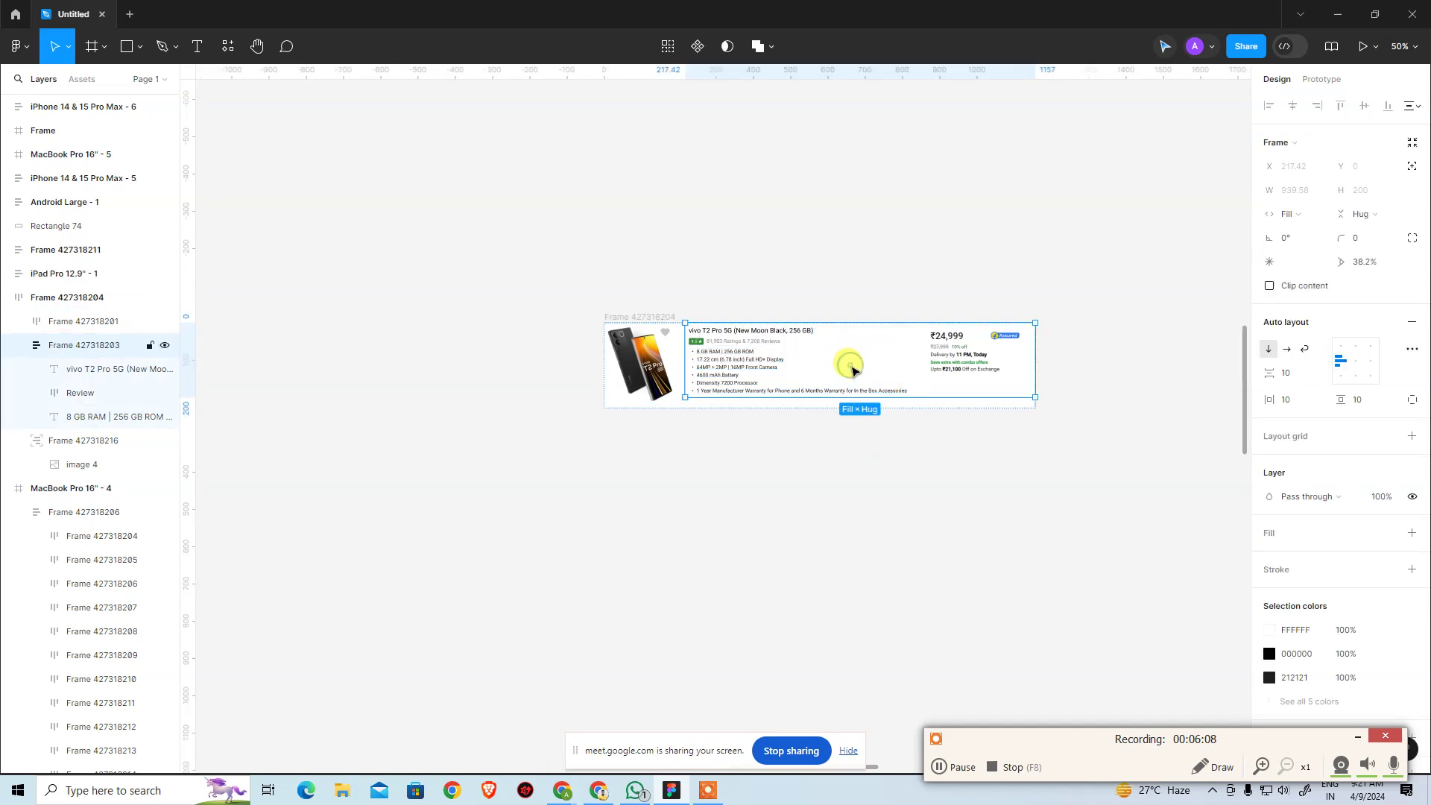
{"action": "left_click", "coordinate": [776, 390]}
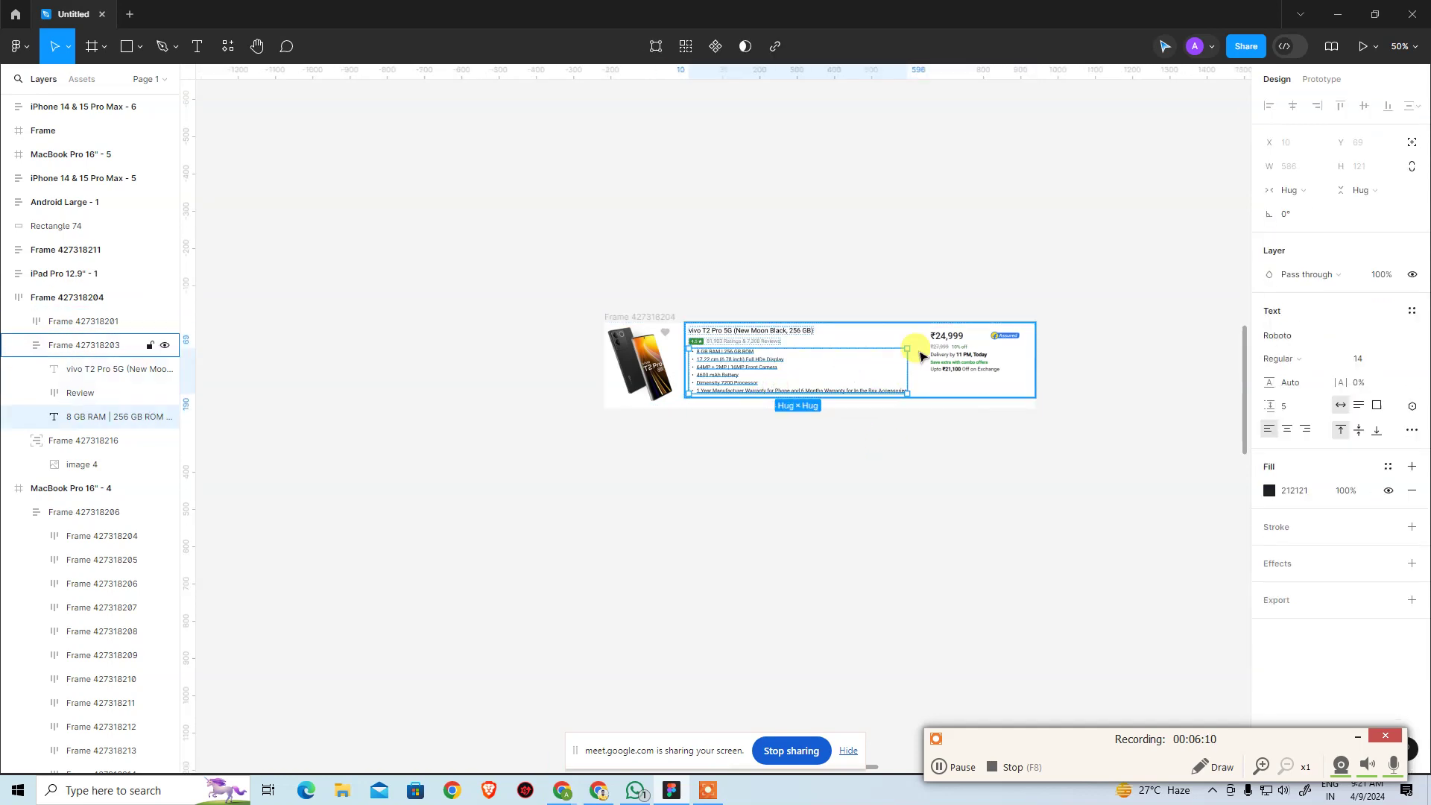
{"action": "left_click", "coordinate": [1297, 191]}
{"action": "left_click", "coordinate": [1291, 208]}
{"action": "left_click", "coordinate": [910, 495]}
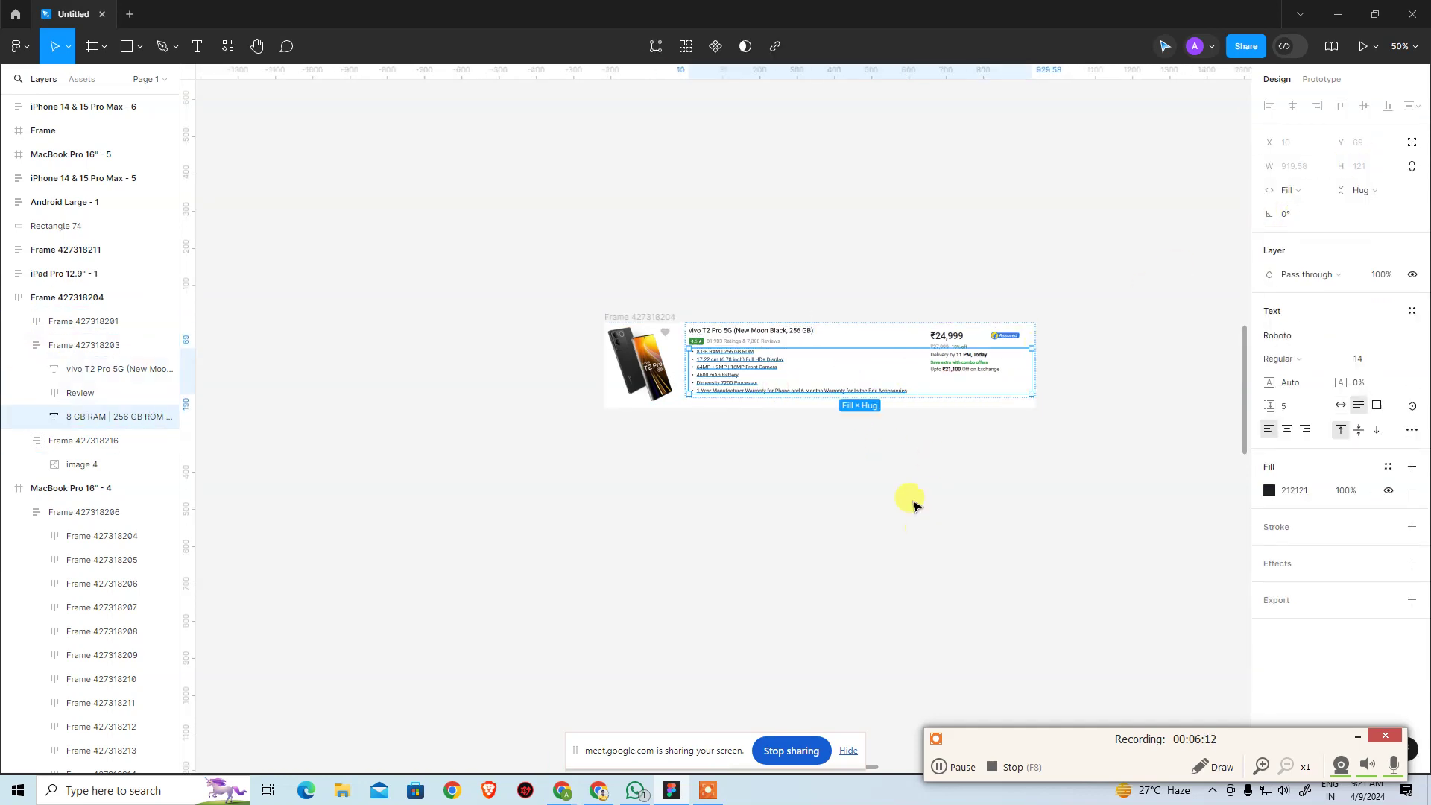
Try narrowing the product details frame to a width of 582, and undo the resize
{"action": "left_click", "coordinate": [832, 392]}
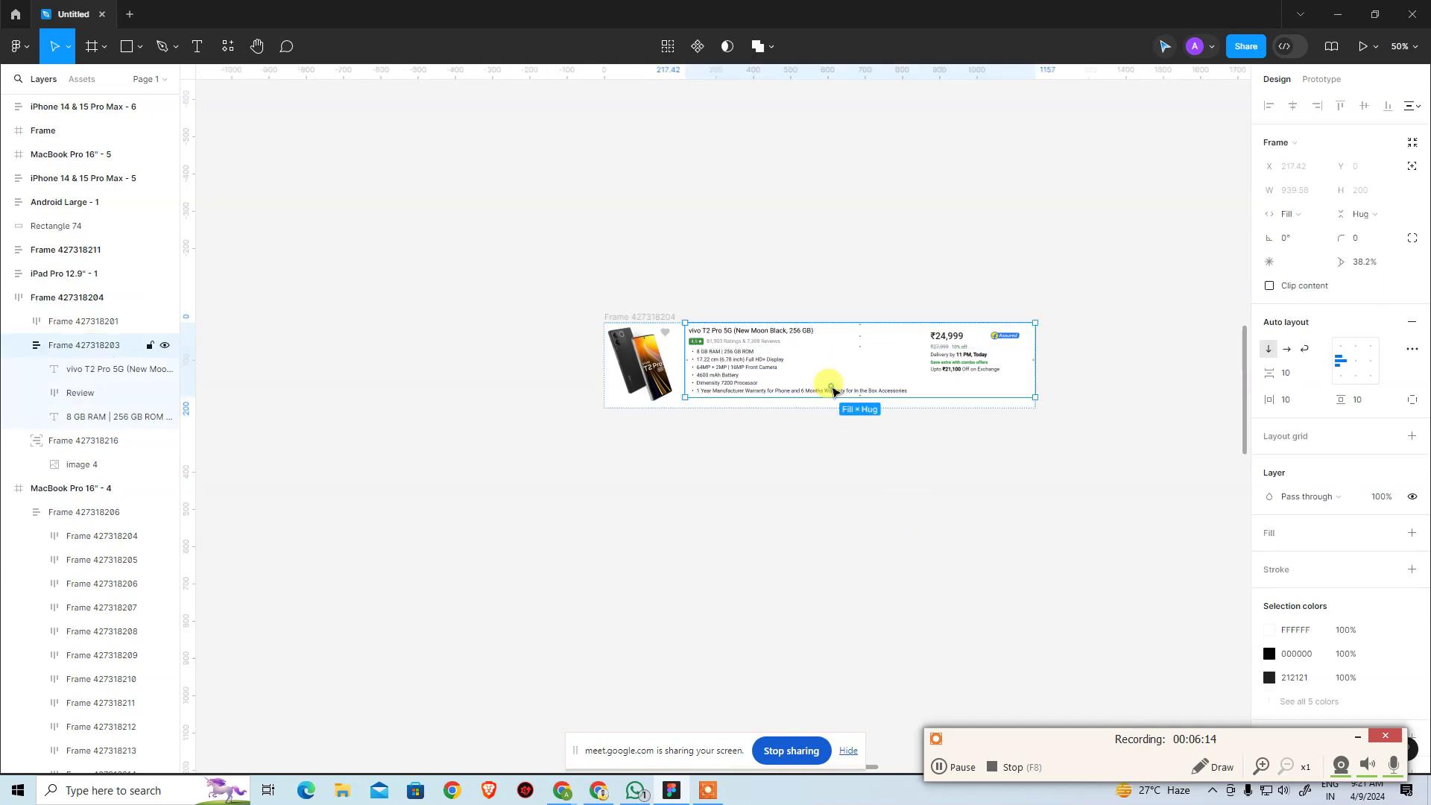
{"action": "left_click_drag", "start_coordinate": [1034, 371], "coordinate": [903, 378]}
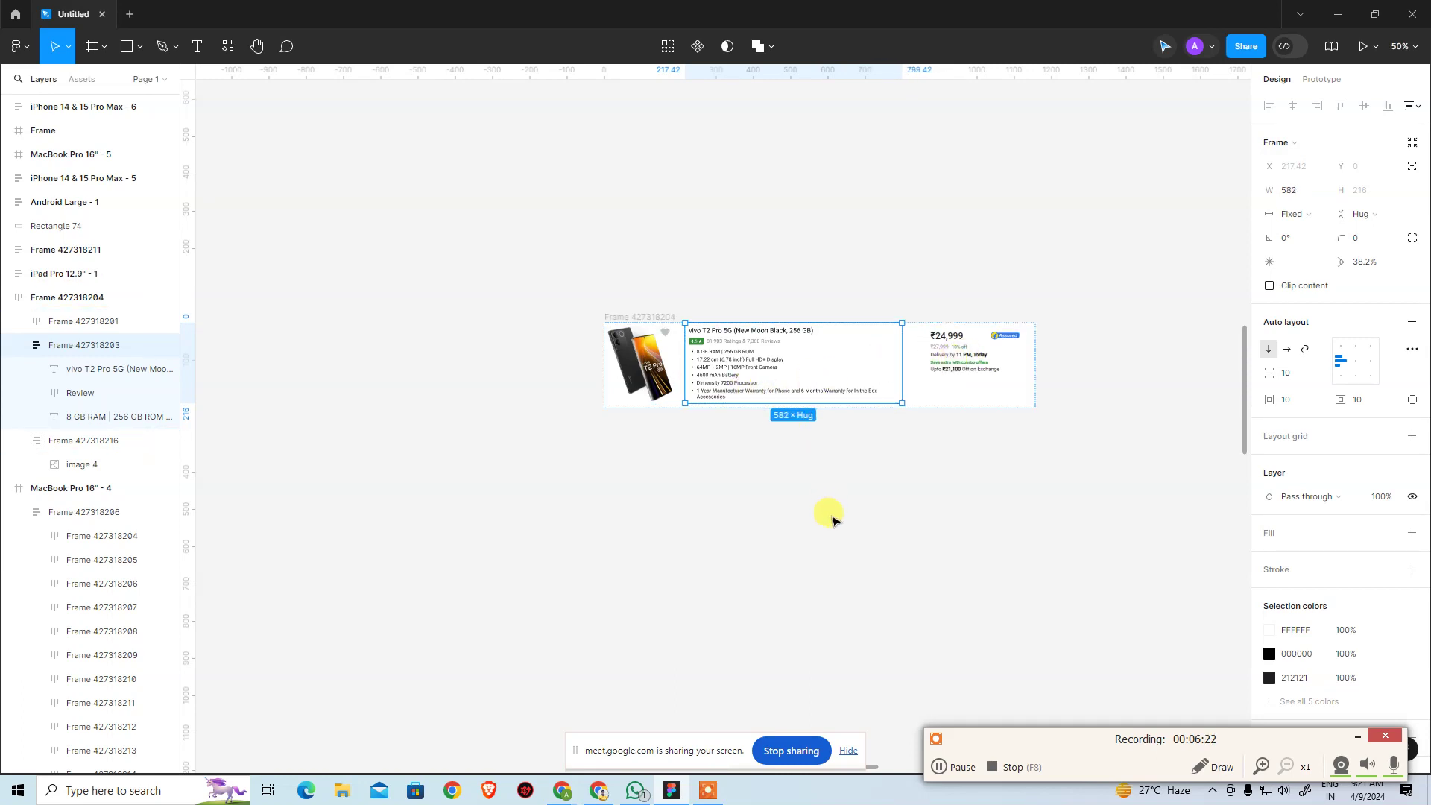
{"action": "key", "text": "ctrl+z"}
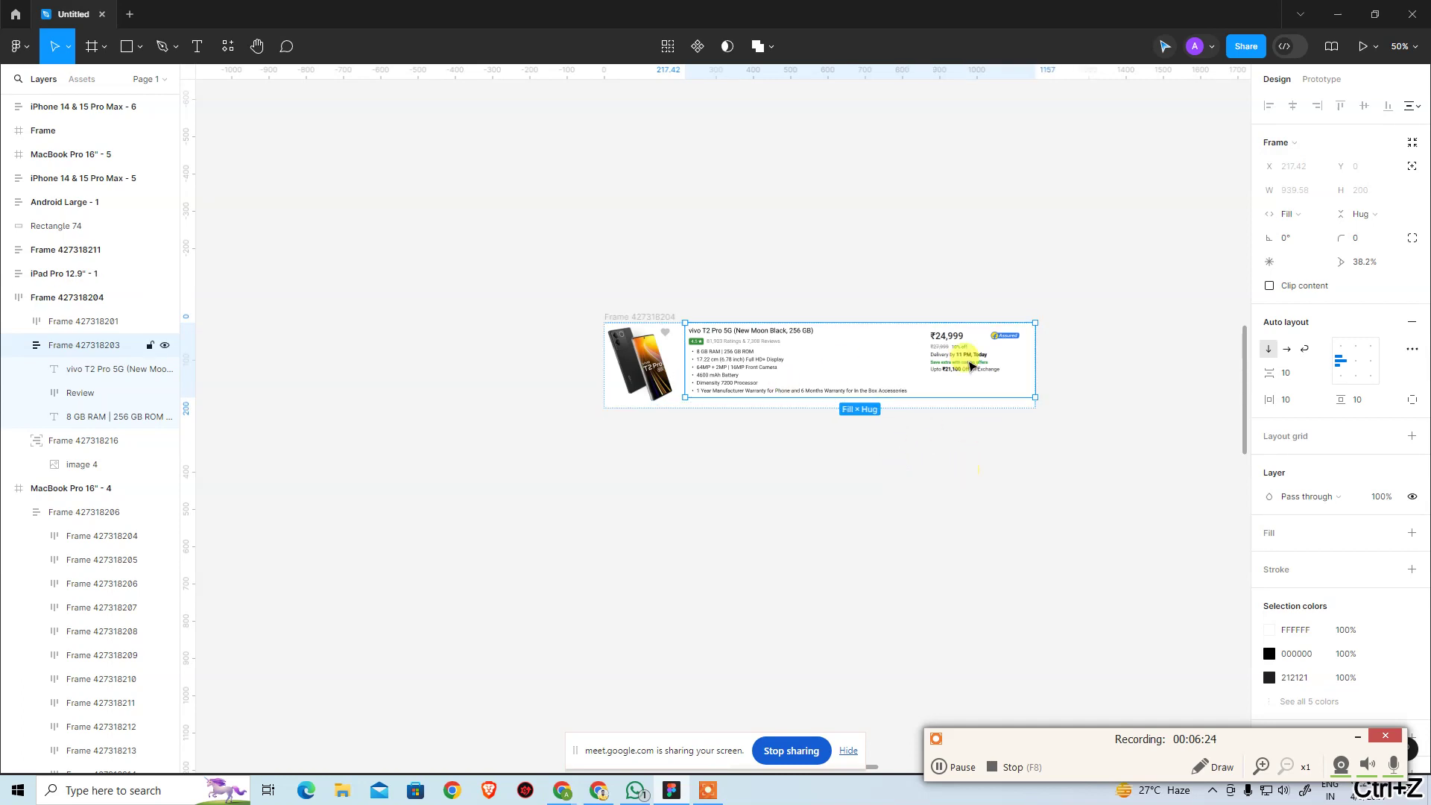
{"action": "left_click_drag", "start_coordinate": [1040, 361], "coordinate": [798, 393]}
{"action": "left_click", "coordinate": [888, 489]}
Switch to the Flipkart results in Chrome, narrow the window and examine how the product cards wrap, then maximize it again
{"action": "key", "text": "alt+Tab"}
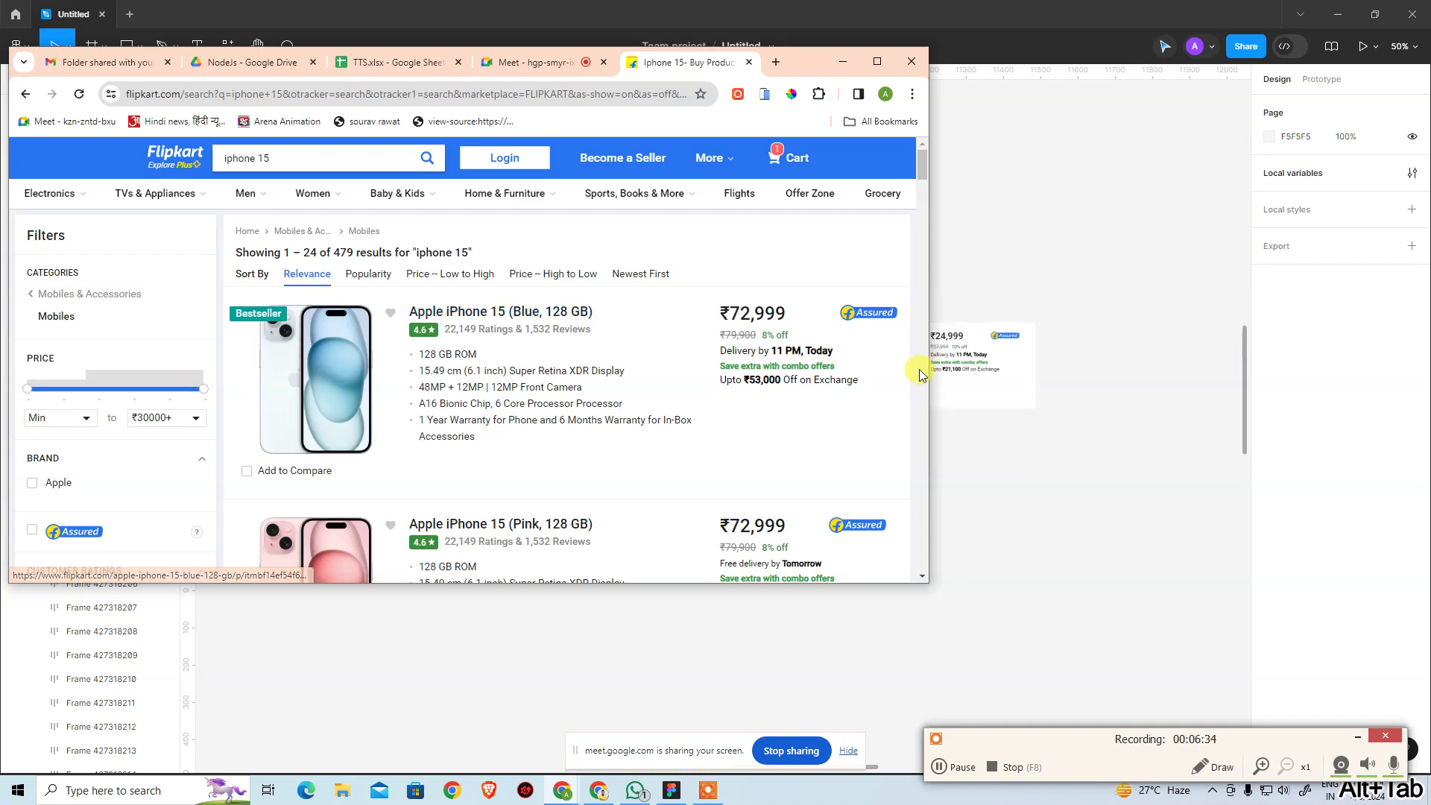
{"action": "left_click_drag", "start_coordinate": [927, 367], "coordinate": [684, 348]}
{"action": "scroll", "coordinate": [472, 387], "scroll_direction": "down", "scroll_amount": 8}
{"action": "scroll", "coordinate": [478, 394], "scroll_direction": "down", "scroll_amount": 1}
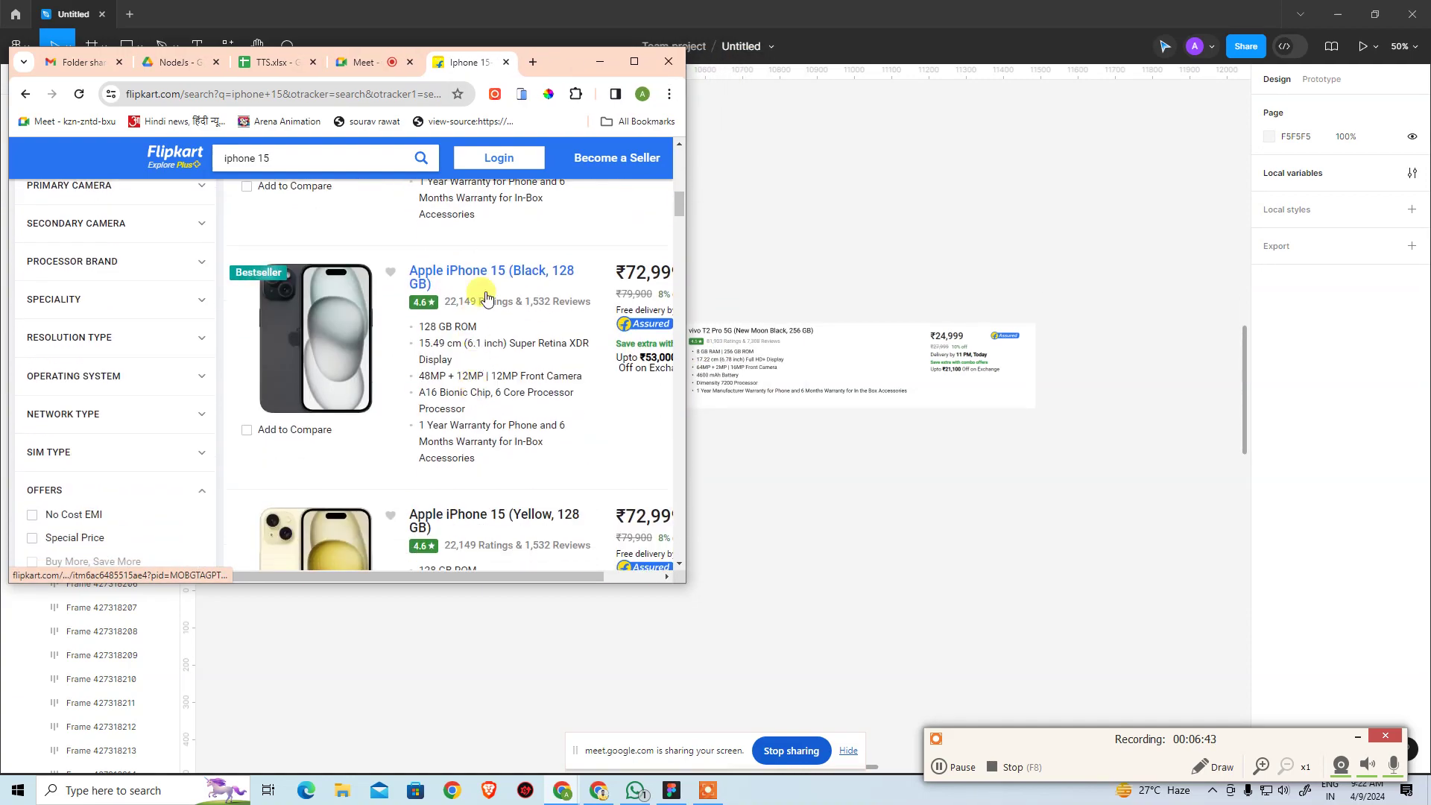
{"action": "scroll", "coordinate": [552, 350], "scroll_direction": "up", "scroll_amount": 10}
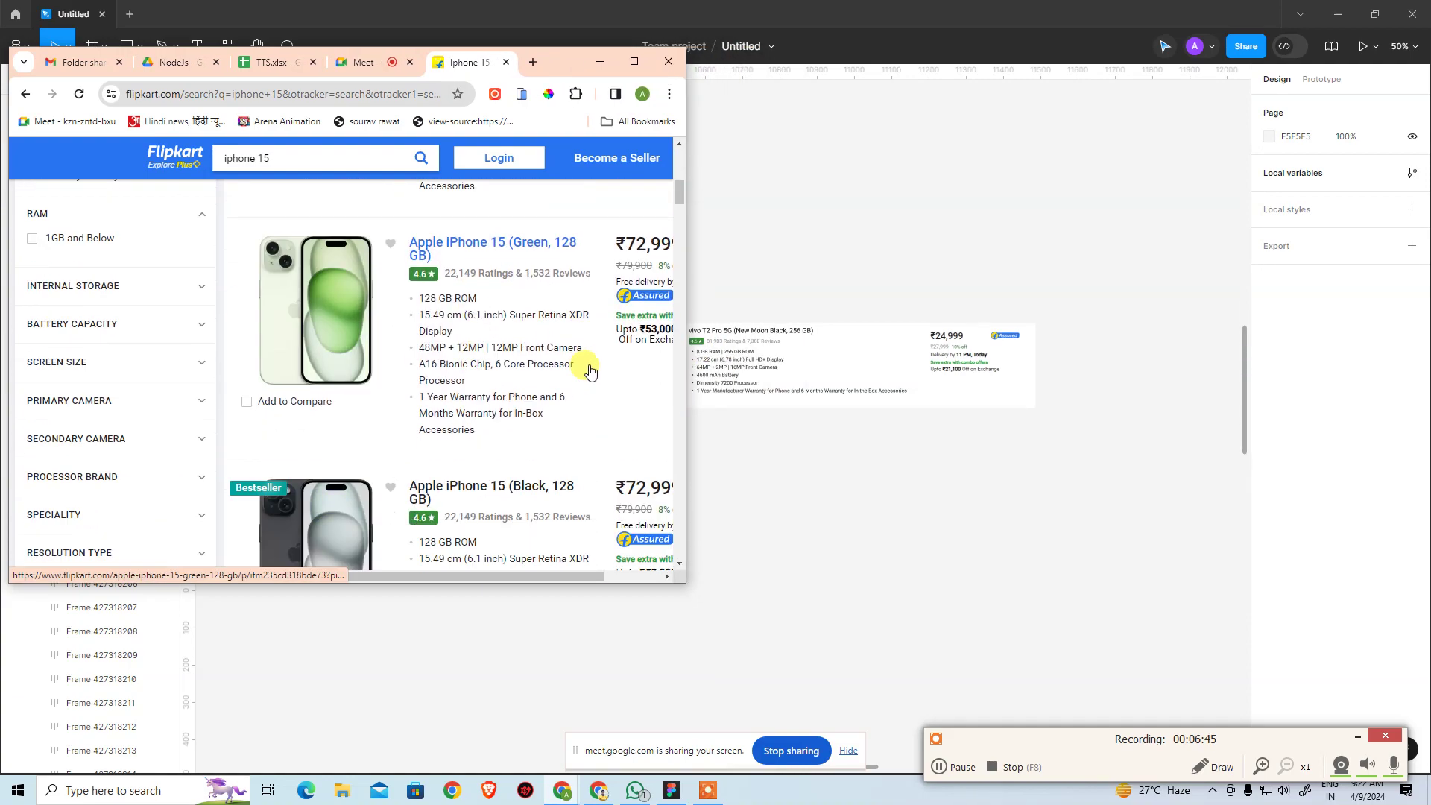
{"action": "scroll", "coordinate": [589, 352], "scroll_direction": "down", "scroll_amount": 10}
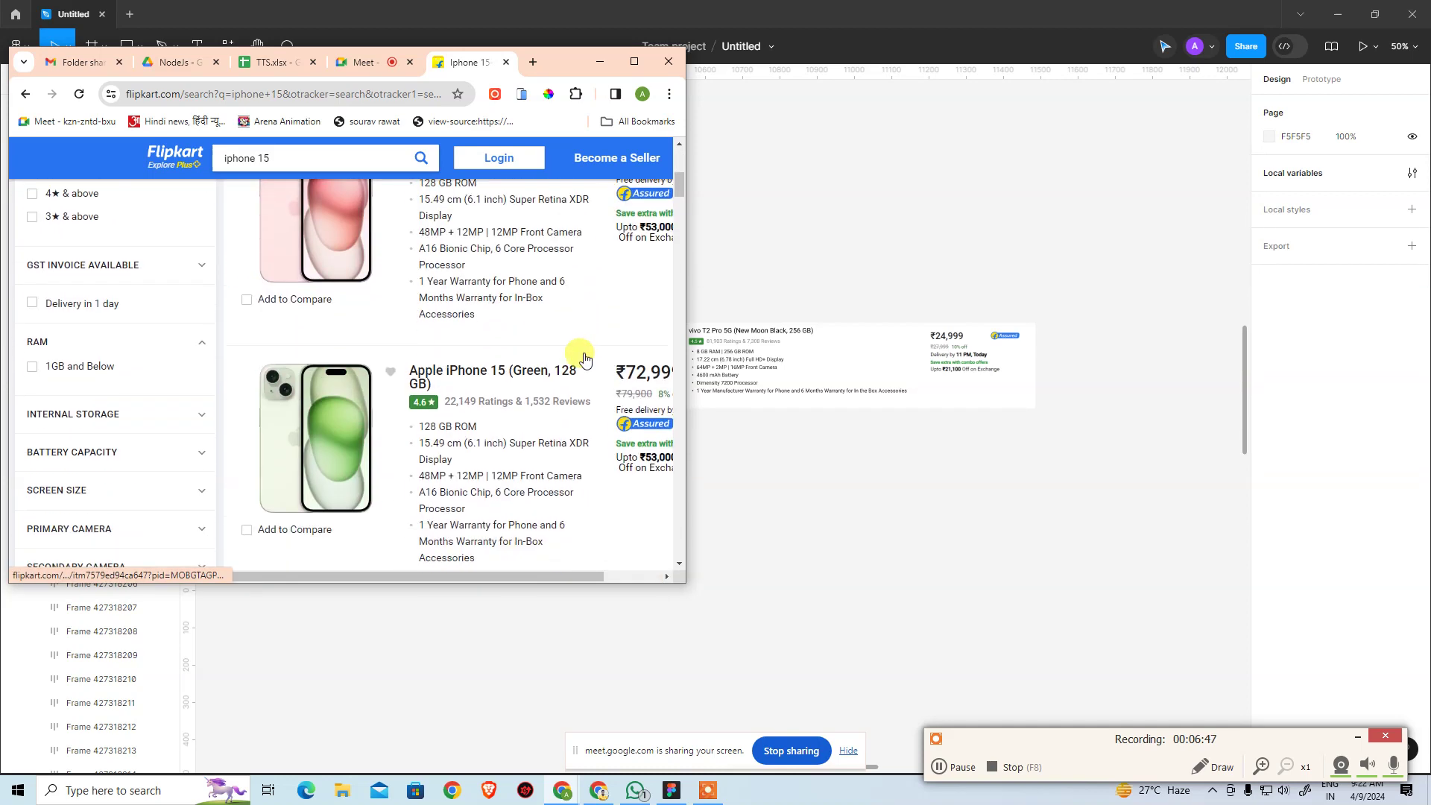
{"action": "scroll", "coordinate": [494, 337], "scroll_direction": "down", "scroll_amount": 3}
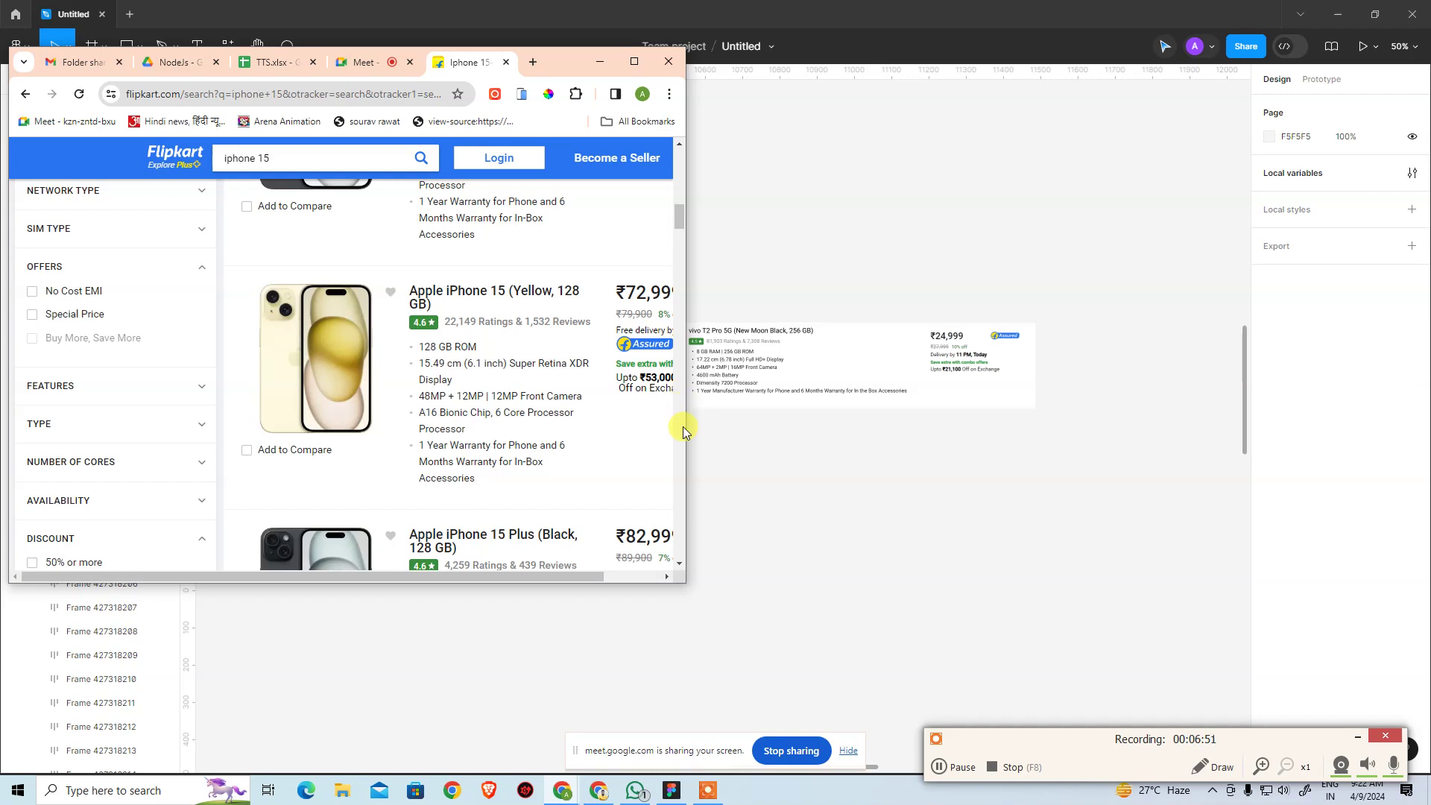
{"action": "left_click_drag", "start_coordinate": [685, 428], "coordinate": [616, 425]}
{"action": "scroll", "coordinate": [499, 388], "scroll_direction": "down", "scroll_amount": 5}
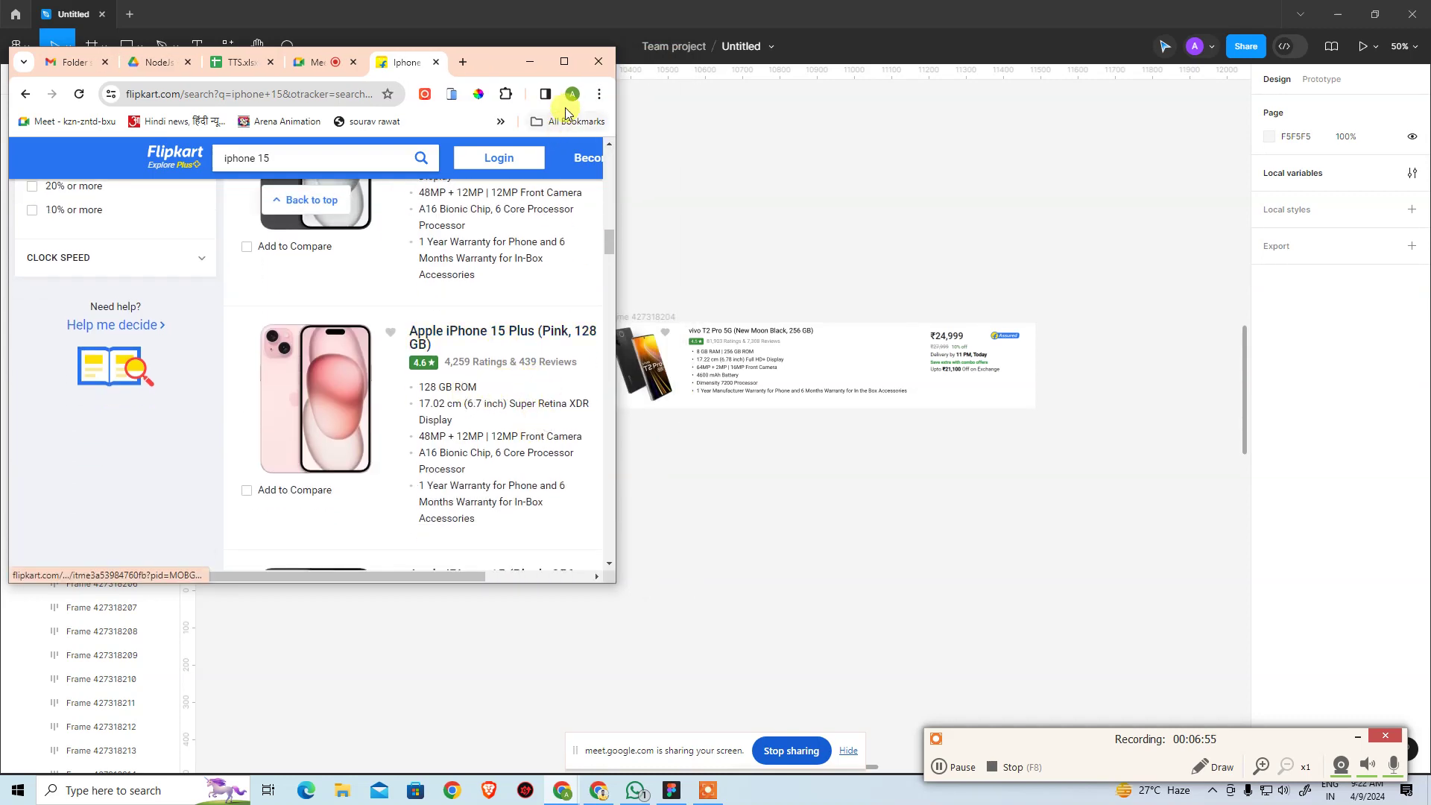
{"action": "left_click", "coordinate": [565, 62]}
Switch back to Figma and inspect the product title text's horizontal resizing options without changing them
{"action": "key", "text": "alt+Tab"}
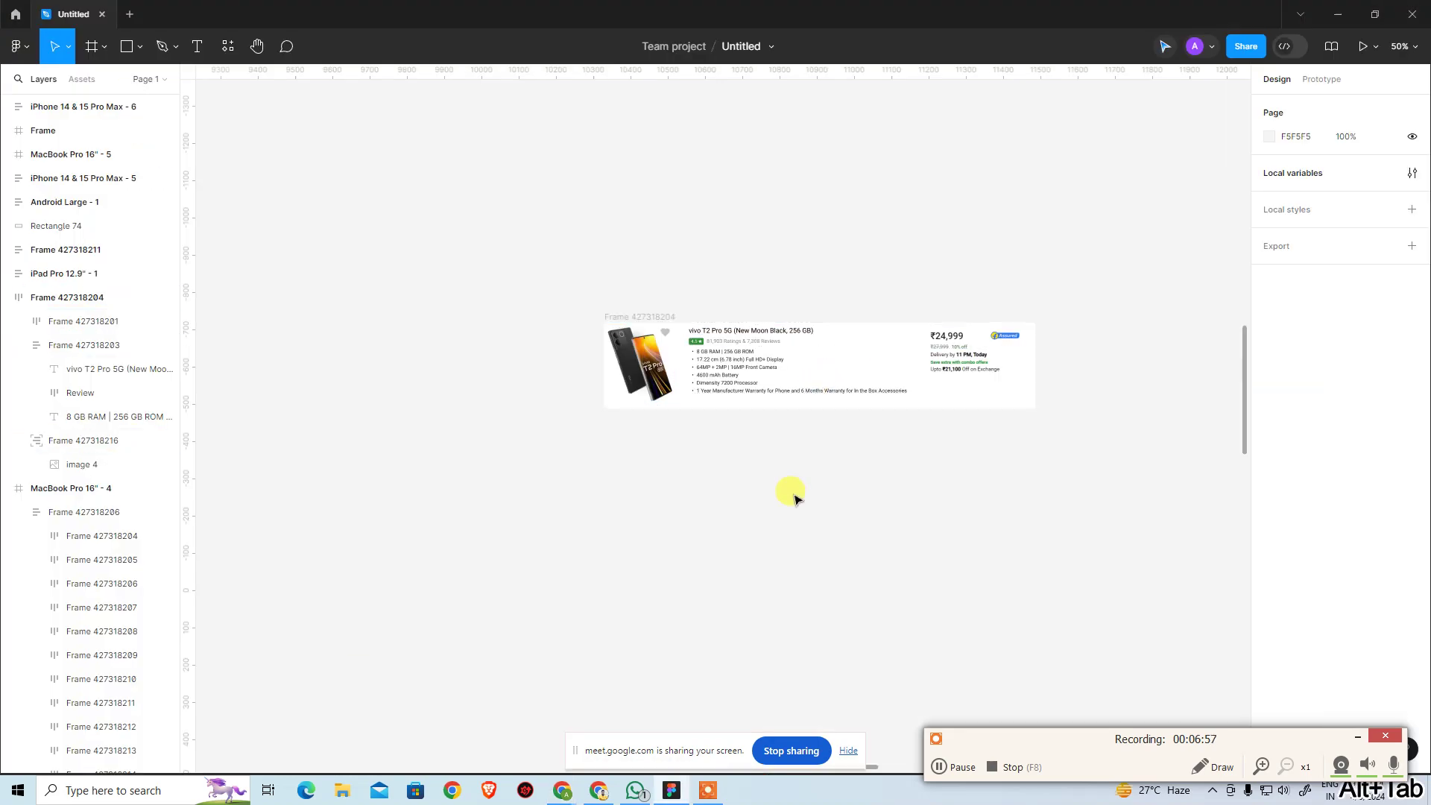
{"action": "left_click", "coordinate": [793, 493]}
{"action": "key", "text": "ctrl+plus"}
{"action": "key", "text": "ctrl+plus"}
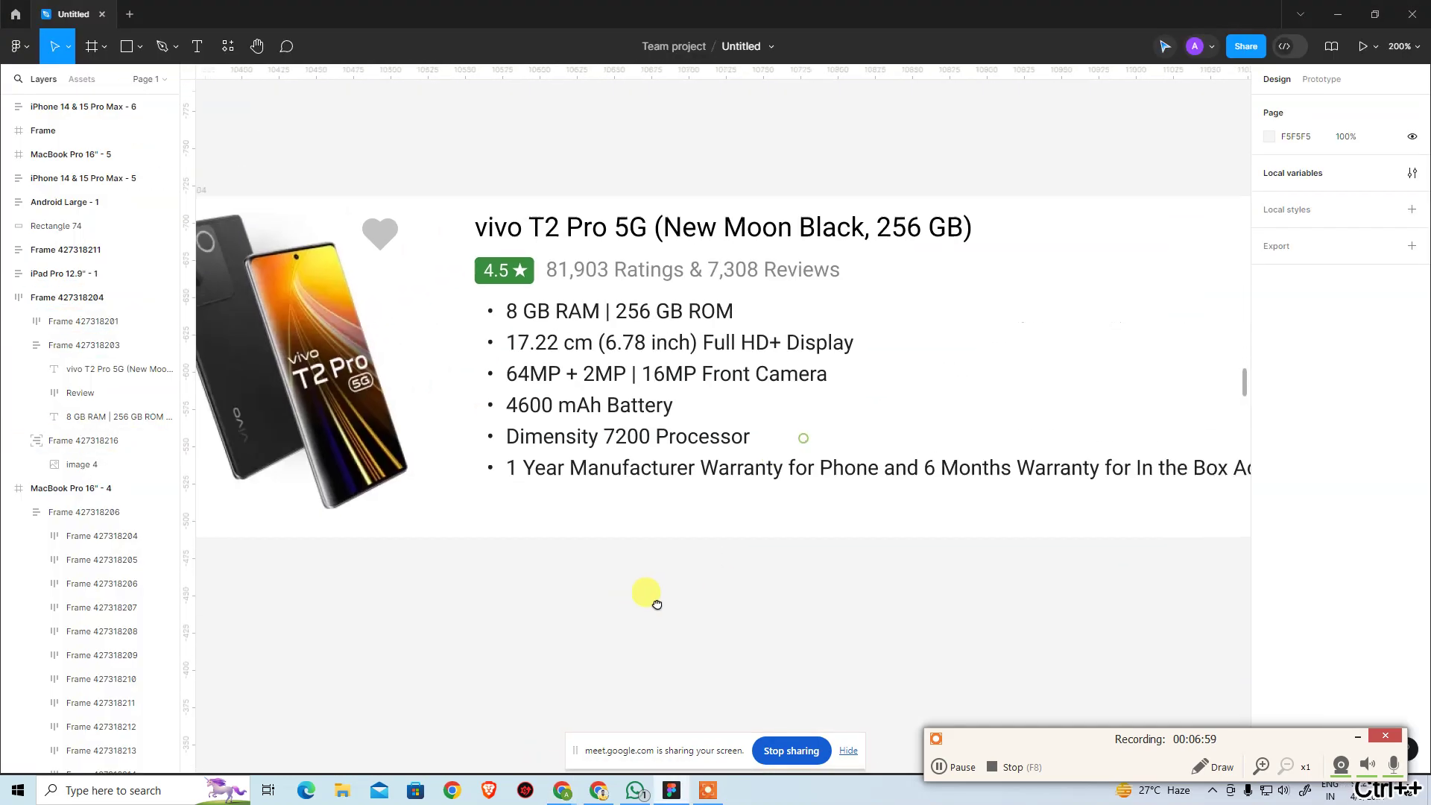
{"action": "double_click", "coordinate": [757, 237]}
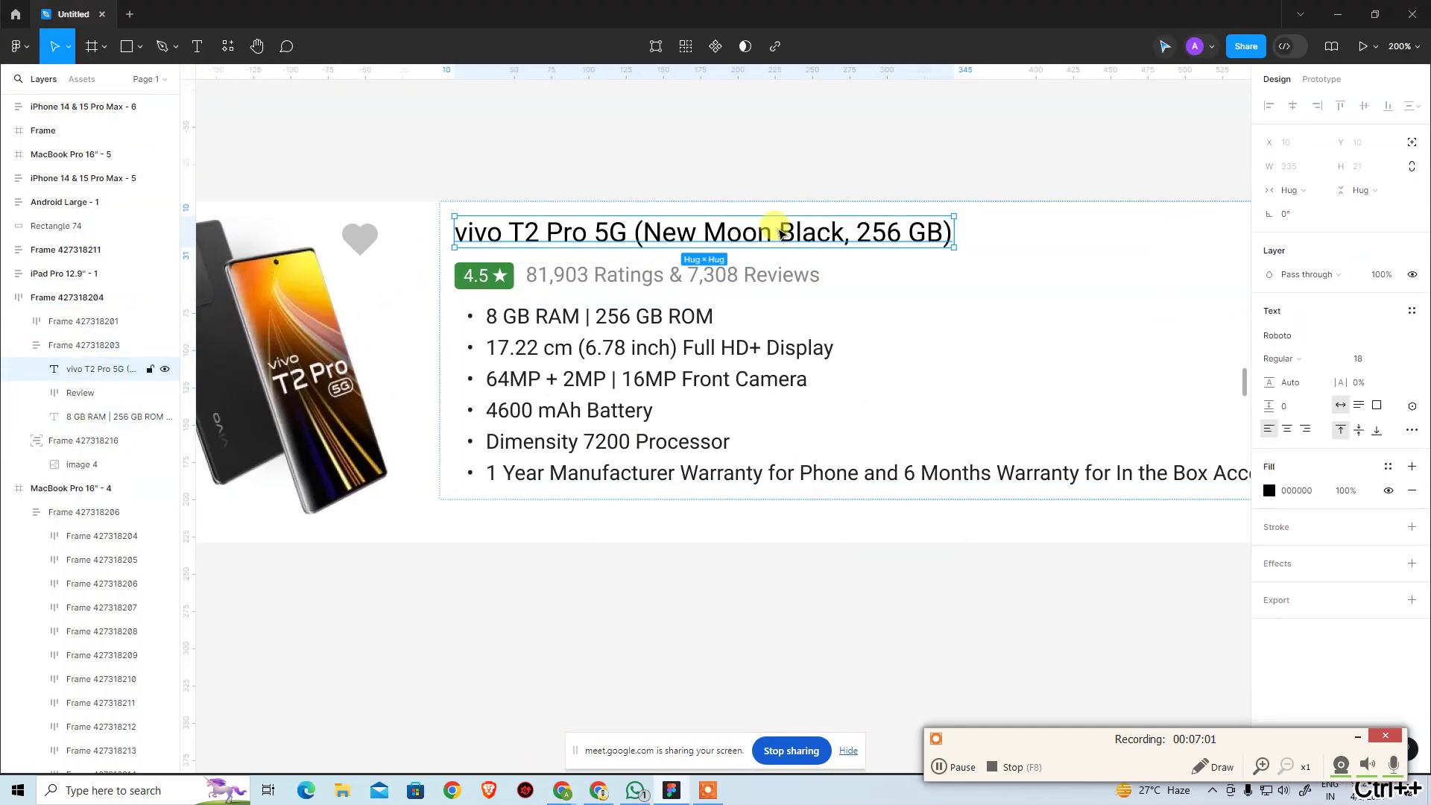
{"action": "left_click", "coordinate": [1291, 191]}
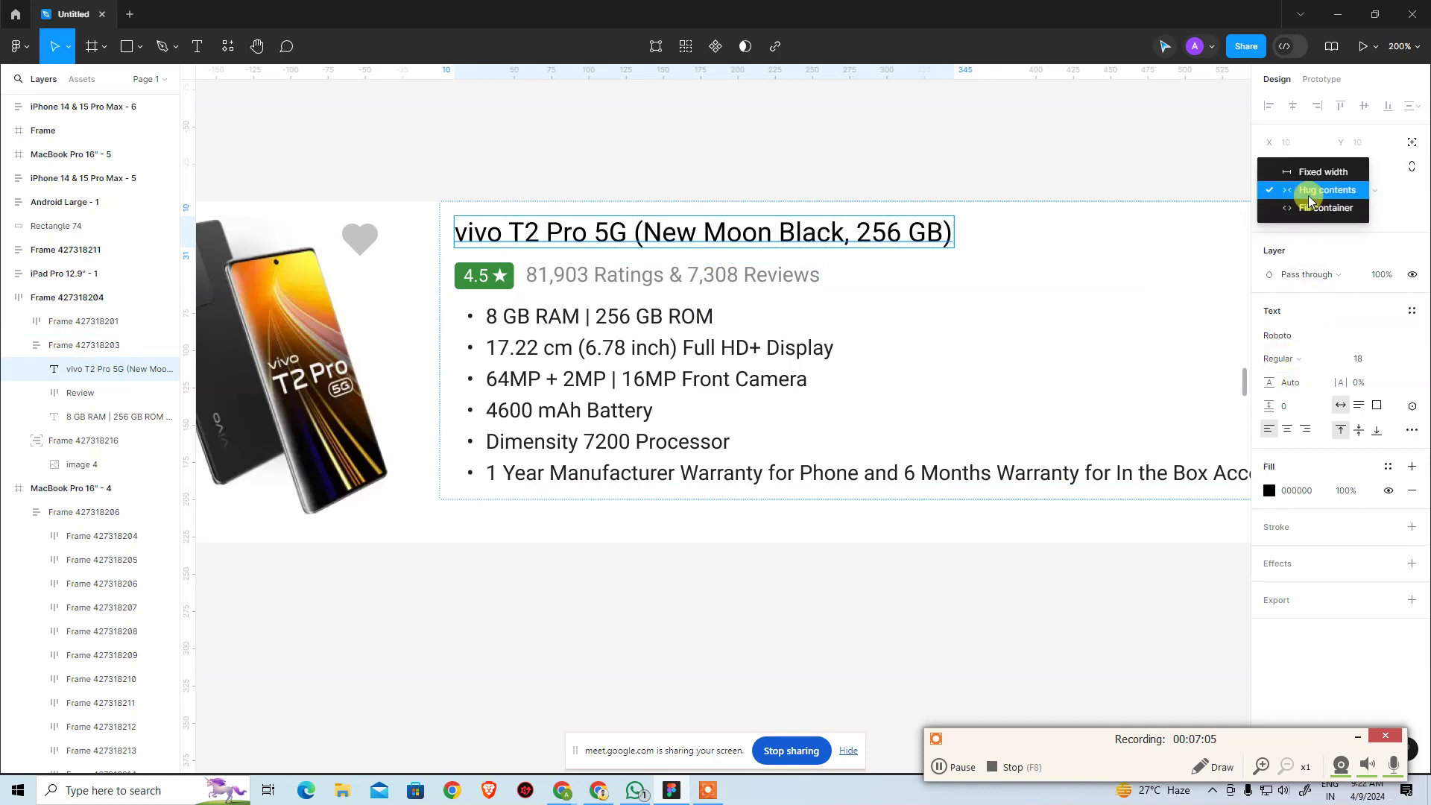
{"action": "left_click", "coordinate": [999, 159]}
{"action": "scroll", "coordinate": [779, 159], "scroll_direction": "right", "scroll_amount": 3}
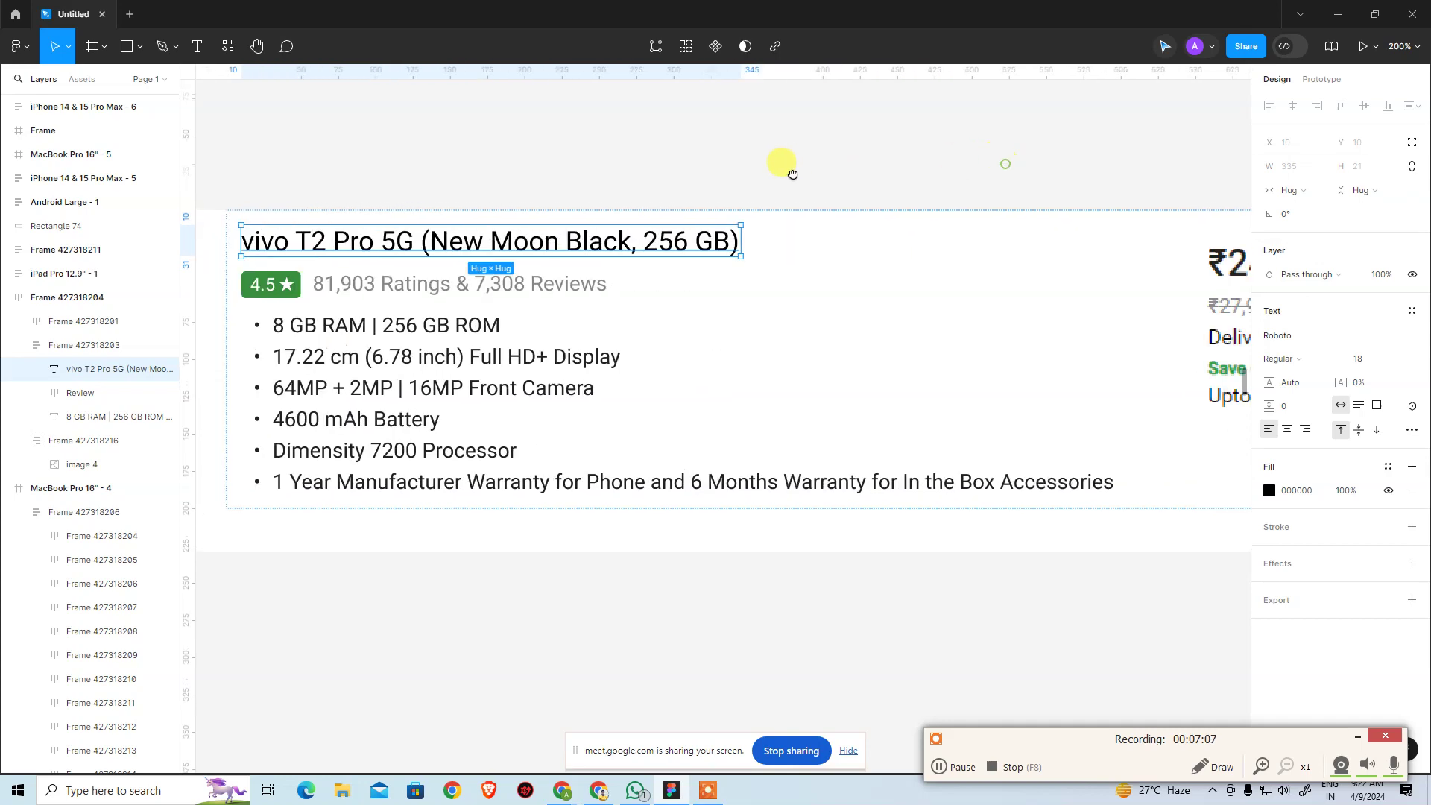
{"action": "key", "text": "Escape"}
{"action": "key", "text": "ctrl+minus"}
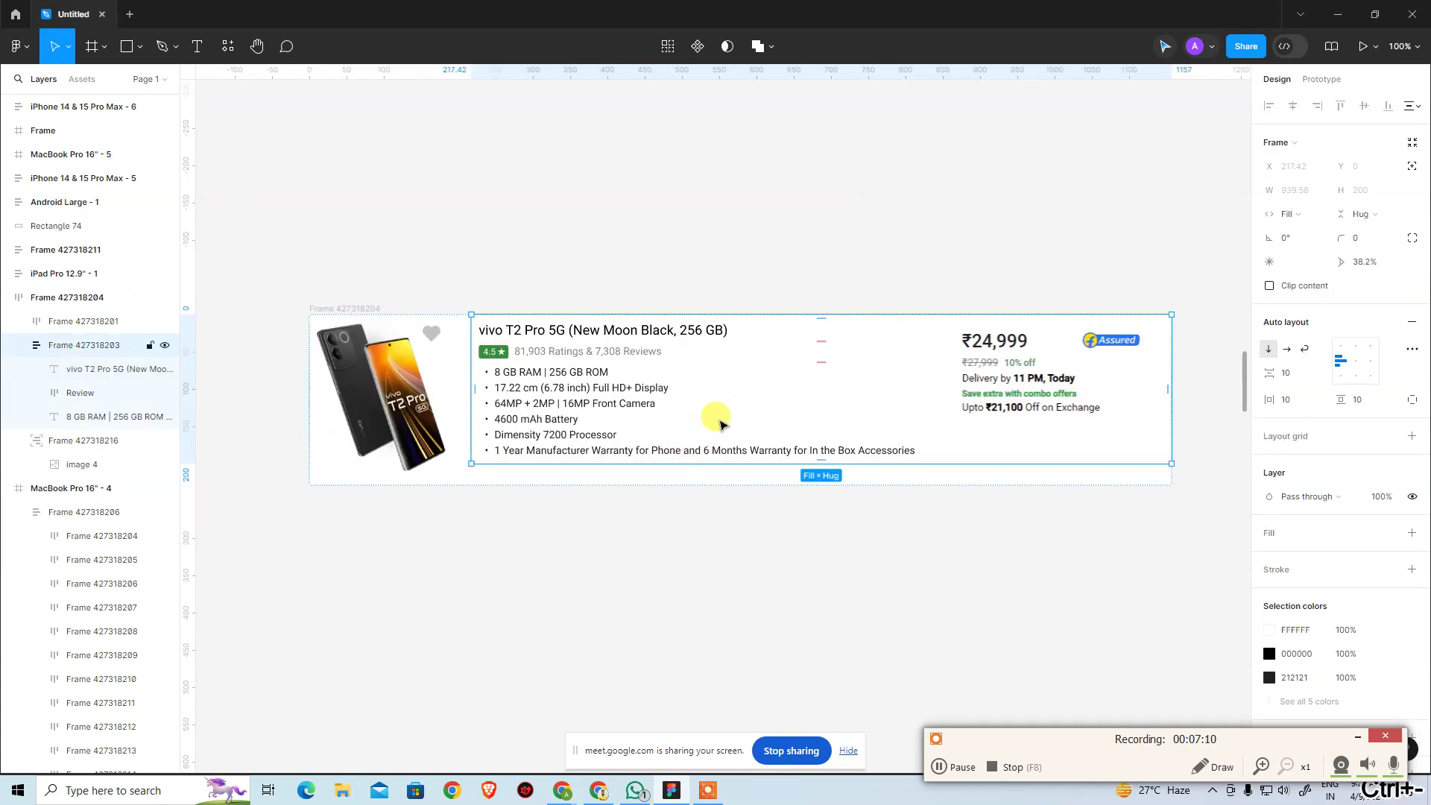
Narrow the product details frame to a width of 353
{"action": "left_click", "coordinate": [718, 307]}
{"action": "left_click", "coordinate": [671, 402]}
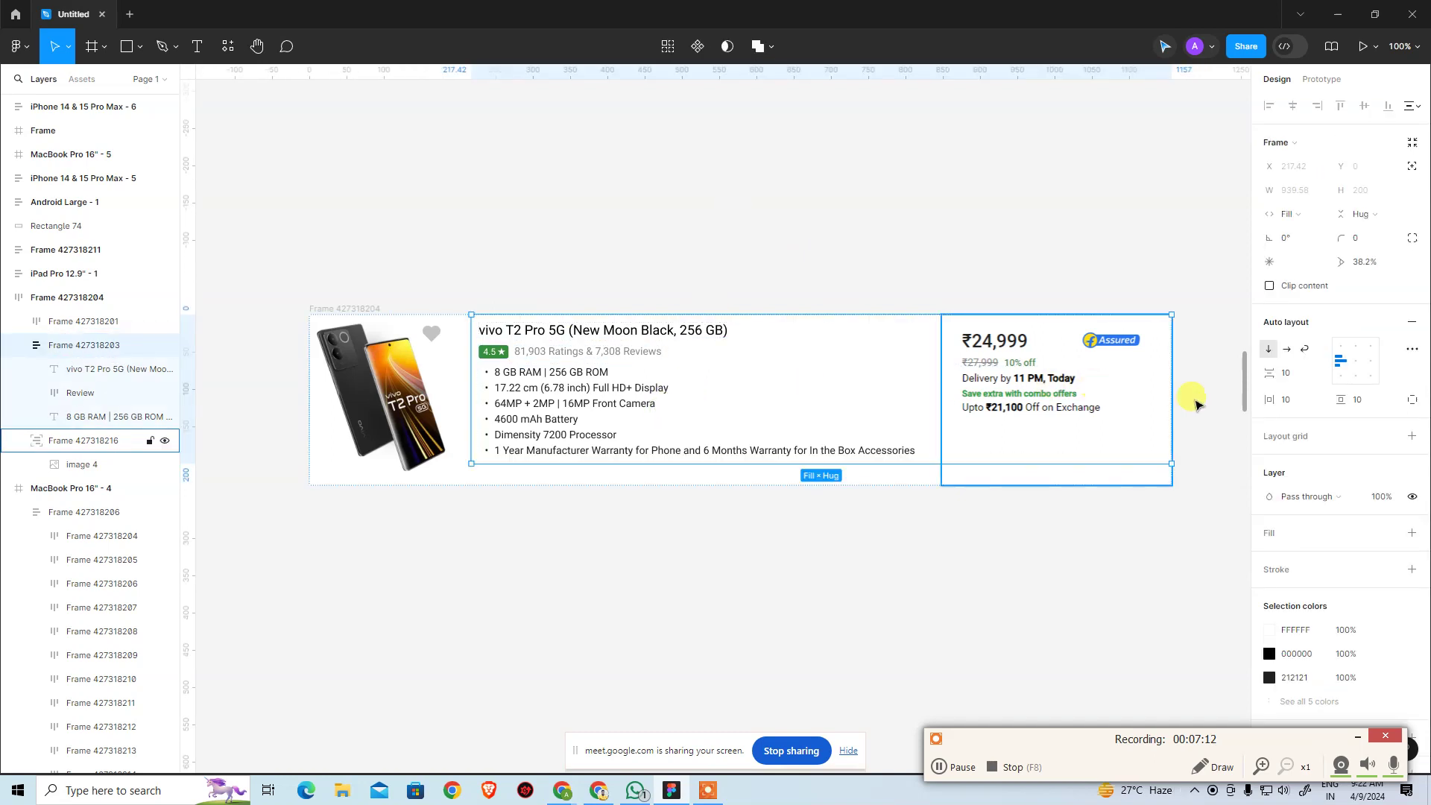
{"action": "left_click_drag", "start_coordinate": [1170, 393], "coordinate": [736, 411]}
Set the product title text's horizontal resizing to Fill container
{"action": "left_click", "coordinate": [697, 337]}
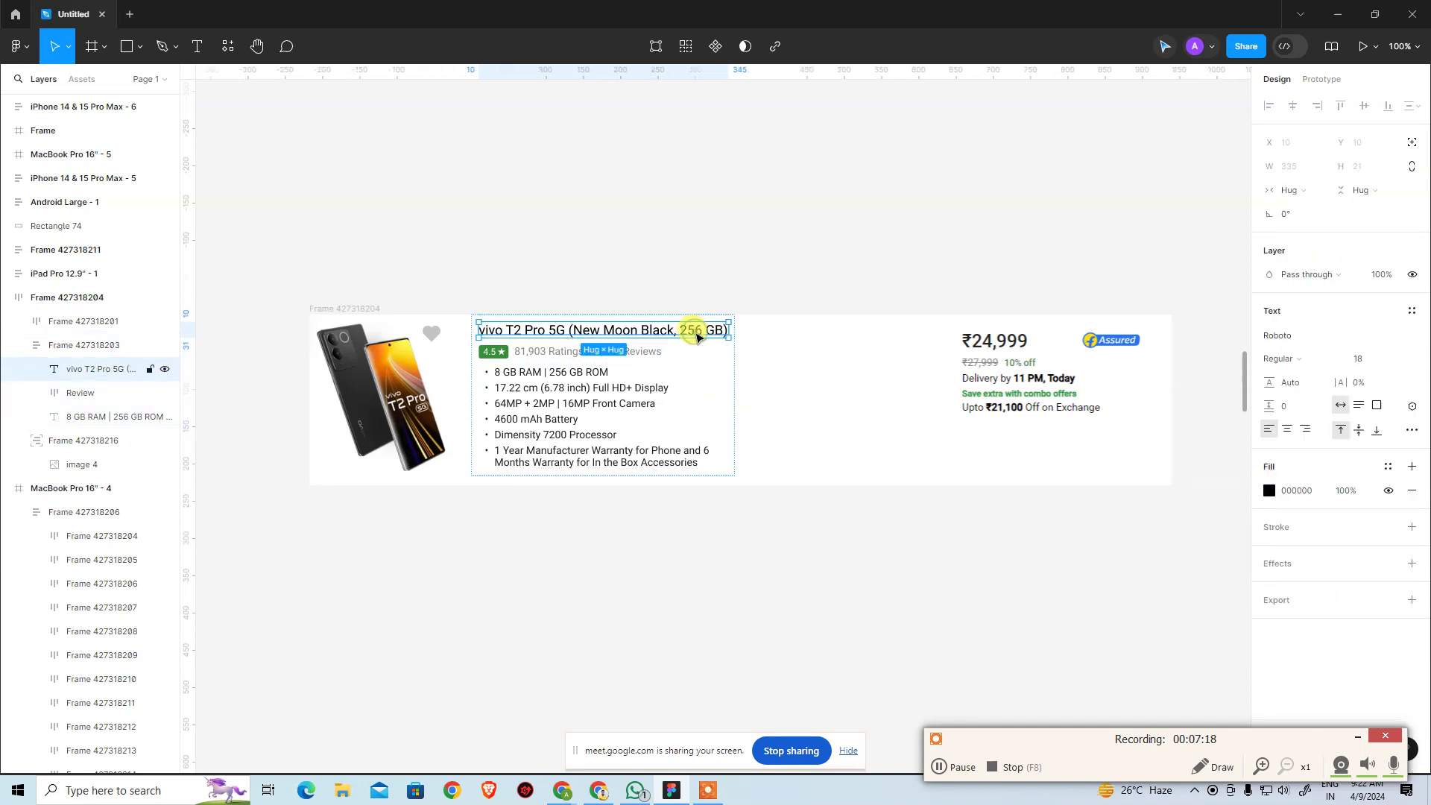
{"action": "left_click", "coordinate": [1296, 190]}
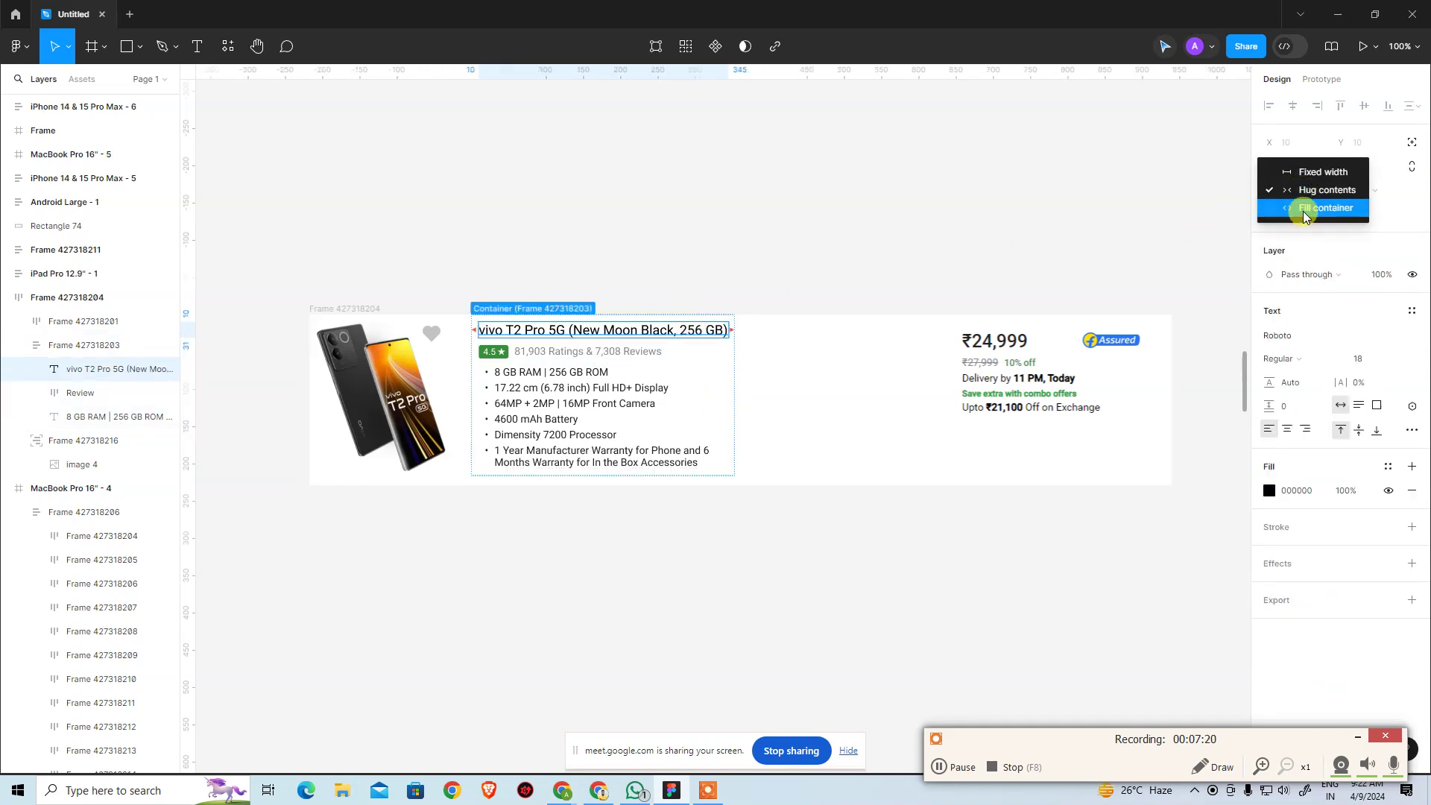
{"action": "left_click", "coordinate": [1304, 212]}
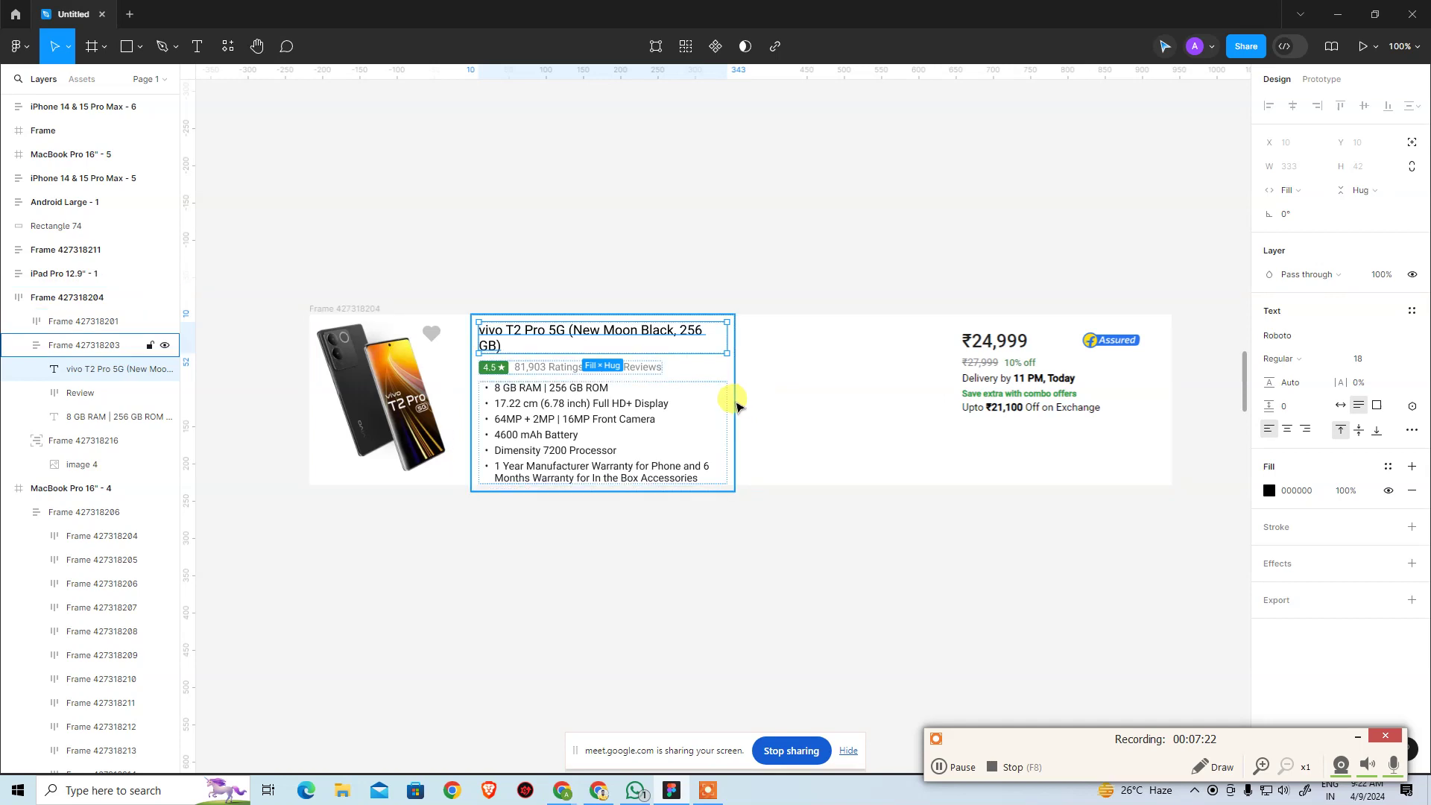
Try narrowing the details frame further, and undo that resize, the title's Fill container setting and the frame's earlier narrowing
{"action": "key", "text": "Escape"}
{"action": "left_click_drag", "start_coordinate": [736, 400], "coordinate": [708, 414]}
{"action": "key", "text": "ctrl+z"}
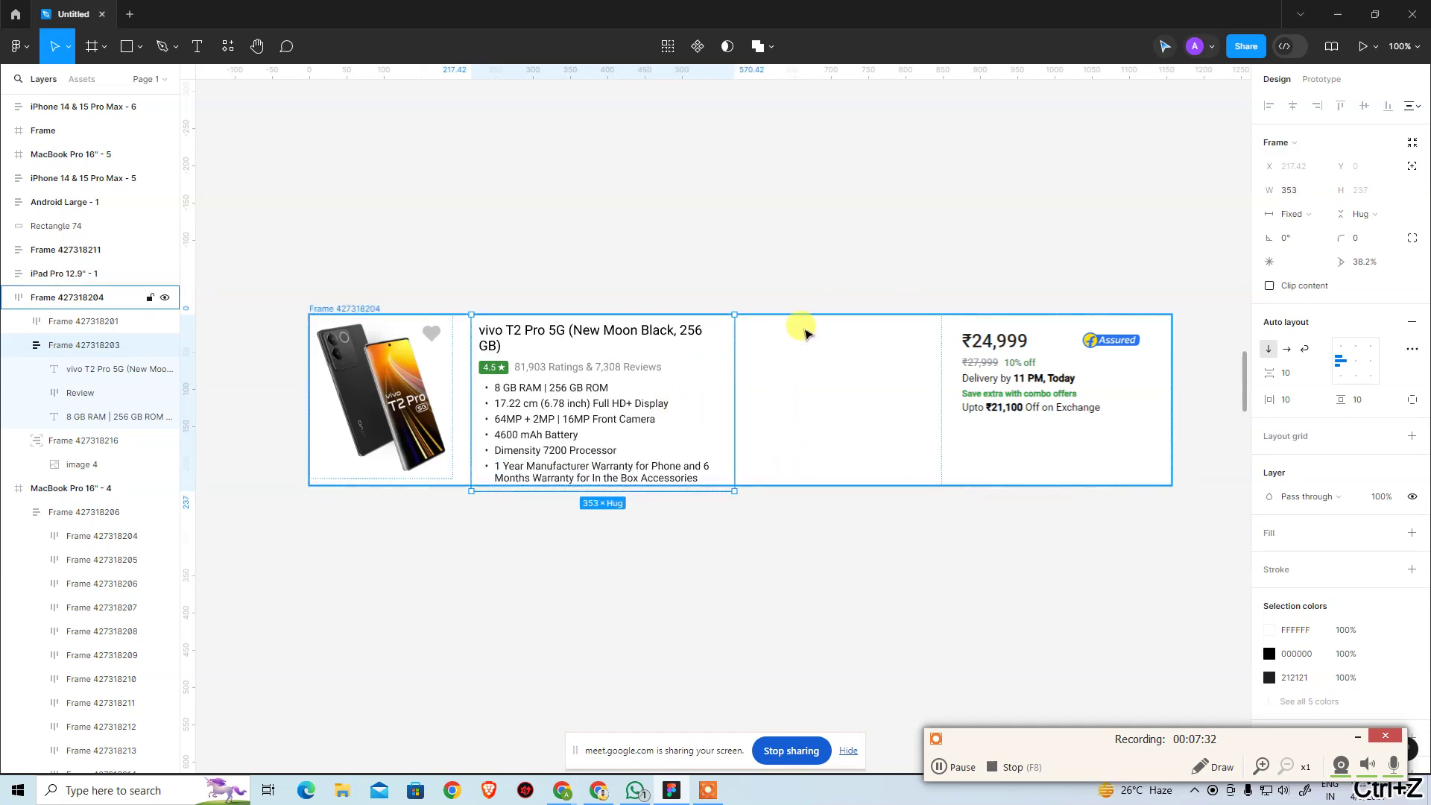
{"action": "key", "text": "ctrl+z"}
{"action": "key", "text": "ctrl+z"}
{"action": "key", "text": "ctrl+z"}
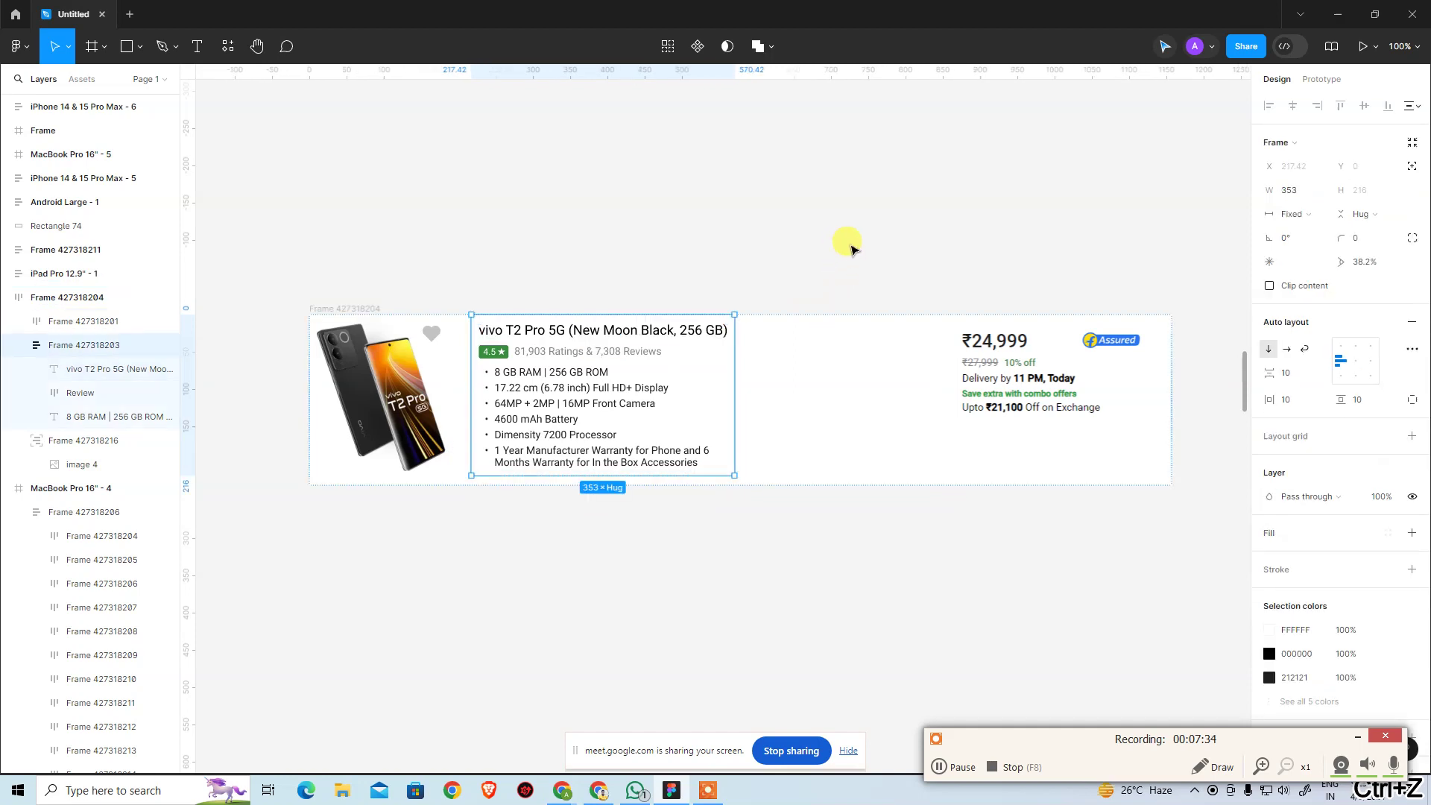
{"action": "key", "text": "ctrl+z"}
{"action": "left_click", "coordinate": [847, 253]}
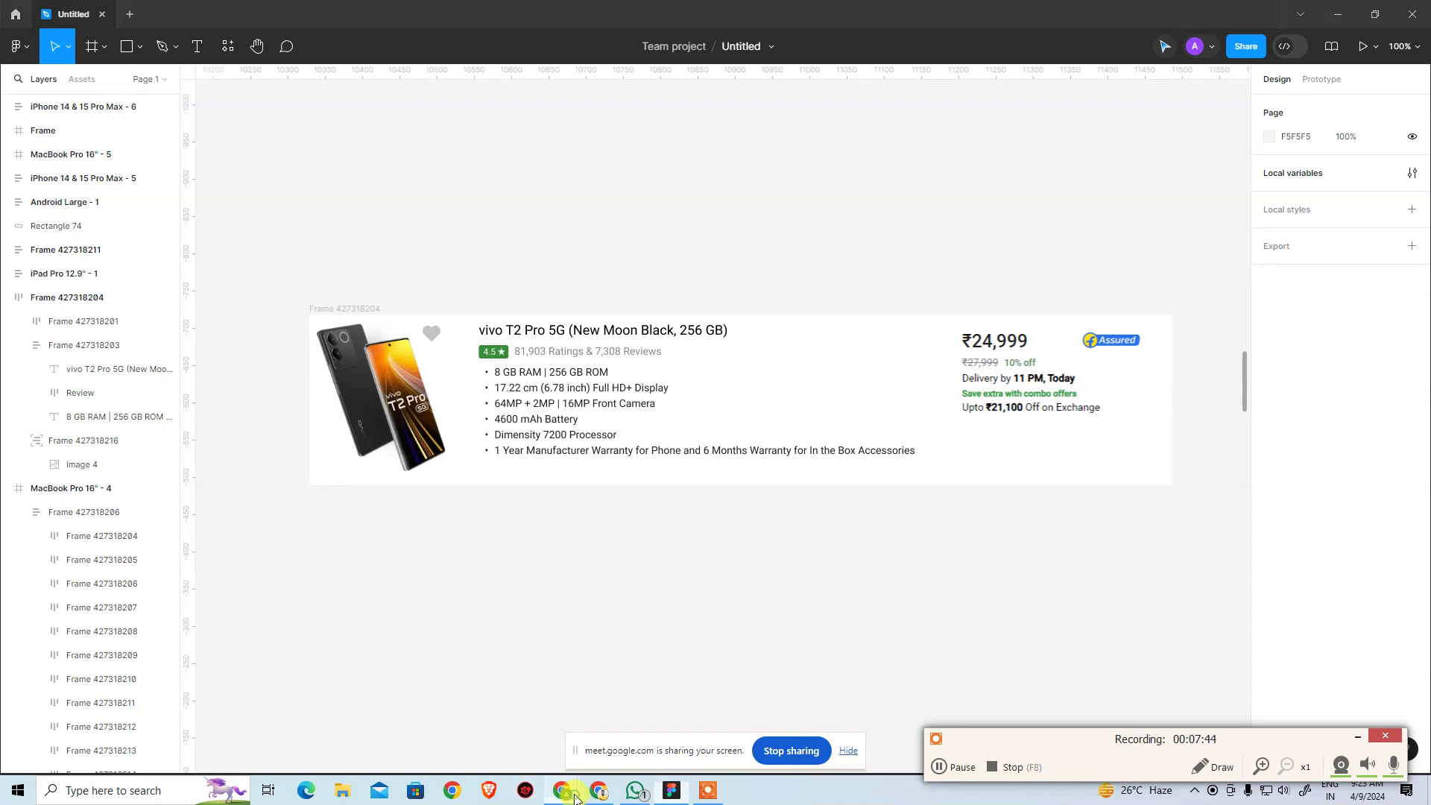
Switch to Flipkart in Chrome, shrink the window and examine how the iPhone 15 cards reflow at different widths, then maximize it
{"action": "mouse_move", "coordinate": [561, 790]}
{"action": "left_click", "coordinate": [498, 743]}
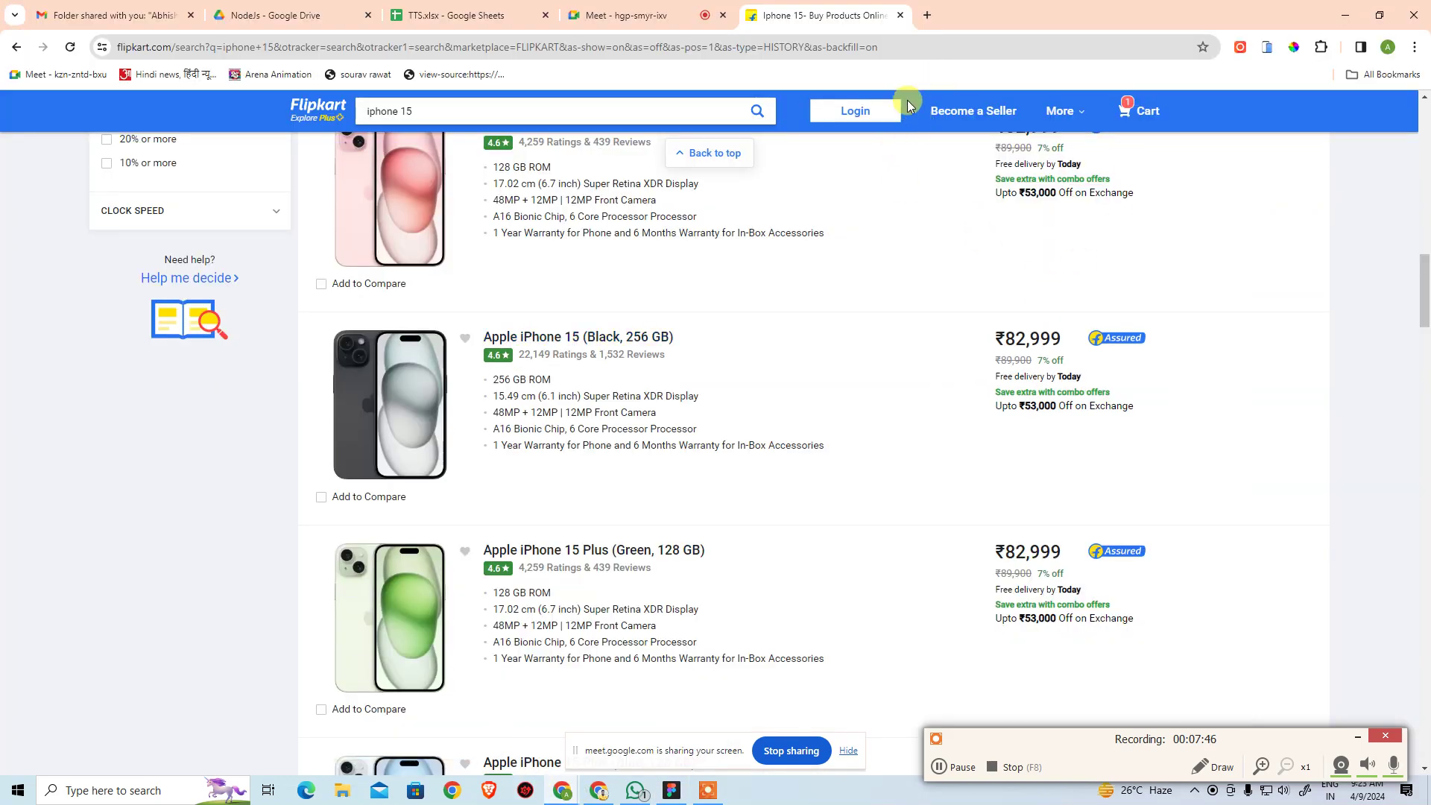
{"action": "scroll", "coordinate": [932, 294], "scroll_direction": "up", "scroll_amount": 20}
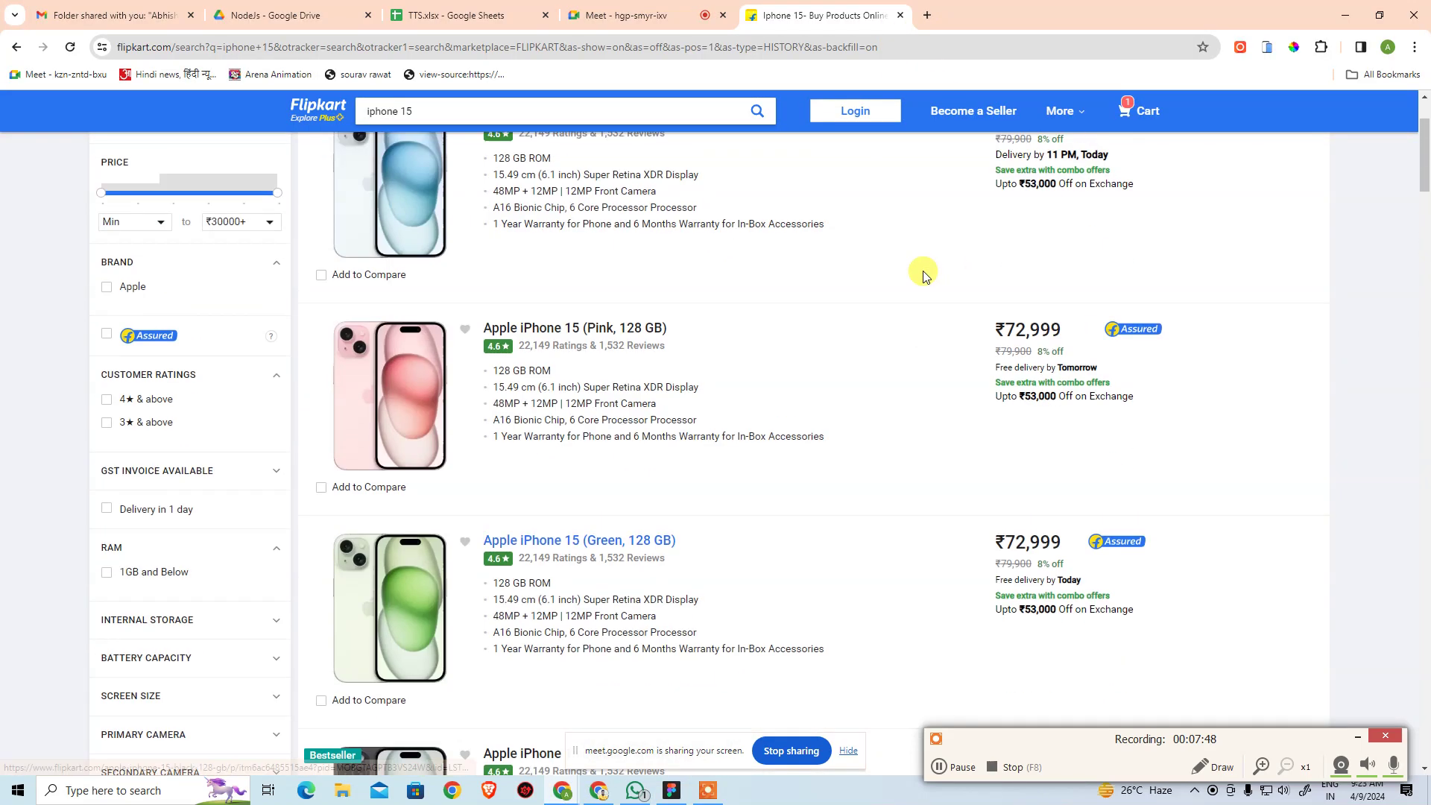
{"action": "left_click_drag", "start_coordinate": [1036, 19], "coordinate": [603, 51]}
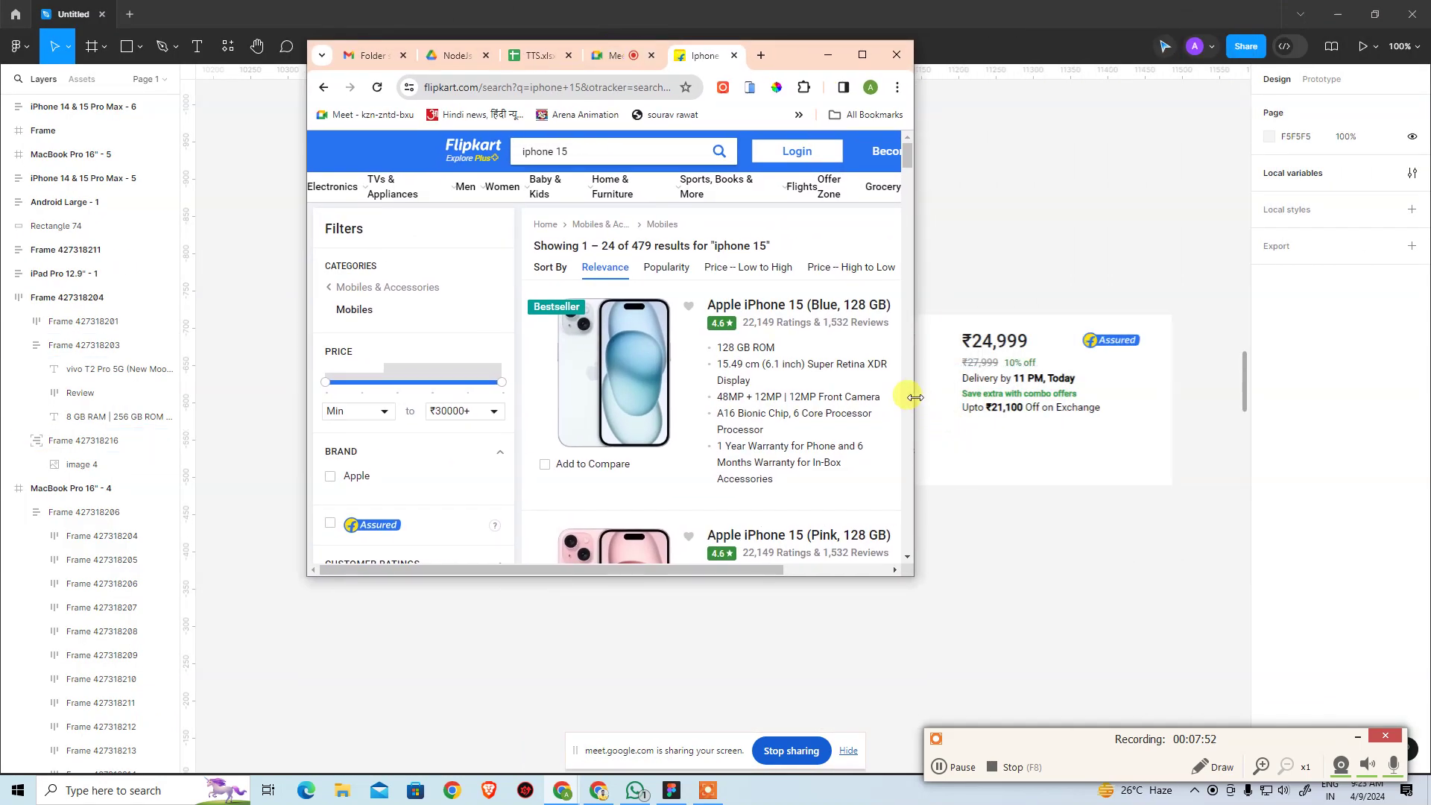
{"action": "left_click_drag", "start_coordinate": [915, 396], "coordinate": [954, 455]}
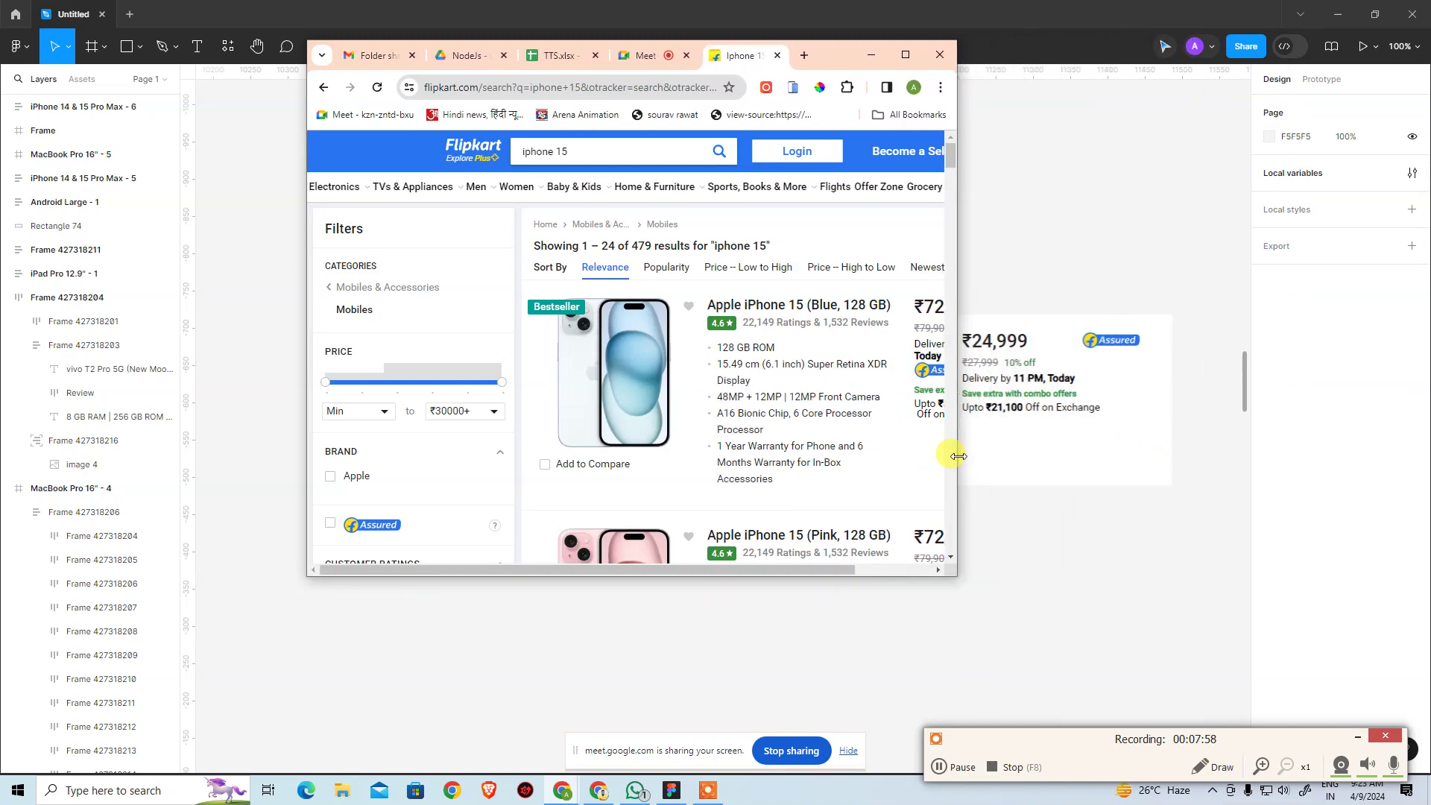
{"action": "scroll", "coordinate": [816, 430], "scroll_direction": "down", "scroll_amount": 3}
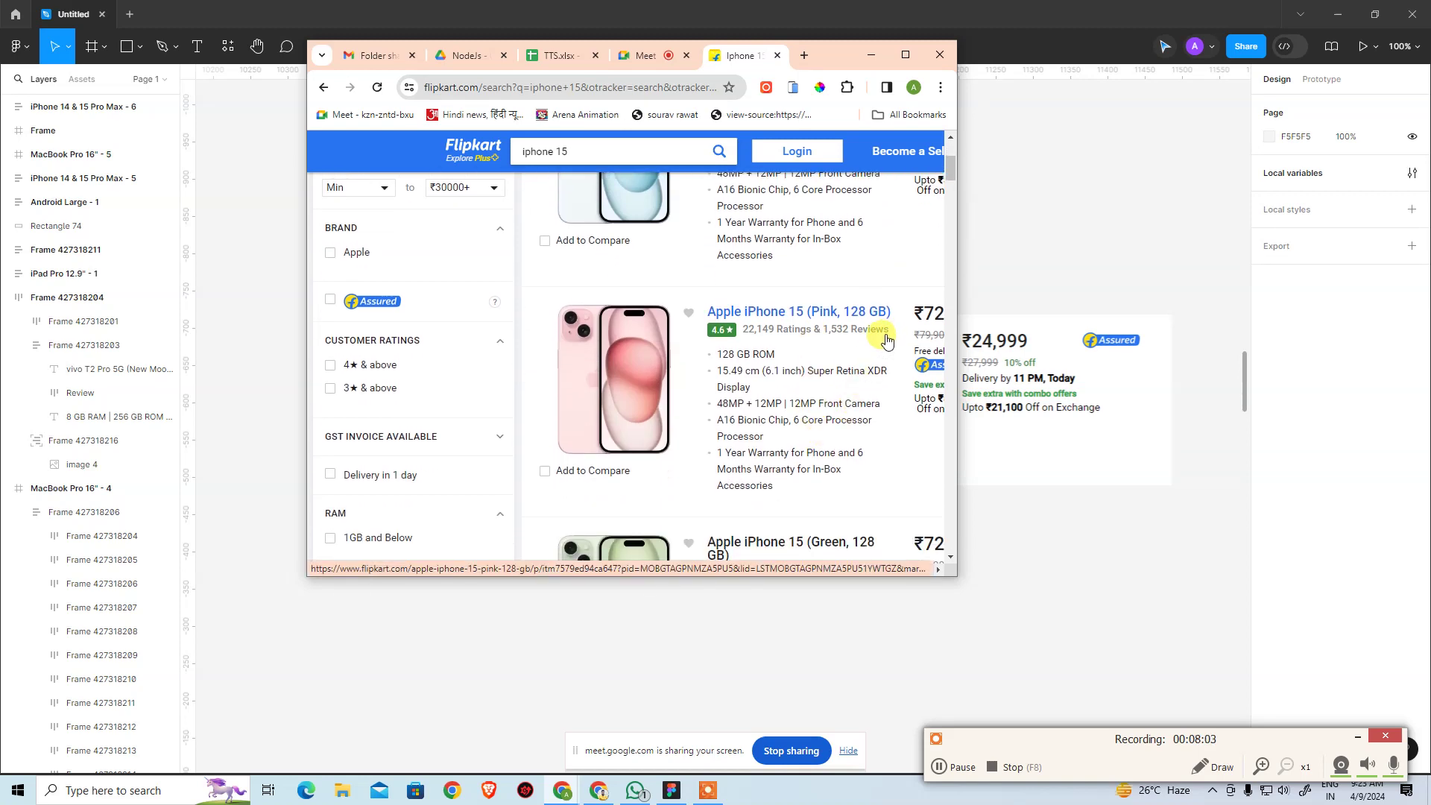
{"action": "left_click", "coordinate": [905, 54]}
Switch back to Figma, try narrowing the product details frame, and undo that resize
{"action": "key", "text": "alt+Tab"}
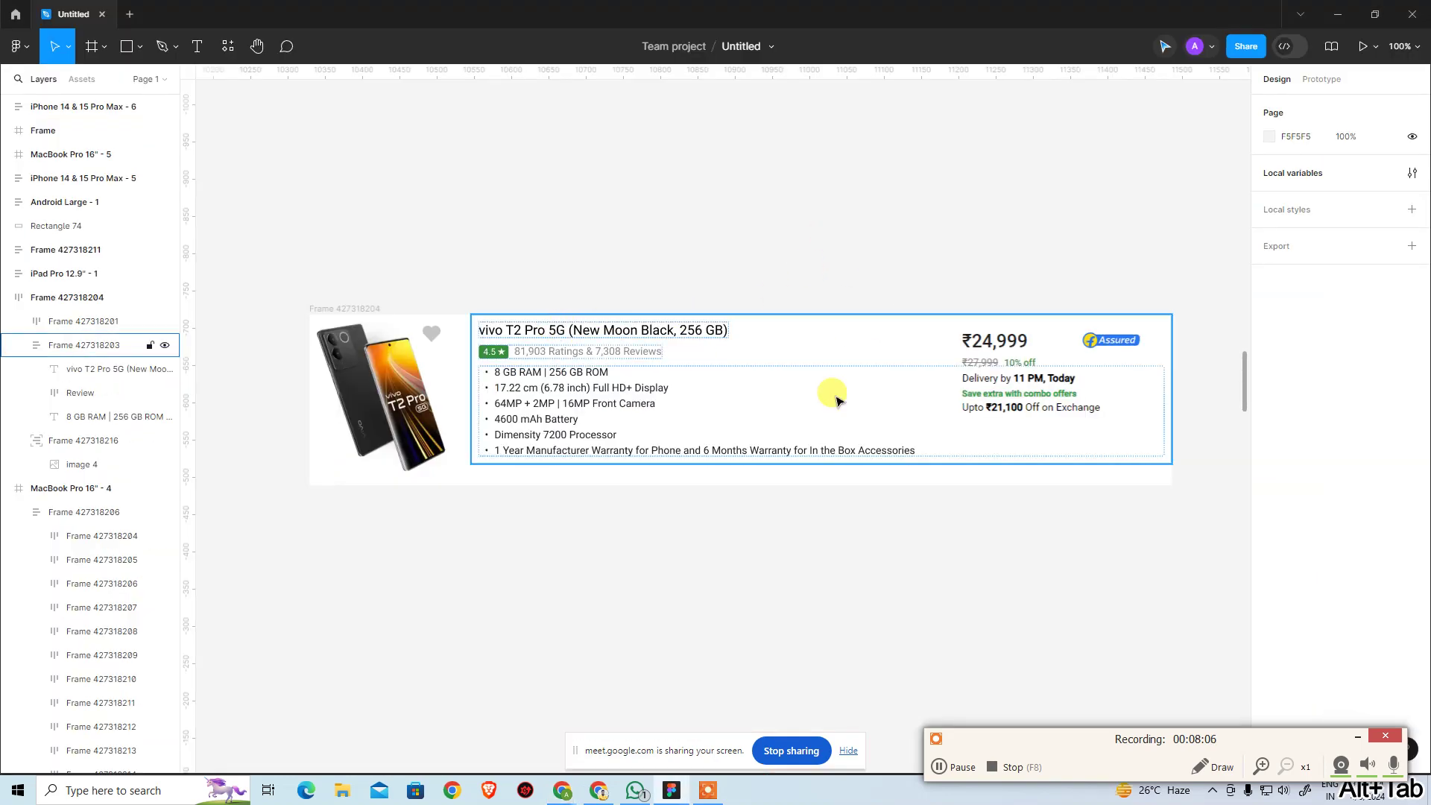
{"action": "left_click", "coordinate": [969, 382]}
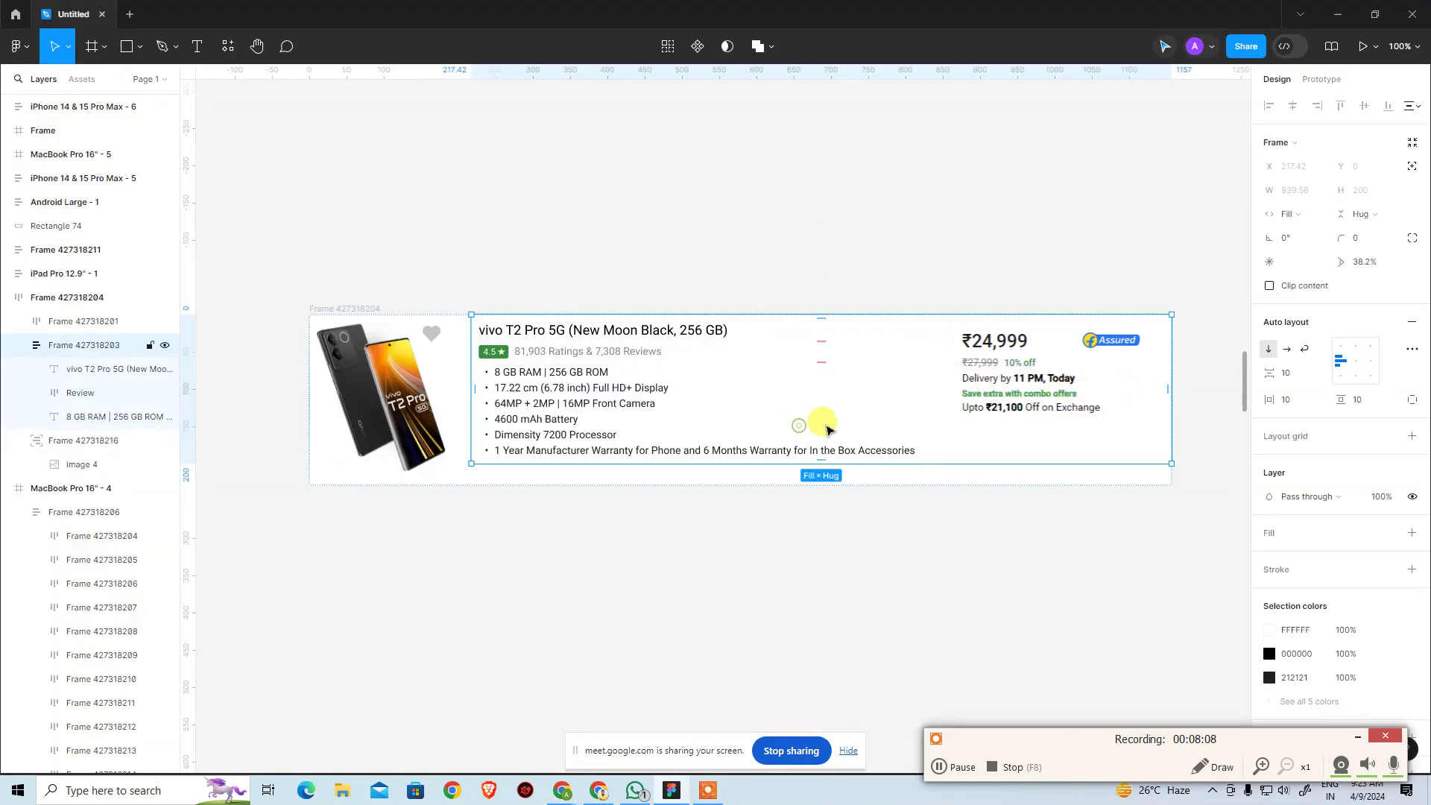
{"action": "left_click", "coordinate": [503, 515]}
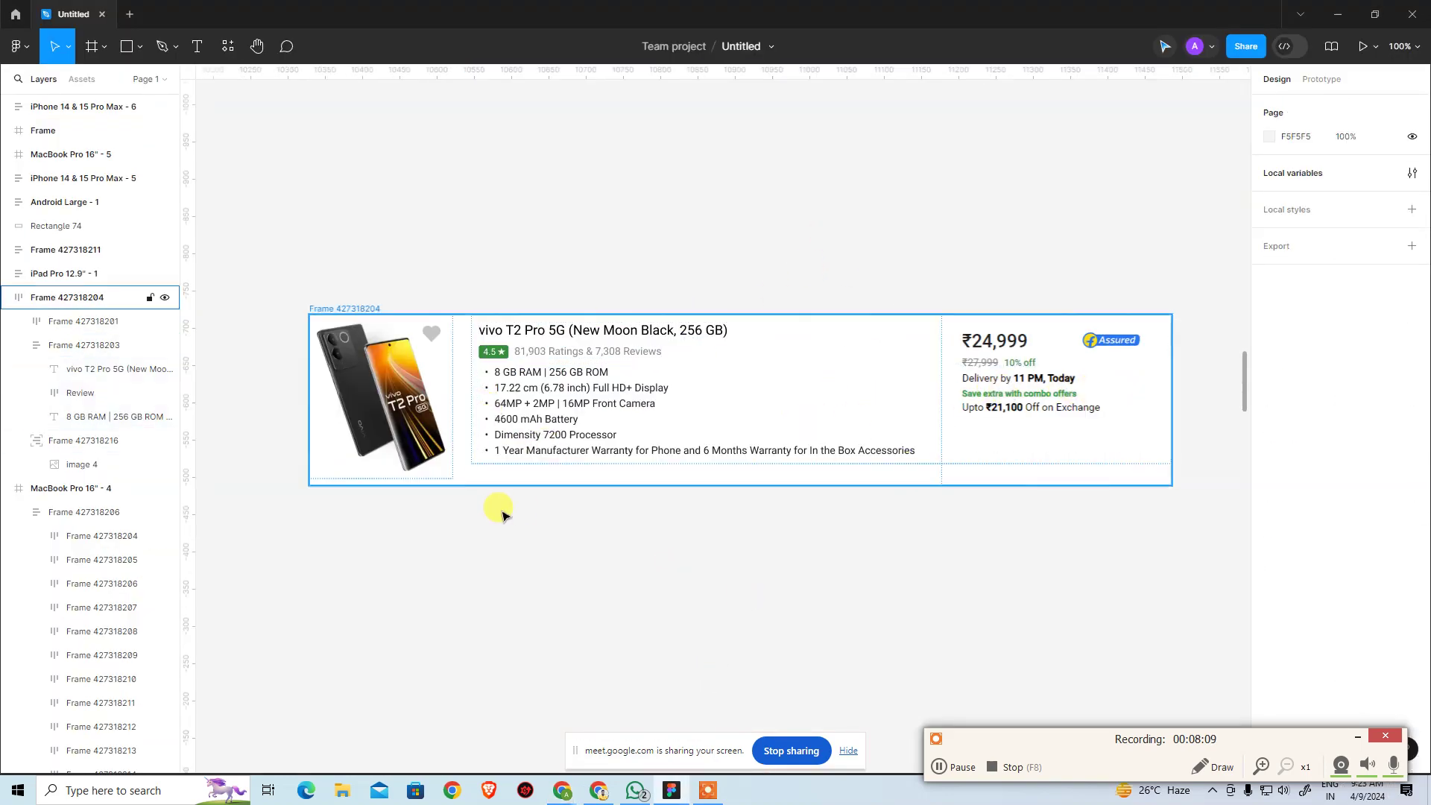
{"action": "left_click", "coordinate": [104, 345]}
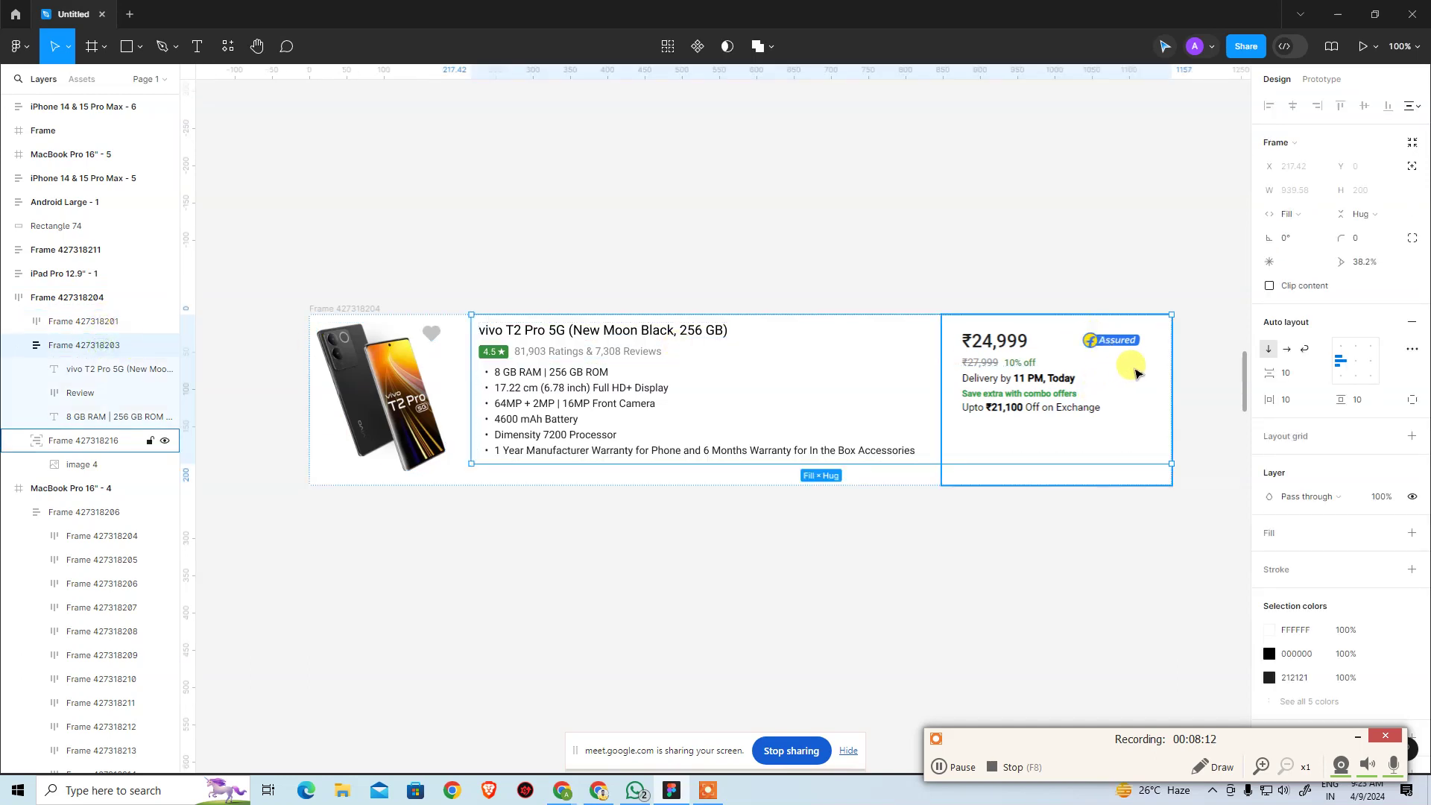
{"action": "left_click_drag", "start_coordinate": [1176, 374], "coordinate": [647, 343]}
{"action": "key", "text": "ctrl+z"}
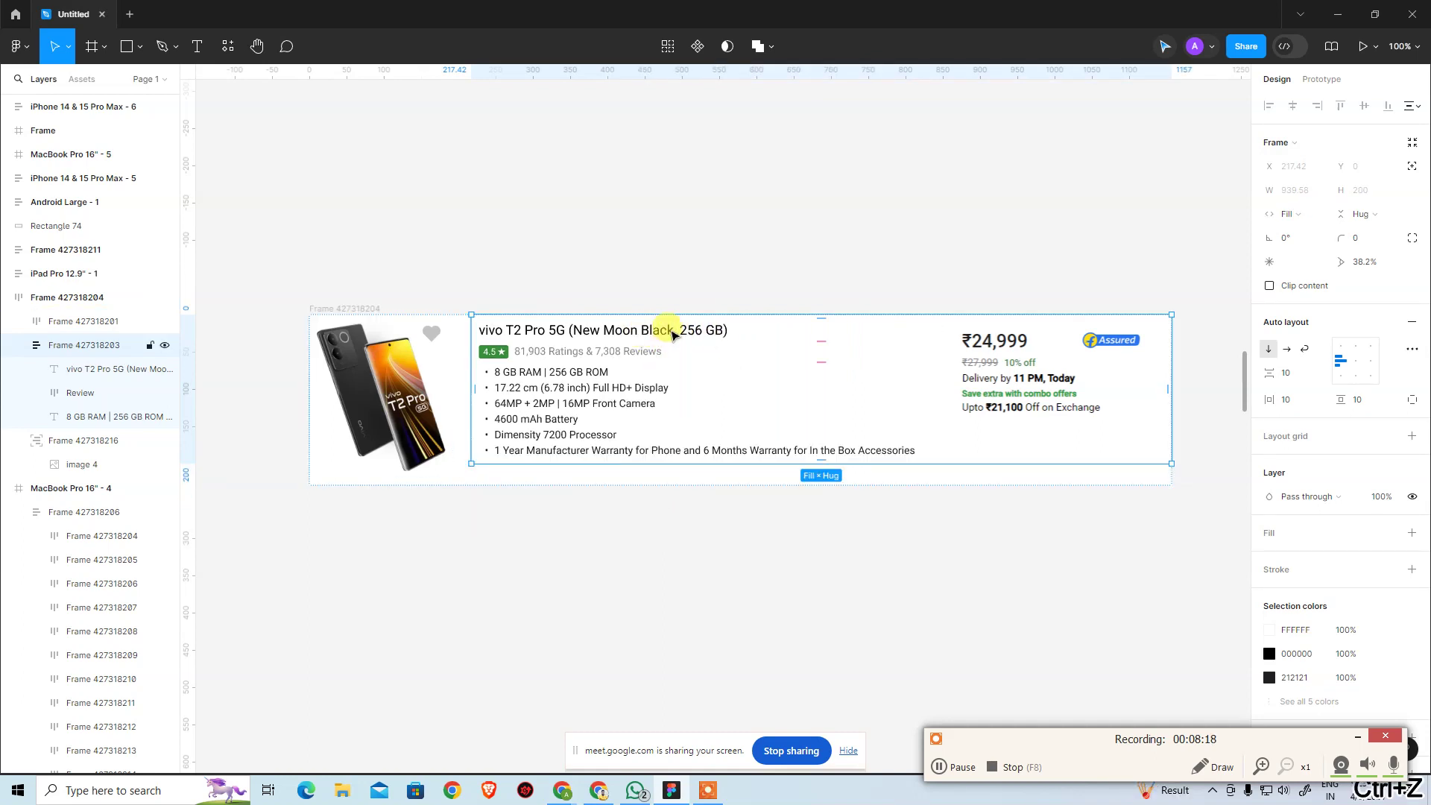
Set the product title text's horizontal resizing to Fill container, undoing and reapplying it once to compare
{"action": "left_click", "coordinate": [653, 329]}
{"action": "left_click", "coordinate": [1293, 190]}
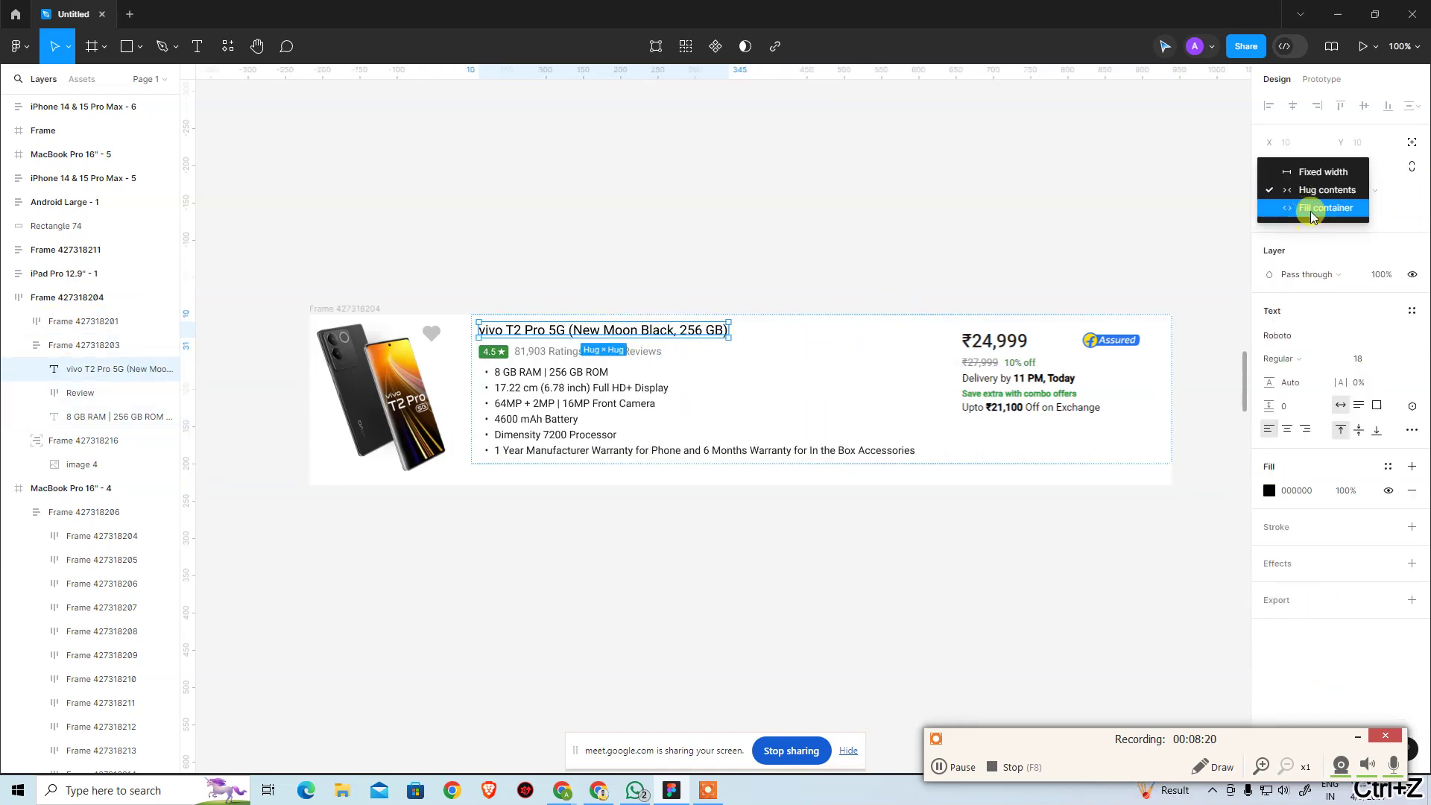
{"action": "left_click", "coordinate": [1305, 211]}
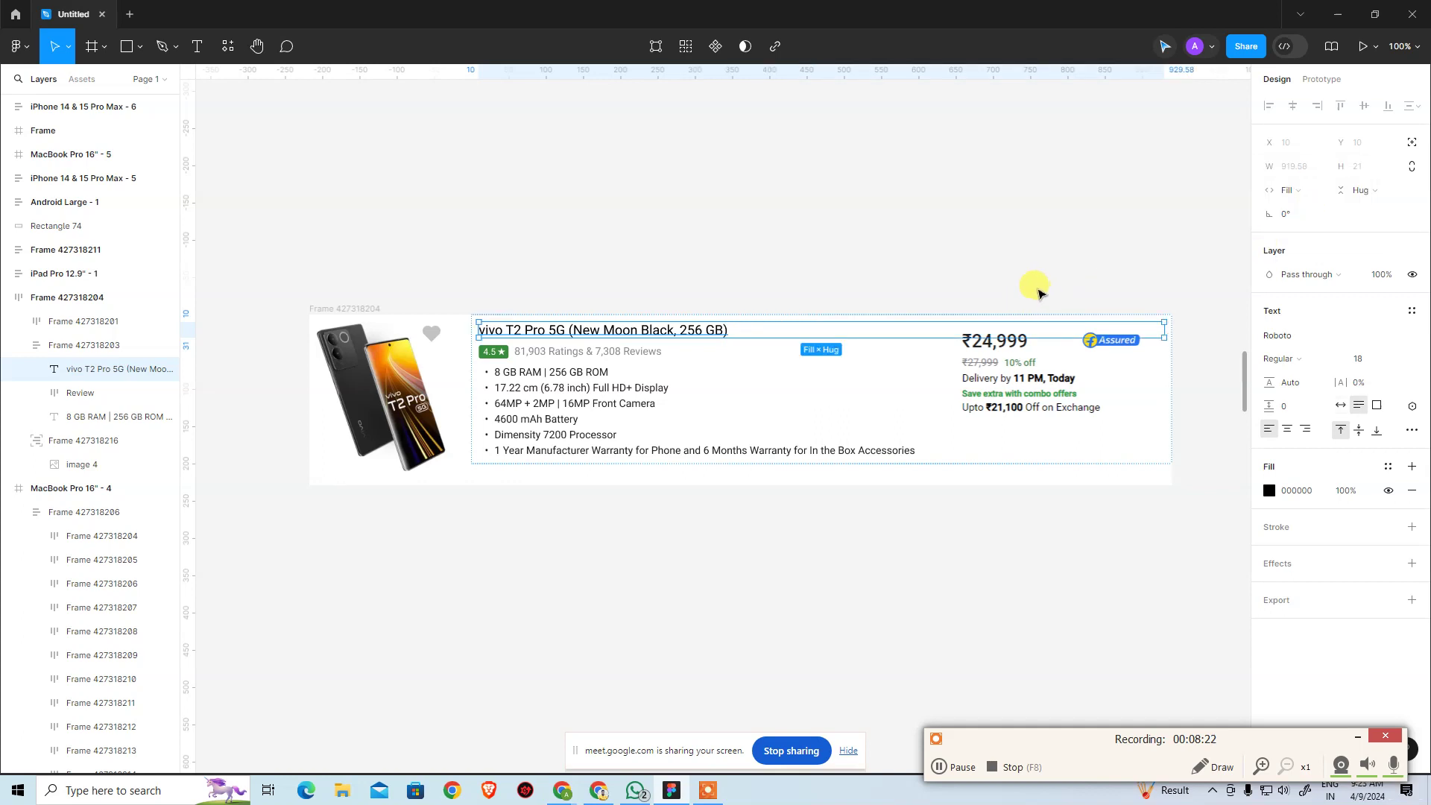
{"action": "key", "text": "ctrl+z"}
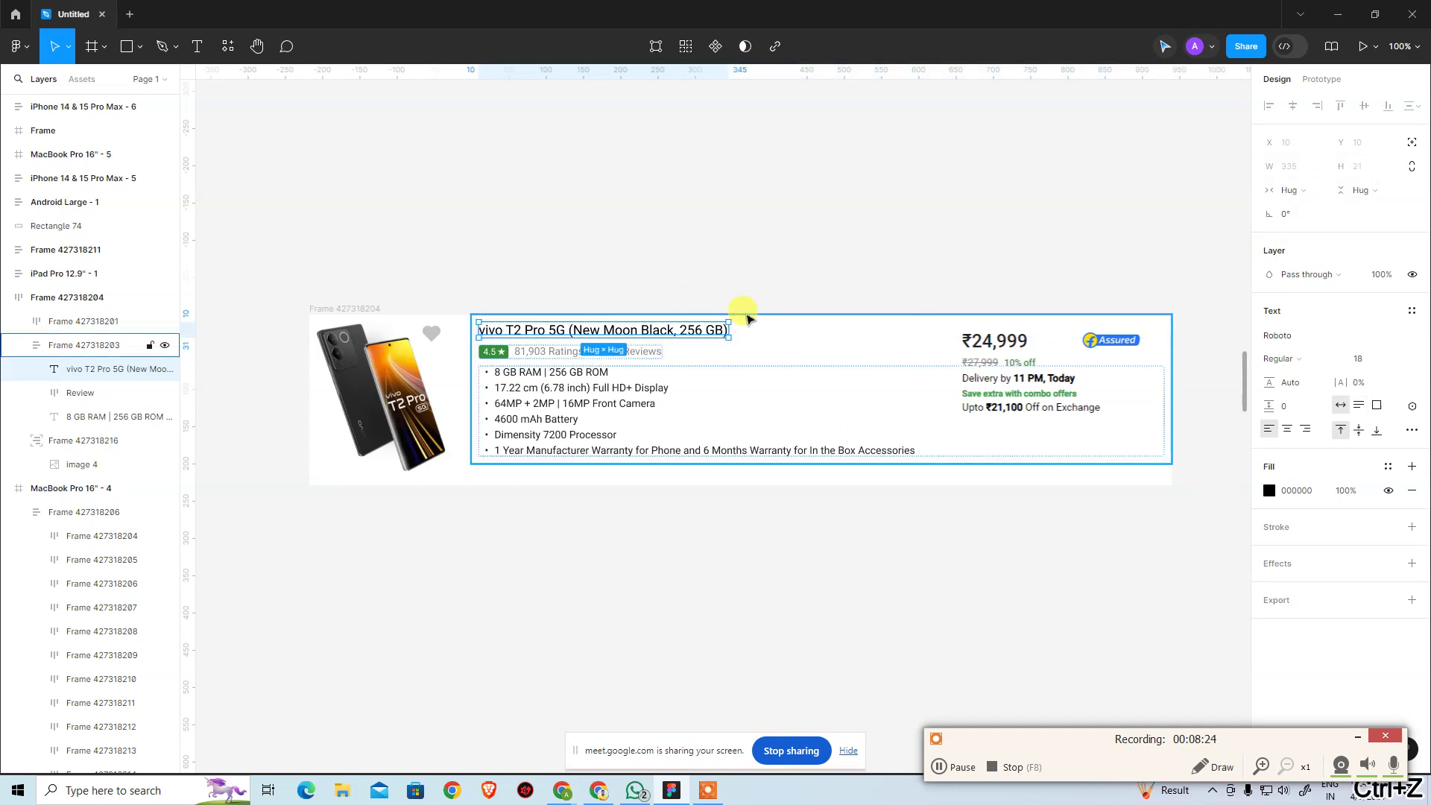
{"action": "left_click", "coordinate": [1289, 190]}
{"action": "left_click", "coordinate": [1294, 208]}
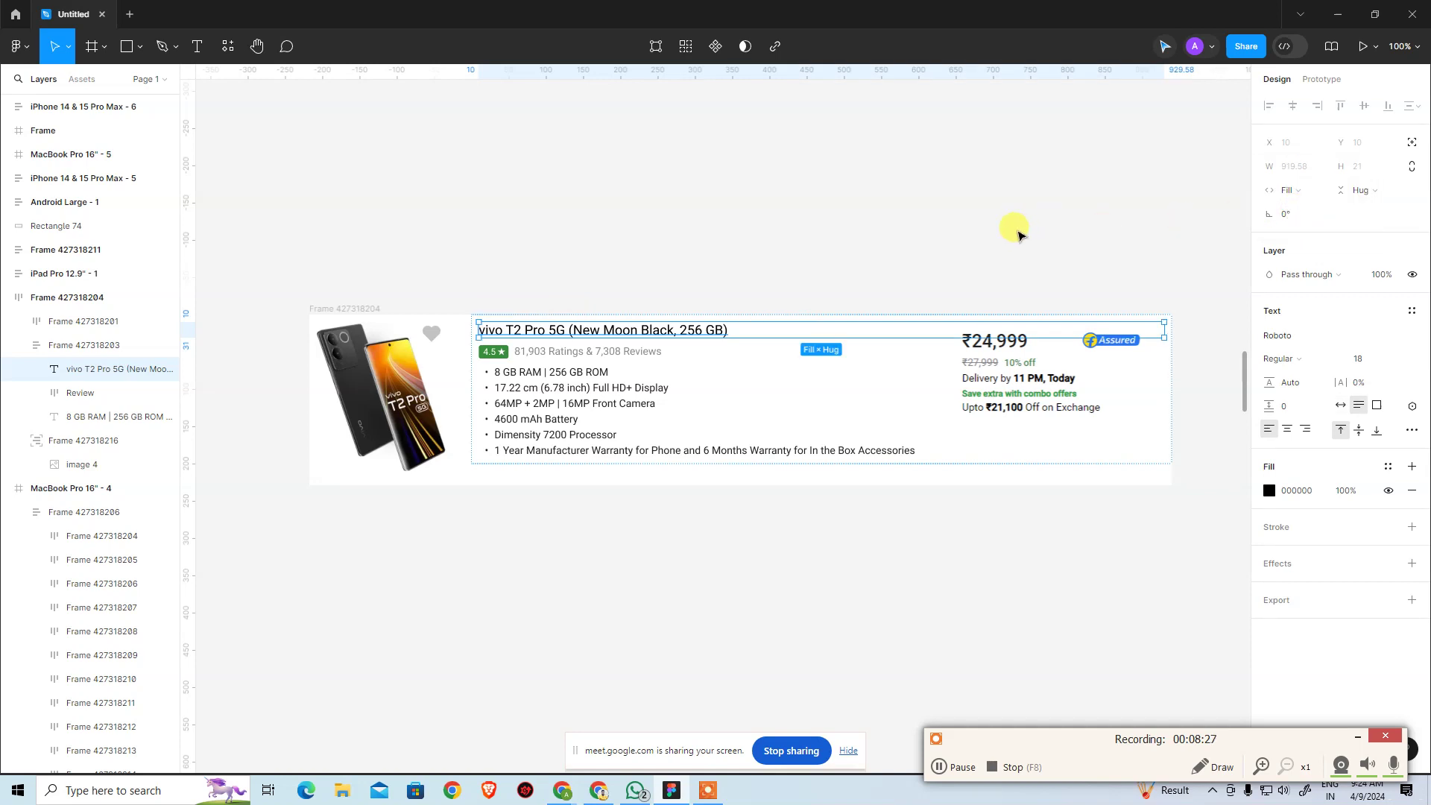
{"action": "left_click", "coordinate": [1009, 229]}
Narrow the product details frame to 256 to check the text wrapping, and widen it to 609
{"action": "left_click", "coordinate": [737, 389]}
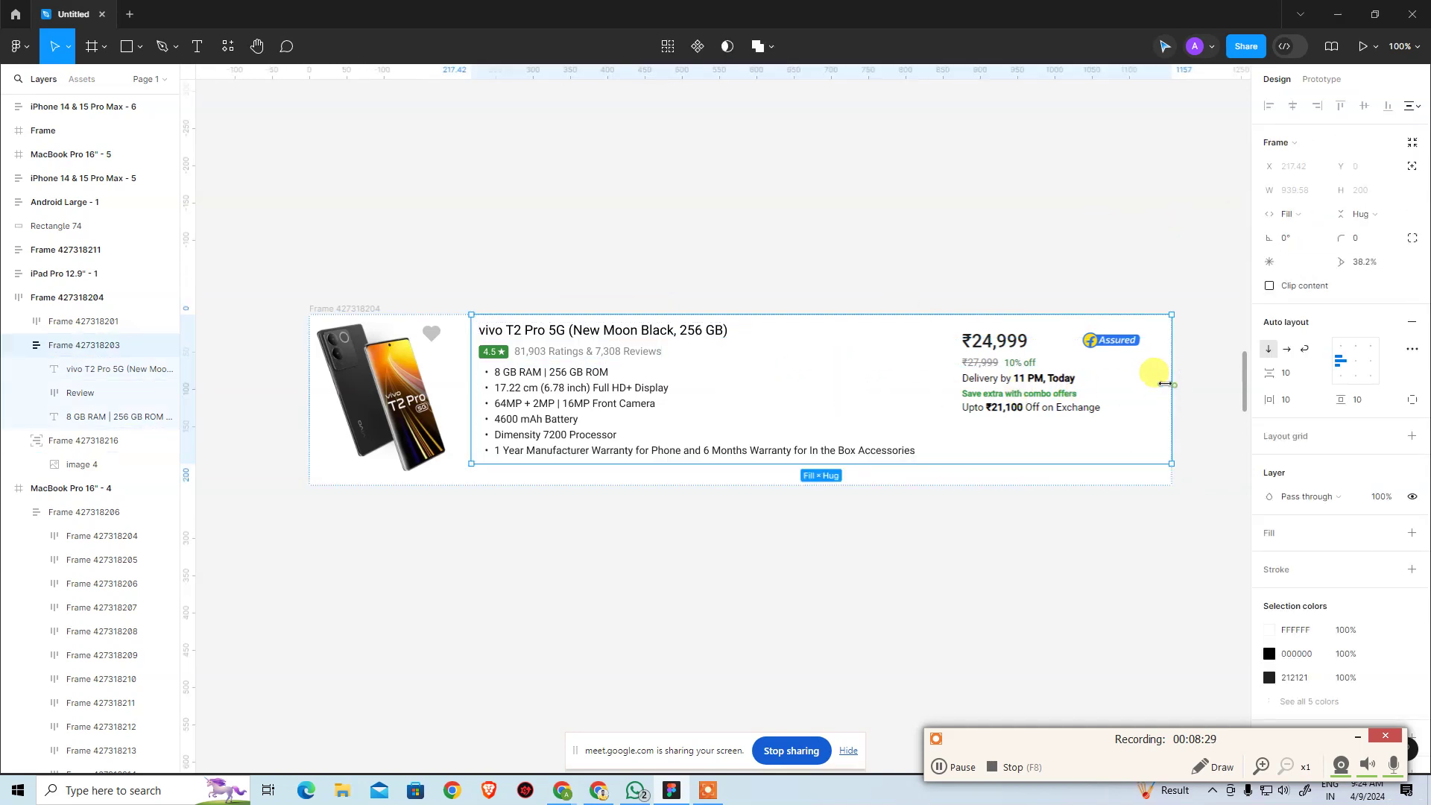
{"action": "left_click_drag", "start_coordinate": [1165, 383], "coordinate": [661, 373]}
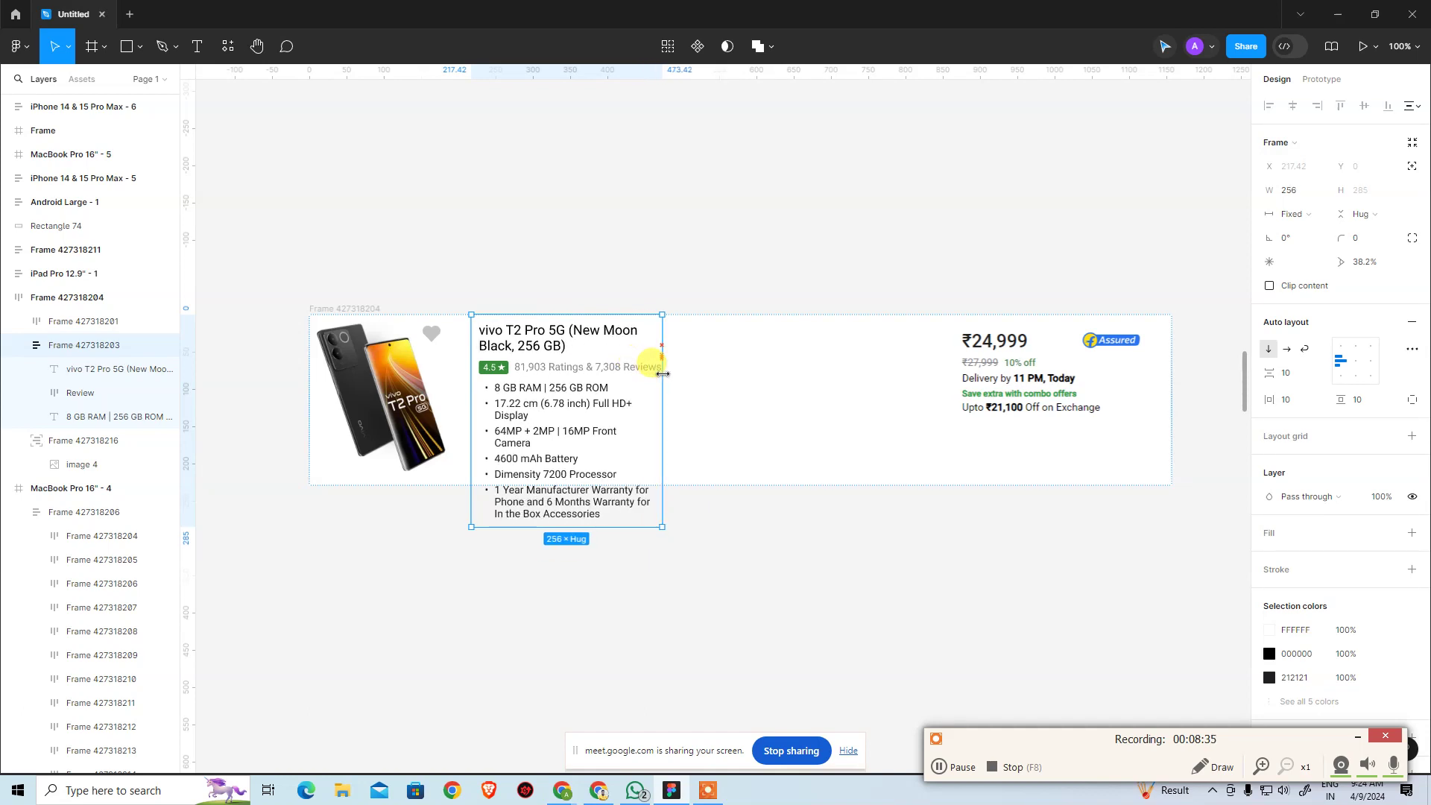
{"action": "mouse_move", "coordinate": [669, 373]}
{"action": "left_mouse_down"}
{"action": "mouse_move", "coordinate": [728, 369]}
{"action": "mouse_move", "coordinate": [661, 387]}
{"action": "left_mouse_up"}
{"action": "left_click_drag", "start_coordinate": [661, 387], "coordinate": [925, 408]}
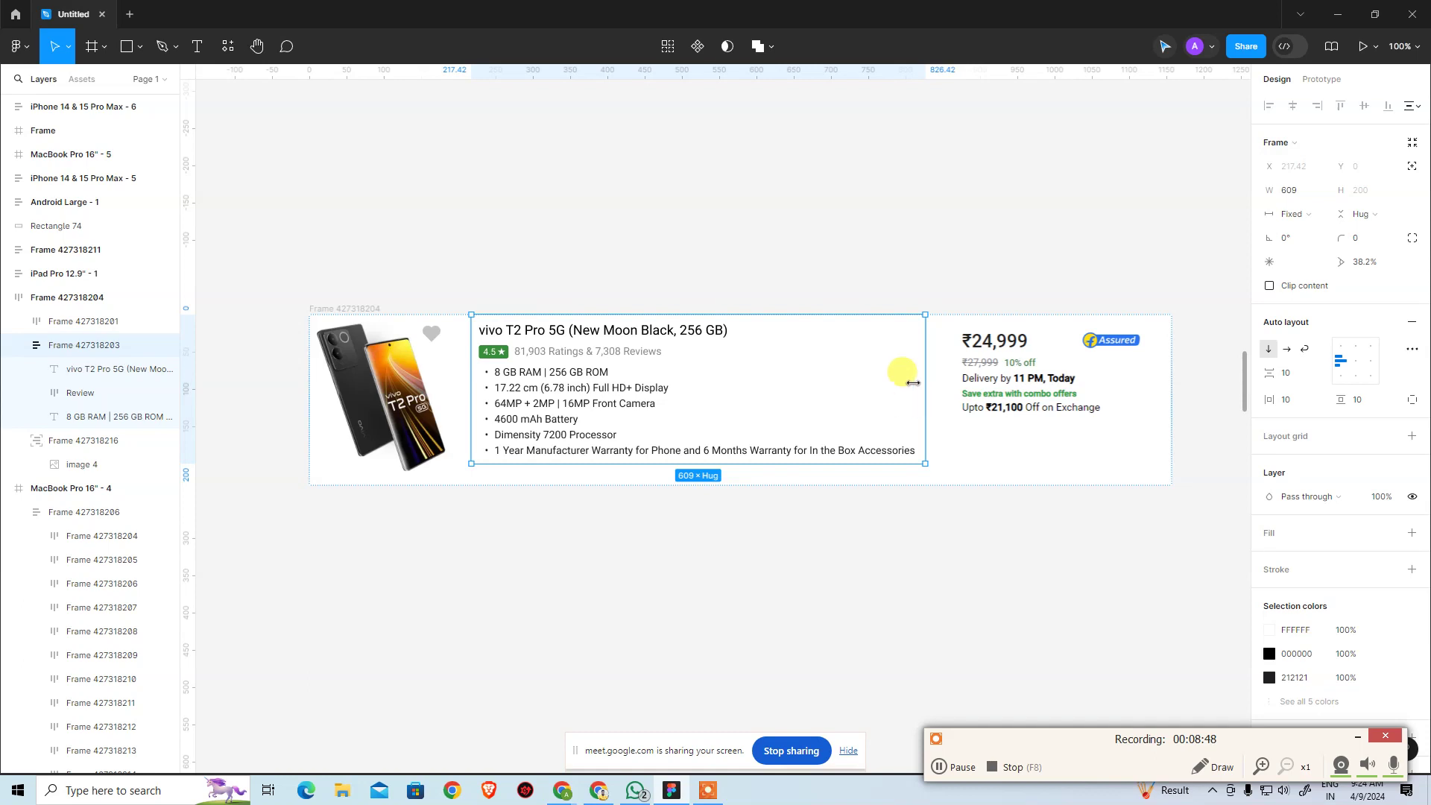
{"action": "left_click", "coordinate": [914, 217]}
Add a minimum width of 256 to the product details frame
{"action": "left_click", "coordinate": [700, 391]}
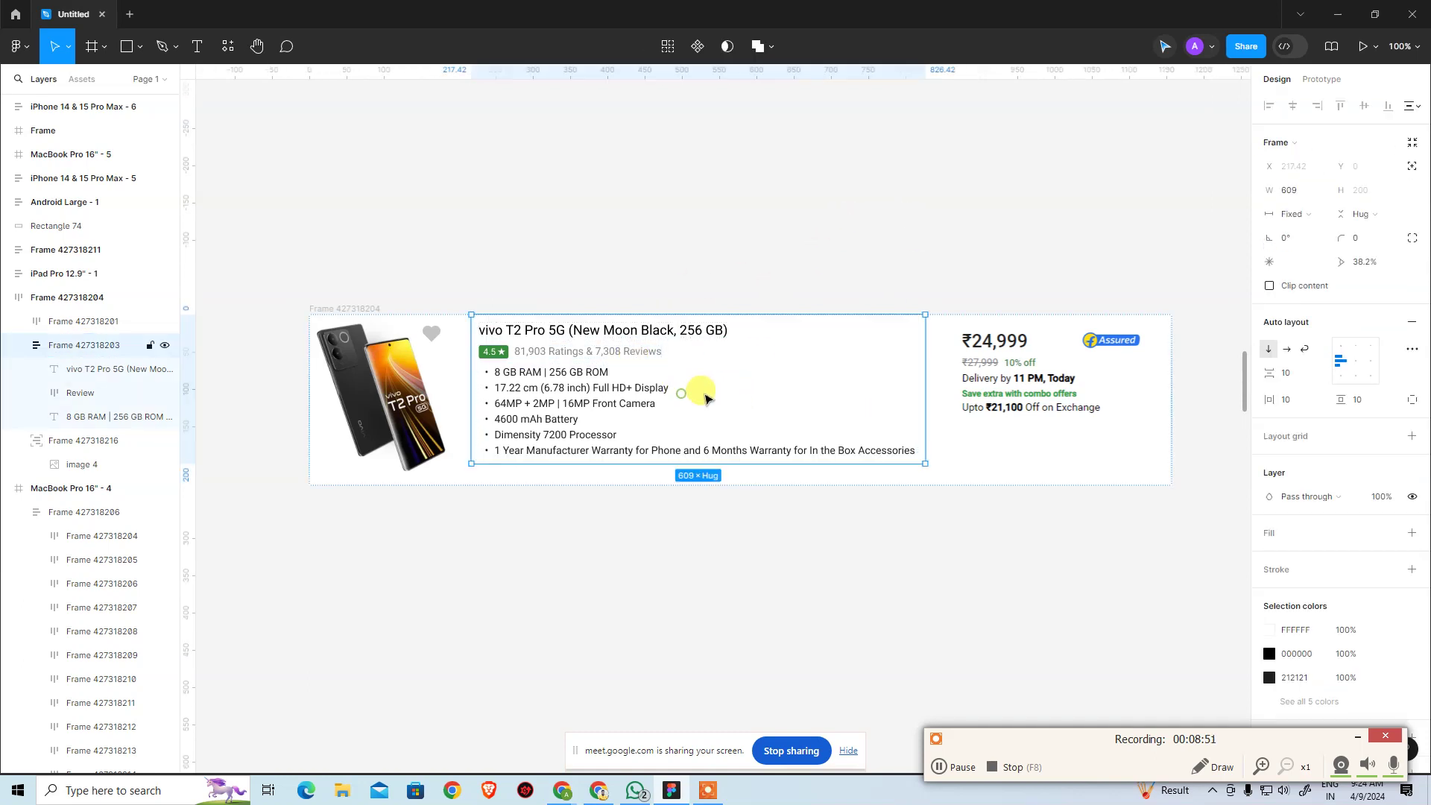
{"action": "left_click", "coordinate": [1320, 192]}
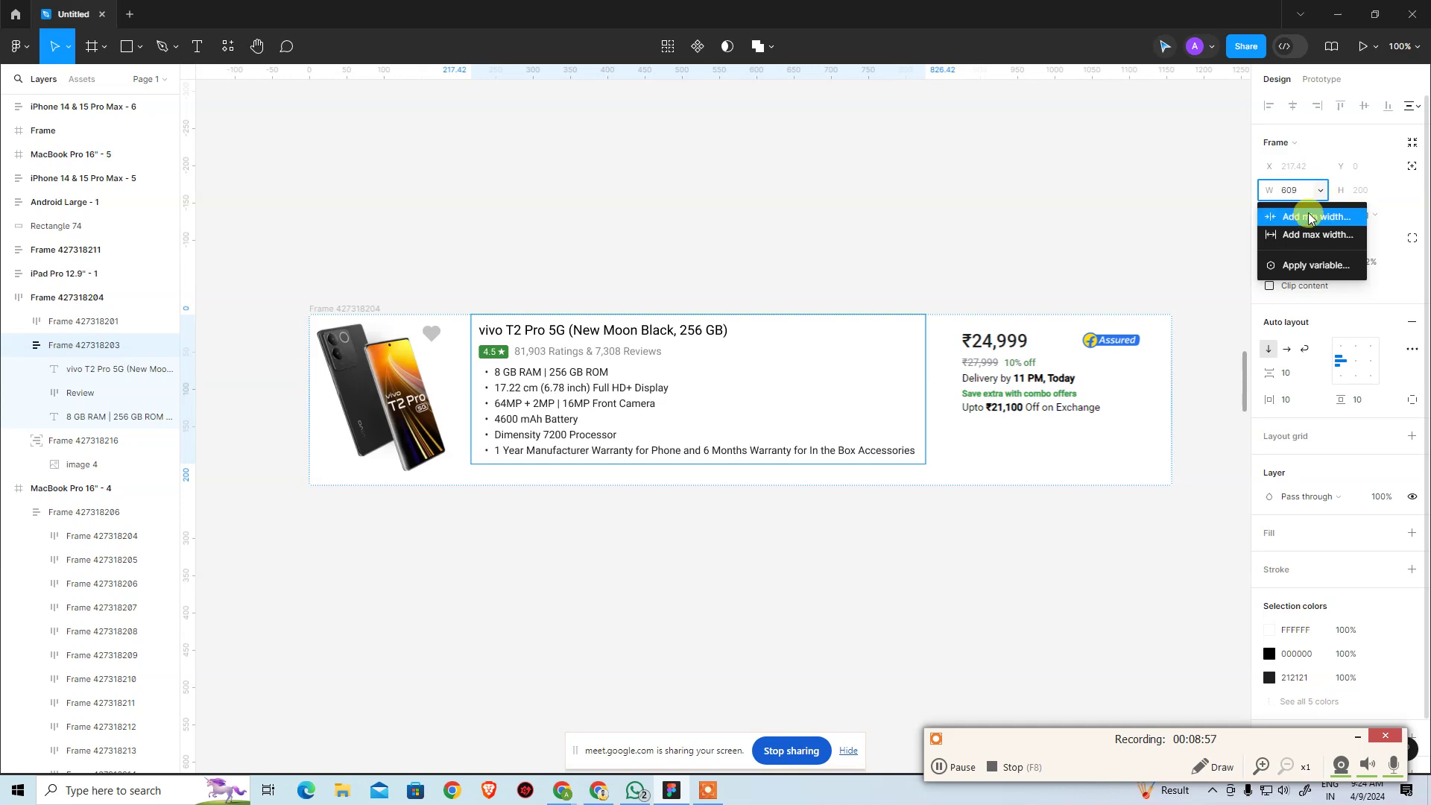
{"action": "left_click", "coordinate": [1312, 217]}
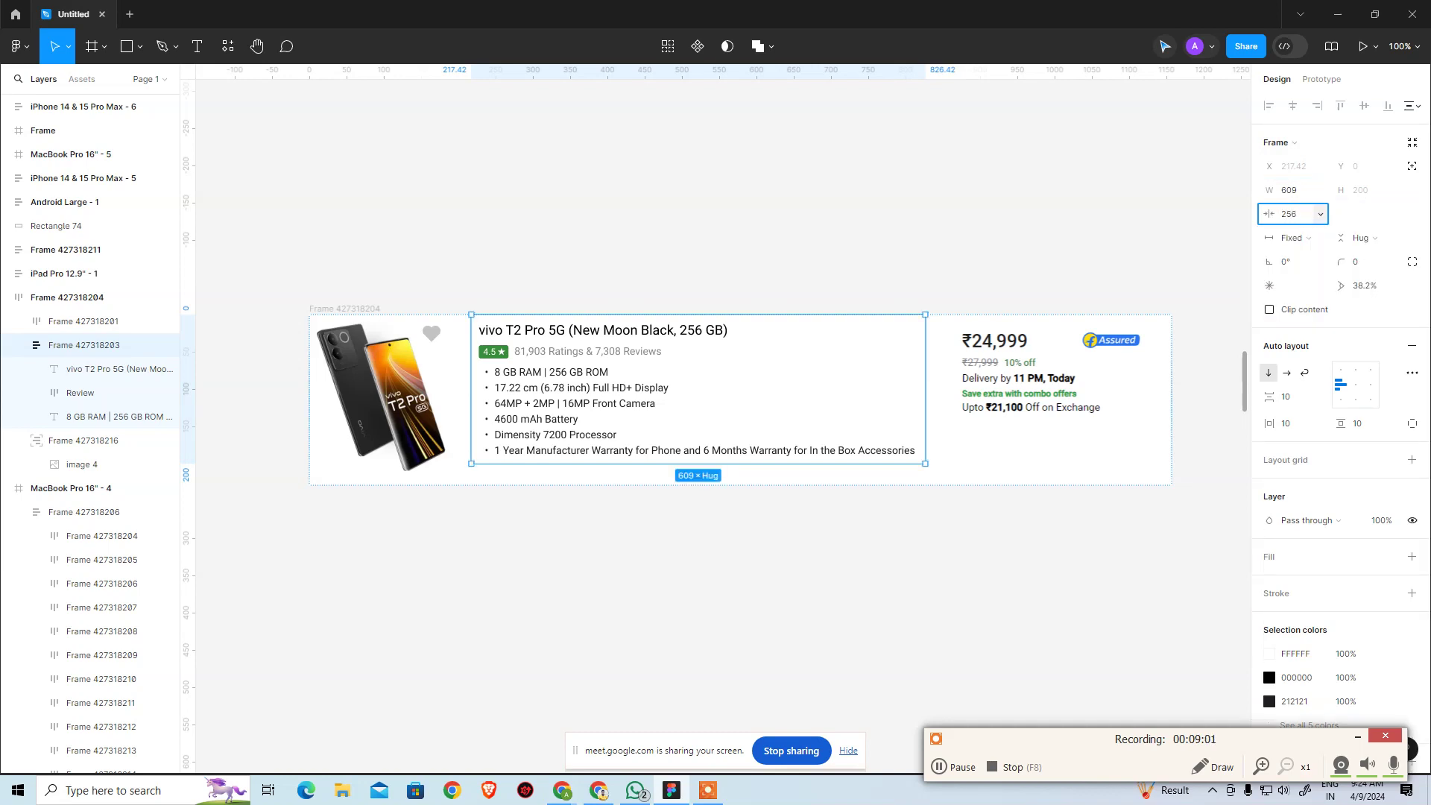
{"action": "key", "text": "Return"}
{"action": "left_click", "coordinate": [707, 225]}
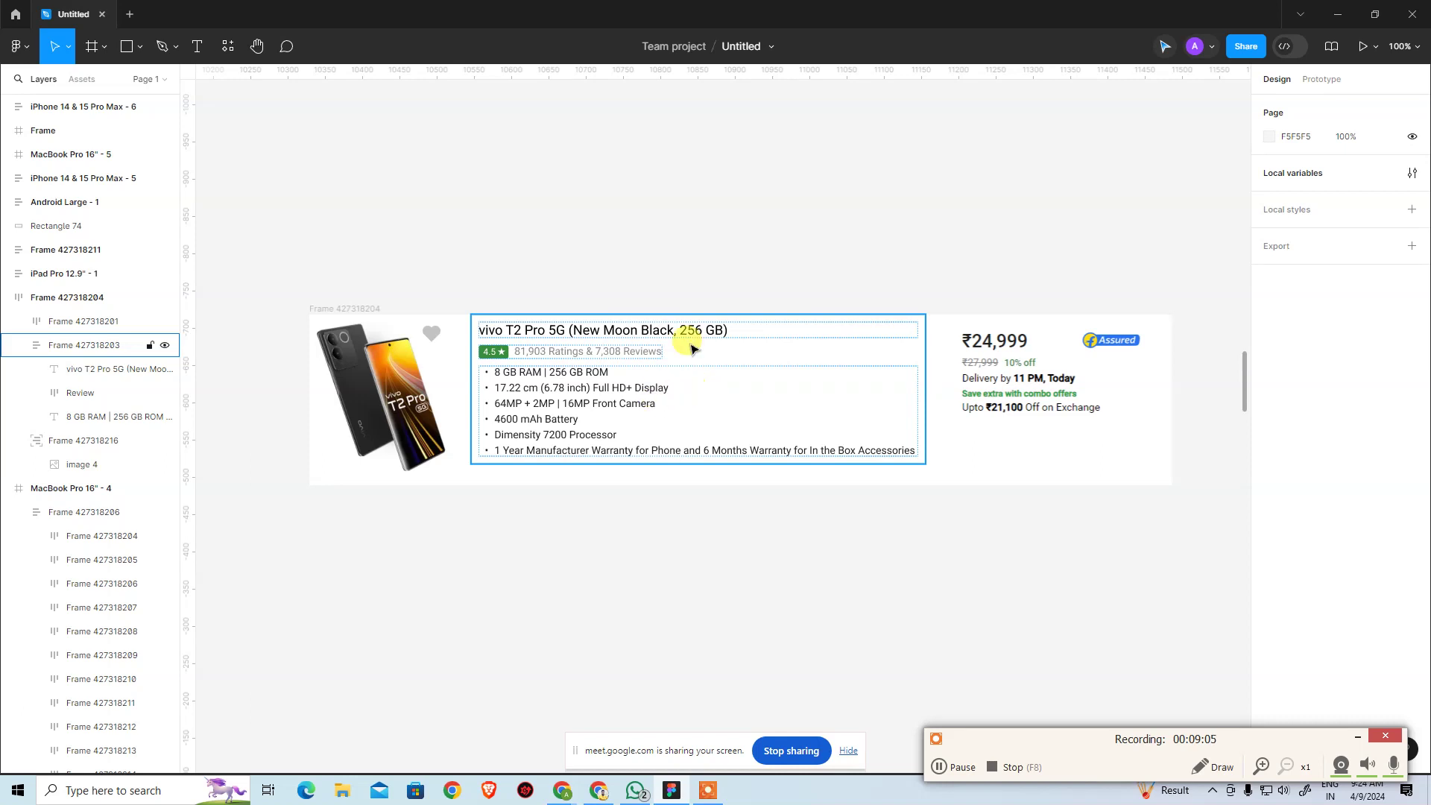
Add a maximum width of 609 to the product details frame
{"action": "left_click", "coordinate": [678, 386]}
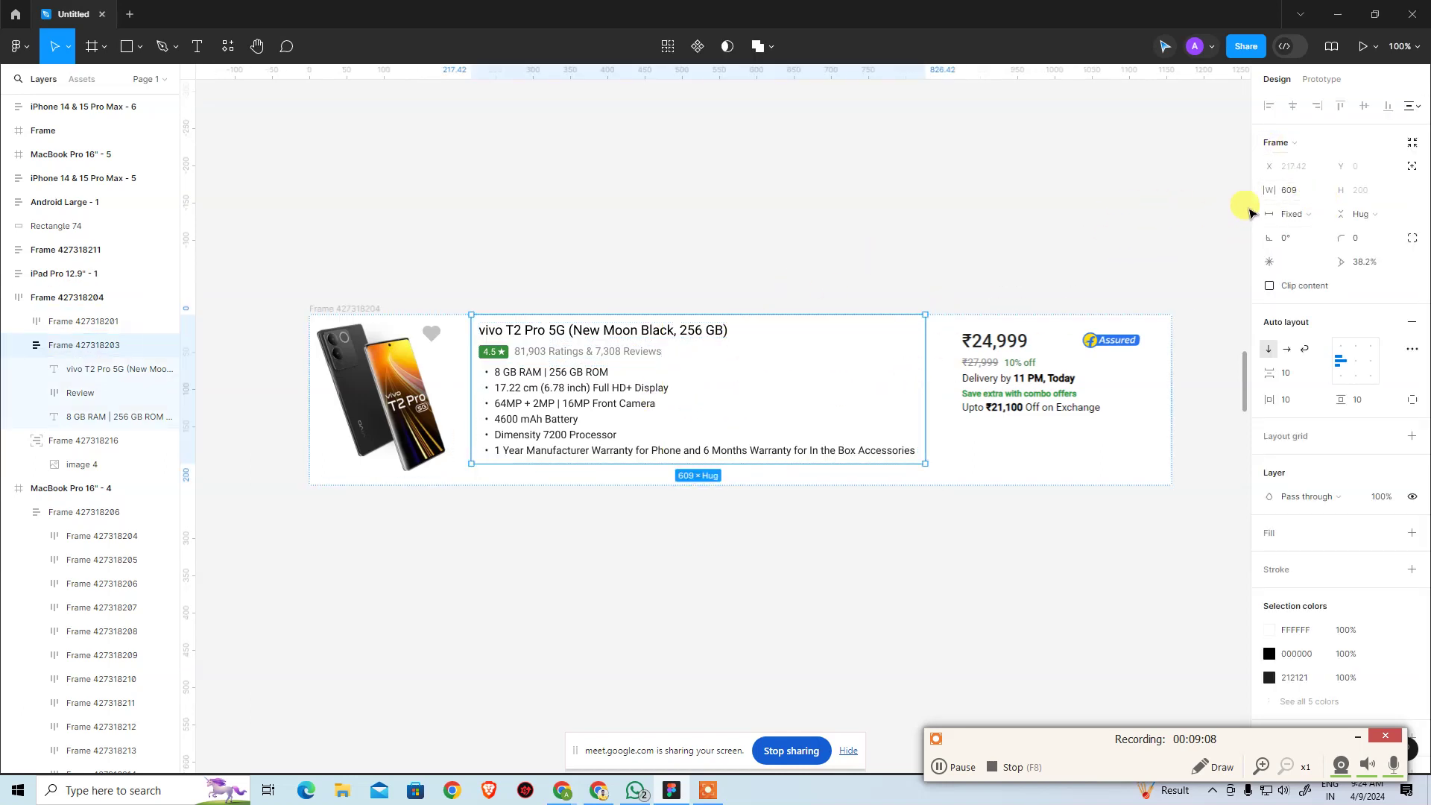
{"action": "left_click", "coordinate": [1319, 190]}
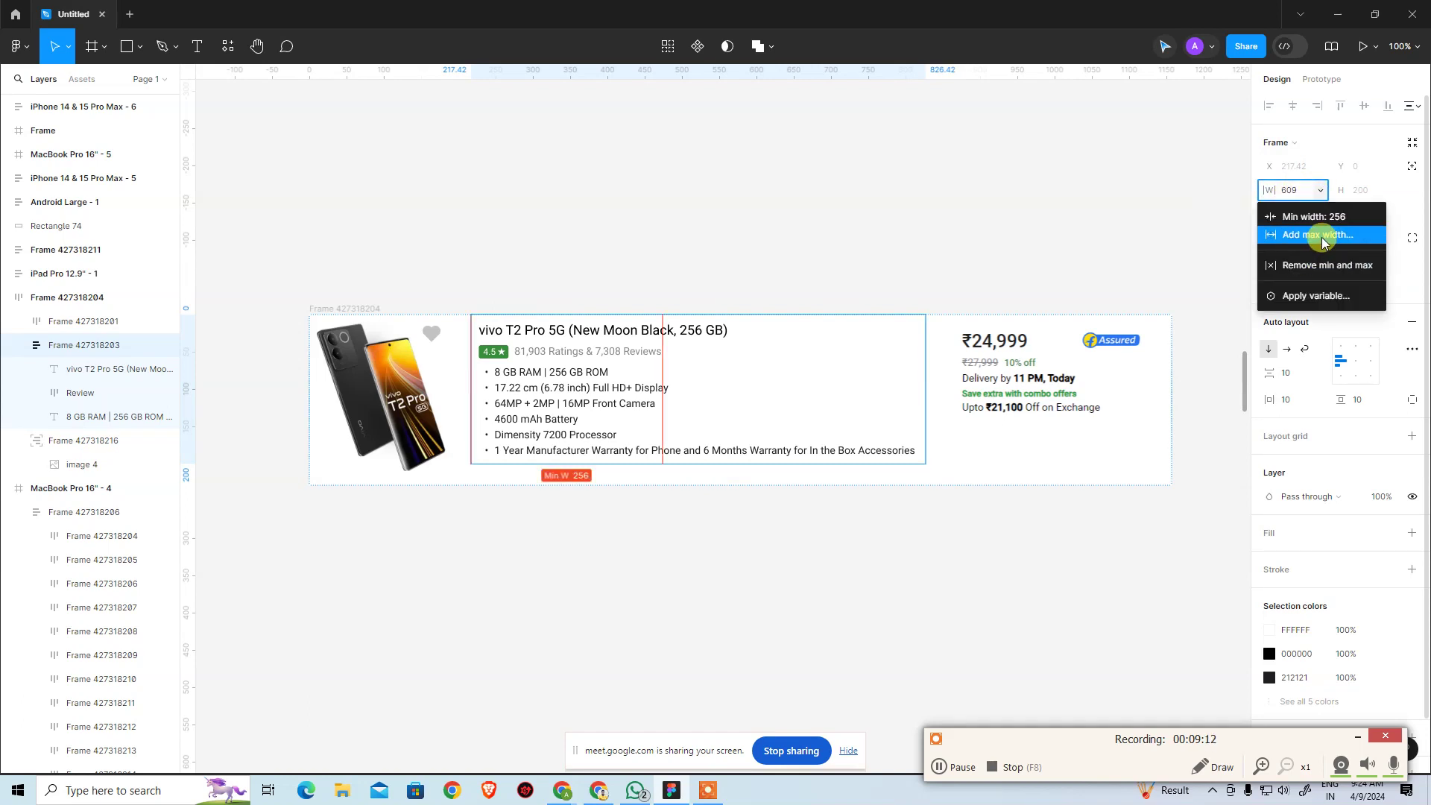
{"action": "left_click", "coordinate": [1321, 235]}
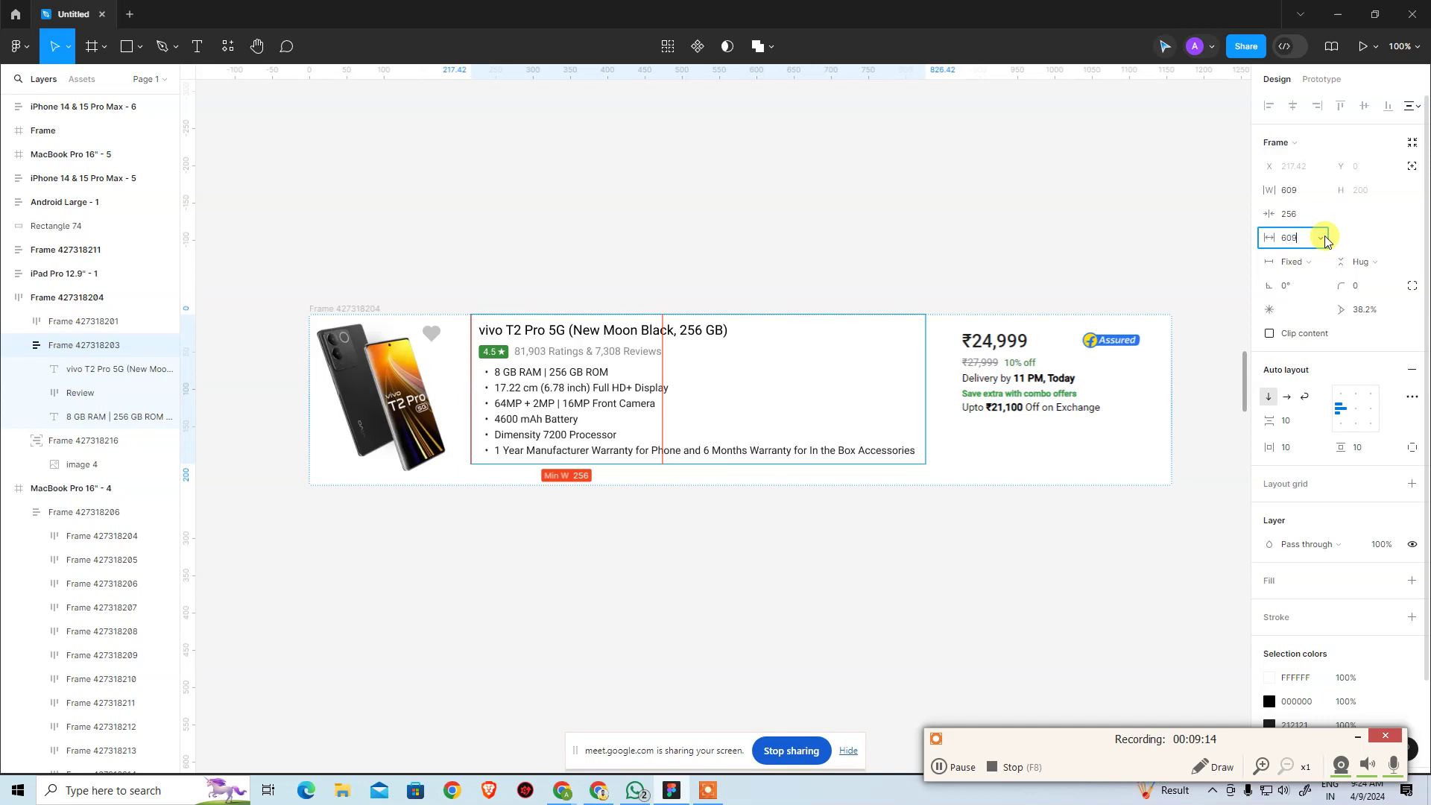
{"action": "left_click", "coordinate": [945, 194]}
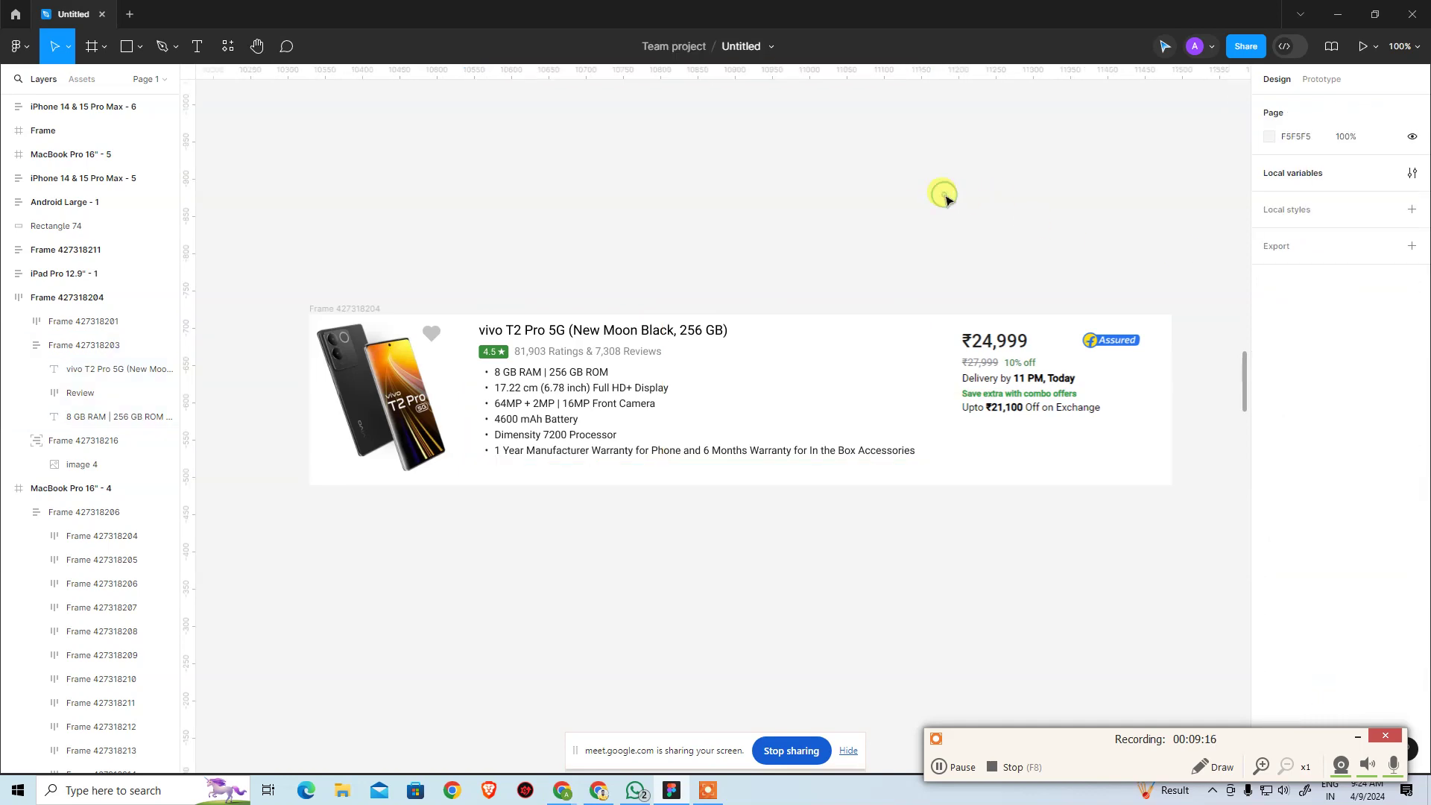
Change the product details frame's minimum width to 300
{"action": "left_click", "coordinate": [575, 449]}
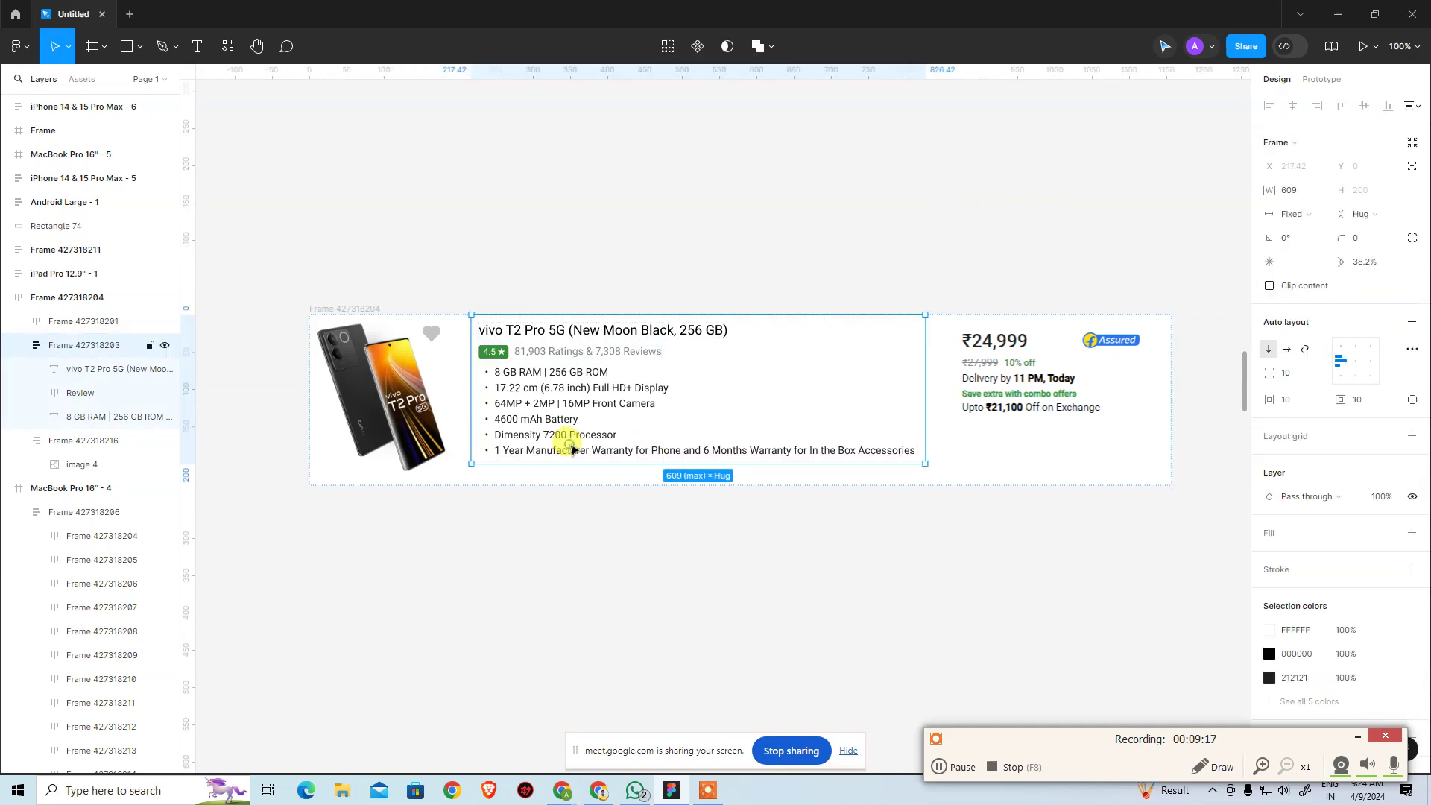
{"action": "left_click", "coordinate": [1320, 195]}
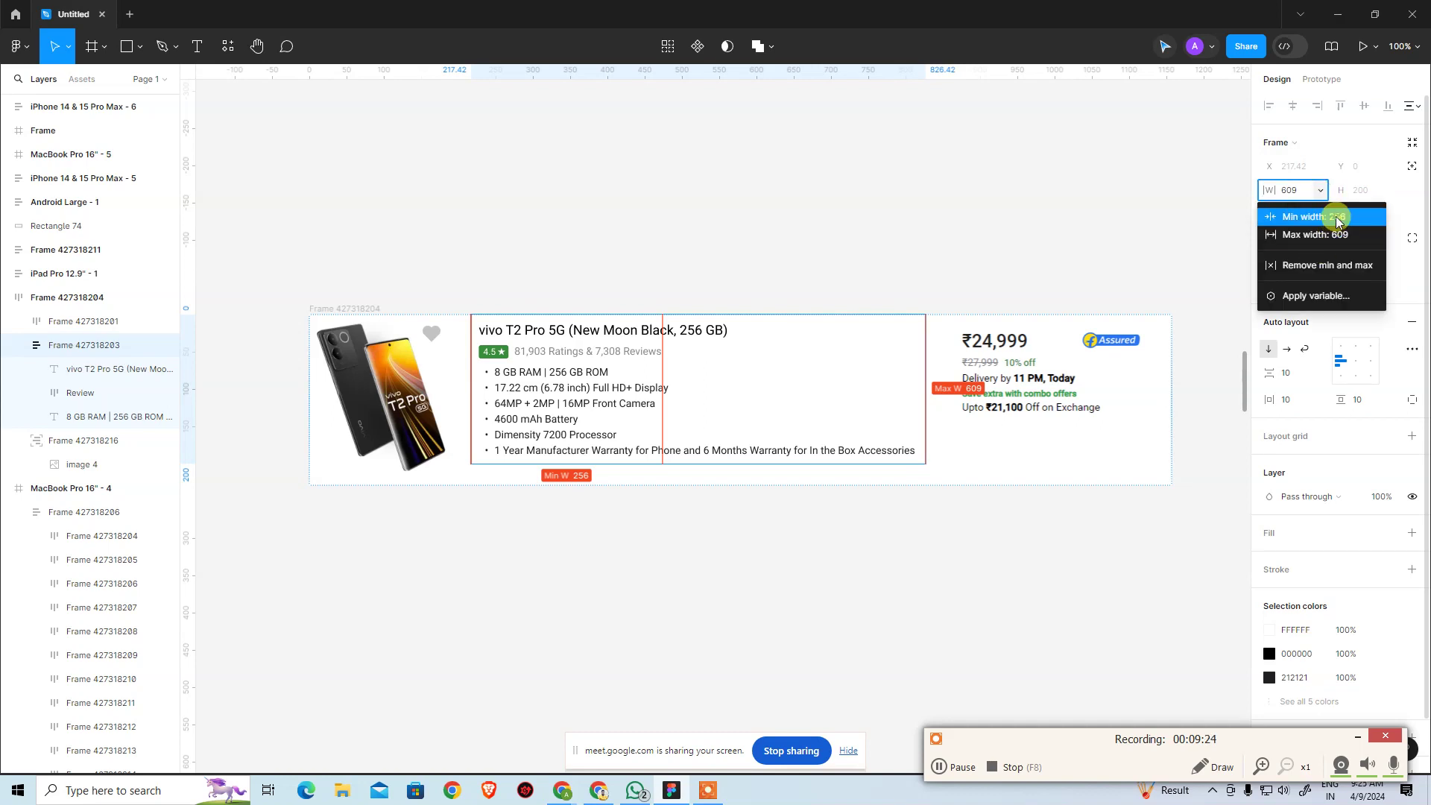
{"action": "left_click", "coordinate": [1329, 213]}
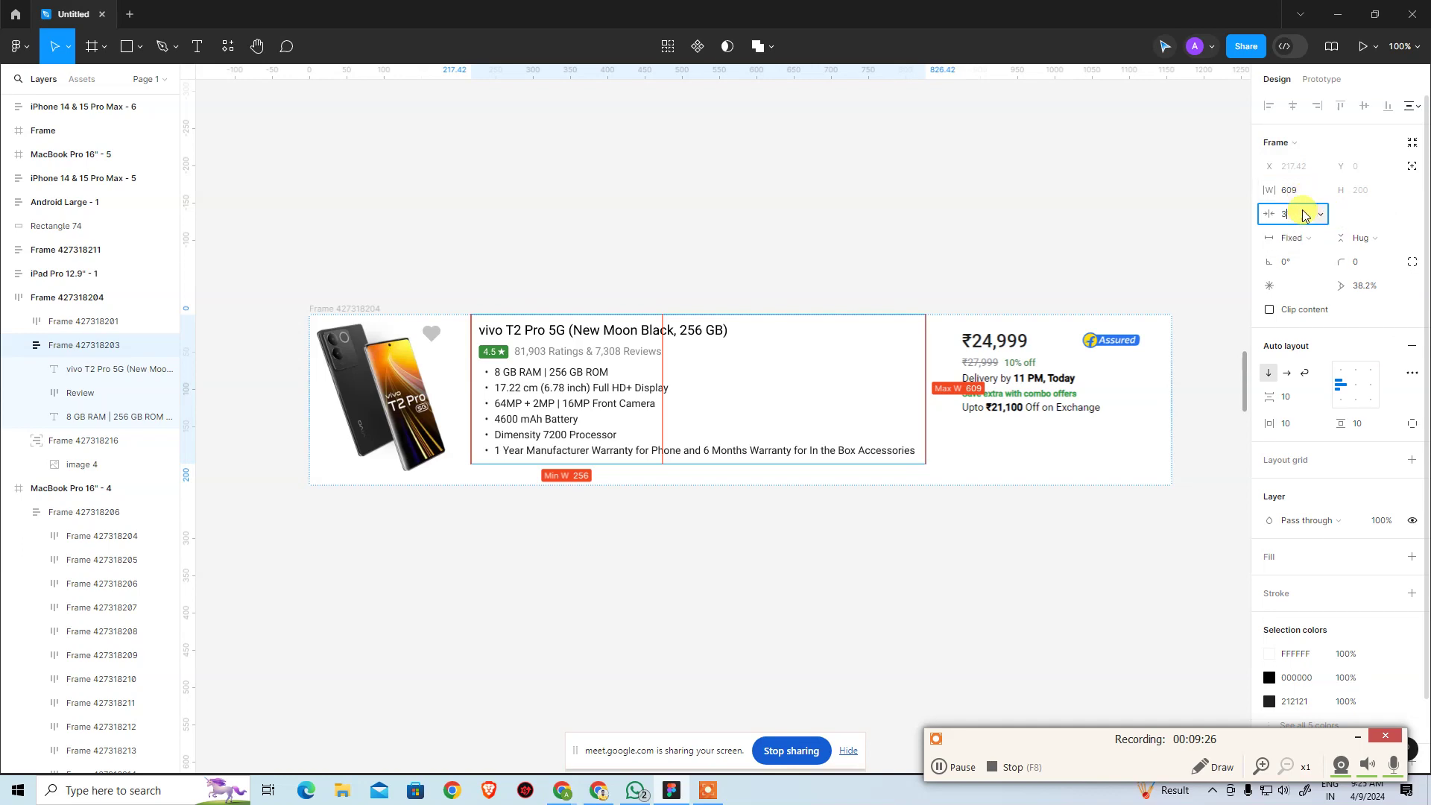
{"action": "key", "text": "Return"}
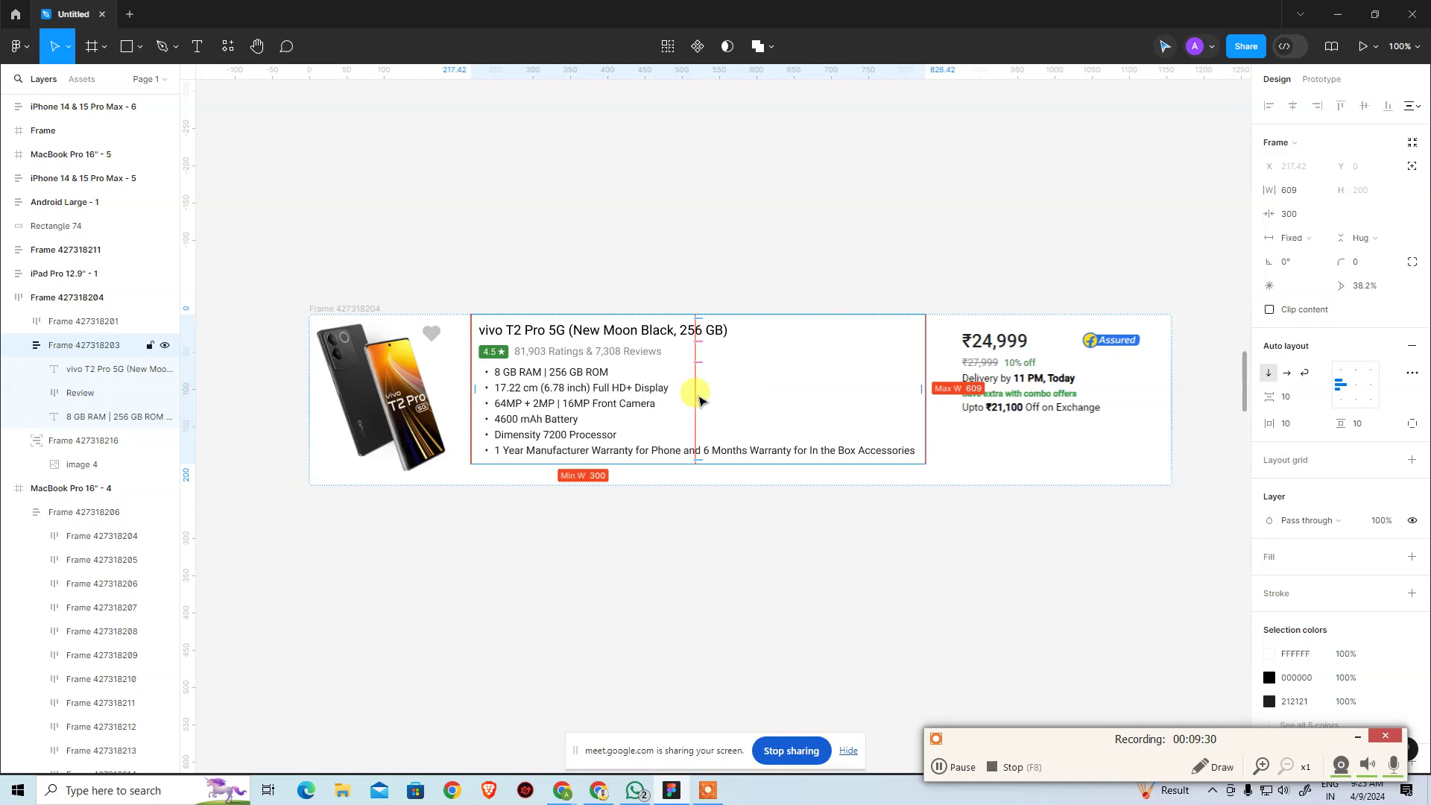
{"action": "left_click", "coordinate": [790, 210]}
Test the details frame's width limits by shrinking it to the 300 minimum and stretching it to the 609 maximum
{"action": "left_click", "coordinate": [840, 360]}
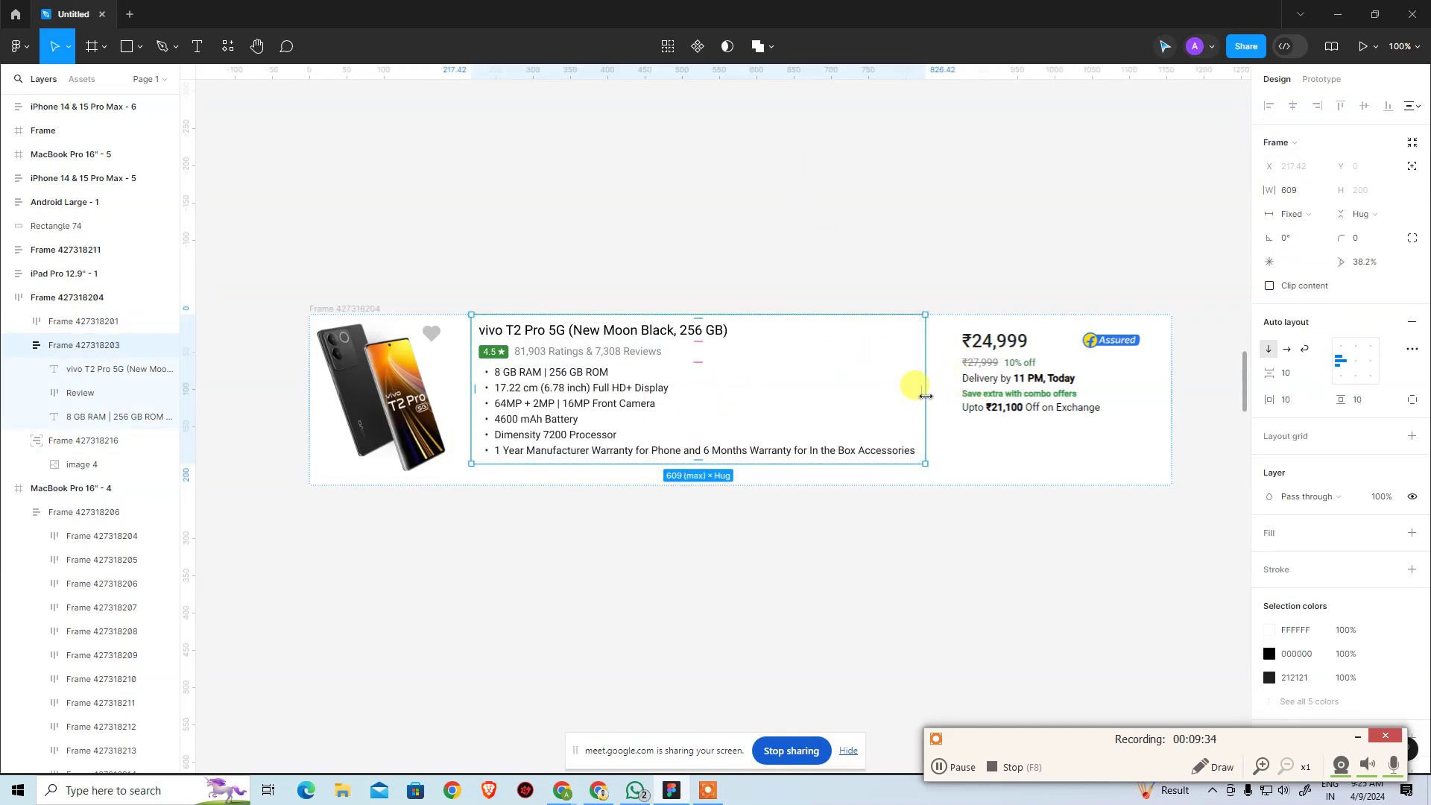
{"action": "left_click_drag", "start_coordinate": [925, 396], "coordinate": [674, 385]}
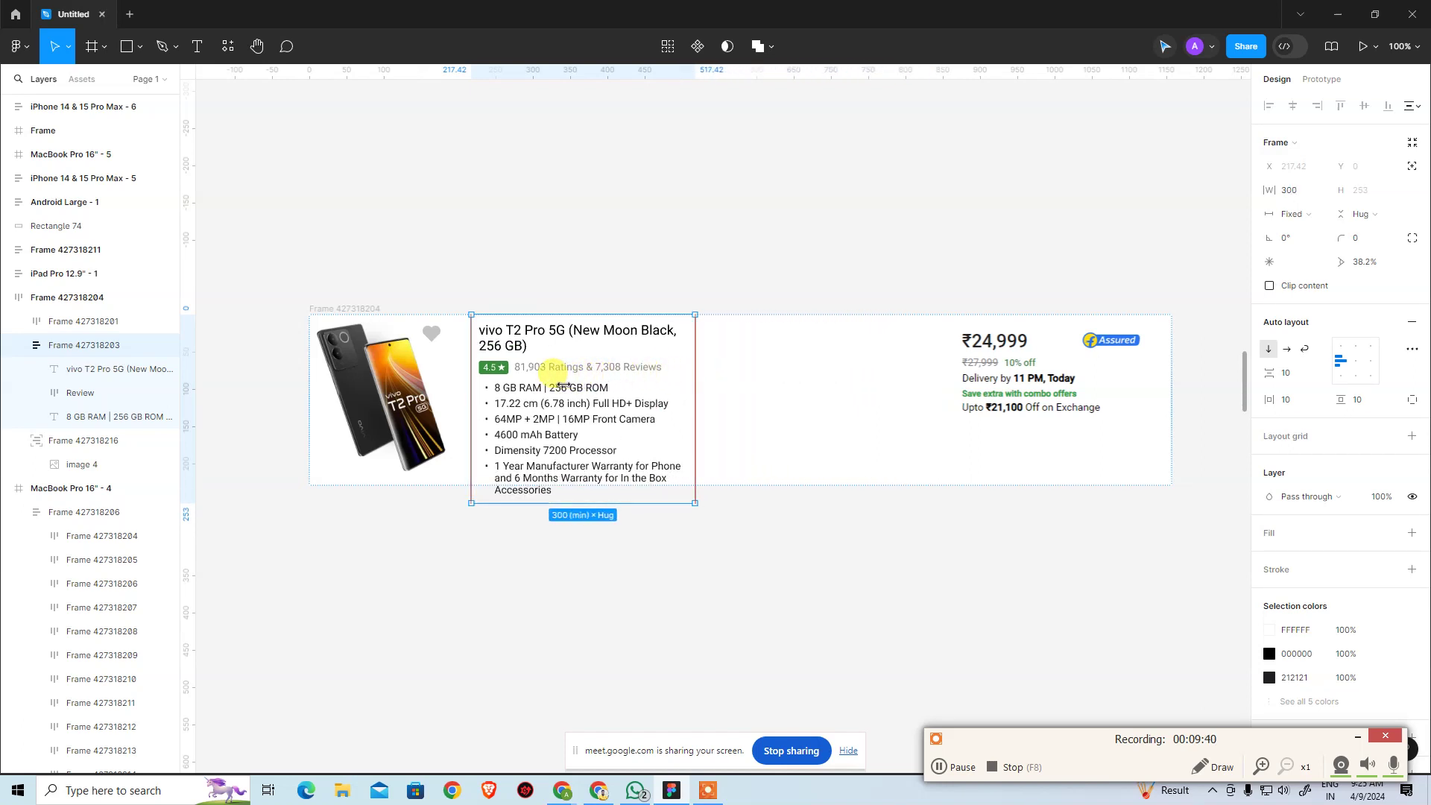
{"action": "left_click_drag", "start_coordinate": [632, 384], "coordinate": [1126, 400]}
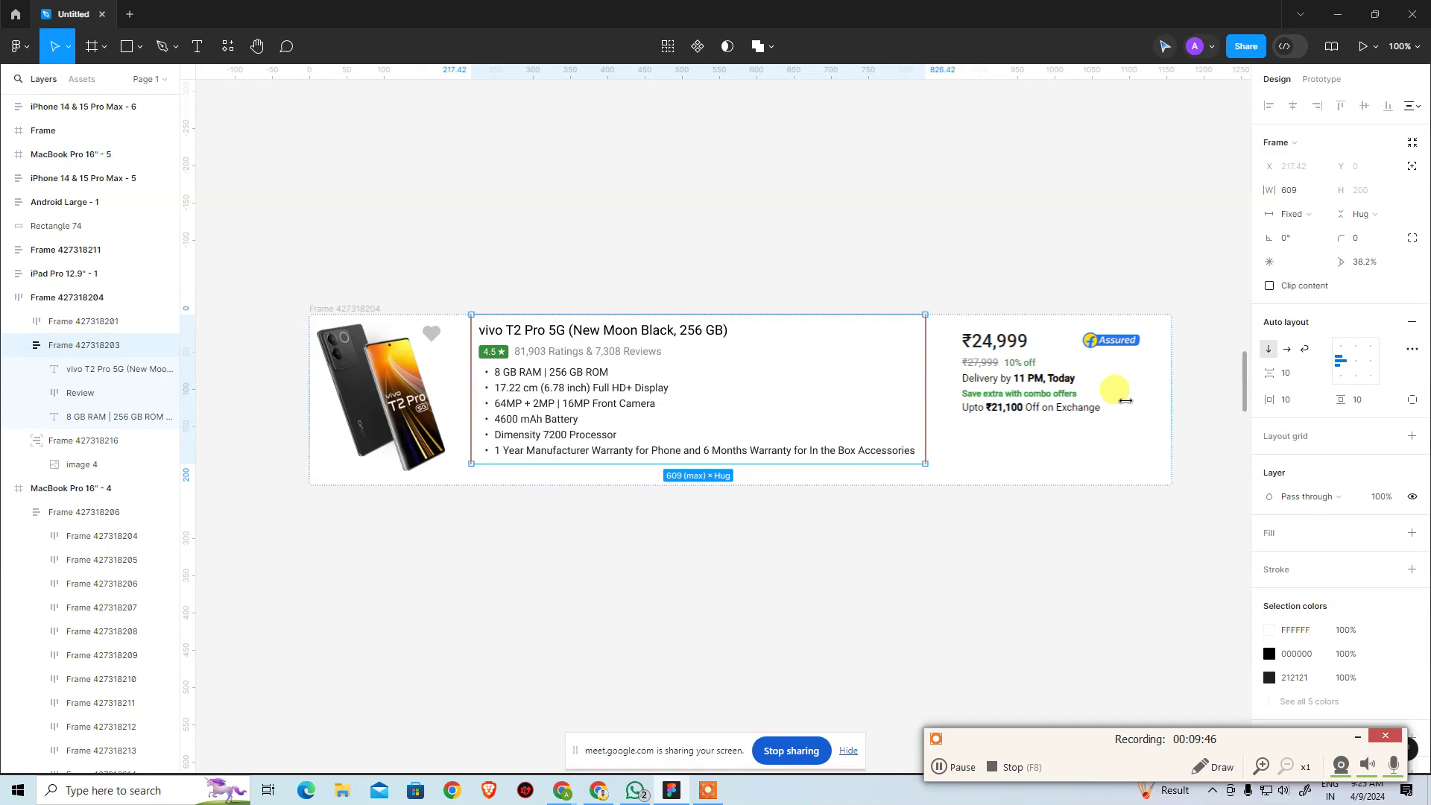
{"action": "left_click_drag", "start_coordinate": [1126, 400], "coordinate": [991, 425]}
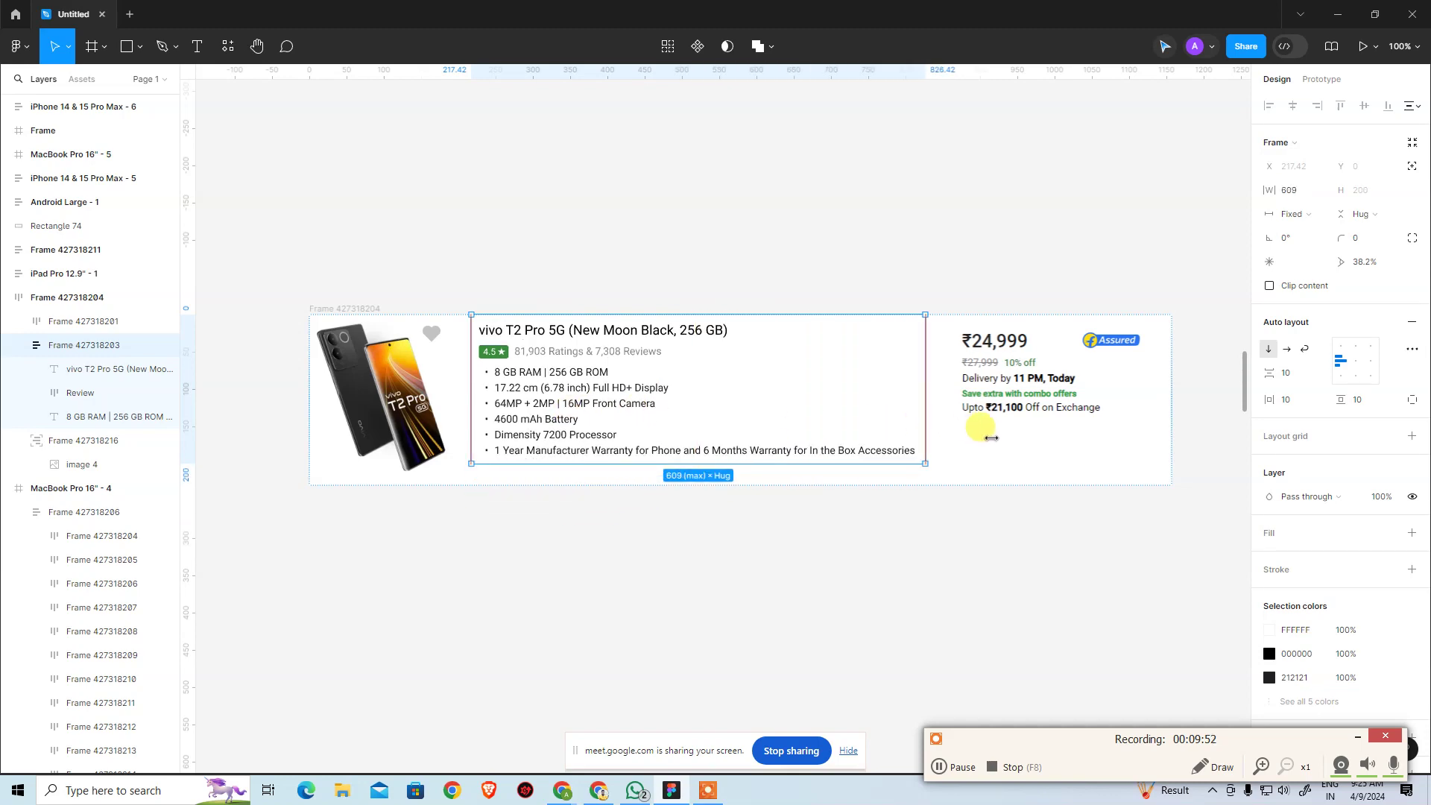
{"action": "left_click", "coordinate": [1038, 547]}
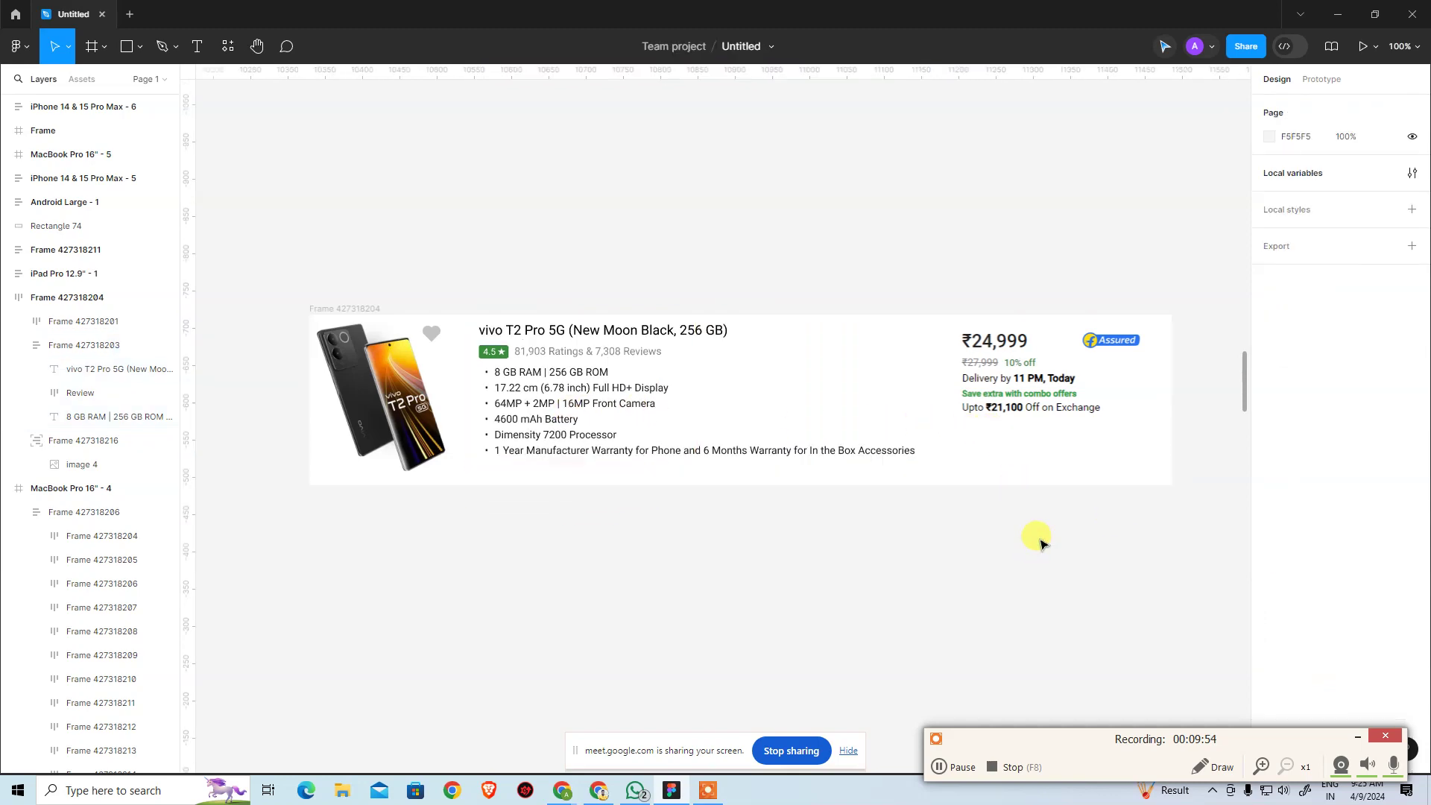
Switch to Flipkart in Chrome, restore the window to a smaller size and widen it to examine the iPhone 15 card layout
{"action": "key", "text": "alt+Tab"}
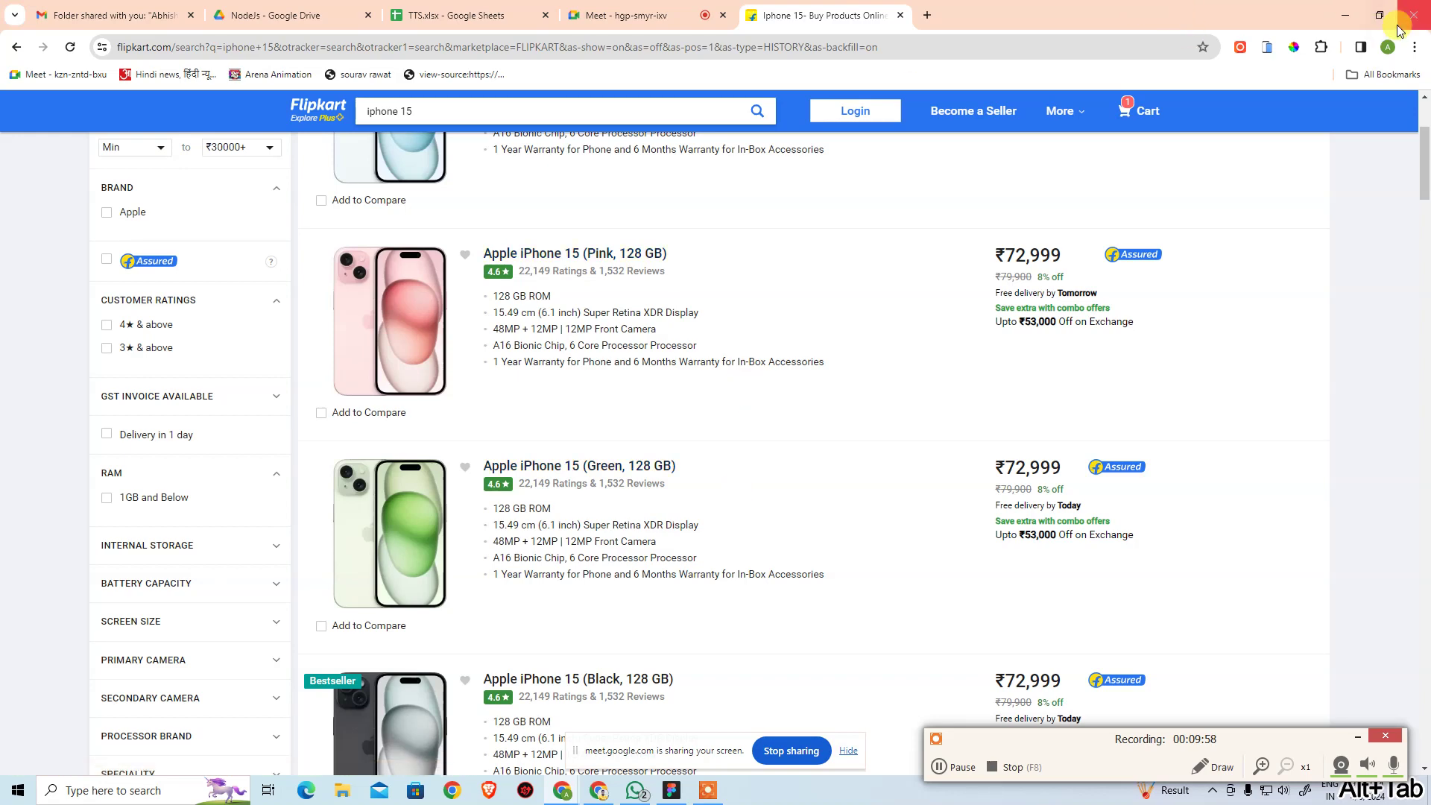
{"action": "left_click", "coordinate": [1380, 18]}
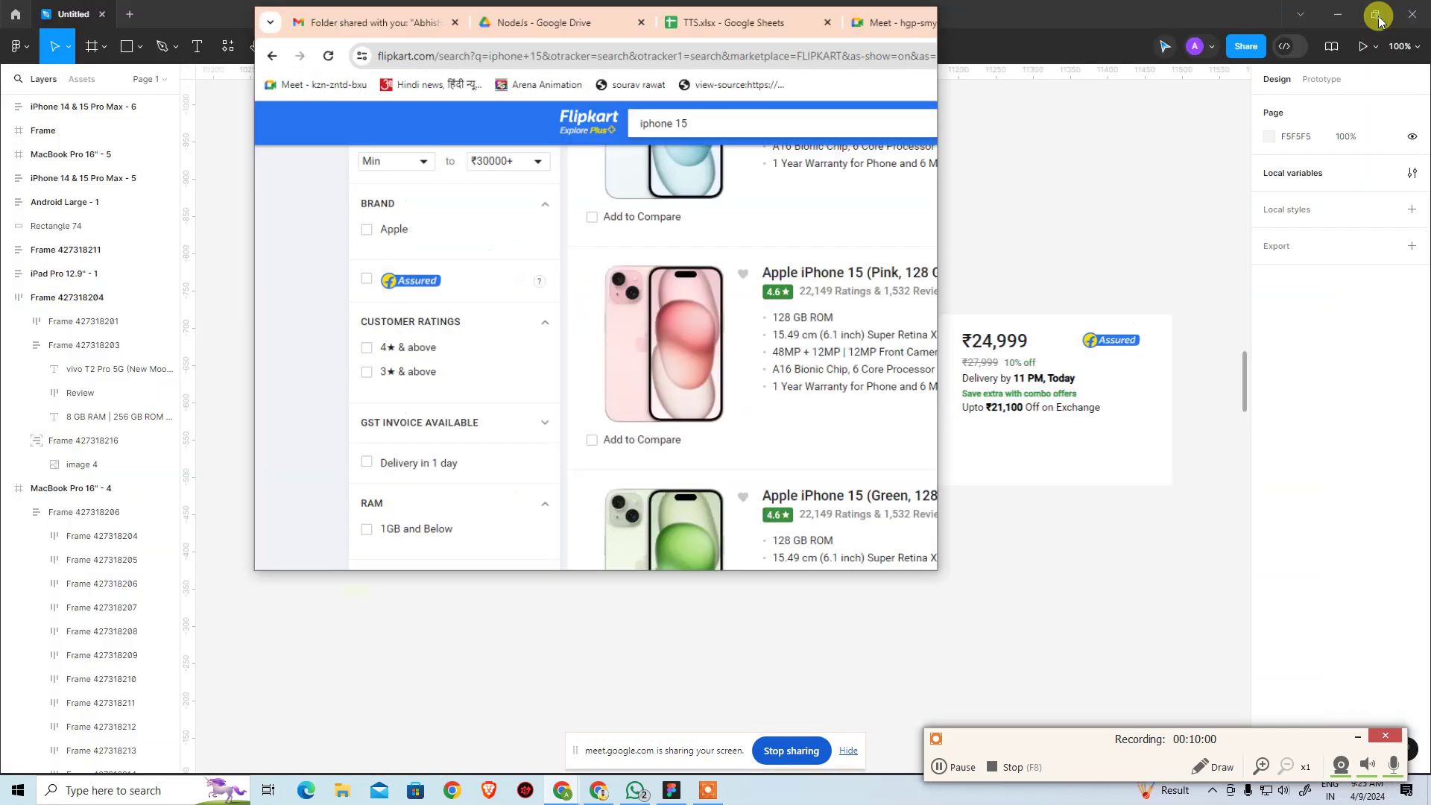
{"action": "left_click_drag", "start_coordinate": [959, 417], "coordinate": [1283, 445]}
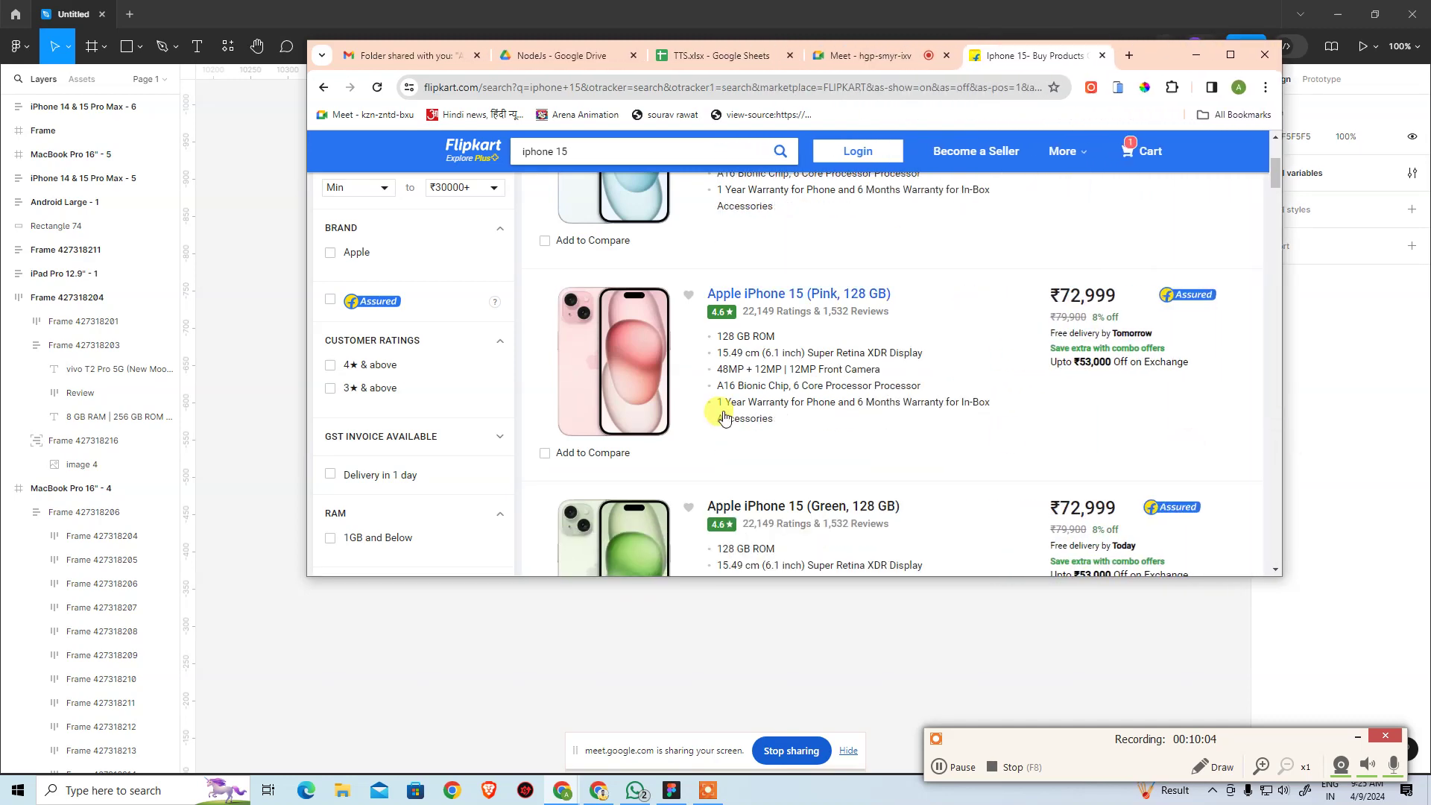
Return to Figma, try narrowing the whole product card frame and widening it again, and undo the resize
{"action": "key", "text": "alt+Tab"}
{"action": "left_click", "coordinate": [367, 308]}
{"action": "left_click", "coordinate": [367, 307]}
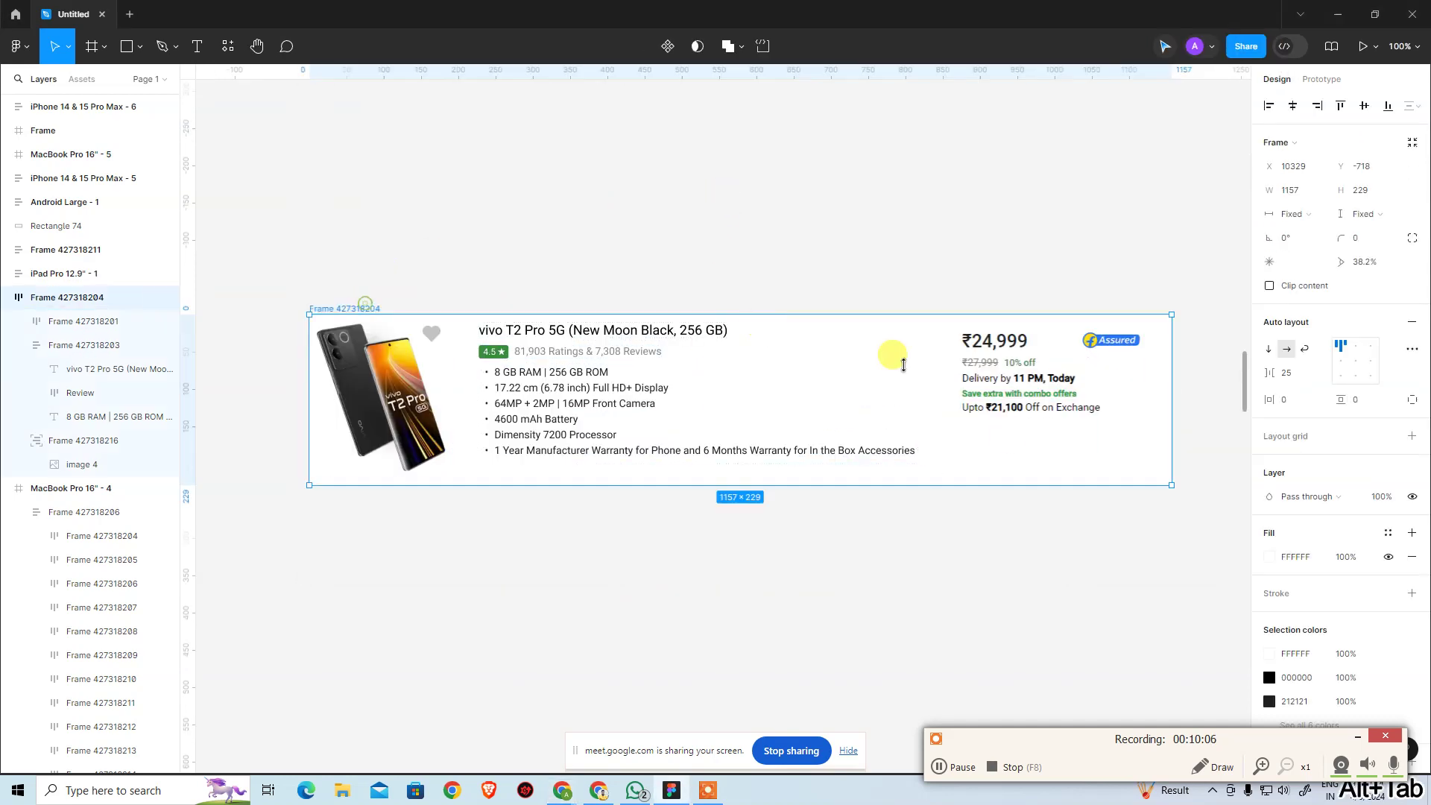
{"action": "left_click_drag", "start_coordinate": [1175, 422], "coordinate": [715, 407]}
{"action": "left_click_drag", "start_coordinate": [689, 407], "coordinate": [1168, 444]}
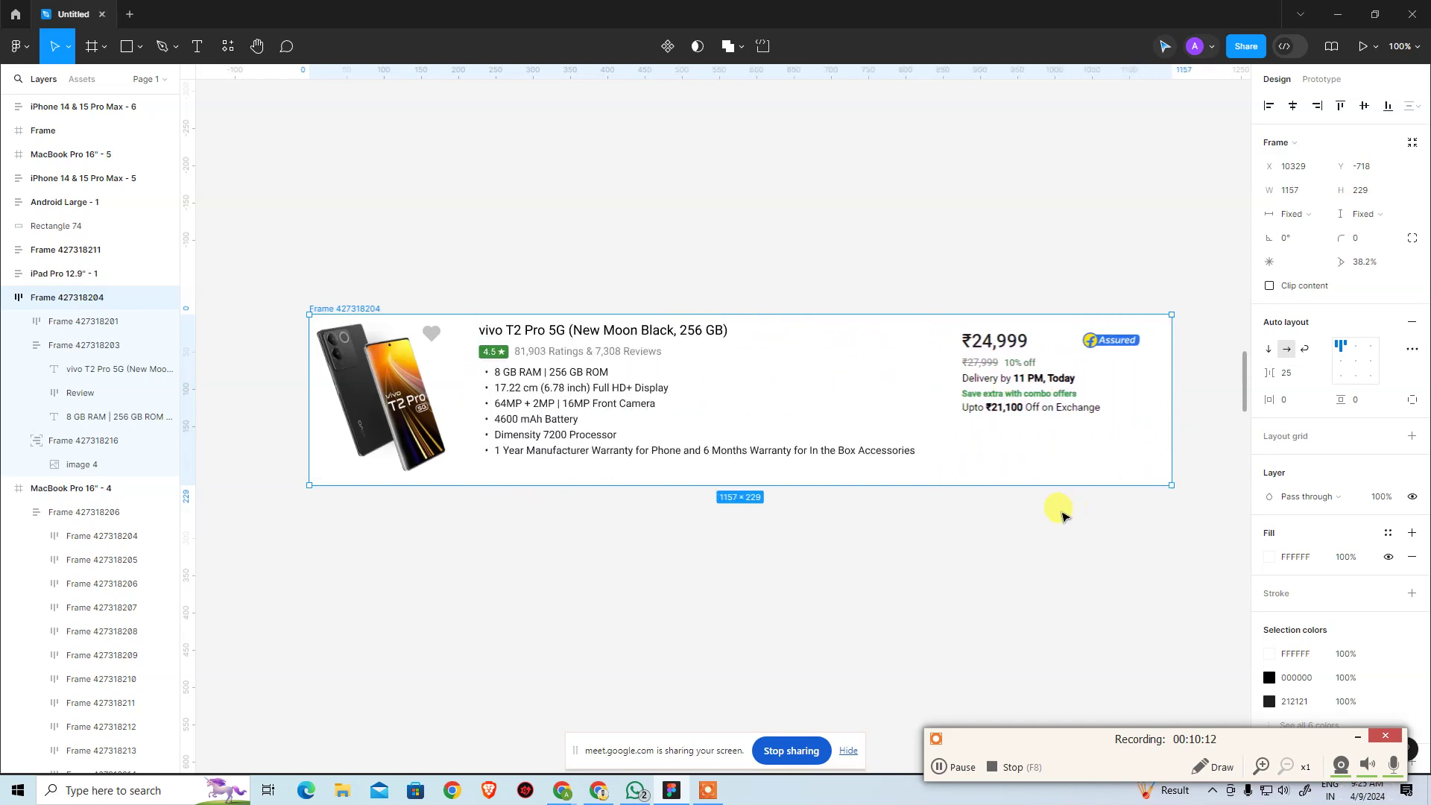
{"action": "key", "text": "ctrl+z"}
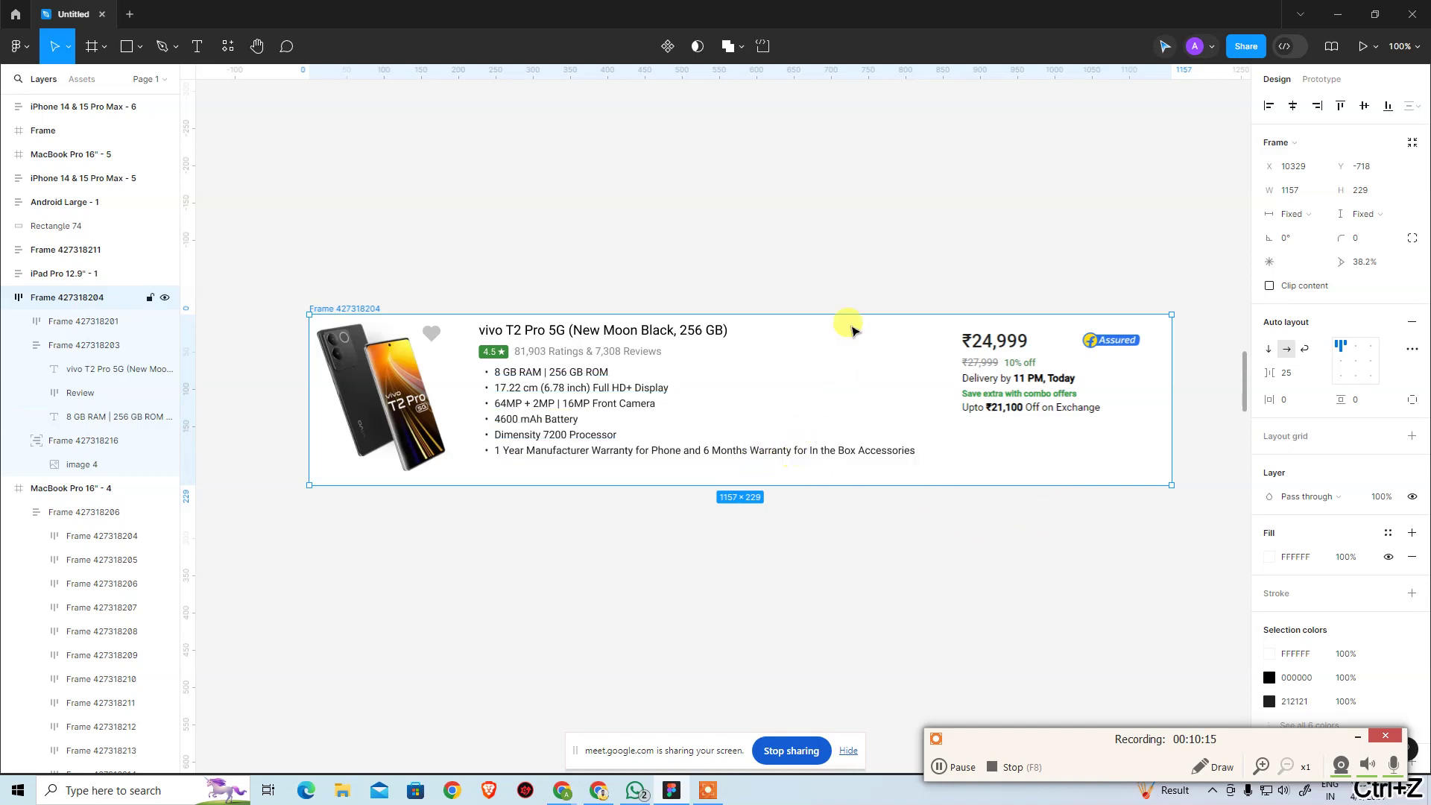
Try narrowing the whole product card frame to about 738 wide and undo the resize
{"action": "left_click", "coordinate": [882, 226]}
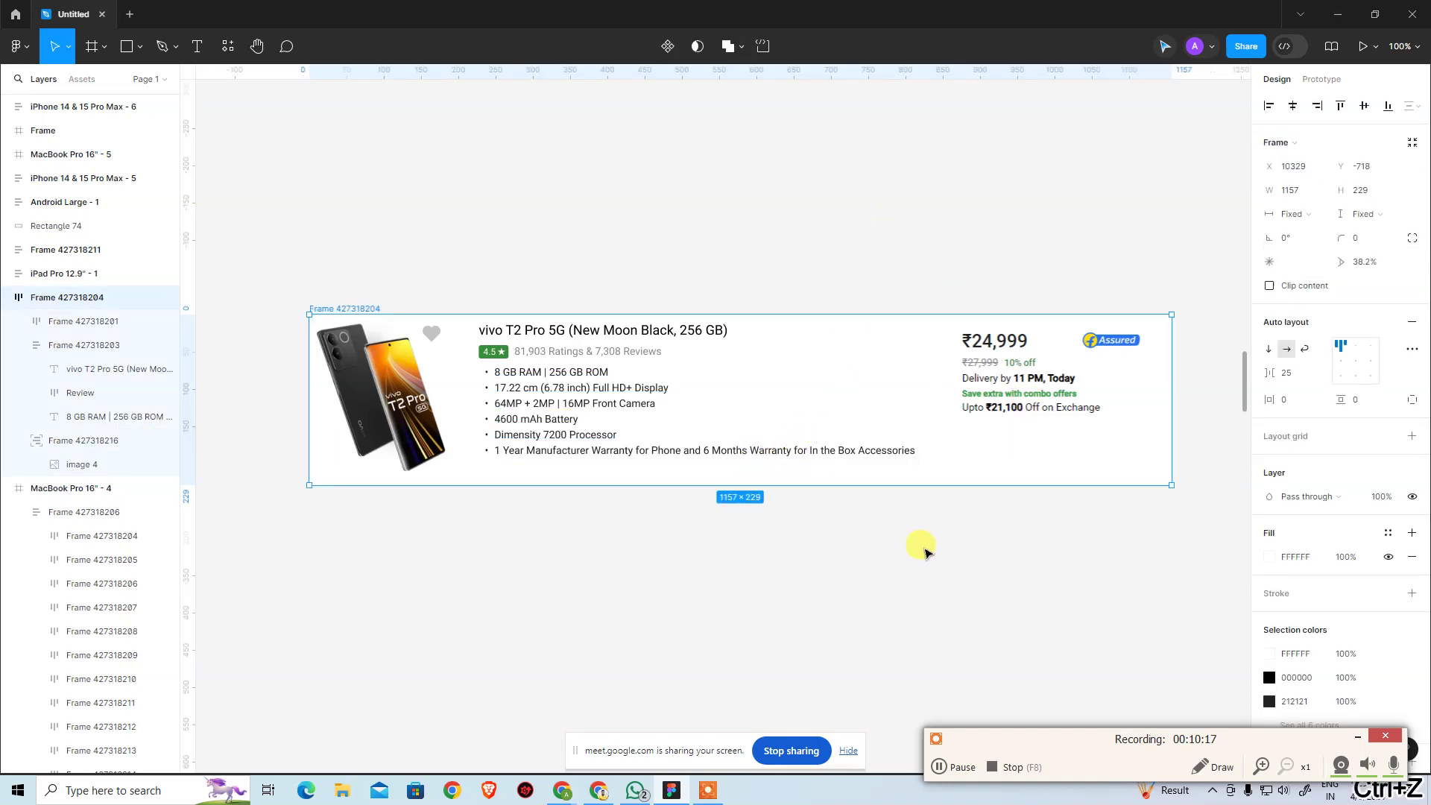
{"action": "left_click", "coordinate": [1048, 418]}
{"action": "left_click", "coordinate": [1189, 419]}
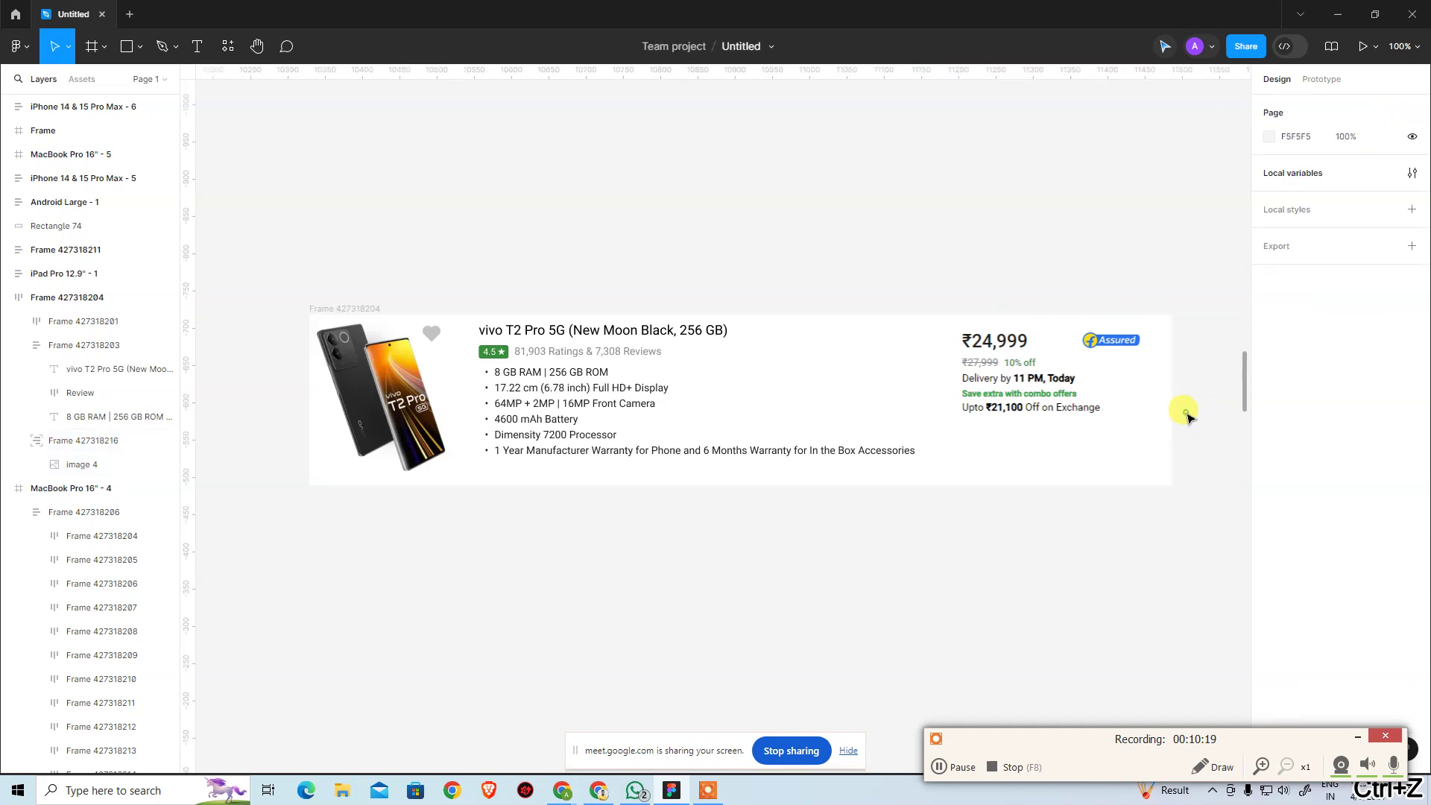
{"action": "left_click", "coordinate": [359, 309]}
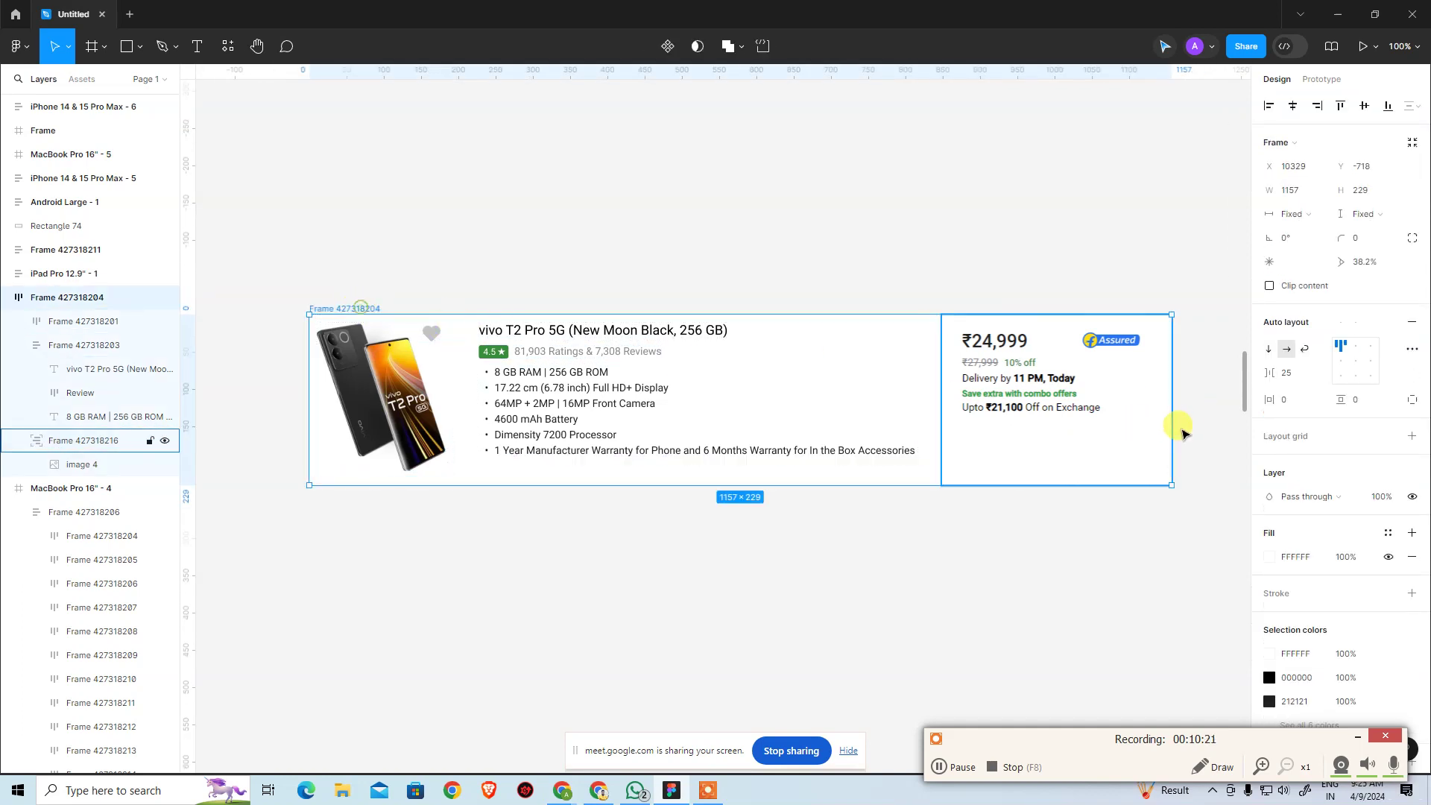
{"action": "left_click_drag", "start_coordinate": [1176, 420], "coordinate": [878, 437]}
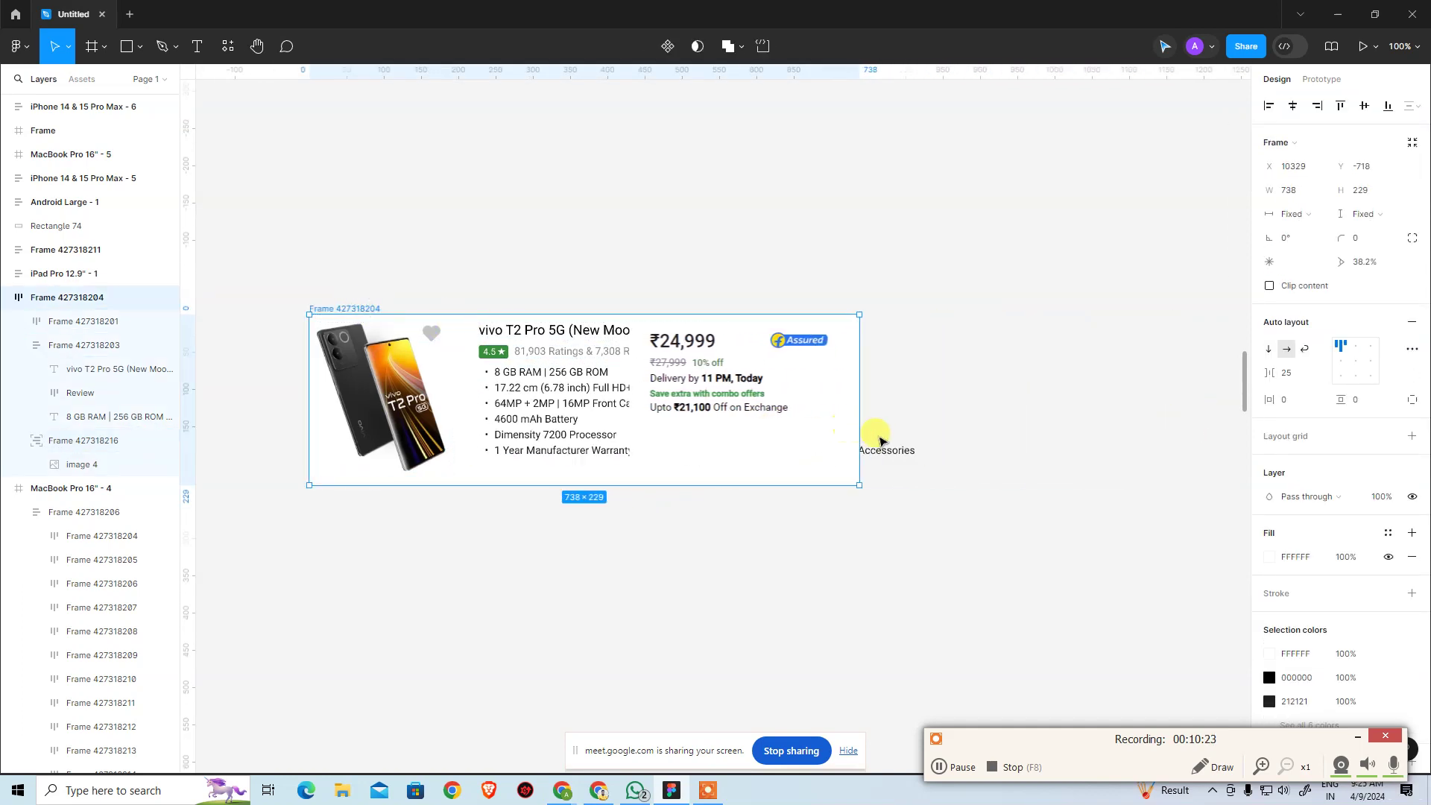
{"action": "key", "text": "ctrl+z"}
{"action": "left_click", "coordinate": [981, 583]}
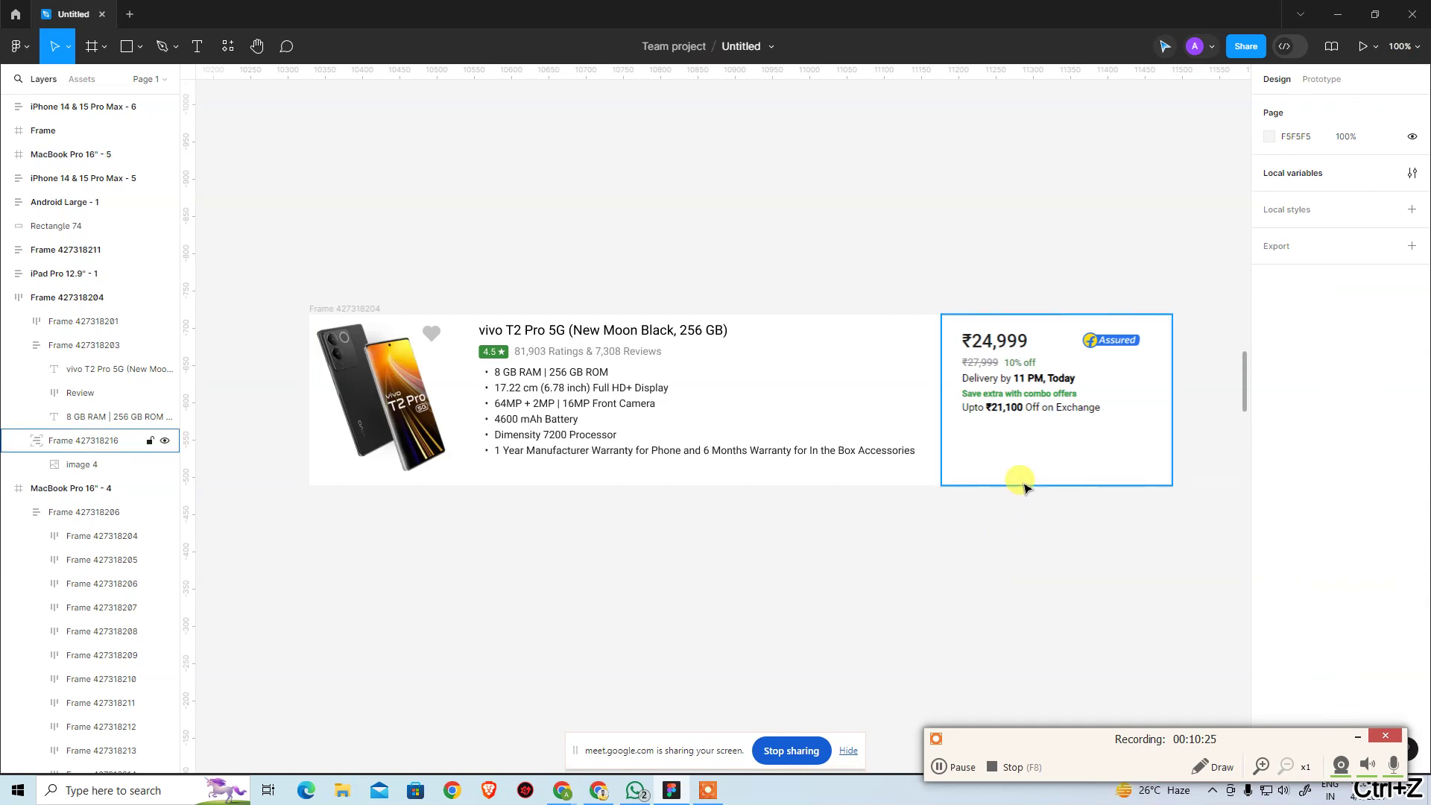
Turn off absolute positioning for the price section and collapse the product details frame in the layer list
{"action": "left_click", "coordinate": [981, 372]}
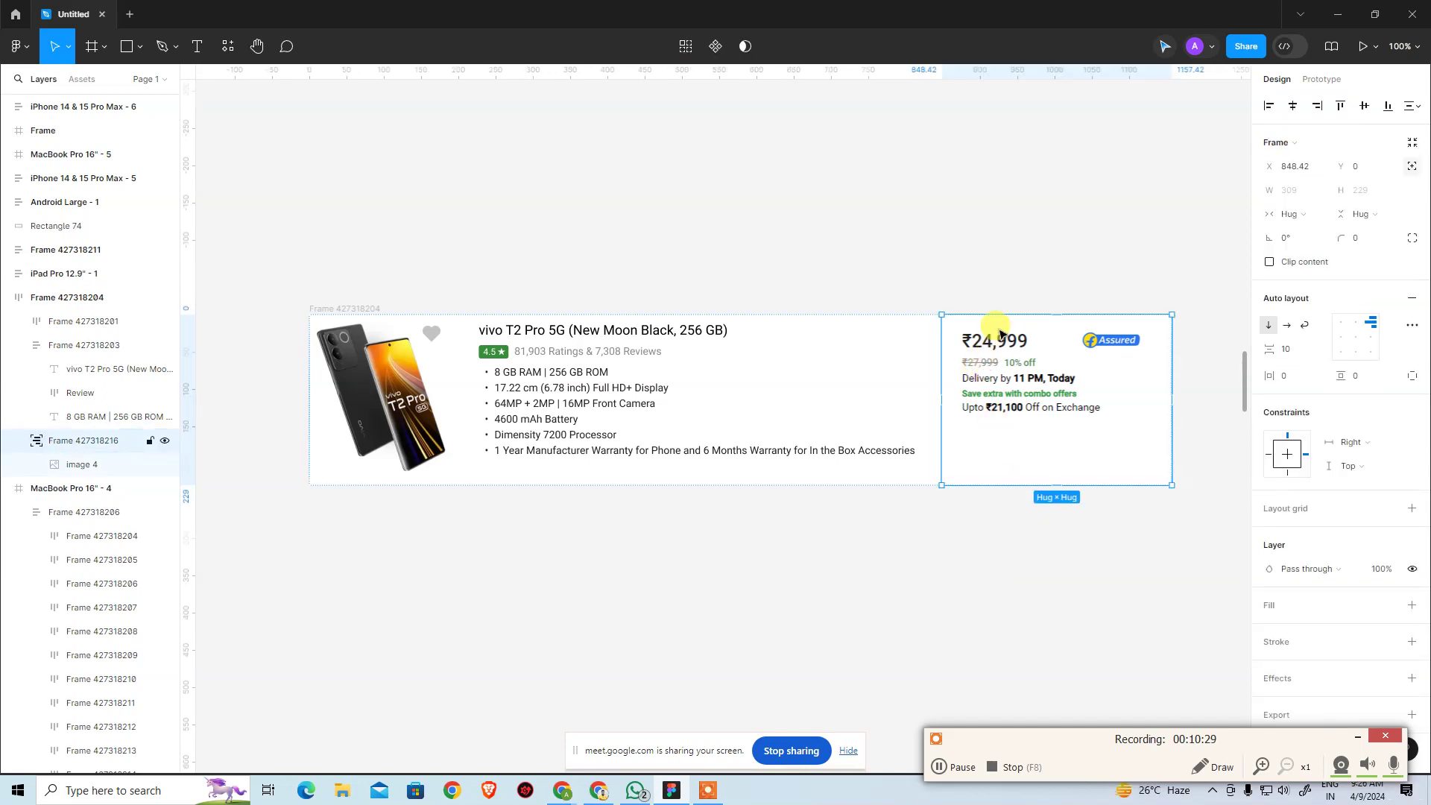
{"action": "left_click", "coordinate": [1411, 165]}
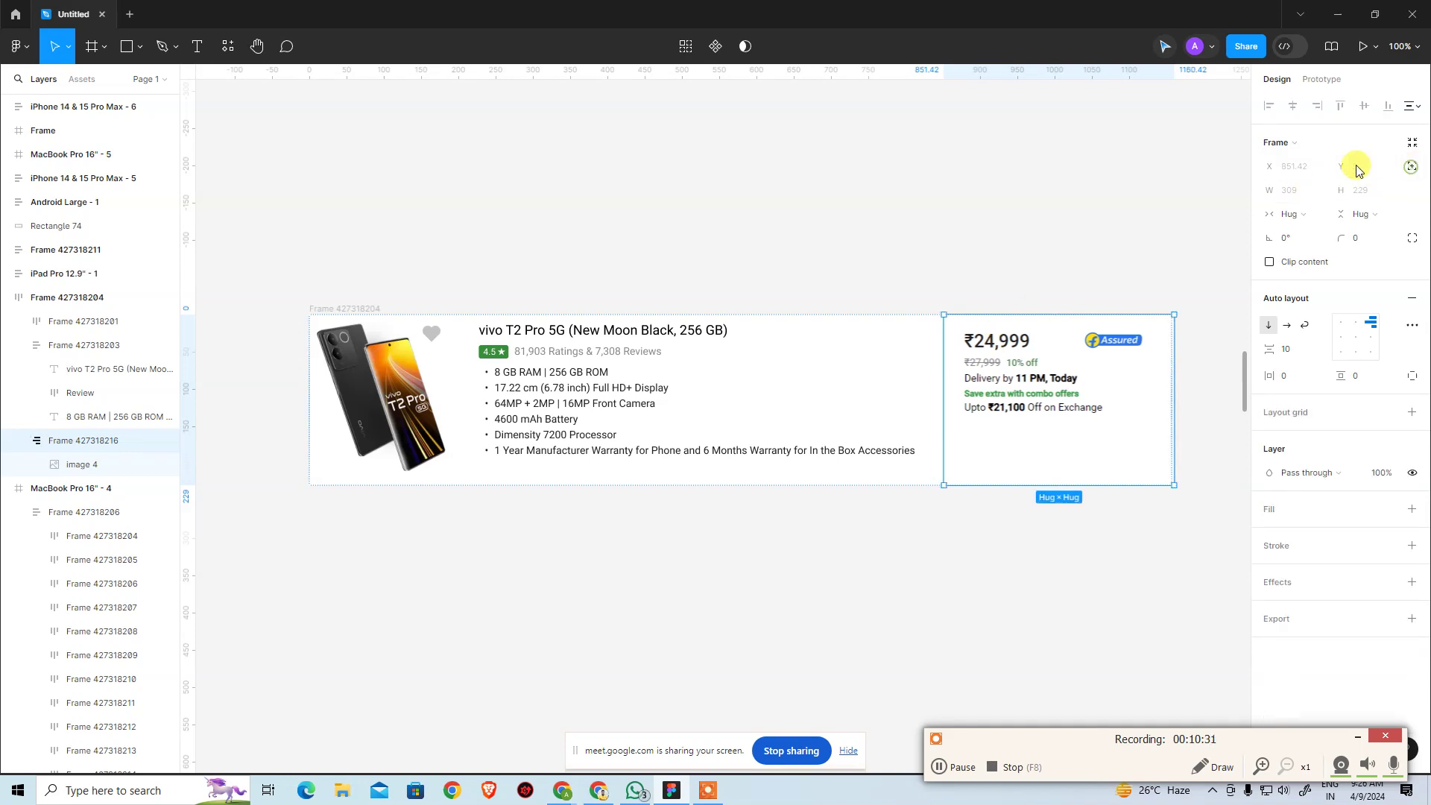
{"action": "left_click", "coordinate": [1107, 173]}
{"action": "left_click", "coordinate": [1063, 468]}
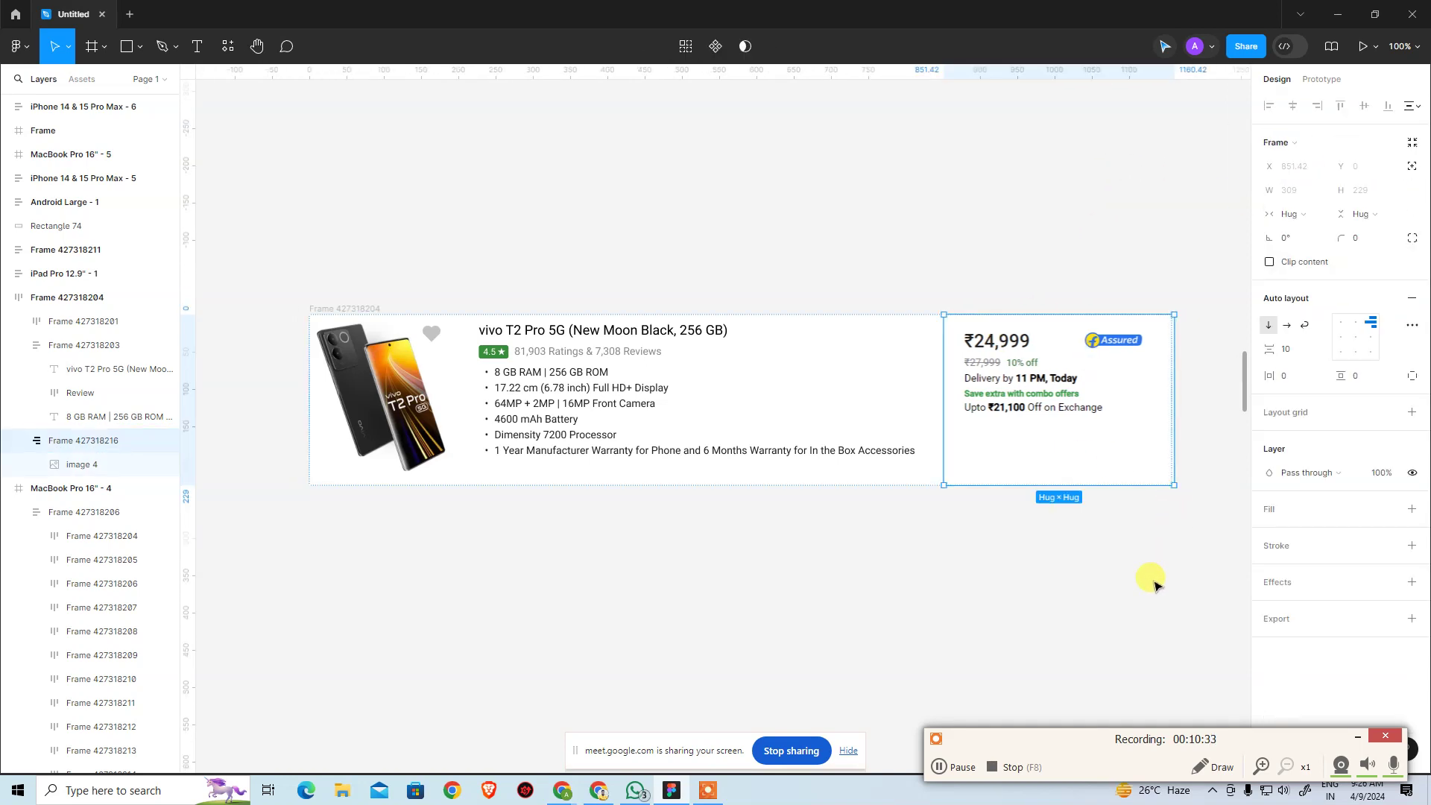
{"action": "left_click", "coordinate": [1150, 578]}
{"action": "left_click", "coordinate": [382, 316]}
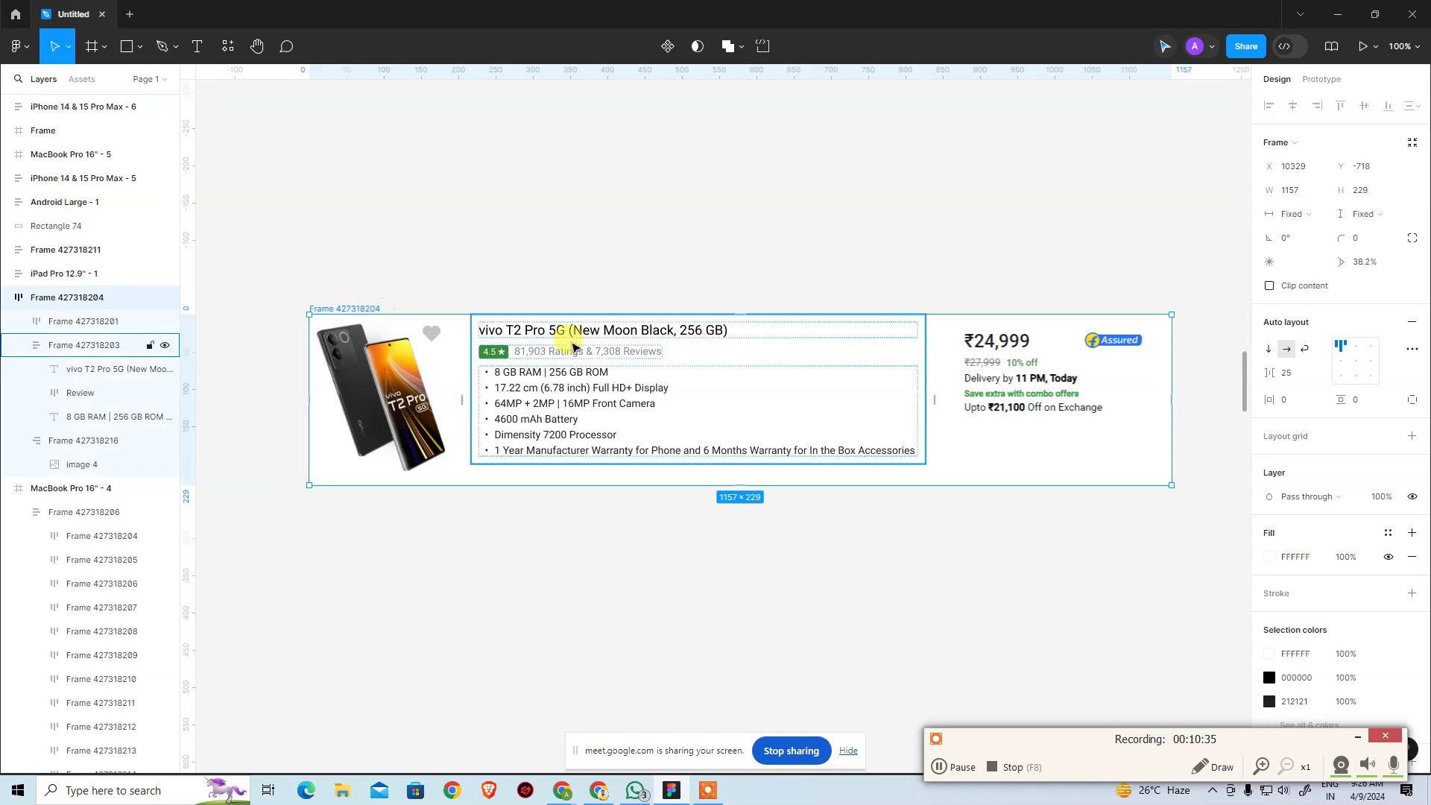
{"action": "left_click", "coordinate": [27, 346]}
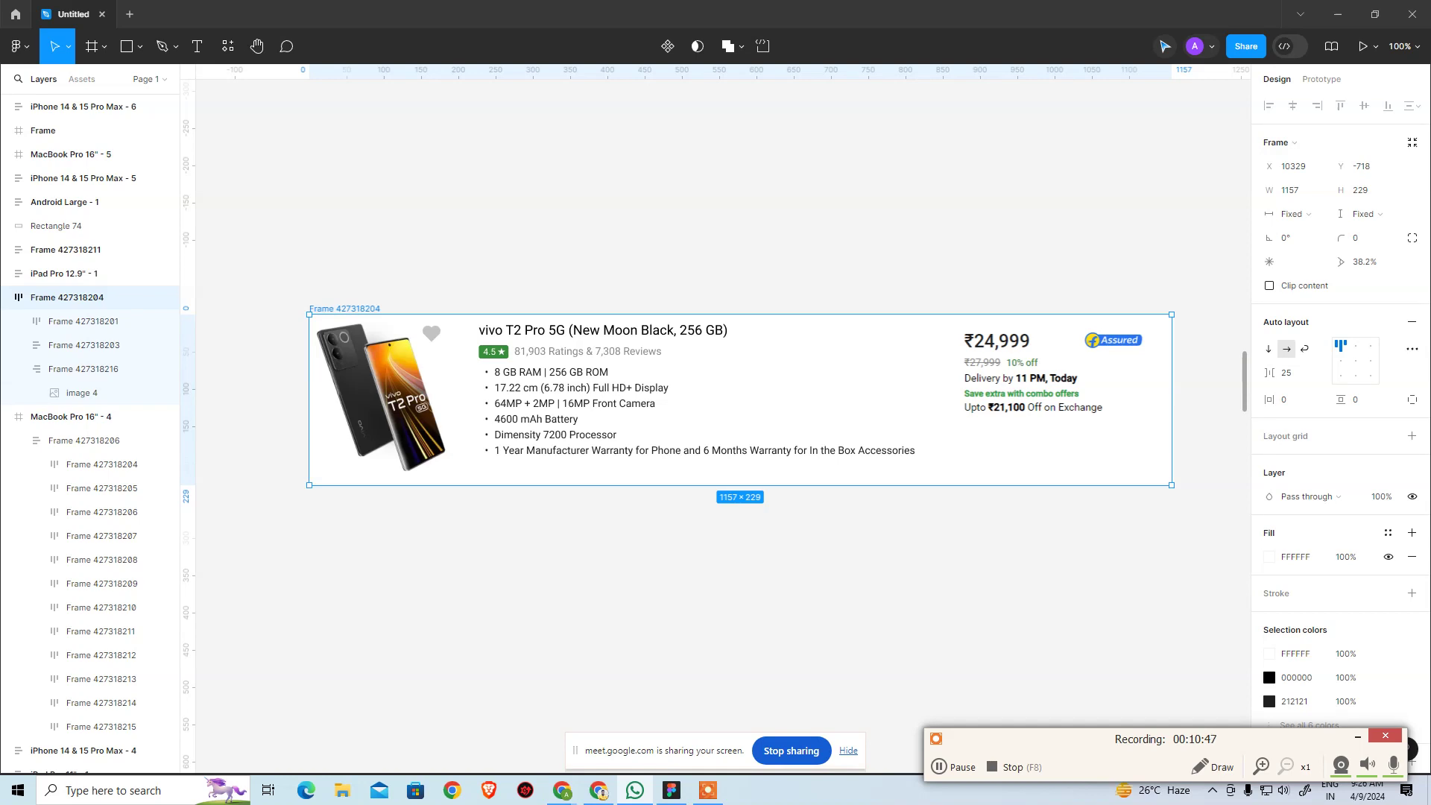
Try widening the product card frame to 1205 and undo the resize
{"action": "left_click", "coordinate": [1154, 430]}
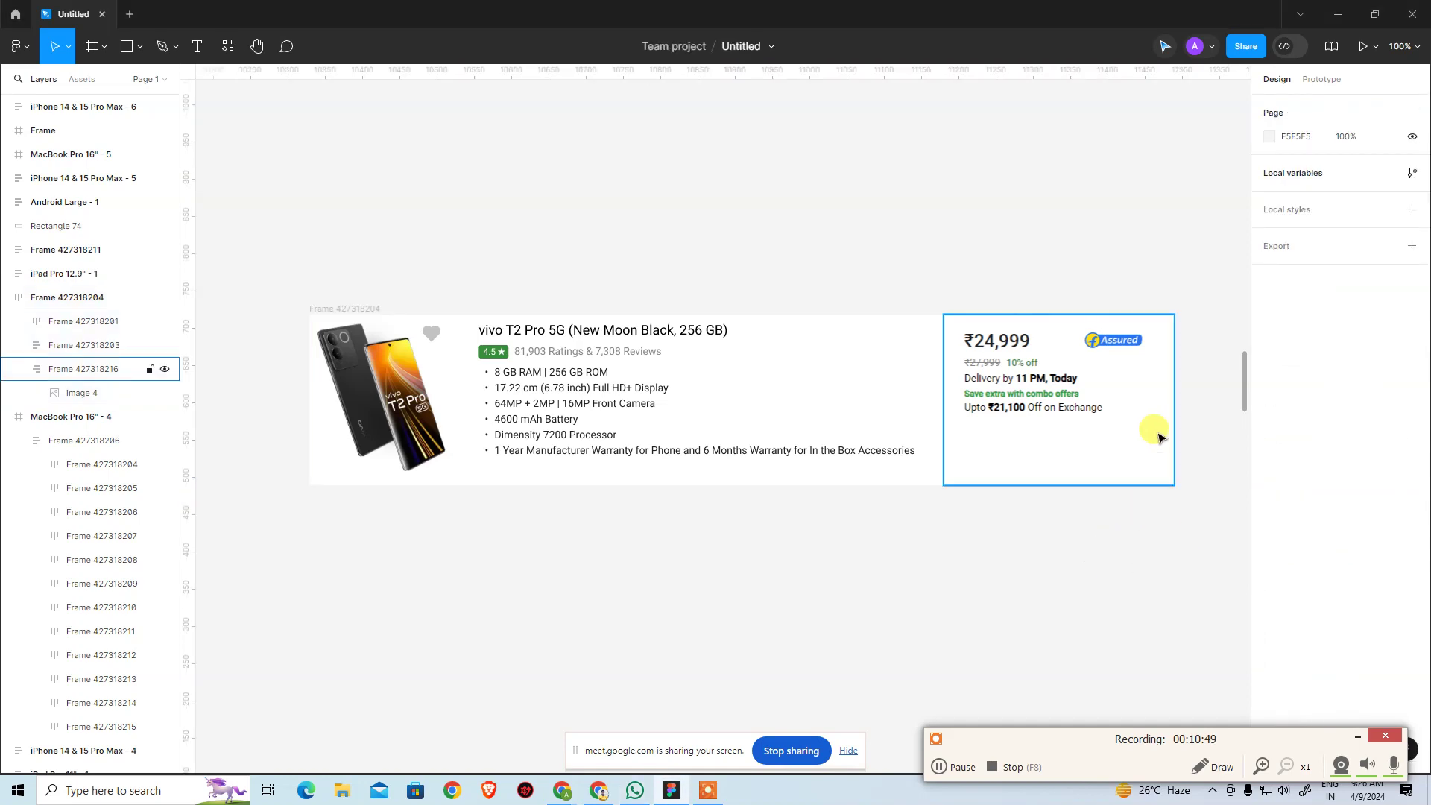
{"action": "left_click", "coordinate": [343, 307]}
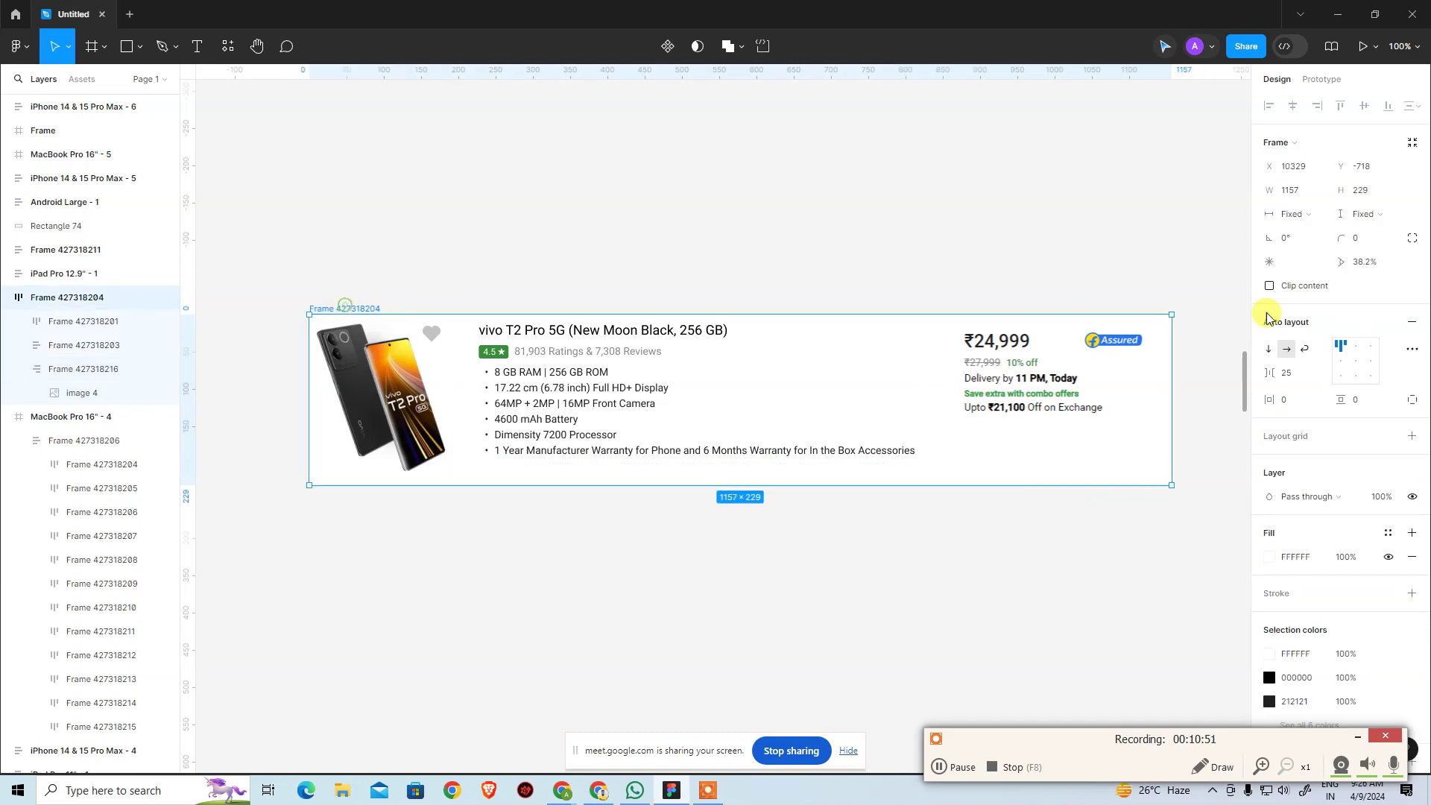
{"action": "left_click_drag", "start_coordinate": [1174, 402], "coordinate": [1207, 372]}
{"action": "key", "text": "ctrl+z"}
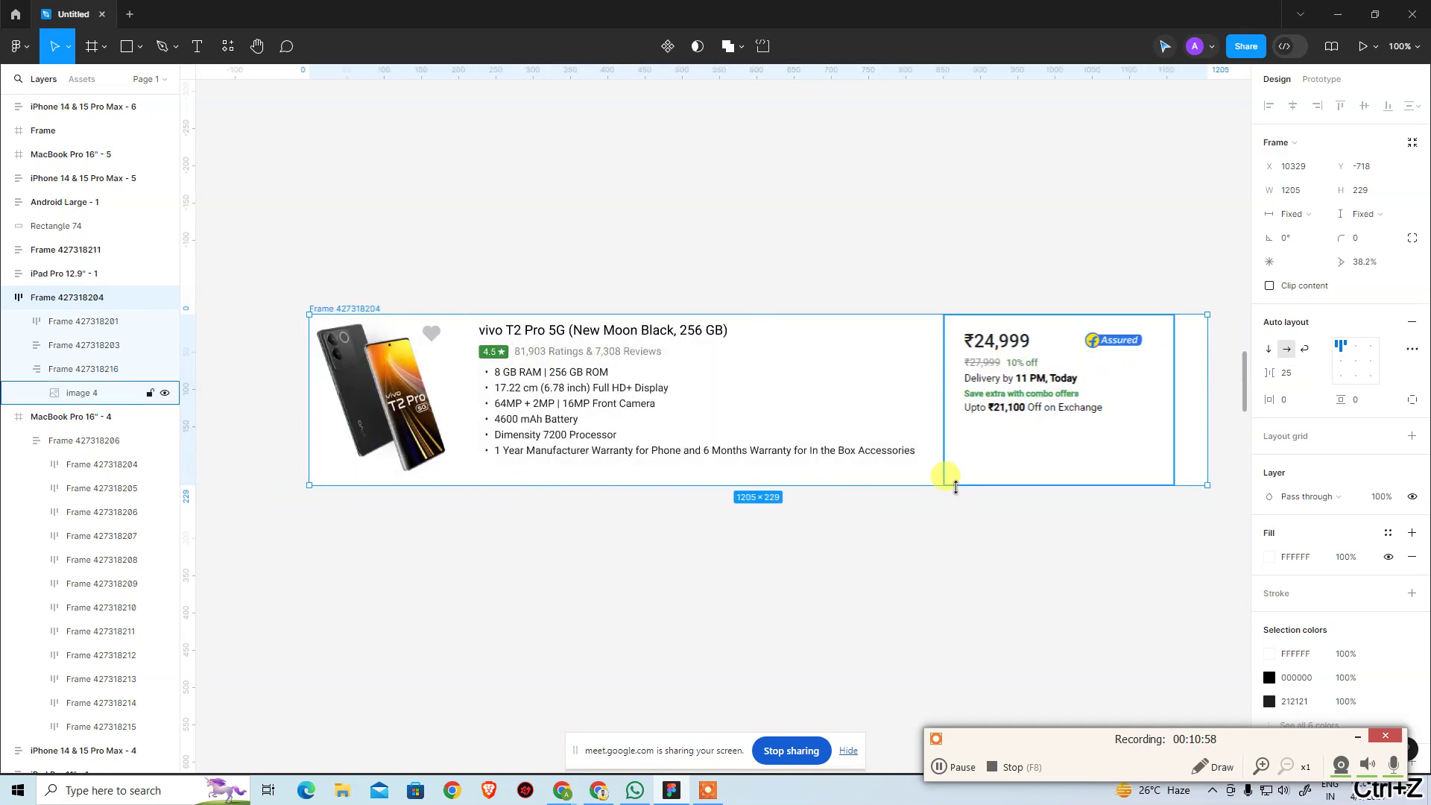
{"action": "key", "text": "ctrl+z"}
{"action": "scroll", "coordinate": [784, 175], "scroll_direction": "right", "scroll_amount": 3}
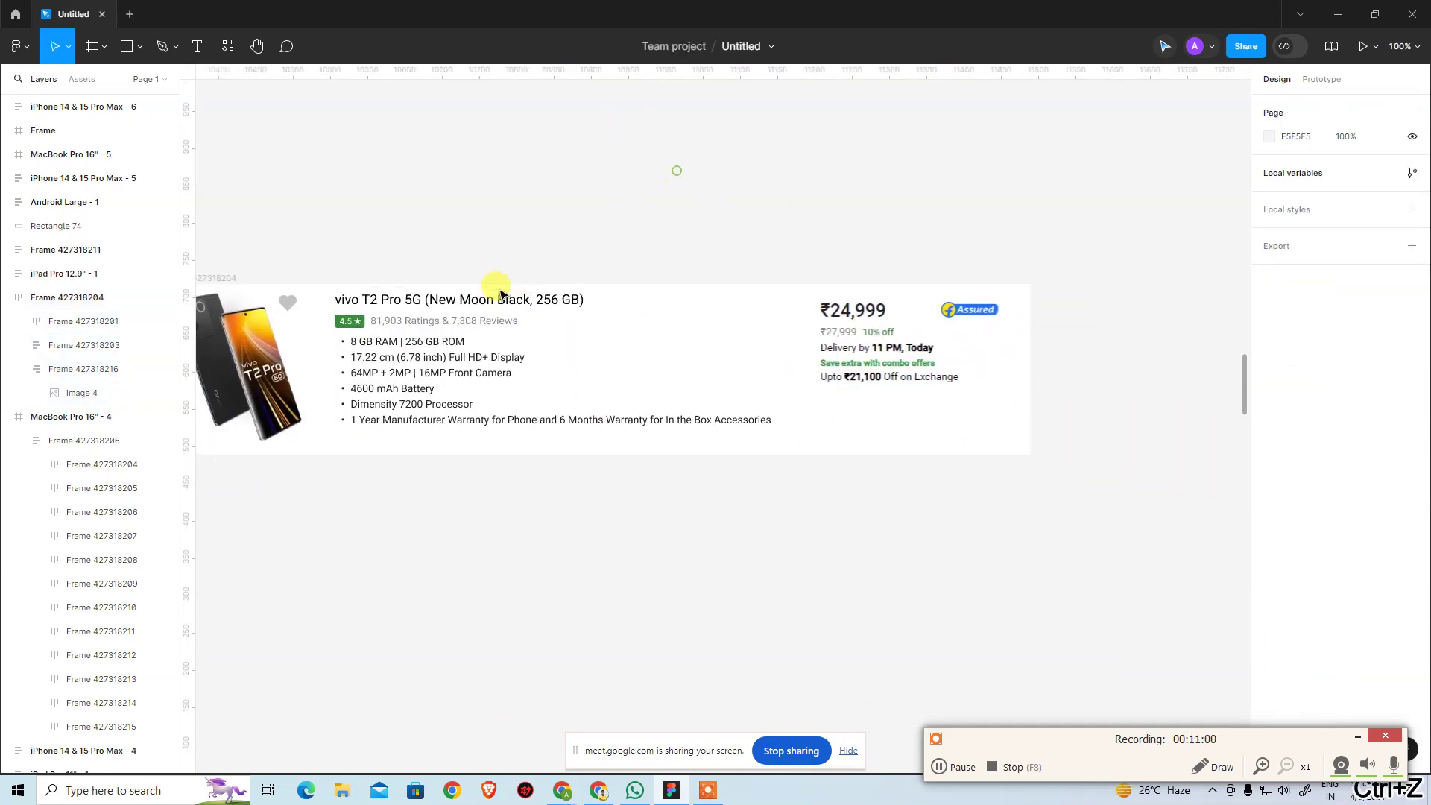
{"action": "scroll", "coordinate": [495, 288], "scroll_direction": "left", "scroll_amount": 4}
Check the price section's advanced auto layout settings, try an item spacing of 50, and undo the spacing change
{"action": "left_click", "coordinate": [1091, 413]}
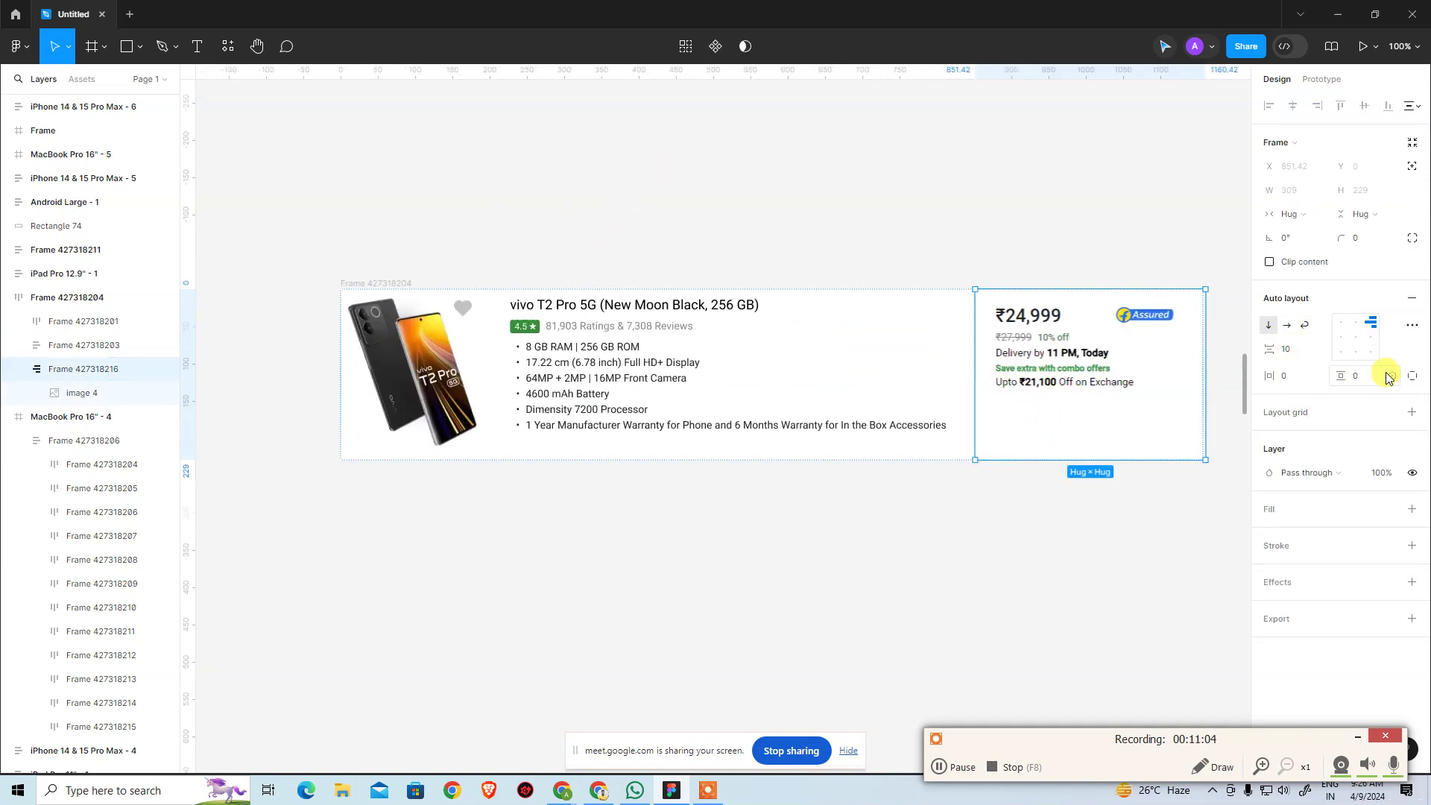
{"action": "left_click", "coordinate": [1414, 326]}
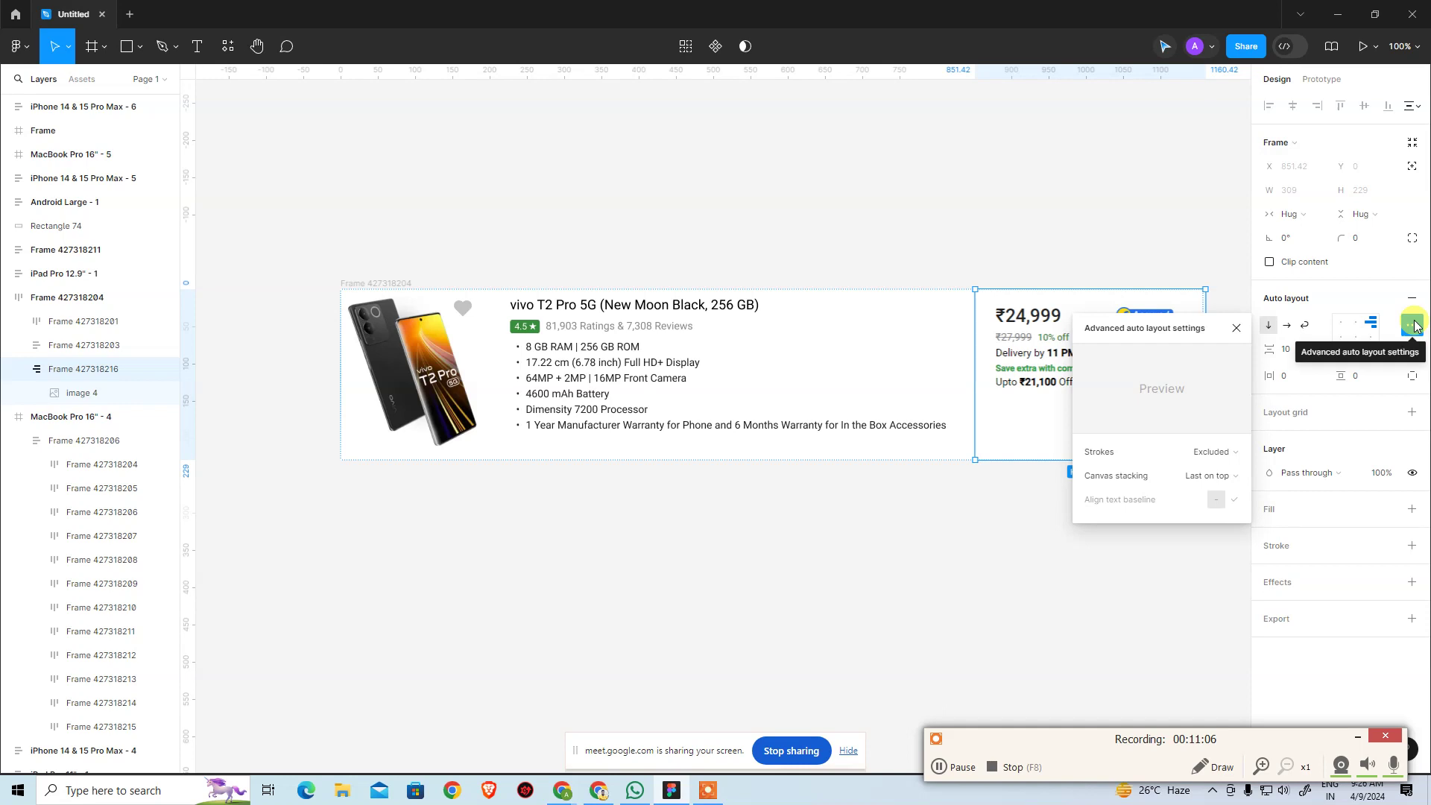
{"action": "left_click", "coordinate": [1404, 329]}
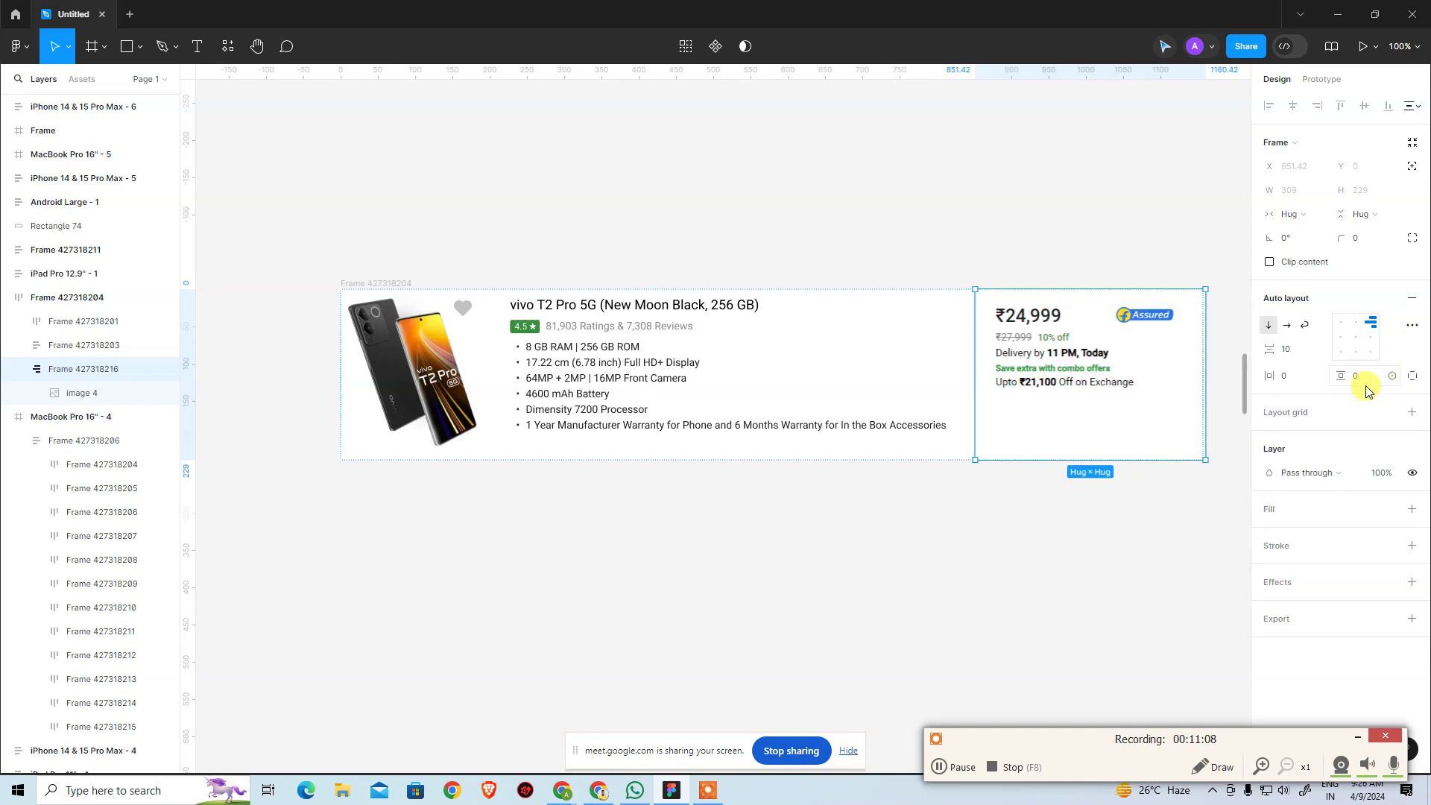
{"action": "left_click", "coordinate": [1297, 349]}
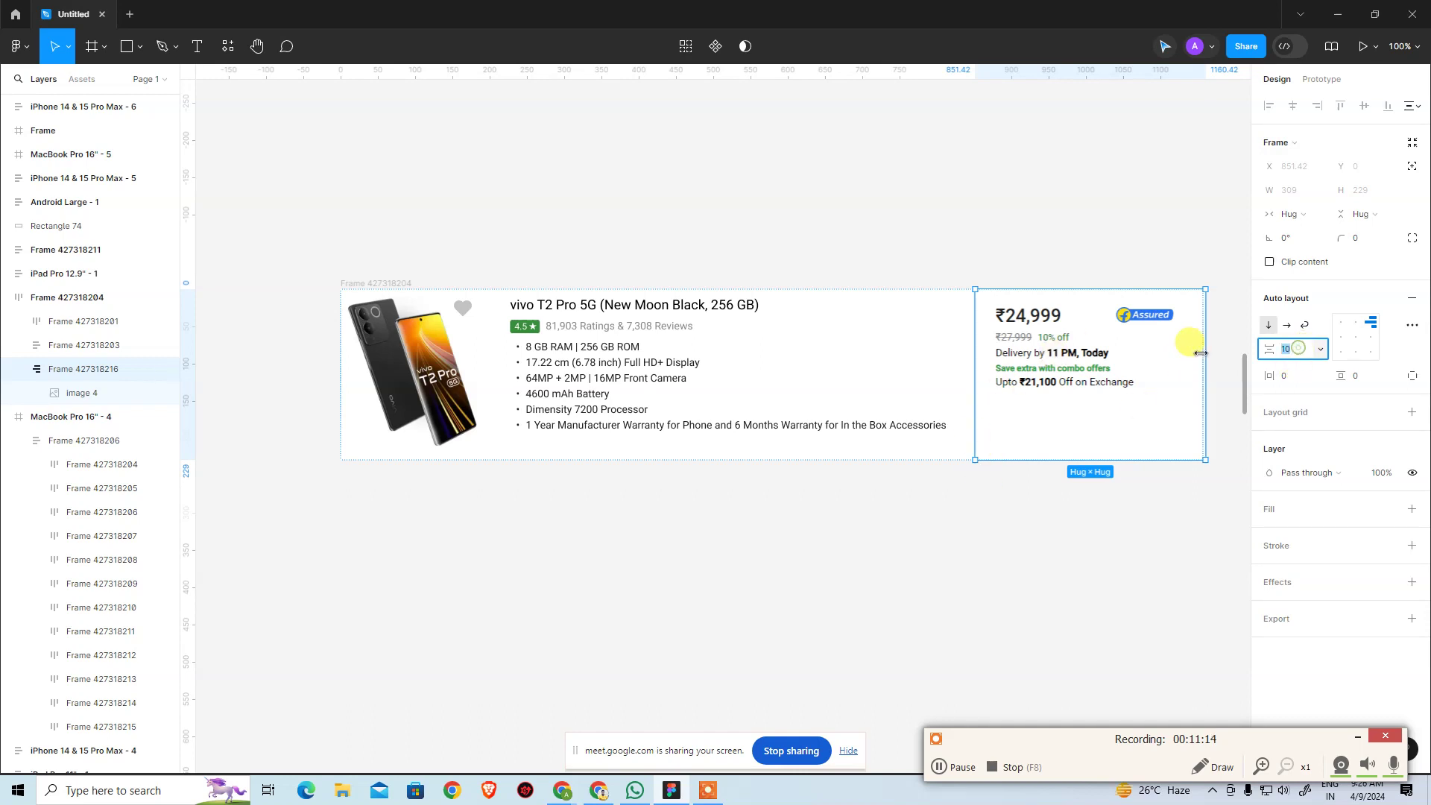
{"action": "type", "text": "50"}
{"action": "key", "text": "Return"}
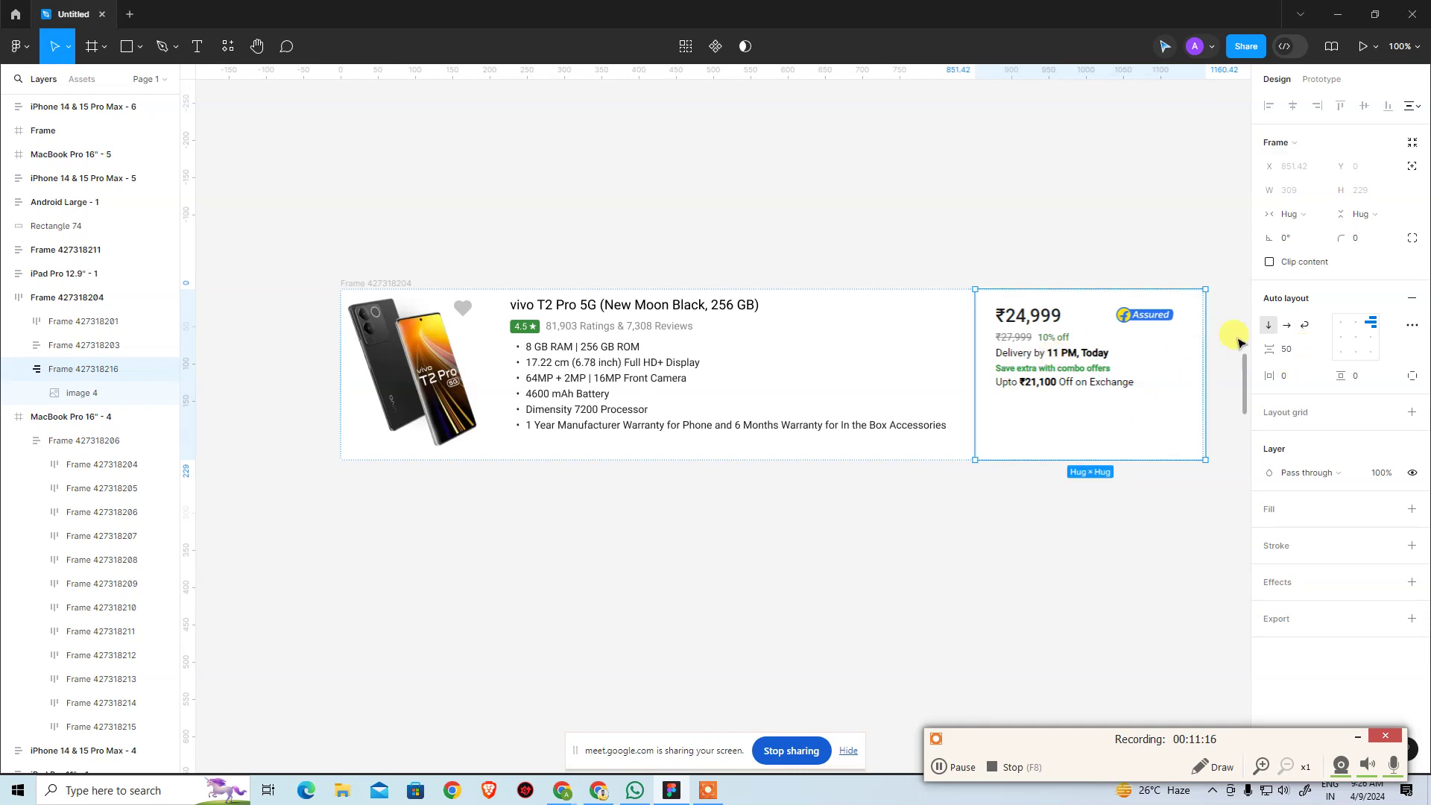
{"action": "key", "text": "ctrl+z"}
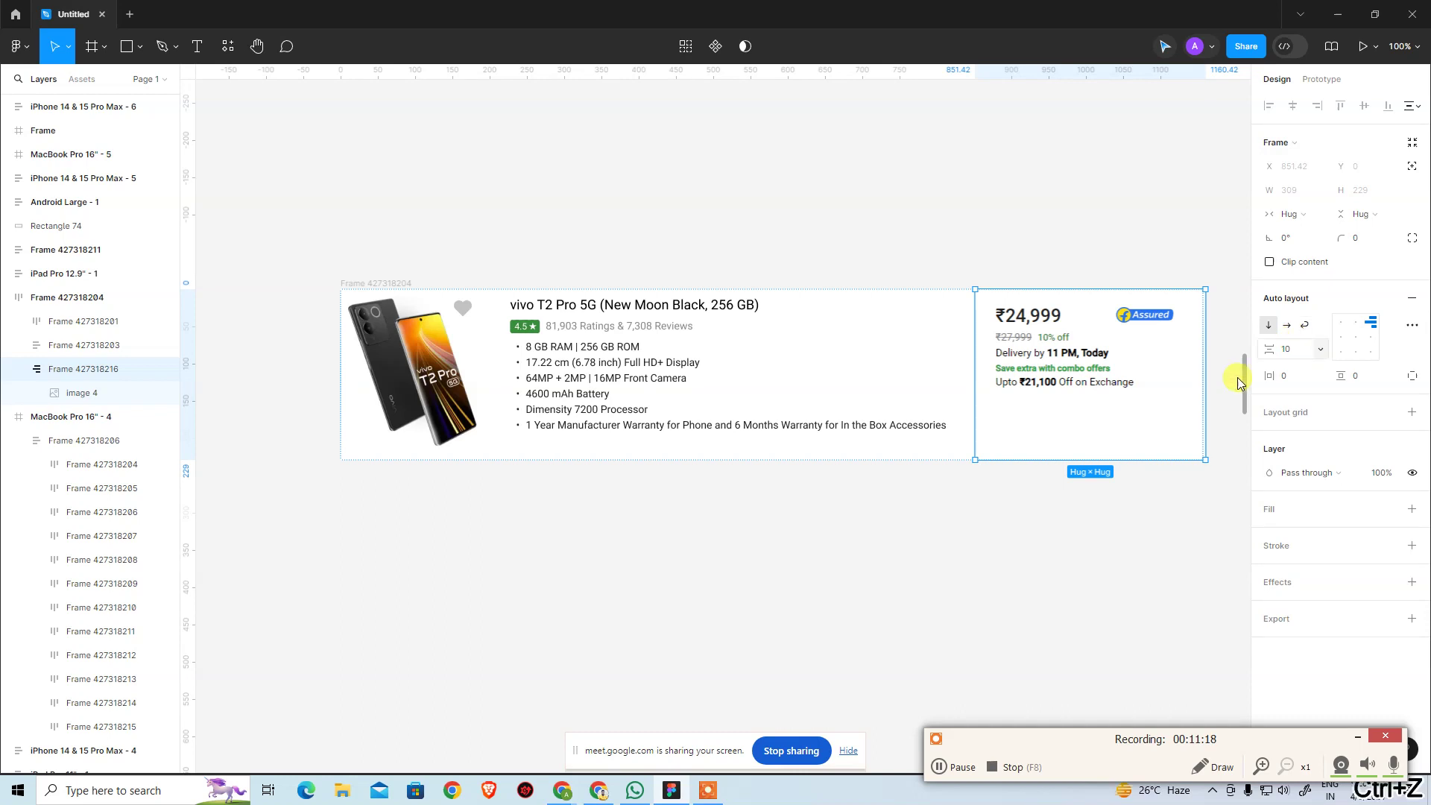
Try a horizontal auto layout direction on the price section and the product details frame, and undo it on the details frame
{"action": "left_click", "coordinate": [883, 585]}
{"action": "left_click", "coordinate": [361, 288]}
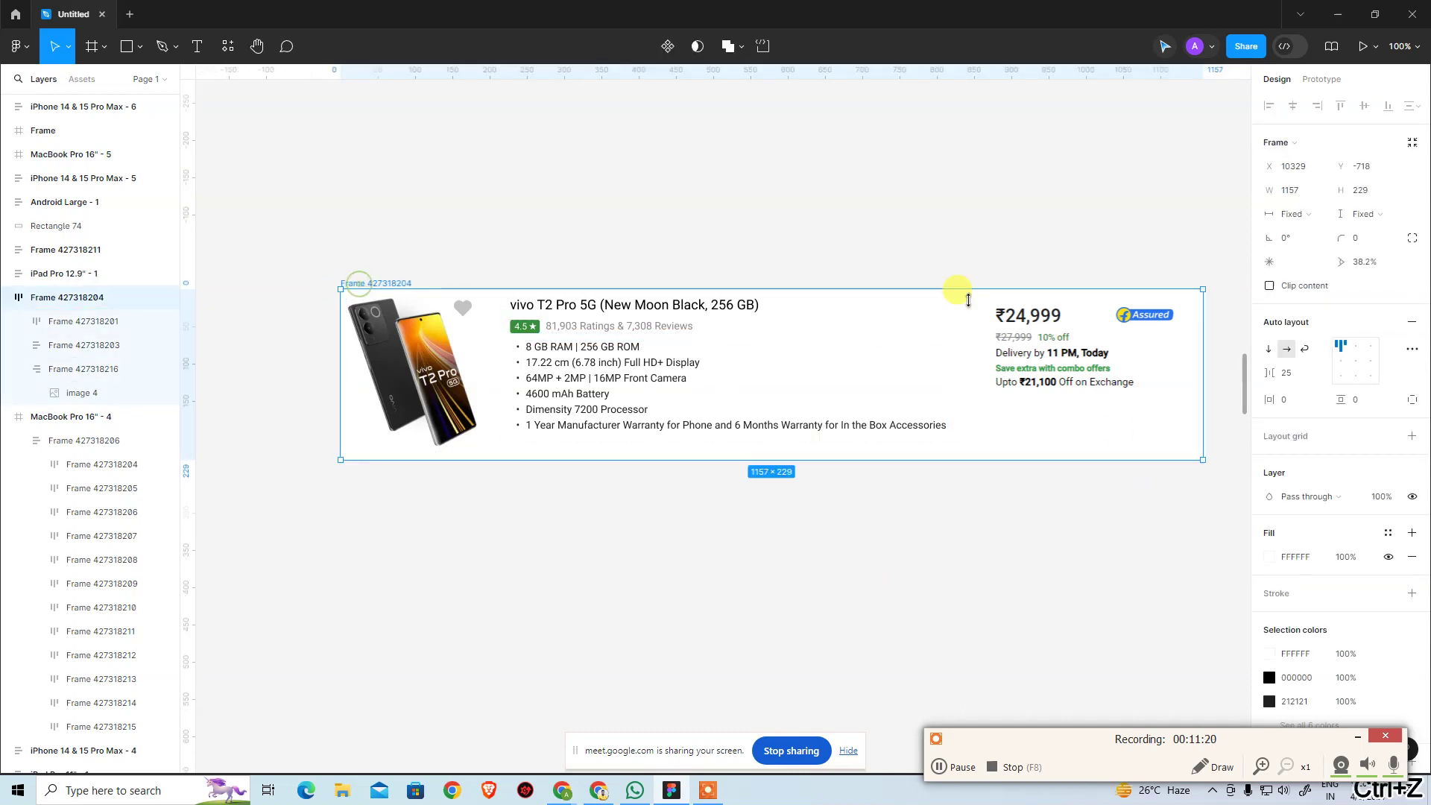
{"action": "left_click", "coordinate": [1018, 379]}
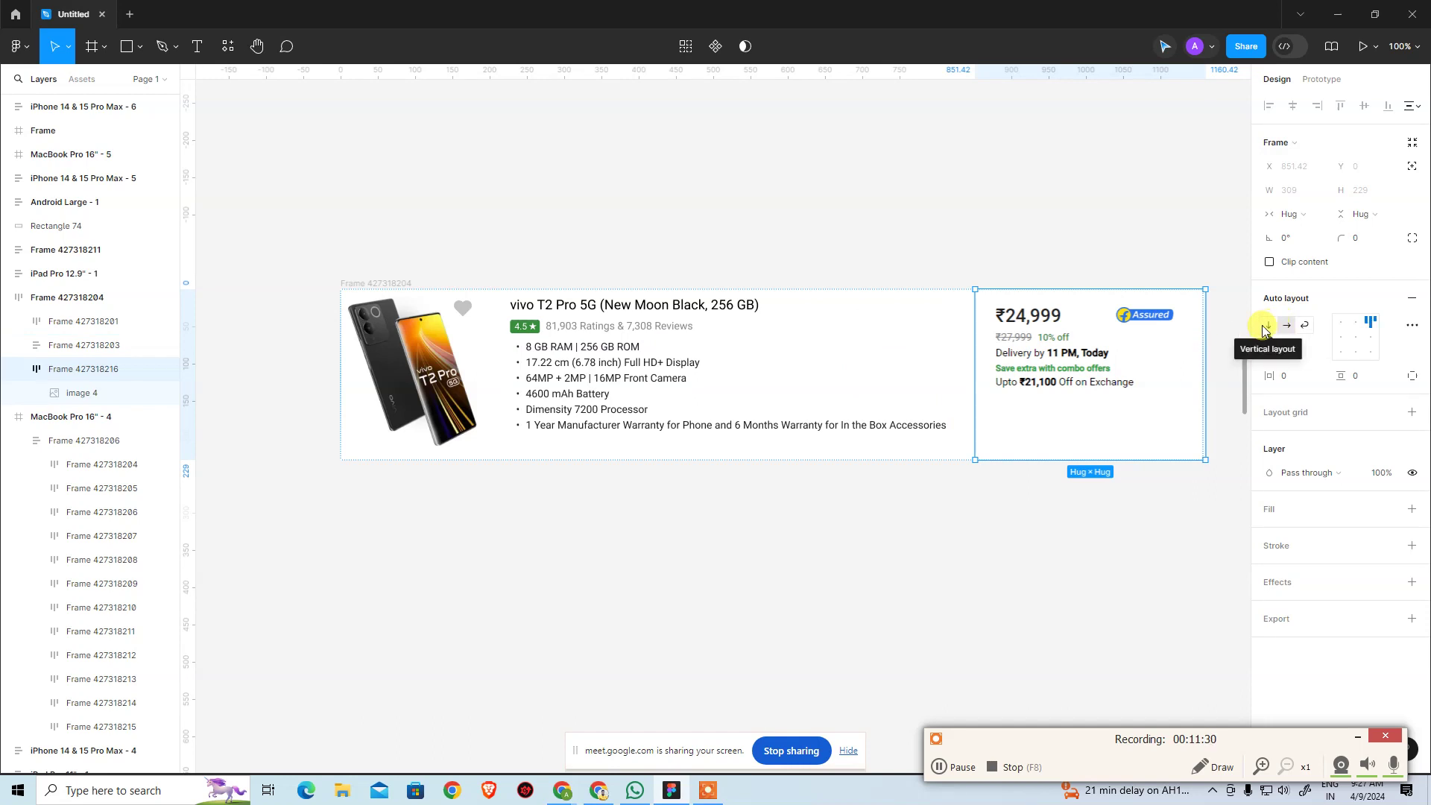
{"action": "left_click", "coordinate": [854, 410]}
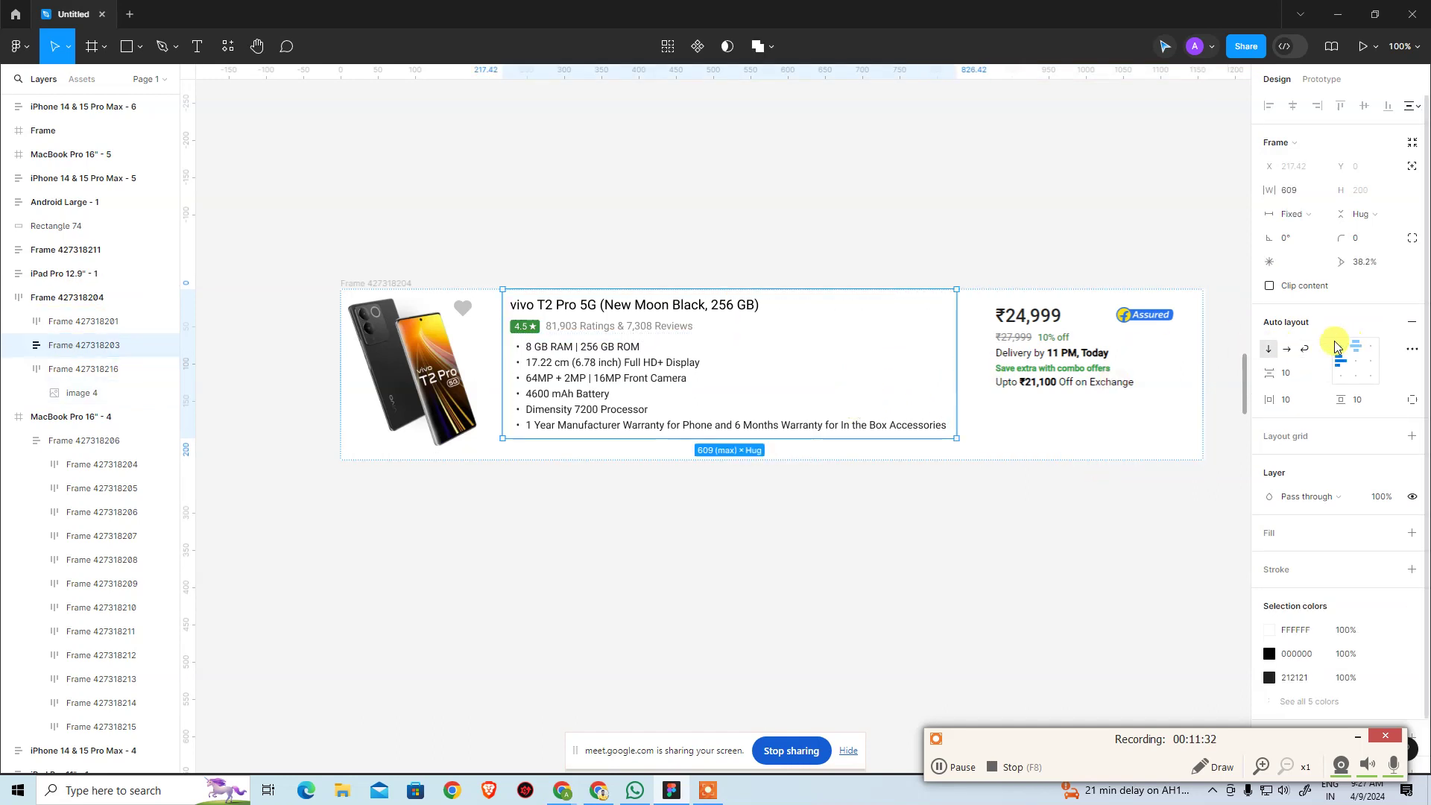
{"action": "left_click", "coordinate": [1289, 351]}
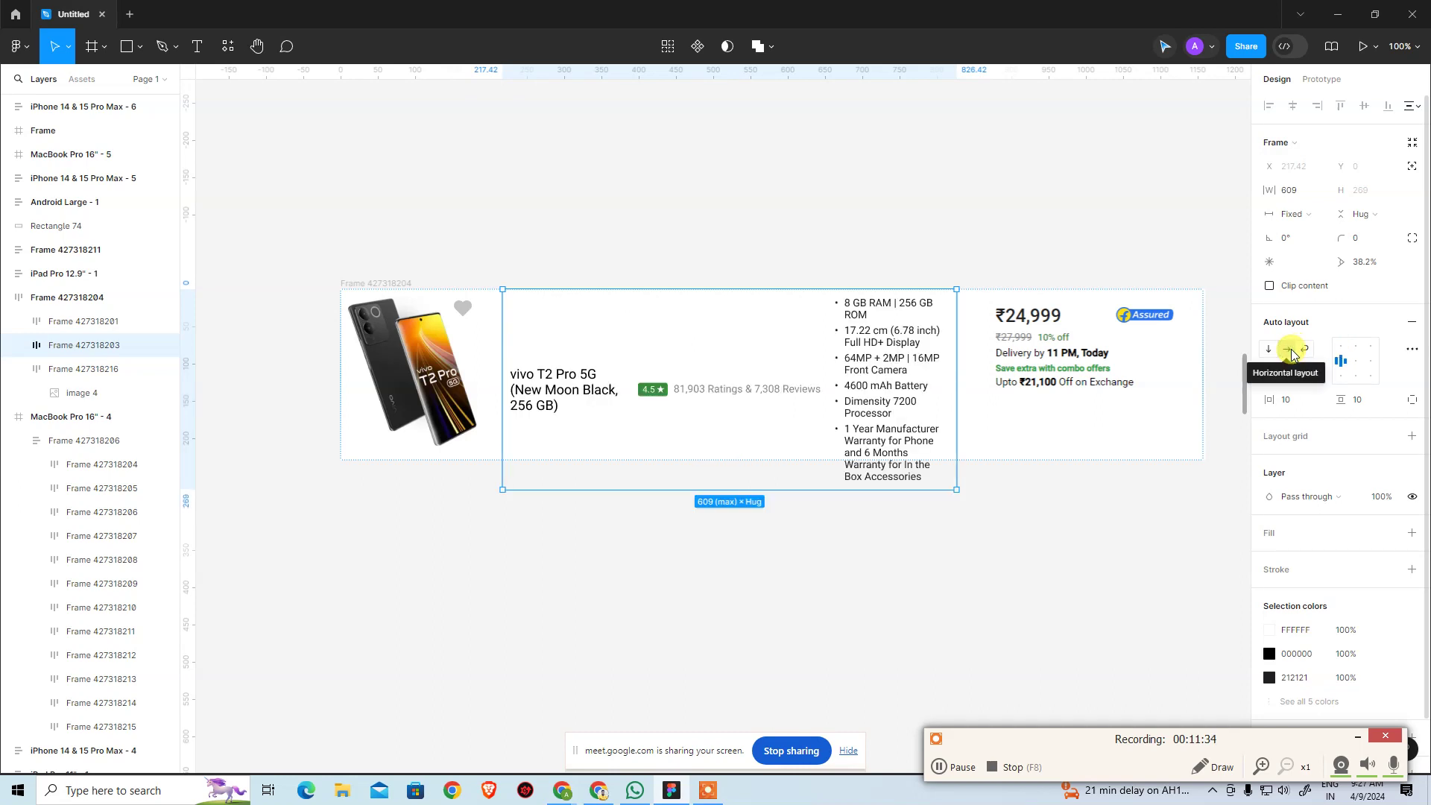
{"action": "key", "text": "ctrl+z"}
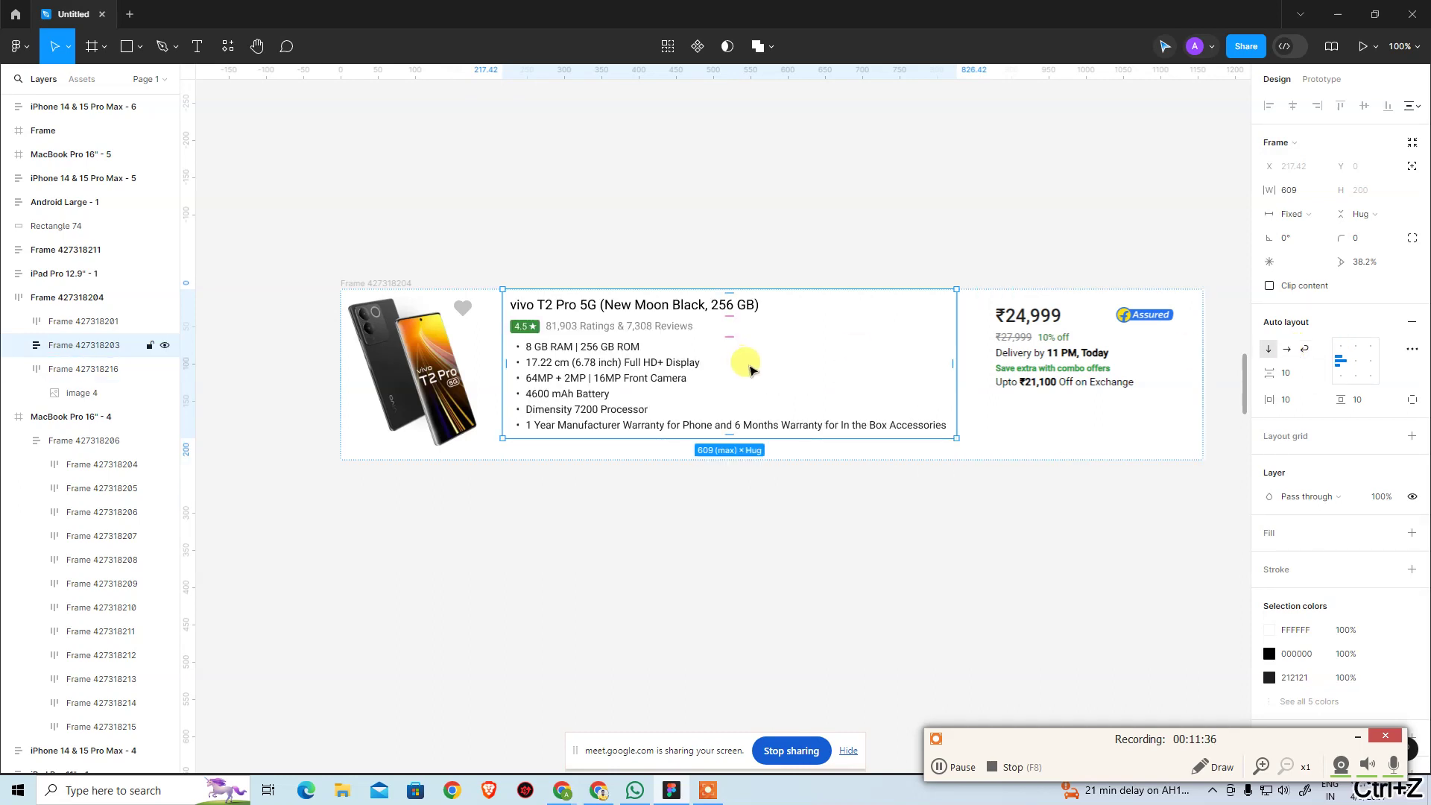
Compare the image and details frames' layout settings, try a vertical layout on the whole card, and switch it back to horizontal
{"action": "left_click", "coordinate": [421, 380]}
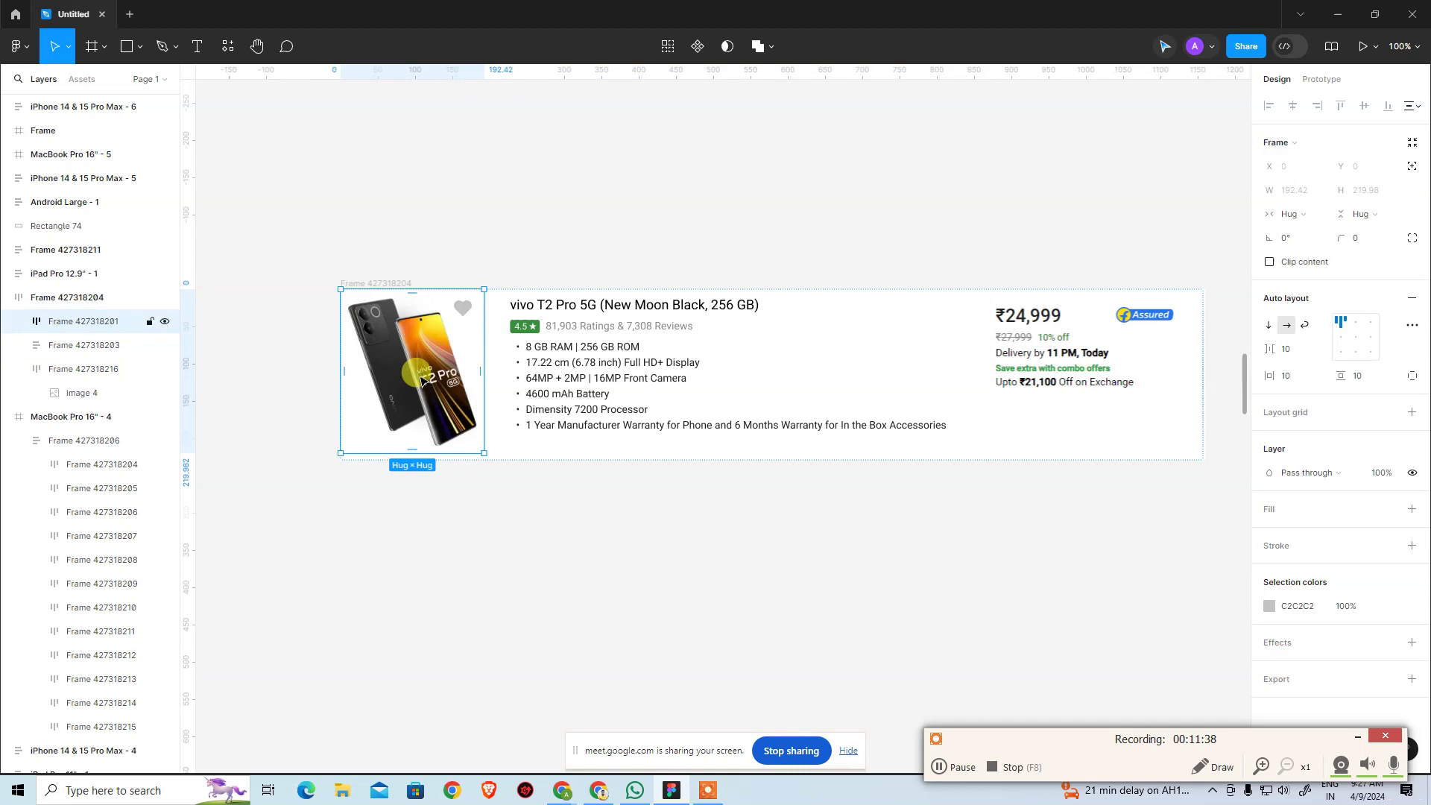
{"action": "left_click", "coordinate": [625, 369]}
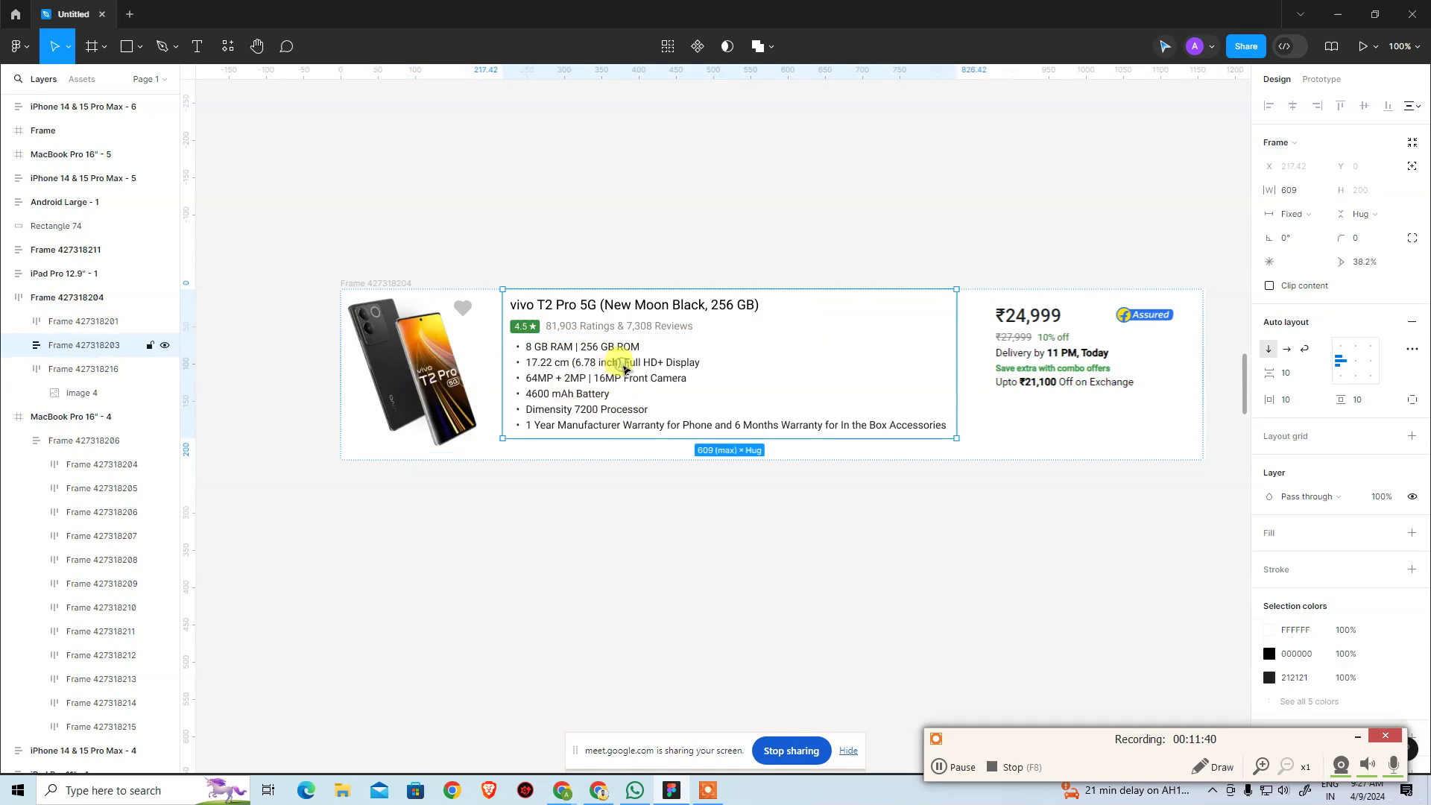
{"action": "left_click", "coordinate": [927, 533]}
{"action": "left_click", "coordinate": [871, 383]}
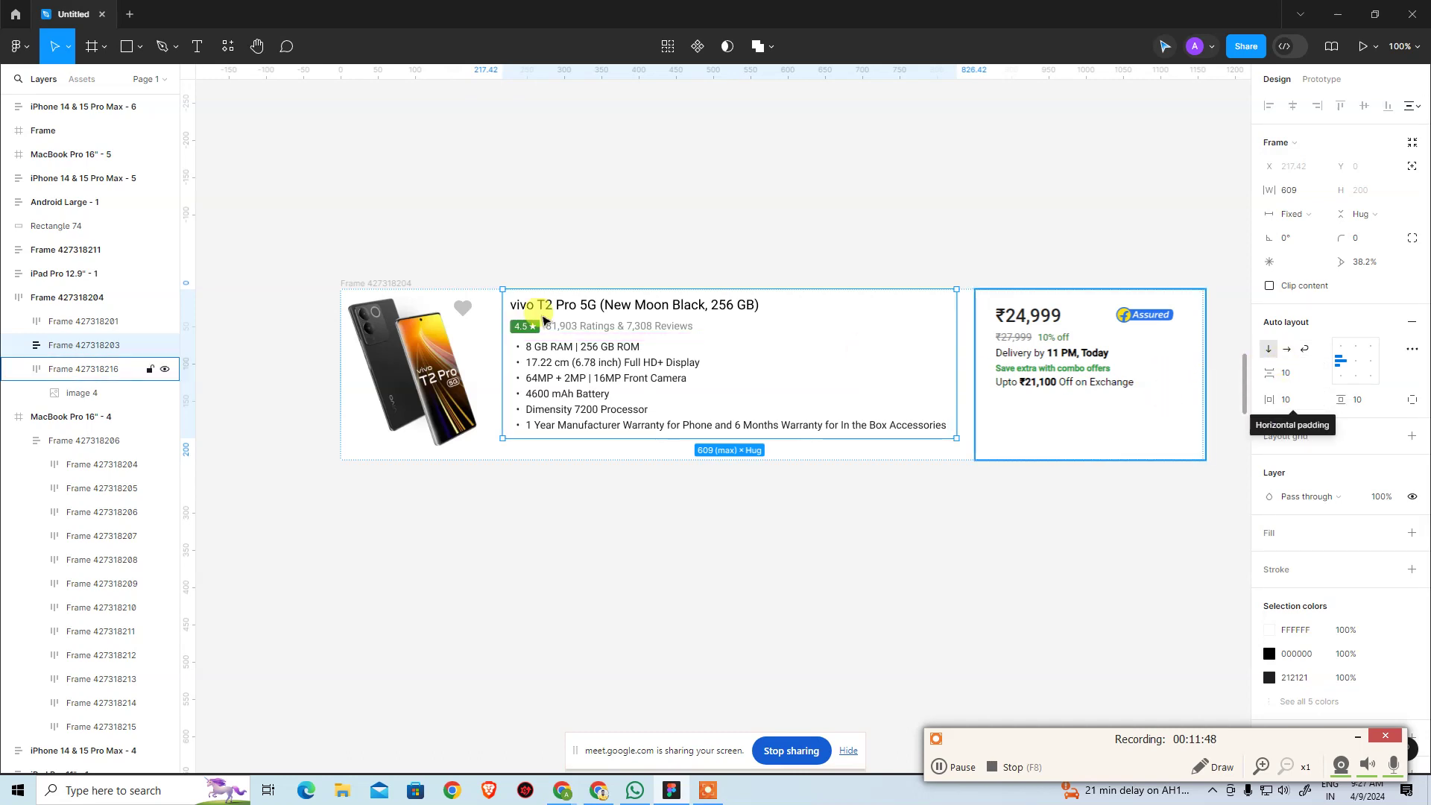
{"action": "left_click", "coordinate": [403, 284]}
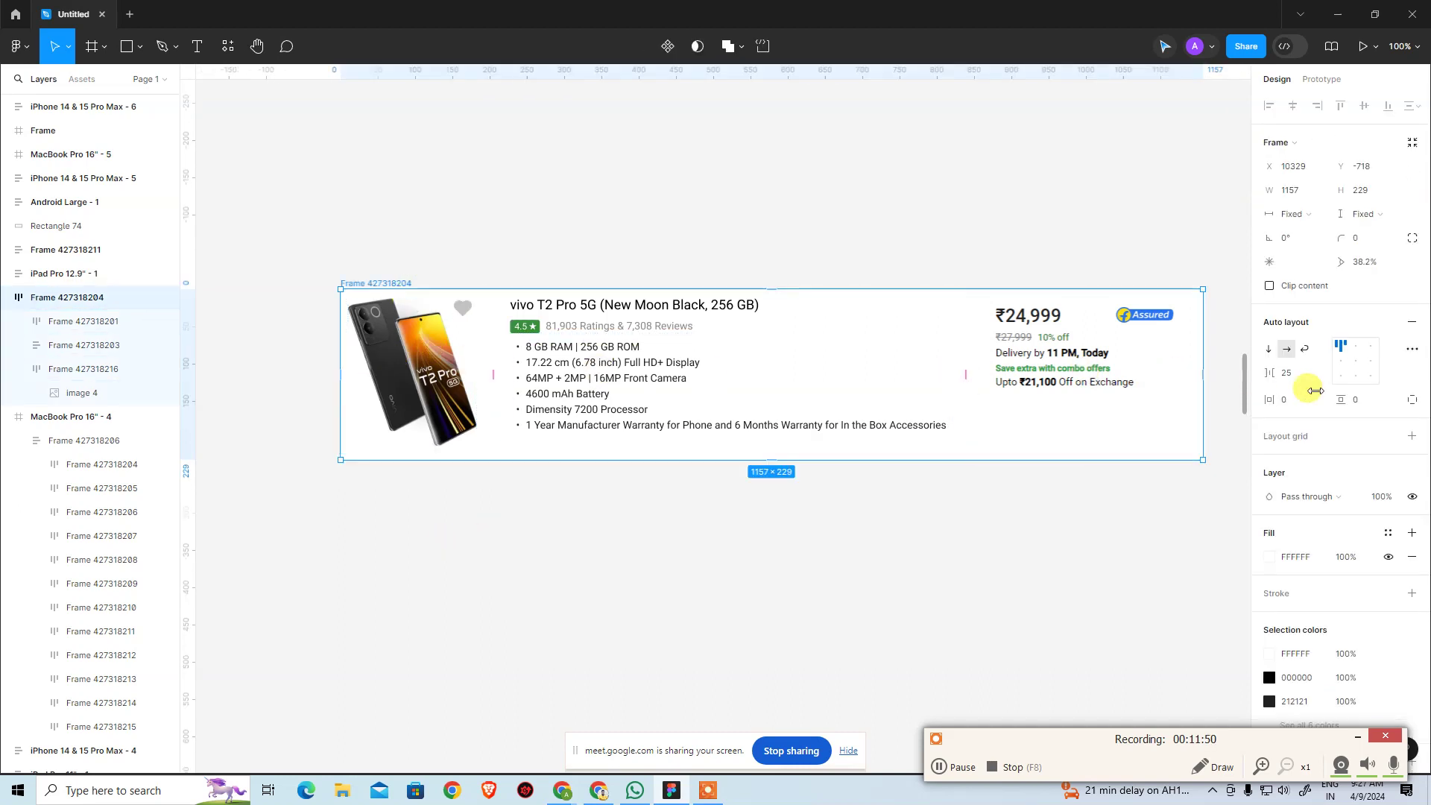
{"action": "left_click", "coordinate": [1268, 350]}
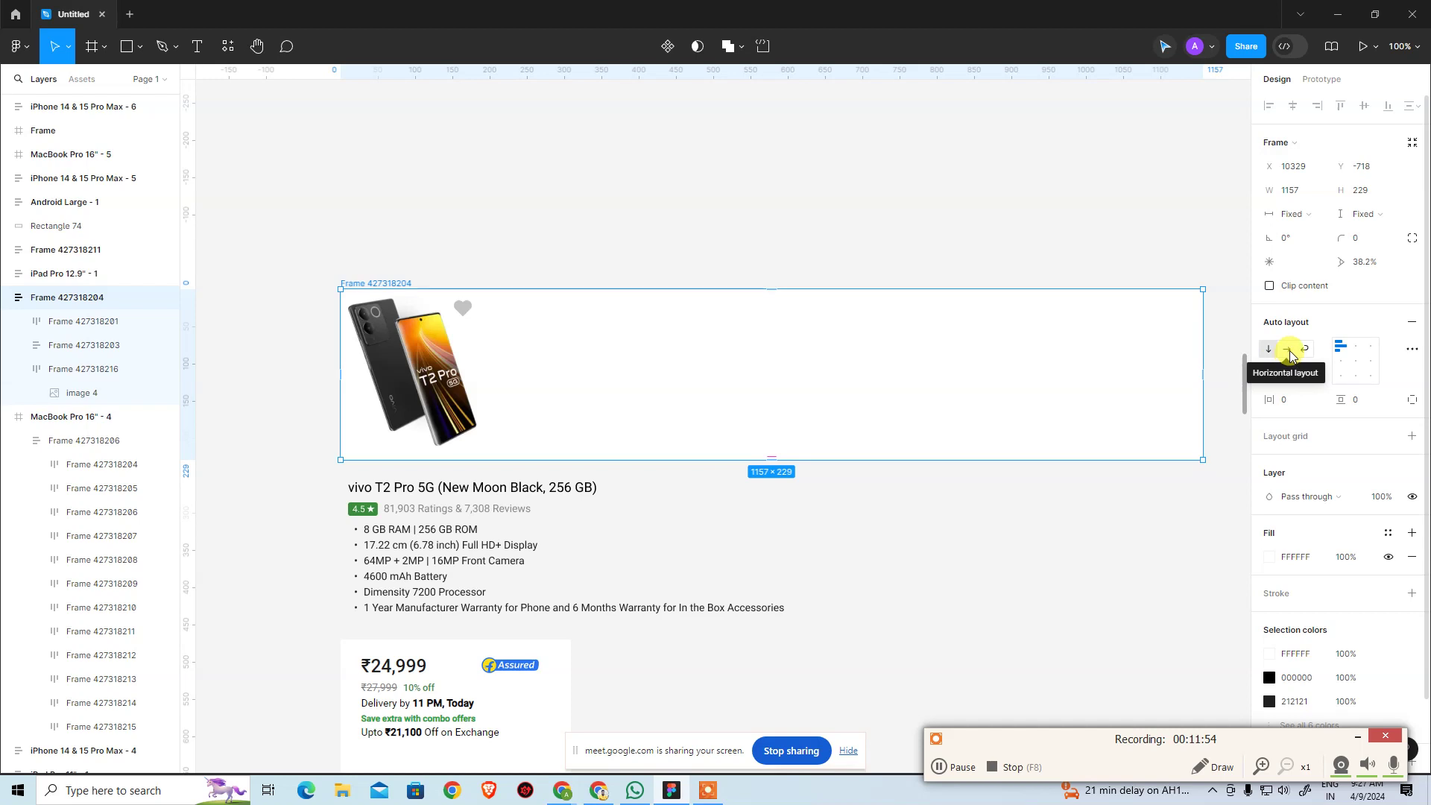
{"action": "left_click", "coordinate": [1288, 350]}
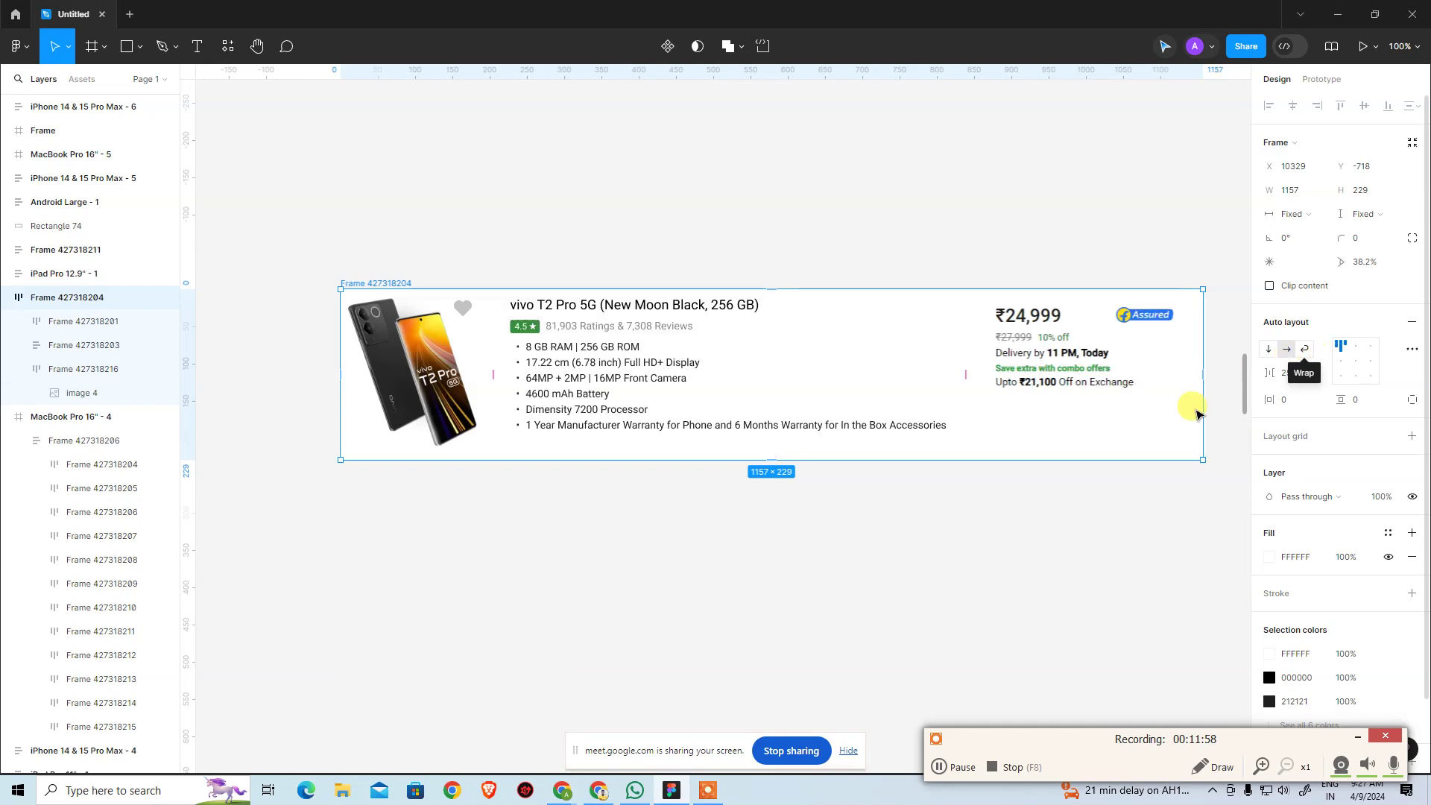
Set the whole product card frame's horizontal resizing to Hug contents
{"action": "left_click", "coordinate": [1080, 549]}
{"action": "left_click", "coordinate": [351, 287]}
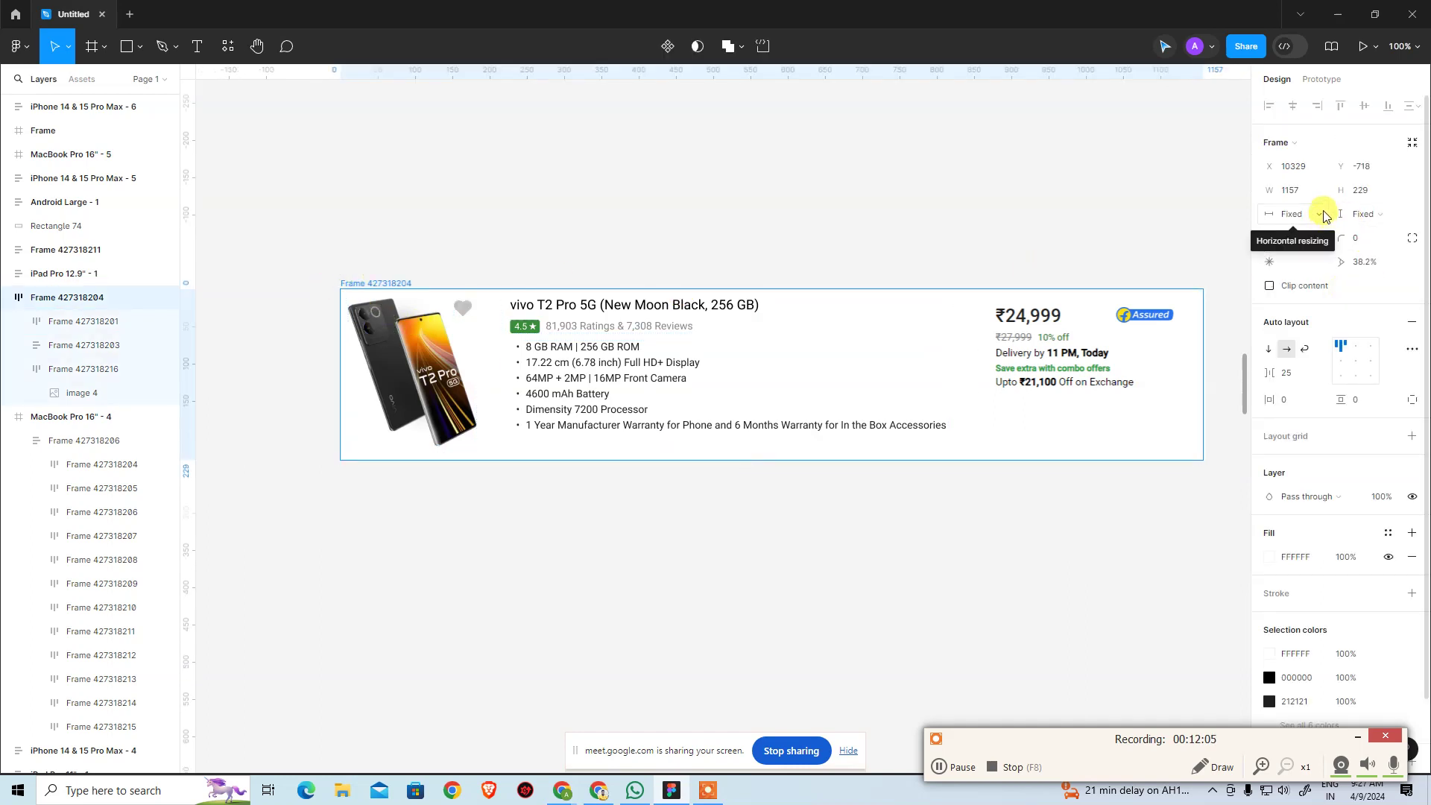
{"action": "left_click", "coordinate": [1319, 215]}
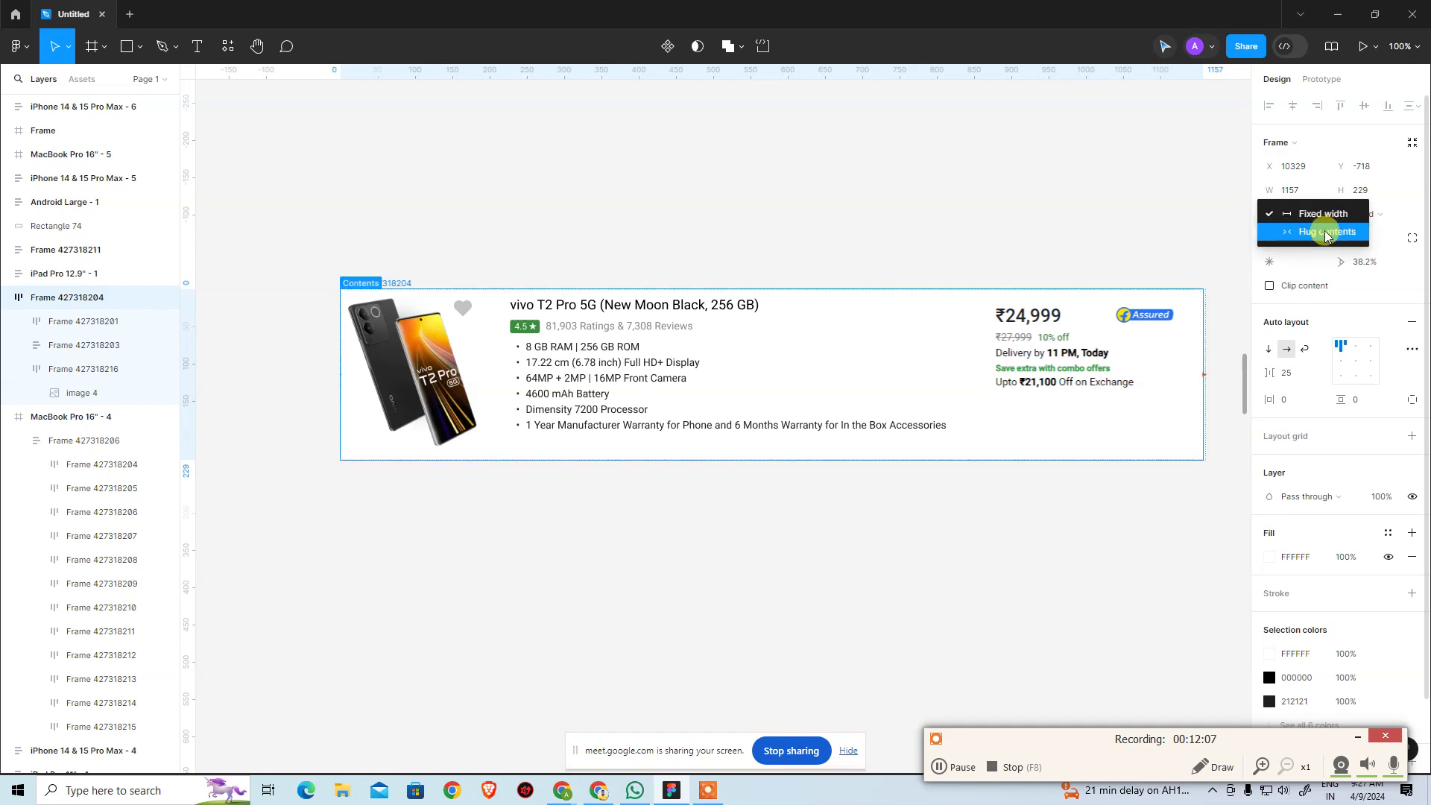
{"action": "left_click", "coordinate": [1325, 231]}
{"action": "left_click", "coordinate": [1211, 367]}
{"action": "left_click", "coordinate": [1210, 362]}
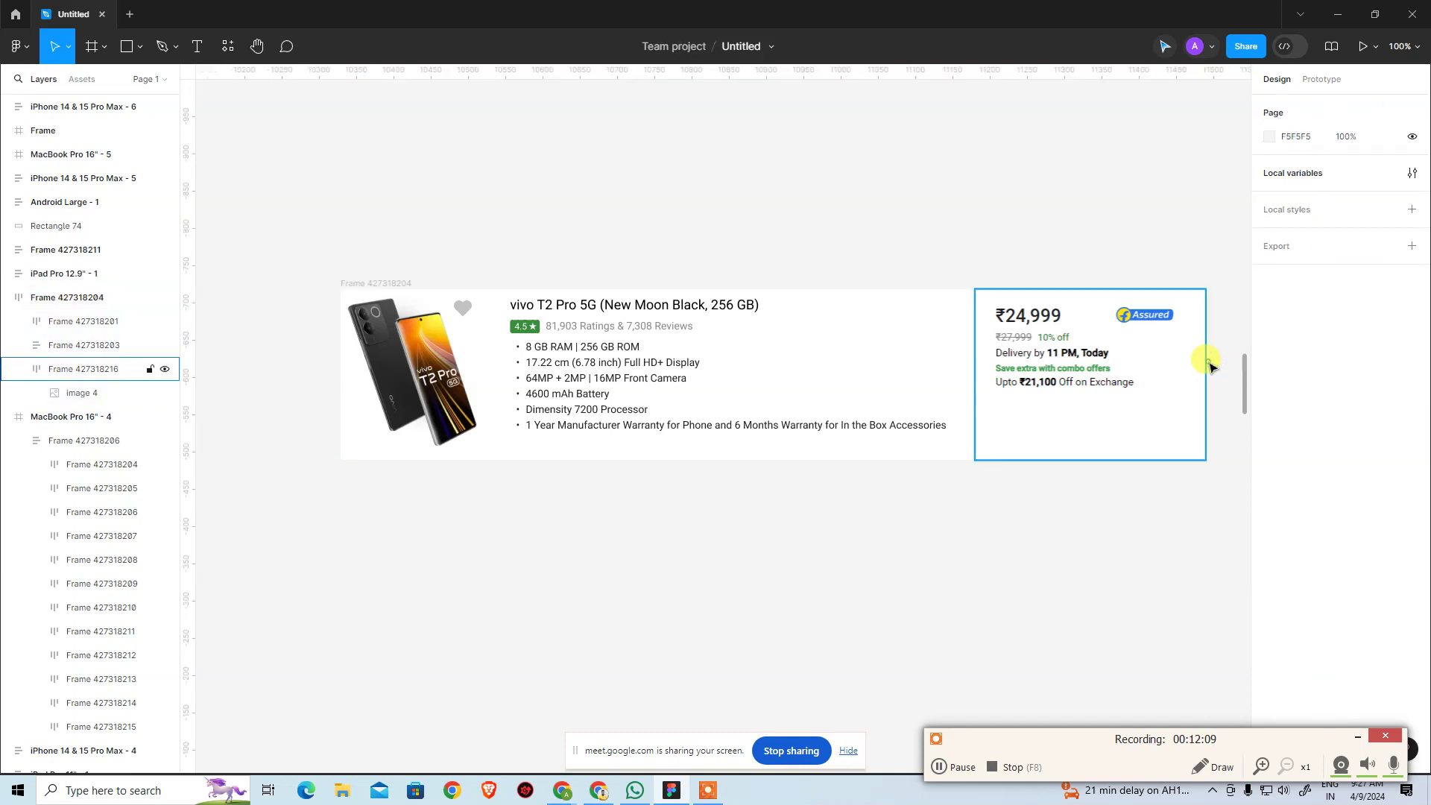
{"action": "left_click", "coordinate": [354, 281]}
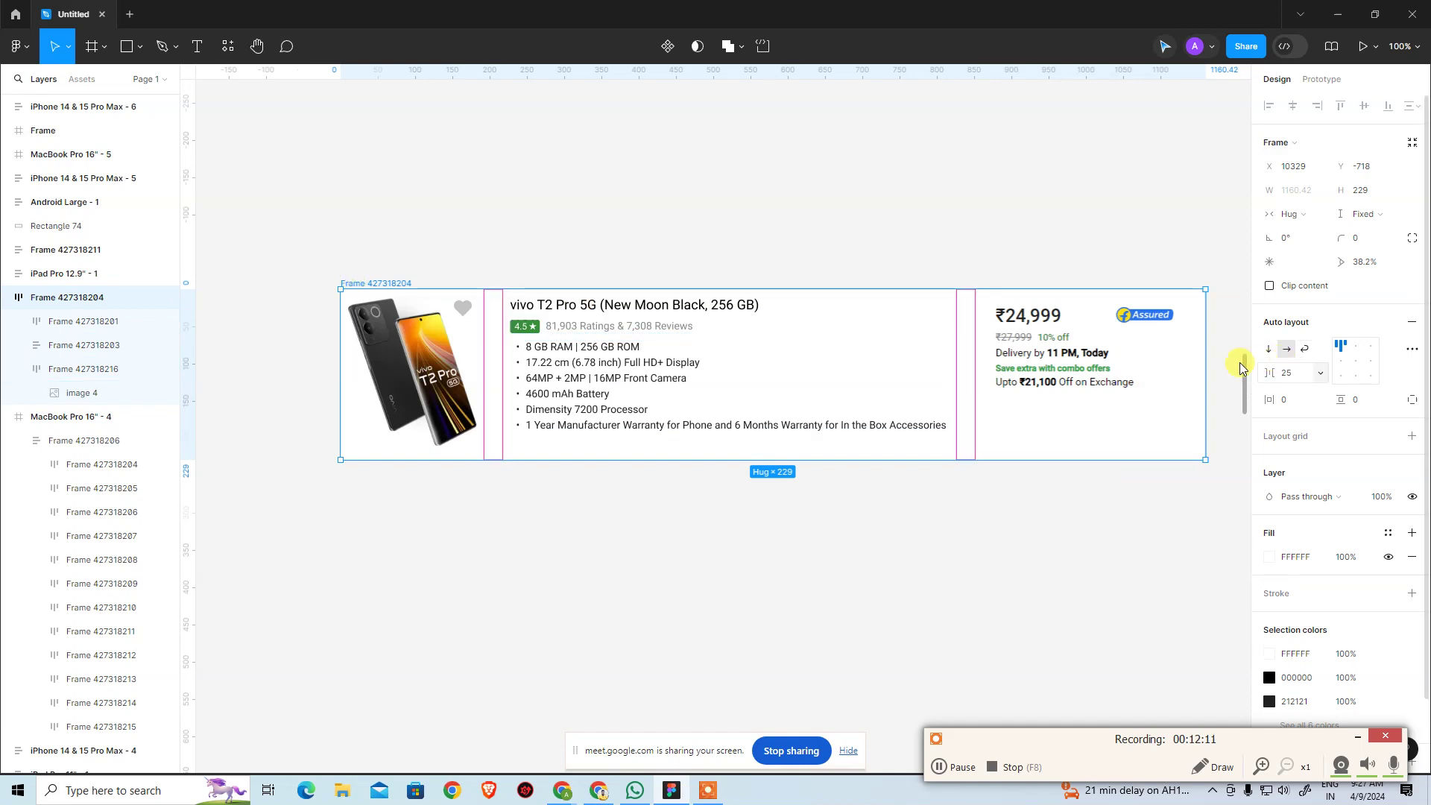
Try narrowing the whole product card by its edge, undo the resize, and deselect the card
{"action": "left_click_drag", "start_coordinate": [1205, 362], "coordinate": [1069, 363]}
{"action": "key", "text": "ctrl+z"}
{"action": "left_click", "coordinate": [955, 226]}
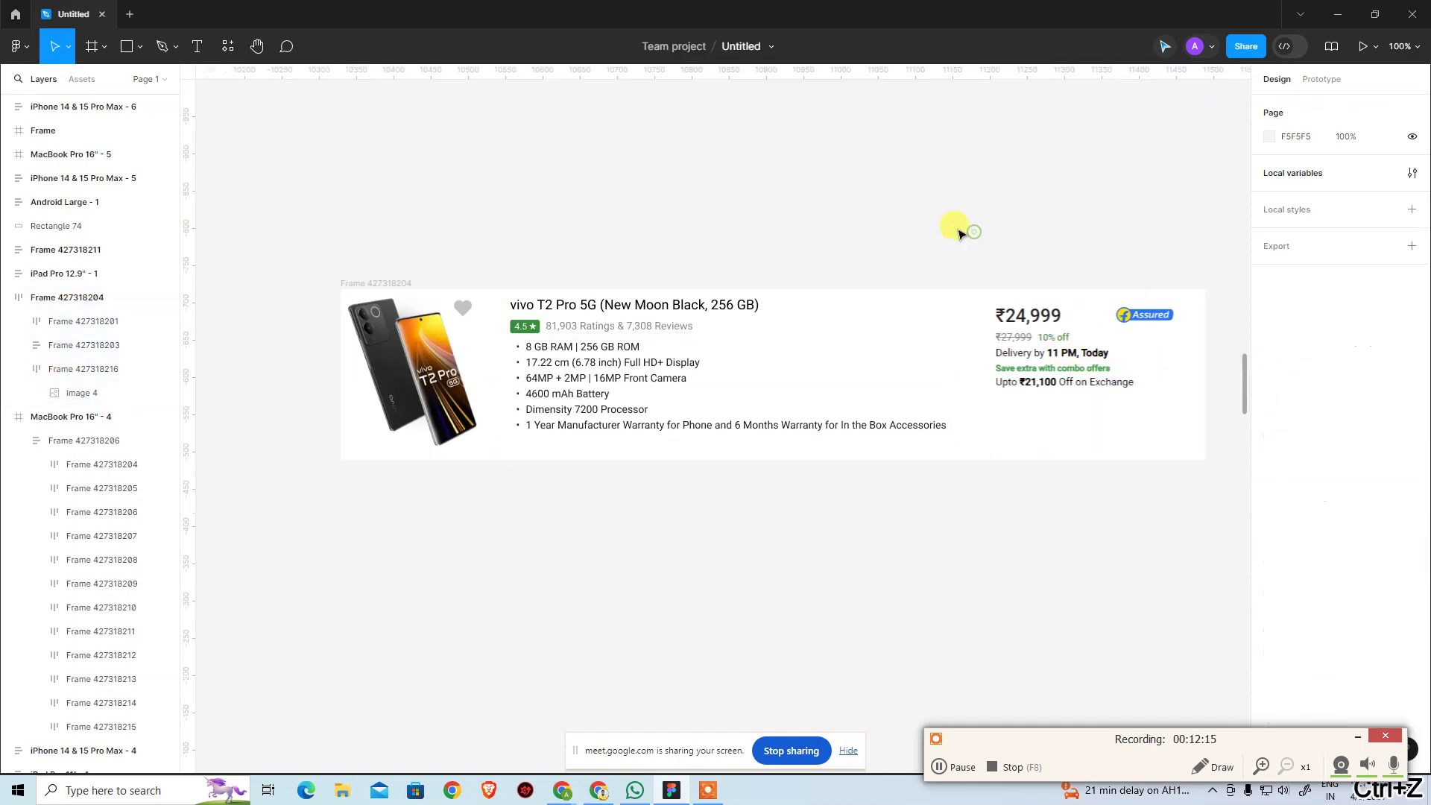
Keep the product card frame's horizontal resizing on Hug contents and set its vertical resizing to Hug contents
{"action": "left_click", "coordinate": [368, 282]}
{"action": "left_click", "coordinate": [1325, 214]}
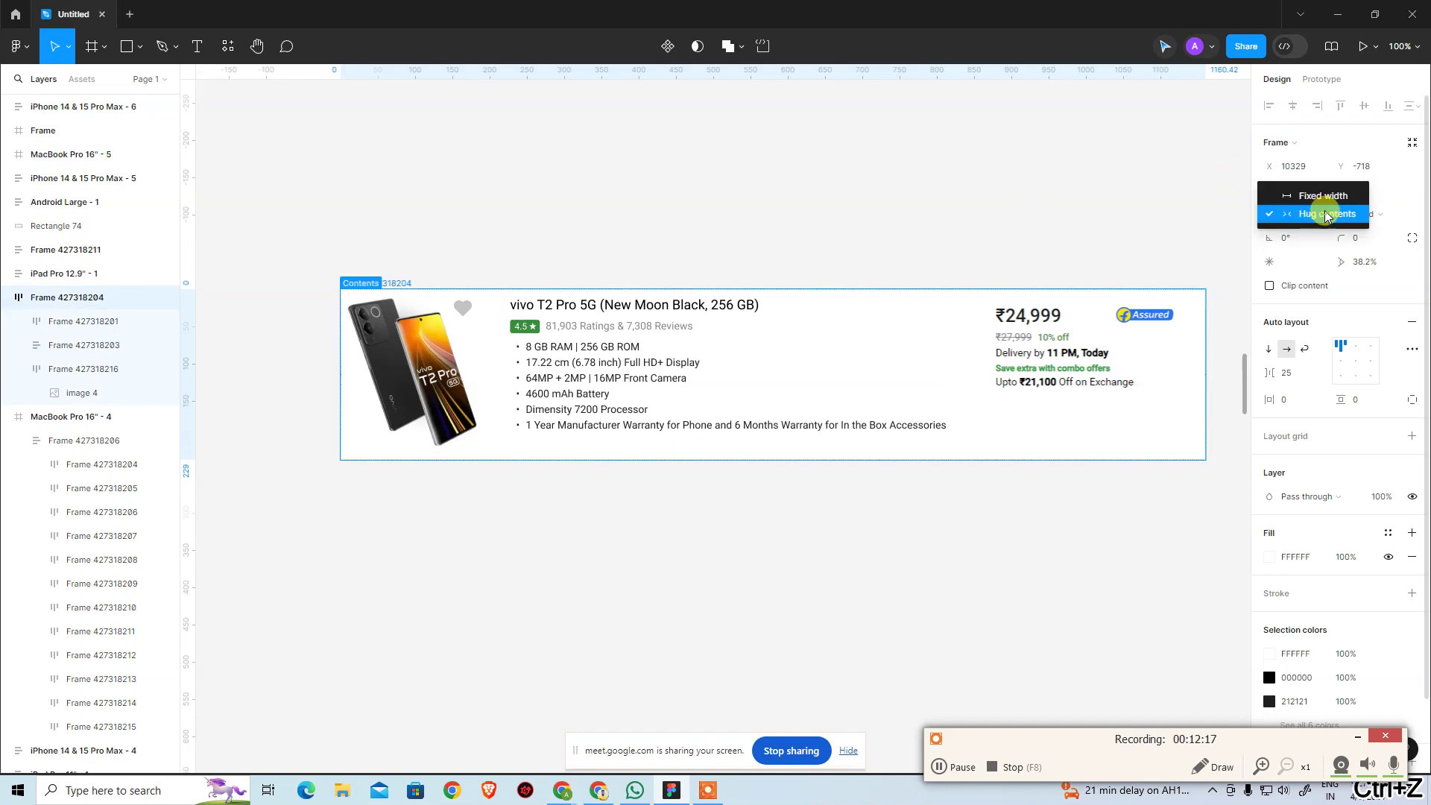
{"action": "left_click", "coordinate": [1328, 213]}
{"action": "left_click", "coordinate": [1324, 215]}
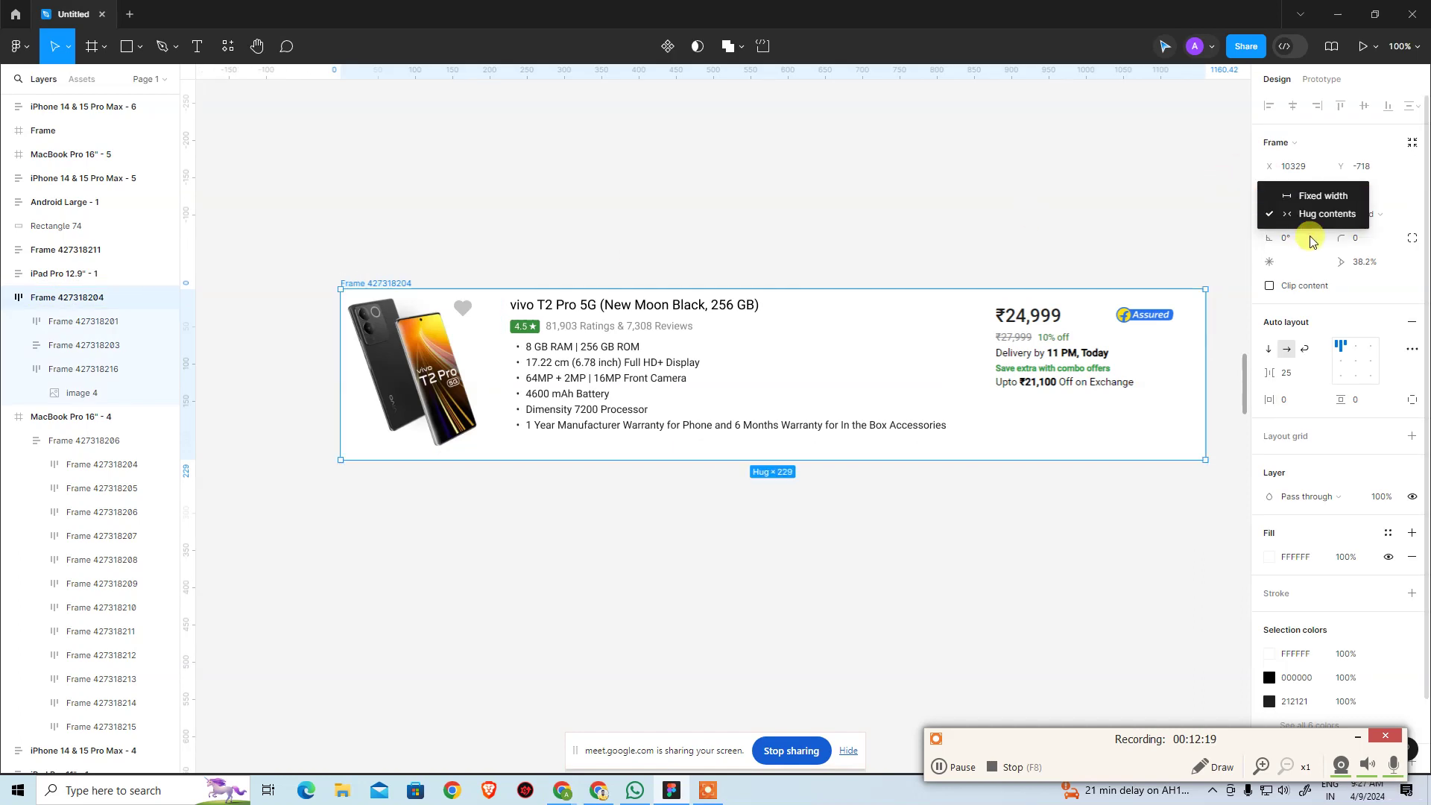
{"action": "left_click", "coordinate": [1319, 218]}
{"action": "left_click", "coordinate": [1365, 214]}
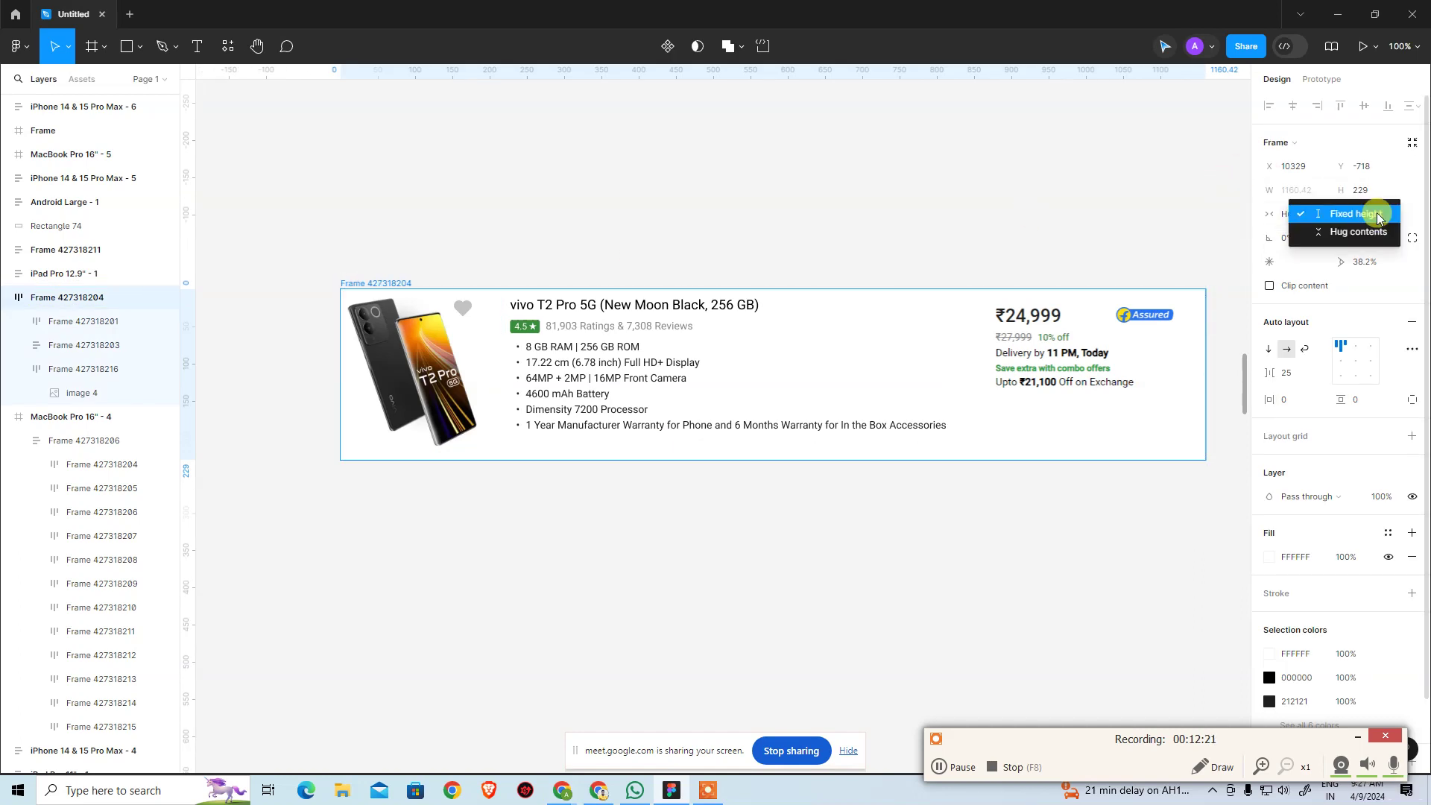
{"action": "left_click", "coordinate": [1375, 233]}
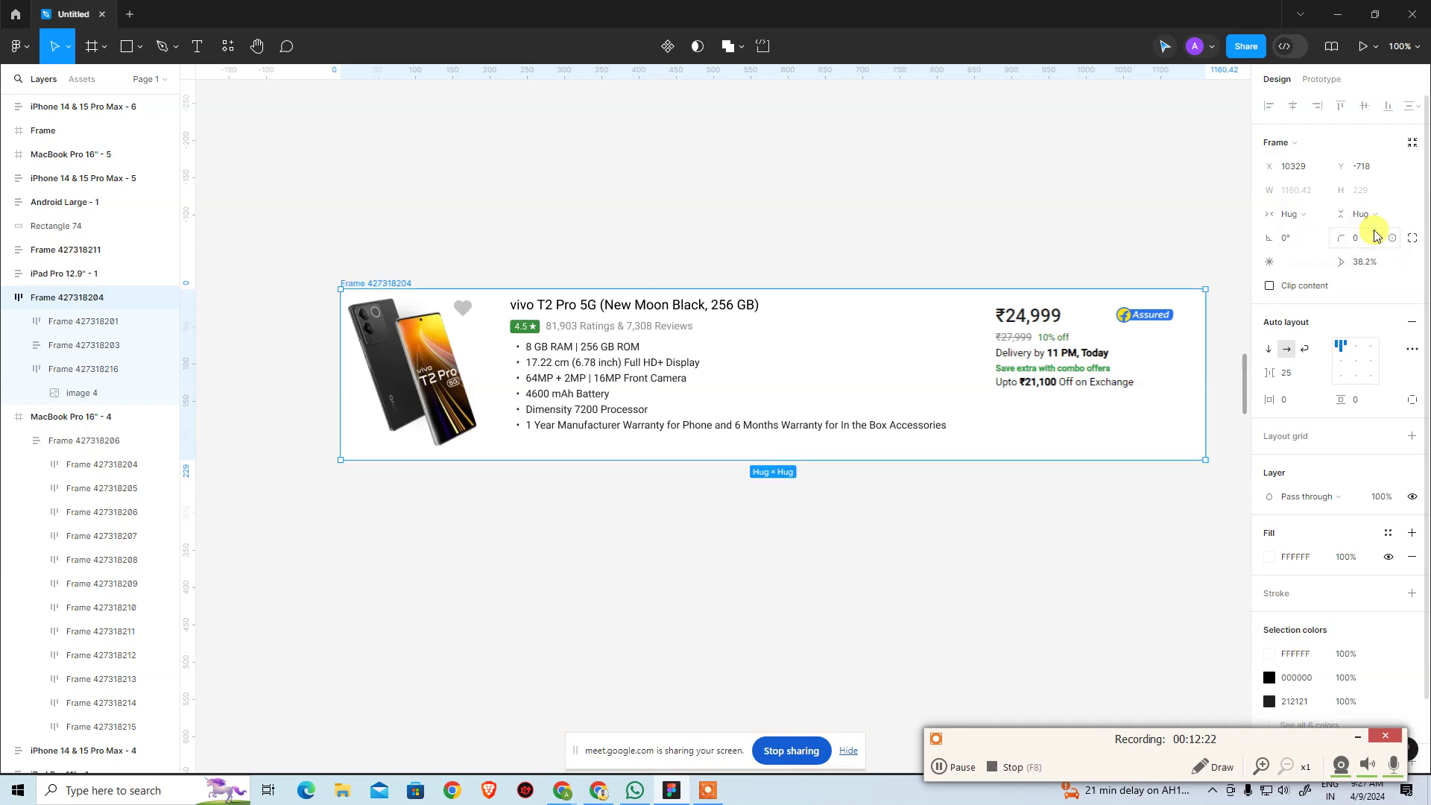
{"action": "left_click", "coordinate": [879, 225]}
Try resizing the hugging product card to a width of 821, undo the resize, and deselect it
{"action": "left_click", "coordinate": [373, 287]}
{"action": "left_click", "coordinate": [377, 283]}
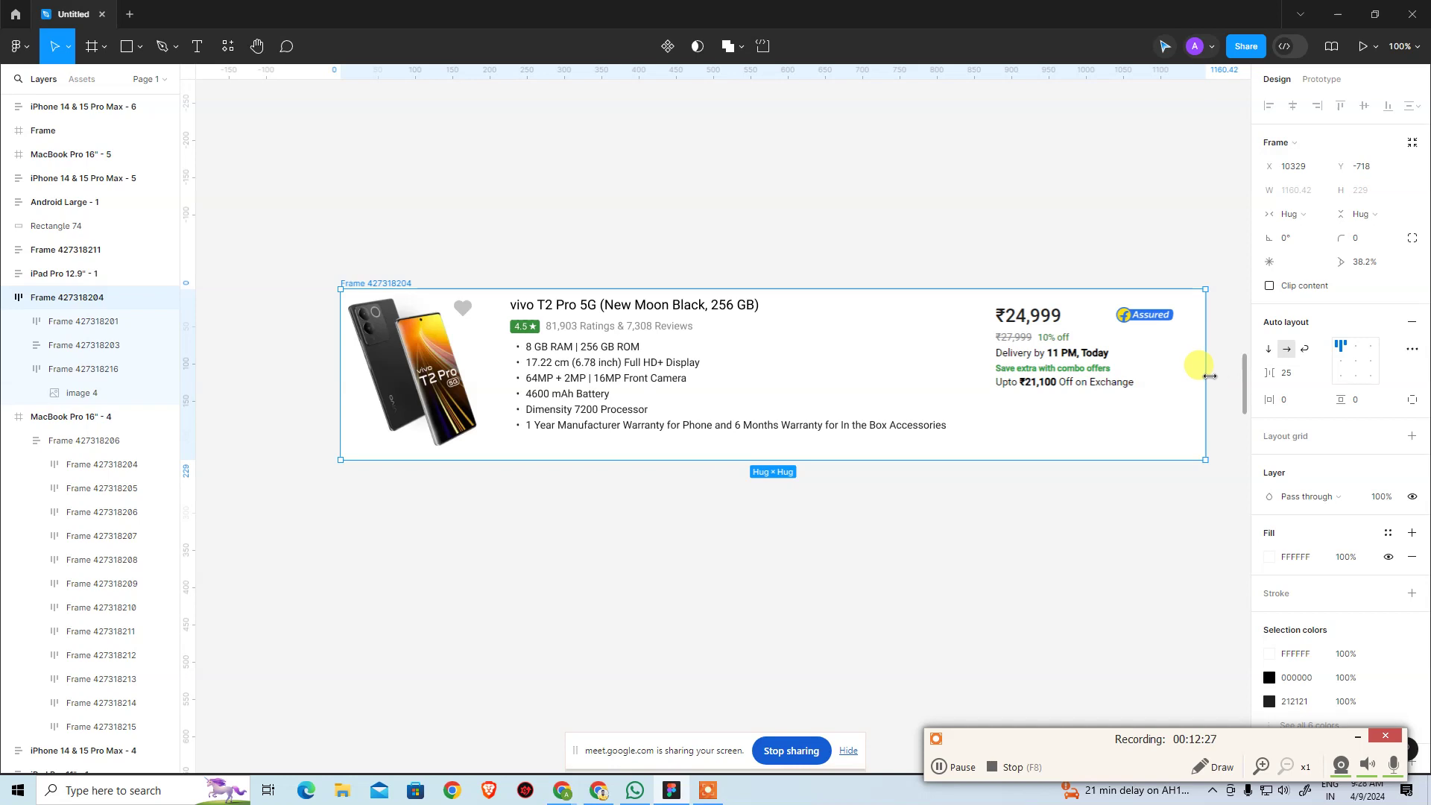
{"action": "left_click_drag", "start_coordinate": [1211, 374], "coordinate": [948, 383]}
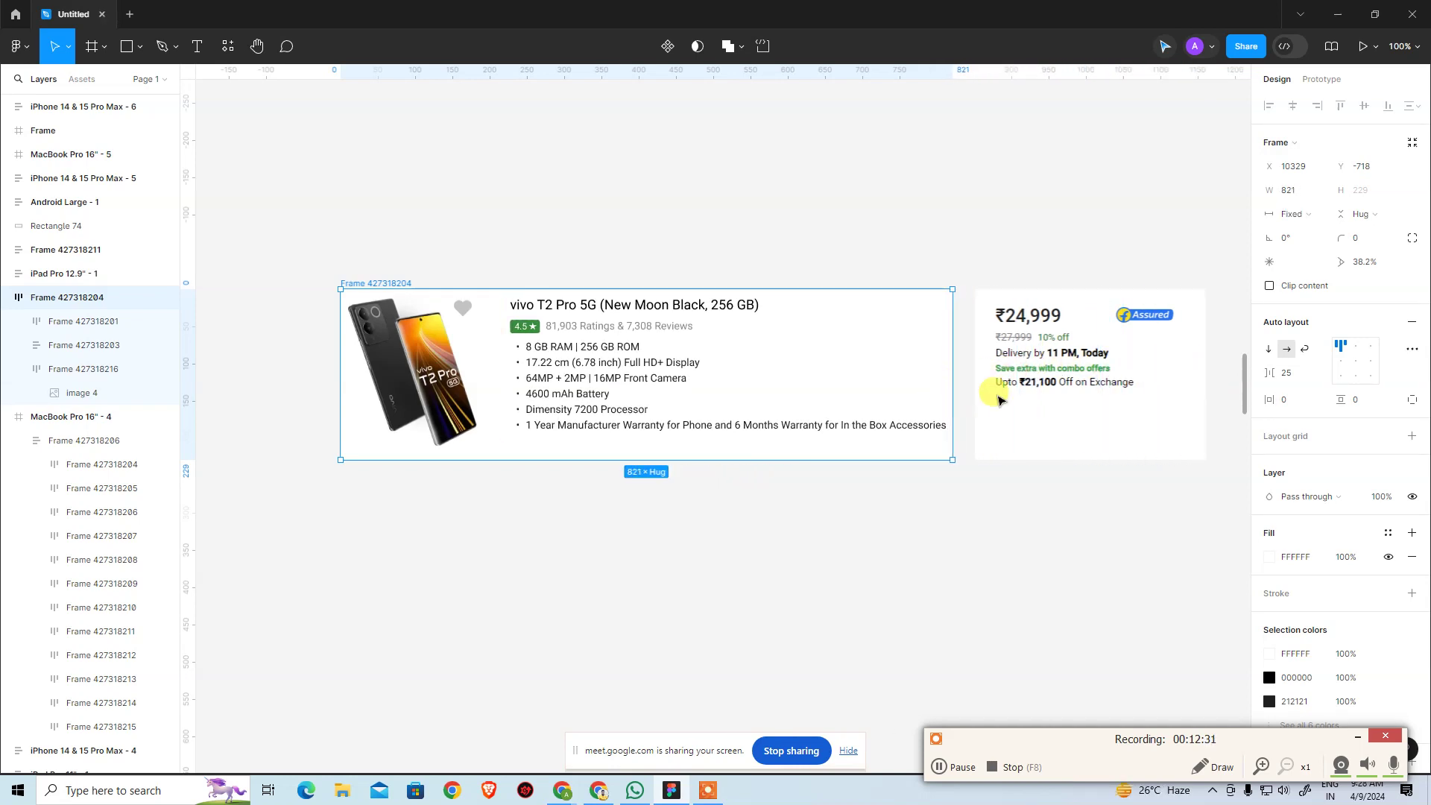
{"action": "key", "text": "ctrl+z"}
{"action": "left_click", "coordinate": [1090, 598]}
Switch to the Flipkart iPhone 15 results in Chrome, maximize the window, and inspect a product row's size and padding
{"action": "key", "text": "alt+Tab"}
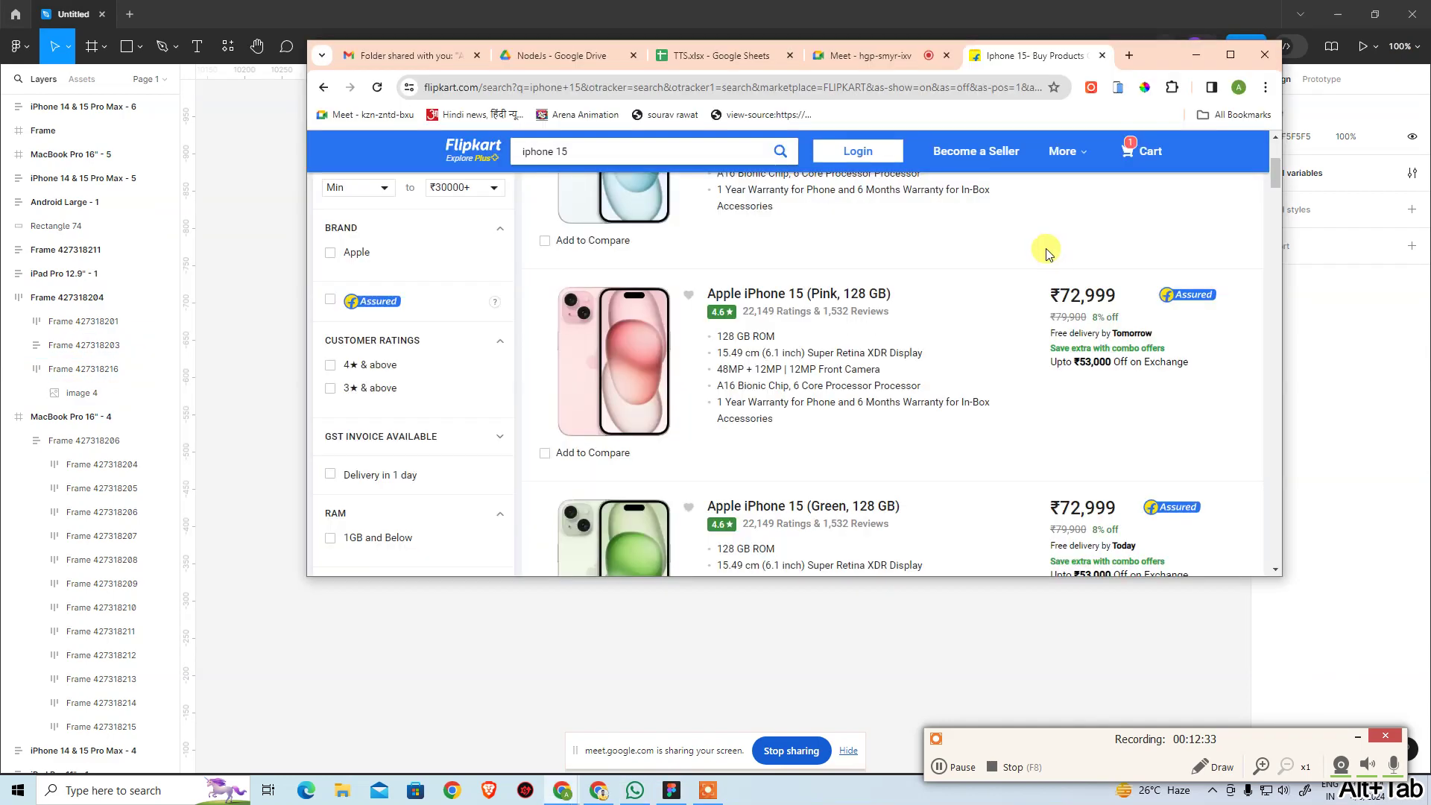
{"action": "left_click", "coordinate": [1216, 60]}
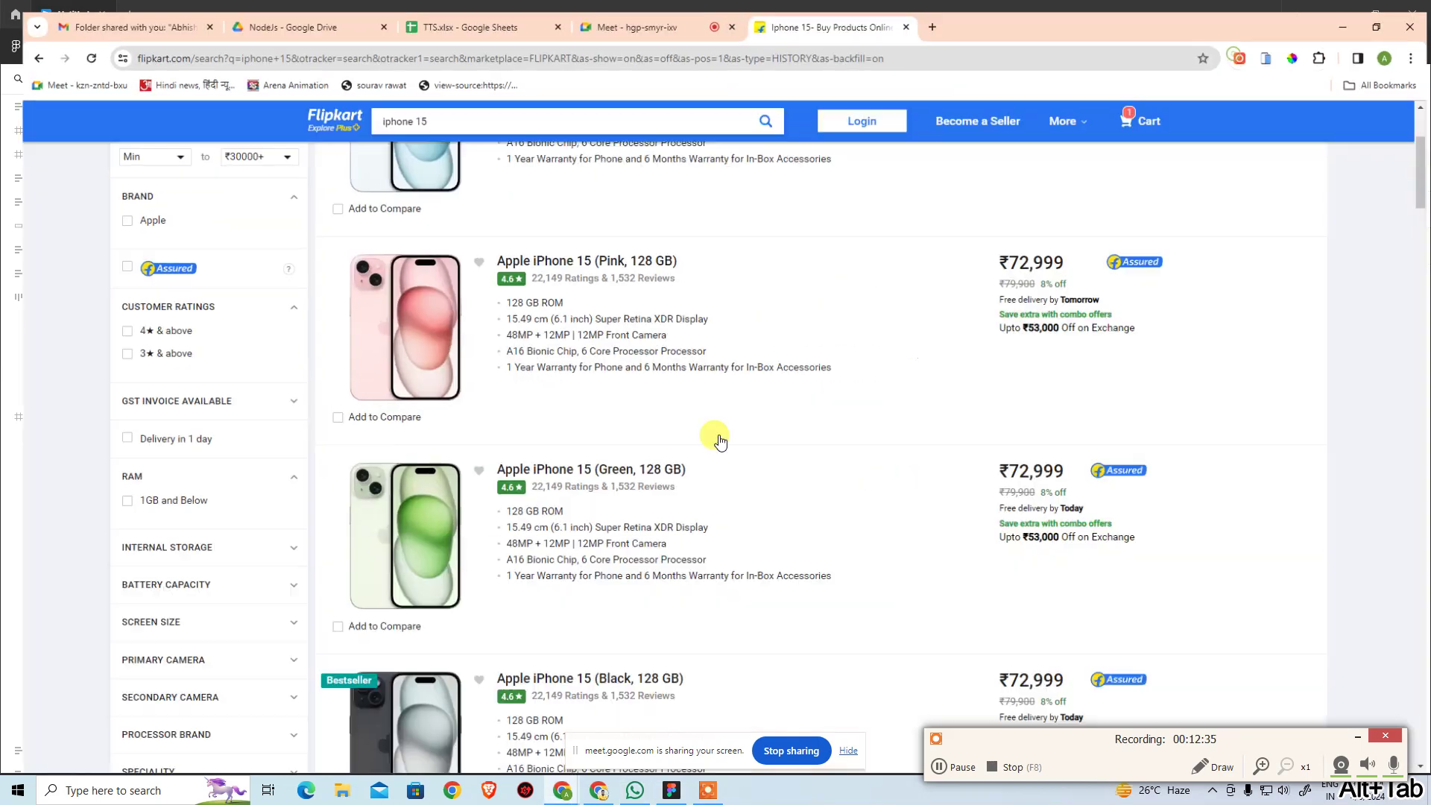
{"action": "right_click", "coordinate": [320, 277]}
{"action": "left_click", "coordinate": [438, 513]}
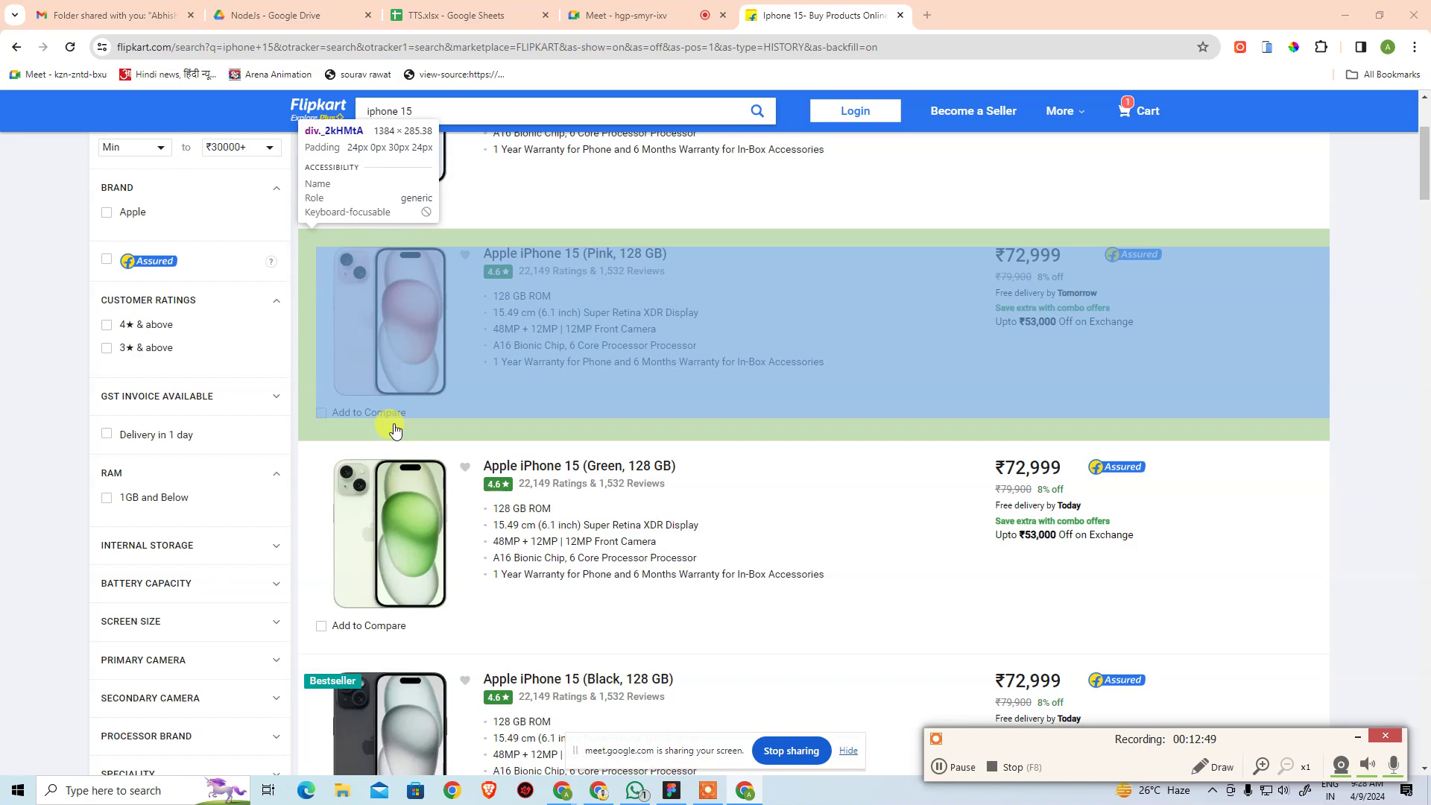
Switch back to Figma and examine the auto layout padding of the first card in the MacBook Pro 16" - 4 list
{"action": "key", "text": "alt+Tab"}
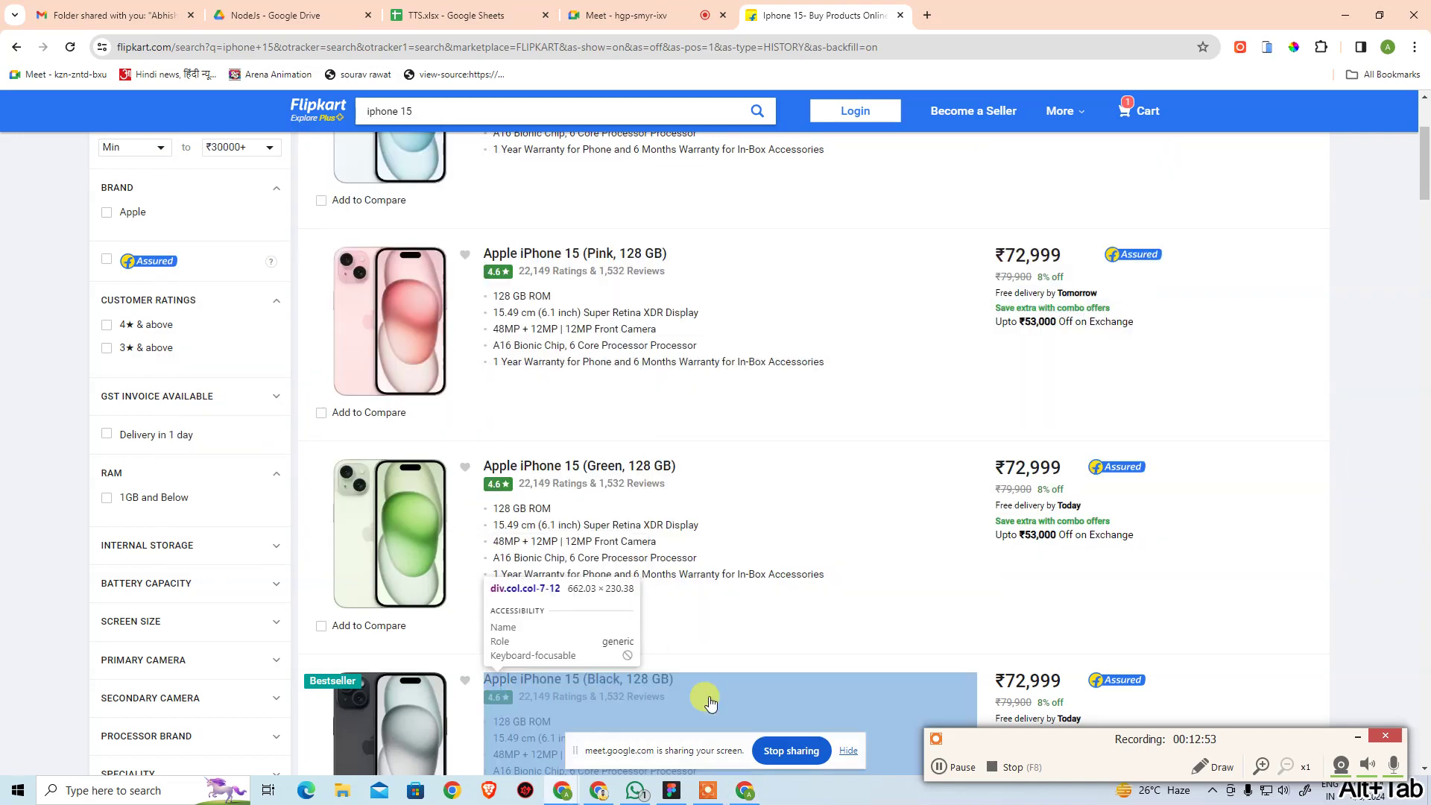
{"action": "key", "text": "ctrl+minus"}
{"action": "key", "text": "ctrl+minus"}
{"action": "key", "text": "ctrl+minus"}
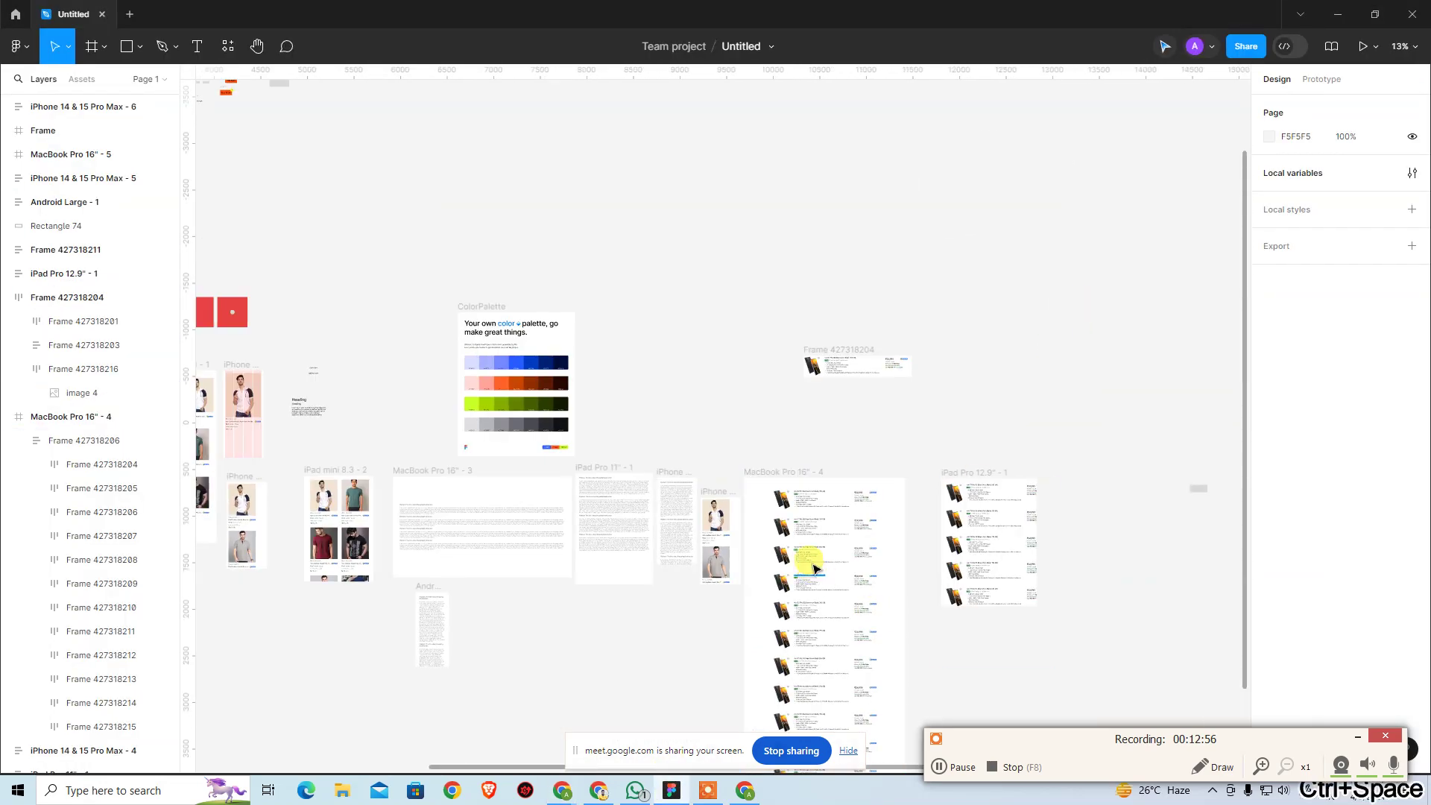
{"action": "key", "text": "ctrl+plus"}
{"action": "key", "text": "ctrl+plus"}
{"action": "key", "text": "ctrl+plus"}
{"action": "left_click_drag", "start_coordinate": [908, 465], "coordinate": [482, 275]}
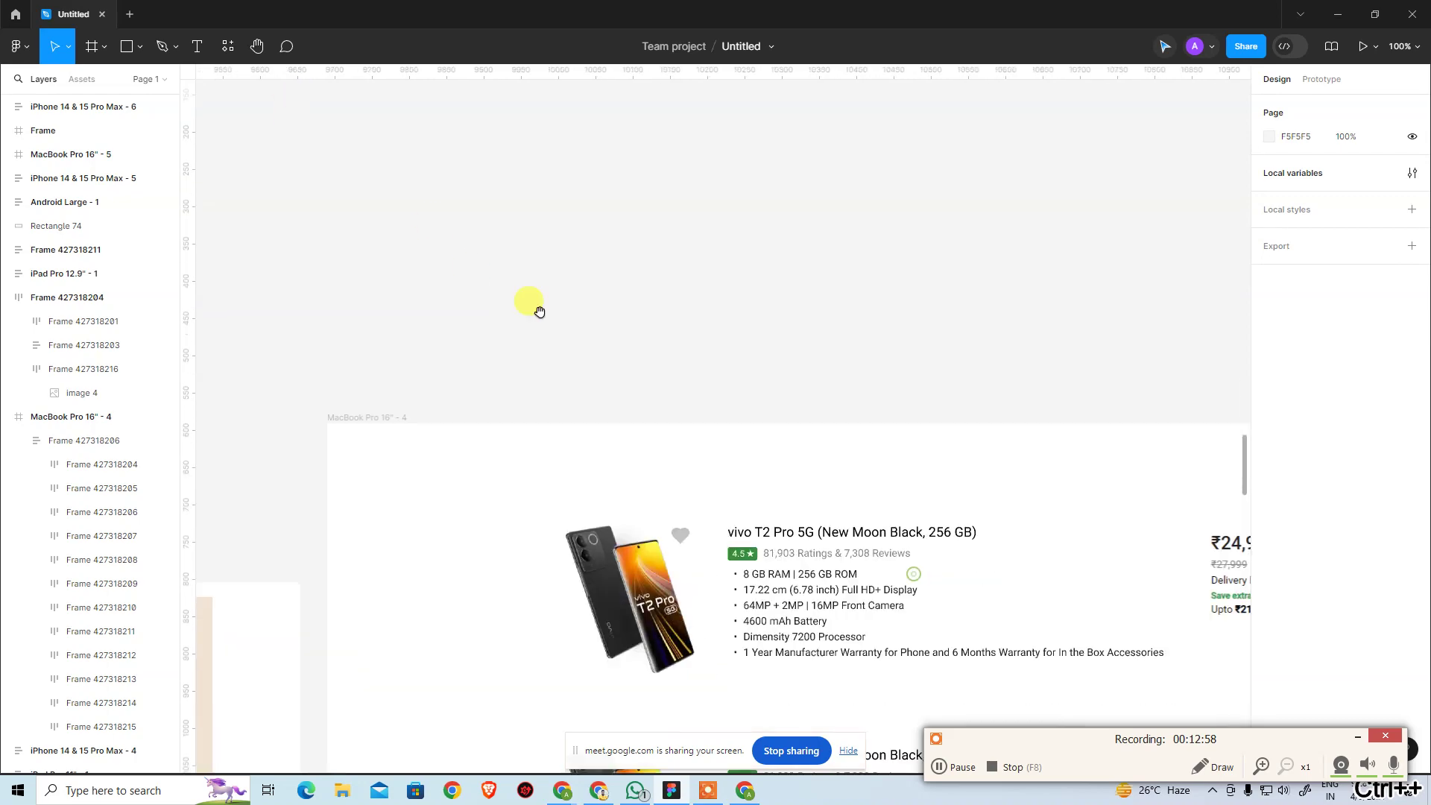
{"action": "left_click_drag", "start_coordinate": [754, 671], "coordinate": [620, 298]}
{"action": "left_click", "coordinate": [620, 297]}
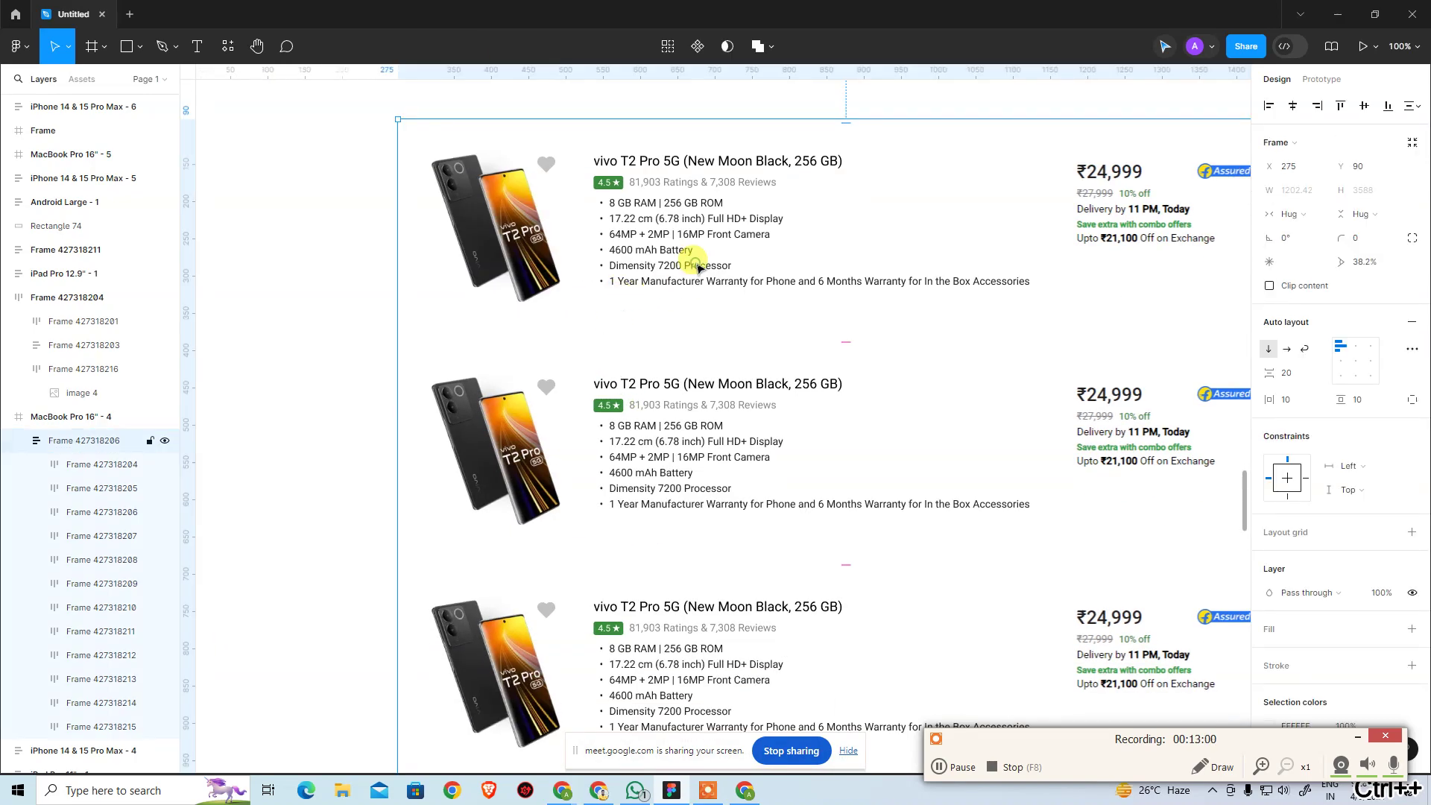
{"action": "left_click", "coordinate": [697, 265]}
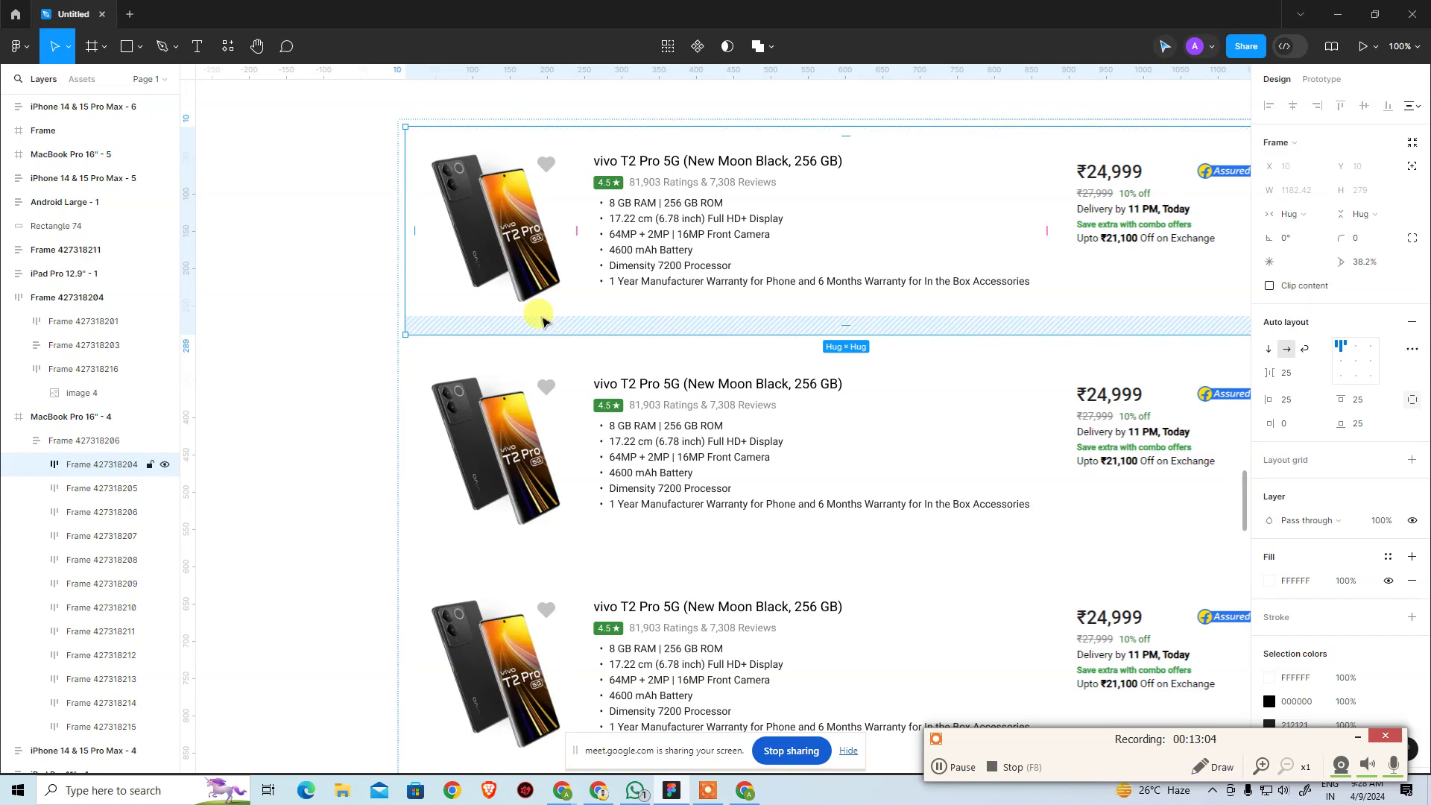
{"action": "scroll", "coordinate": [543, 320], "scroll_direction": "right", "scroll_amount": 8}
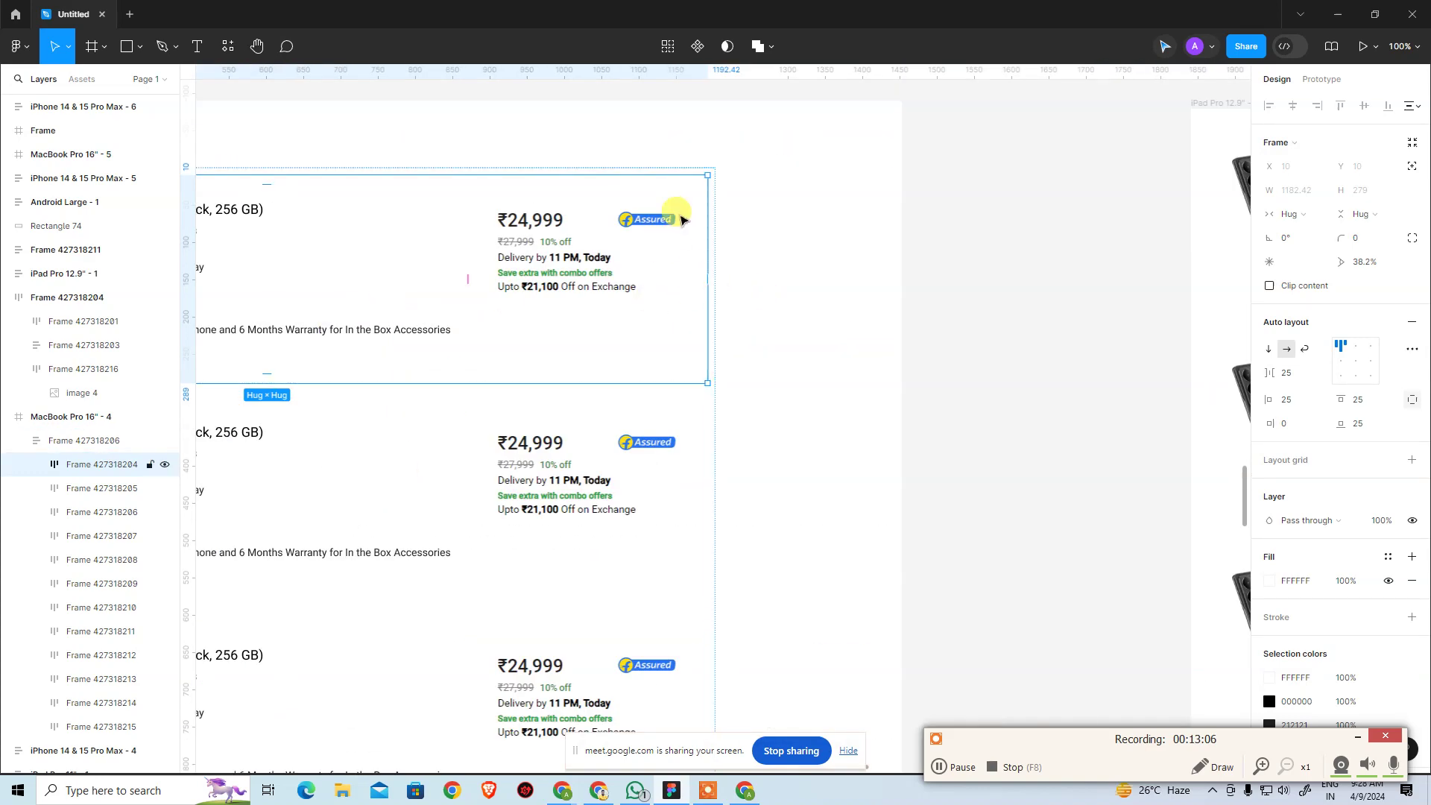
{"action": "scroll", "coordinate": [740, 347], "scroll_direction": "up", "scroll_amount": 15}
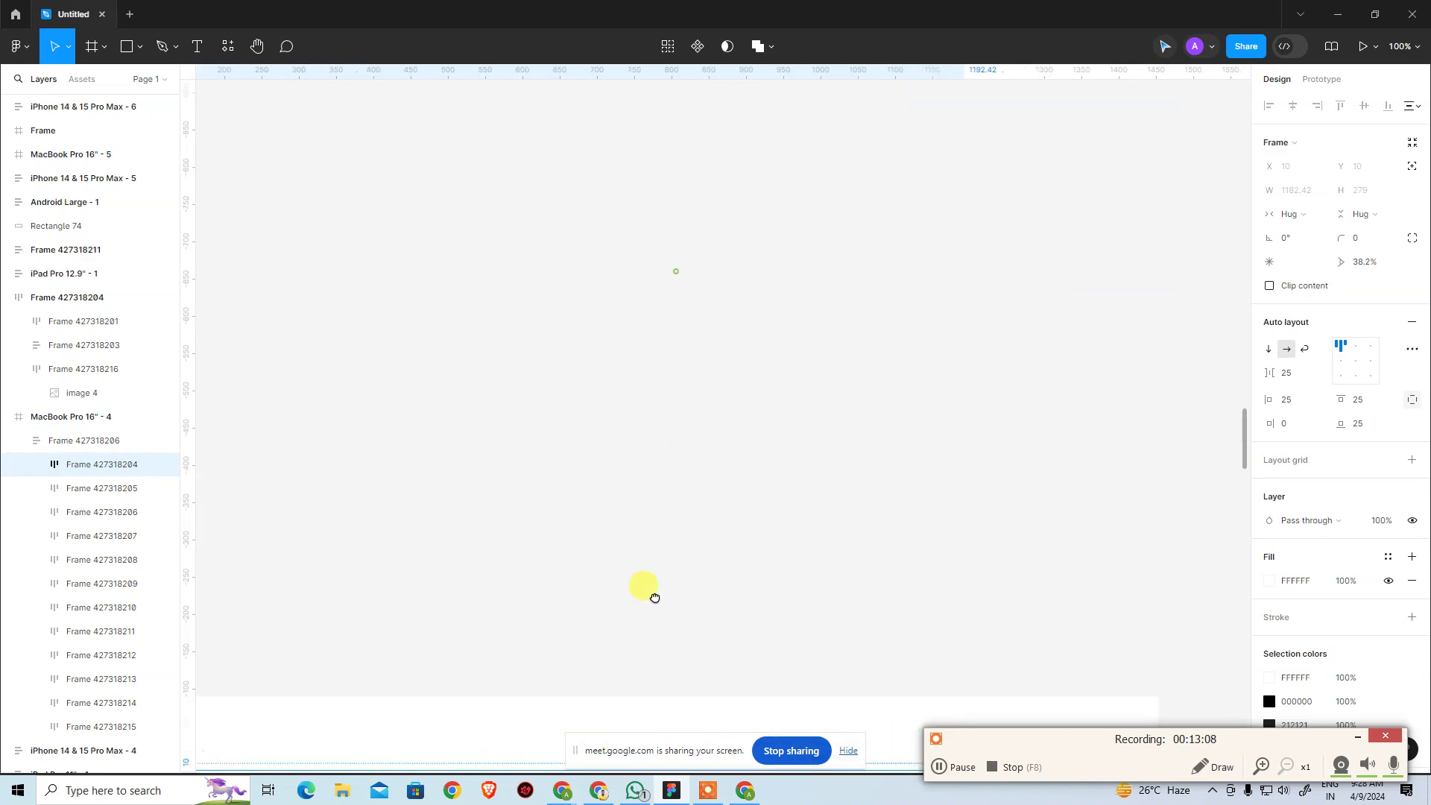
{"action": "scroll", "coordinate": [485, 635], "scroll_direction": "left", "scroll_amount": 5}
Check the first Flipkart product row's size in Chrome, and set the standalone product card's max width to 1384 in Figma
{"action": "key", "text": "alt+Tab"}
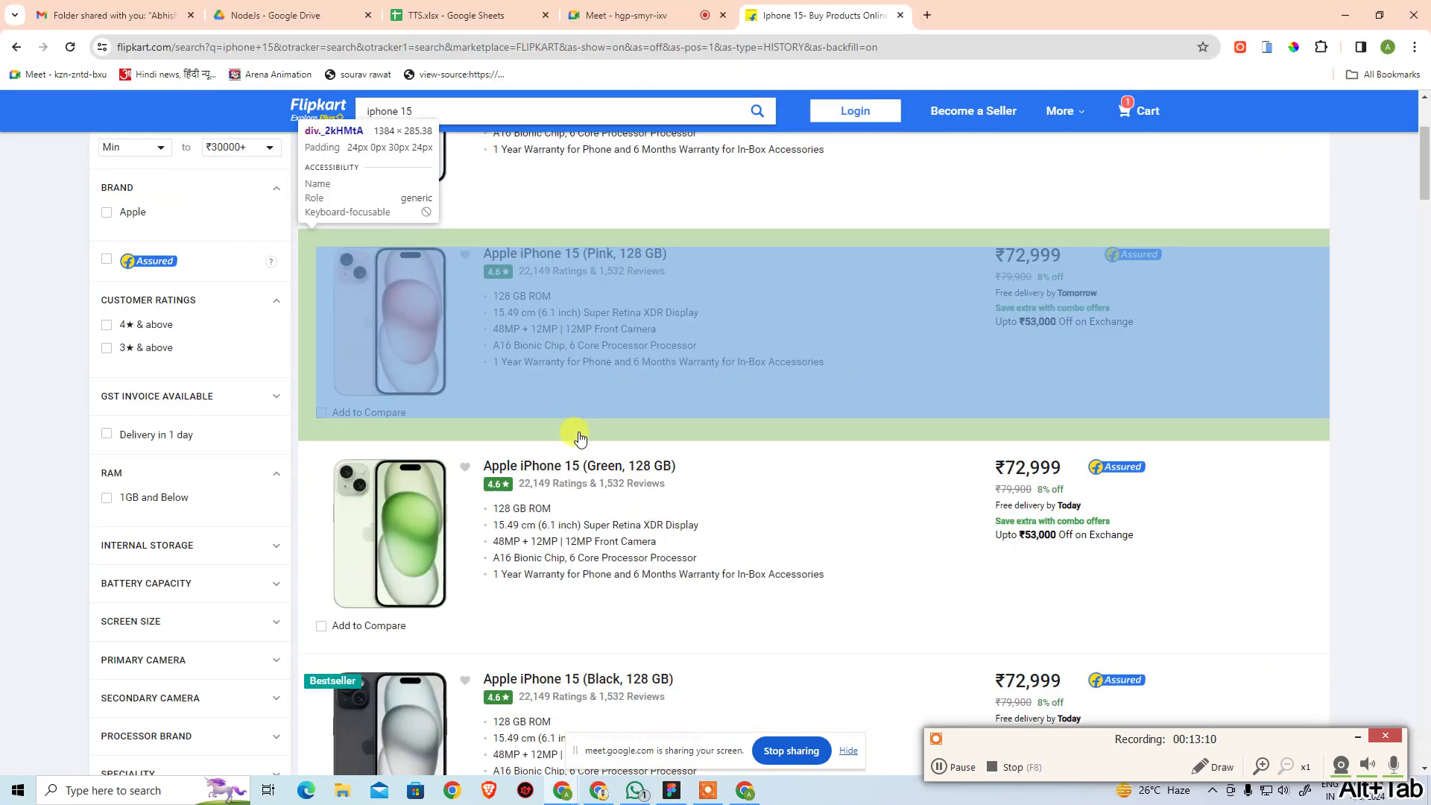
{"action": "scroll", "coordinate": [552, 373], "scroll_direction": "up", "scroll_amount": 3}
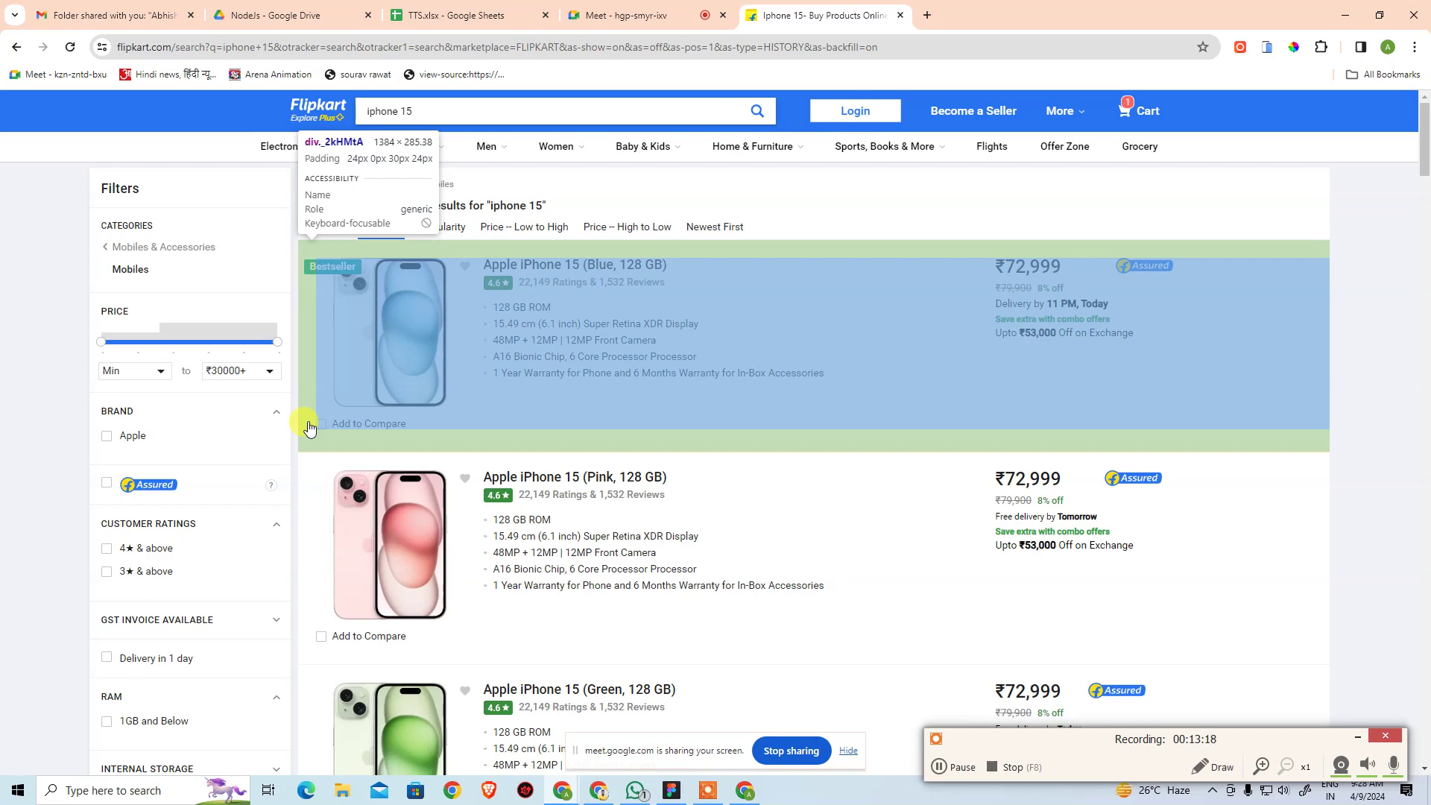
{"action": "key", "text": "alt+Tab"}
{"action": "left_click", "coordinate": [952, 255]}
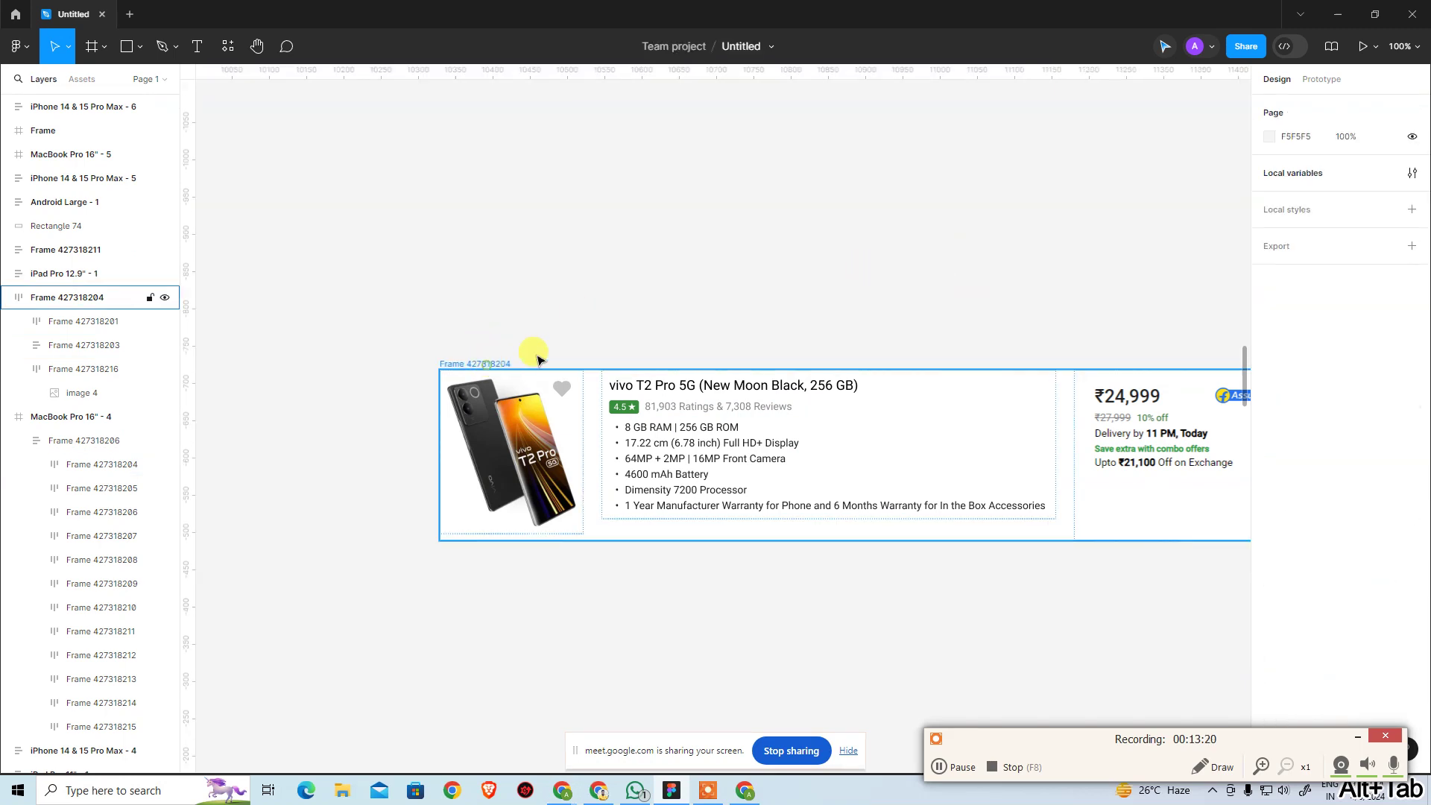
{"action": "left_click", "coordinate": [538, 361]}
{"action": "scroll", "coordinate": [1031, 262], "scroll_direction": "right", "scroll_amount": 5}
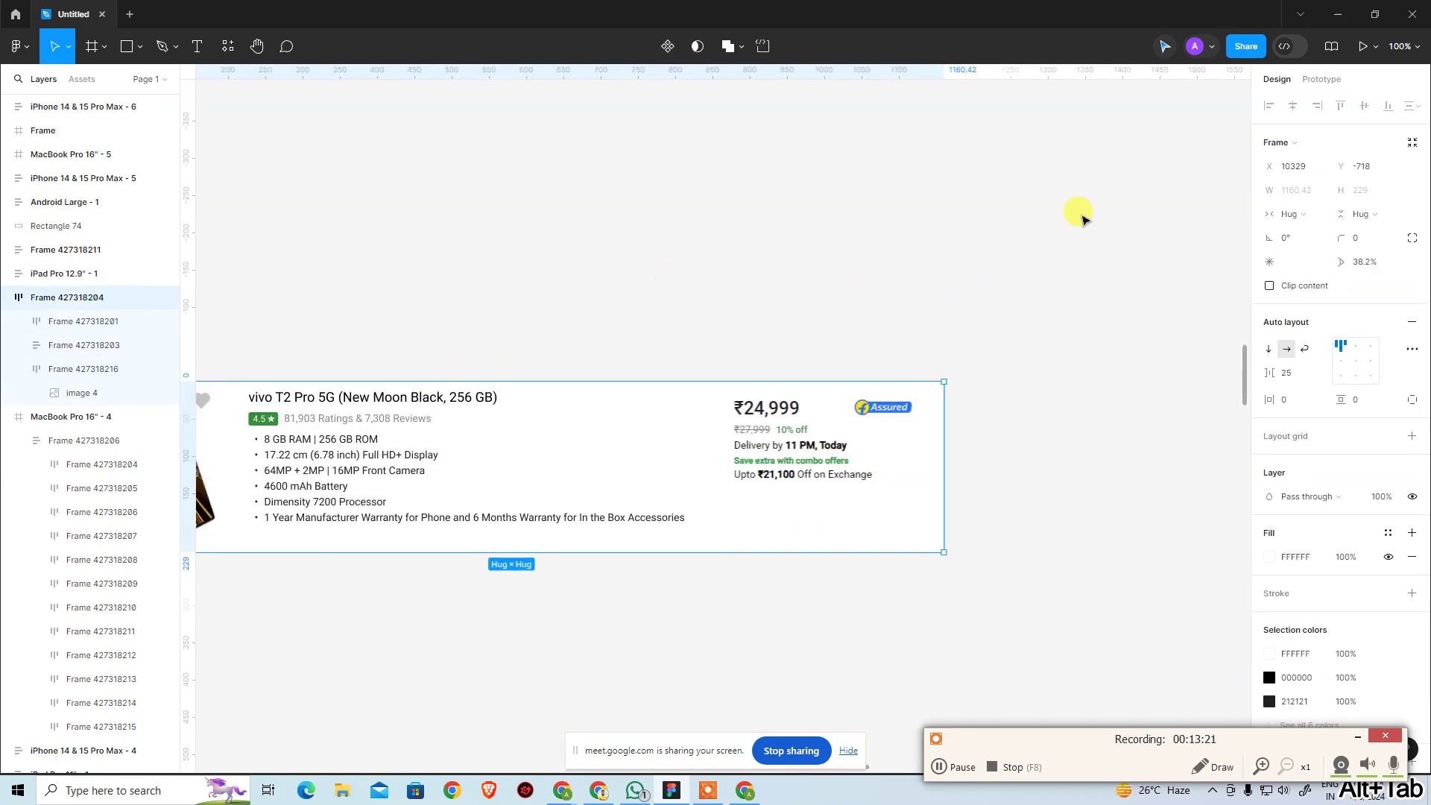
{"action": "left_click", "coordinate": [1320, 191]}
{"action": "left_click", "coordinate": [1327, 237]}
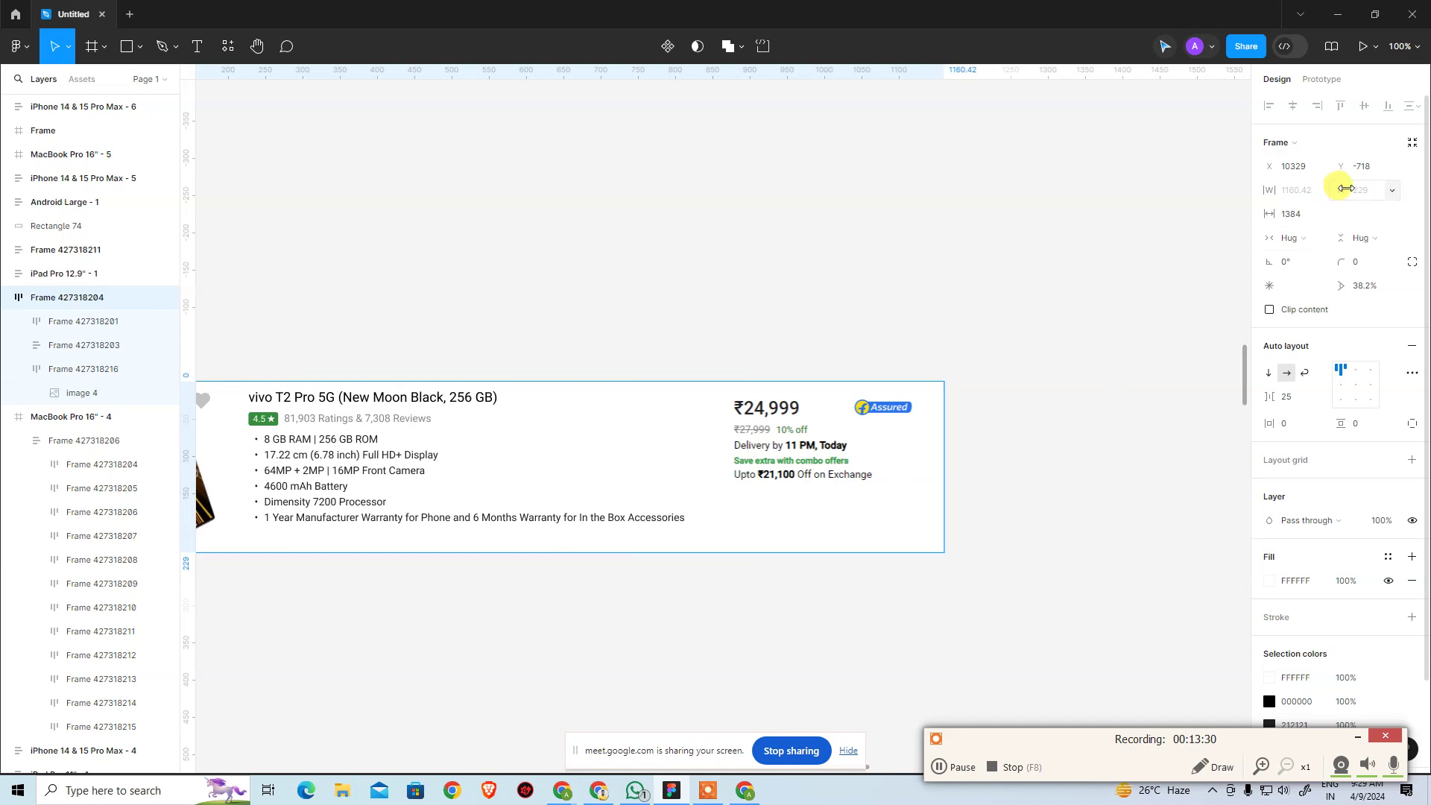
{"action": "left_click", "coordinate": [1321, 217]}
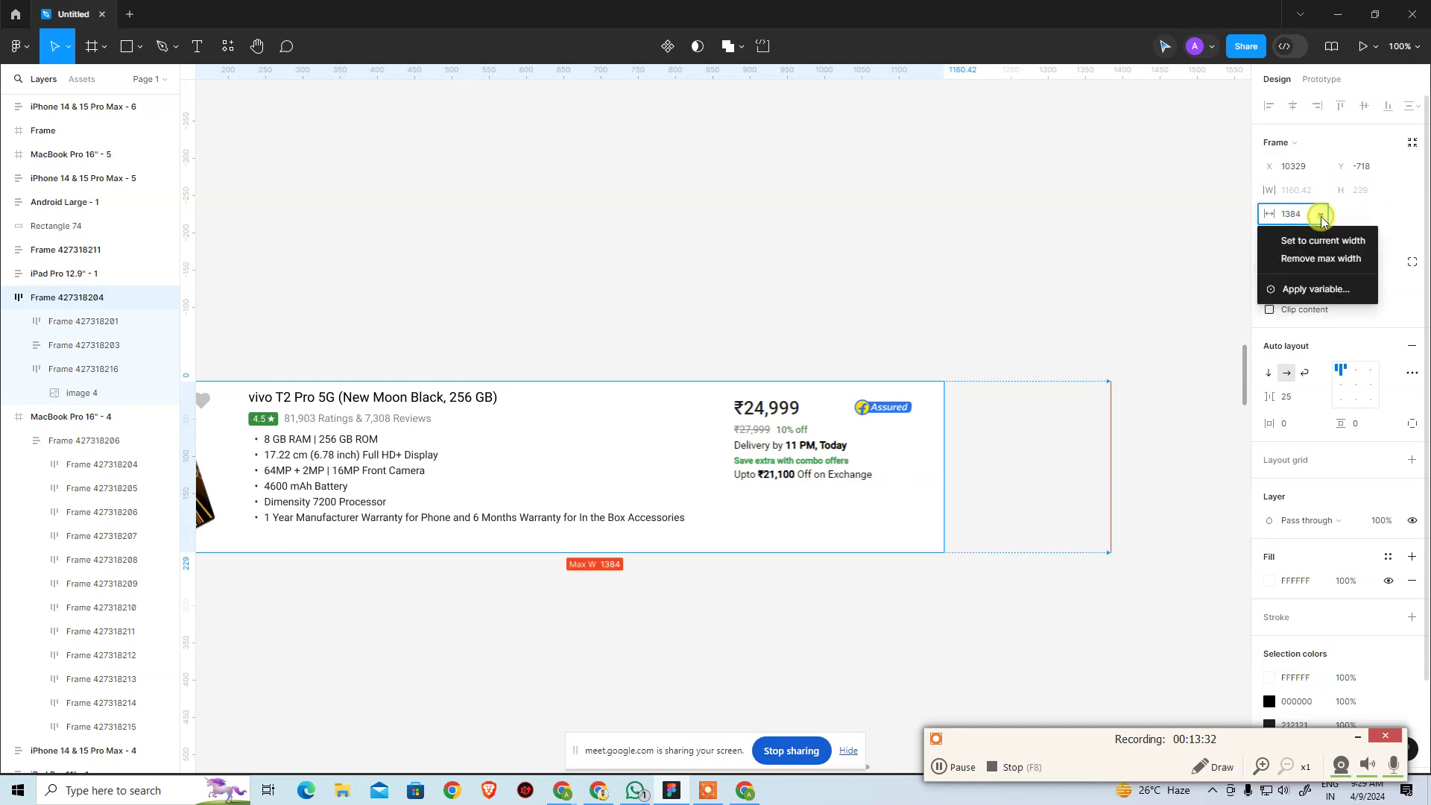
{"action": "left_click", "coordinate": [1321, 216]}
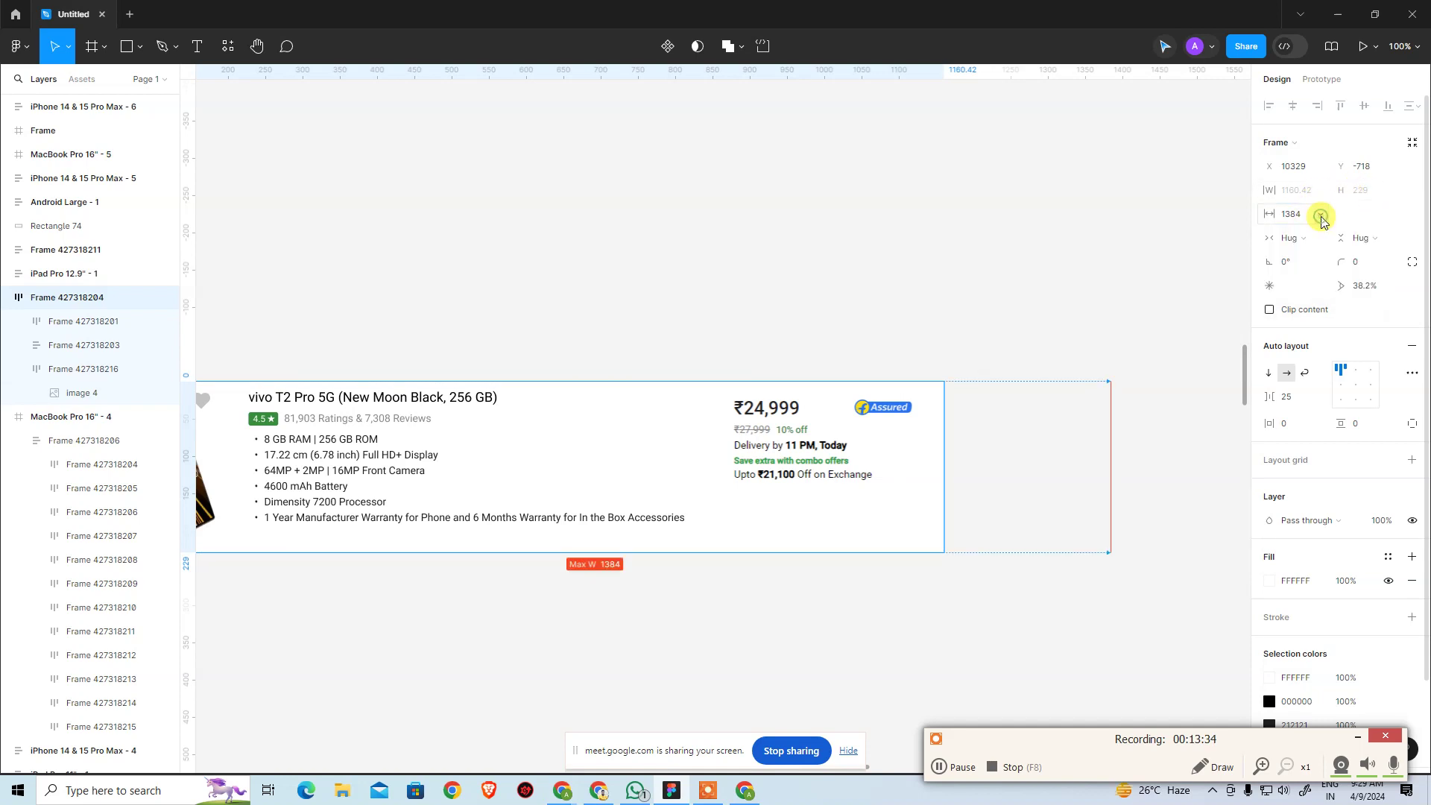
Add a max height of 285 to the product card frame and deselect it
{"action": "left_click", "coordinate": [1391, 191]}
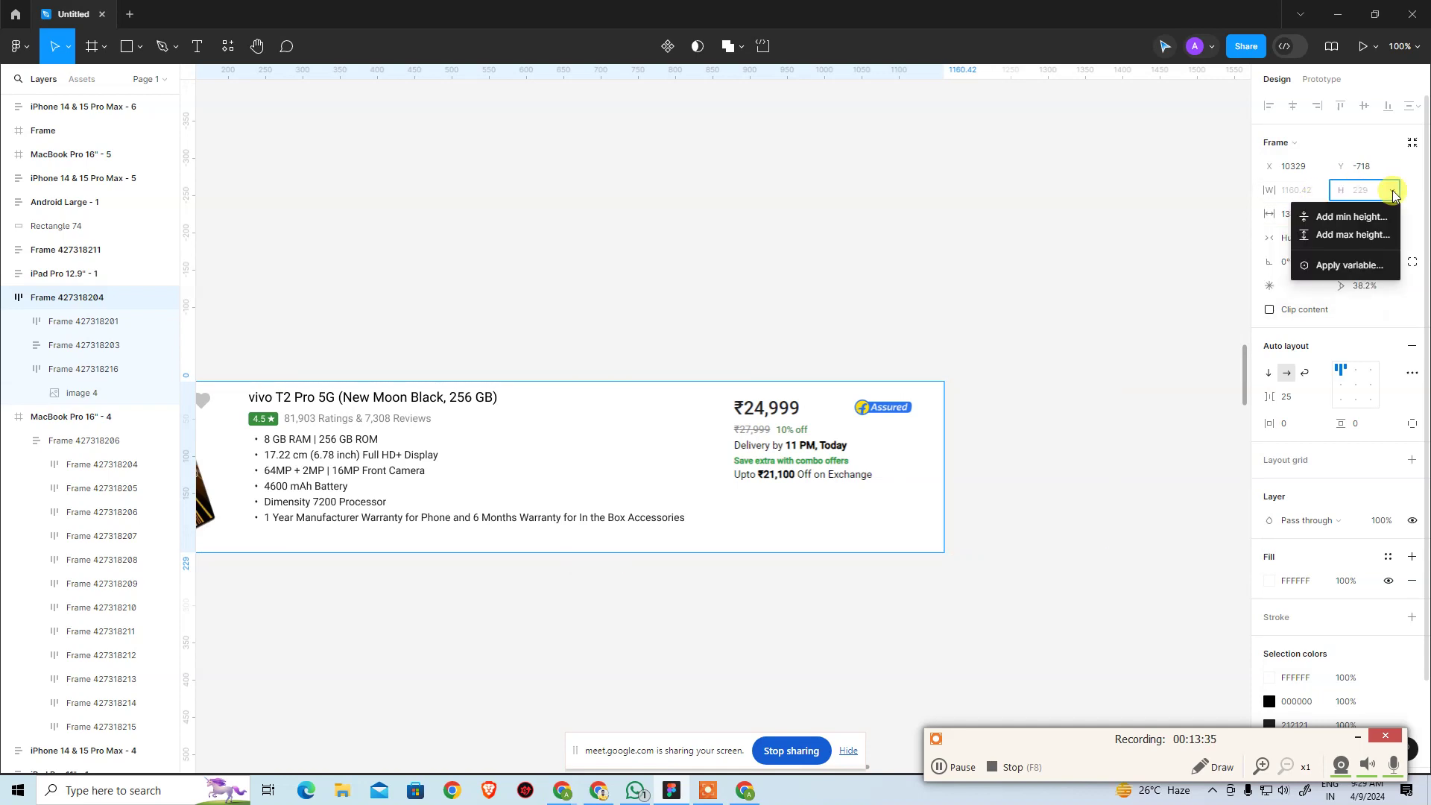
{"action": "left_click", "coordinate": [1372, 236]}
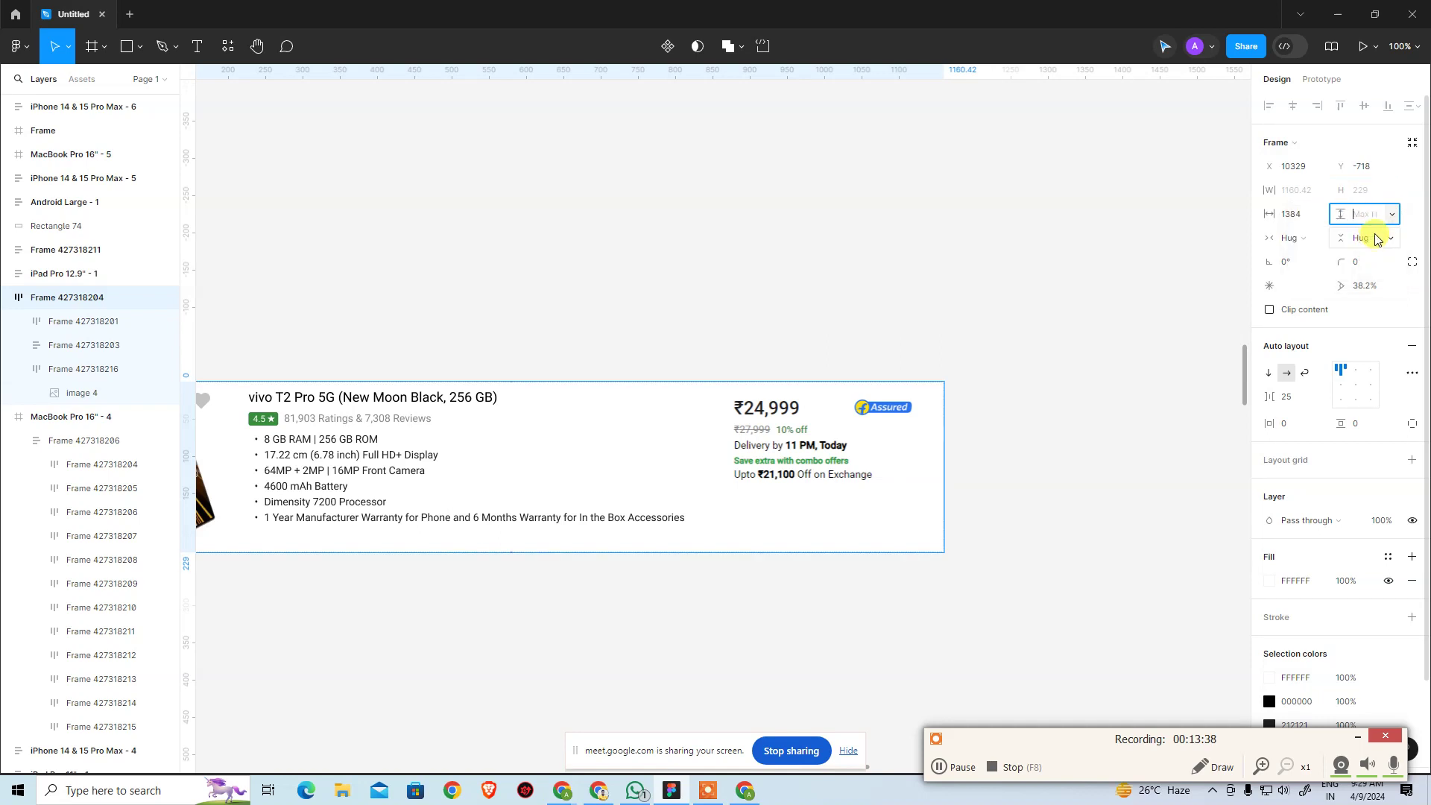
{"action": "type", "text": "285"}
{"action": "key", "text": "Return"}
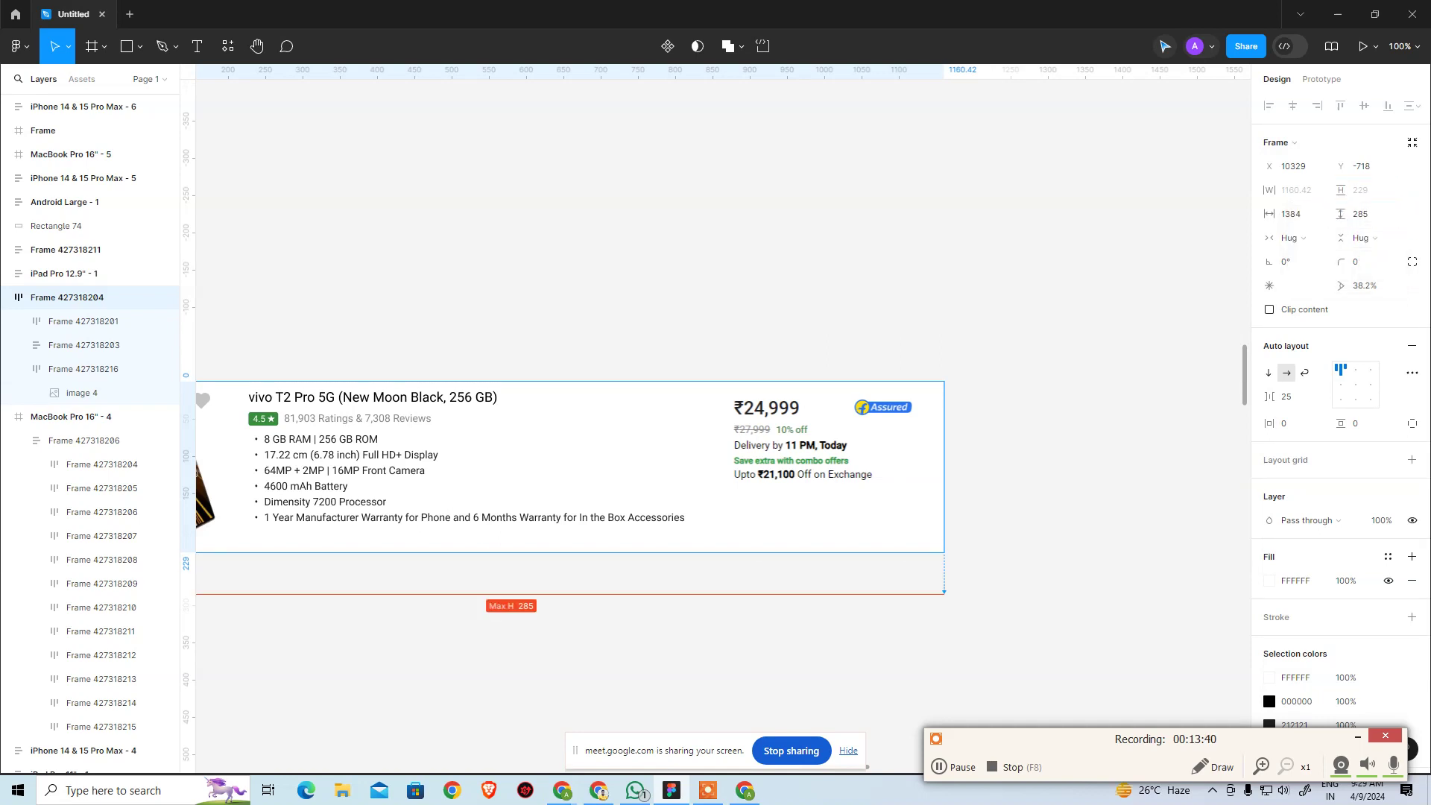
{"action": "left_click", "coordinate": [910, 290]}
{"action": "left_click_drag", "start_coordinate": [636, 318], "coordinate": [853, 288]}
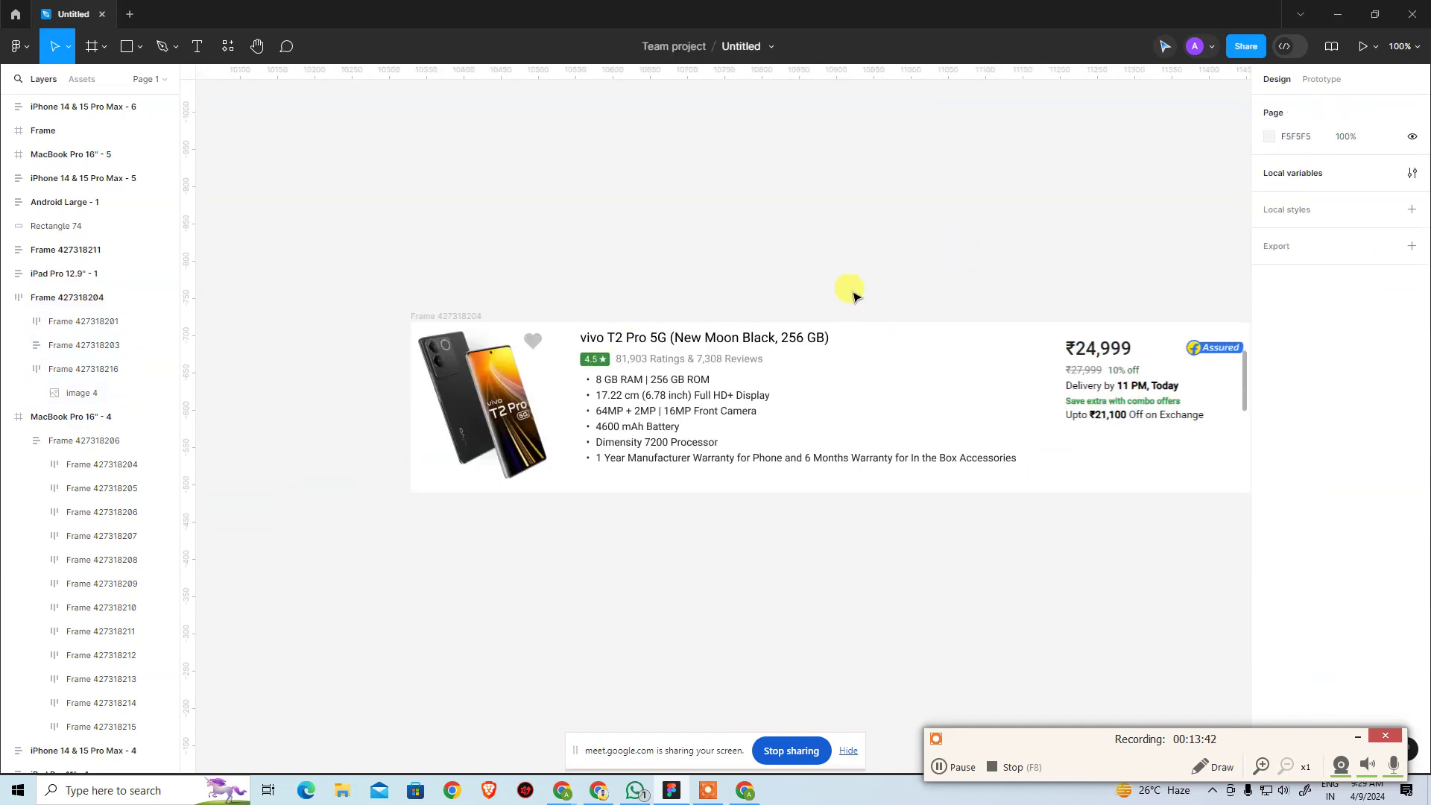
Check the first Flipkart product row's padding in Chrome, and set the standalone product card's left padding to 24 in Figma
{"action": "key", "text": "alt+Tab"}
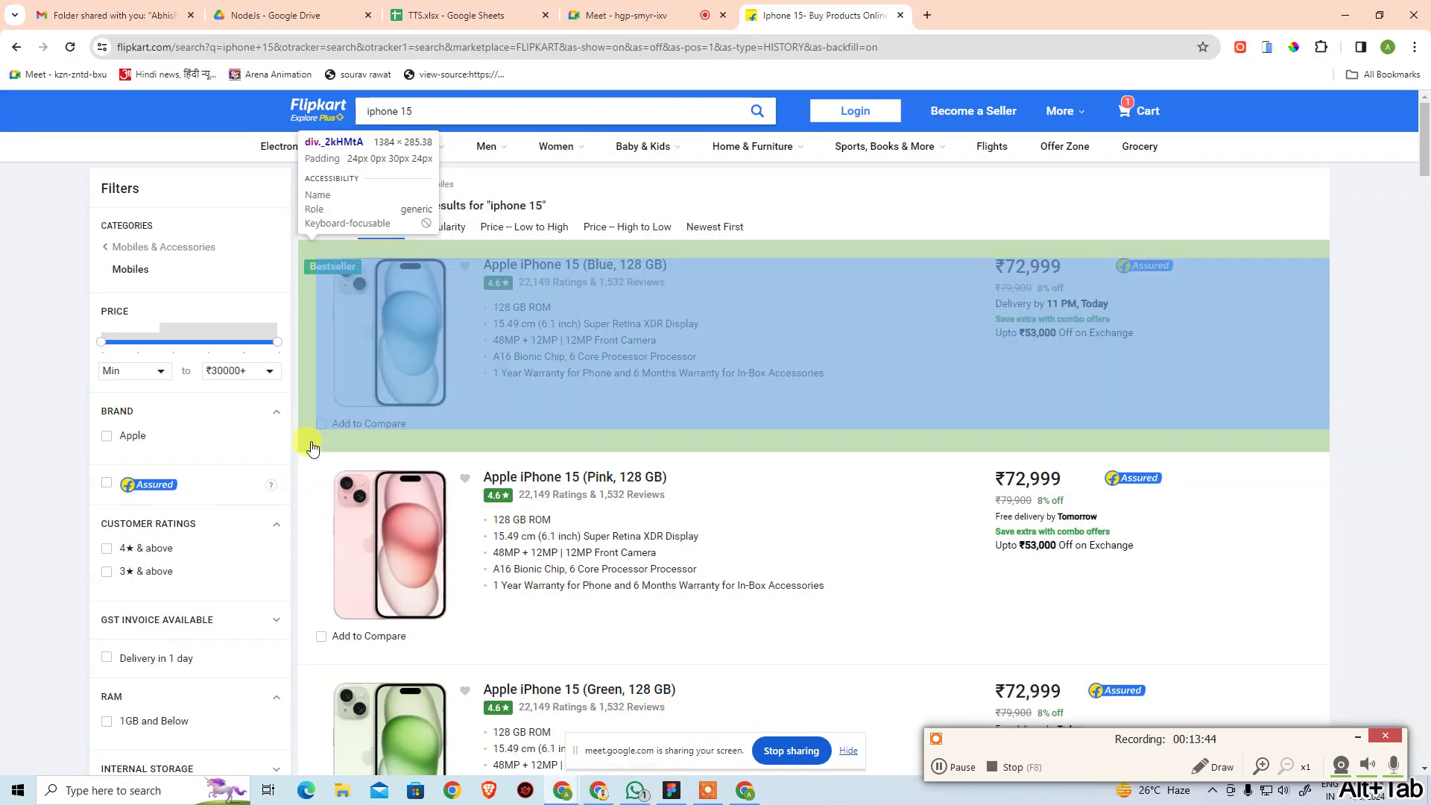
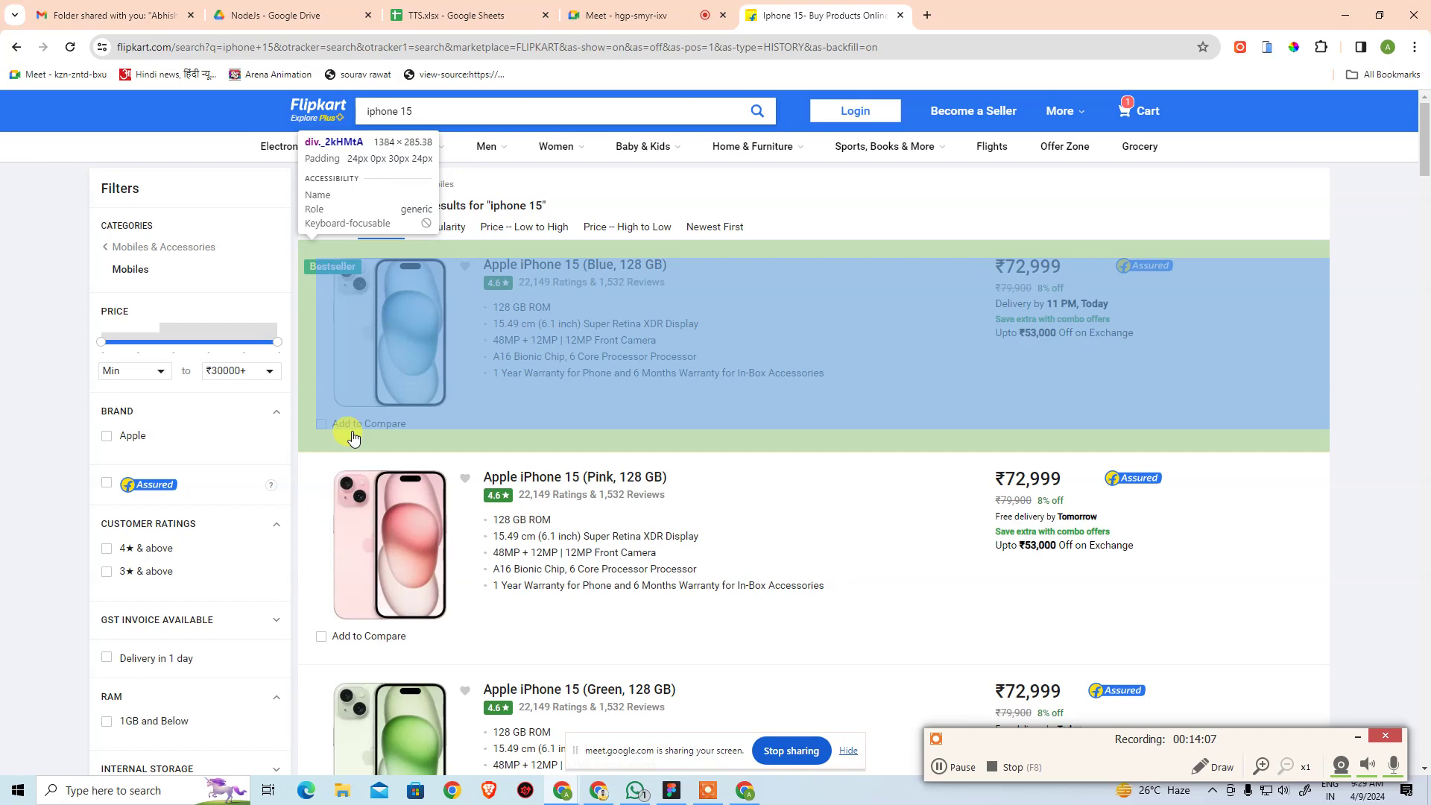
{"action": "key", "text": "alt+Tab"}
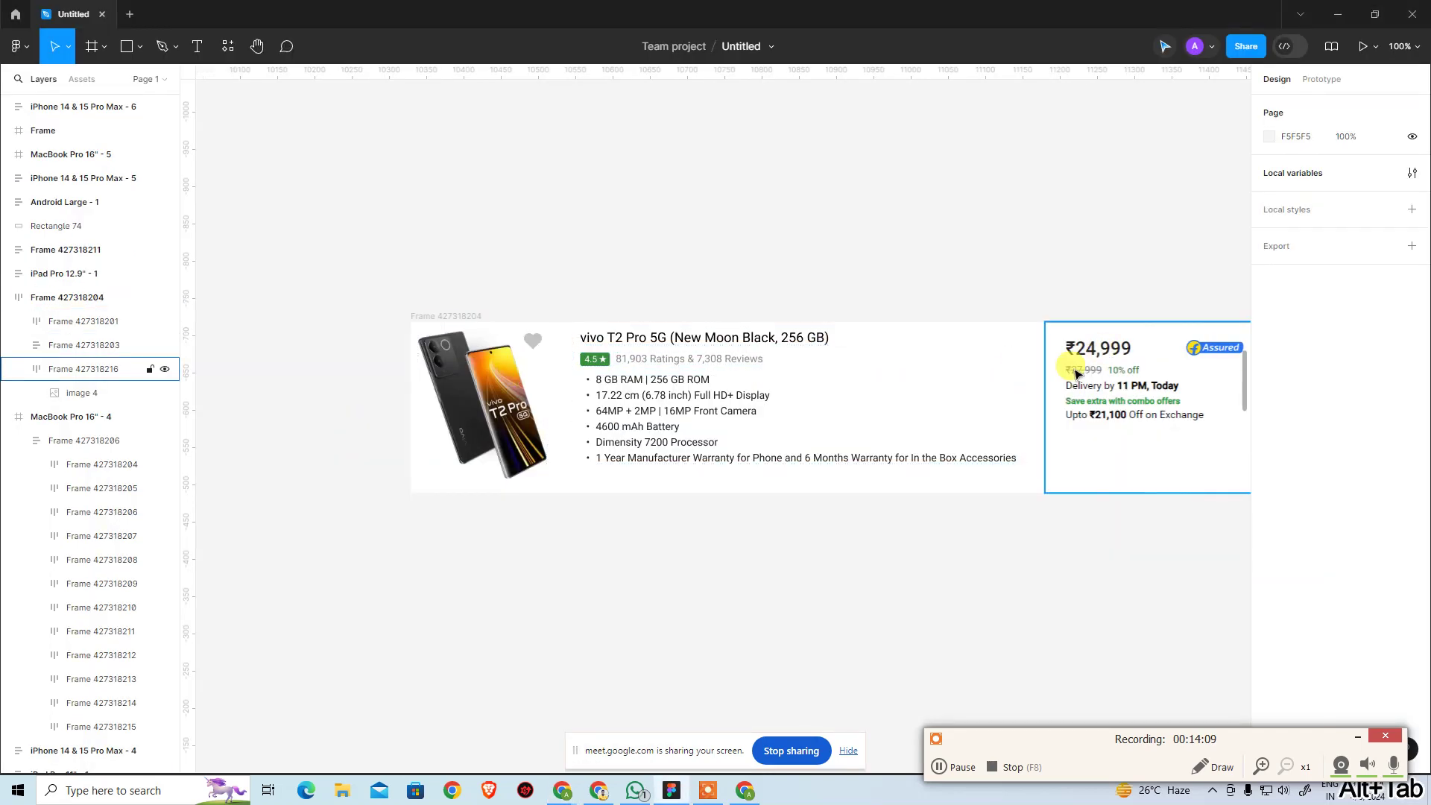
{"action": "left_click", "coordinate": [455, 319]}
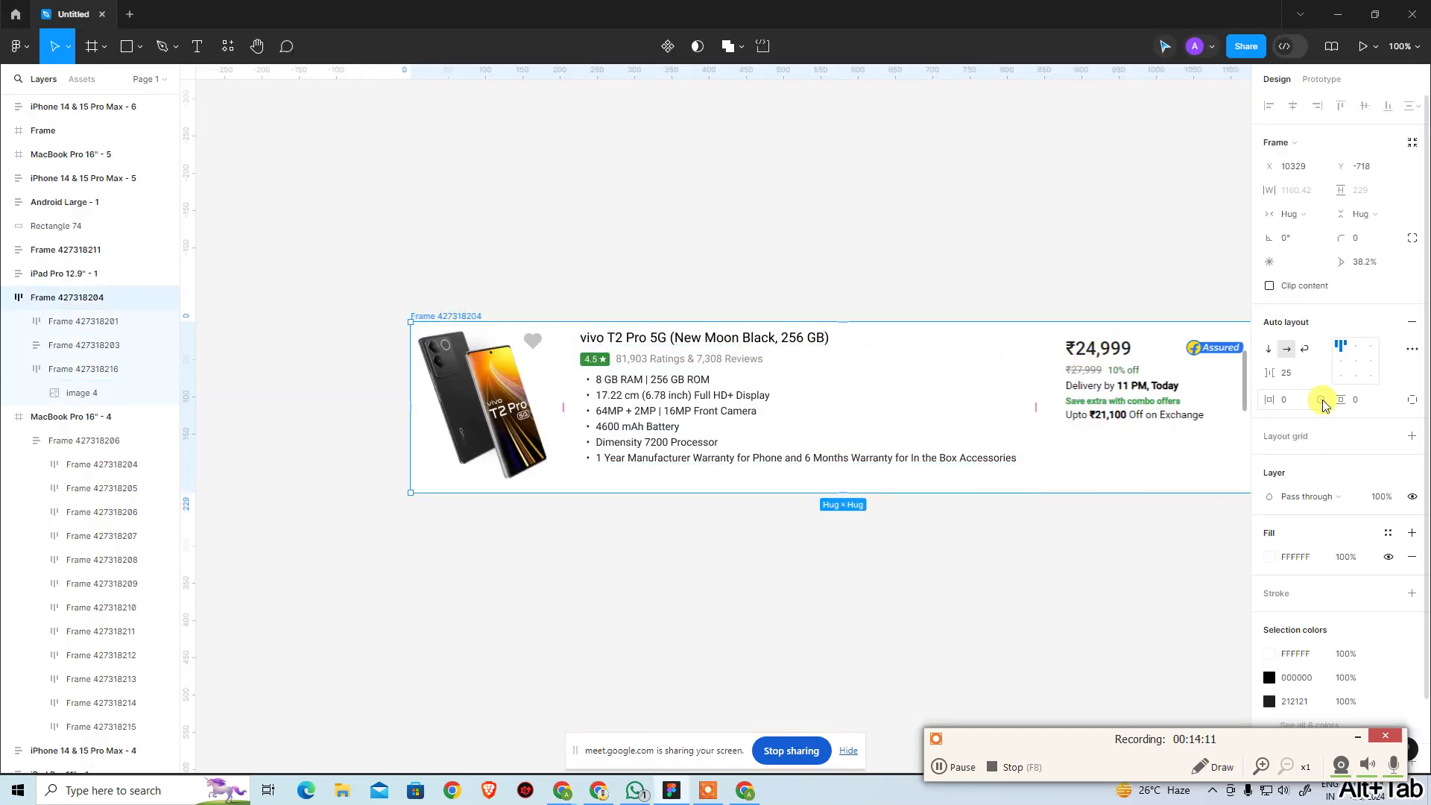
{"action": "left_click", "coordinate": [1283, 400]}
{"action": "left_click", "coordinate": [1409, 400]}
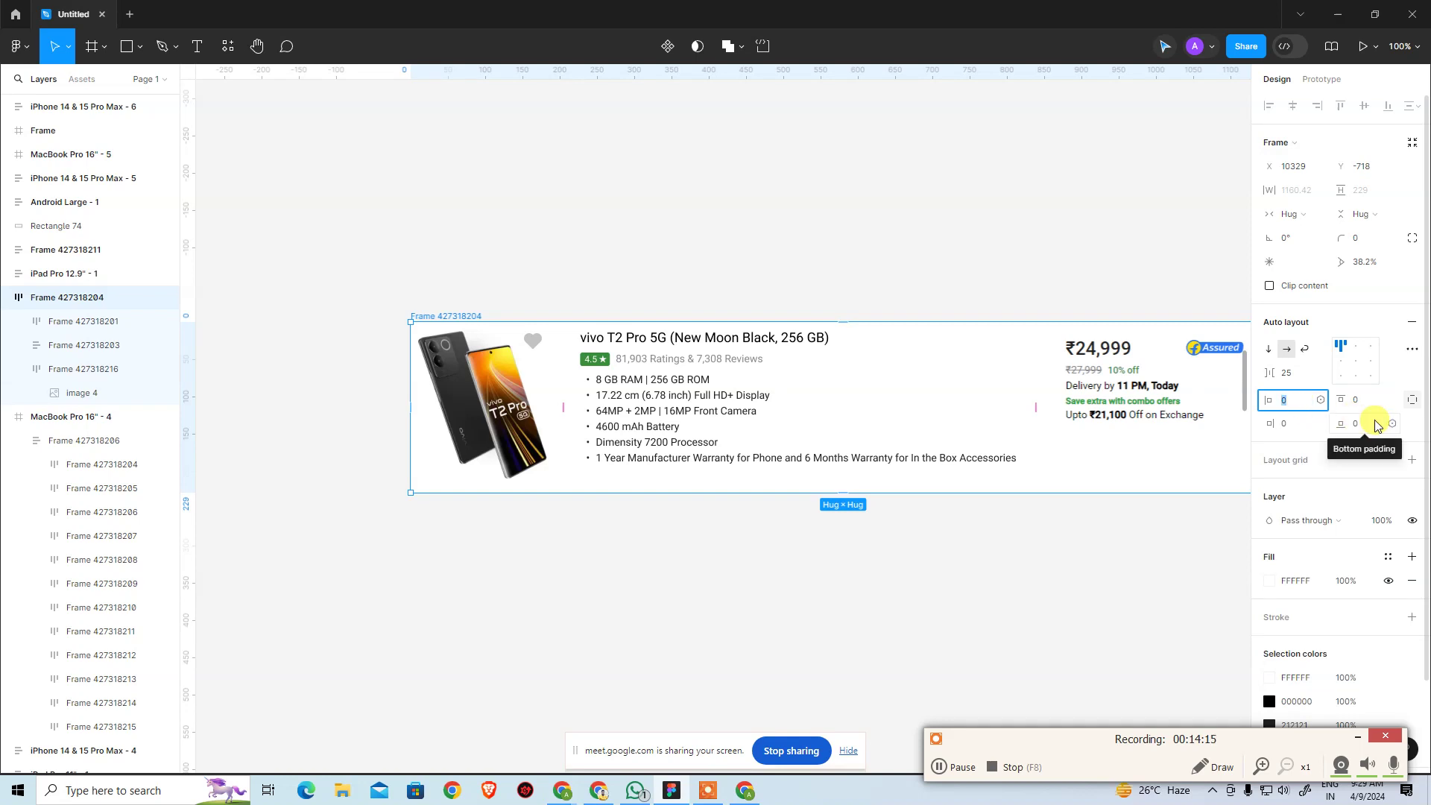
{"action": "type", "text": "24"}
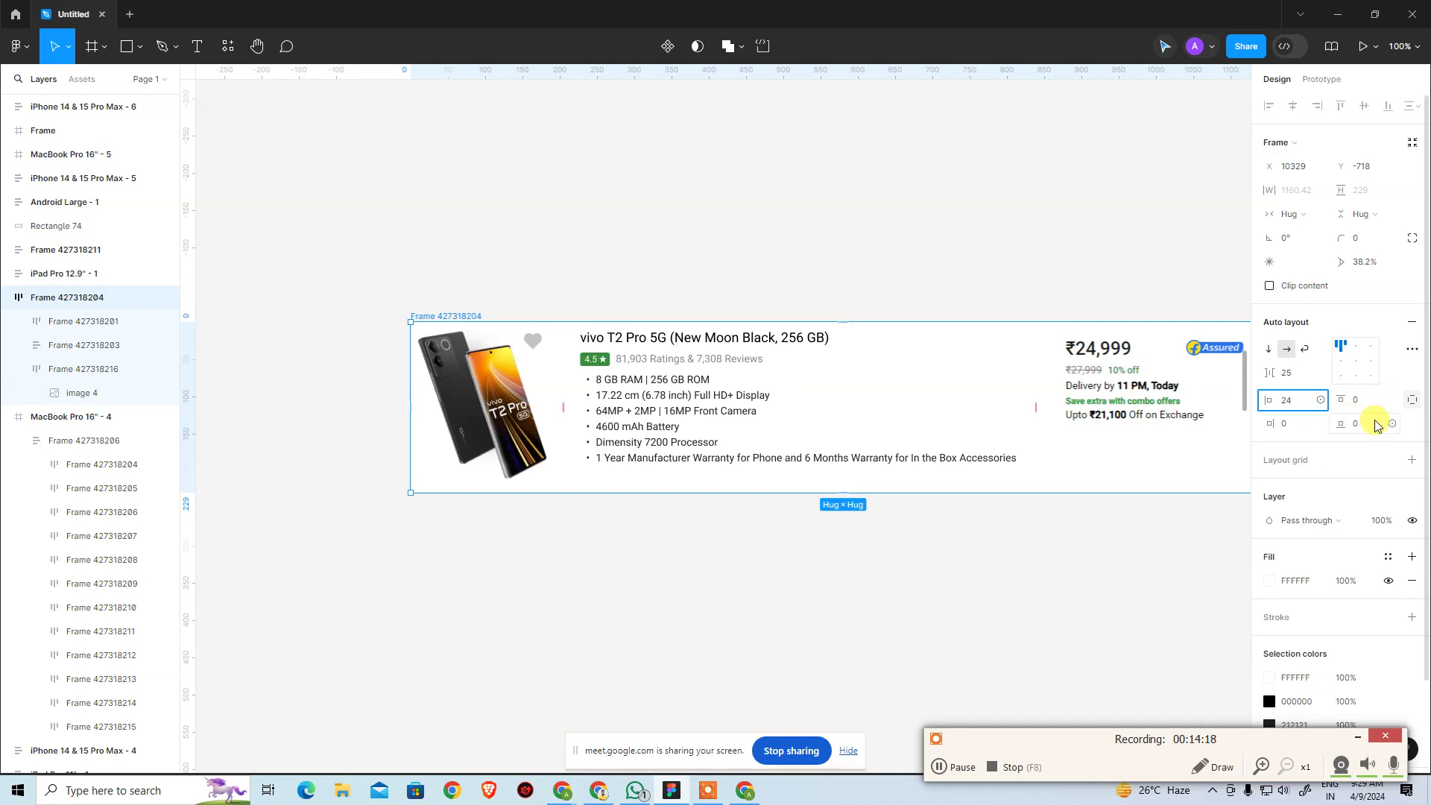
{"action": "key", "text": "Tab"}
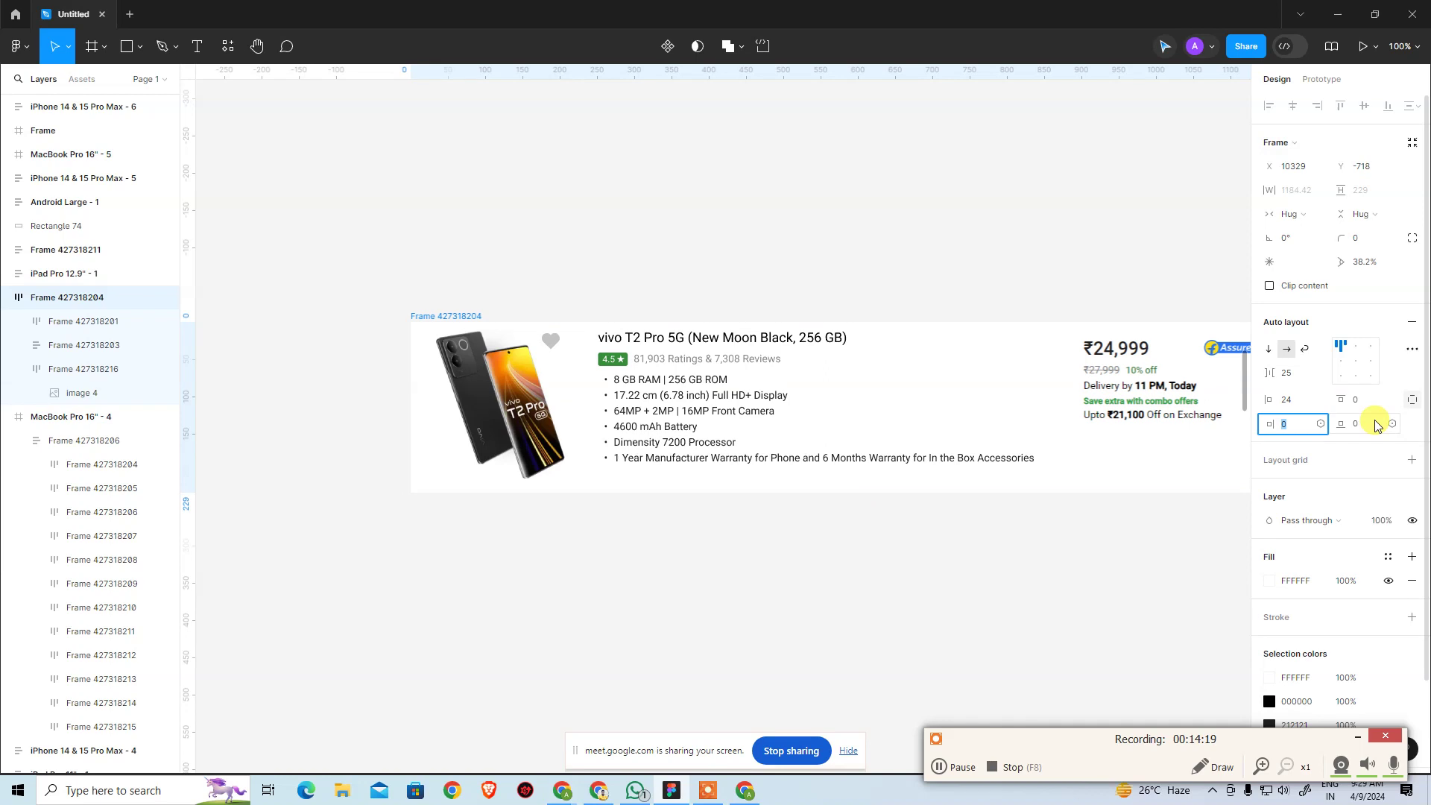
Set the product card's top padding to 24 and bottom padding to 30, and deselect the card
{"action": "left_click", "coordinate": [1366, 403]}
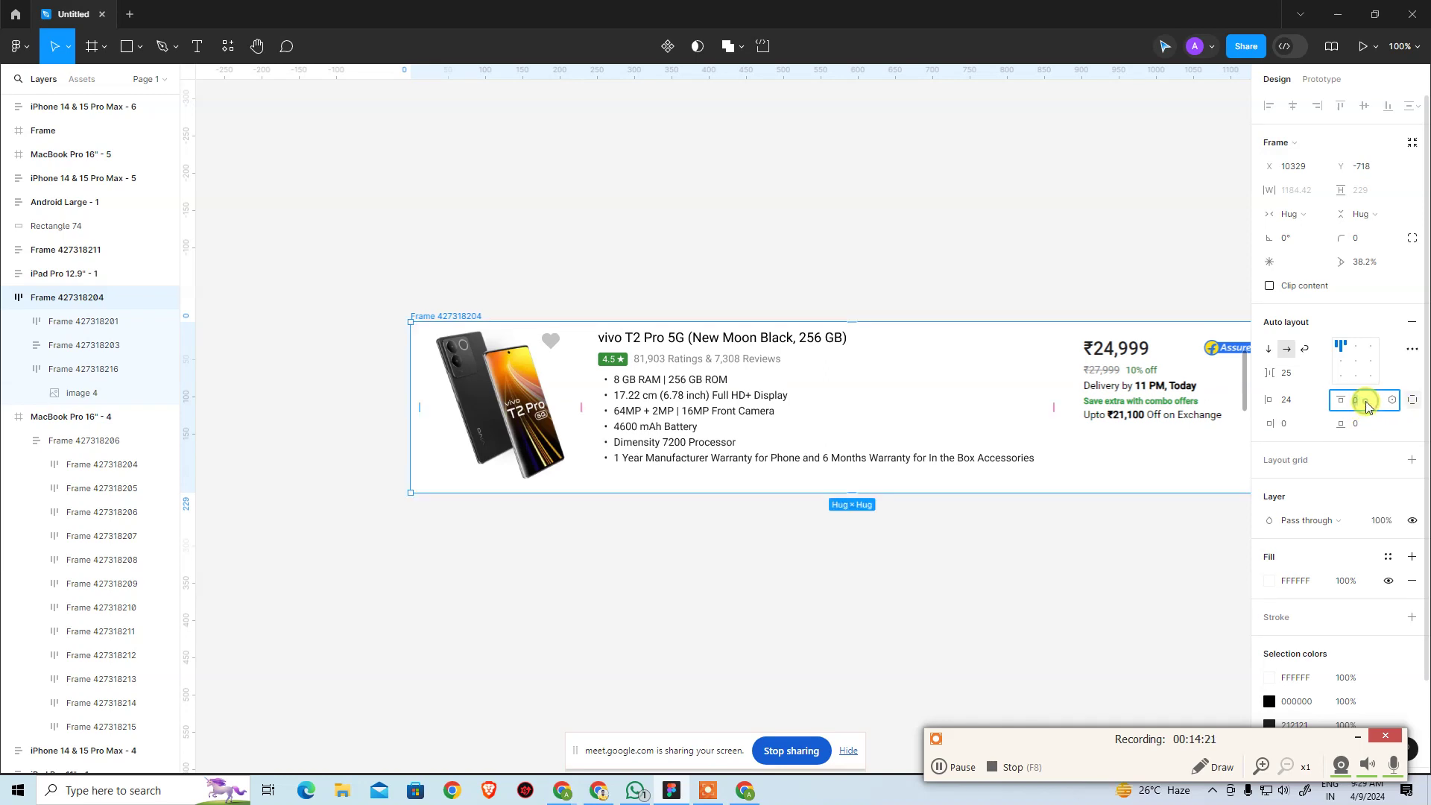
{"action": "key", "text": "Tab"}
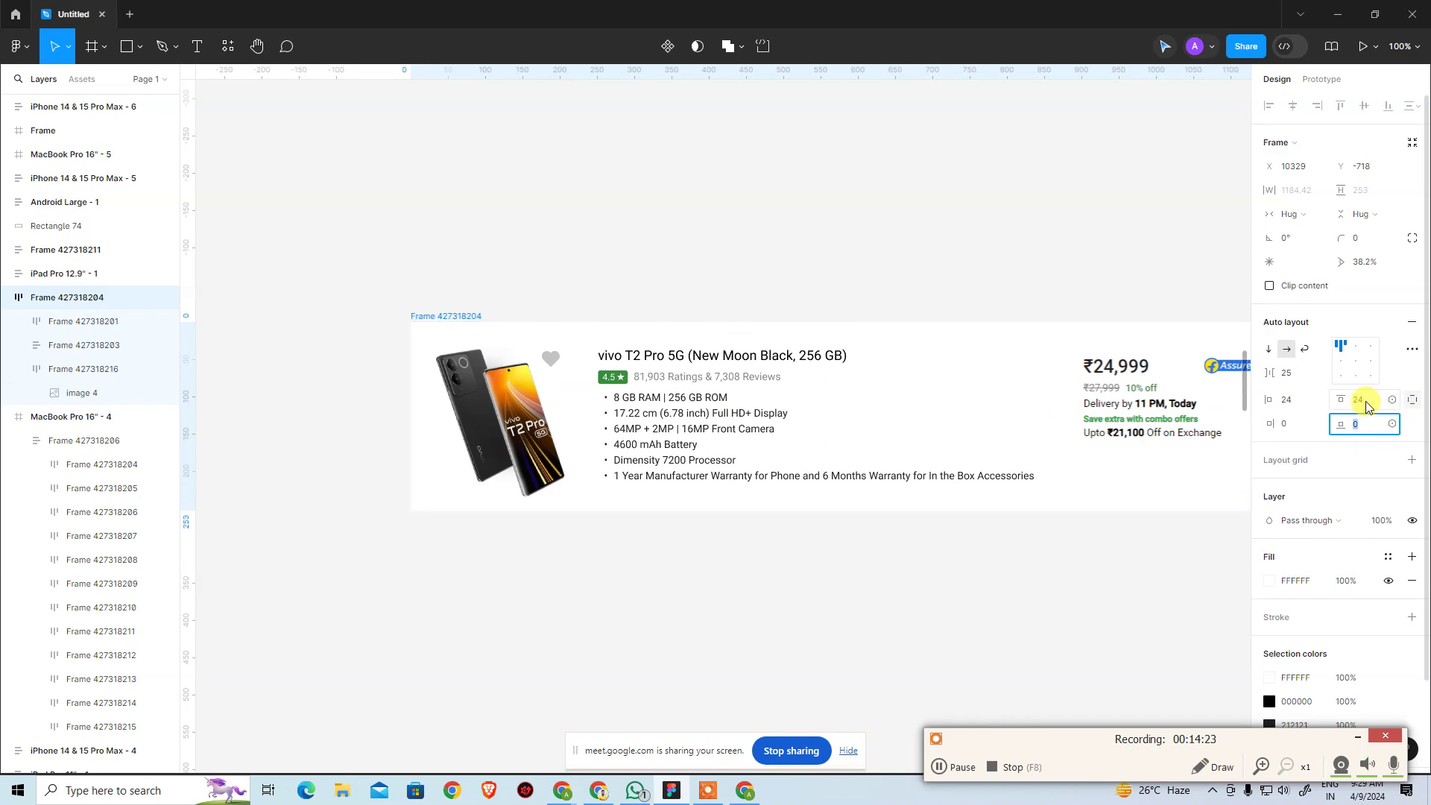
{"action": "type", "text": "3"}
{"action": "key", "text": "Return"}
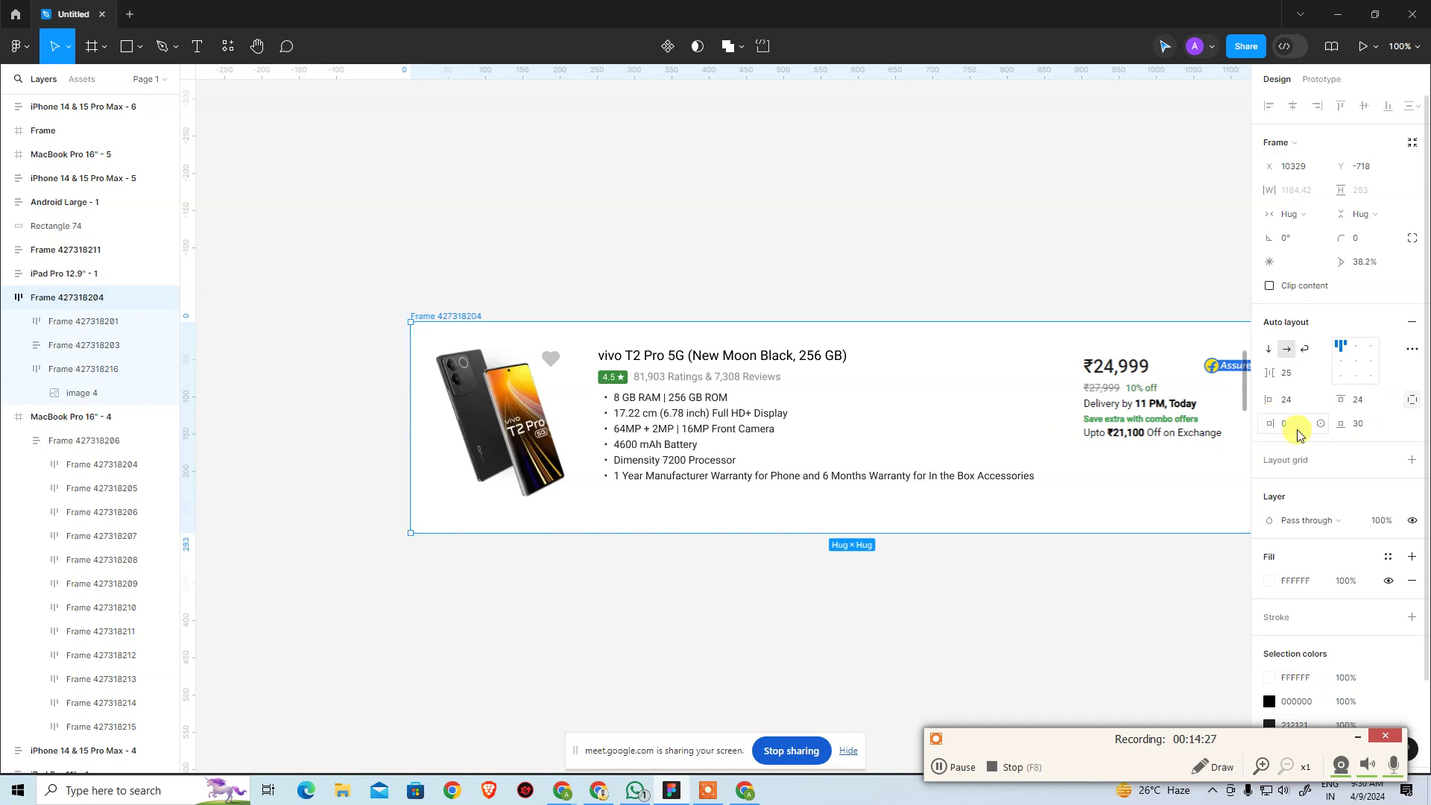
{"action": "left_click", "coordinate": [1058, 638]}
Examine the padded product card's overall dimensions and hug sizing, and leave it deselected
{"action": "scroll", "coordinate": [767, 447], "scroll_direction": "down", "scroll_amount": 3}
{"action": "scroll", "coordinate": [766, 448], "scroll_direction": "right", "scroll_amount": 4}
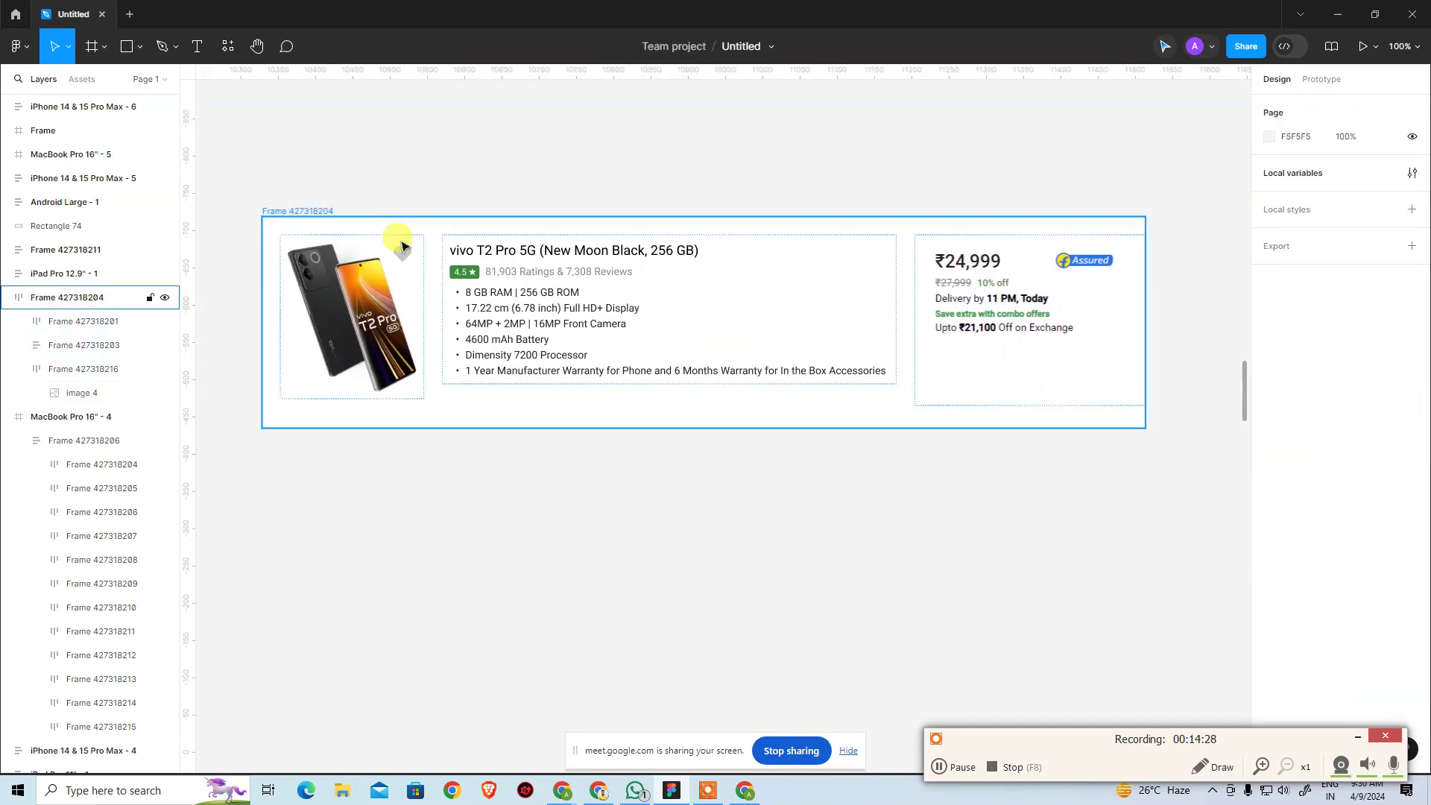
{"action": "left_click", "coordinate": [328, 211]}
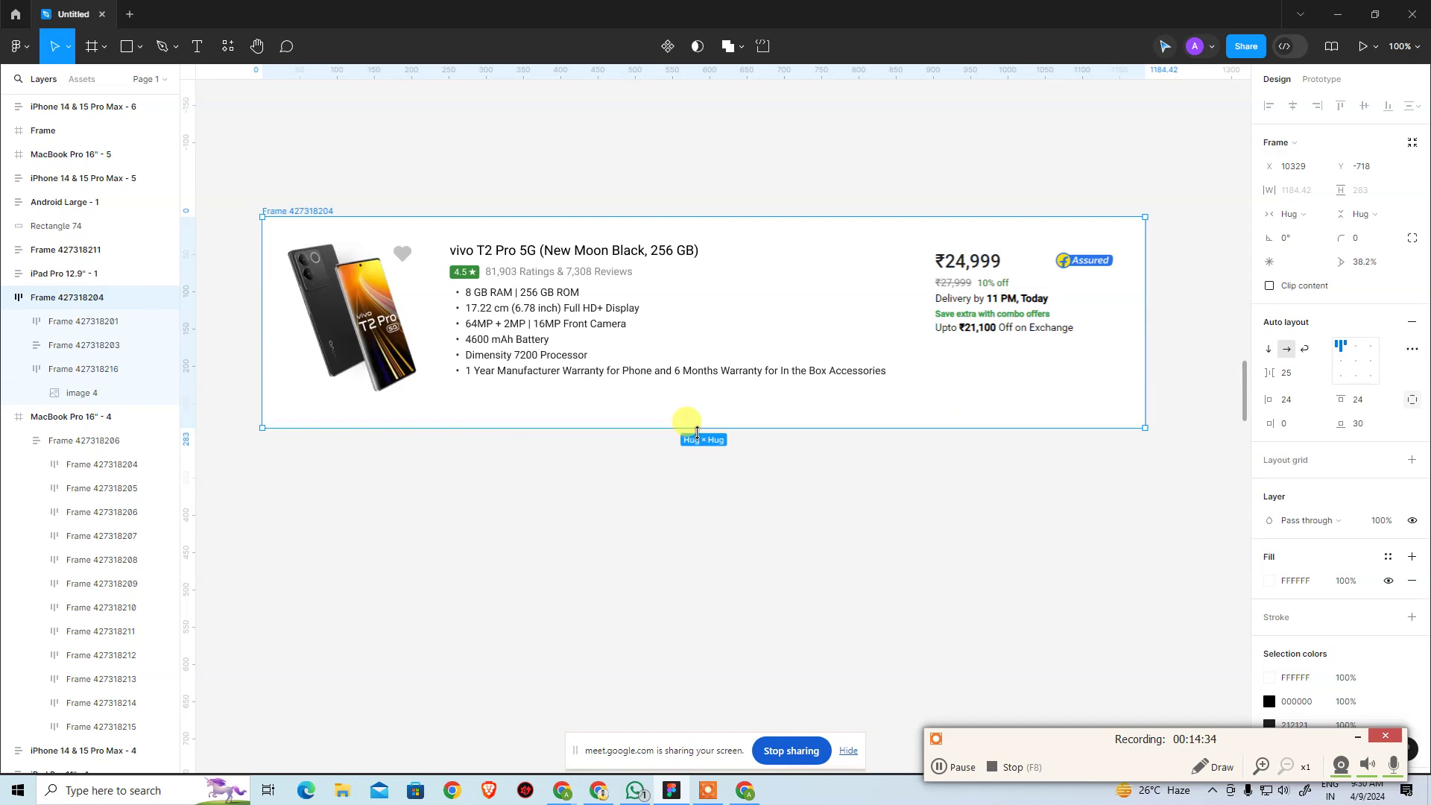
{"action": "left_click", "coordinate": [607, 511]}
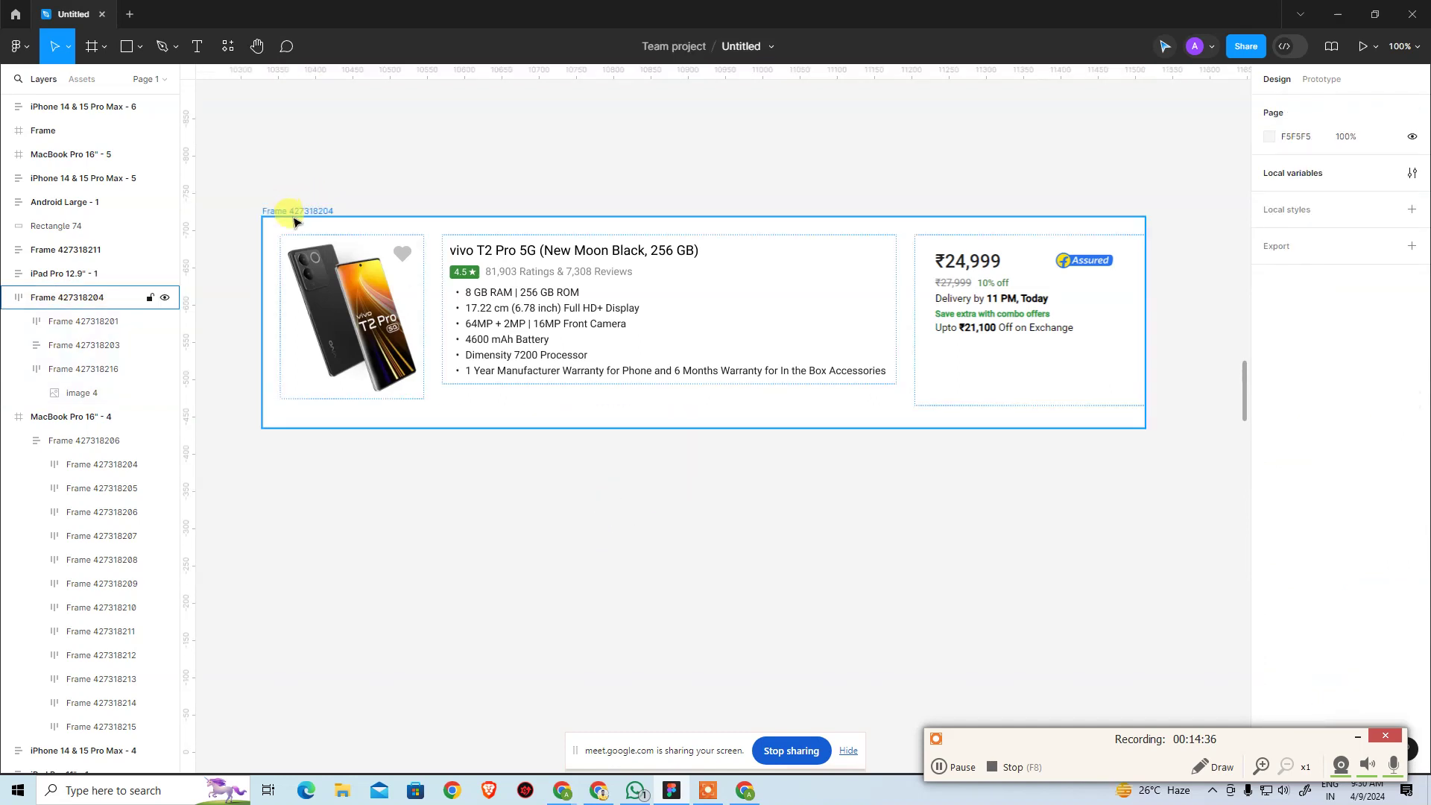
{"action": "left_click", "coordinate": [288, 210]}
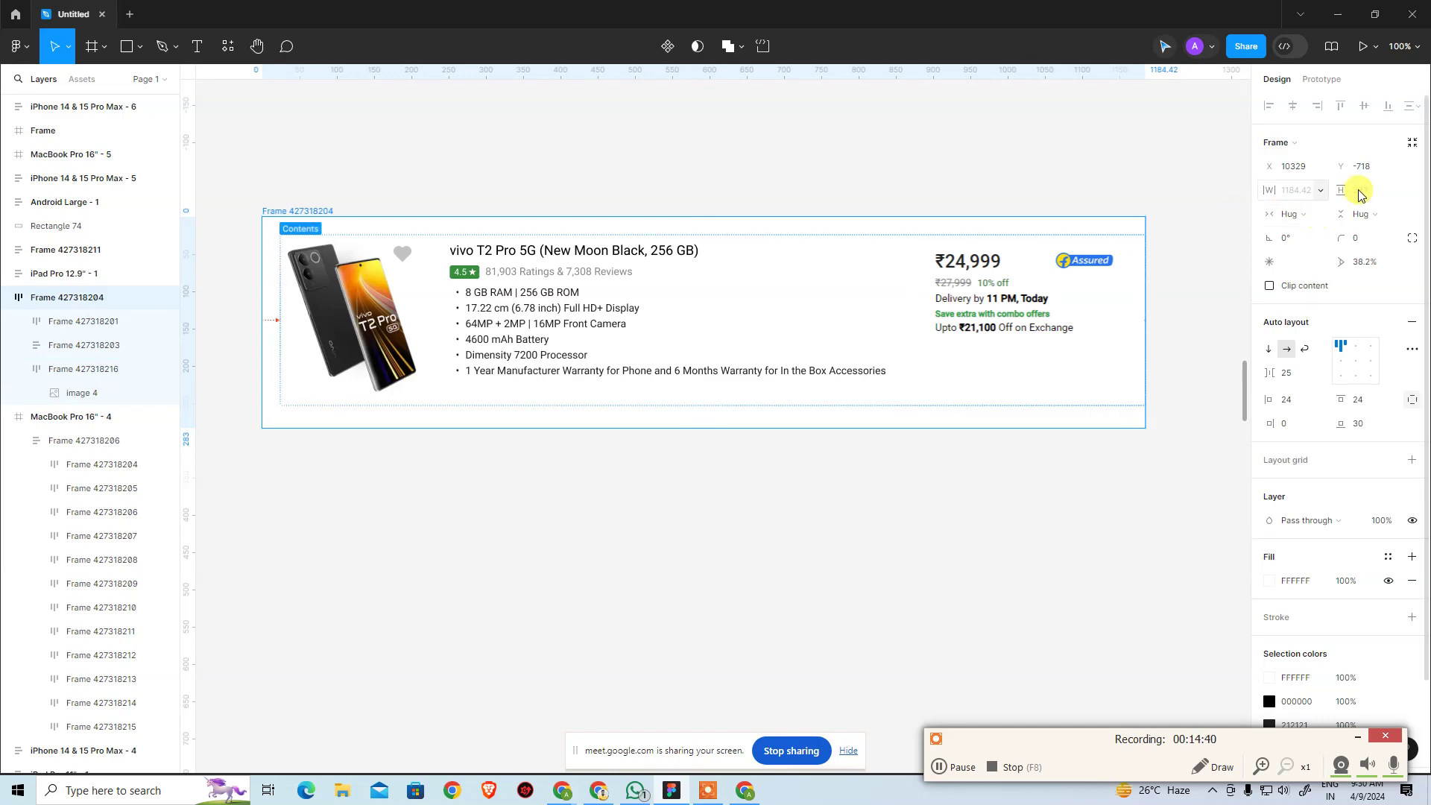
{"action": "left_click", "coordinate": [922, 515]}
Switch to Chrome, restore the window down, and narrow it to inspect the first product row's minimum size
{"action": "key", "text": "alt+Tab"}
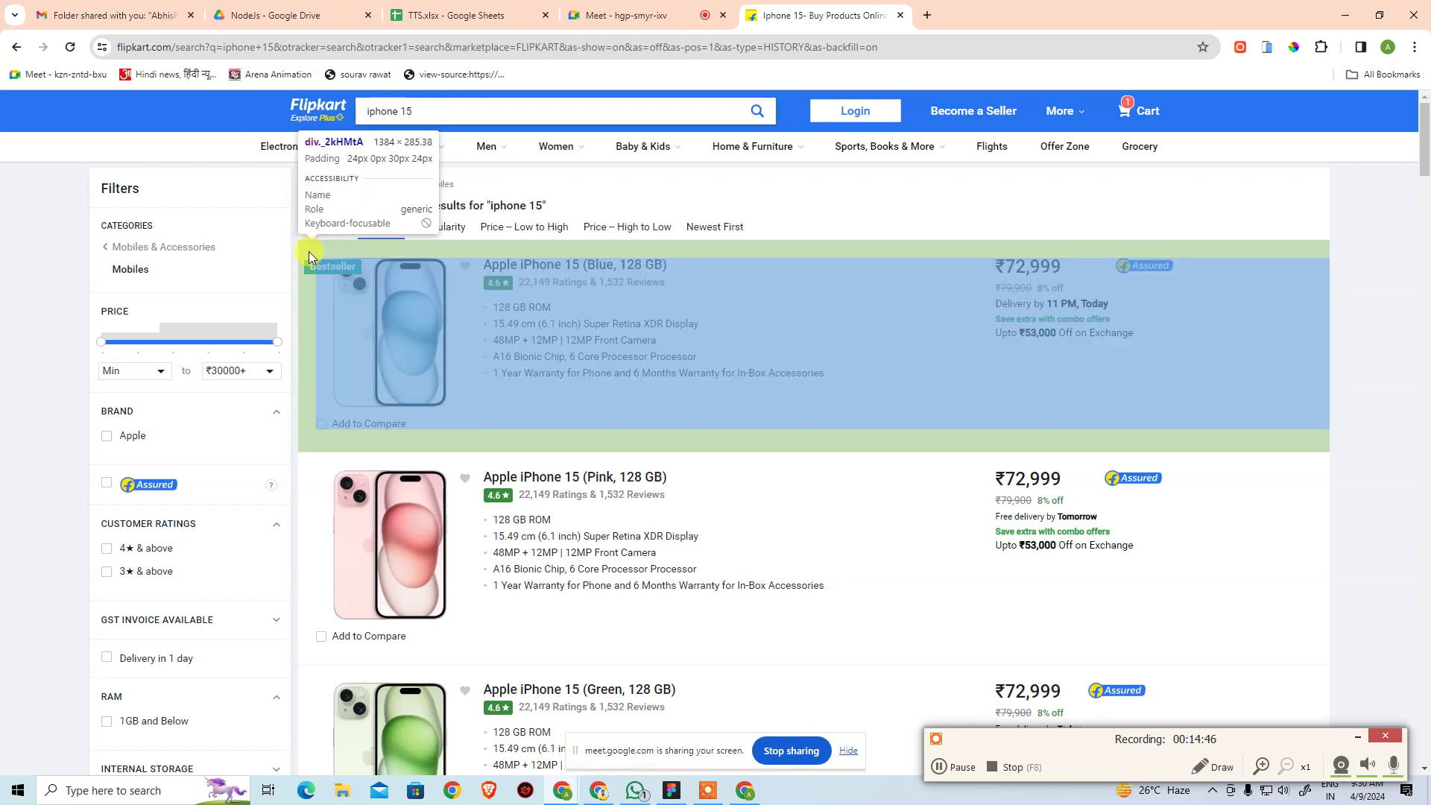
{"action": "double_click", "coordinate": [980, 7]}
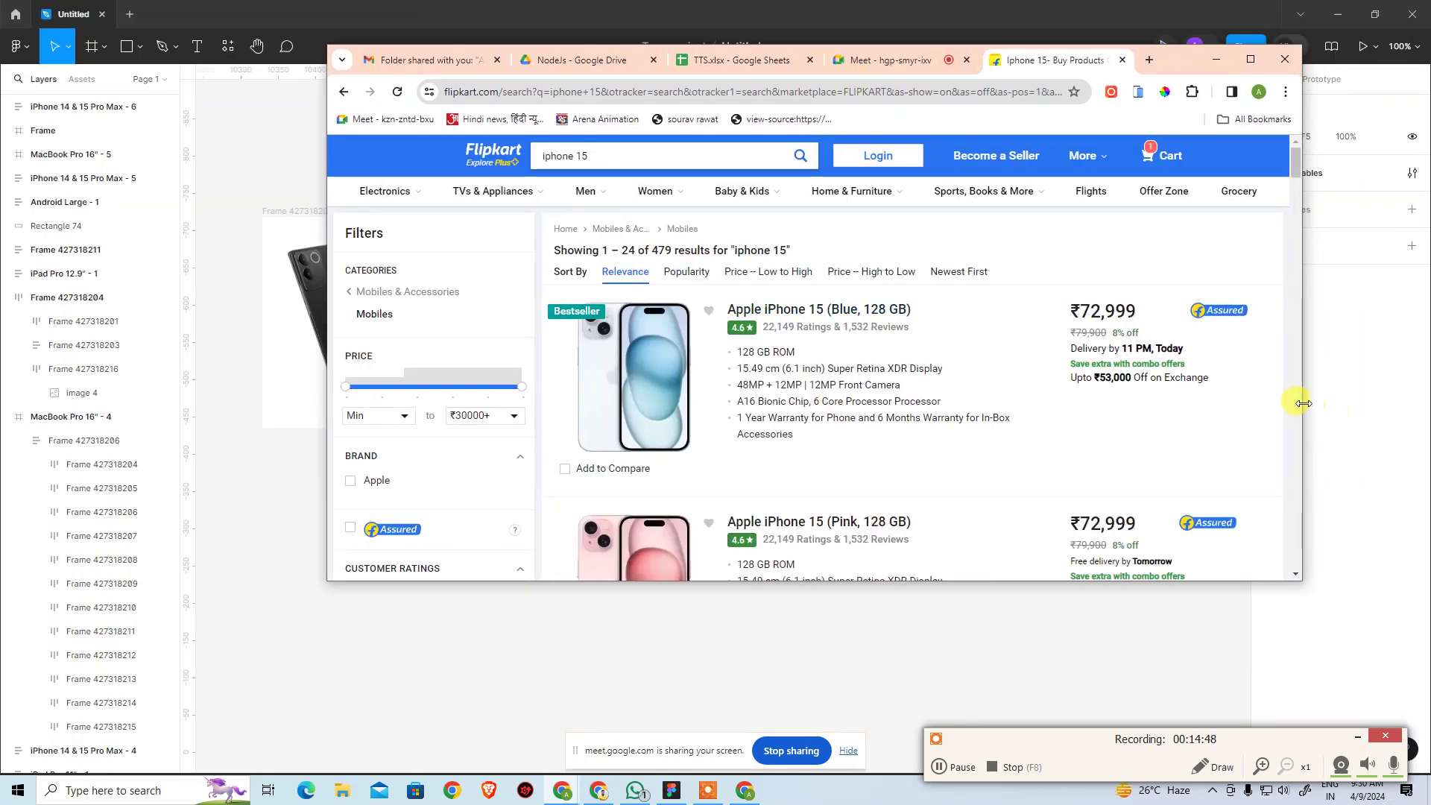
{"action": "left_click_drag", "start_coordinate": [1299, 405], "coordinate": [1040, 415]}
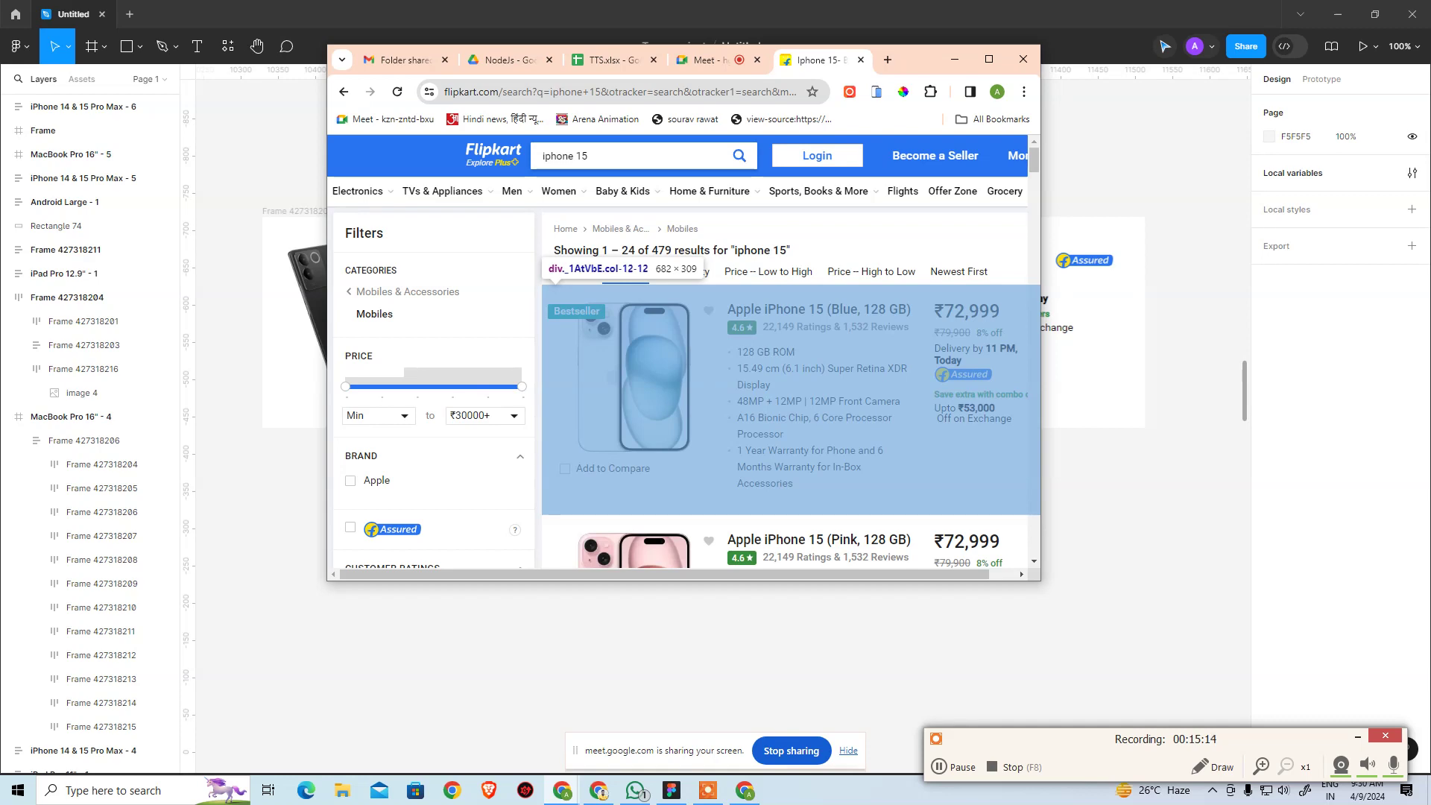
Switch back to Figma, add a min width of 682 to the product card, and deselect it
{"action": "key", "text": "alt+Tab"}
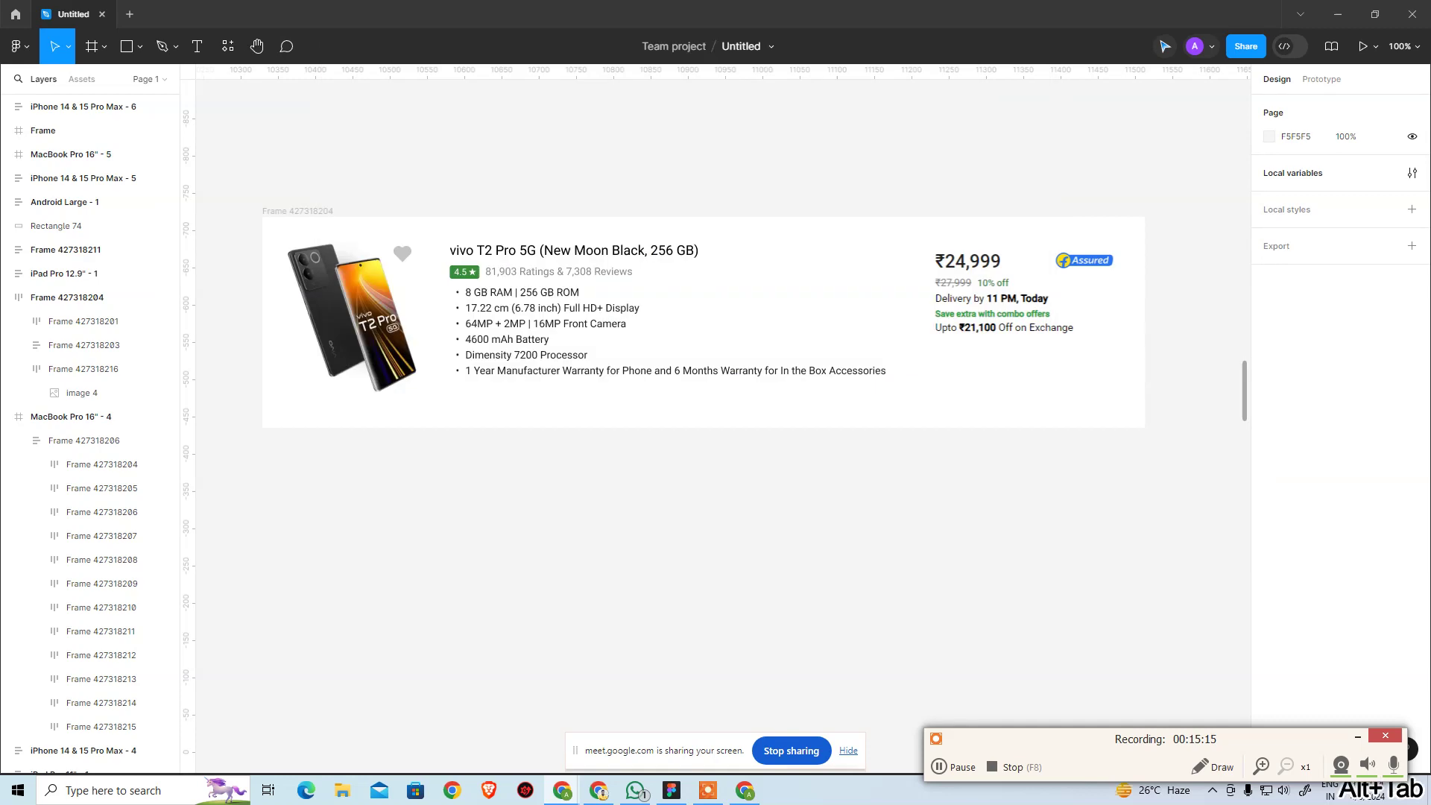
{"action": "left_click", "coordinate": [298, 209]}
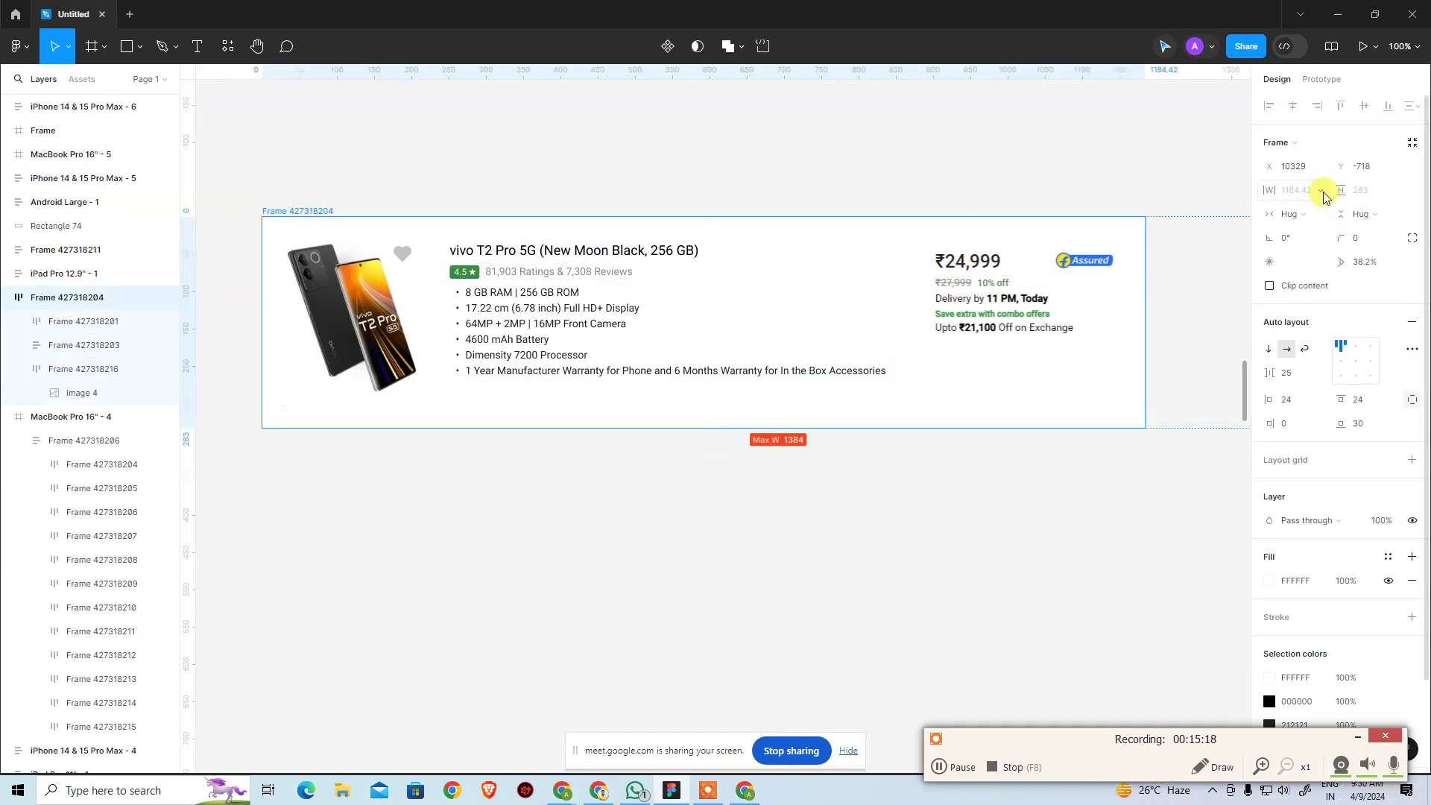
{"action": "left_click", "coordinate": [1322, 192]}
{"action": "left_click", "coordinate": [1324, 217]}
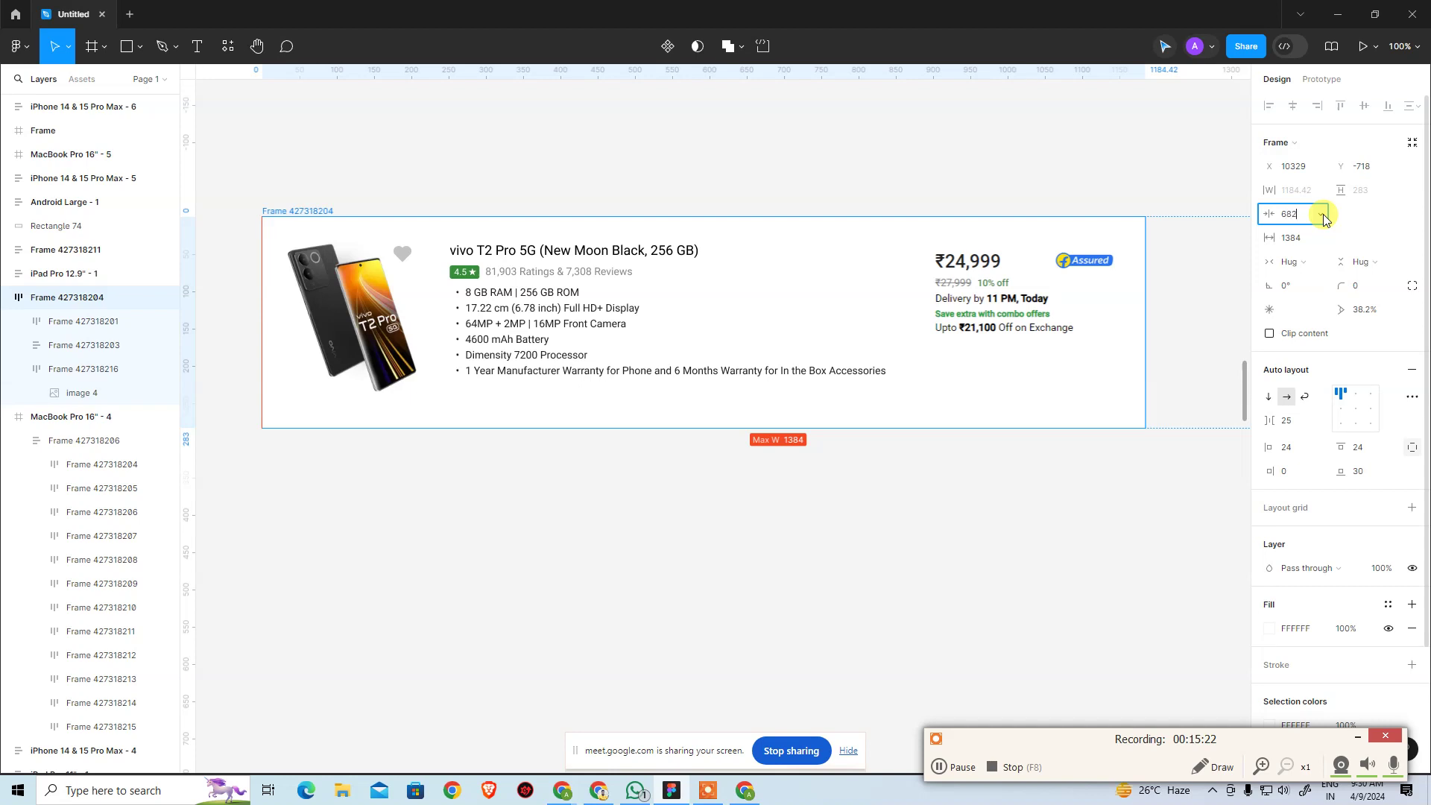
{"action": "key", "text": "Return"}
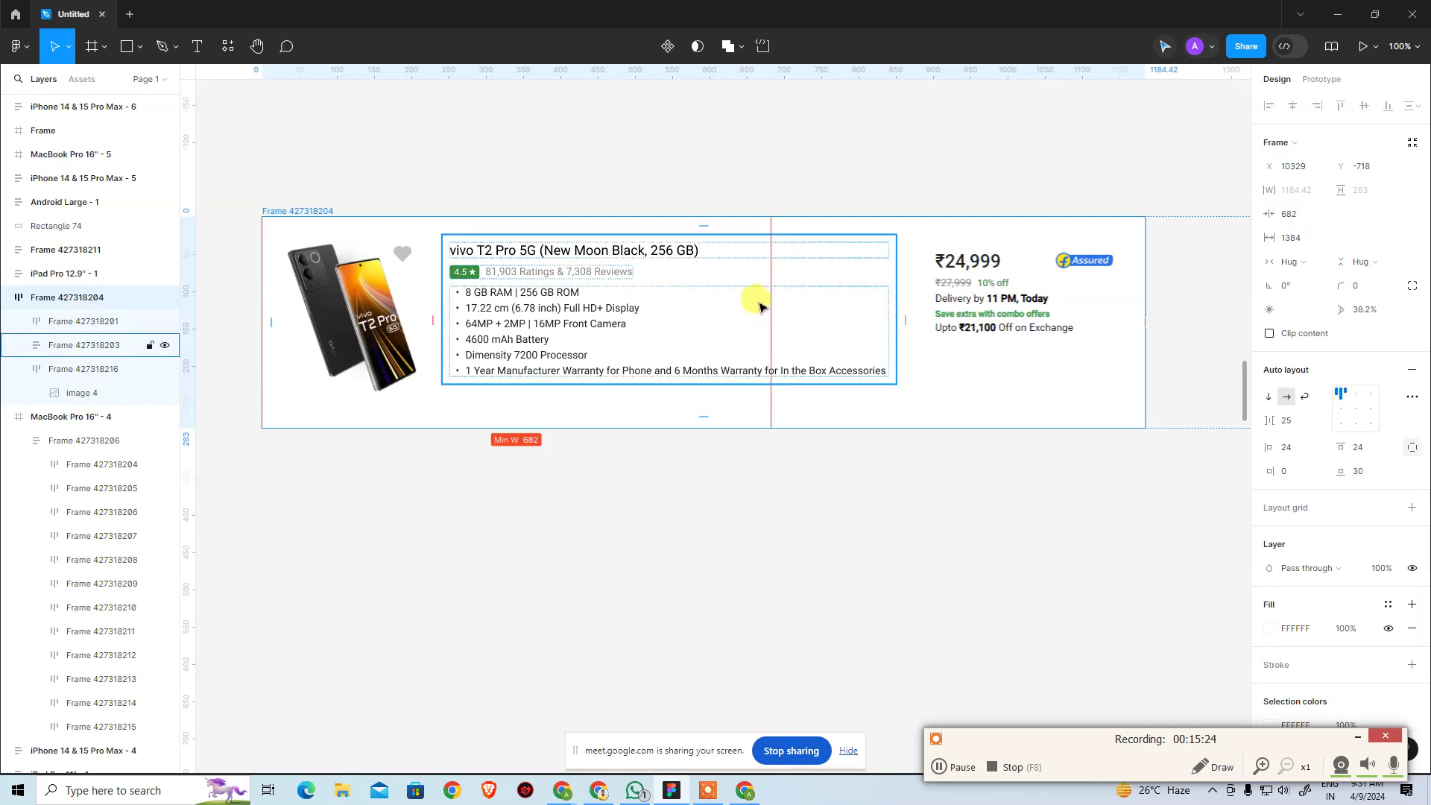
{"action": "left_click", "coordinate": [812, 170]}
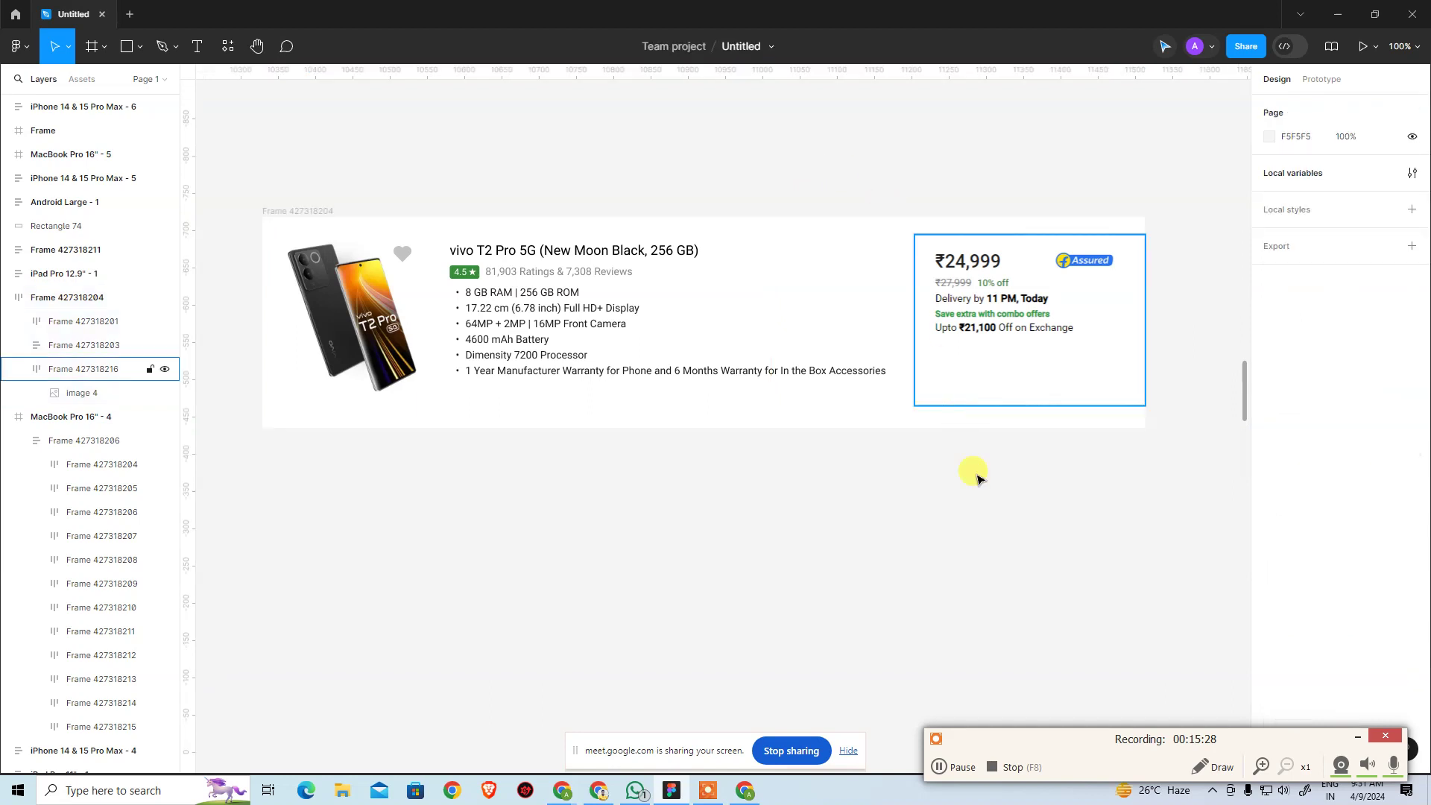
Widen the product card by its right edge up to its 1384 max width, and deselect it
{"action": "key", "text": "ctrl+minus"}
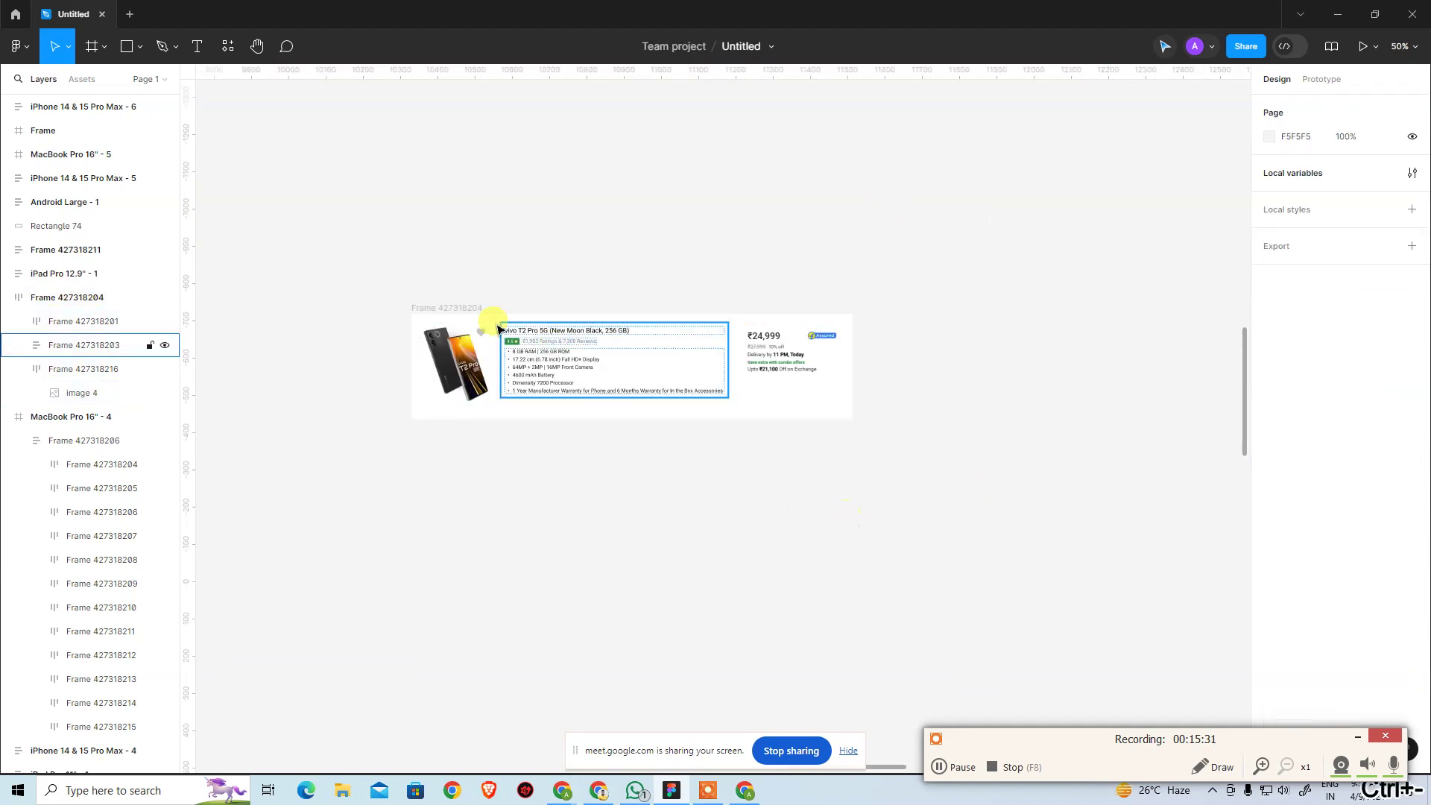
{"action": "left_click", "coordinate": [456, 308]}
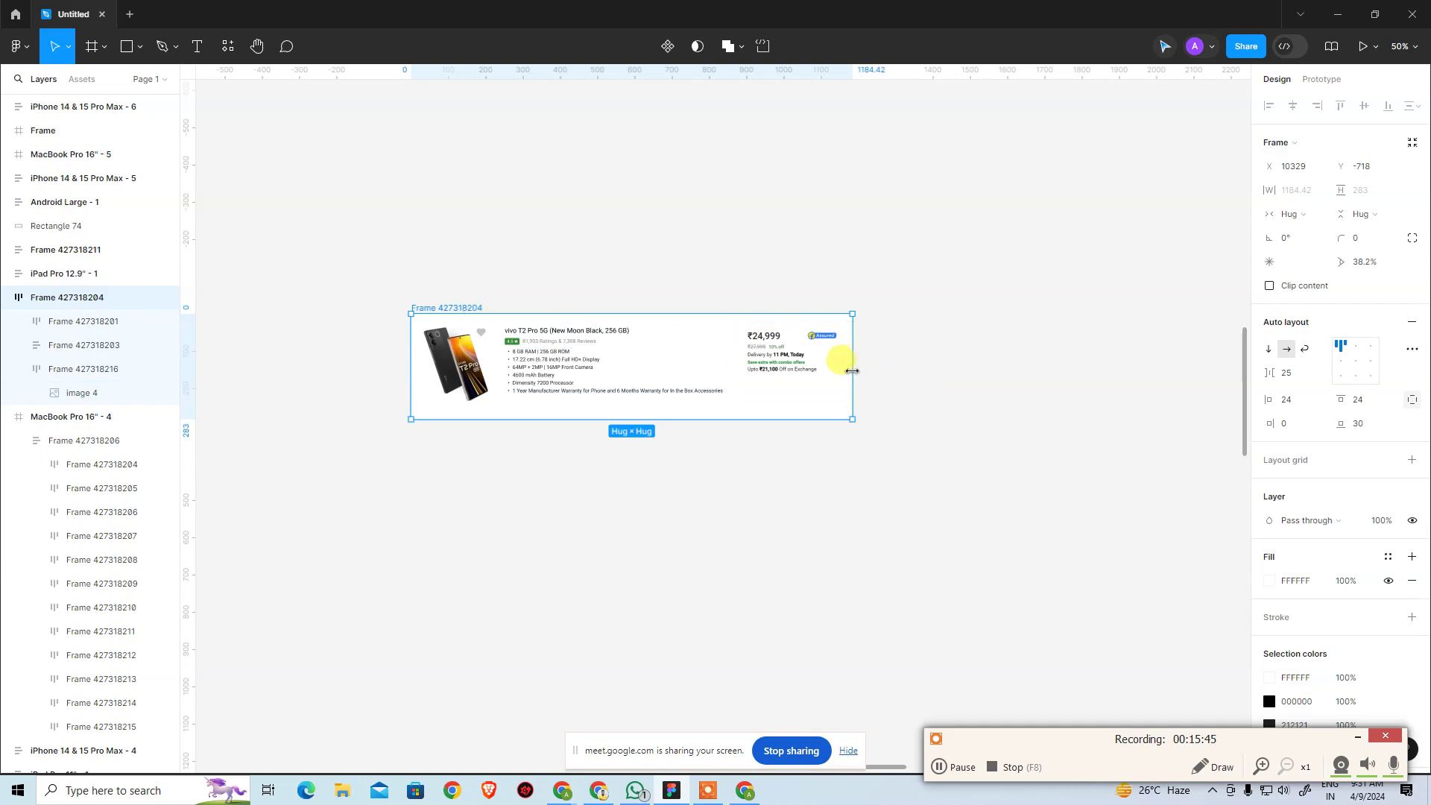
{"action": "left_click_drag", "start_coordinate": [853, 370], "coordinate": [952, 367]}
{"action": "left_click", "coordinate": [1009, 374]}
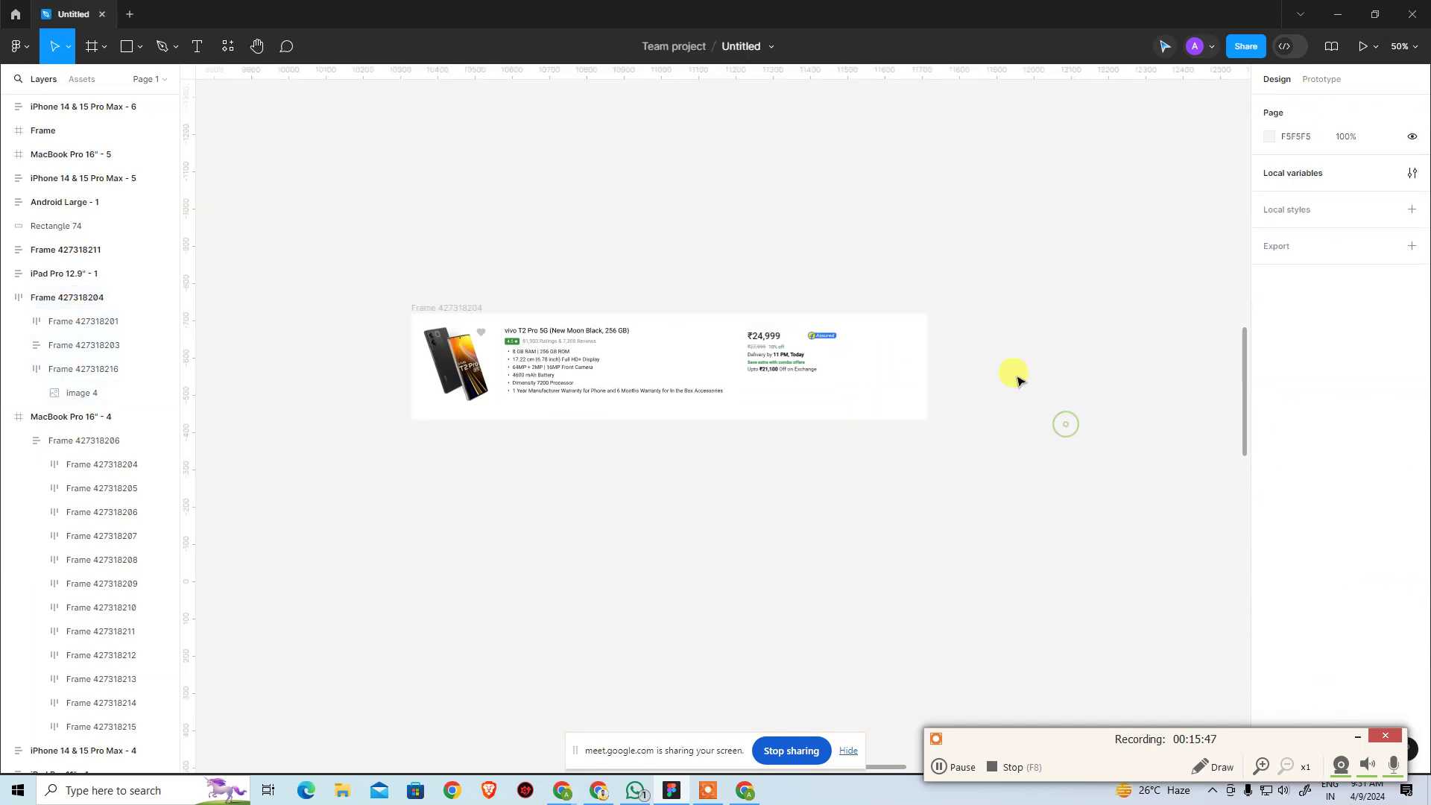
Try an Auto horizontal gap with vertically centred alignment on the card's price section, and undo the changes
{"action": "left_click", "coordinate": [783, 365]}
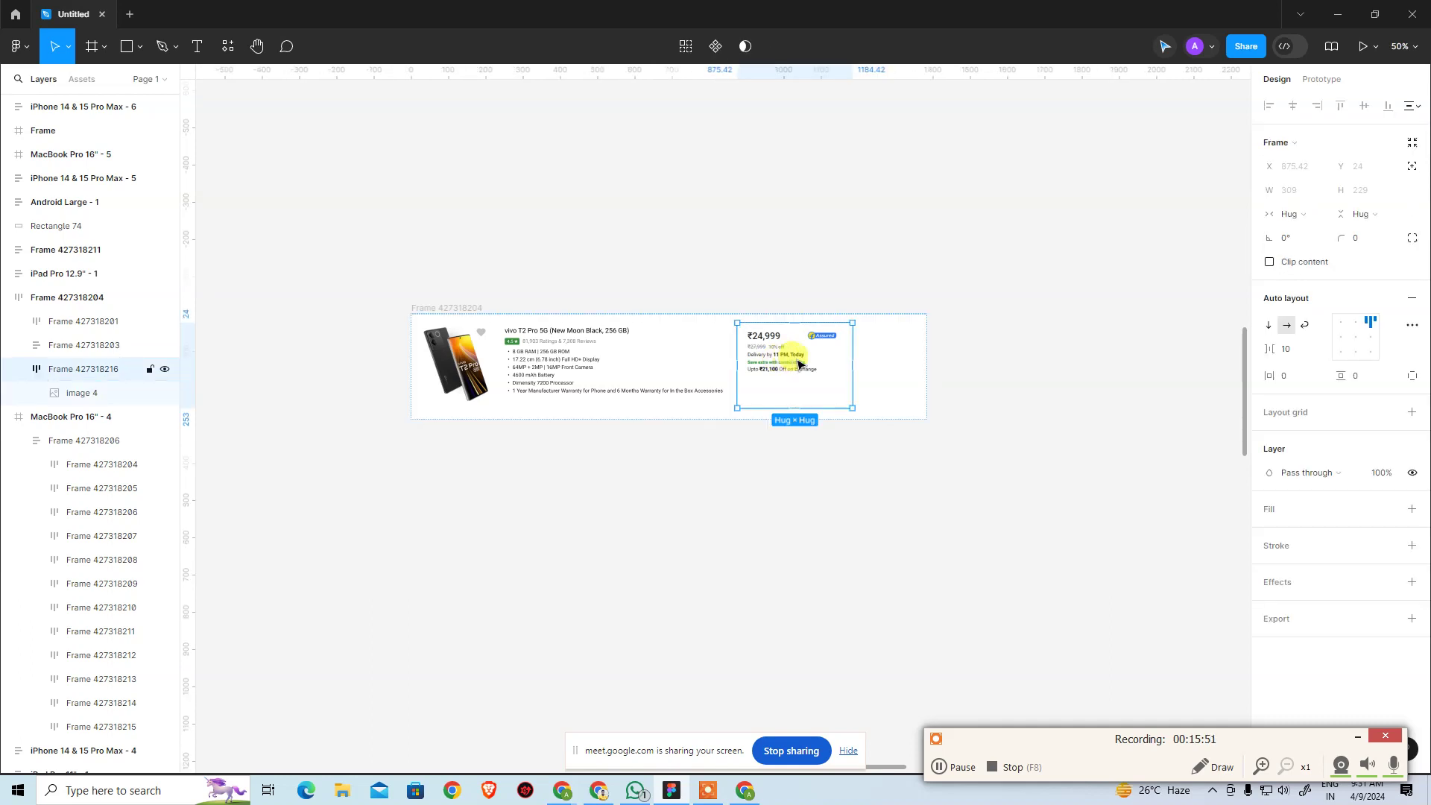
{"action": "left_click", "coordinate": [1287, 325]}
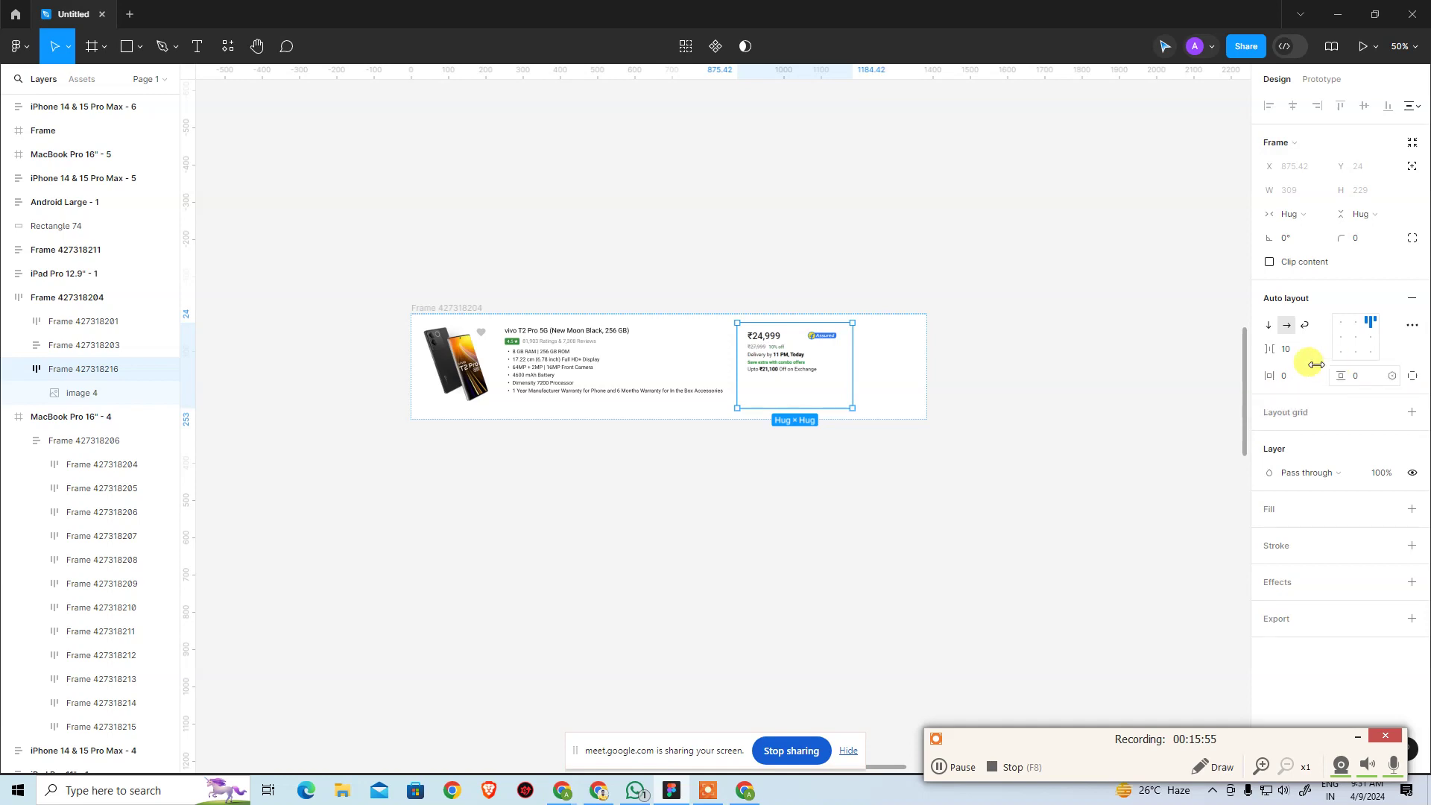
{"action": "left_click", "coordinate": [1320, 356]}
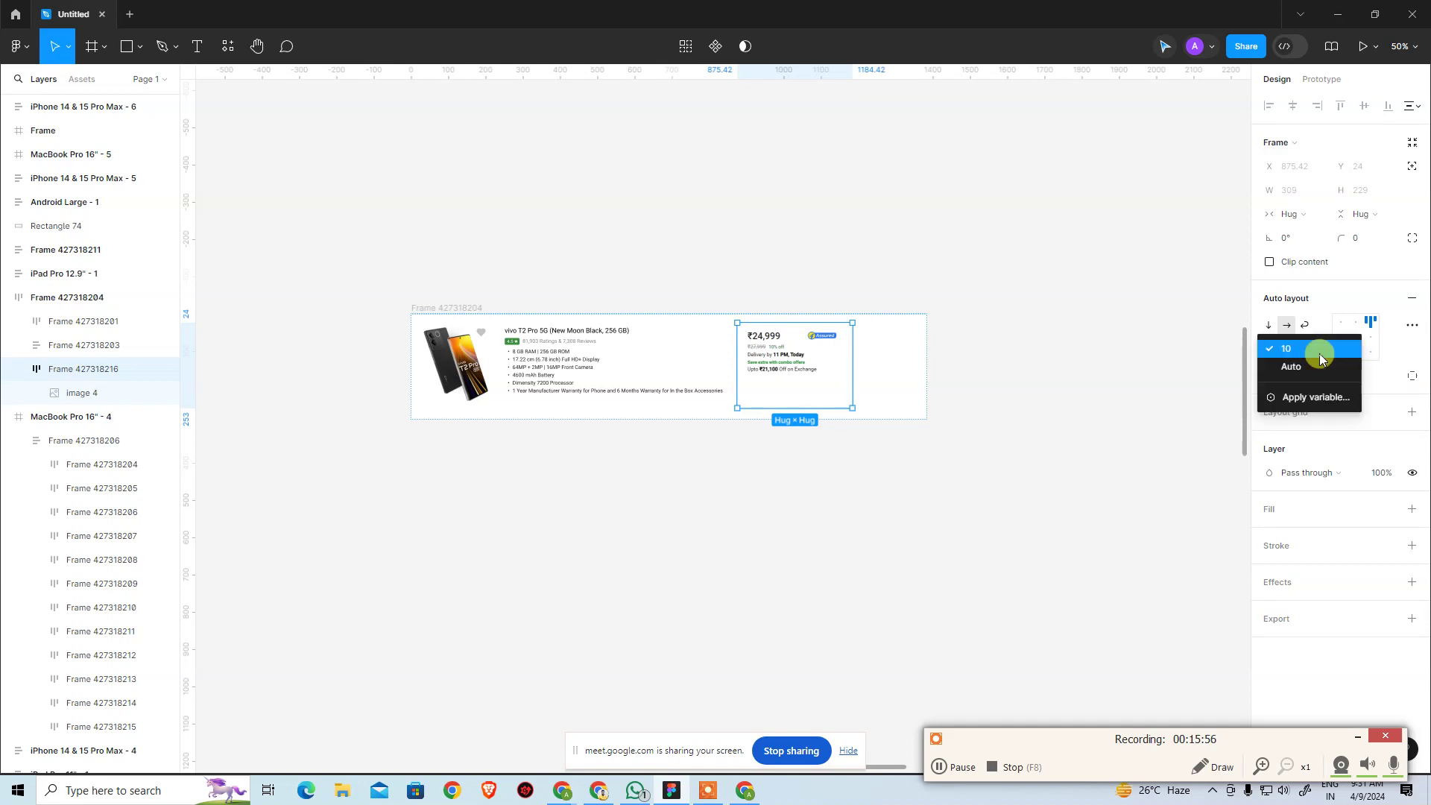
{"action": "left_click", "coordinate": [1321, 367]}
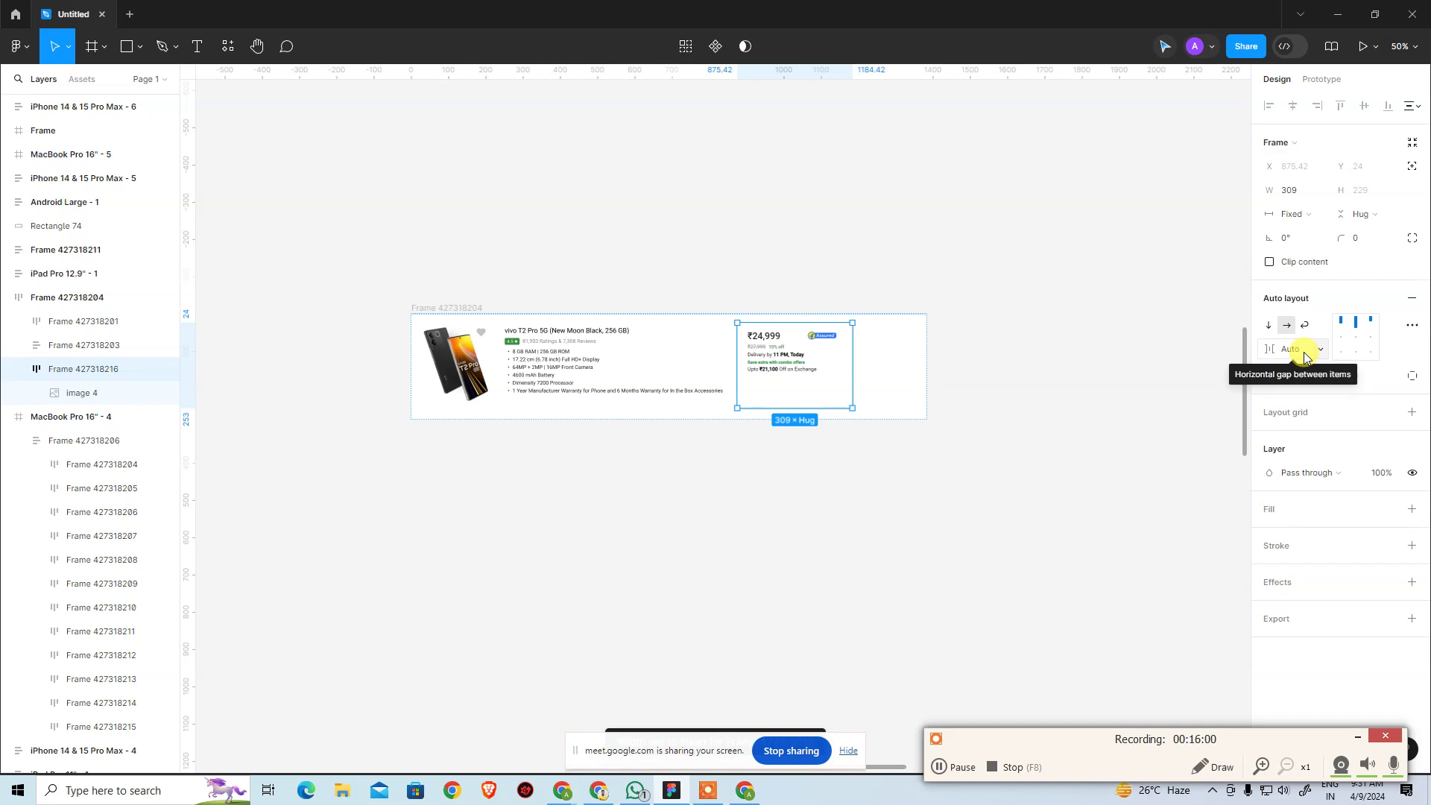
{"action": "left_click", "coordinate": [1369, 344]}
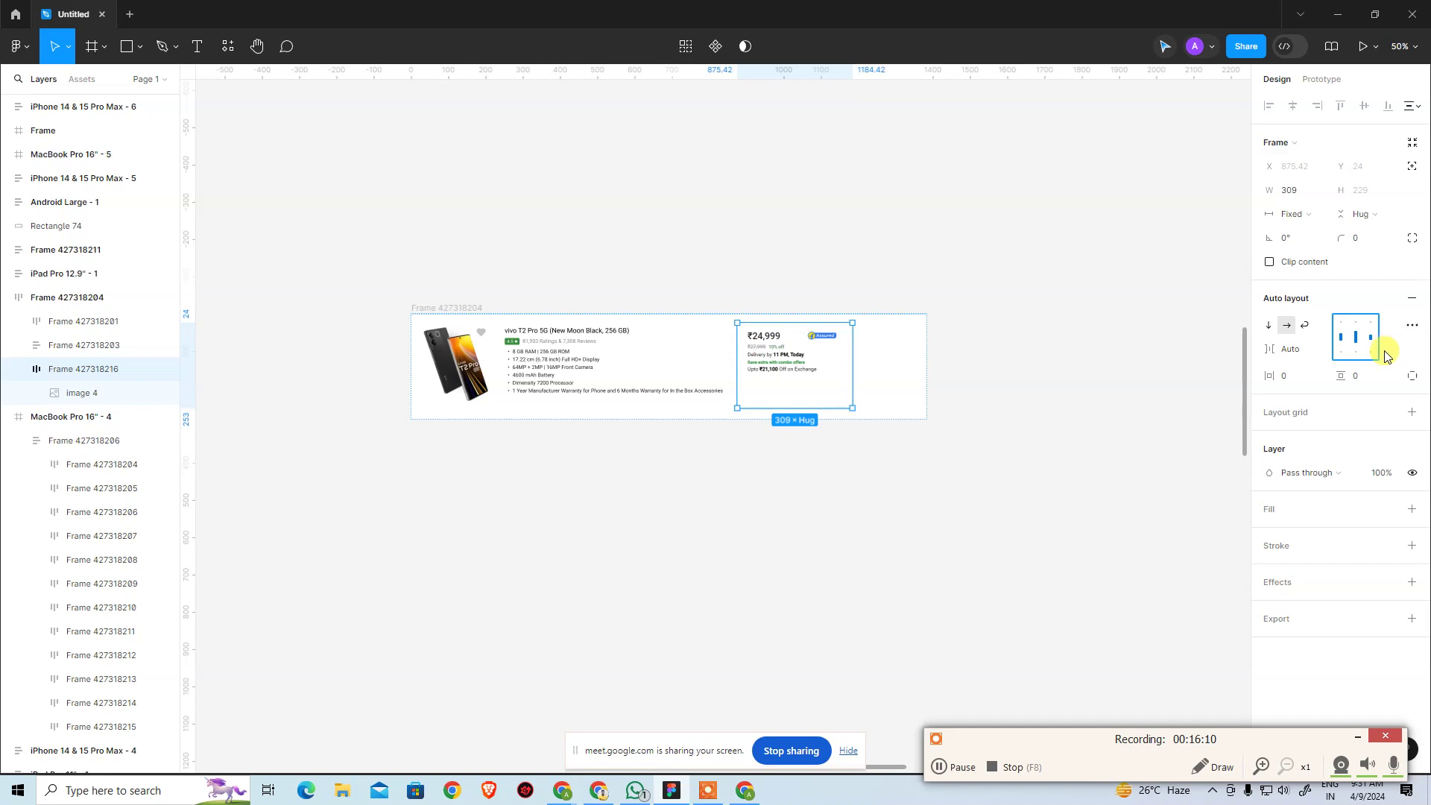
{"action": "left_click", "coordinate": [1015, 457]}
{"action": "key", "text": "ctrl+z"}
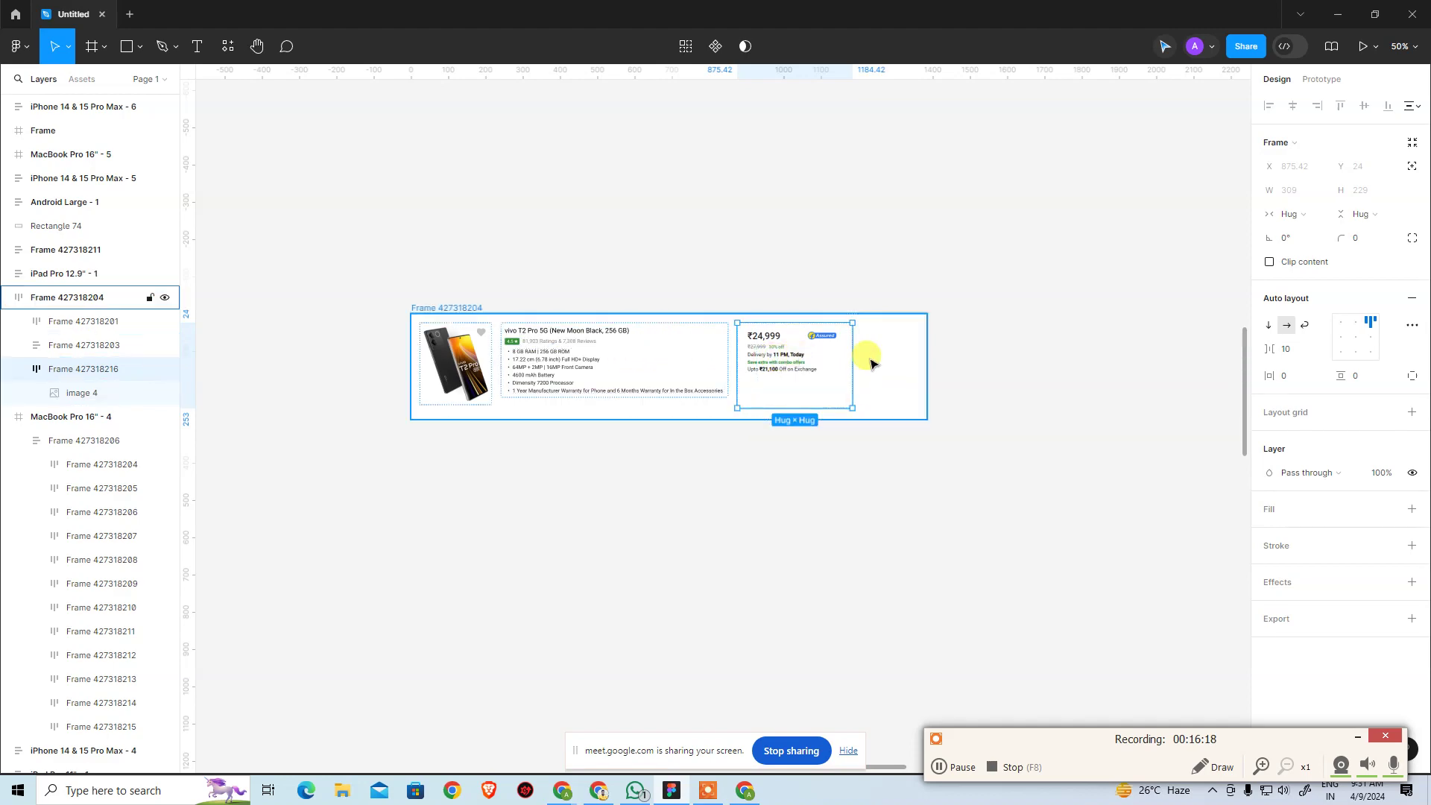
Switch to Chrome, maximize the window, and inspect the size of the details column in the first product row
{"action": "key", "text": "alt+Tab"}
{"action": "left_click", "coordinate": [987, 58]}
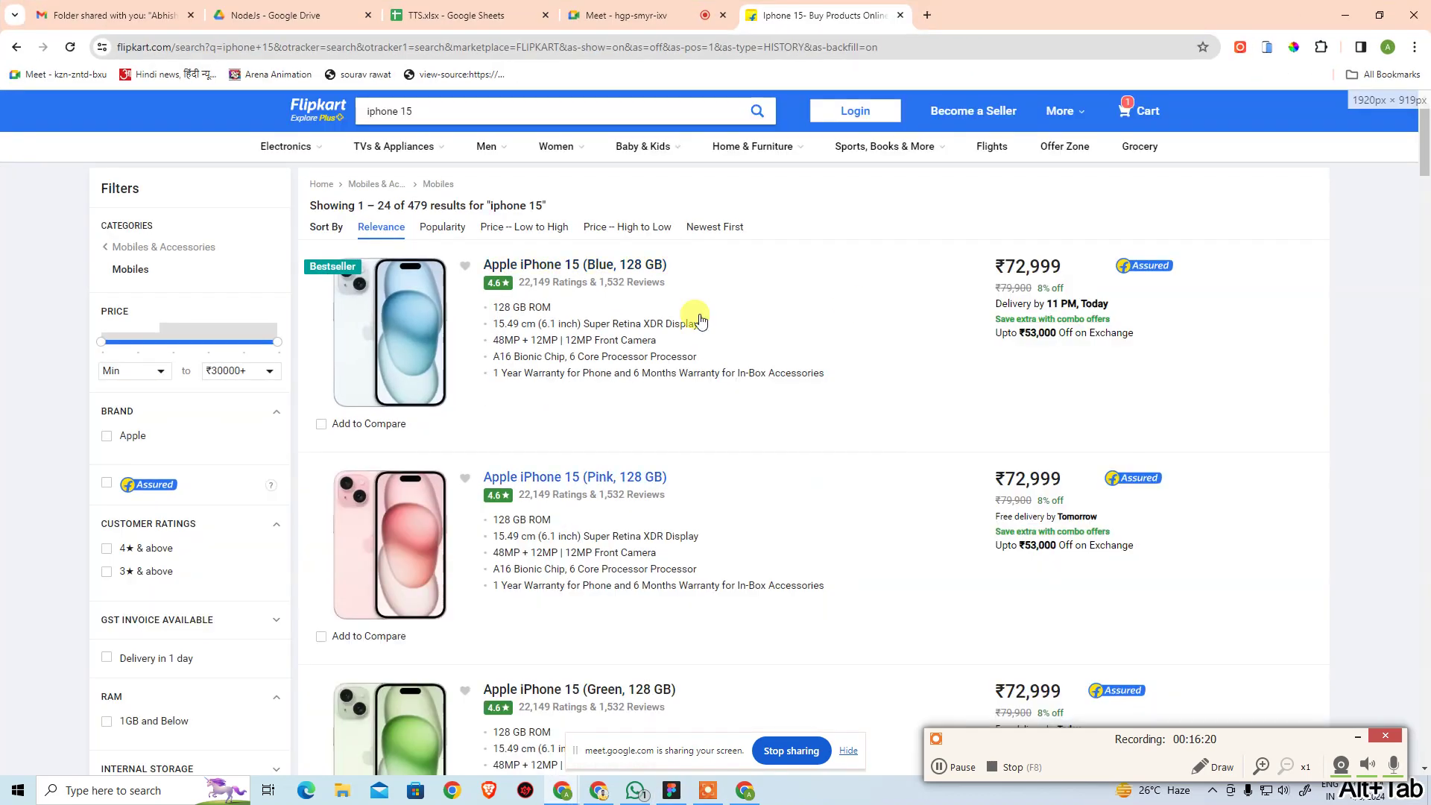
{"action": "right_click", "coordinate": [974, 429]}
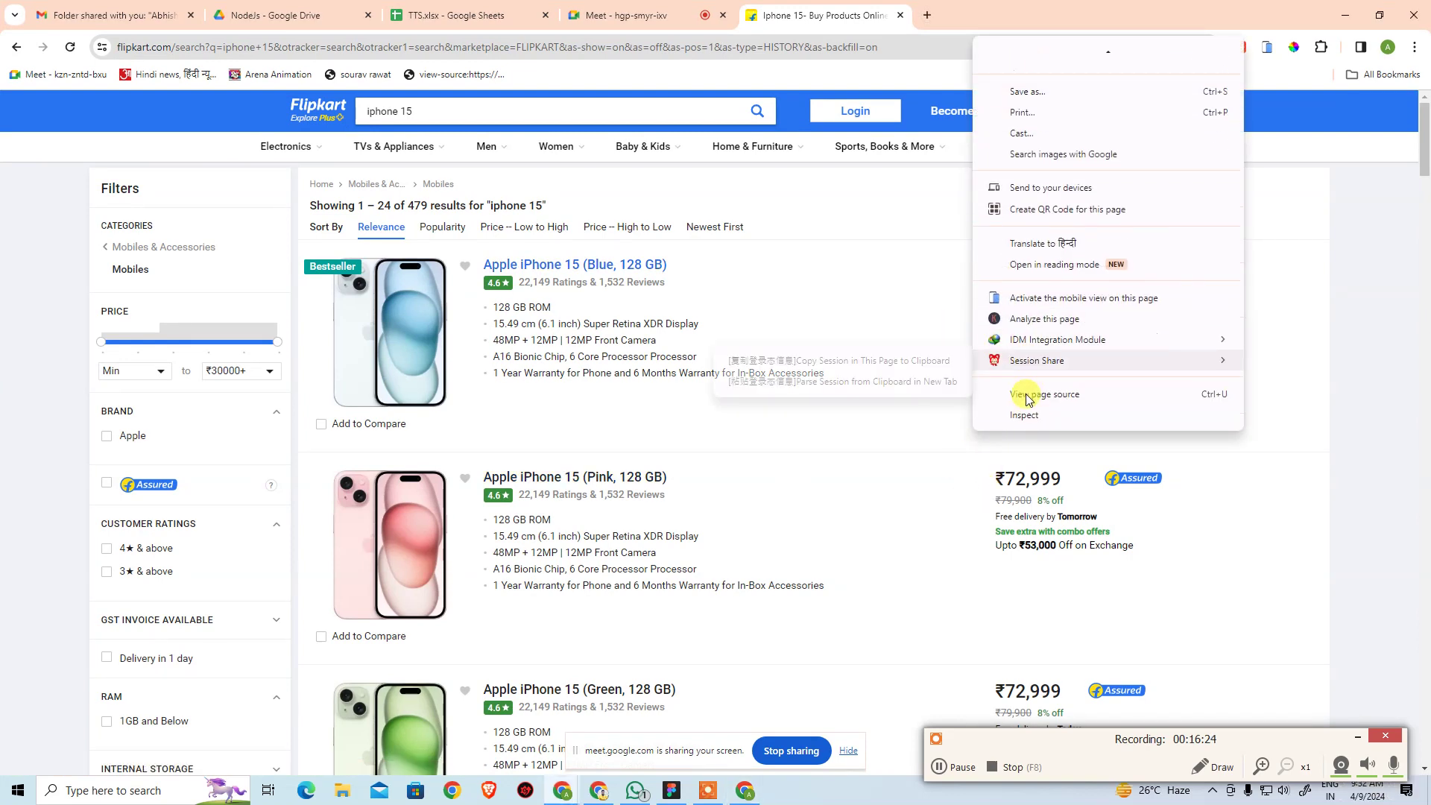
{"action": "key", "text": "Escape"}
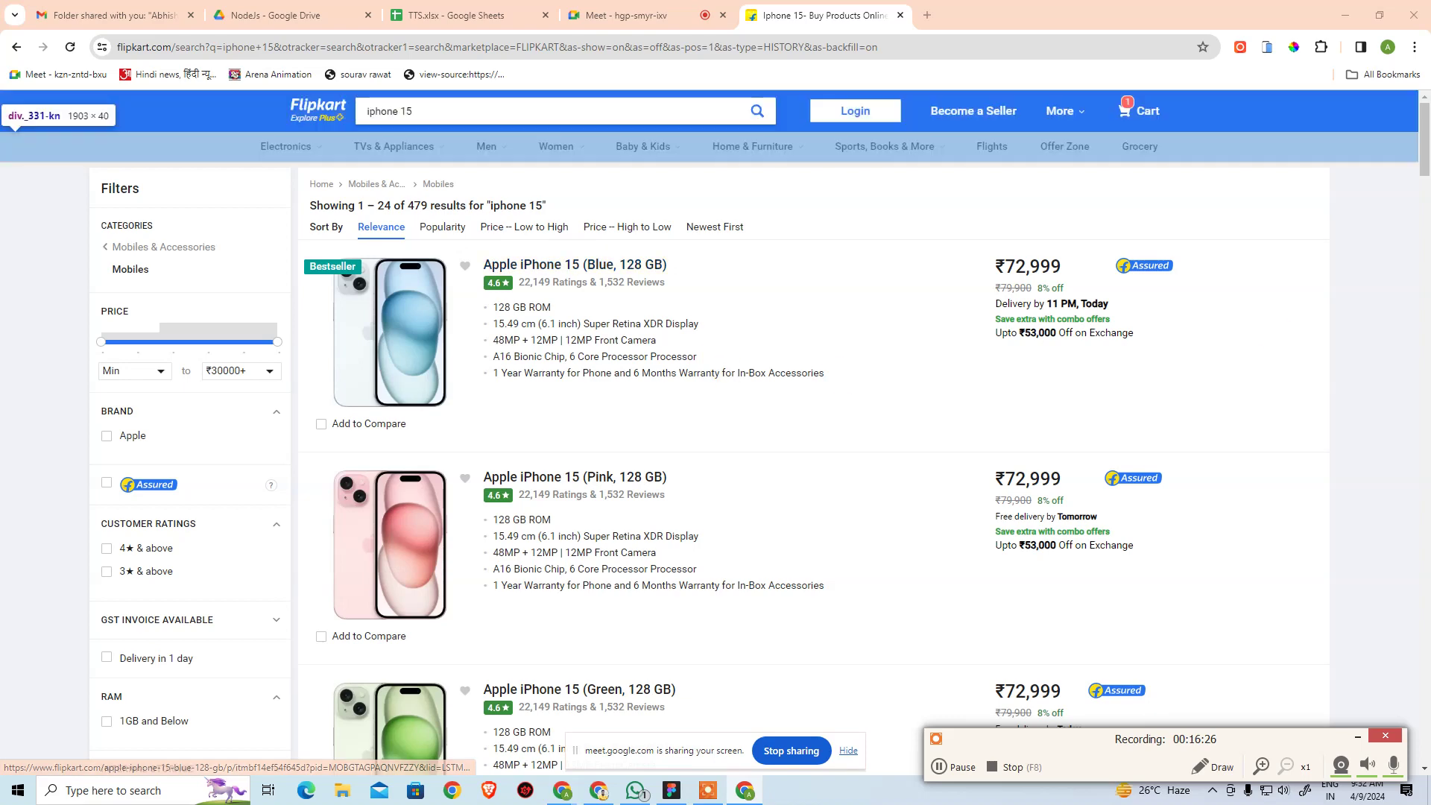
{"action": "key", "text": "ctrl+shift+c"}
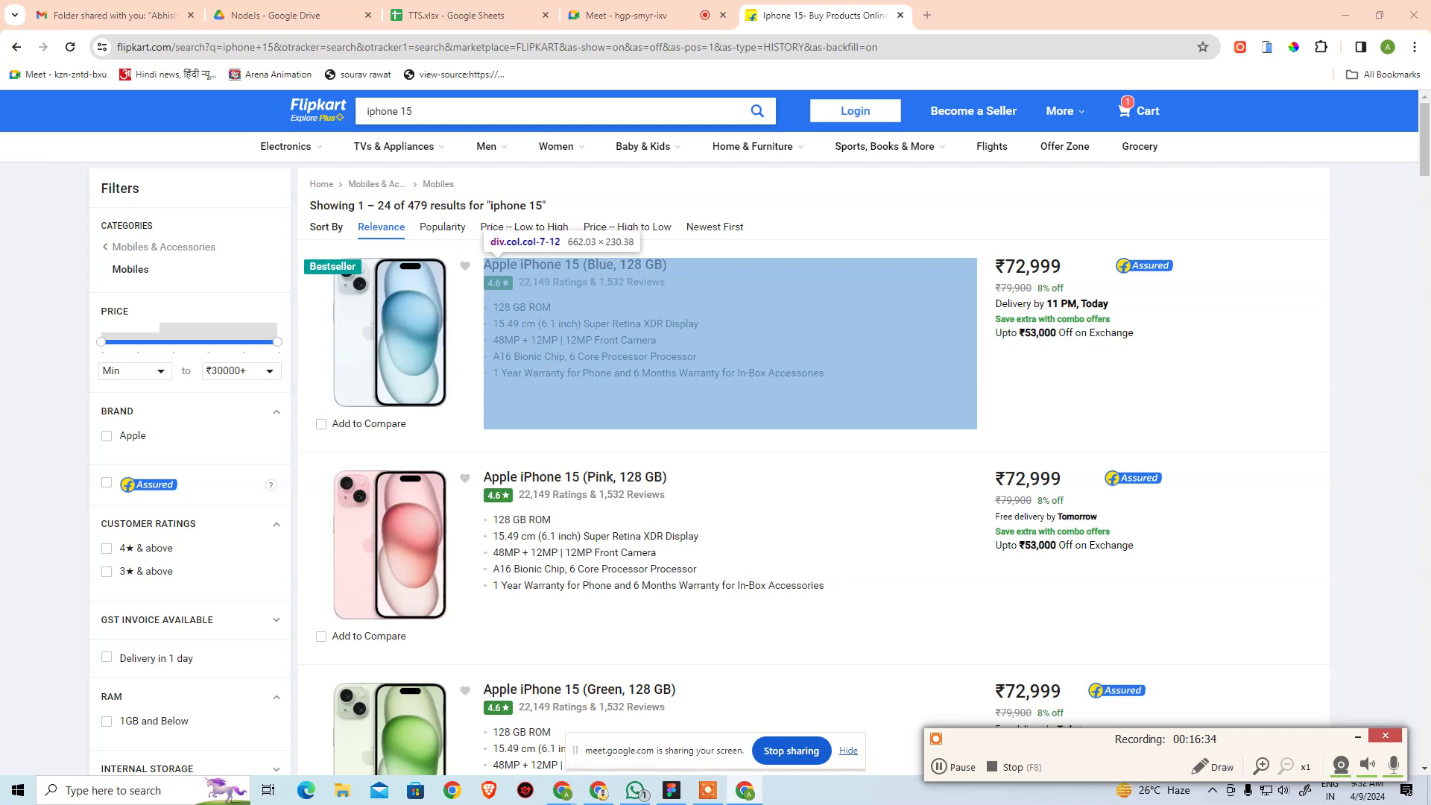
Switch back to Figma, set the max width of the product card's details section to 662.03, and deselect it
{"action": "key", "text": "alt+Tab"}
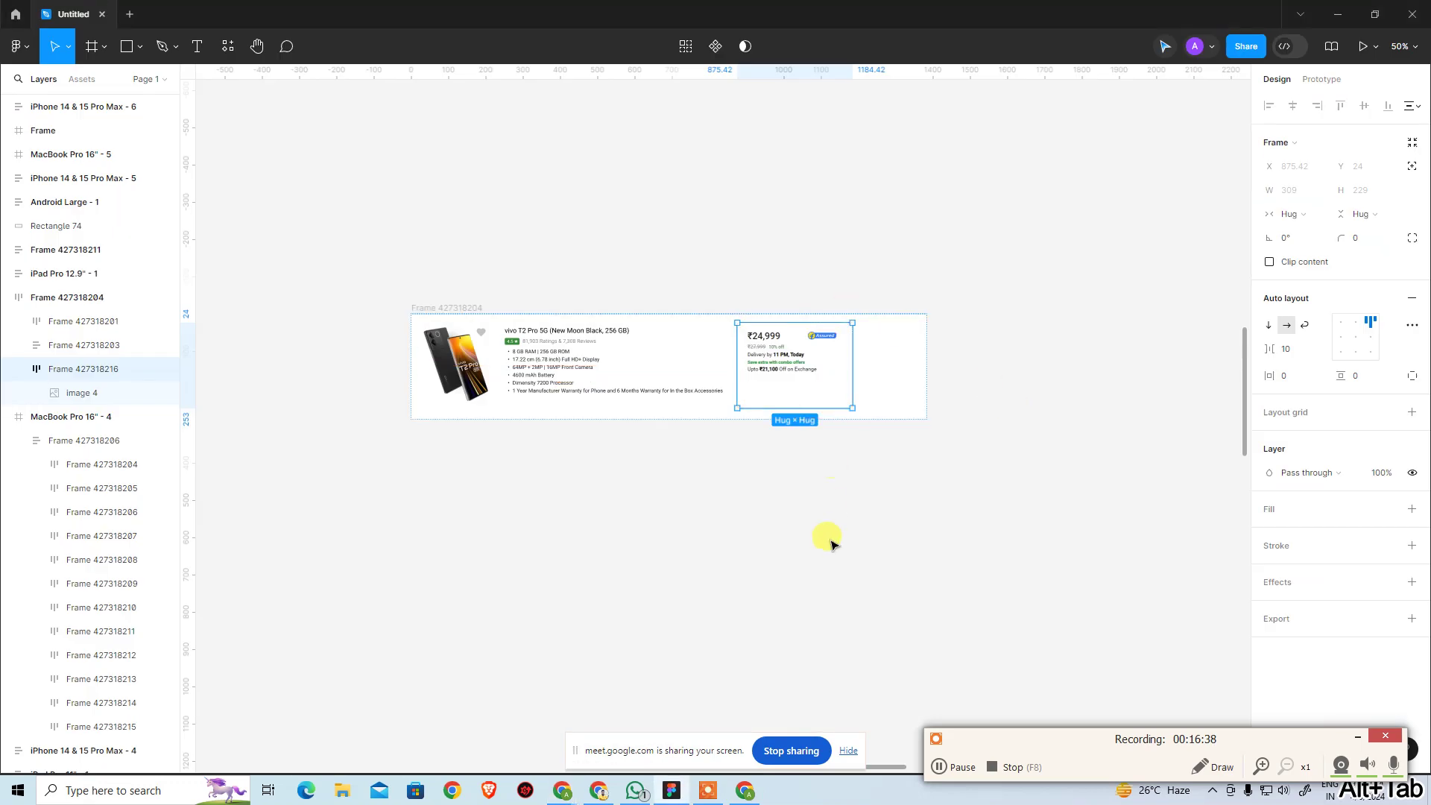
{"action": "left_click", "coordinate": [821, 558]}
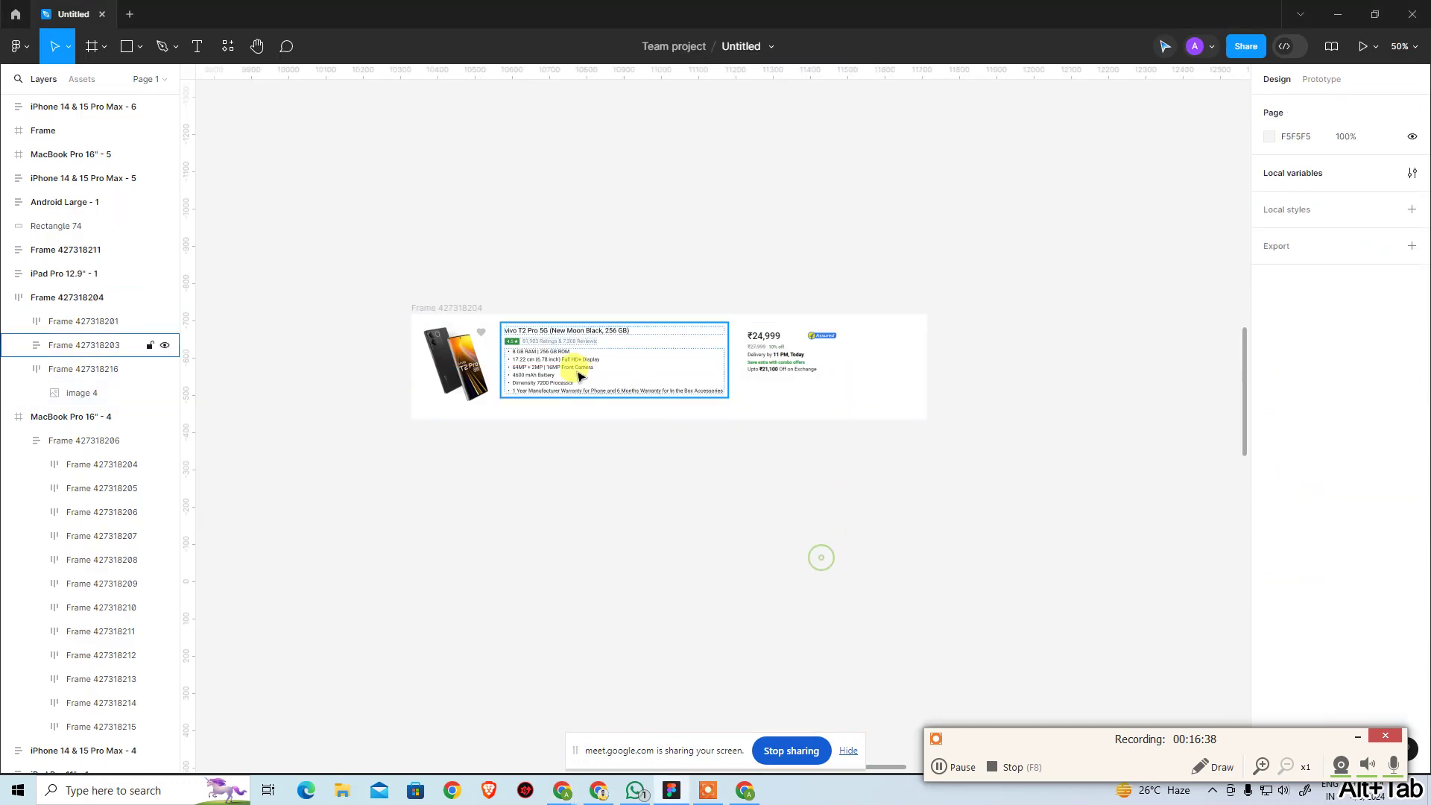
{"action": "left_click", "coordinate": [580, 376]}
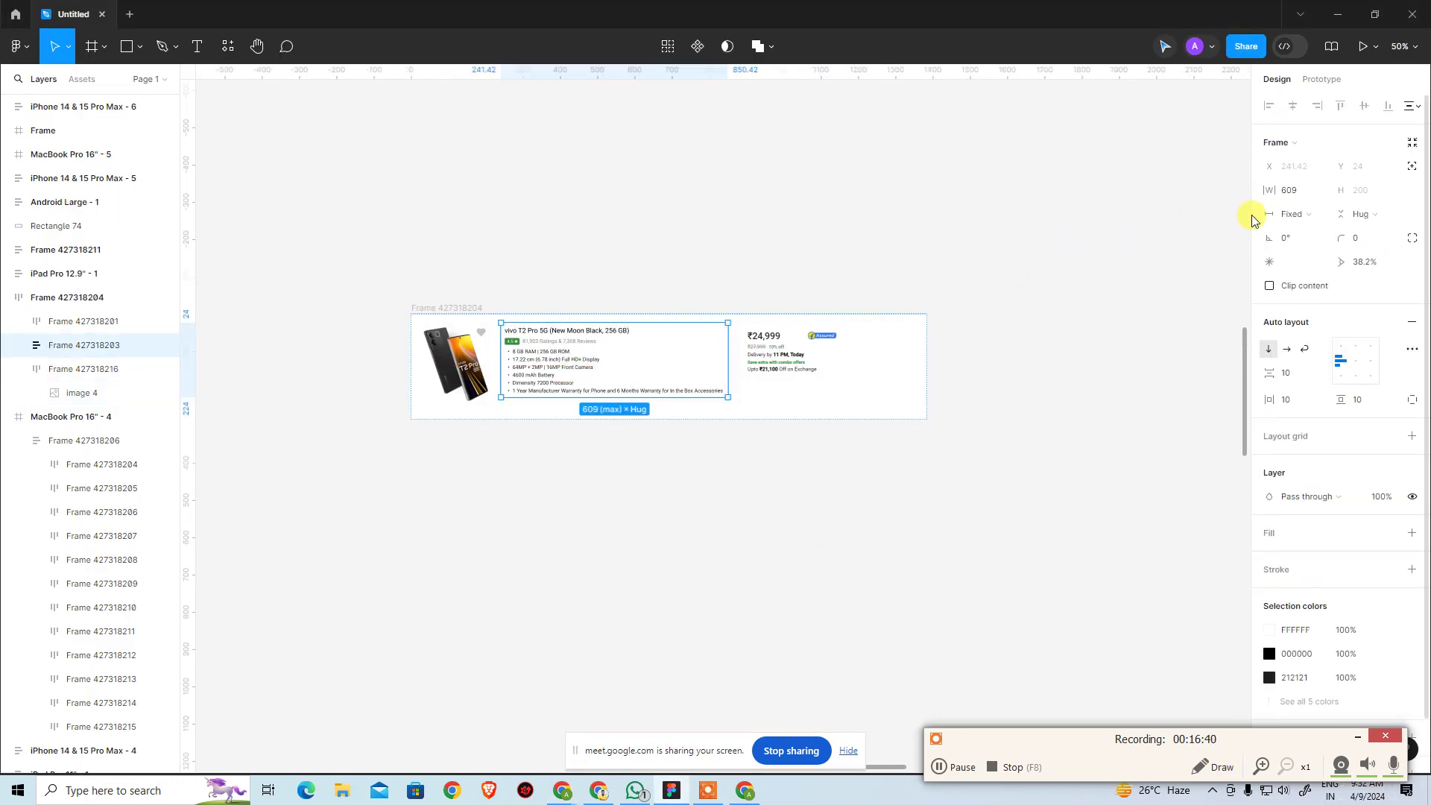
{"action": "left_click", "coordinate": [1321, 221]}
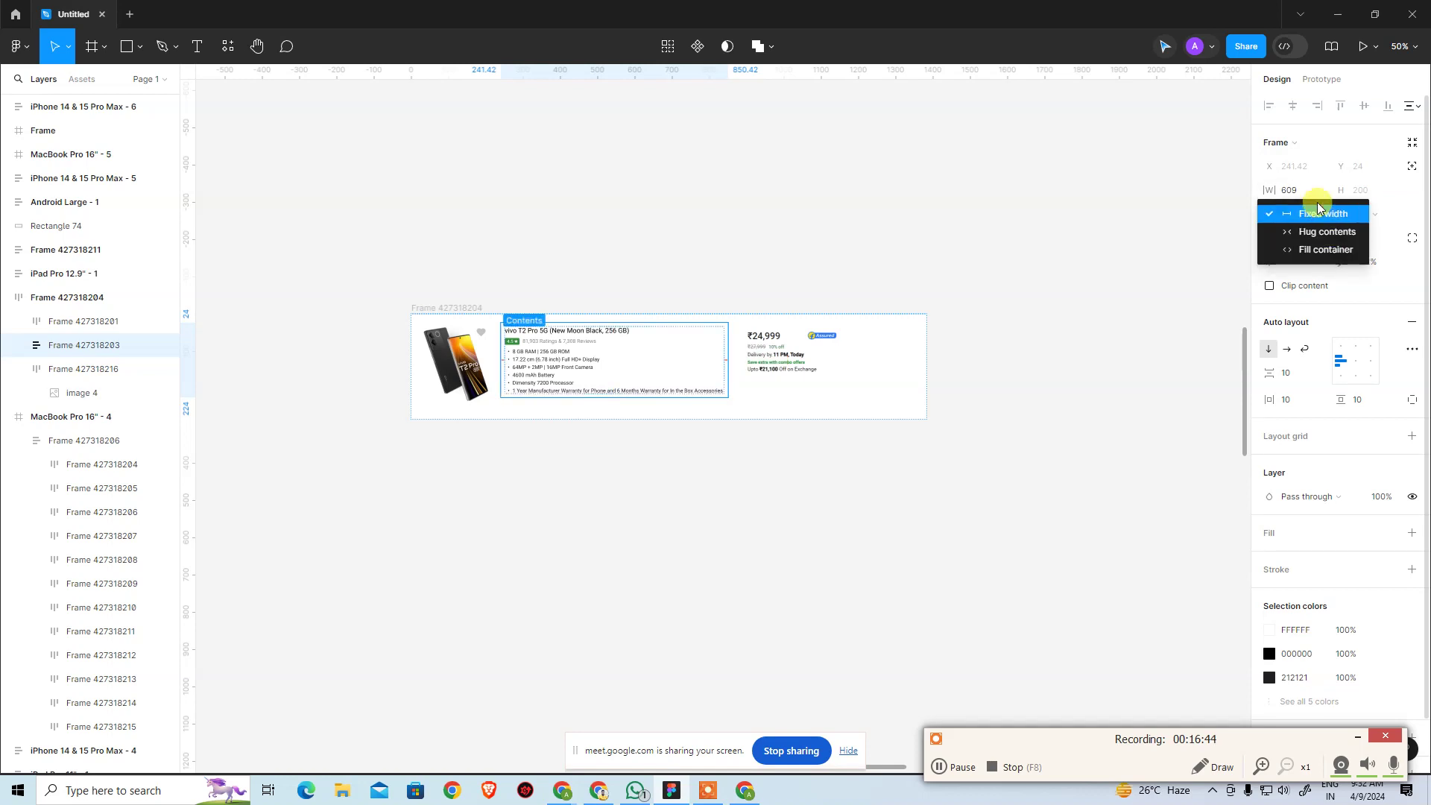
{"action": "left_click", "coordinate": [1311, 210]}
{"action": "left_click", "coordinate": [1320, 190]}
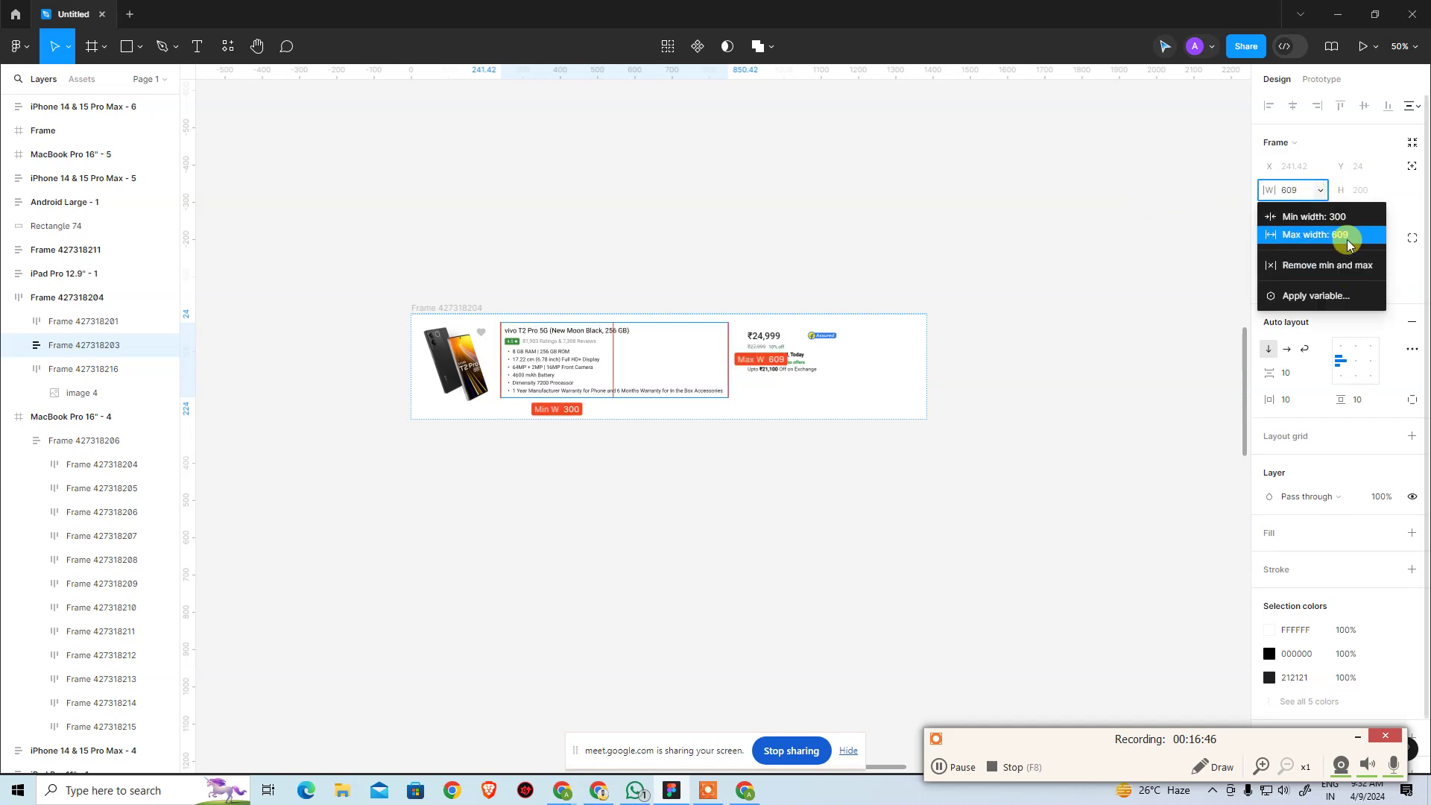
{"action": "left_click", "coordinate": [1339, 235]}
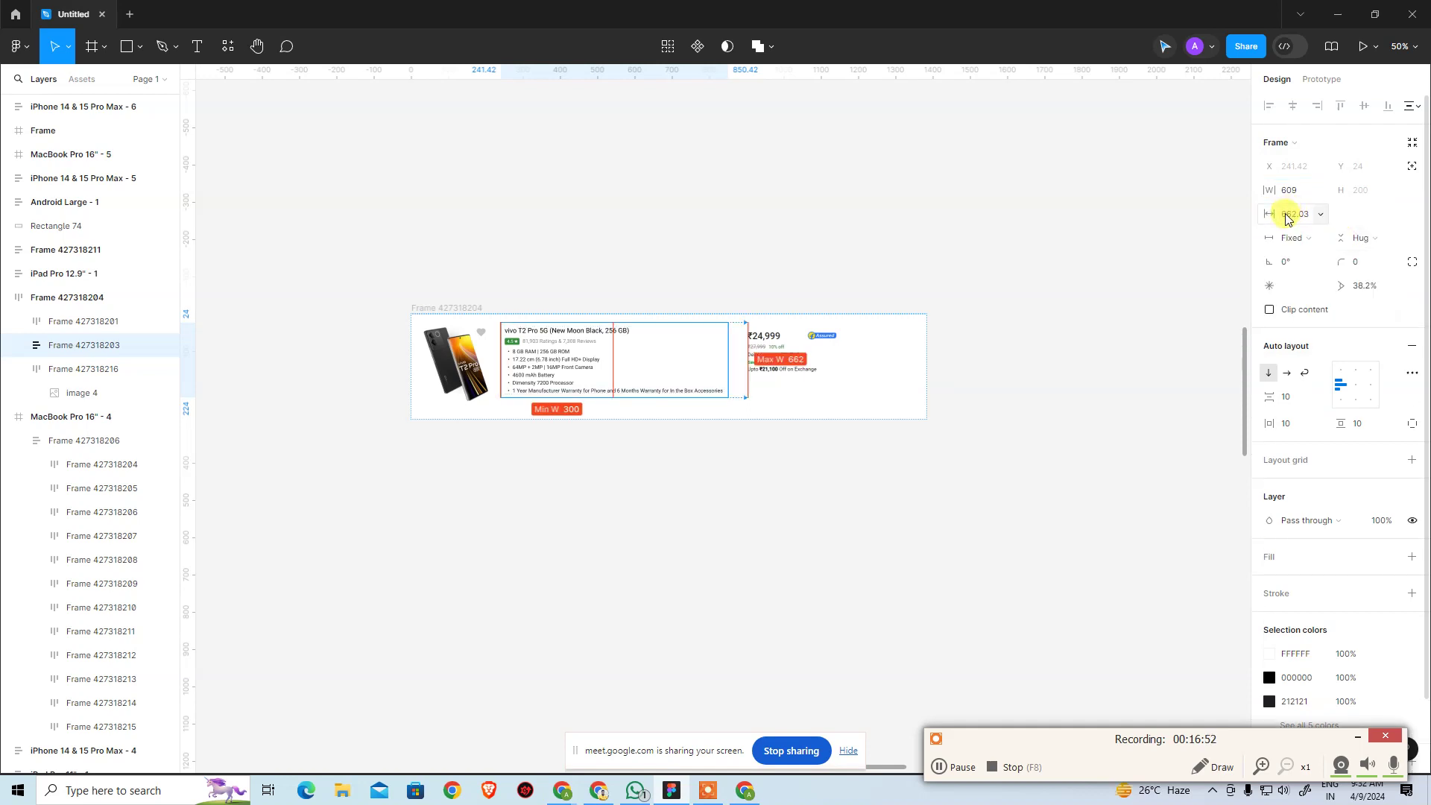
{"action": "left_click", "coordinate": [933, 224]}
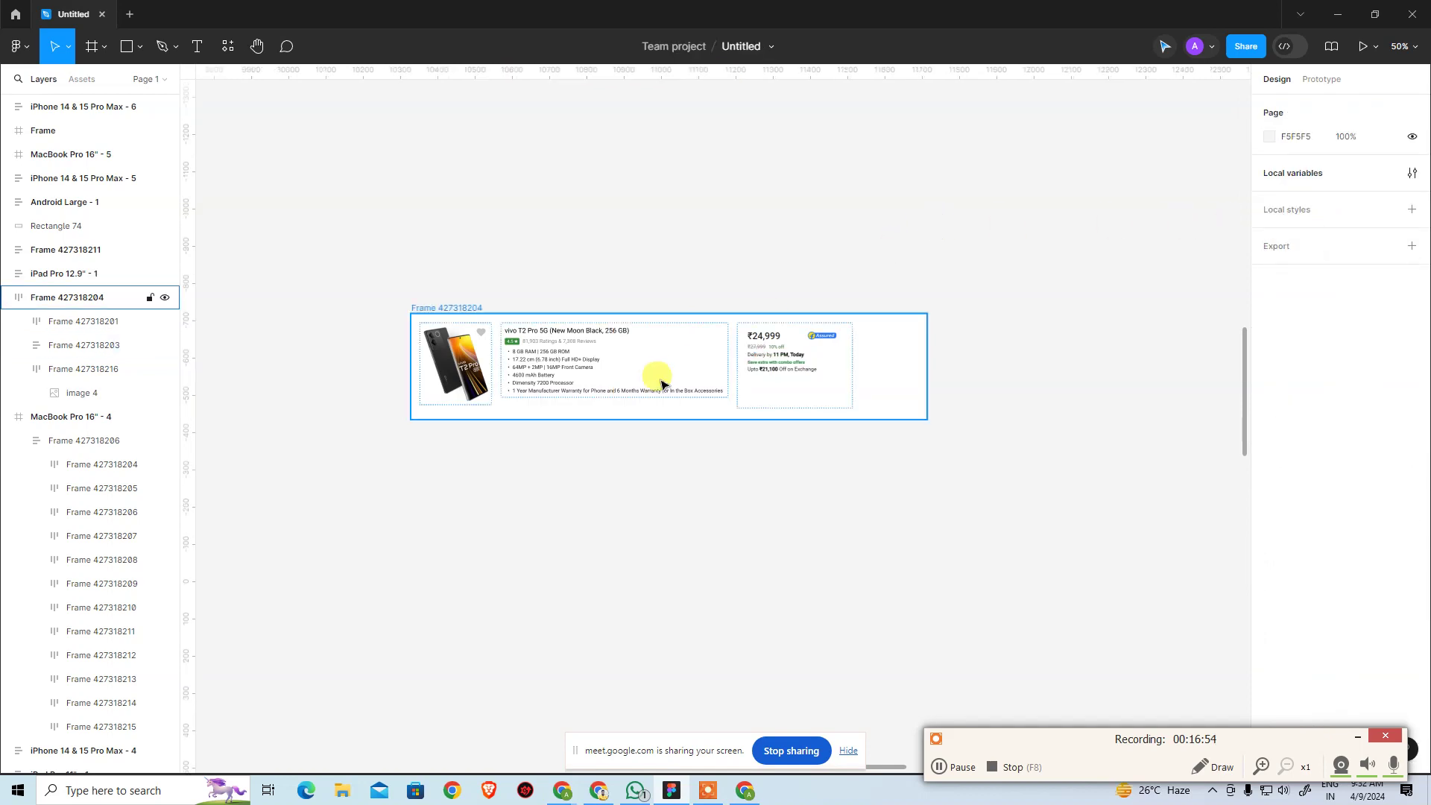
Widen the details section by its right edge to its 662 max width, and deselect it
{"action": "left_click", "coordinate": [628, 385]}
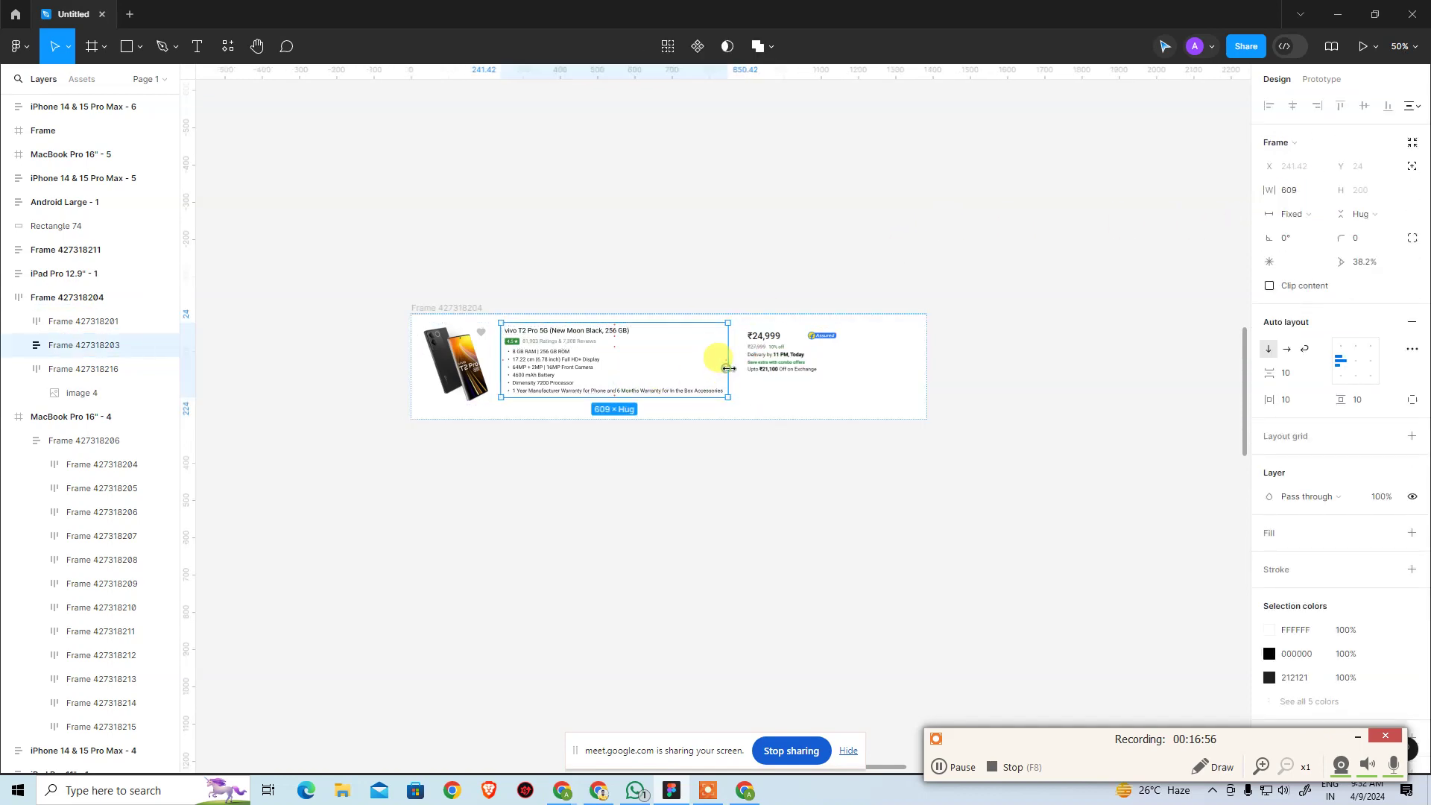
{"action": "left_click_drag", "start_coordinate": [728, 368], "coordinate": [755, 370]}
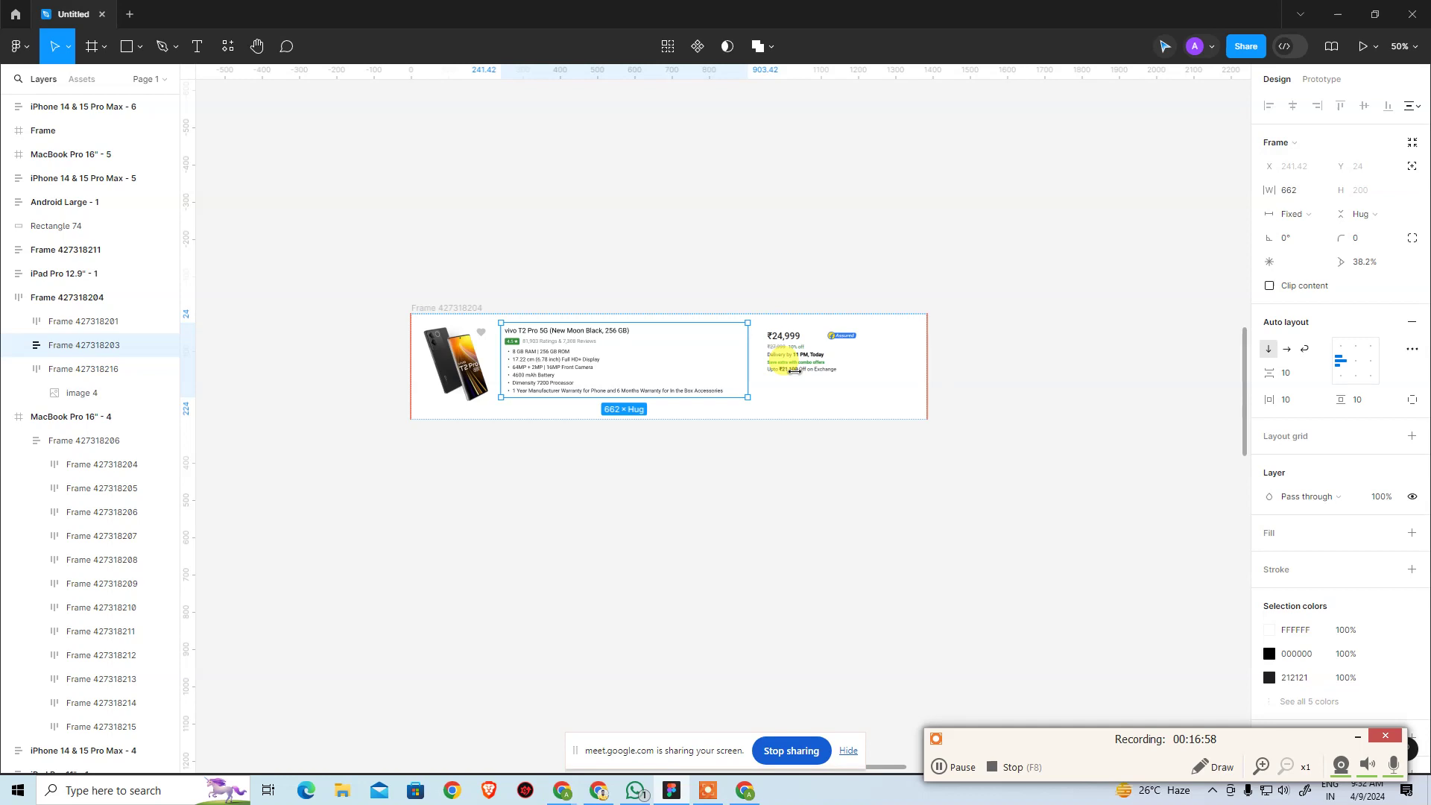
{"action": "left_click", "coordinate": [752, 244]}
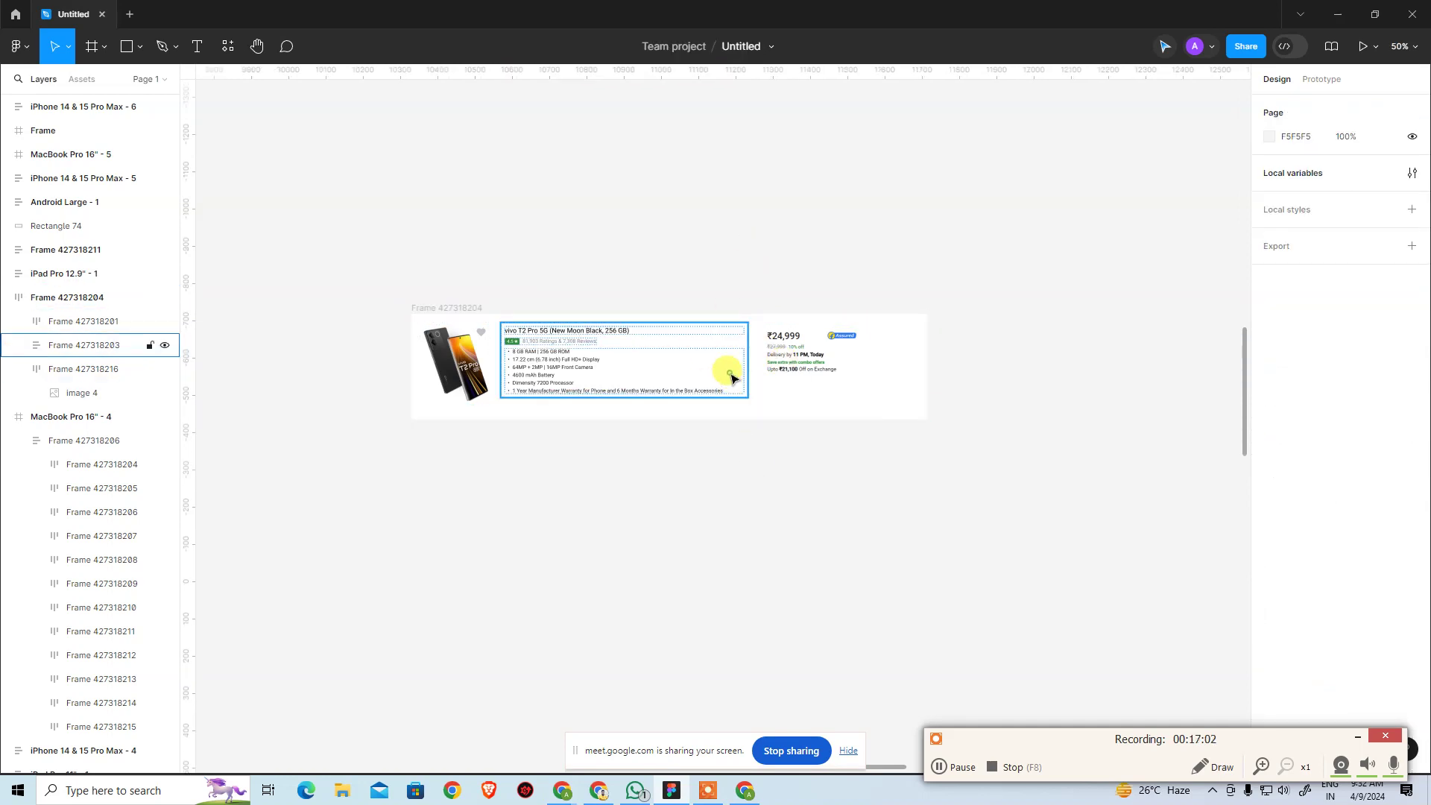
Inspect the size of the price column in the first Flipkart product row in Chrome, and return to Figma
{"action": "left_click", "coordinate": [731, 379]}
{"action": "key", "text": "alt+Tab"}
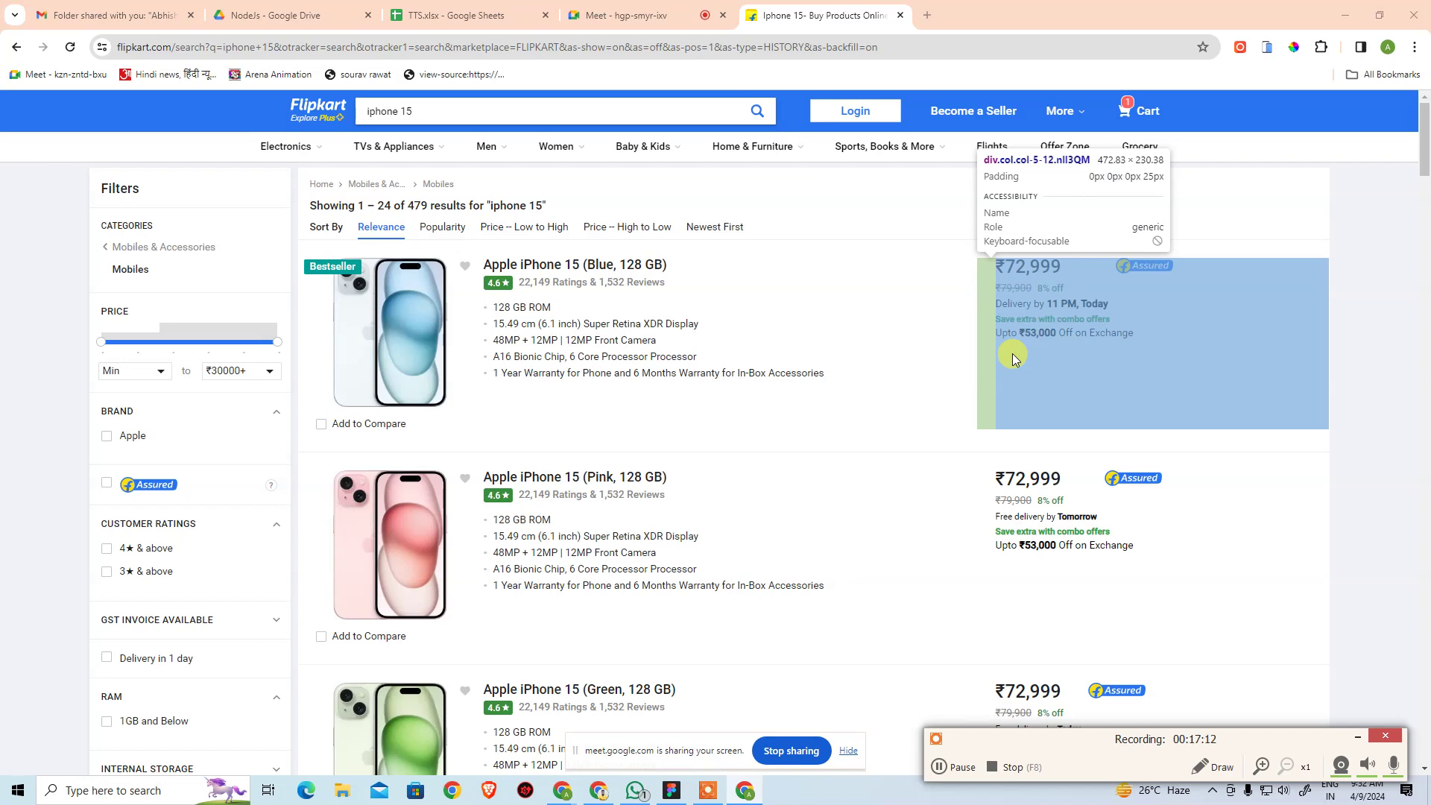
{"action": "key", "text": "alt+Tab"}
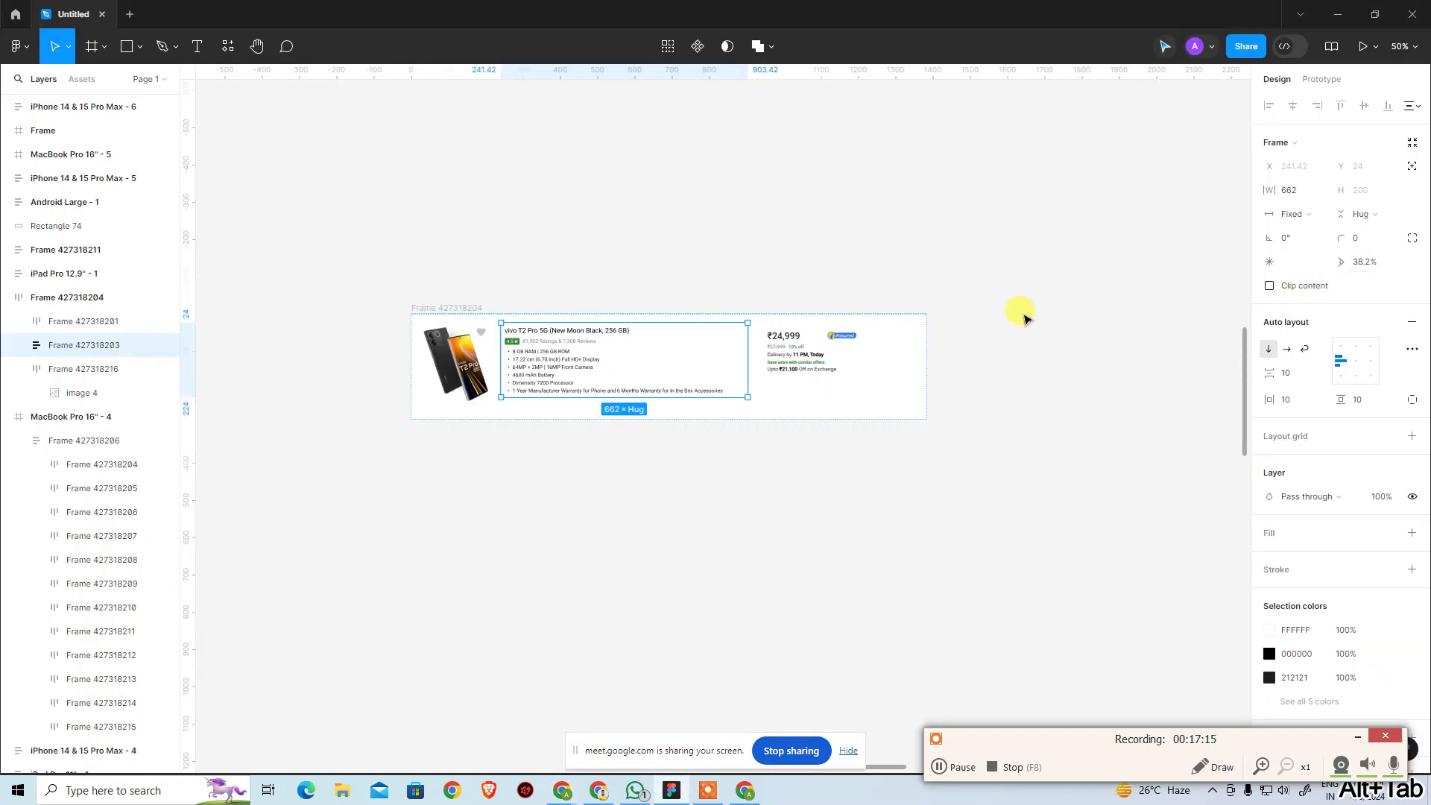
Add a max width of 472.8 to the card's price section, deselect it, and switch to Chrome
{"action": "left_click", "coordinate": [1023, 319]}
{"action": "left_click", "coordinate": [828, 357]}
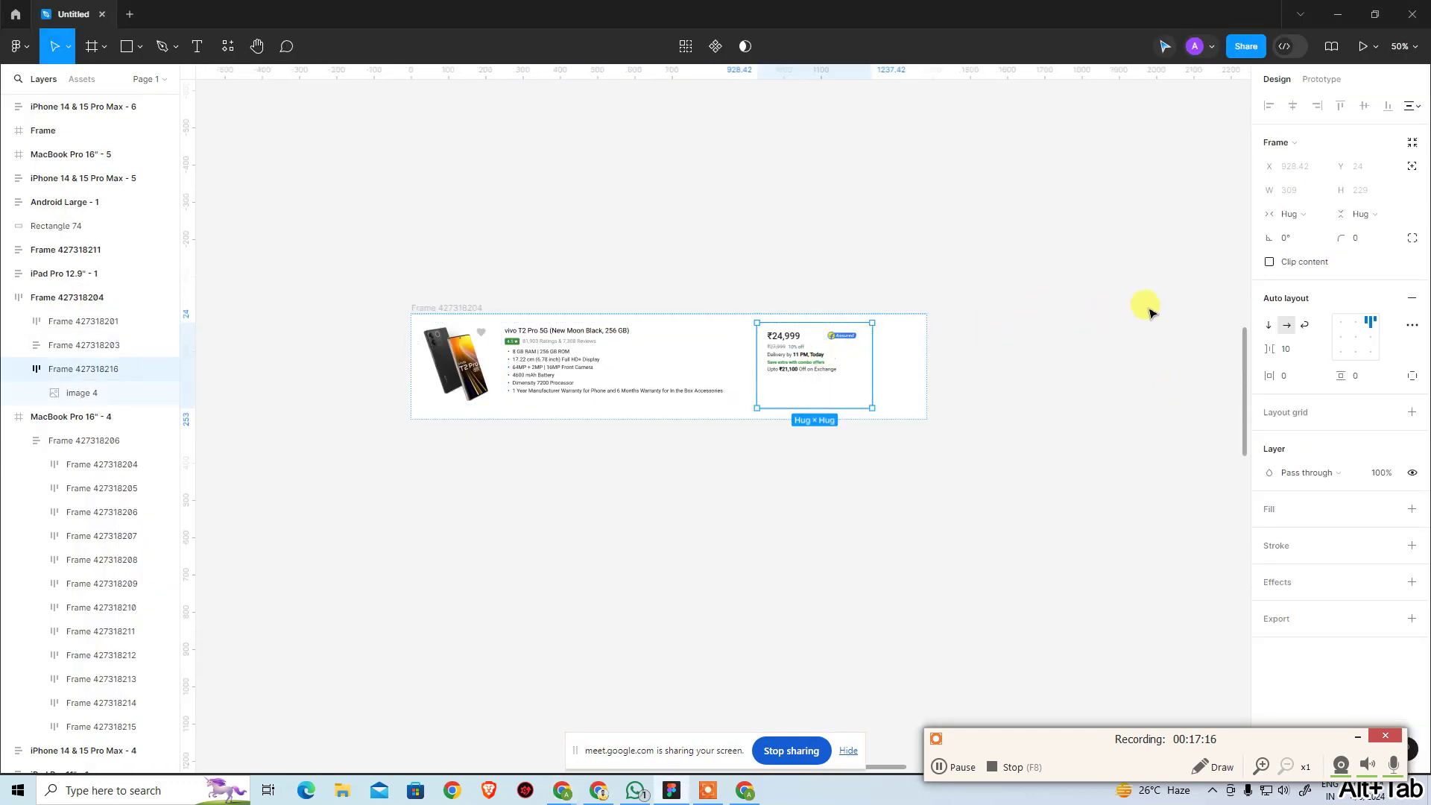
{"action": "left_click", "coordinate": [1319, 214]}
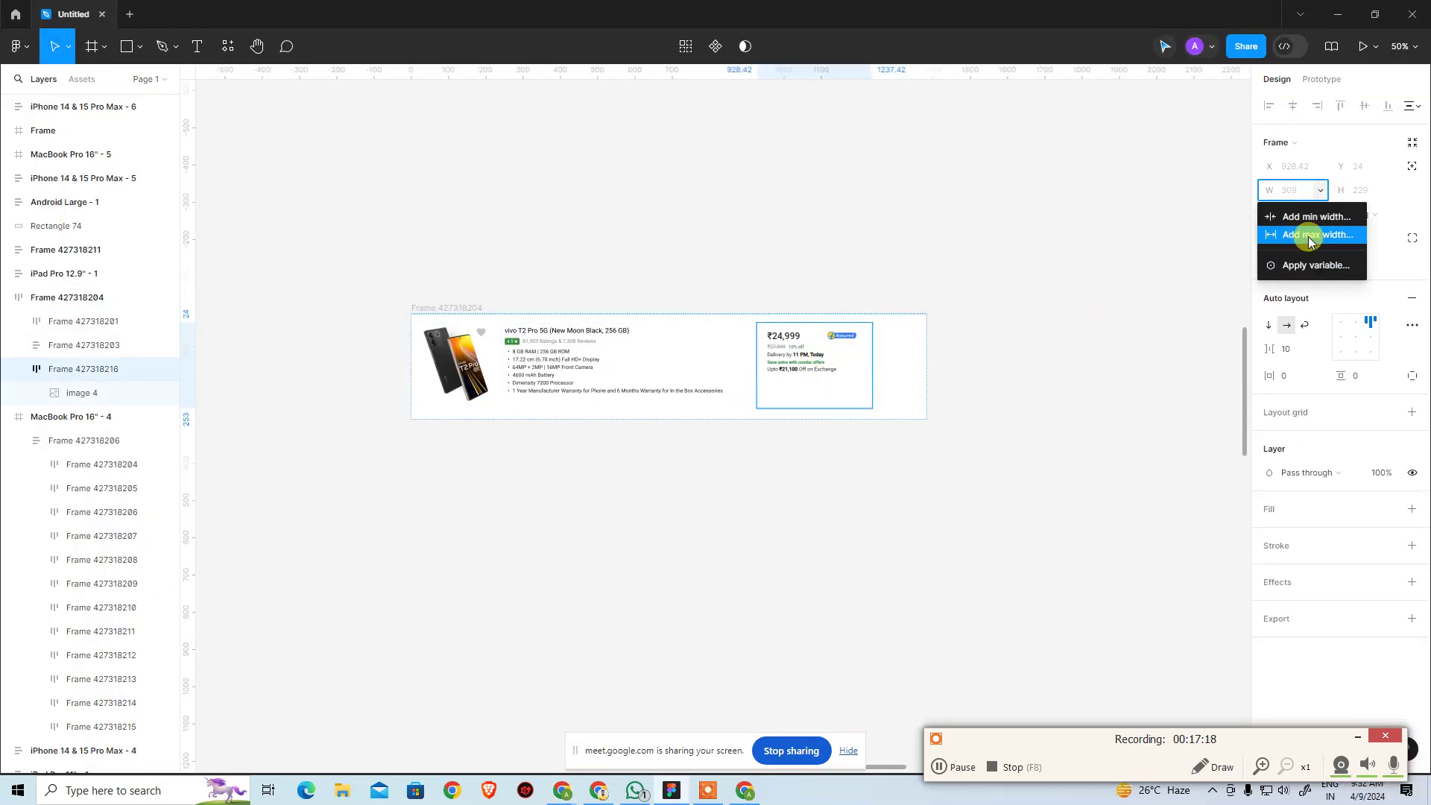
{"action": "left_click", "coordinate": [1308, 234]}
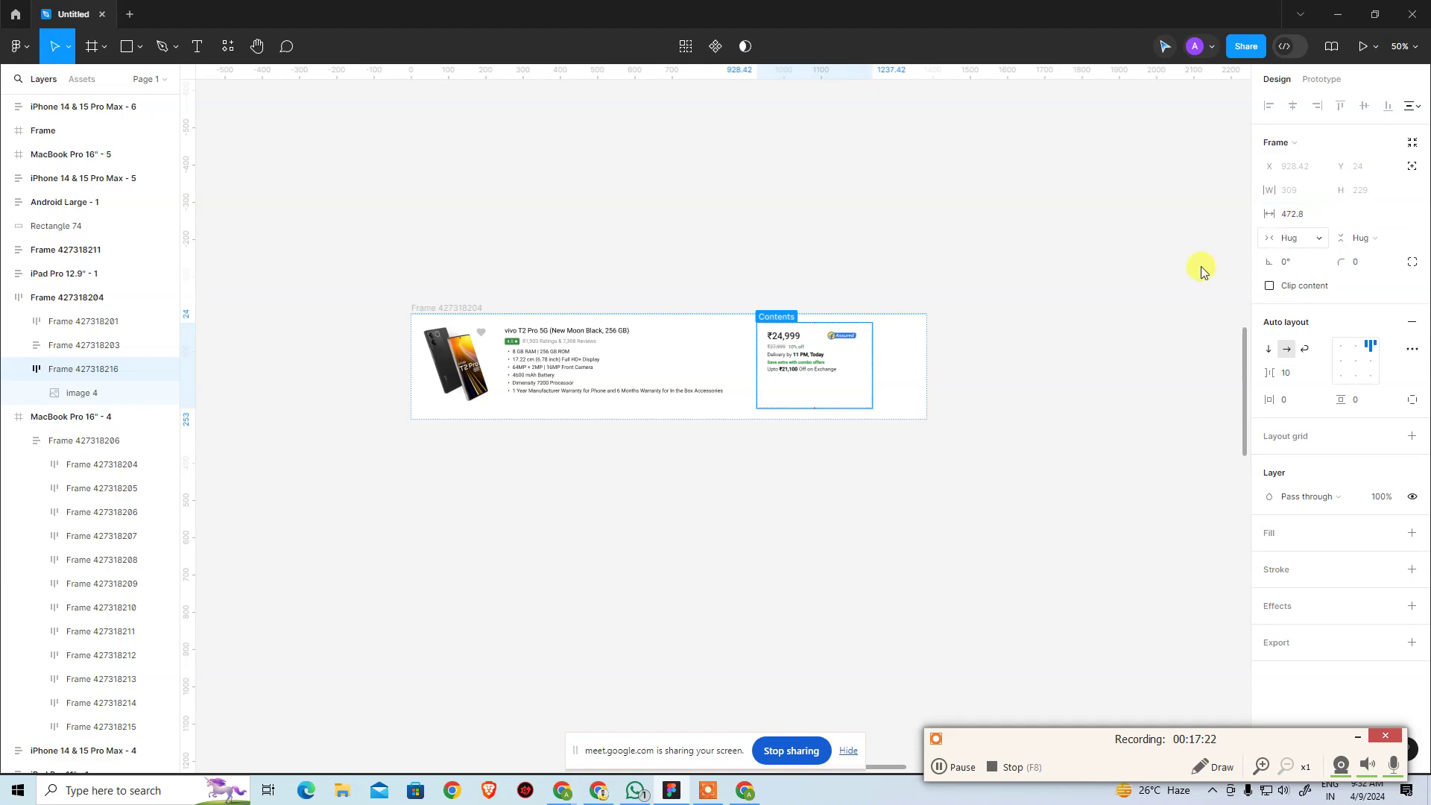
{"action": "left_click", "coordinate": [949, 402]}
{"action": "key", "text": "alt+Tab"}
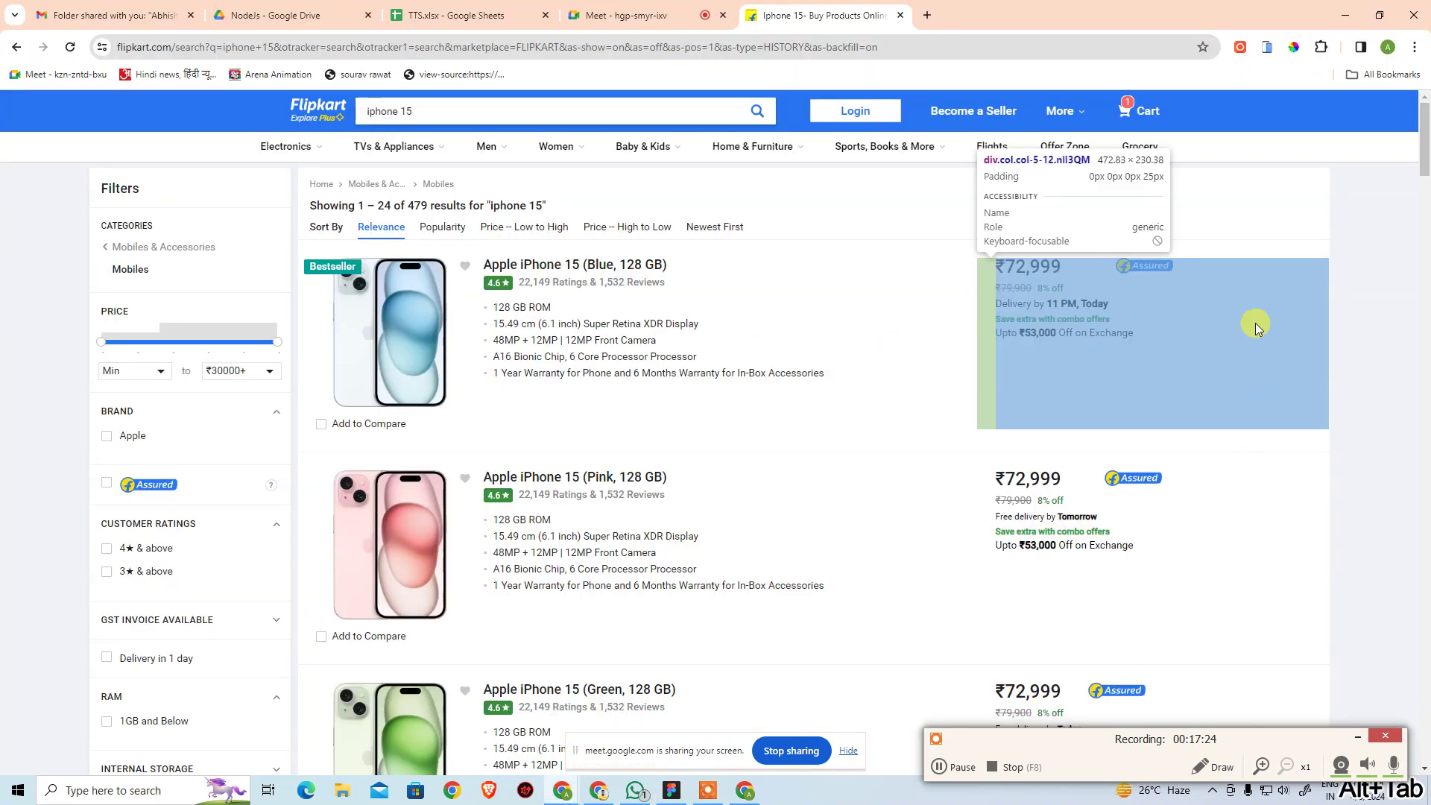
Switch from the Flipkart iPhone 15 listing to Figma and examine the product card's image section
{"action": "key", "text": "alt+Tab"}
{"action": "key", "text": "alt+Tab"}
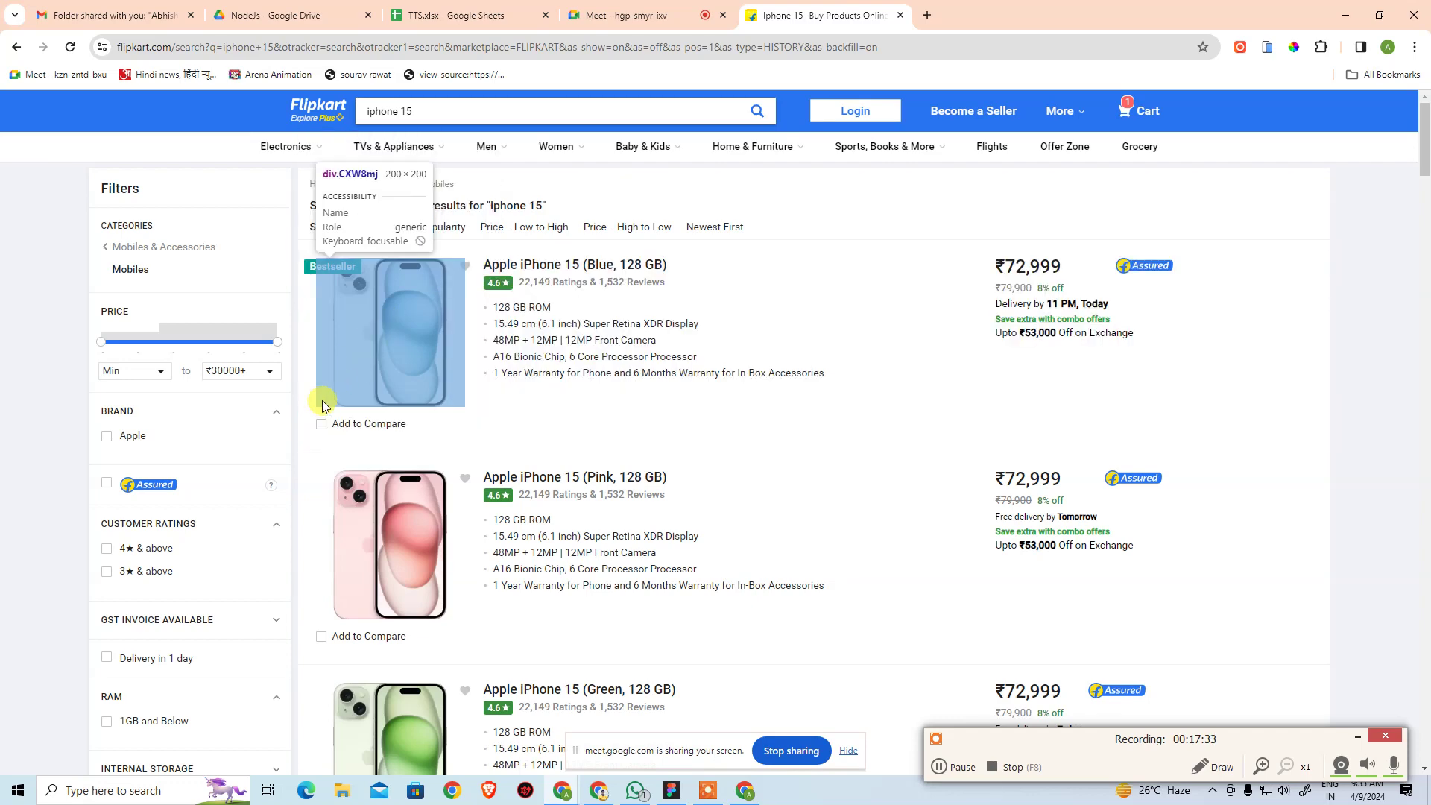
{"action": "key", "text": "alt+Tab"}
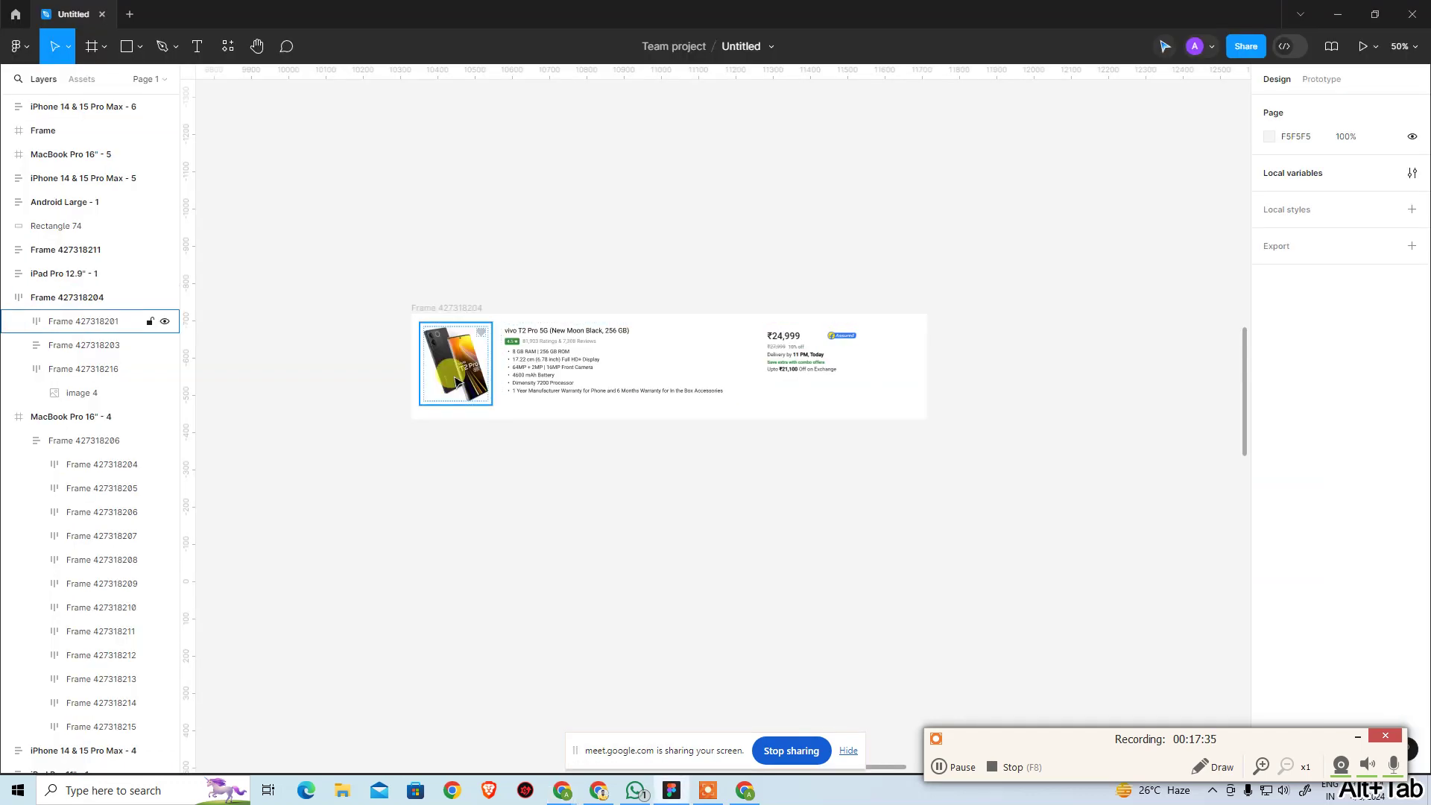
{"action": "left_click", "coordinate": [457, 381]}
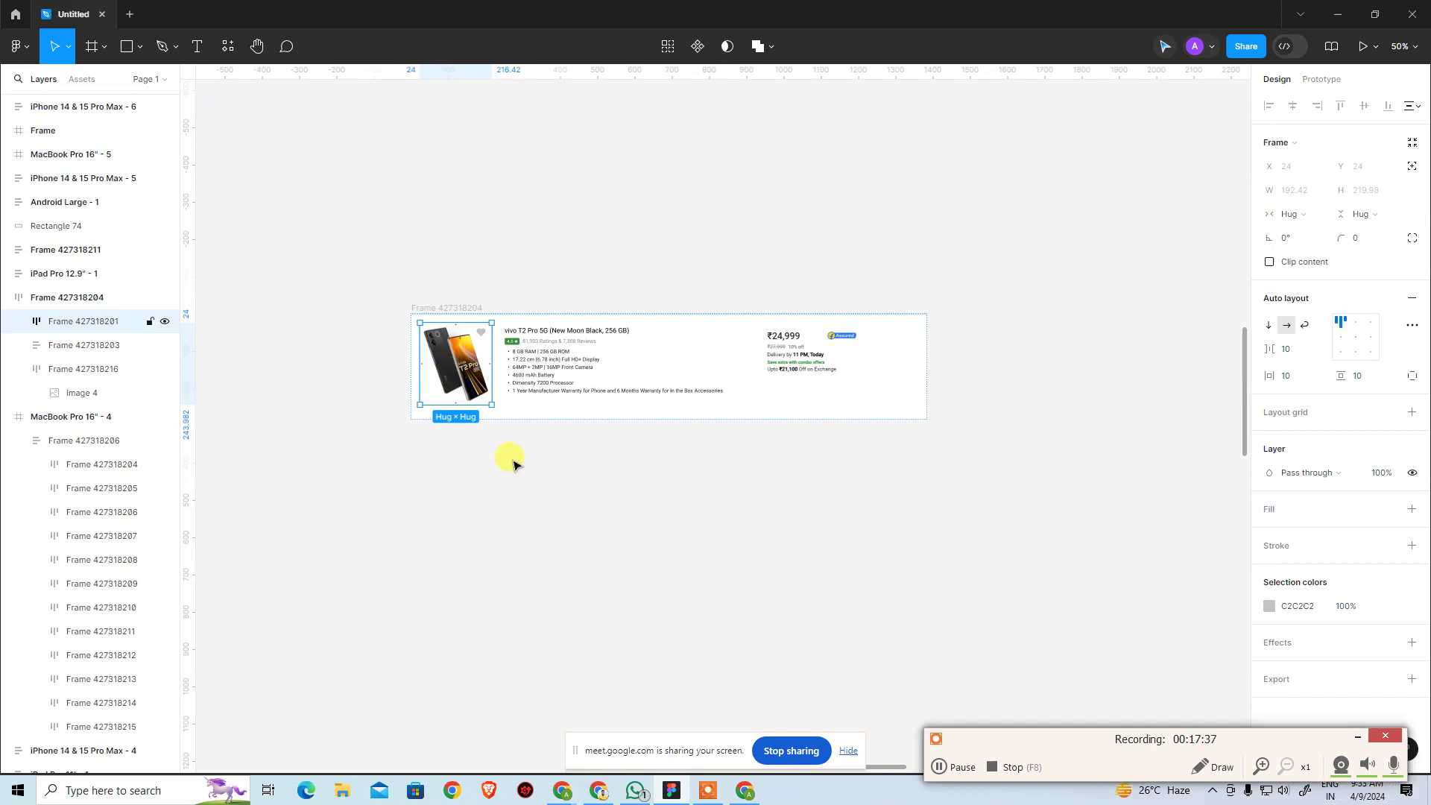
{"action": "left_click", "coordinate": [560, 563]}
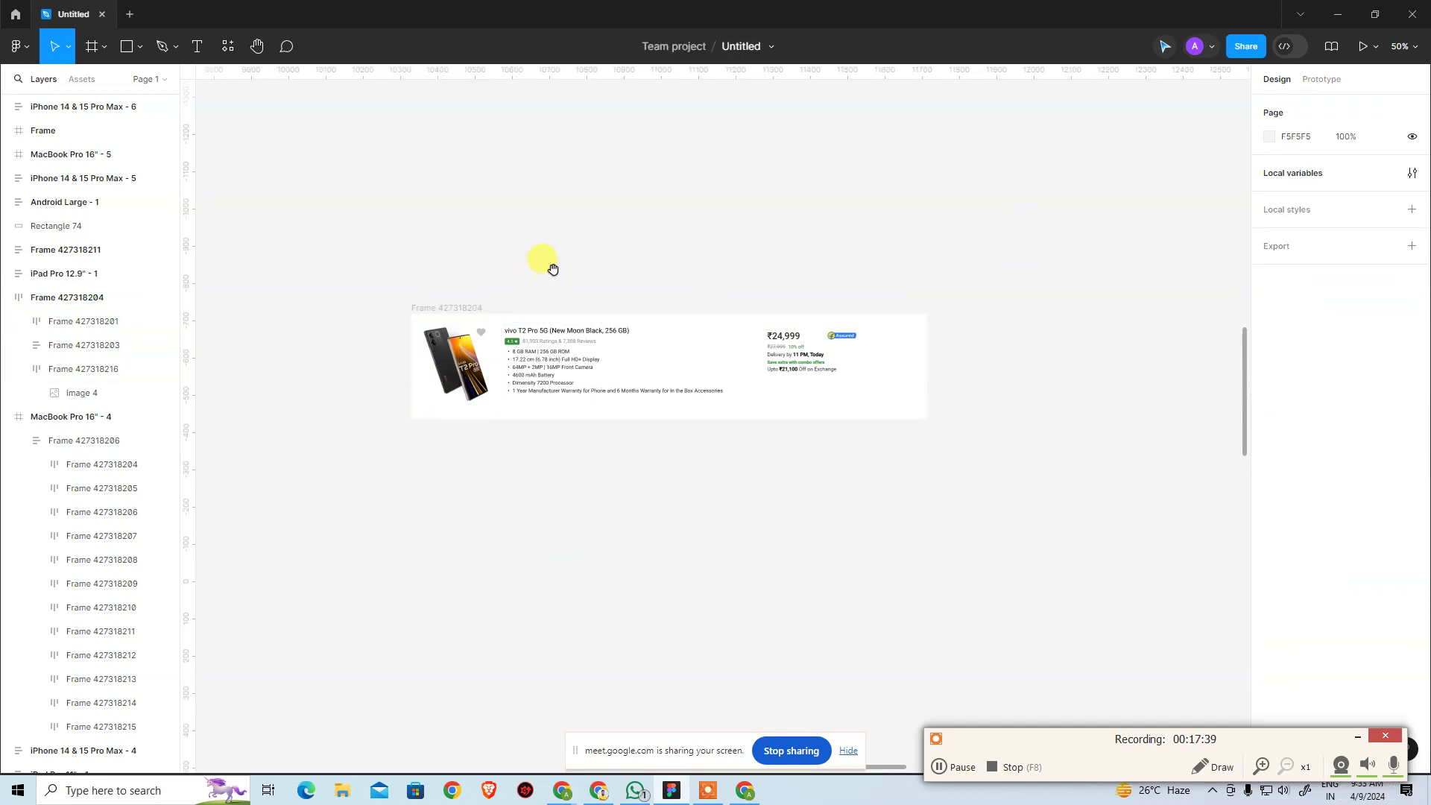
Try narrowing the product card frame from its right edge to test its responsiveness, and undo the resize
{"action": "left_click_drag", "start_coordinate": [544, 262], "coordinate": [613, 161]}
{"action": "left_click", "coordinate": [503, 196]}
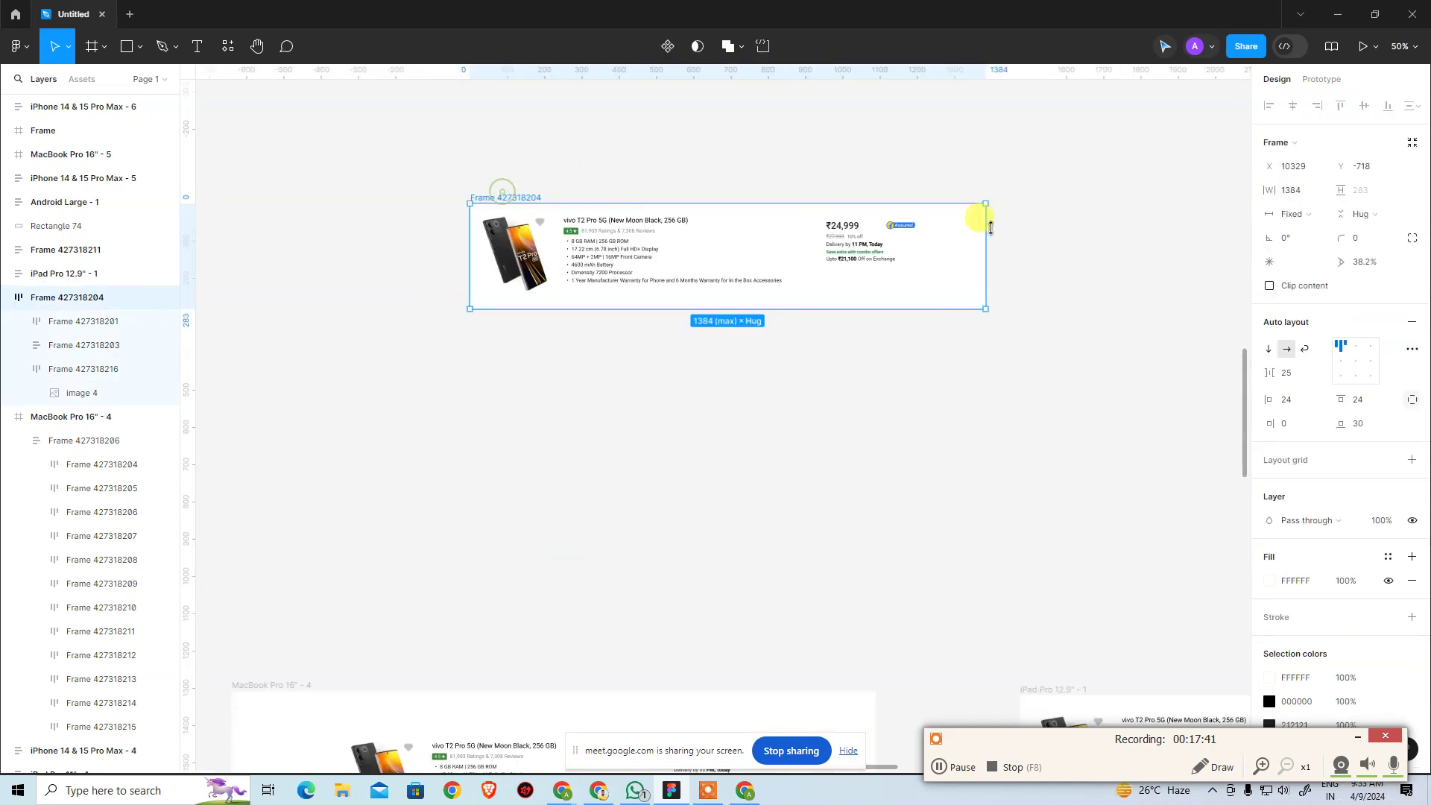
{"action": "left_click_drag", "start_coordinate": [972, 239], "coordinate": [836, 238]}
{"action": "key", "text": "ctrl+z"}
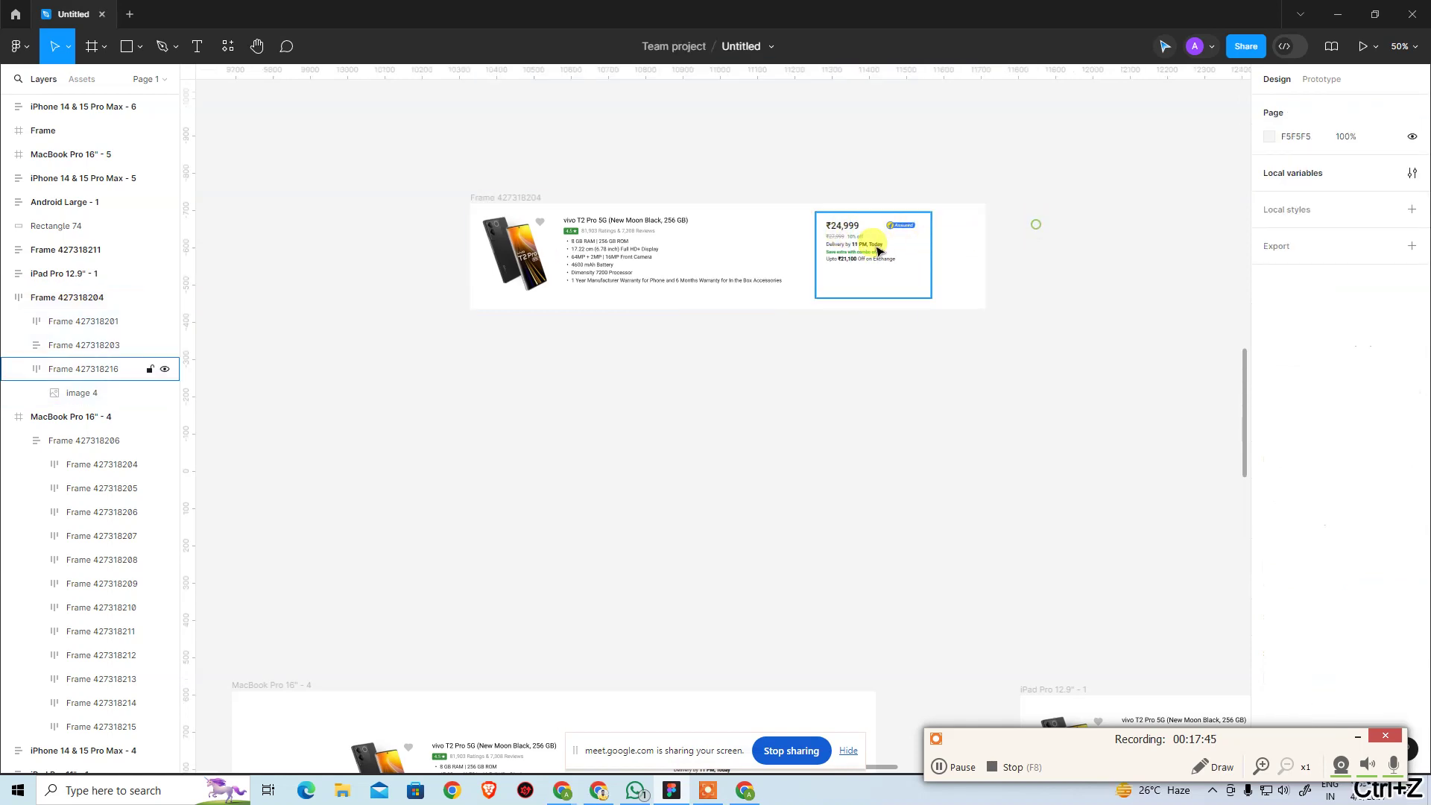
Examine the sizing and auto layout settings of the card's price, details and image sections
{"action": "left_click", "coordinate": [872, 245]}
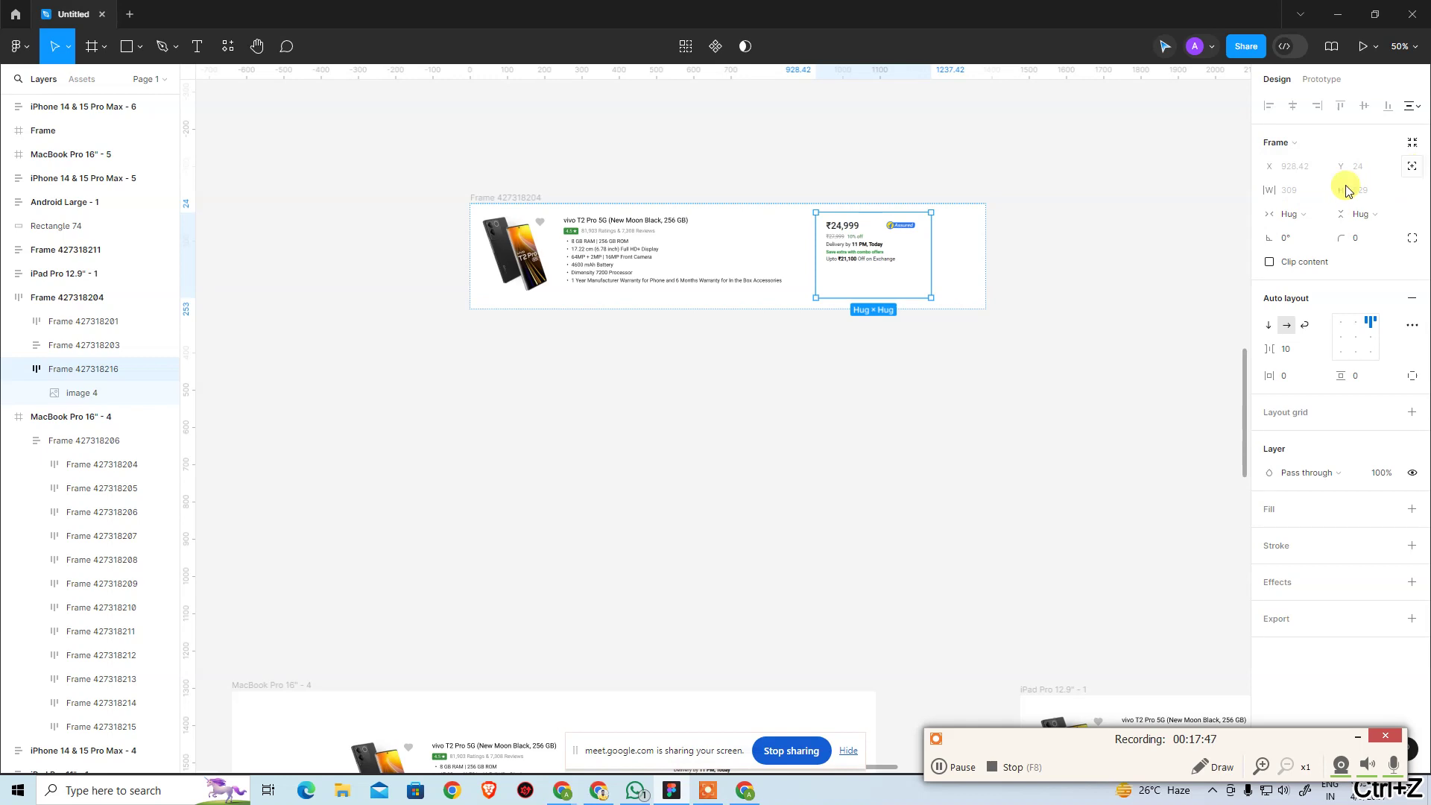
{"action": "left_click", "coordinate": [997, 455]}
{"action": "left_click", "coordinate": [893, 261]}
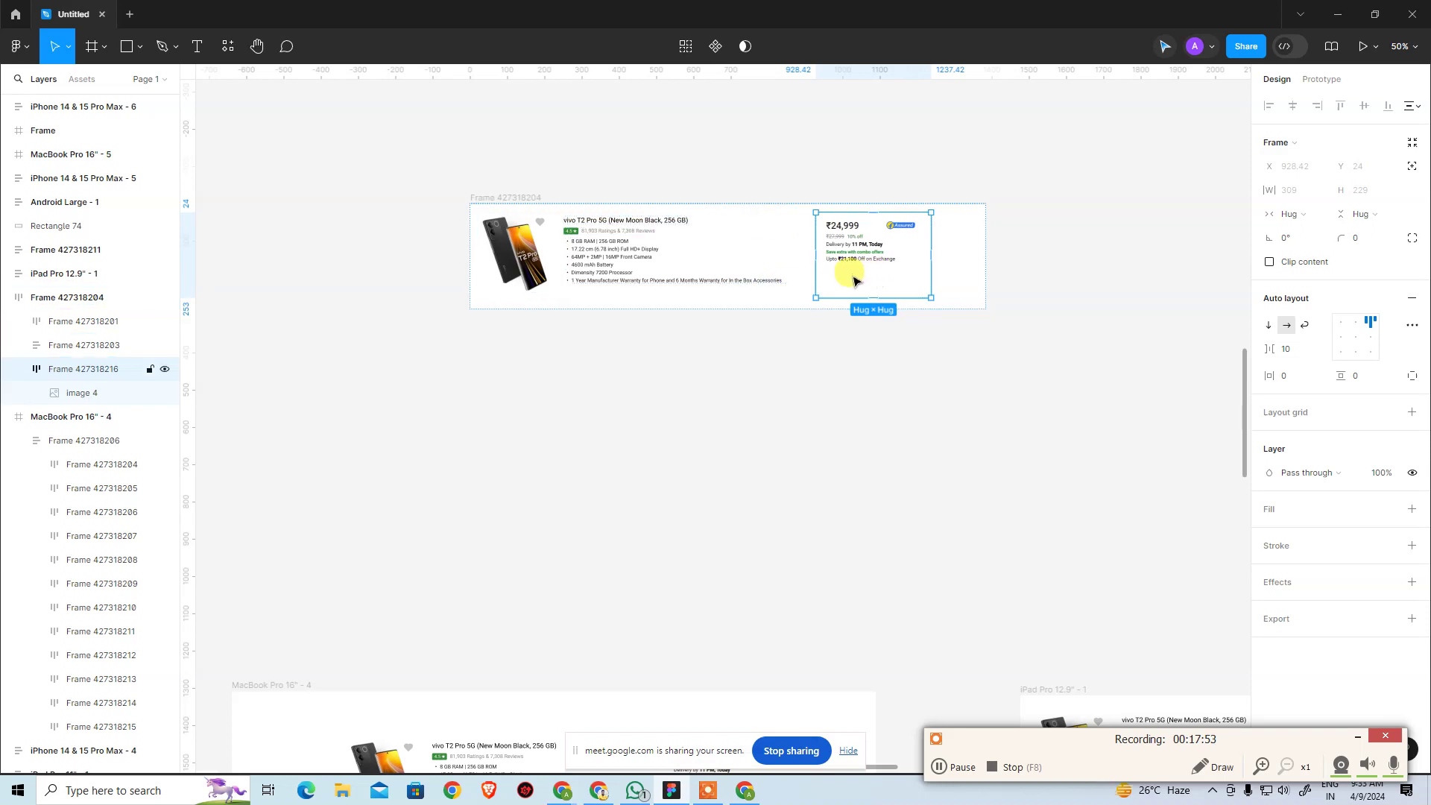
{"action": "left_click", "coordinate": [731, 275]}
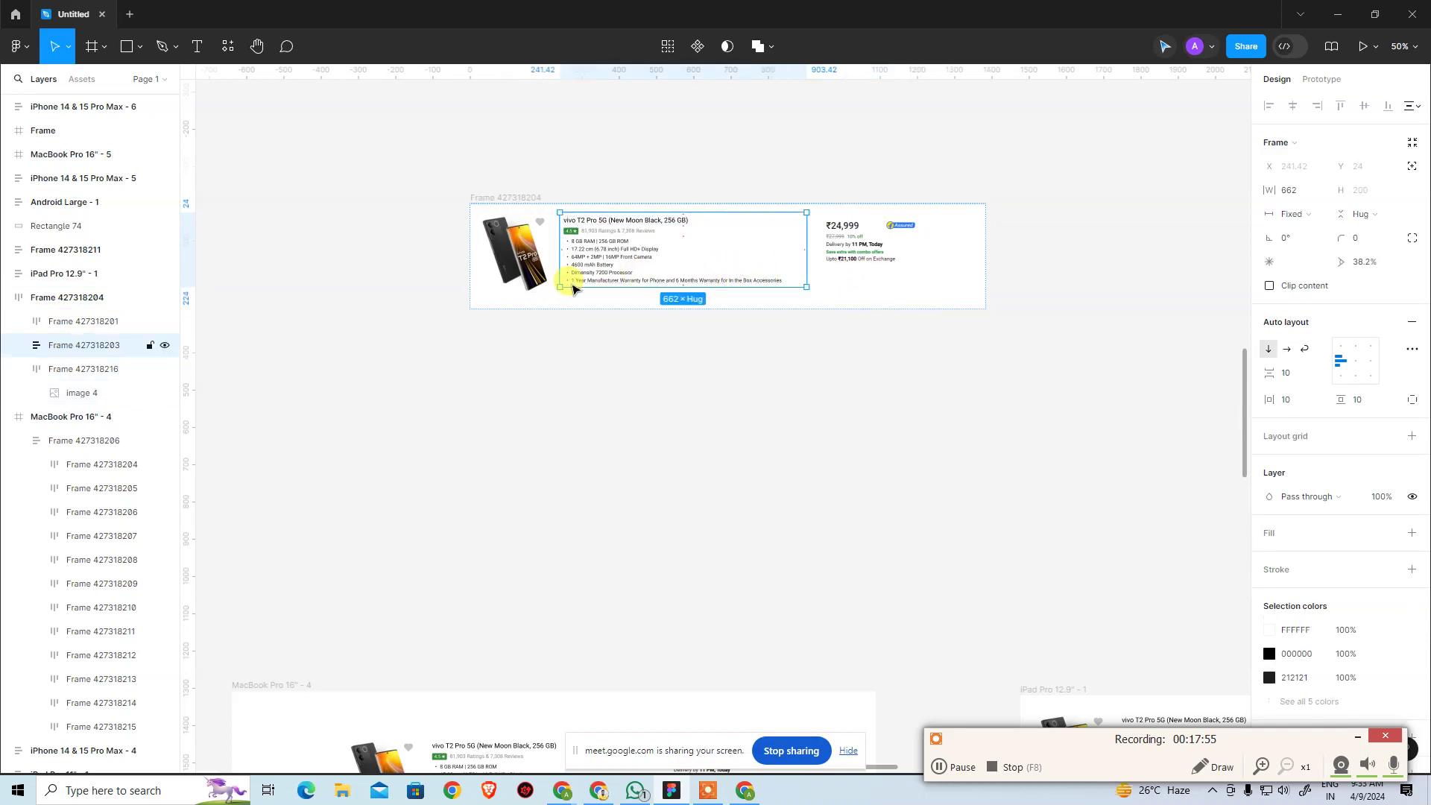
{"action": "left_click", "coordinate": [514, 274]}
{"action": "left_click", "coordinate": [865, 261]}
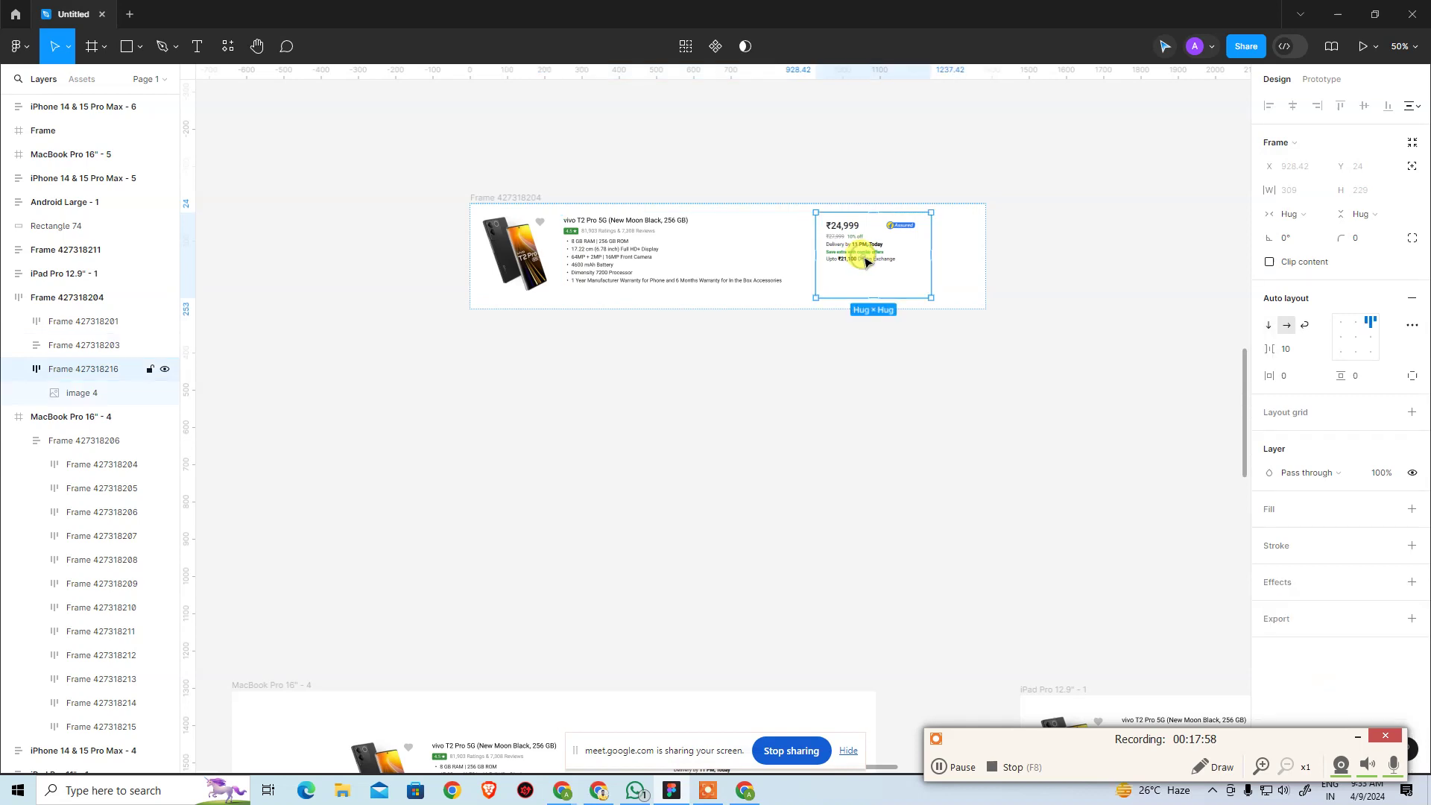
{"action": "left_click", "coordinate": [697, 262]}
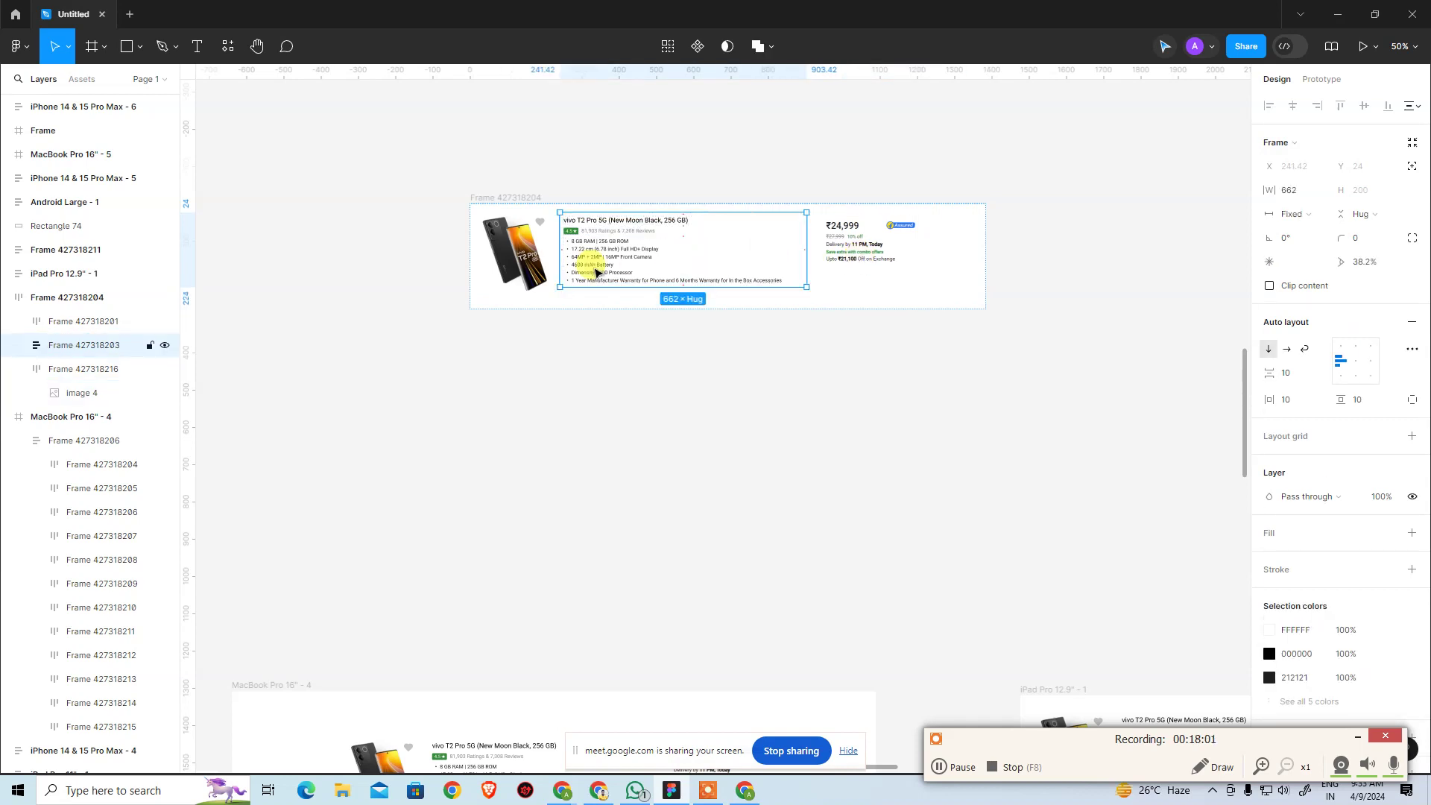
{"action": "left_click", "coordinate": [517, 276]}
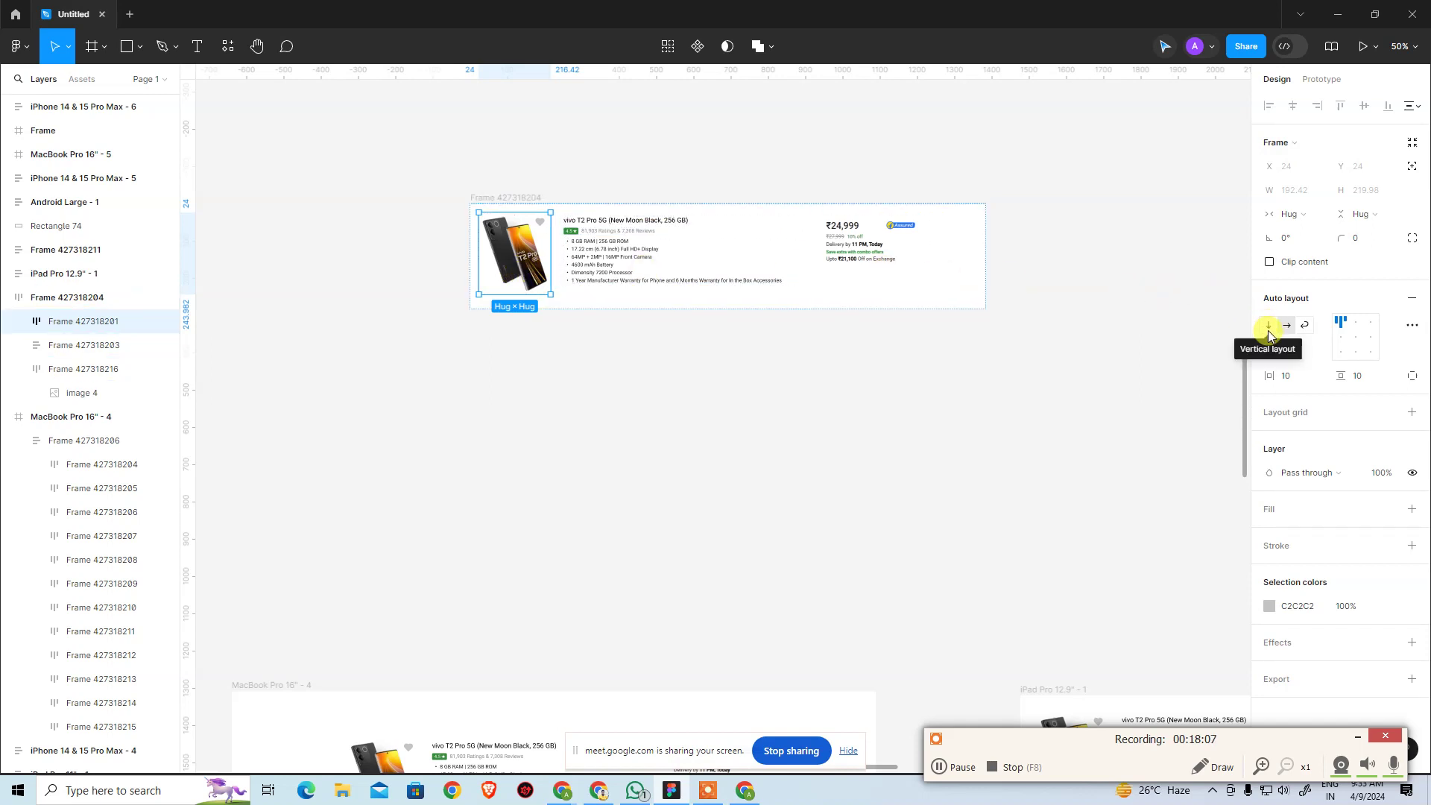
Try a horizontal auto layout on the phone details section and return it to vertical
{"action": "left_click", "coordinate": [698, 279]}
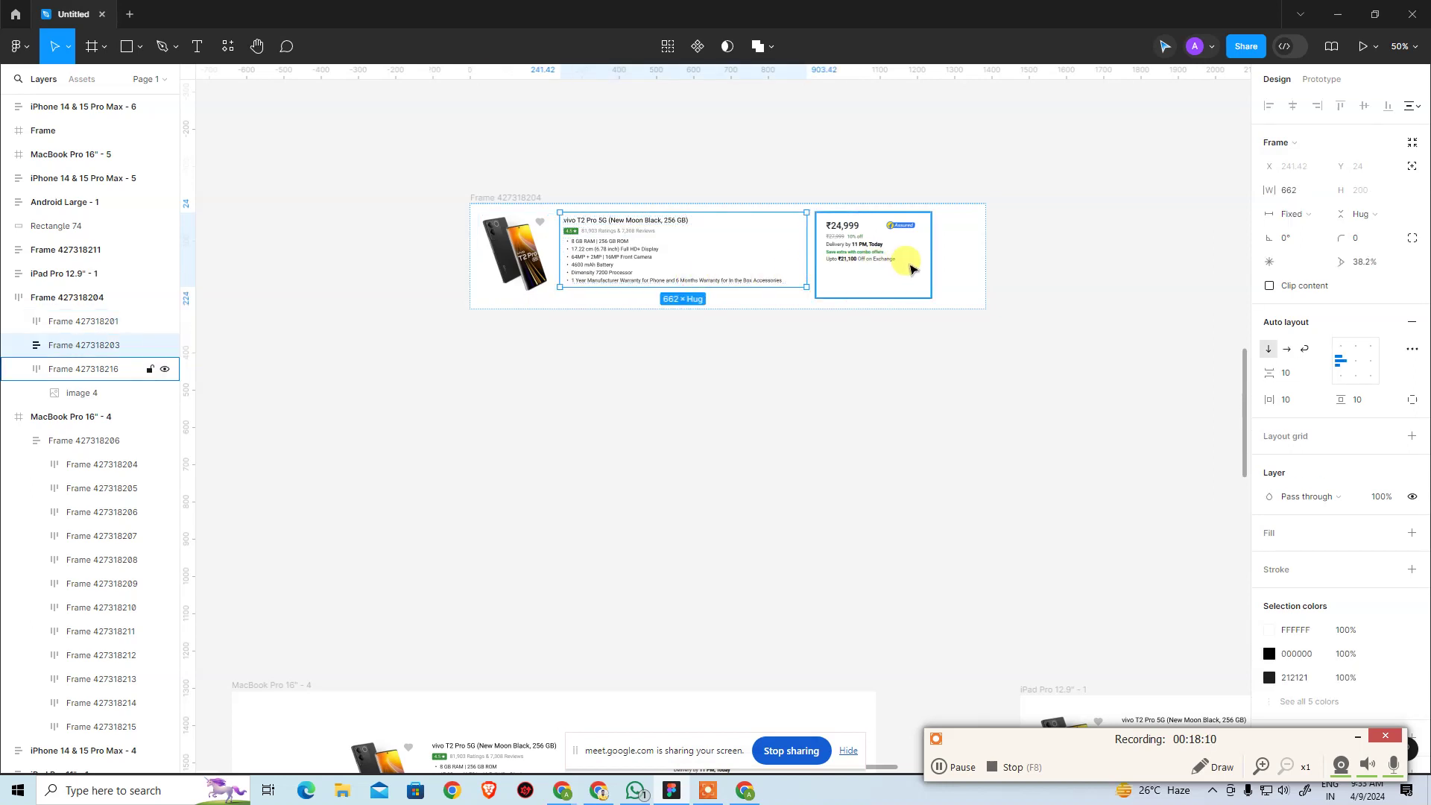
{"action": "left_click", "coordinate": [1288, 349]}
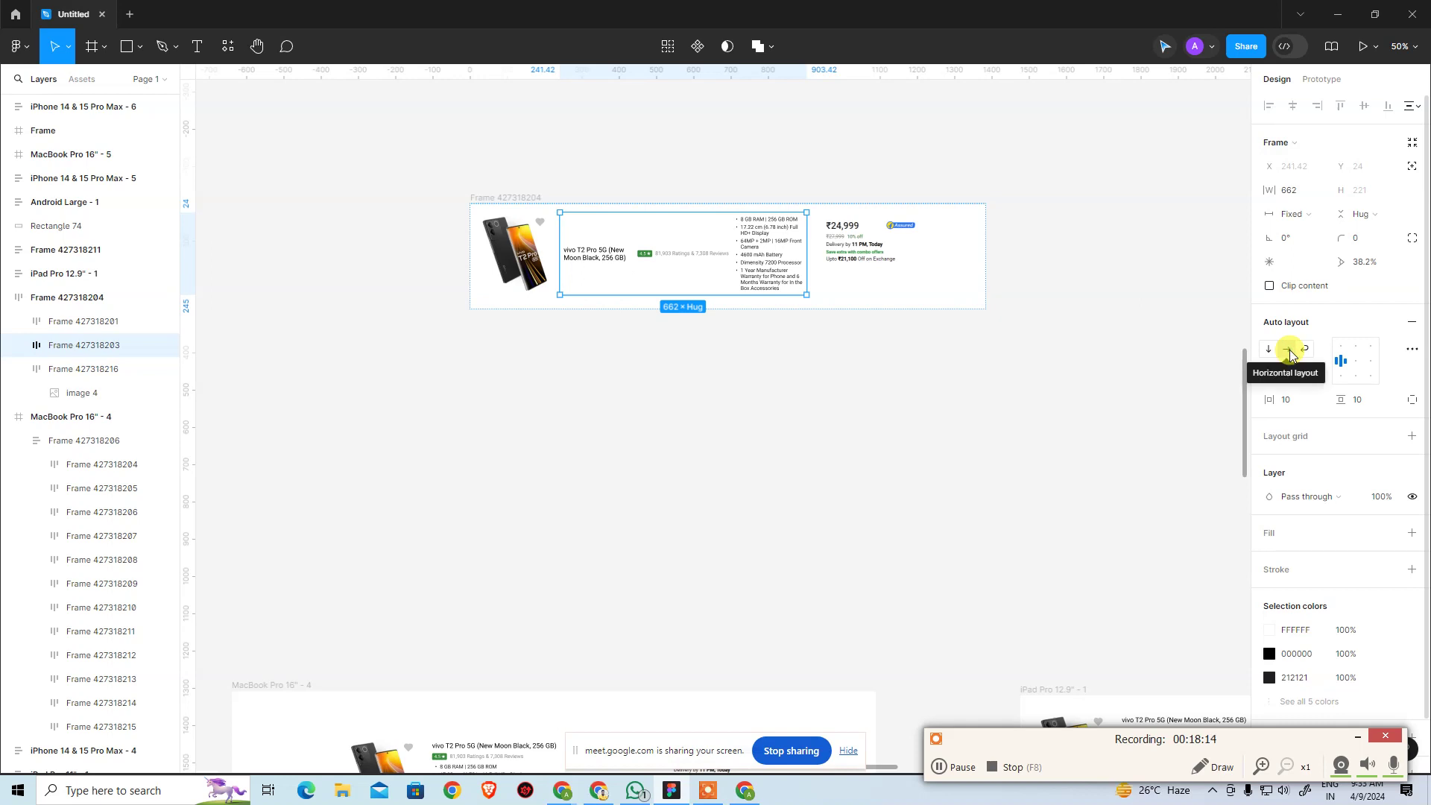
{"action": "left_click", "coordinate": [1292, 350]}
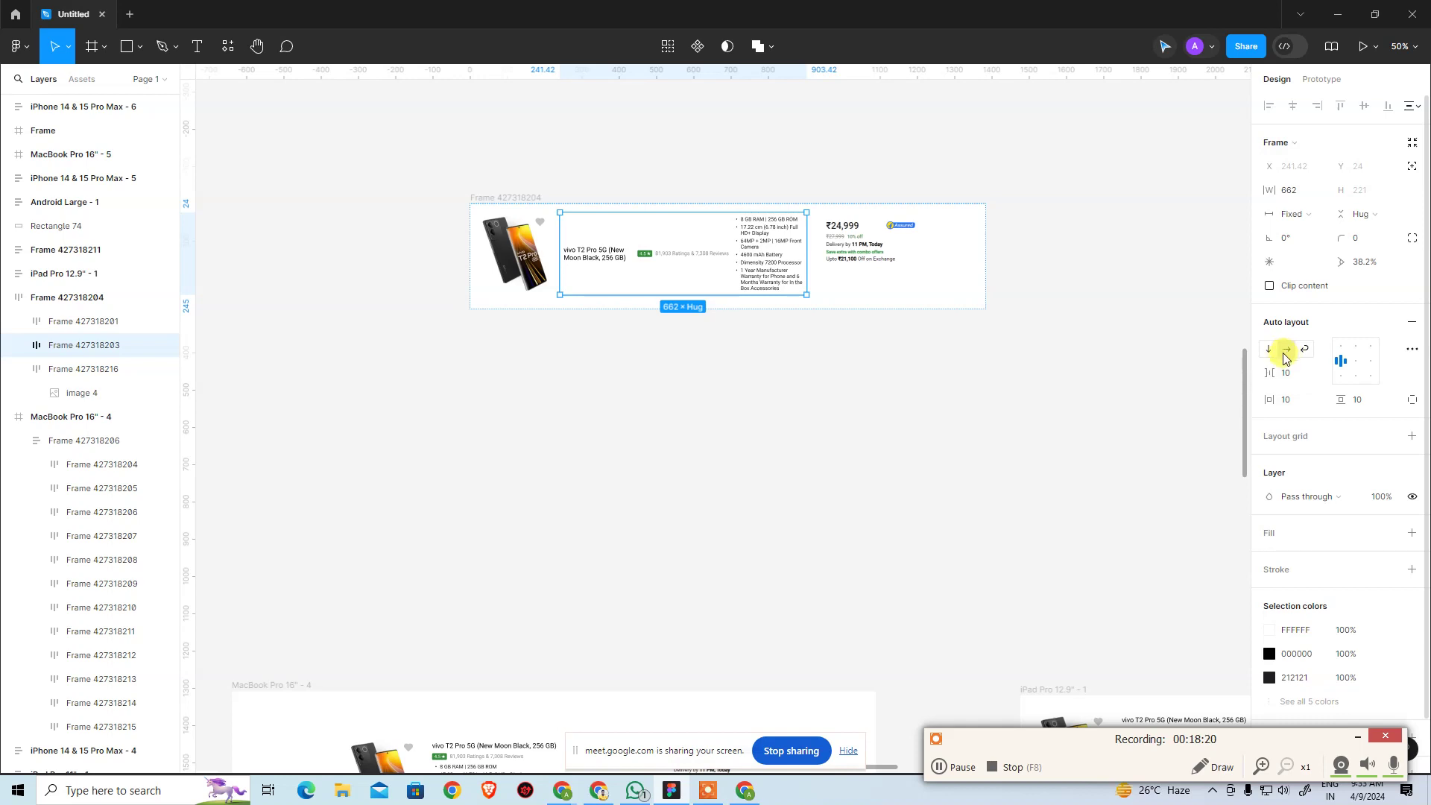
{"action": "left_click", "coordinate": [1268, 350]}
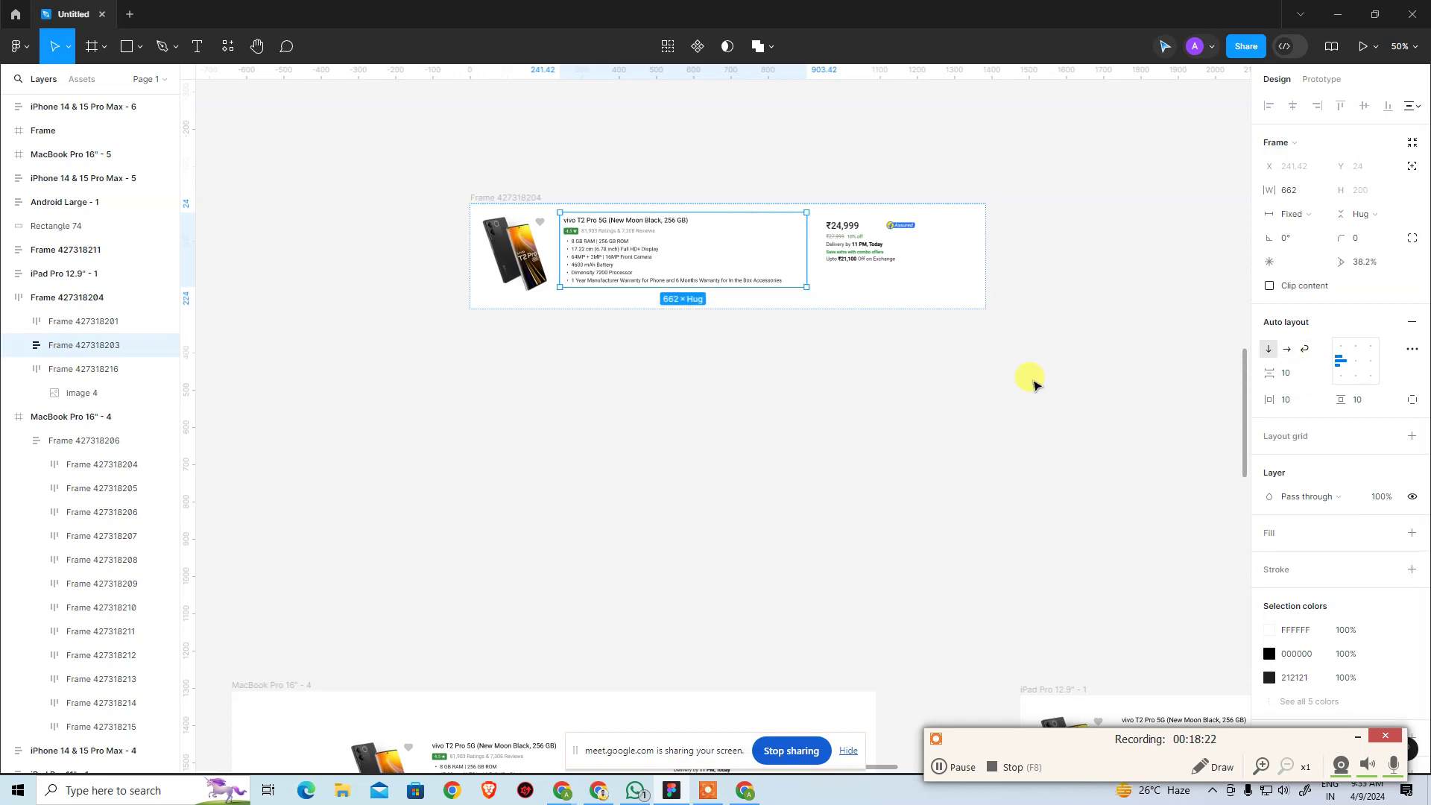
{"action": "left_click", "coordinate": [897, 400]}
Wrap the phone details section in a new auto layout frame with horizontal direction
{"action": "left_click", "coordinate": [619, 252]}
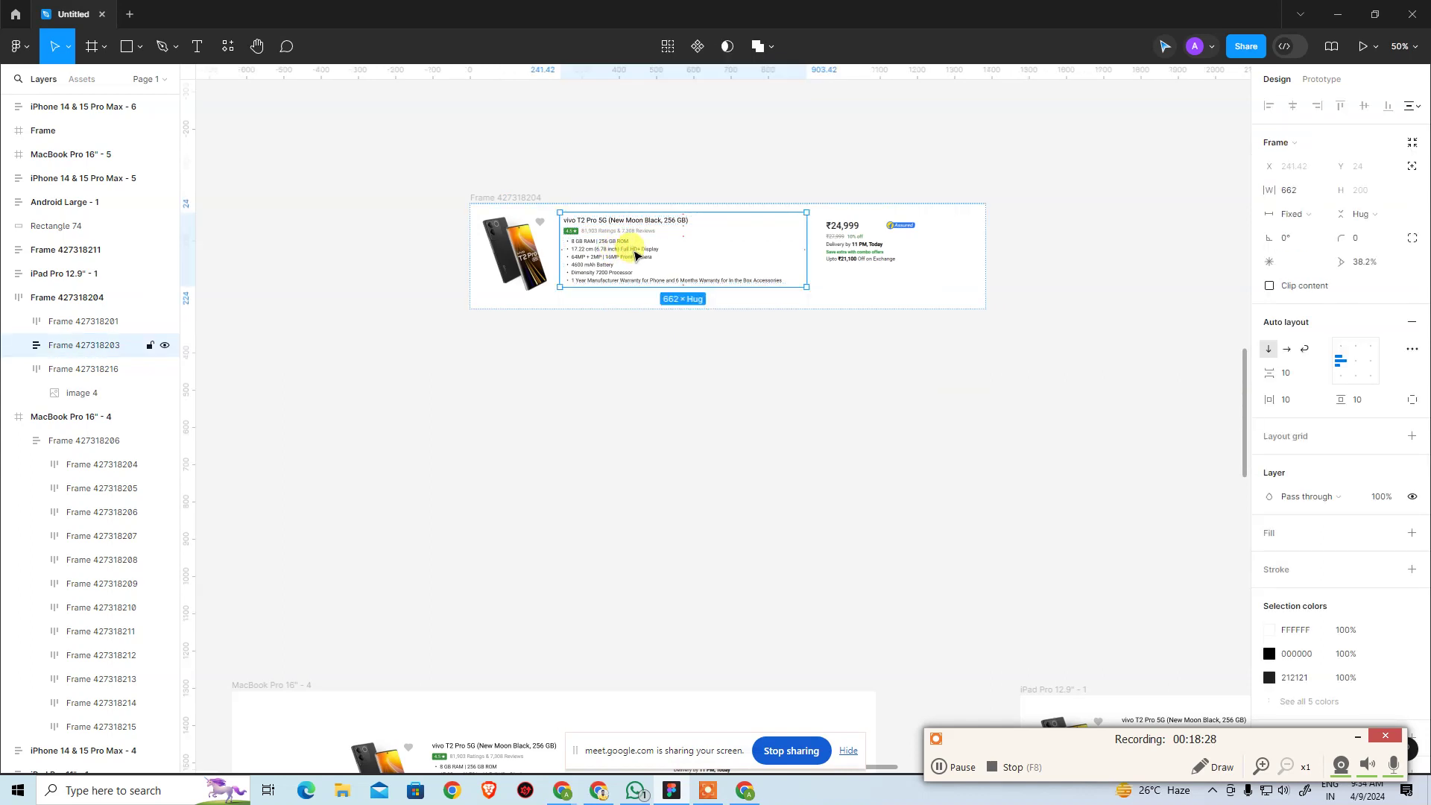
{"action": "key", "text": "shift+a"}
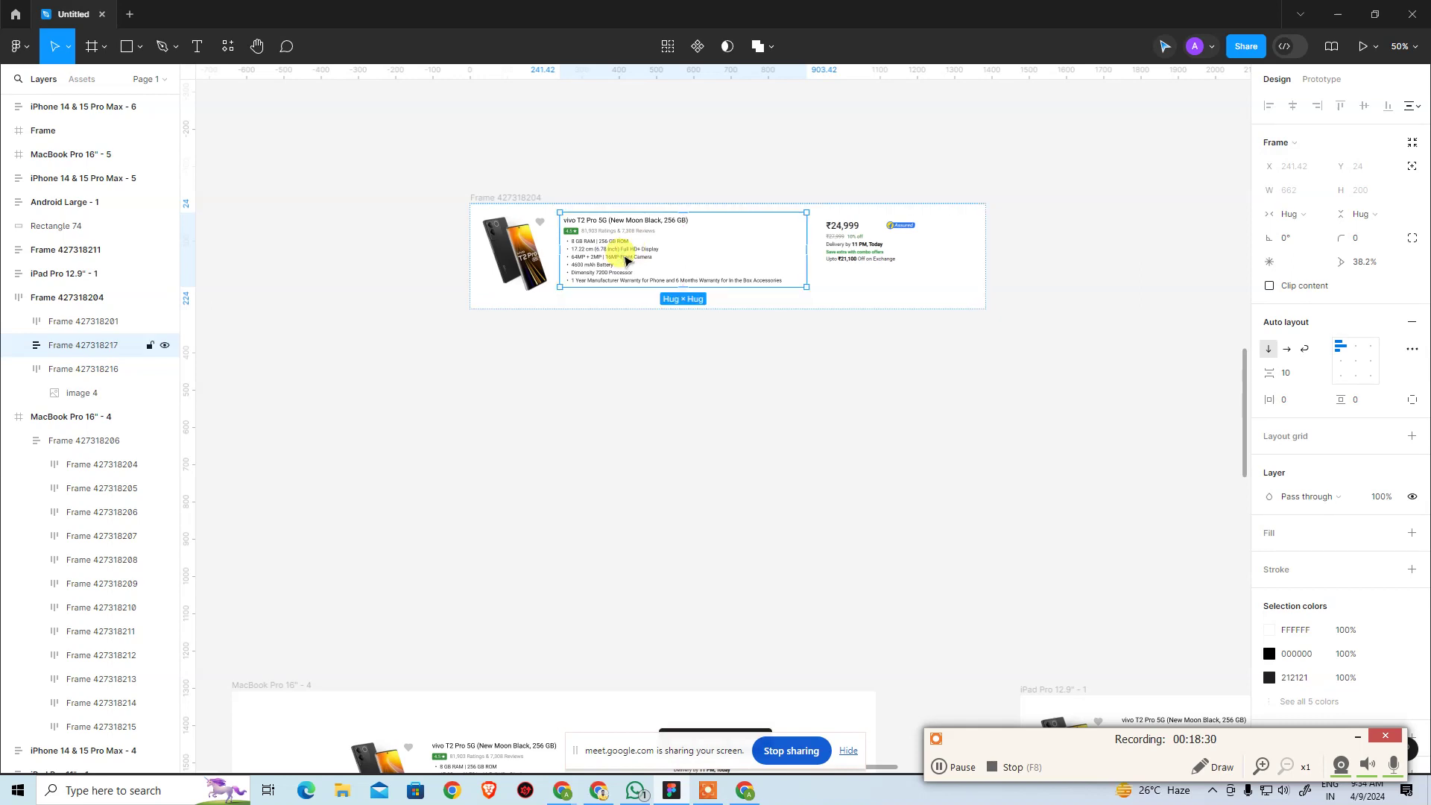
{"action": "left_click", "coordinate": [1289, 350]}
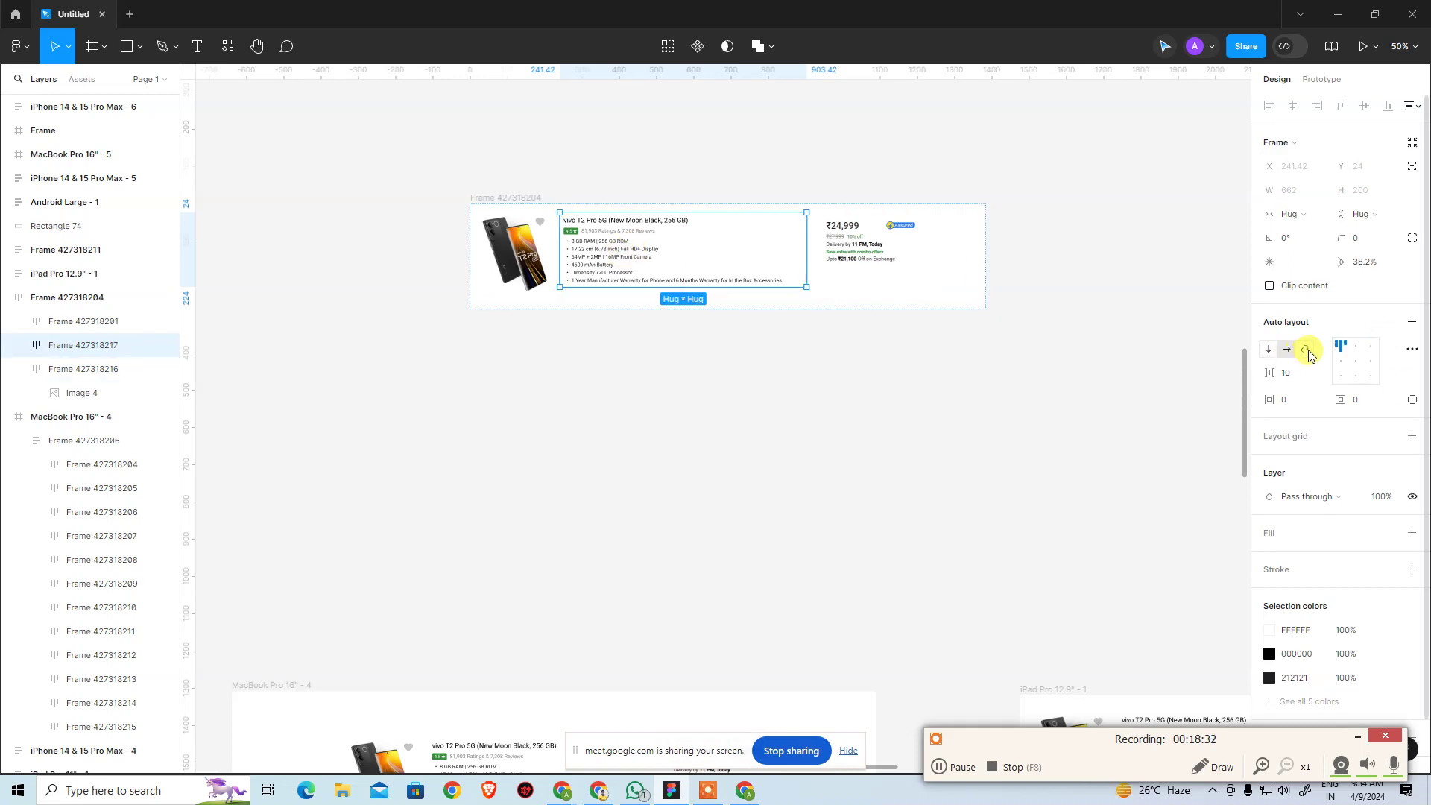
{"action": "left_click", "coordinate": [725, 396]}
Compare the new details wrapper's layout settings with those of the image and price sections
{"action": "double_click", "coordinate": [636, 255]}
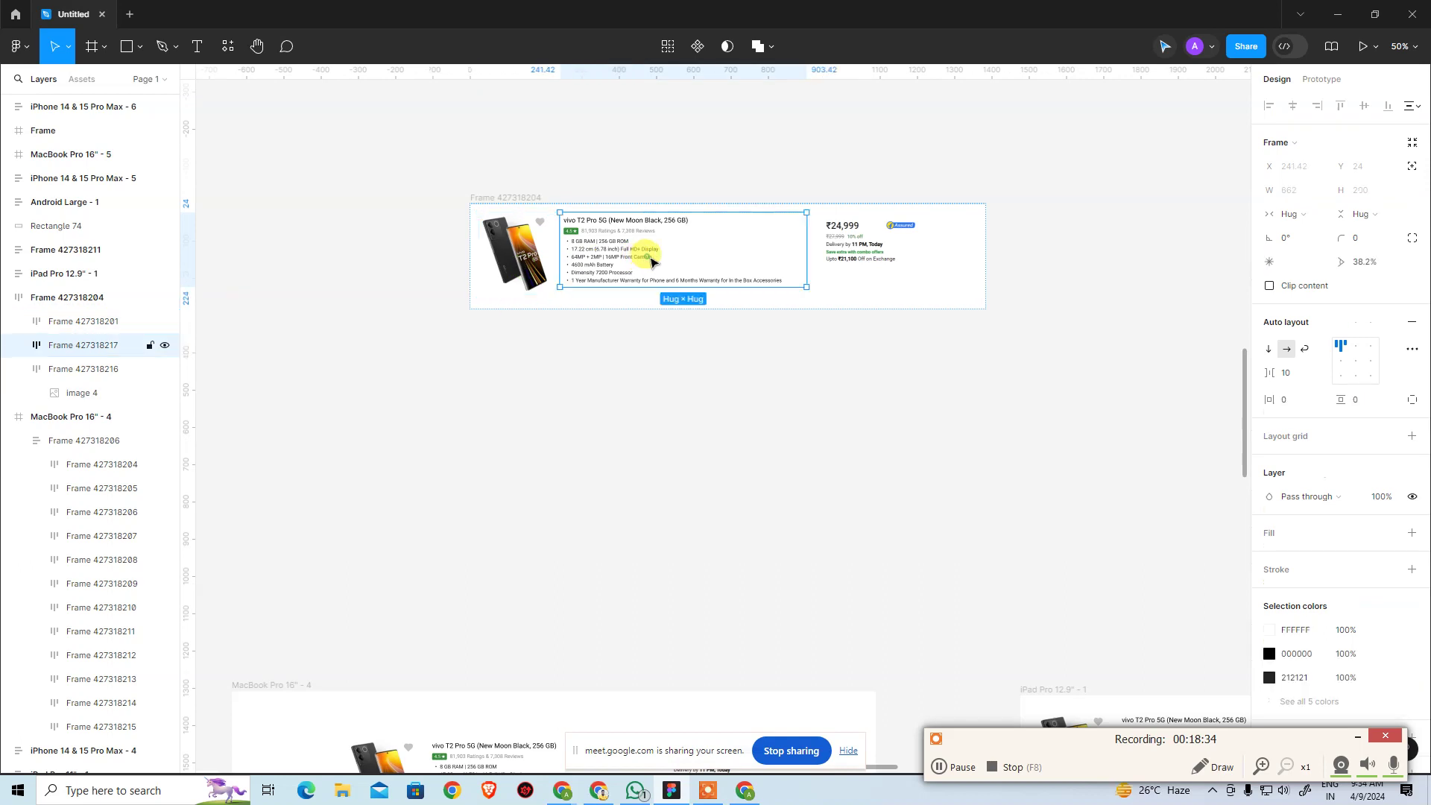
{"action": "left_click", "coordinate": [866, 261]}
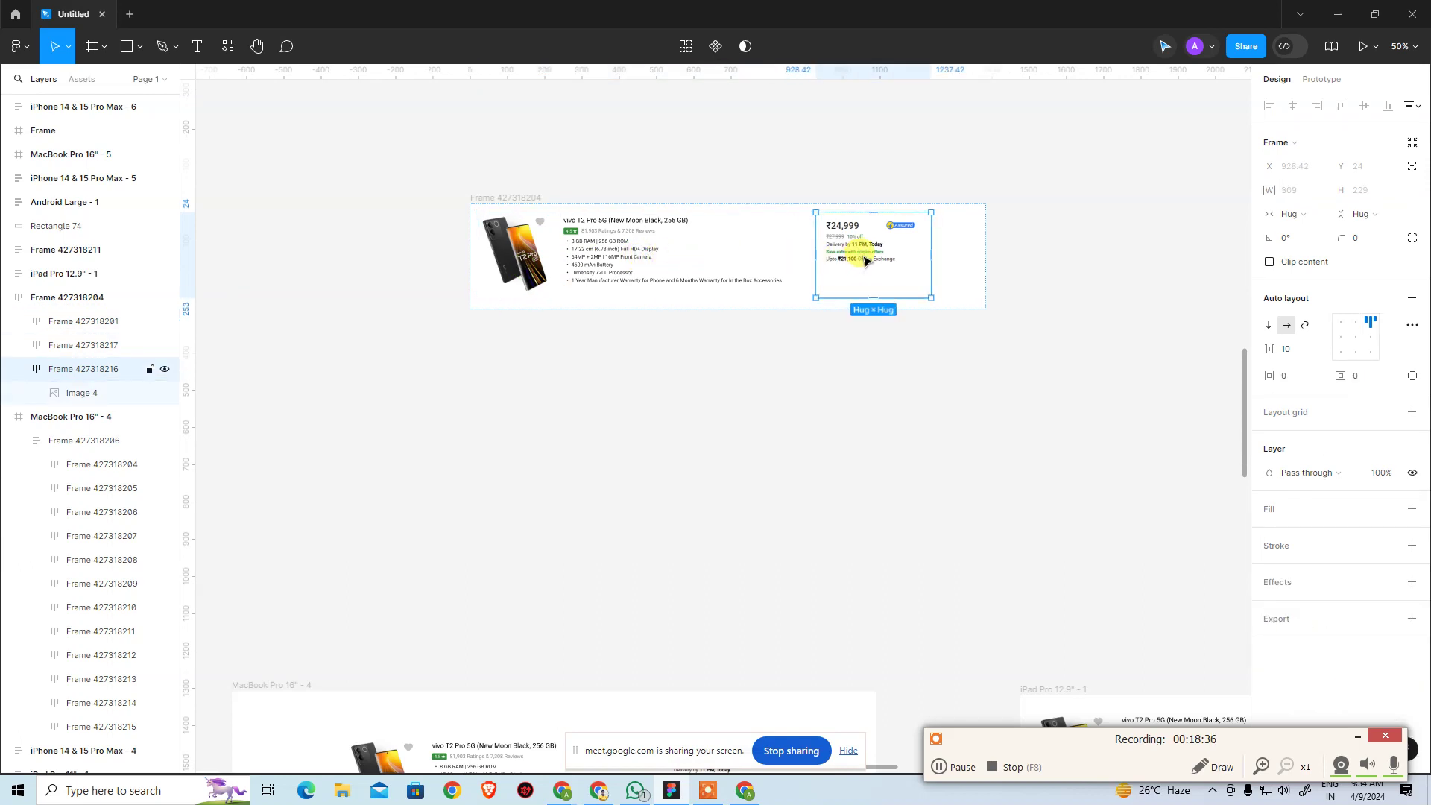
{"action": "left_click", "coordinate": [662, 254]}
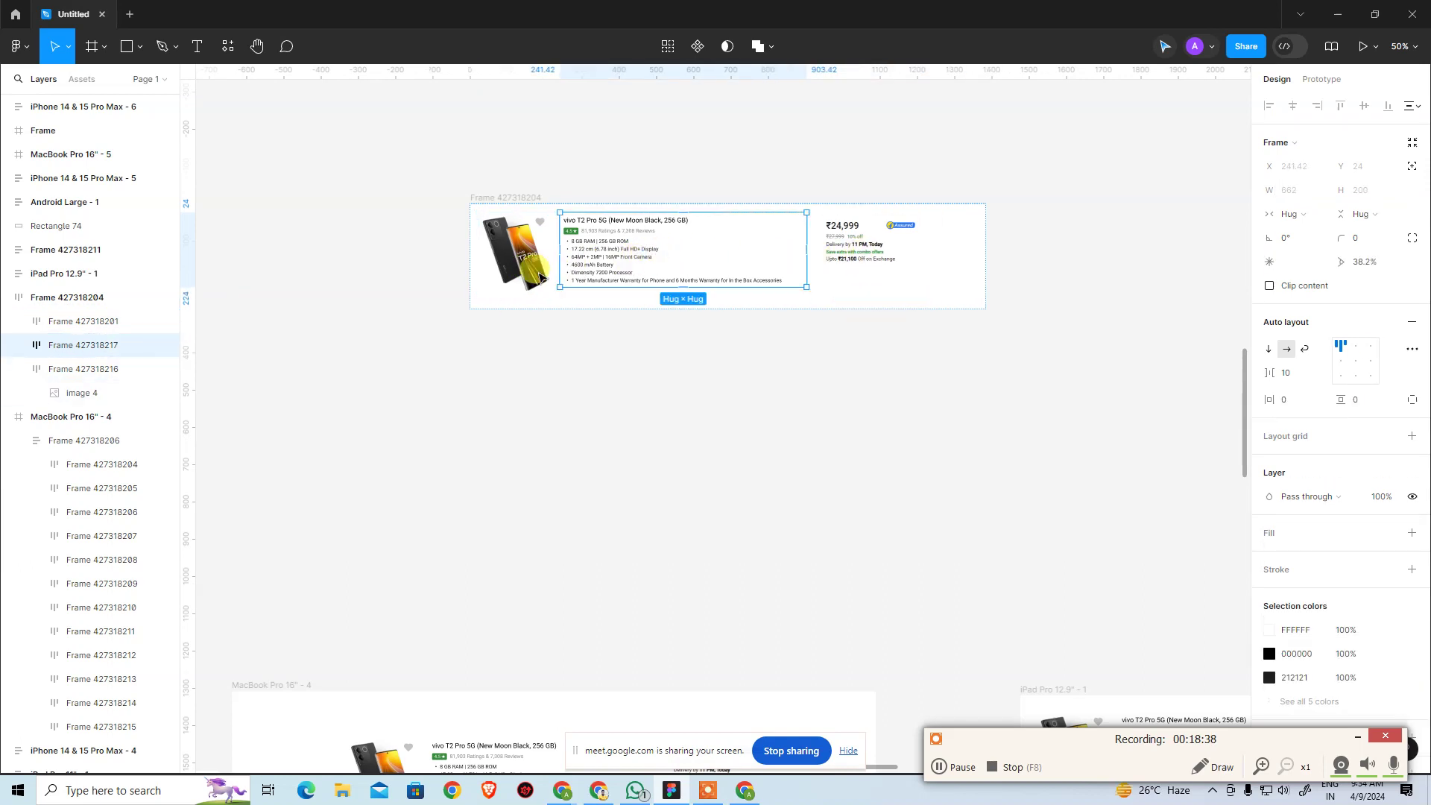
{"action": "left_click", "coordinate": [507, 276]}
{"action": "left_click", "coordinate": [648, 258]}
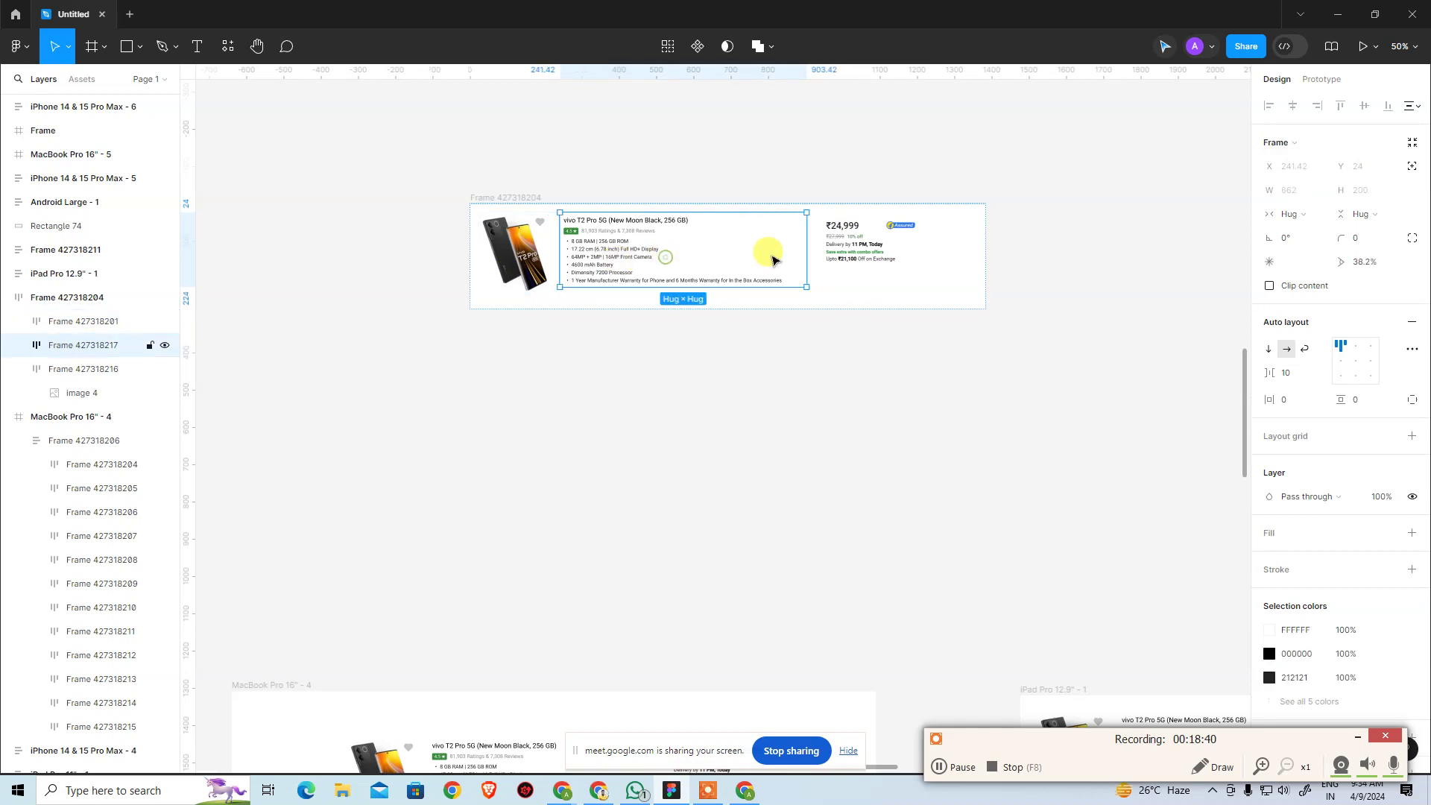
{"action": "left_click", "coordinate": [883, 252]}
{"action": "left_click", "coordinate": [942, 457]}
{"action": "left_click", "coordinate": [650, 269]}
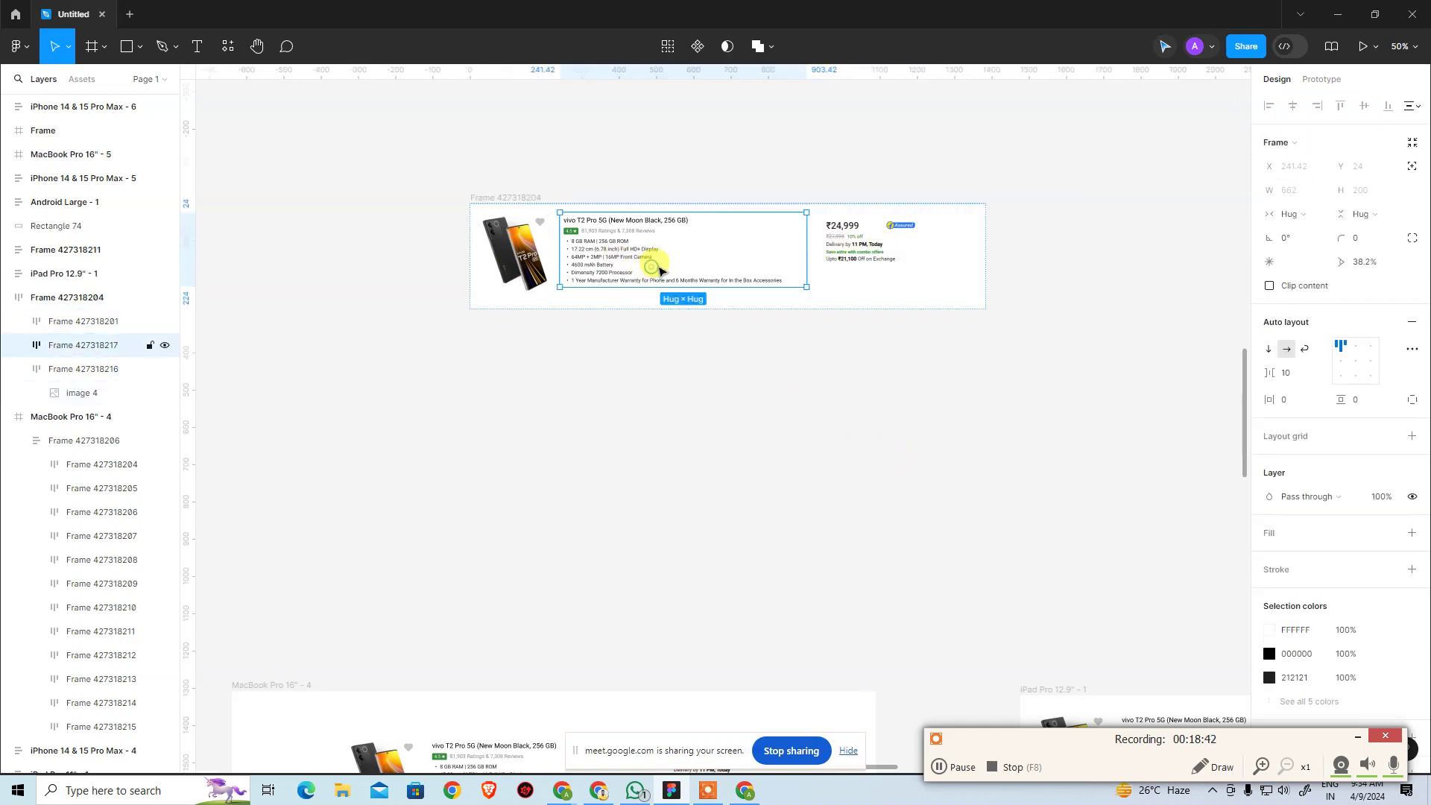
Try narrowing the product card frame to 682 wide to test how its sections respond, and undo the resize
{"action": "left_click", "coordinate": [992, 261]}
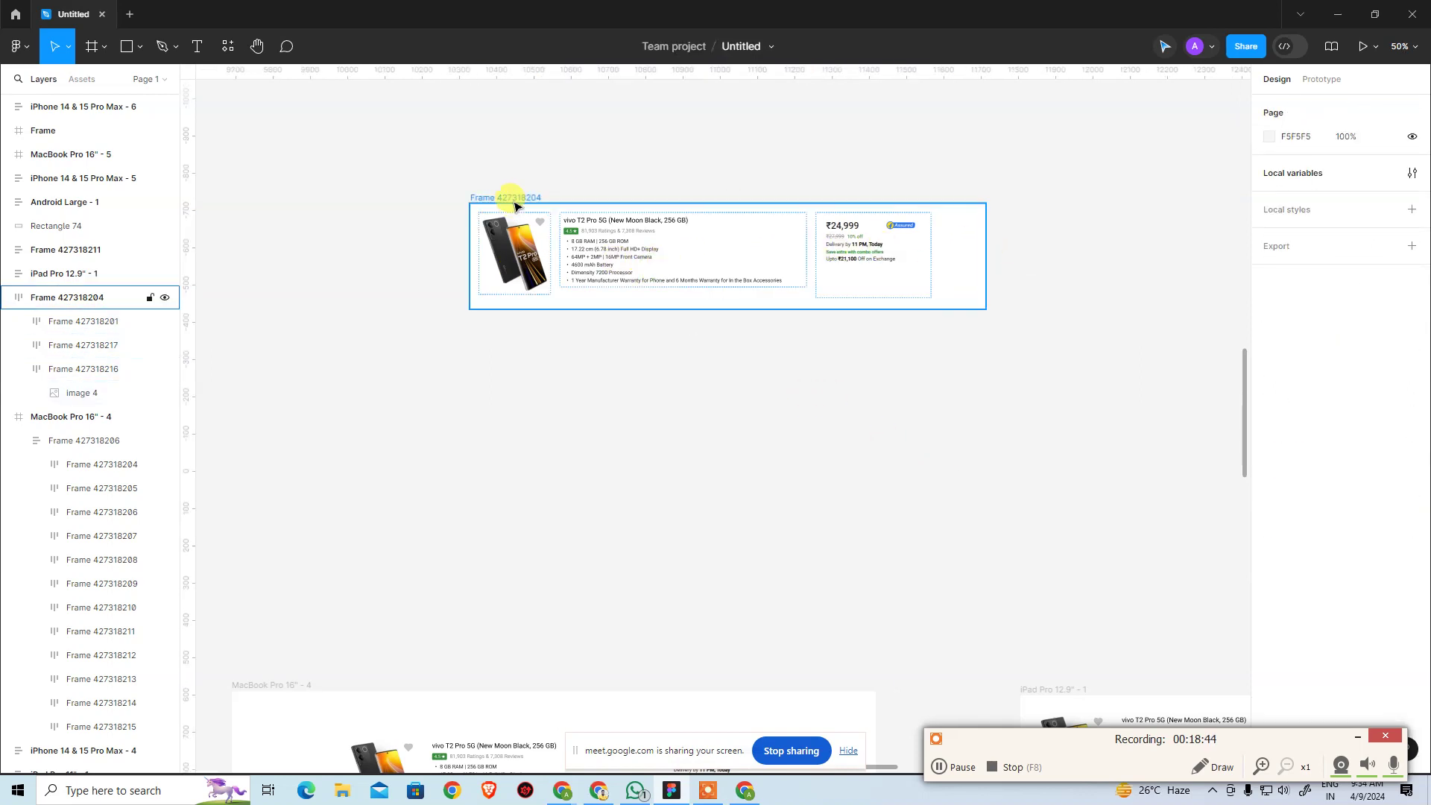
{"action": "left_click", "coordinate": [623, 206]}
{"action": "left_click_drag", "start_coordinate": [986, 260], "coordinate": [574, 268]}
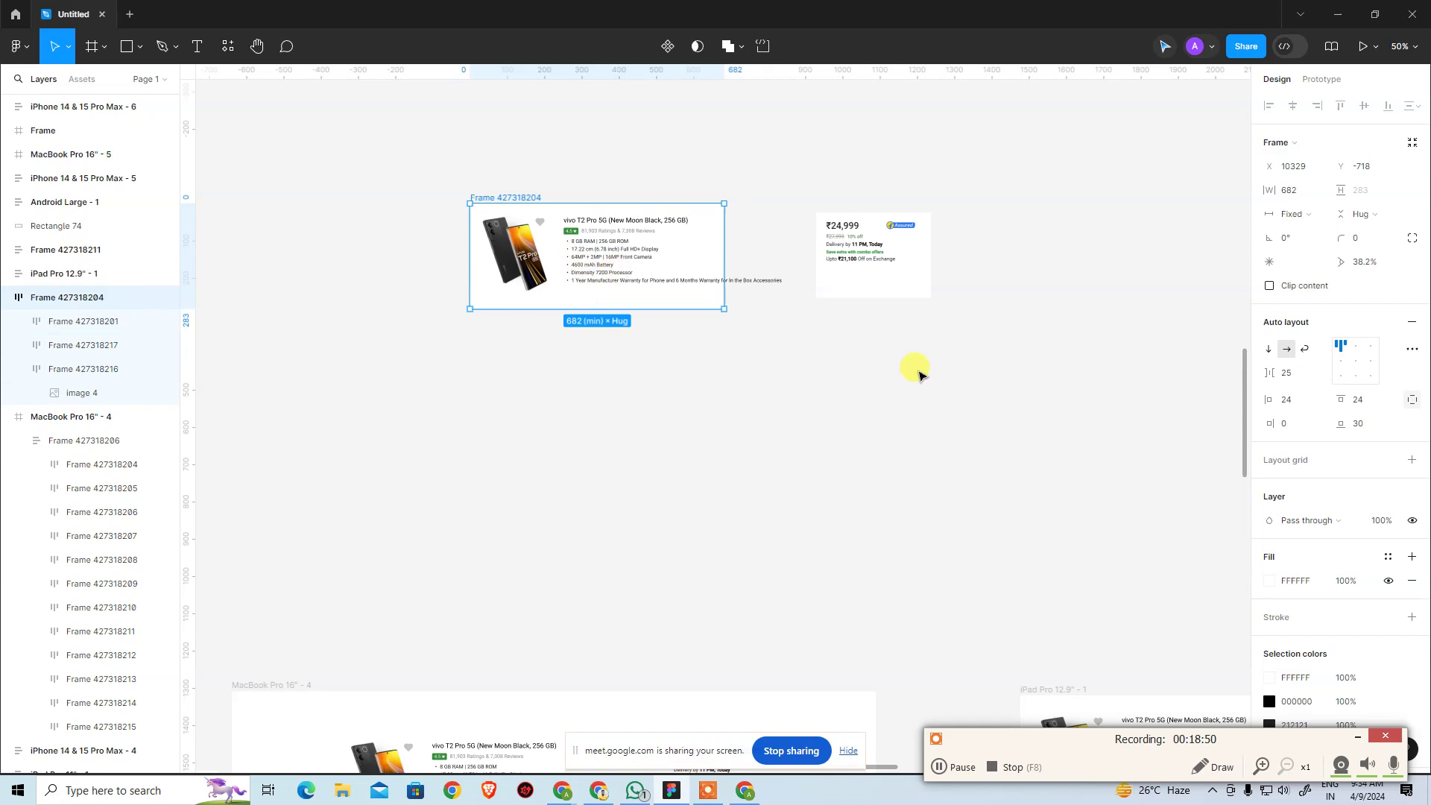
{"action": "key", "text": "ctrl+z"}
{"action": "left_click", "coordinate": [990, 410]}
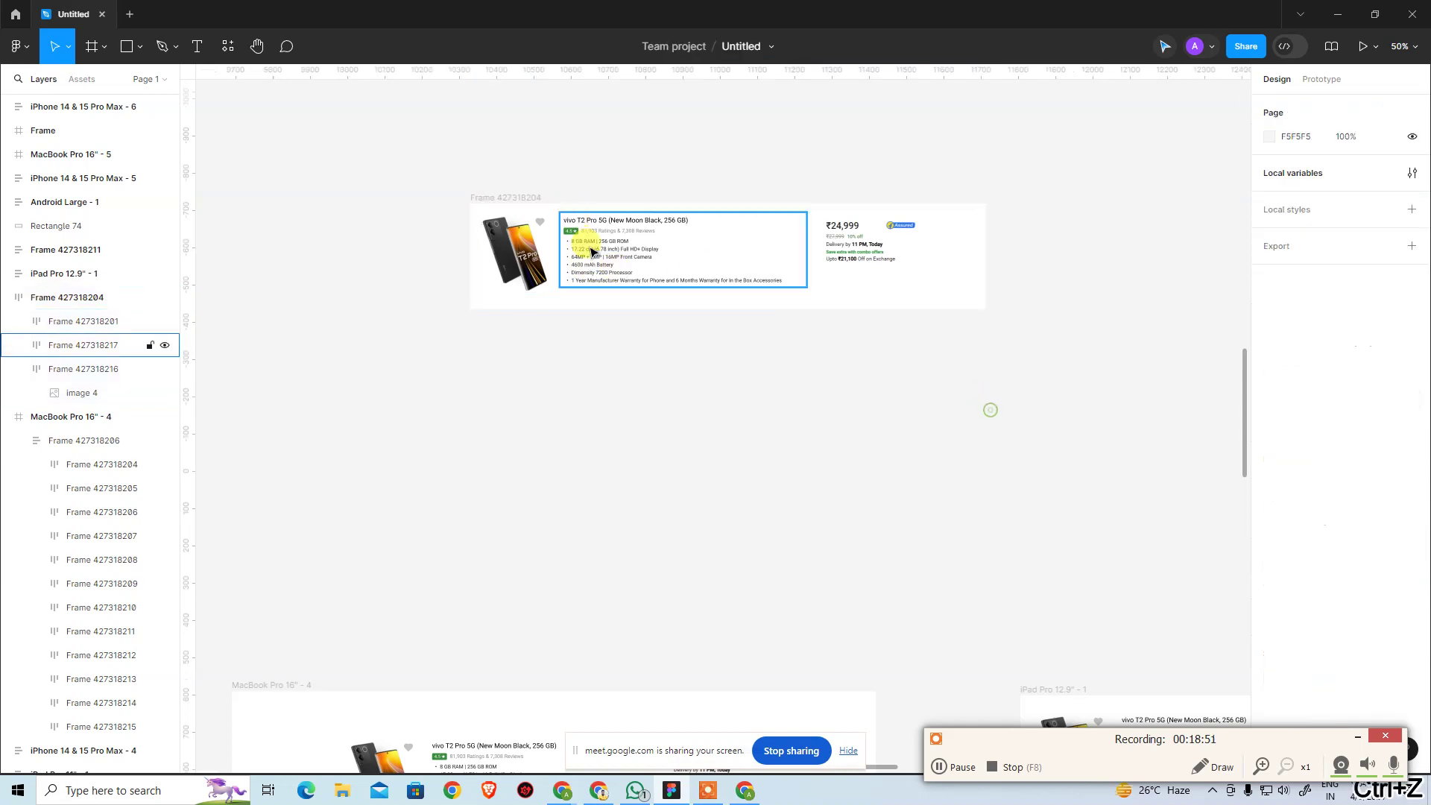
Set the horizontal resizing of the phone details wrapper frame to Fill container
{"action": "left_click", "coordinate": [638, 246]}
{"action": "left_click", "coordinate": [1321, 216]}
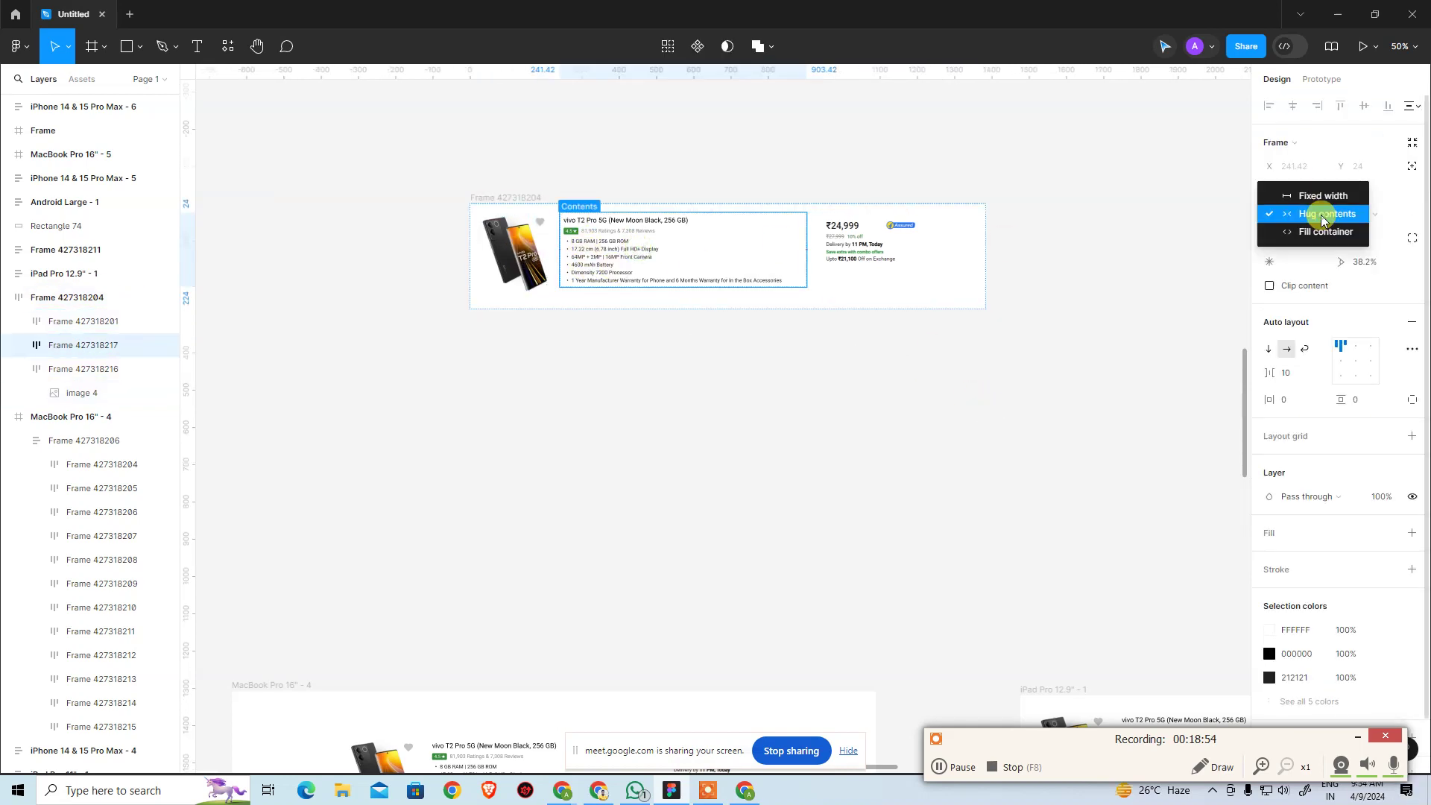
{"action": "left_click", "coordinate": [1318, 231]}
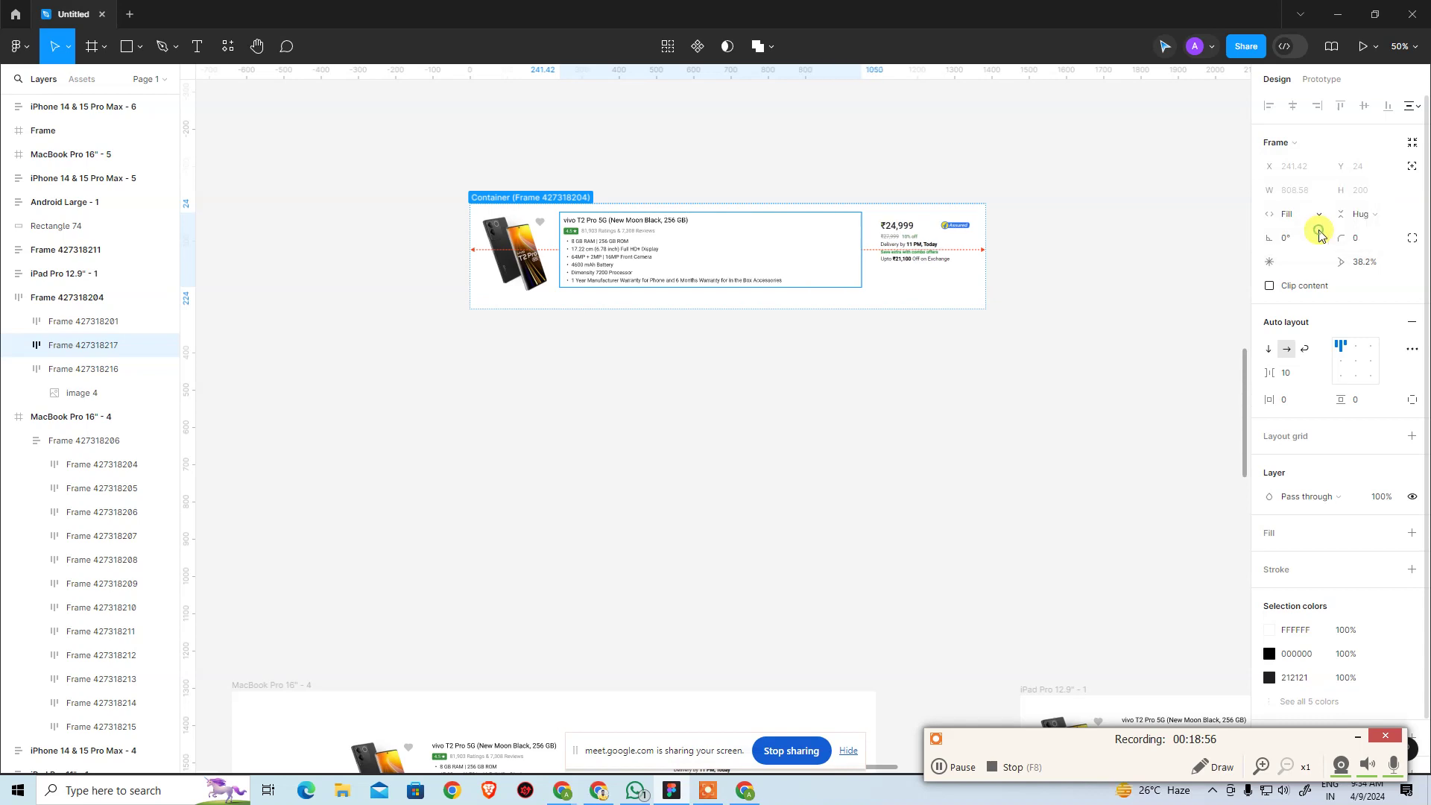
Set the price section's horizontal resizing to Fill container and align its content to the top left
{"action": "left_click", "coordinate": [901, 256]}
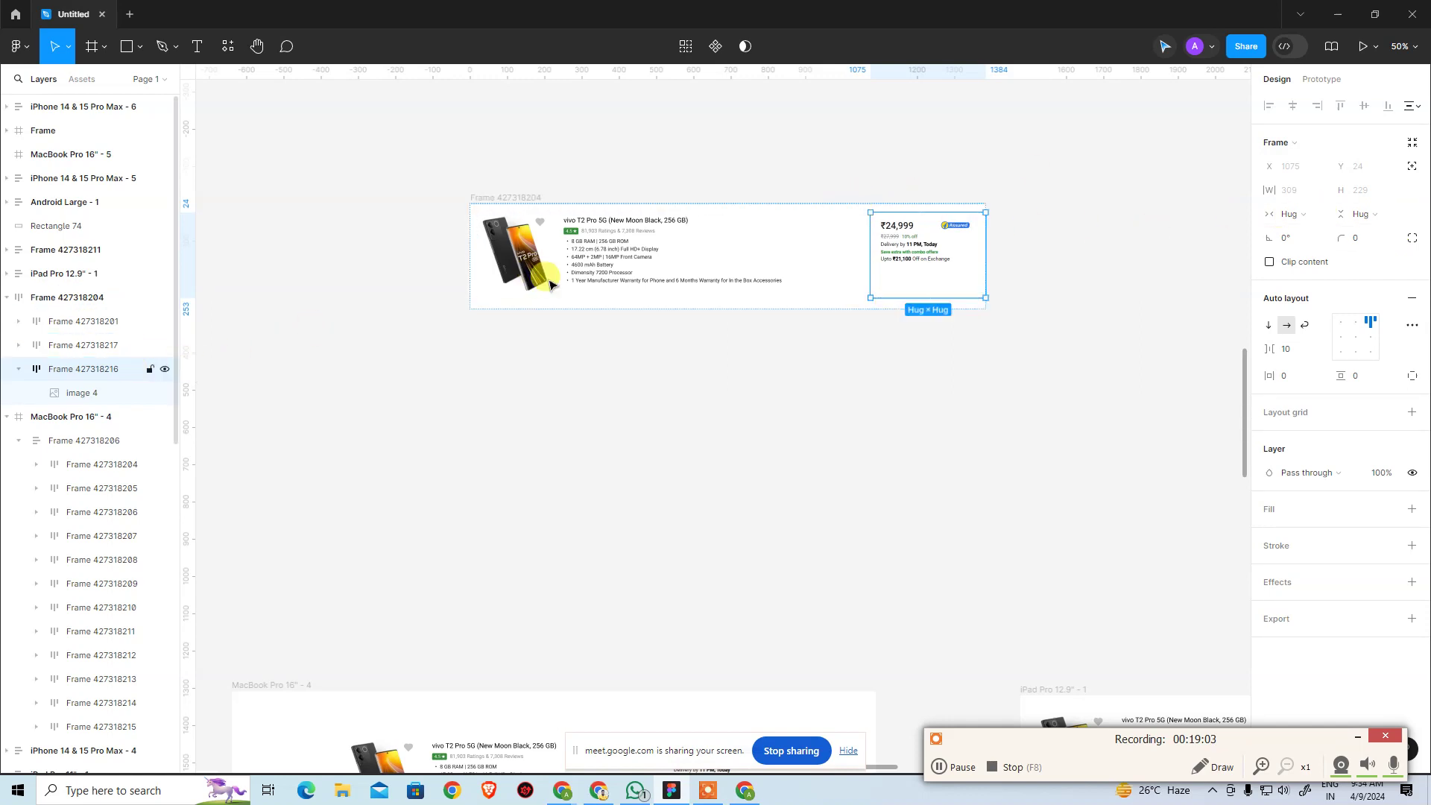
{"action": "left_click", "coordinate": [1291, 214]}
{"action": "left_click", "coordinate": [1306, 232]}
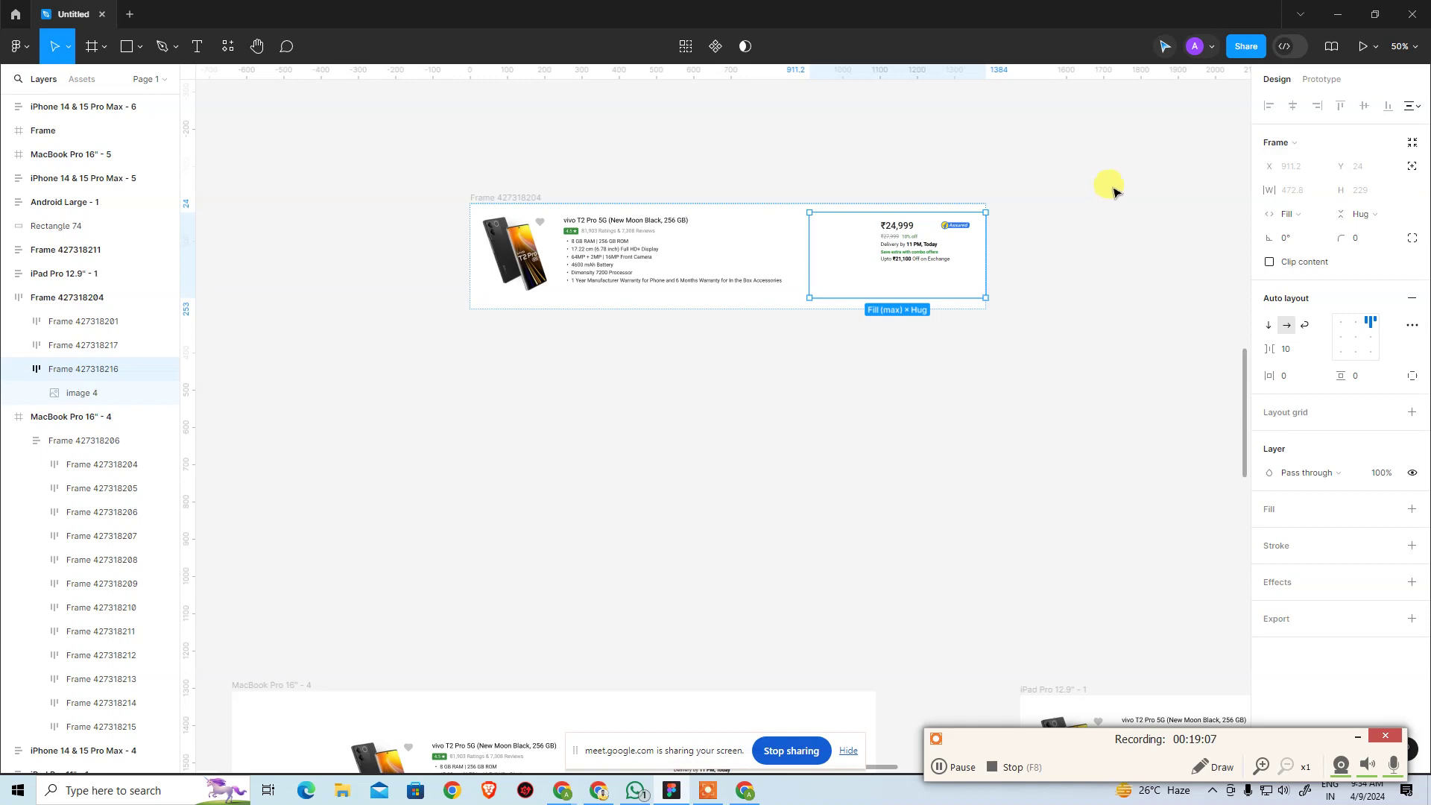
{"action": "left_click", "coordinate": [1342, 327]}
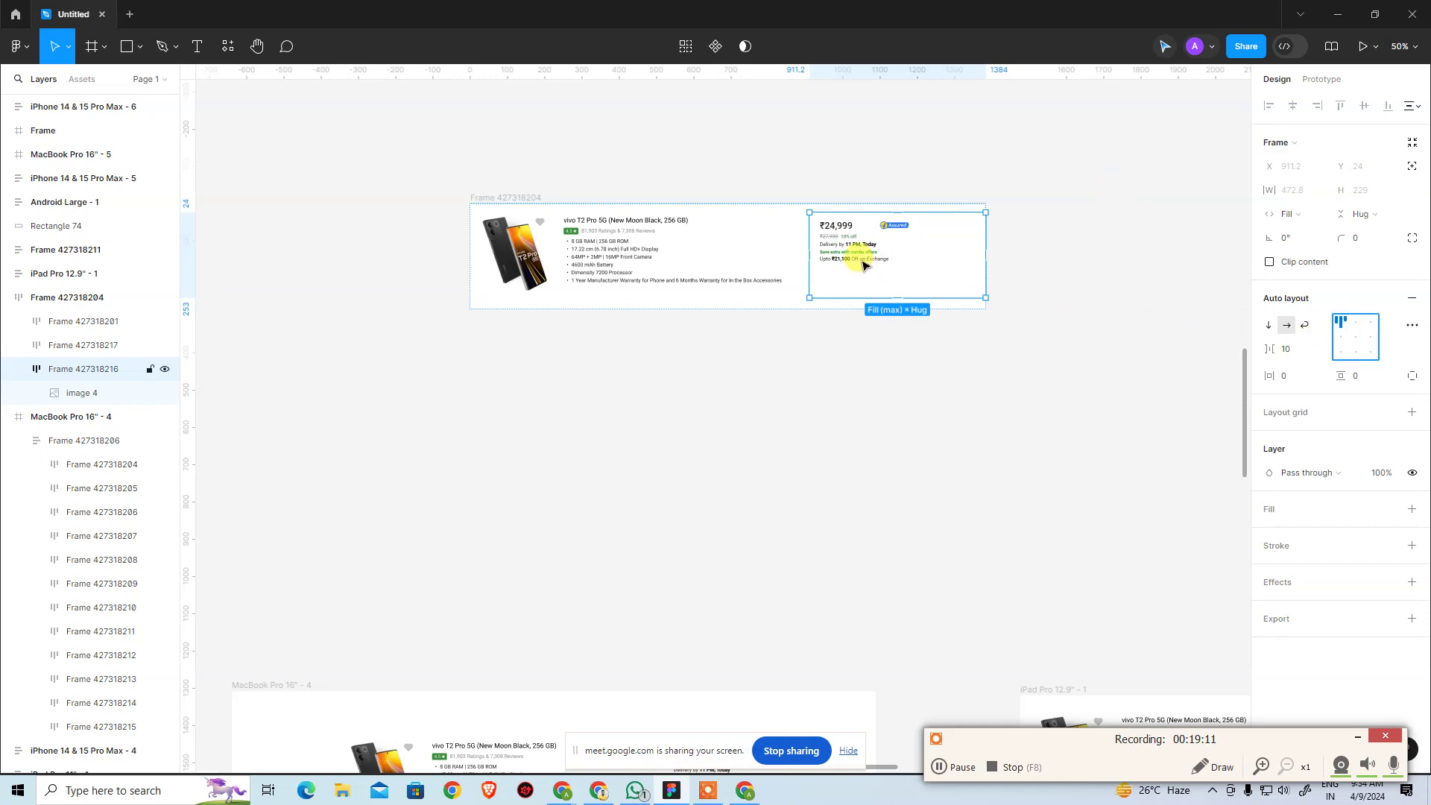
Try widening the product card frame to test how the details and price sections fill it
{"action": "left_click", "coordinate": [728, 233]}
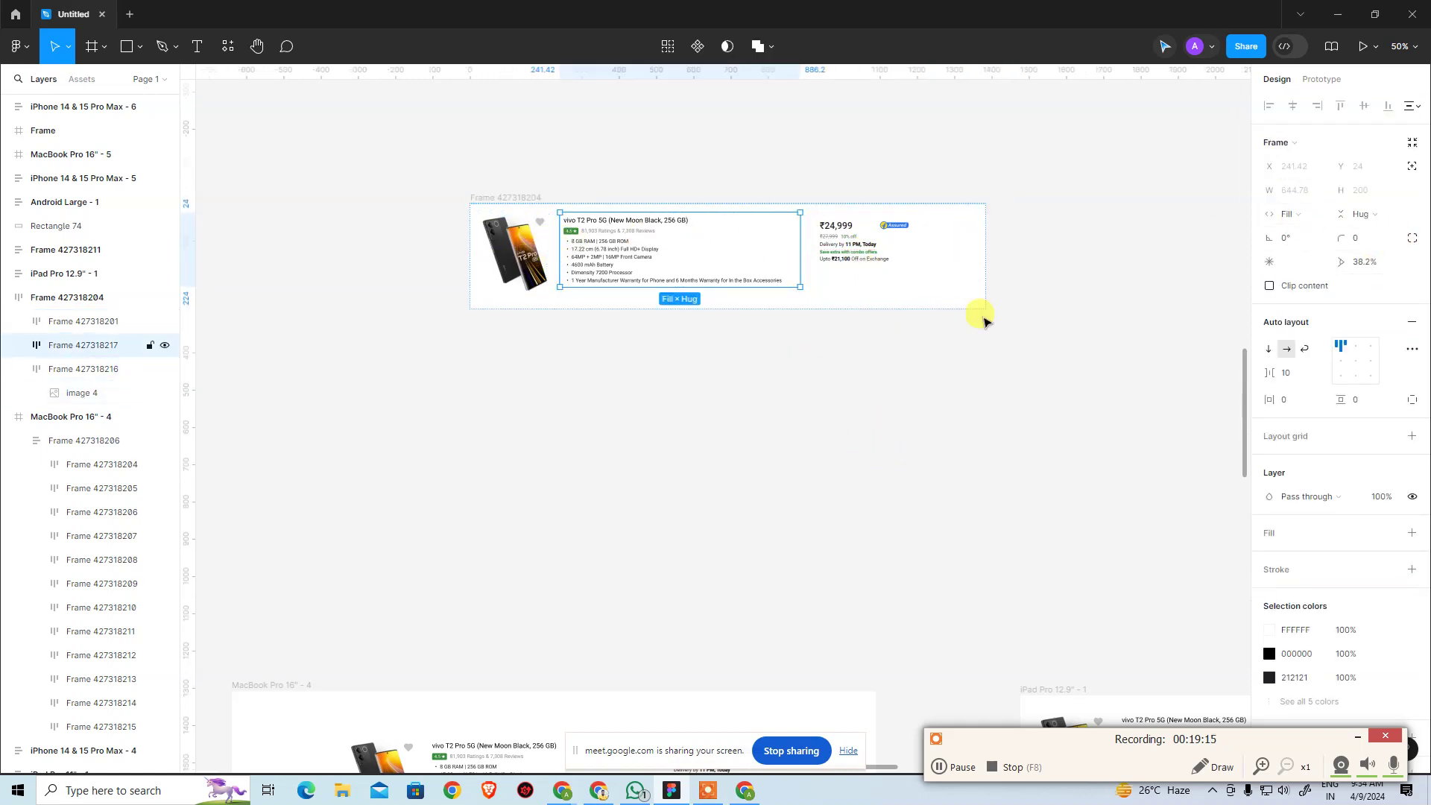
{"action": "left_click", "coordinate": [1094, 403]}
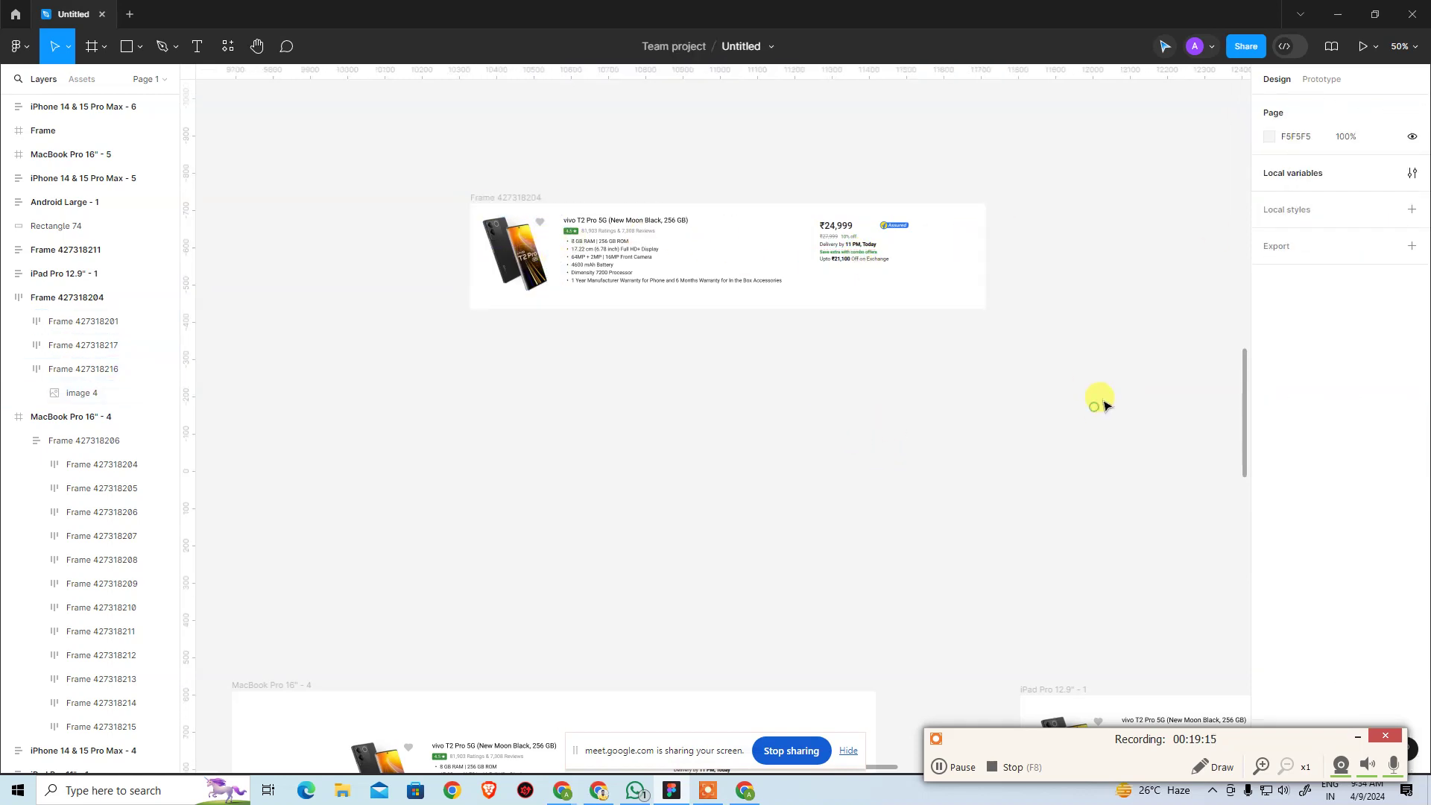
{"action": "left_click", "coordinate": [513, 197]}
{"action": "left_click_drag", "start_coordinate": [986, 253], "coordinate": [1115, 257]}
{"action": "left_click", "coordinate": [942, 399]}
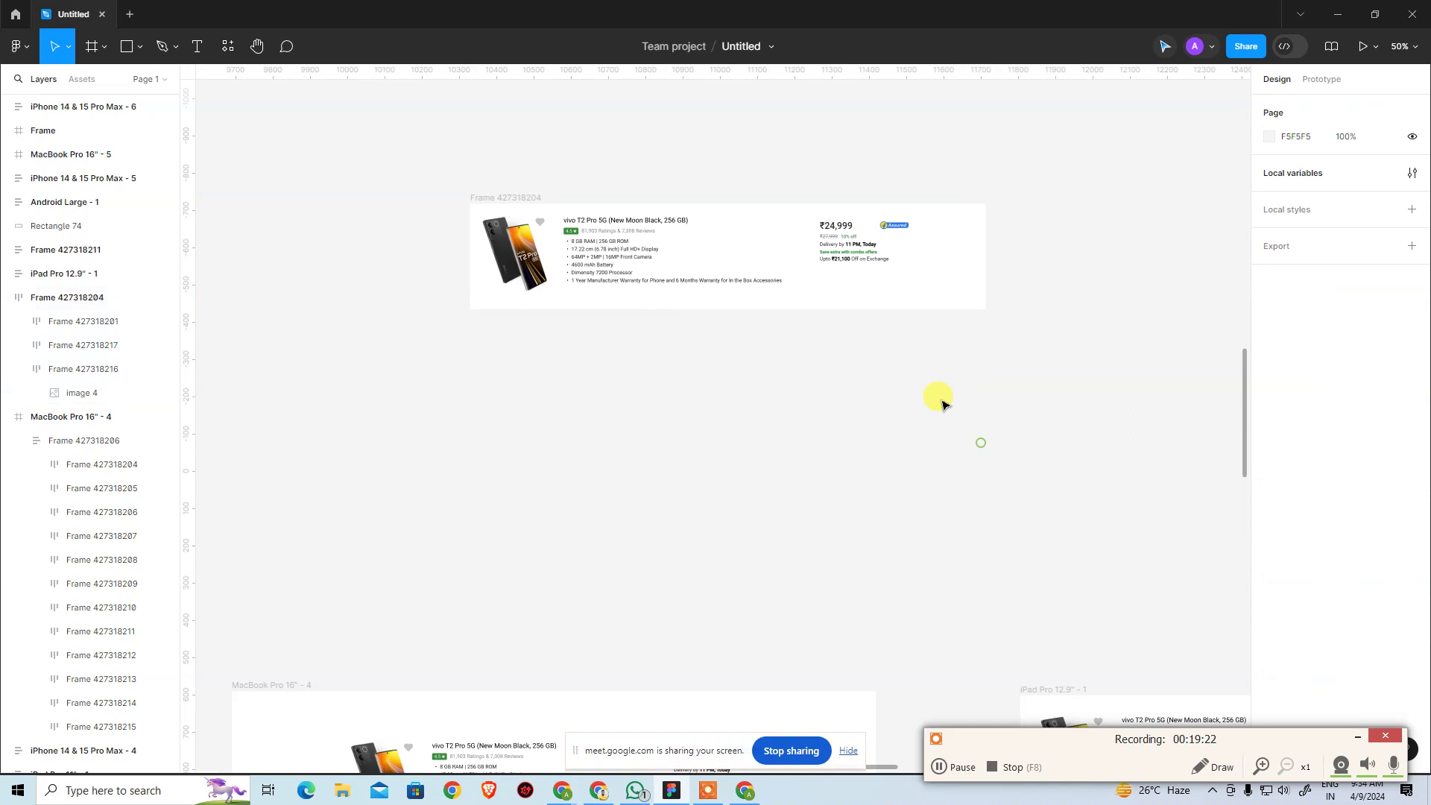
Set the horizontal resizing of the inner phone details frame, nested inside the details wrapper, to Fill container
{"action": "left_click", "coordinate": [629, 260]}
{"action": "double_click", "coordinate": [680, 241]}
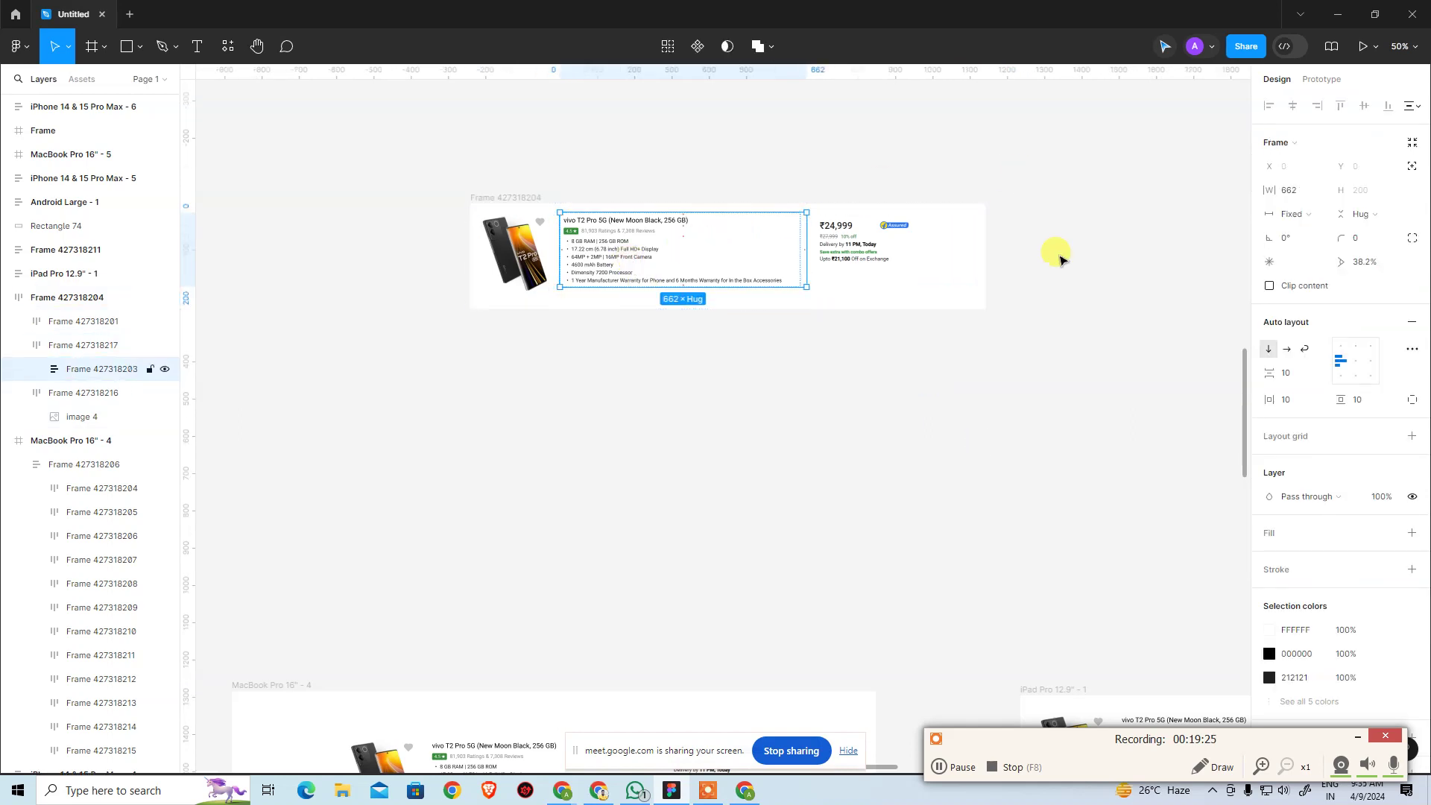
{"action": "left_click", "coordinate": [1305, 217]}
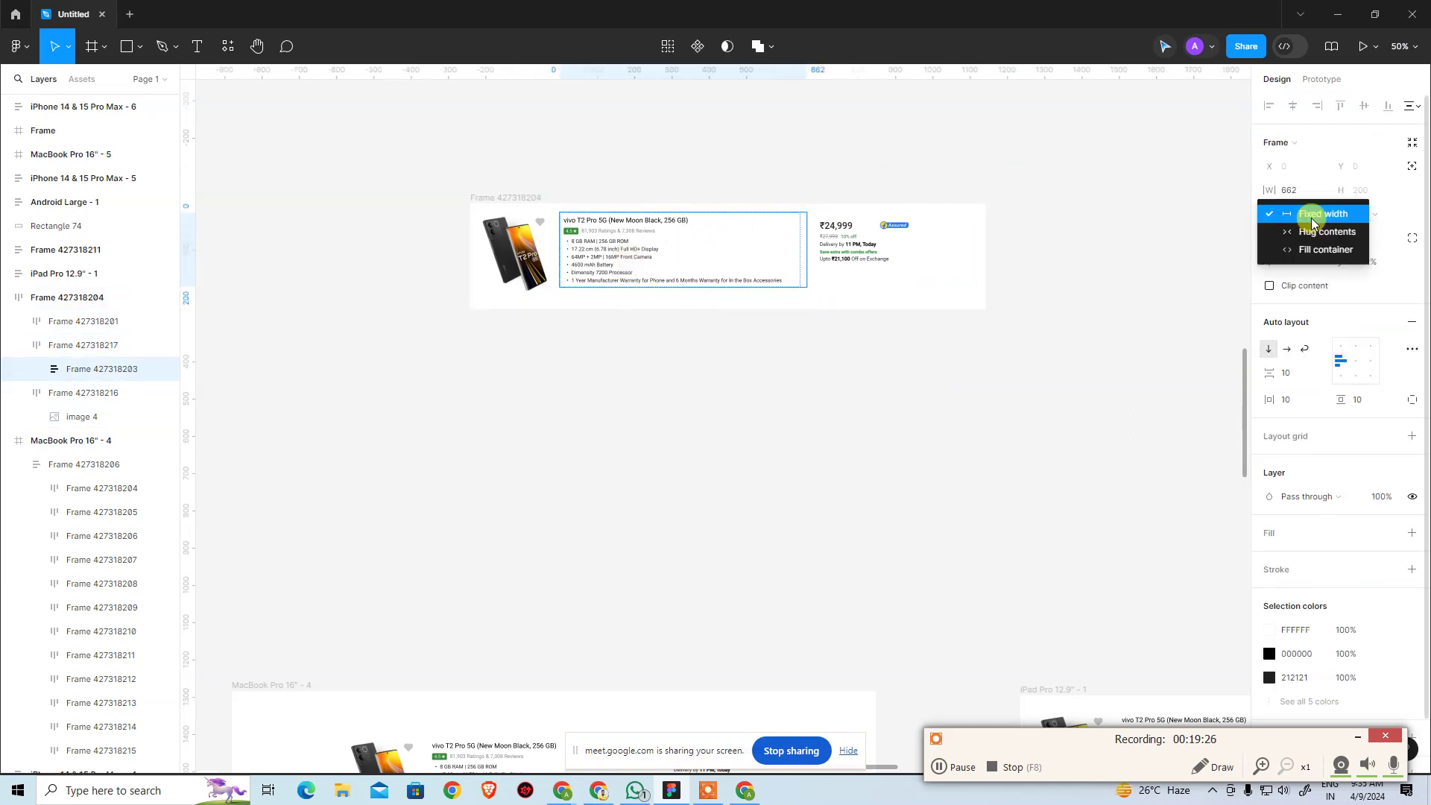
{"action": "left_click", "coordinate": [1308, 257]}
{"action": "left_click", "coordinate": [964, 418]}
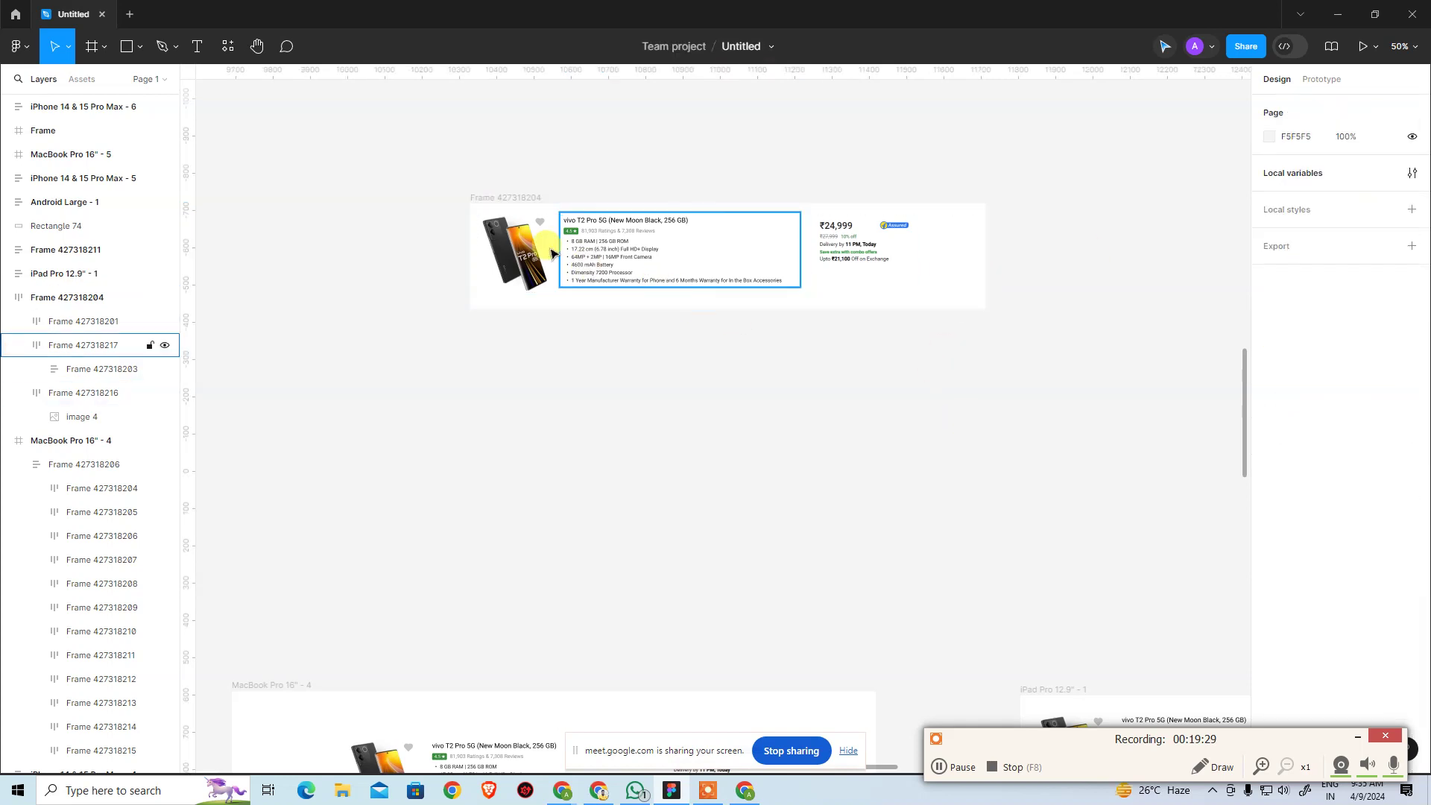
Try narrowing the product card frame to 687 wide to test the inner details frame's response, and undo the resize
{"action": "left_click", "coordinate": [515, 199]}
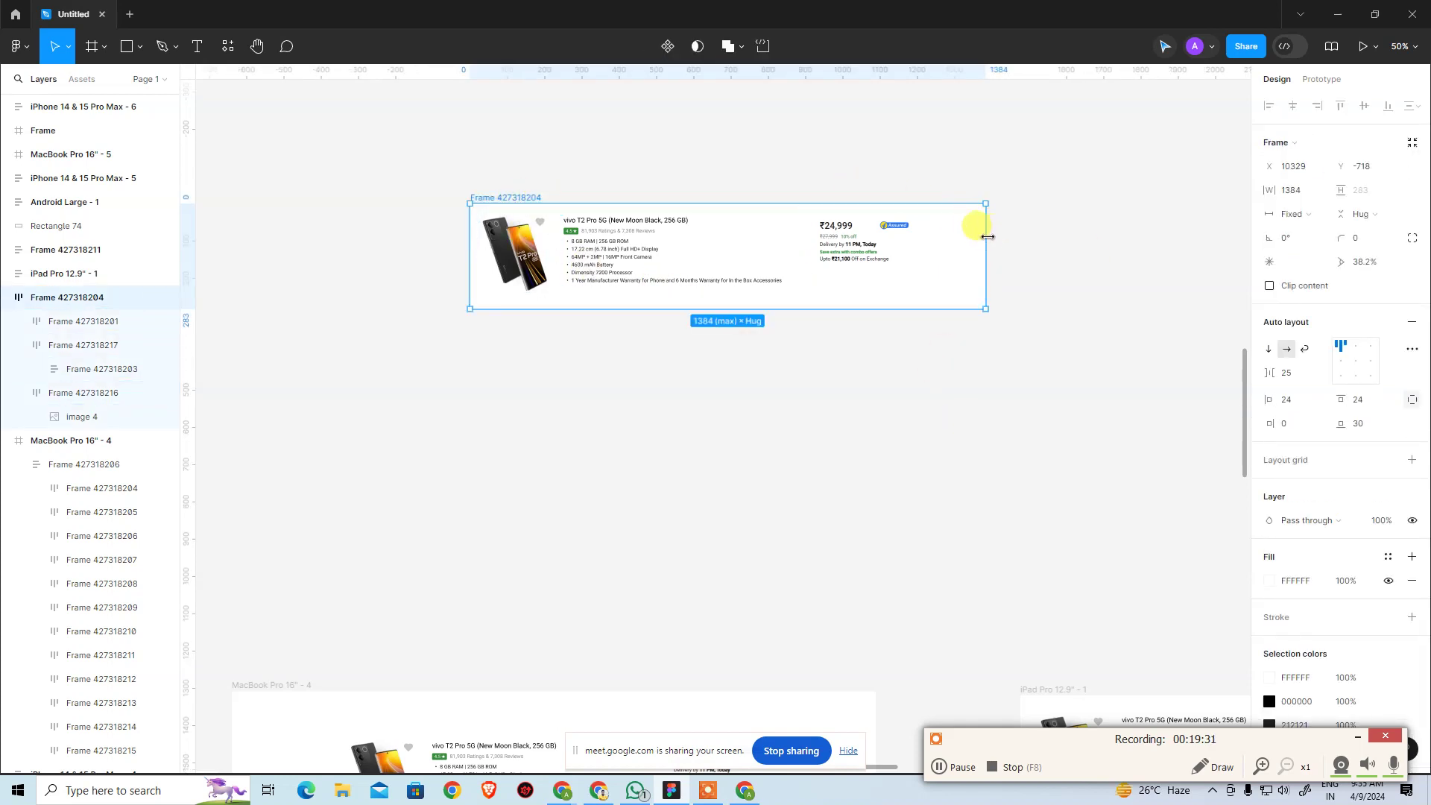
{"action": "left_click_drag", "start_coordinate": [987, 237], "coordinate": [723, 243]}
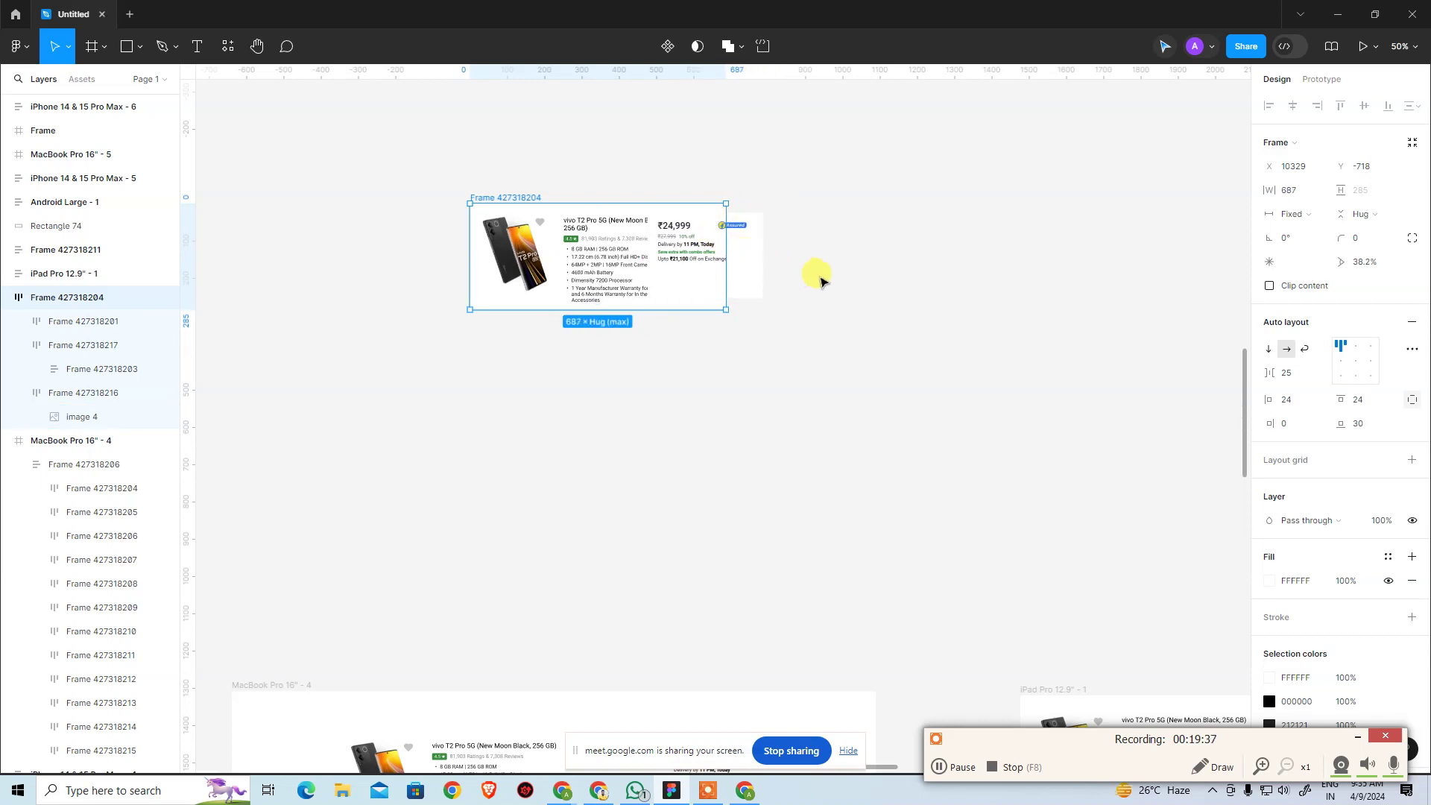
{"action": "key", "text": "ctrl+z"}
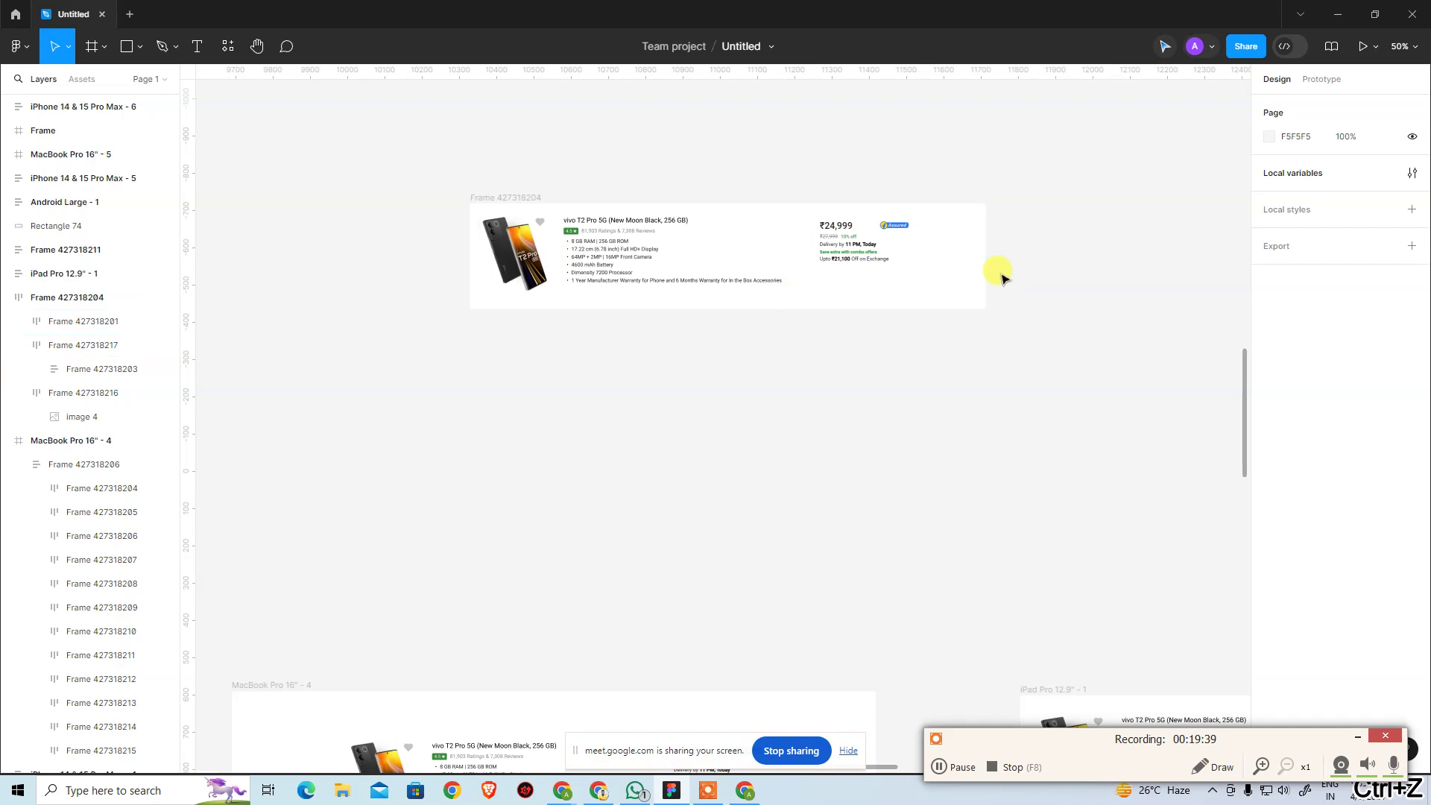
Examine the auto layout direction and sizing of the card's image, phone details and price sections
{"action": "key", "text": "ctrl+plus"}
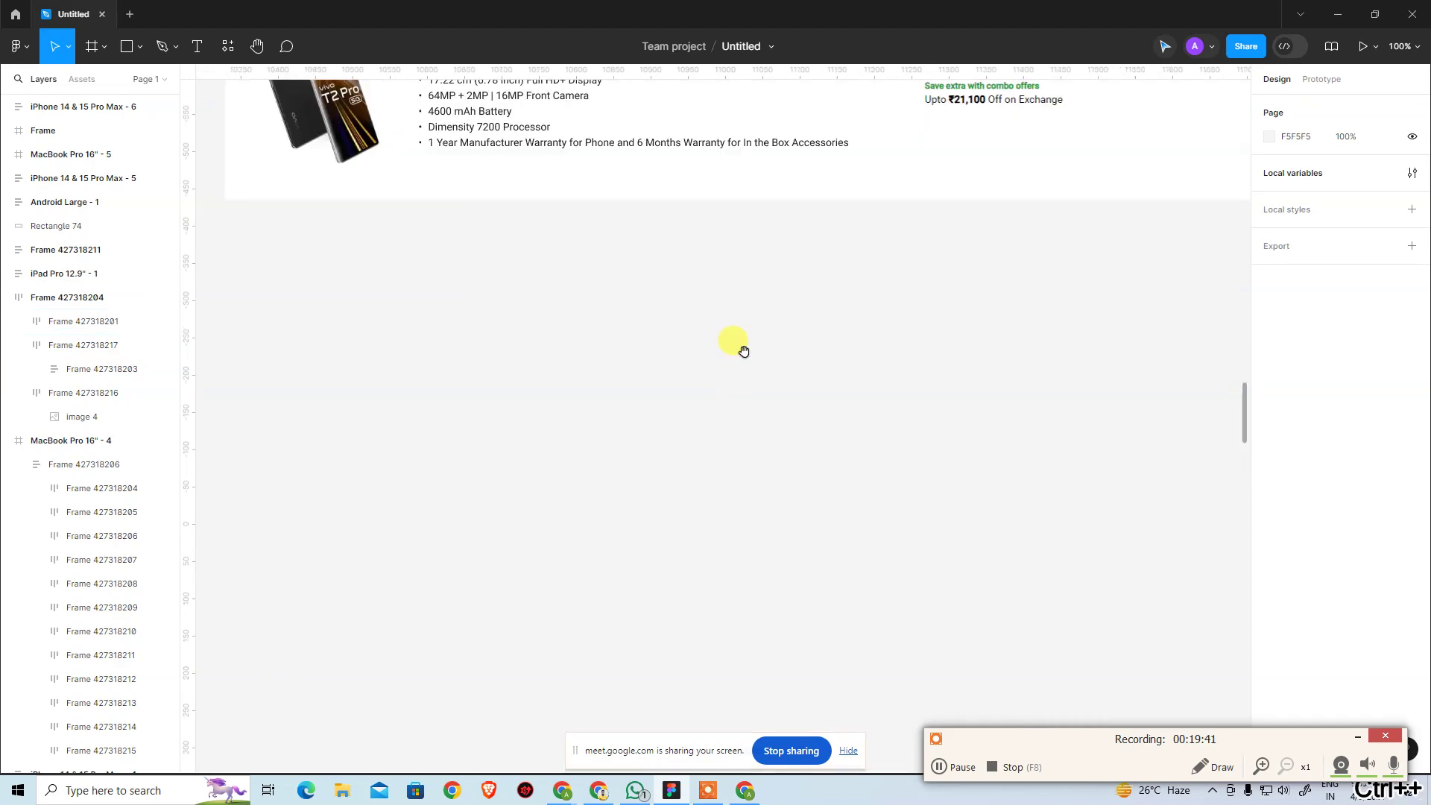
{"action": "scroll", "coordinate": [742, 343], "scroll_direction": "up", "scroll_amount": 3}
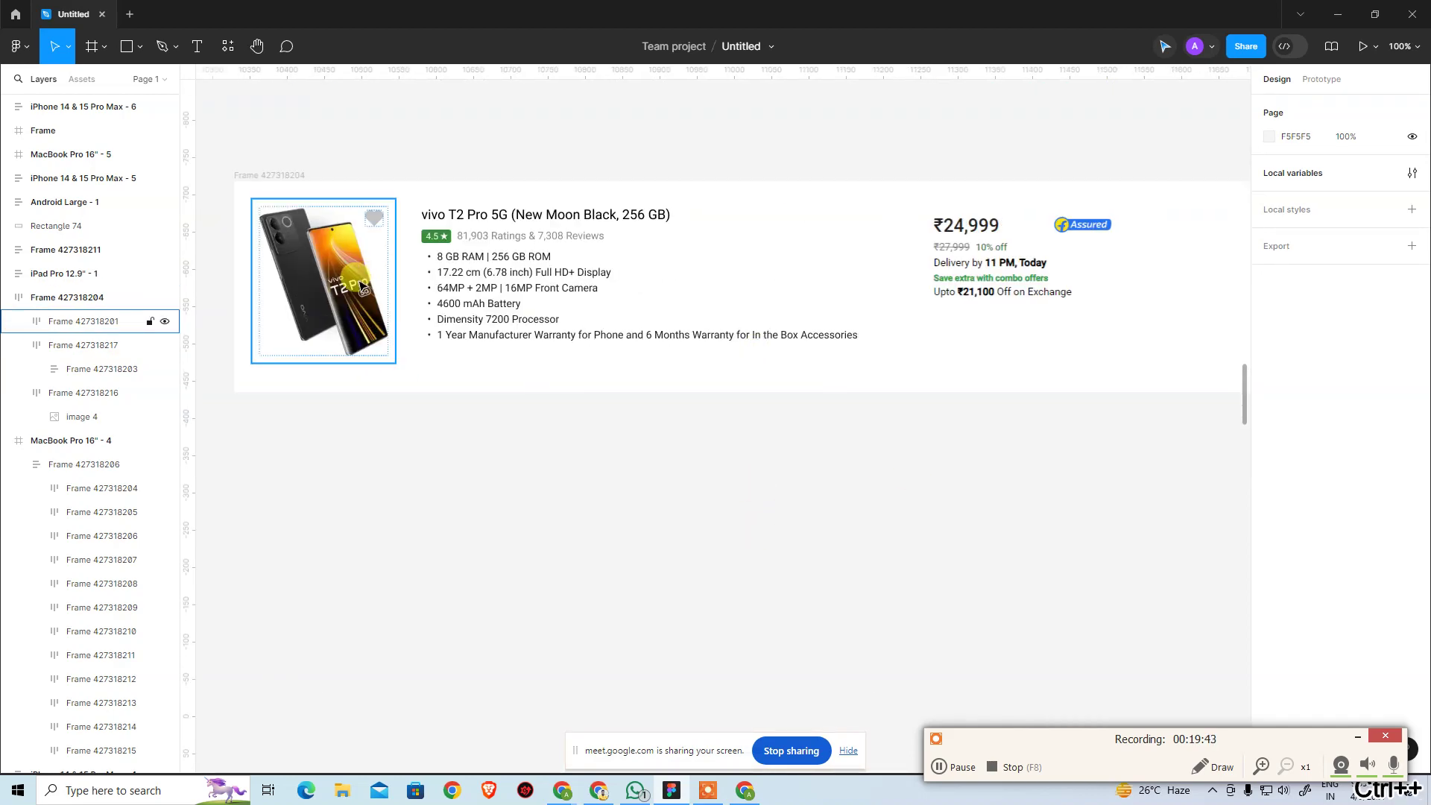
{"action": "left_click", "coordinate": [360, 285]}
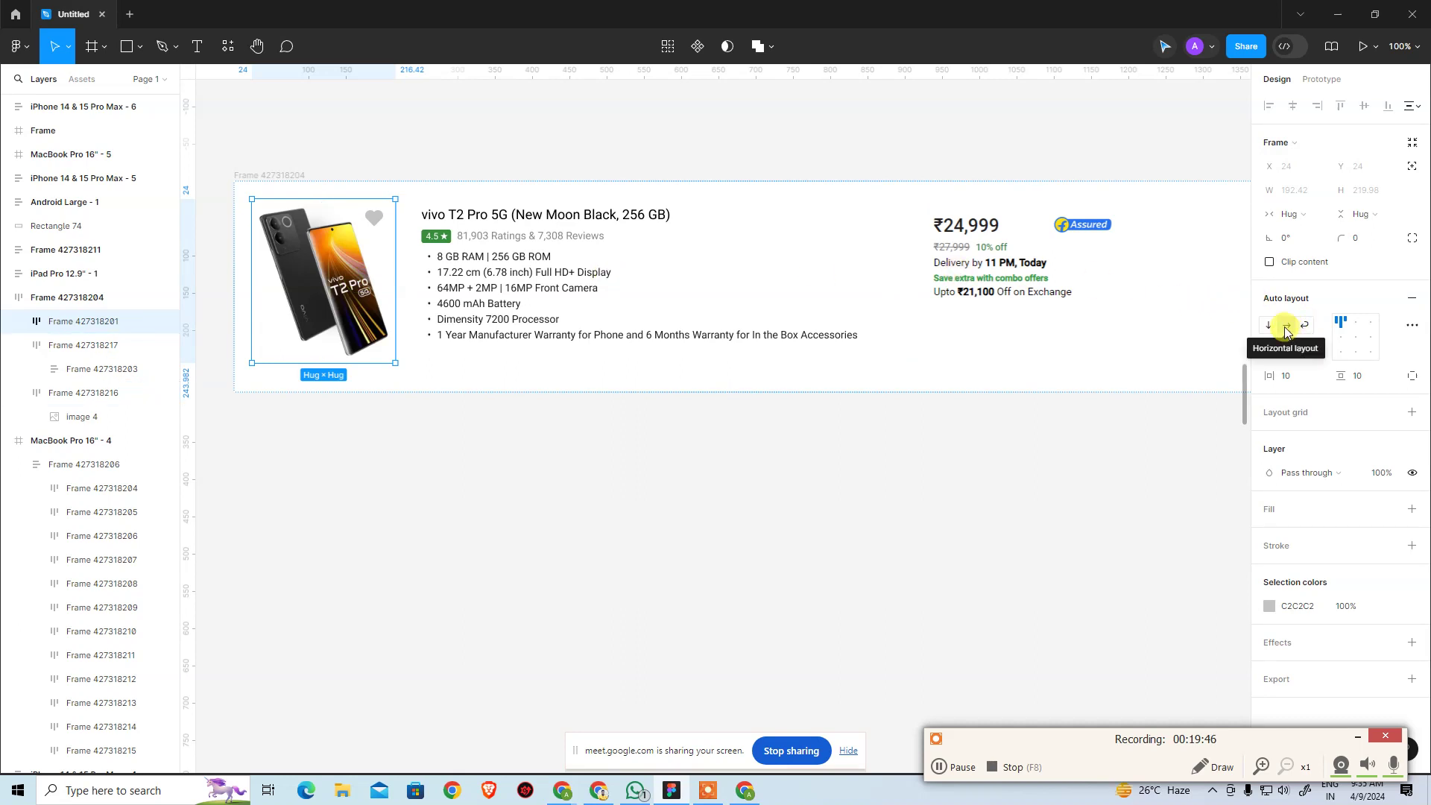
{"action": "left_click", "coordinate": [575, 316]}
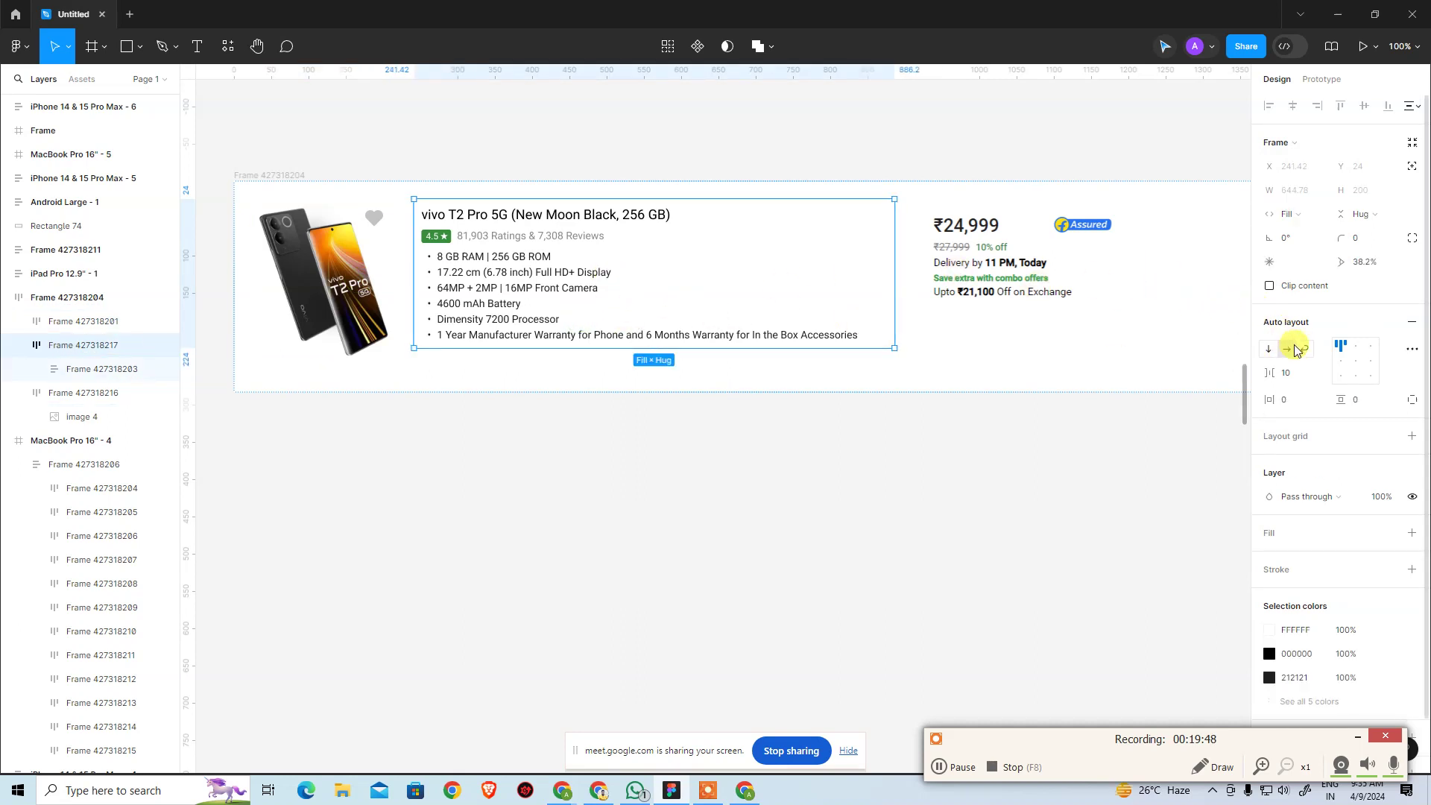
{"action": "key", "text": "Tab"}
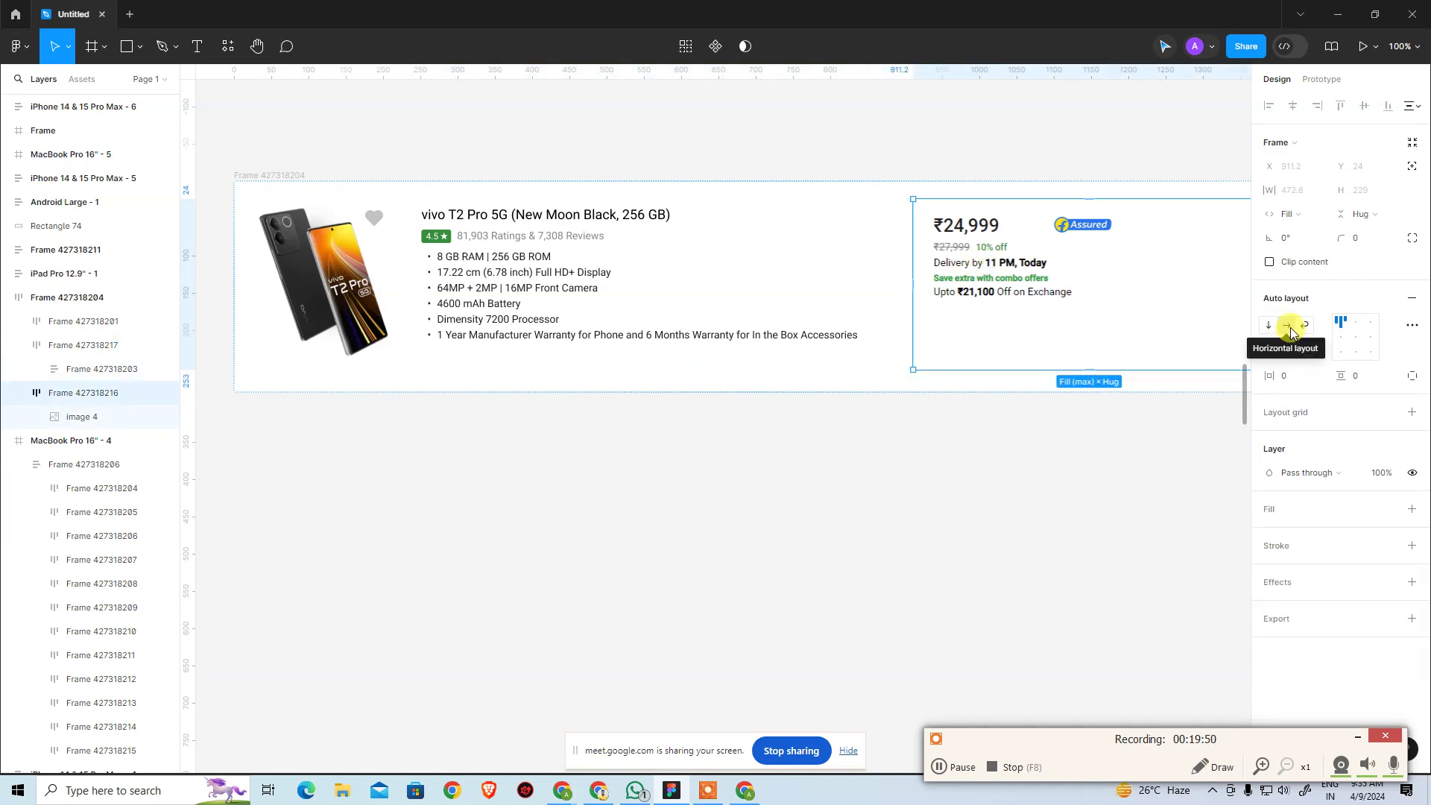
{"action": "left_click", "coordinate": [498, 272]}
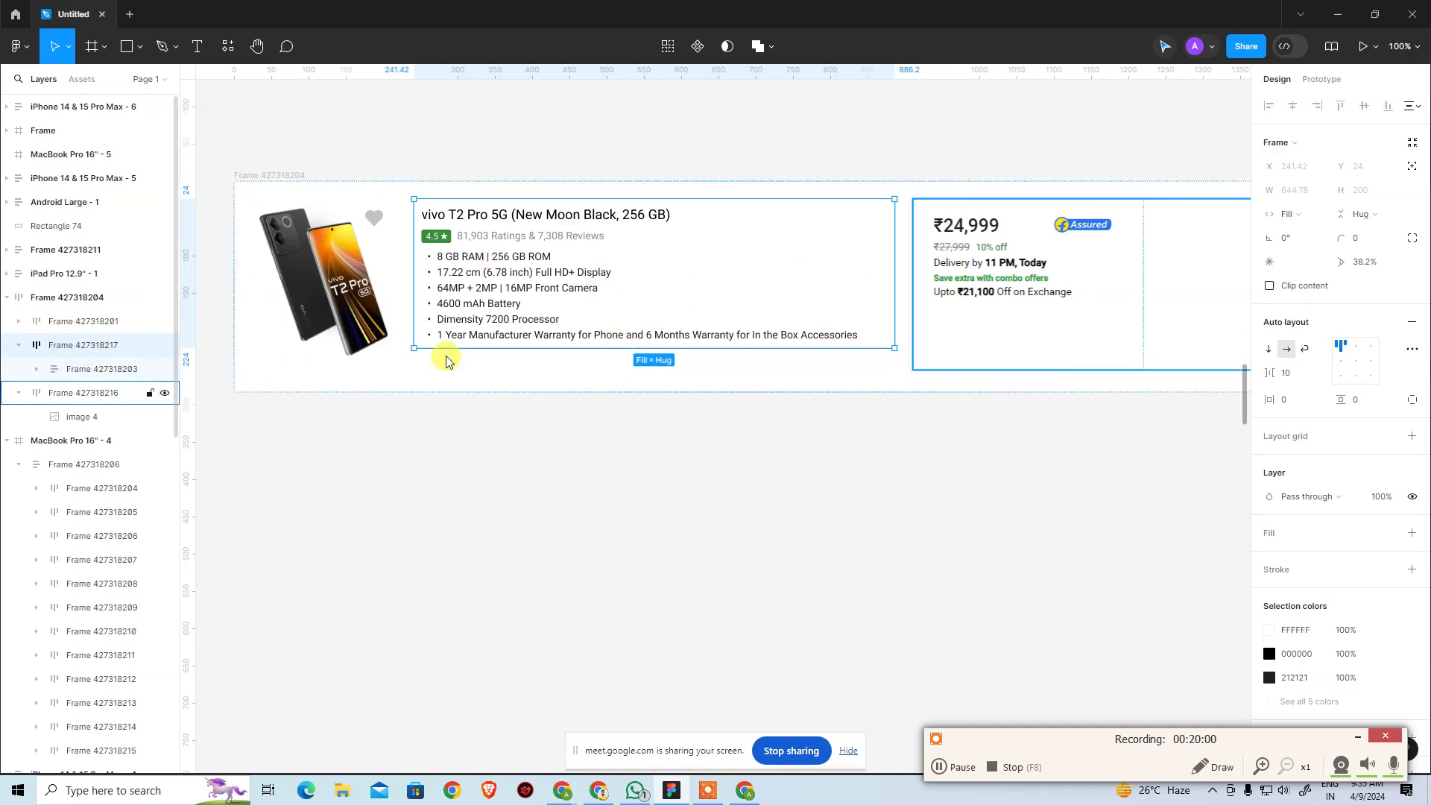
Inspect the layers nested inside the inner phone details frame, then collapse the product card's layer tree
{"action": "left_click", "coordinate": [102, 377]}
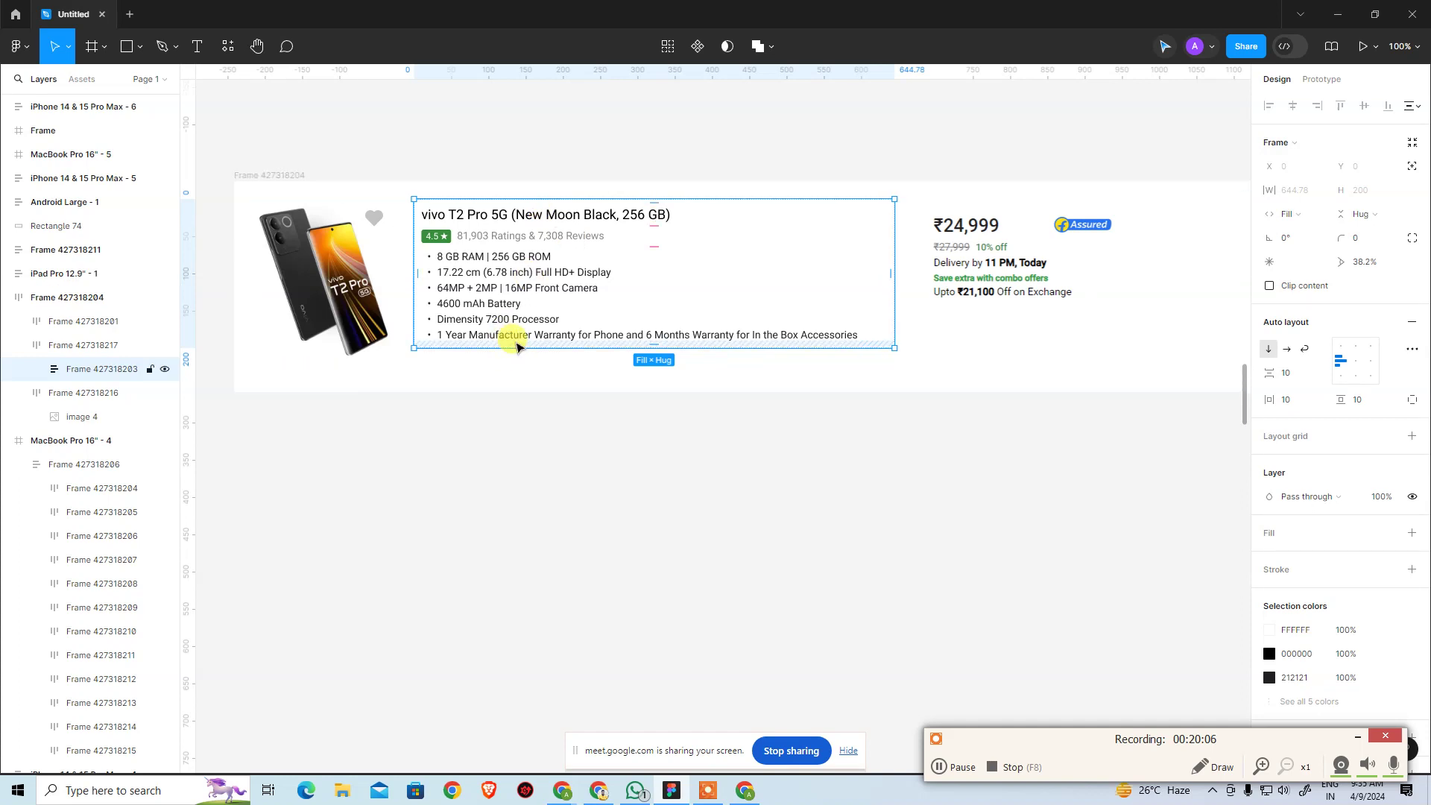
{"action": "left_click", "coordinate": [36, 370]}
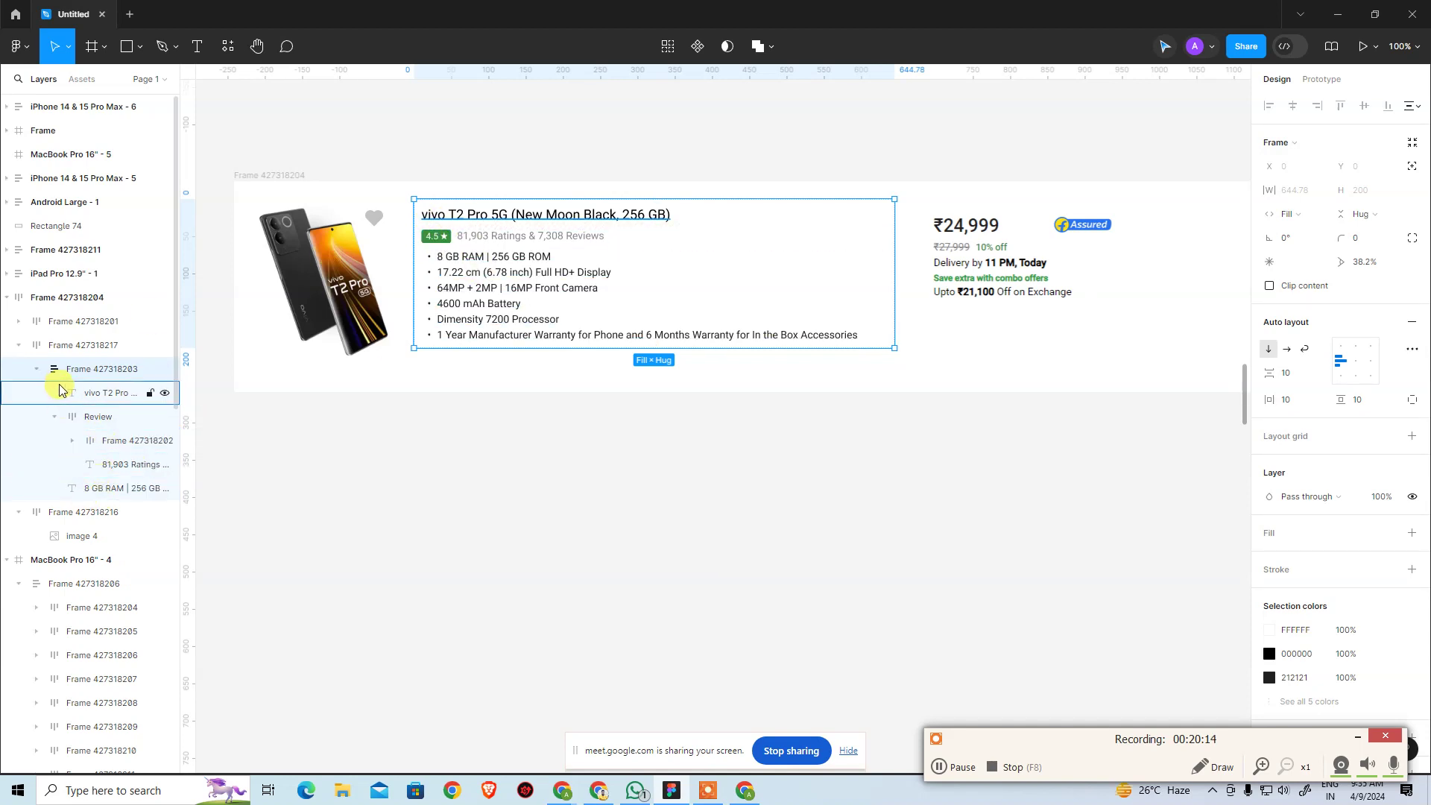
{"action": "left_click", "coordinate": [37, 371]}
{"action": "left_click", "coordinate": [18, 345]}
{"action": "left_click", "coordinate": [7, 305]}
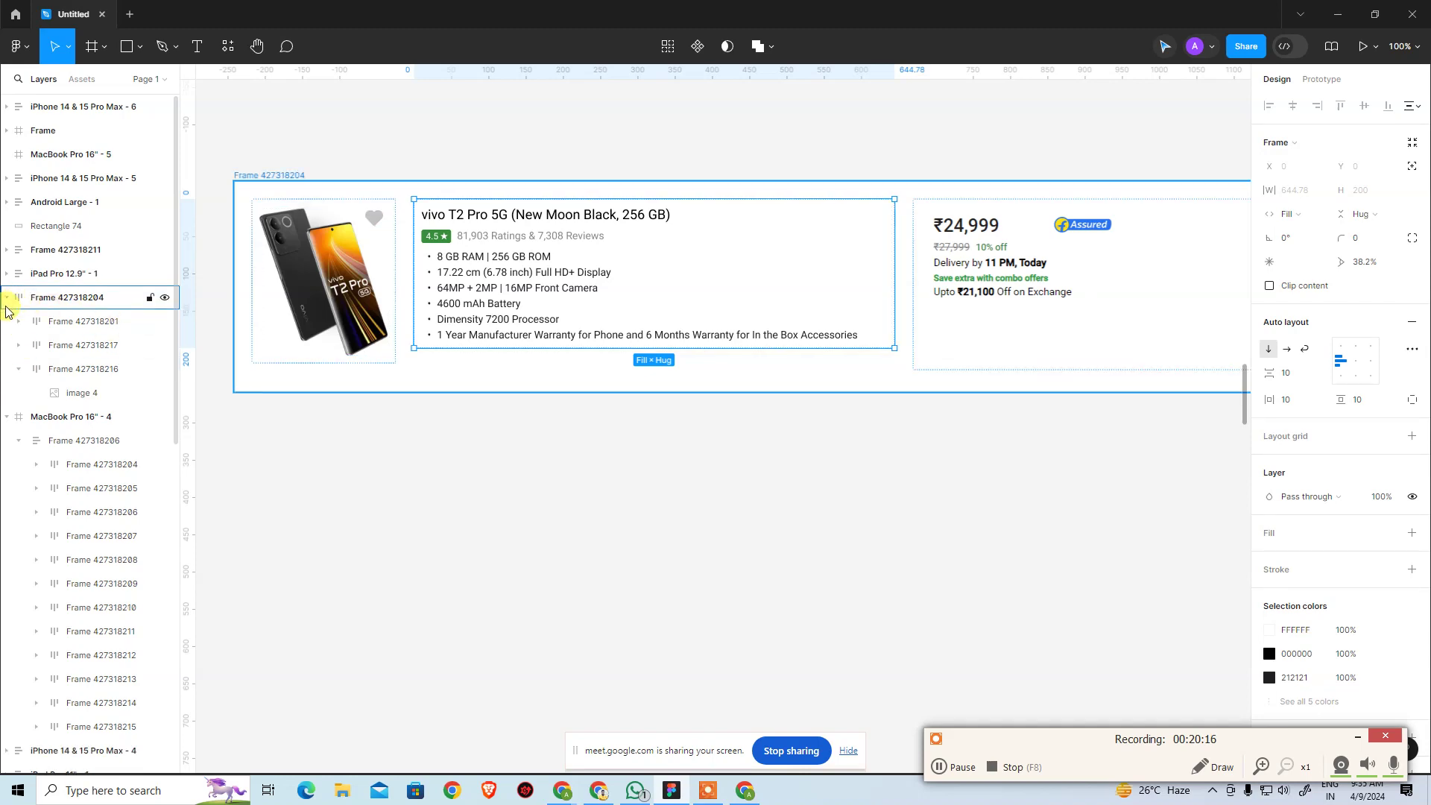
{"action": "left_click", "coordinate": [500, 468]}
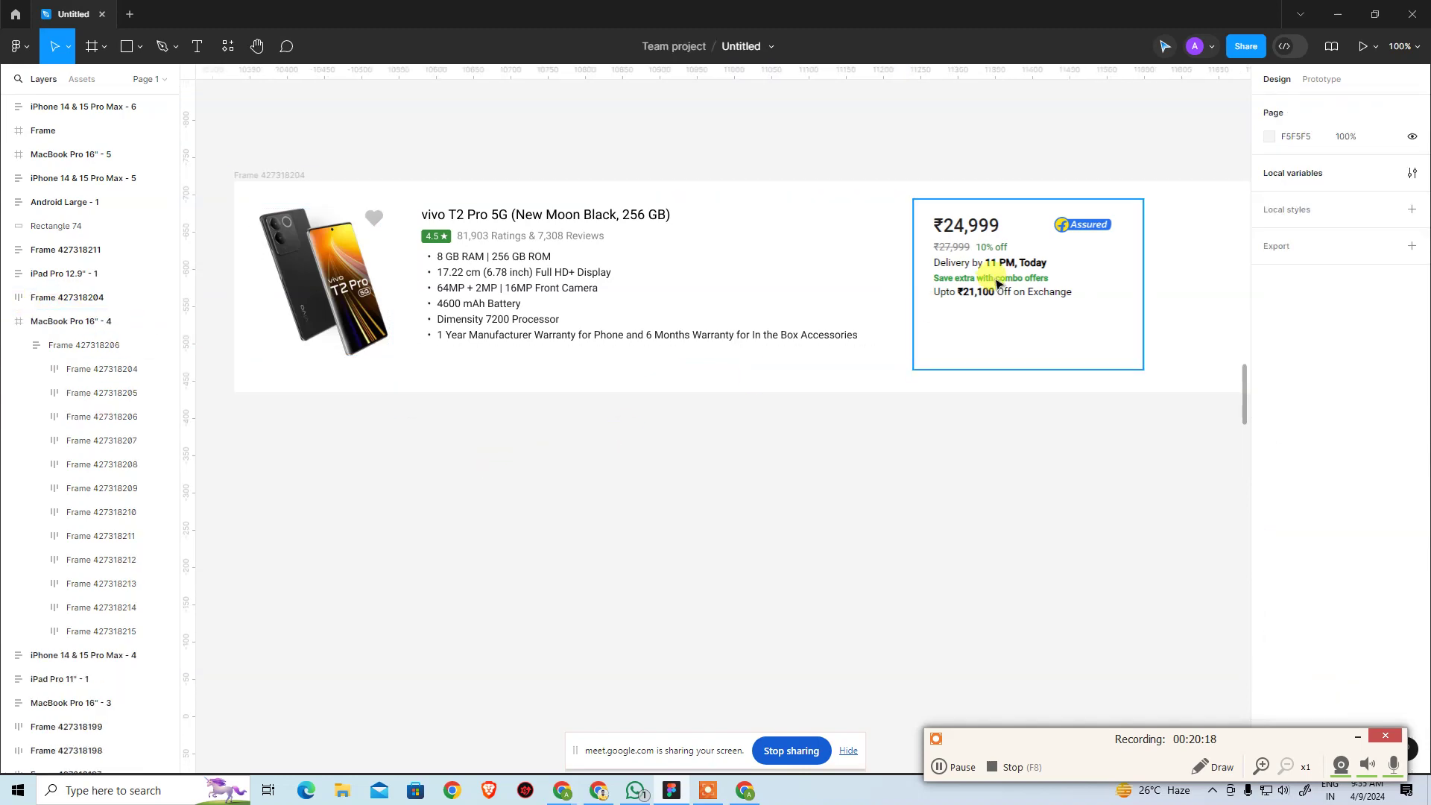
Switch to the Flipkart results in Chrome to examine the phone details block's width, and return to the Figma card
{"action": "key", "text": "ctrl+minus"}
{"action": "key", "text": "alt+Tab"}
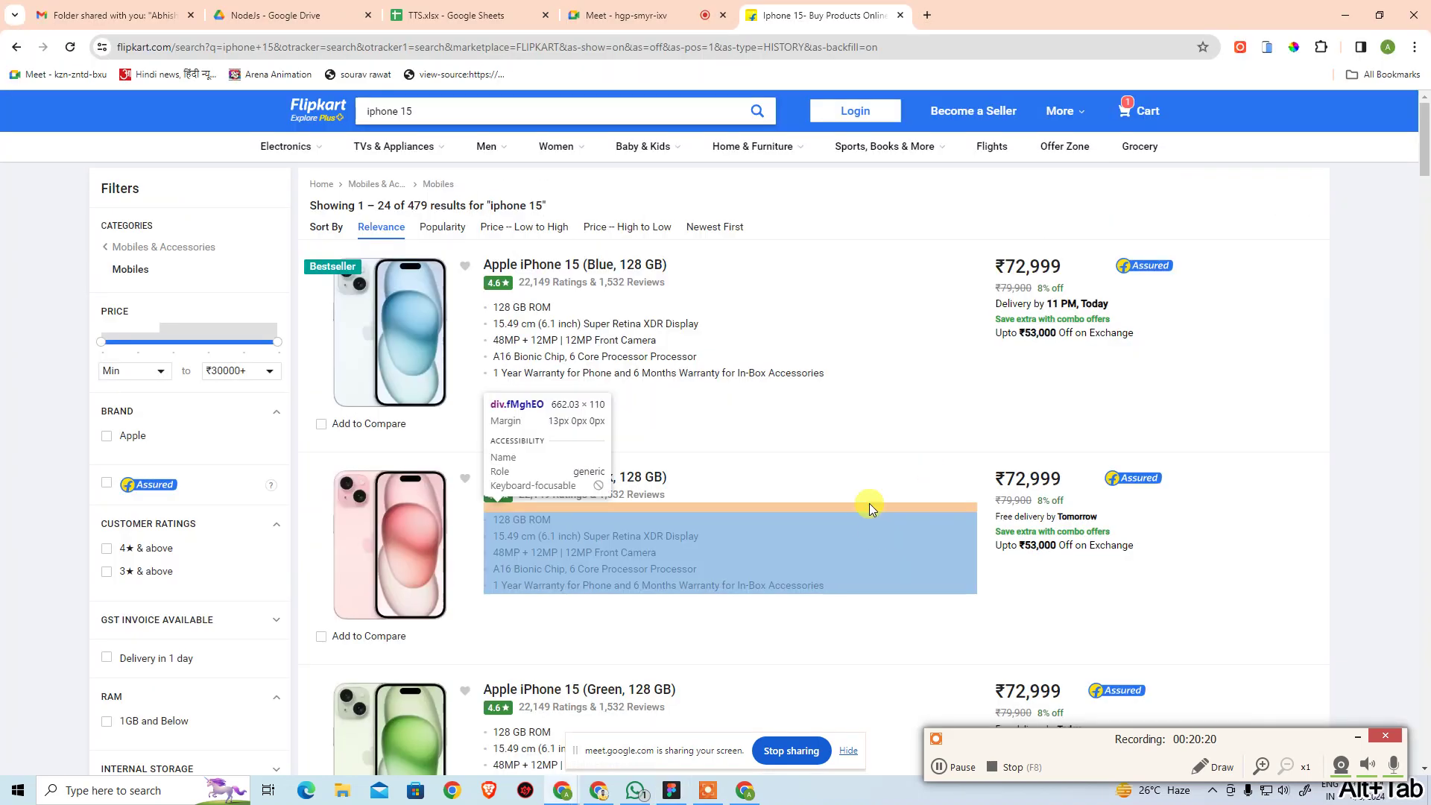
{"action": "key", "text": "alt+Tab"}
{"action": "left_click", "coordinate": [576, 301]}
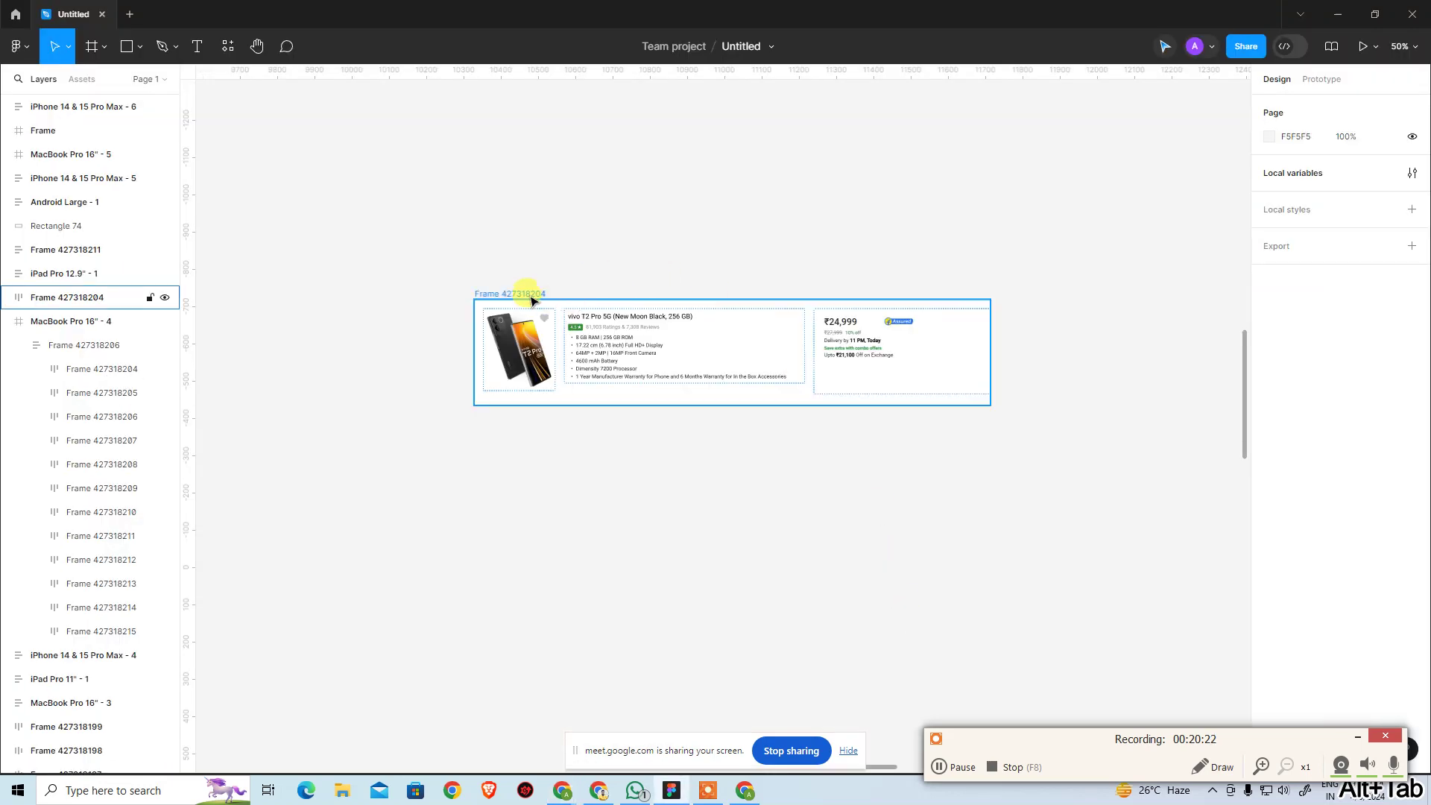
{"action": "key", "text": "alt+Tab"}
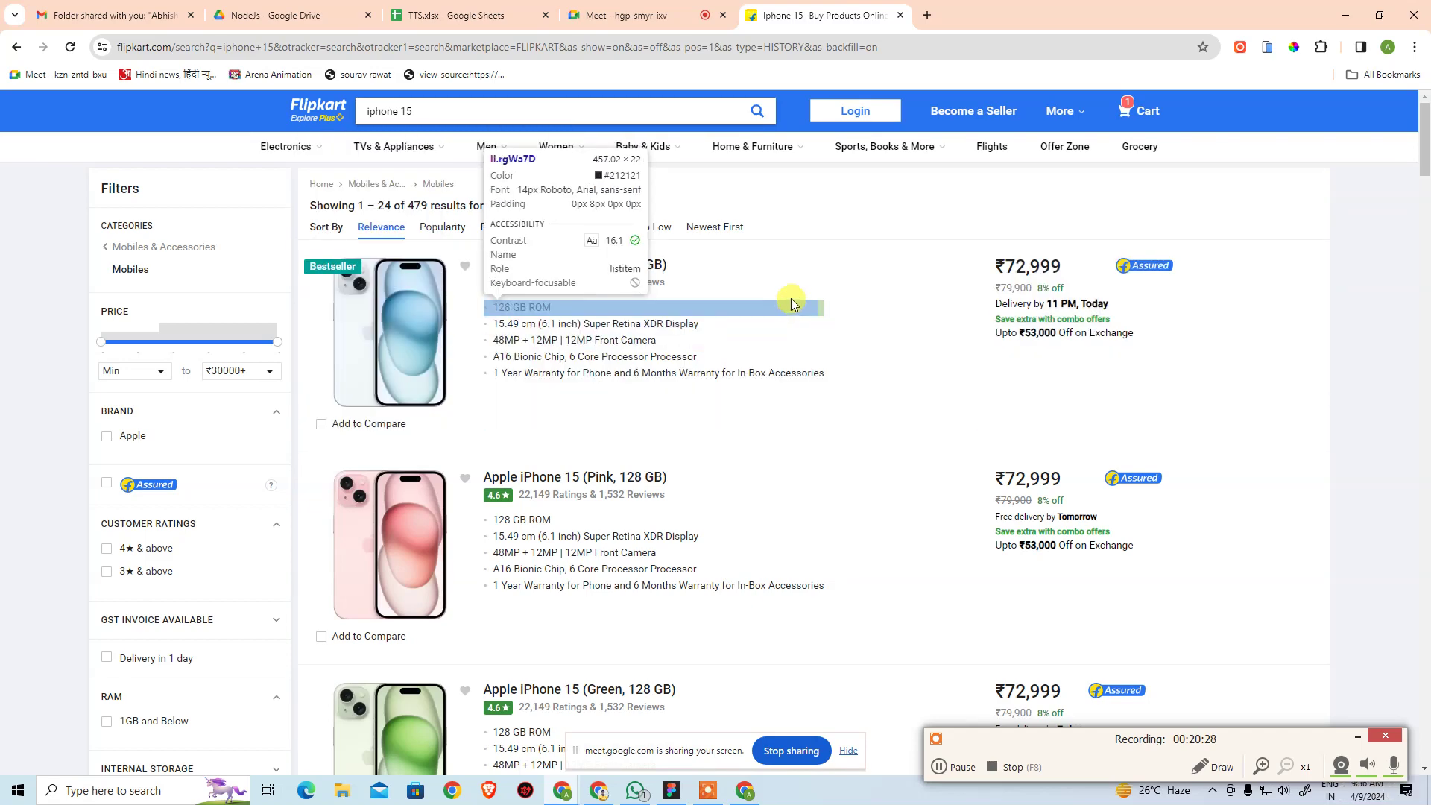
{"action": "key", "text": "alt+Tab"}
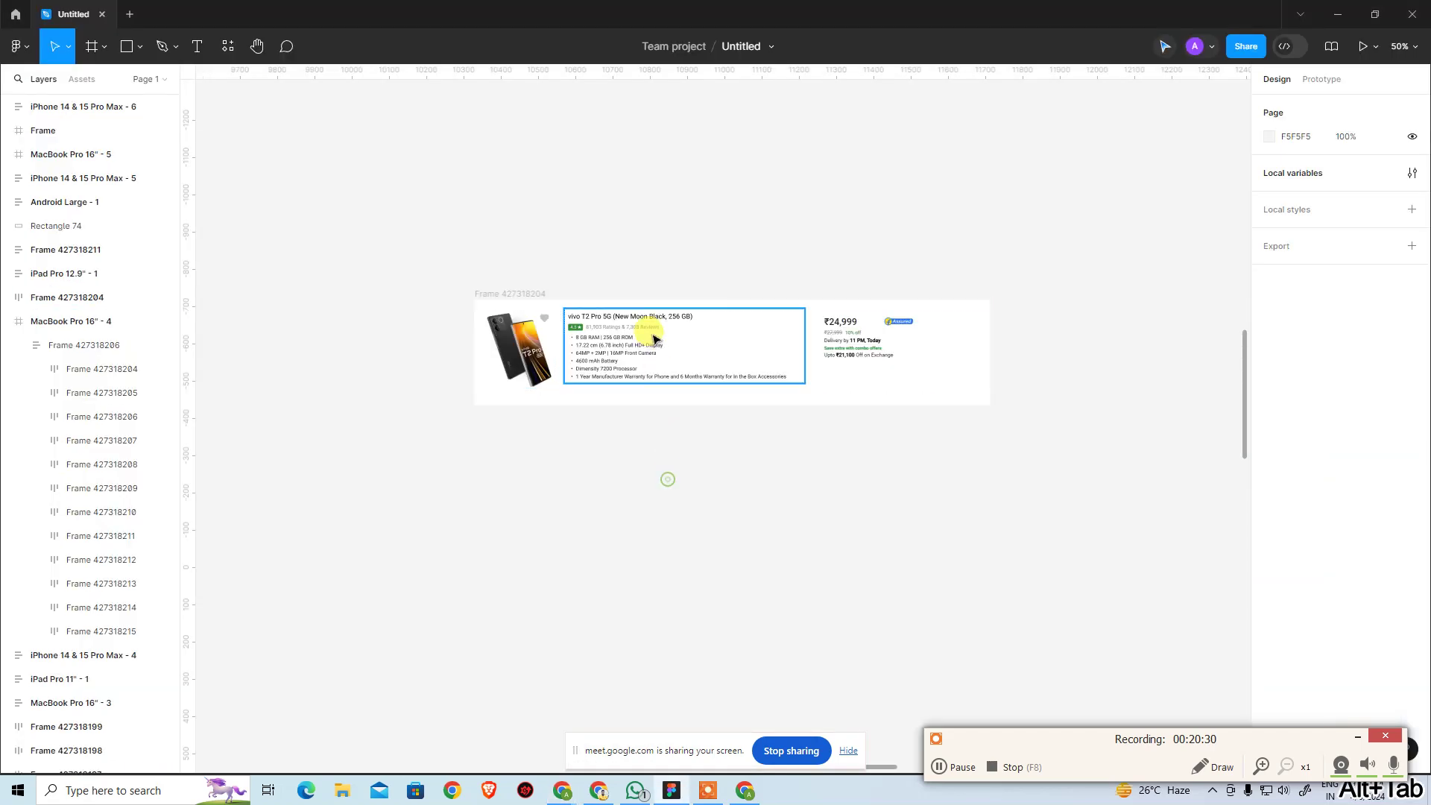
Add a max width of 662 to the phone details wrapper frame and review the applied limit
{"action": "left_click", "coordinate": [655, 337]}
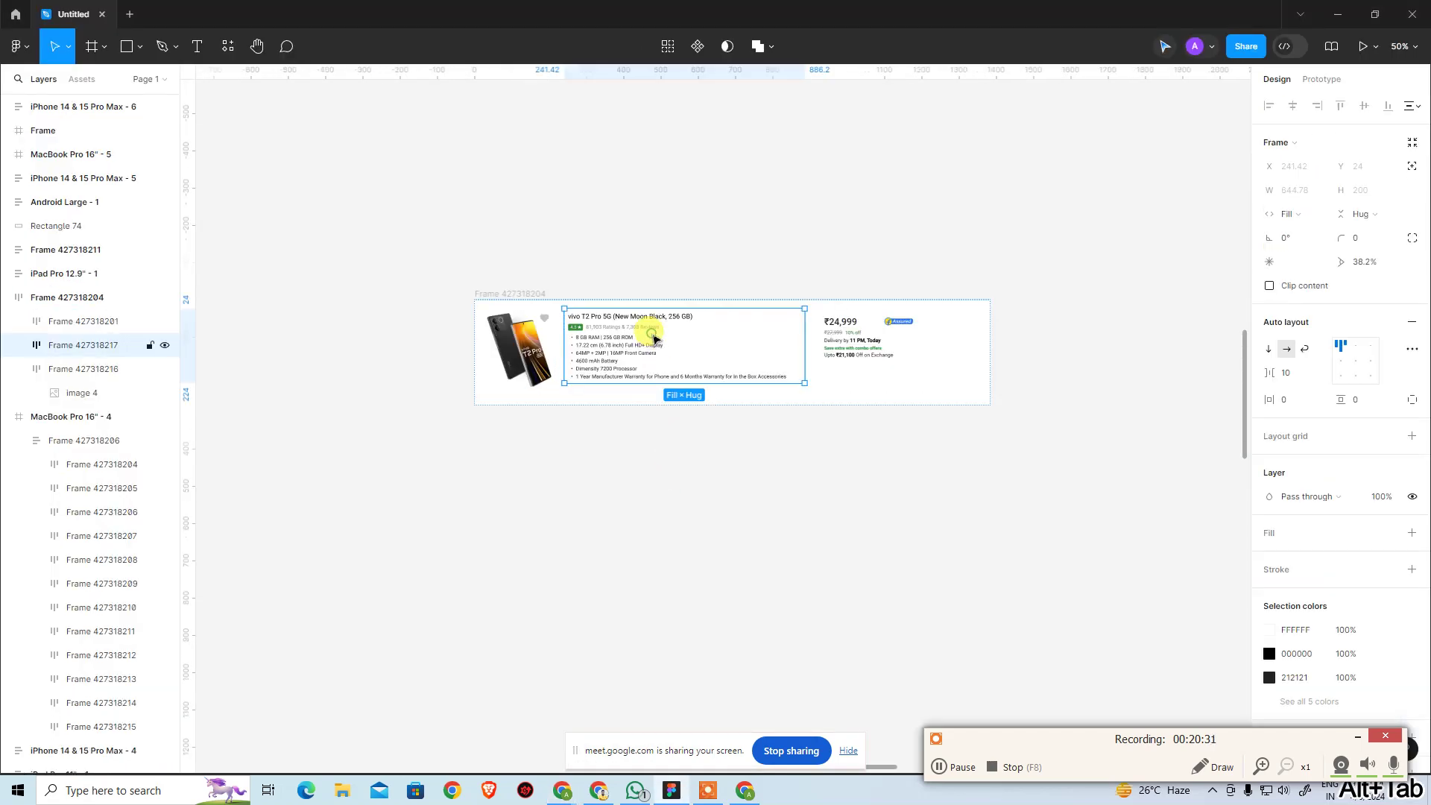
{"action": "left_click", "coordinate": [1321, 192]}
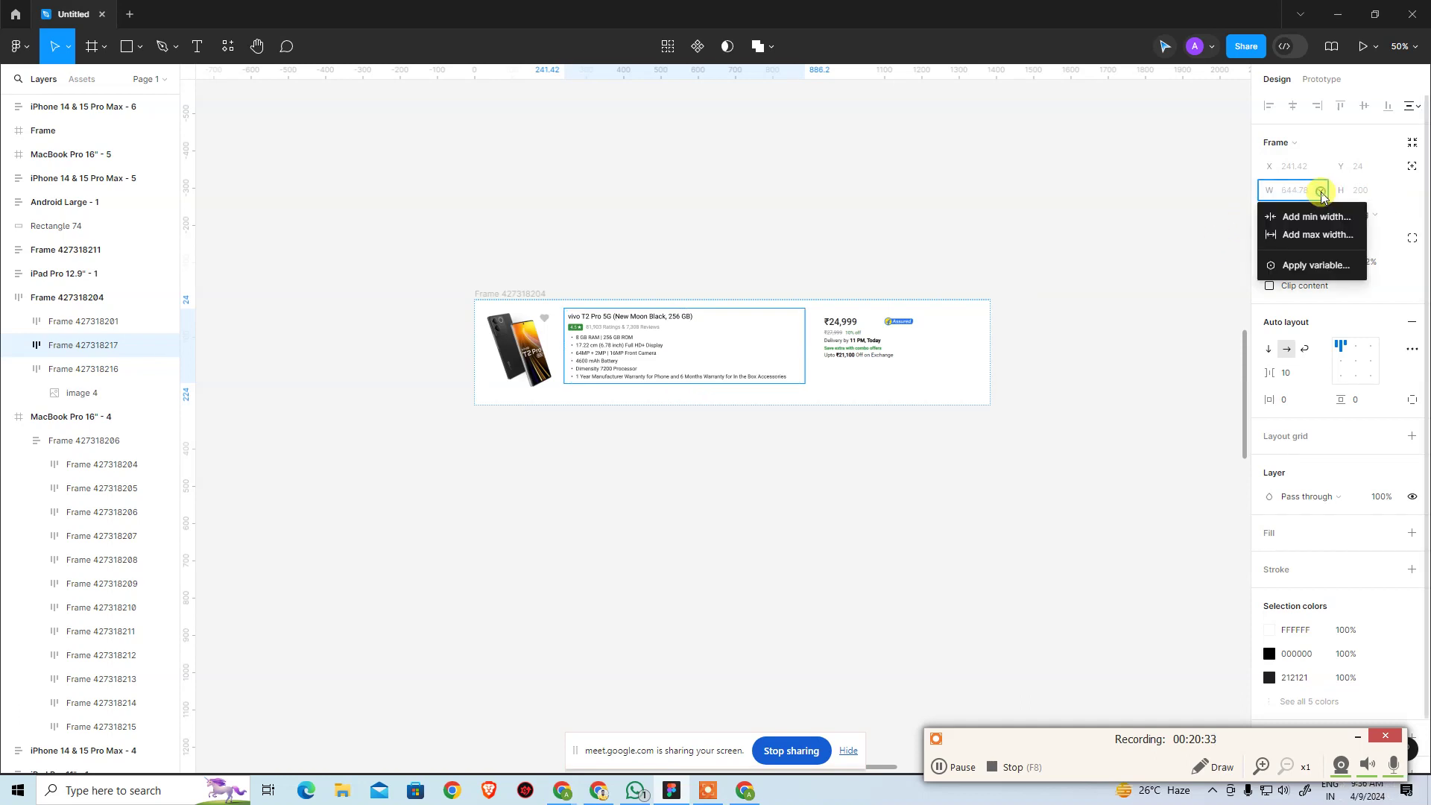
{"action": "left_click", "coordinate": [1324, 236]}
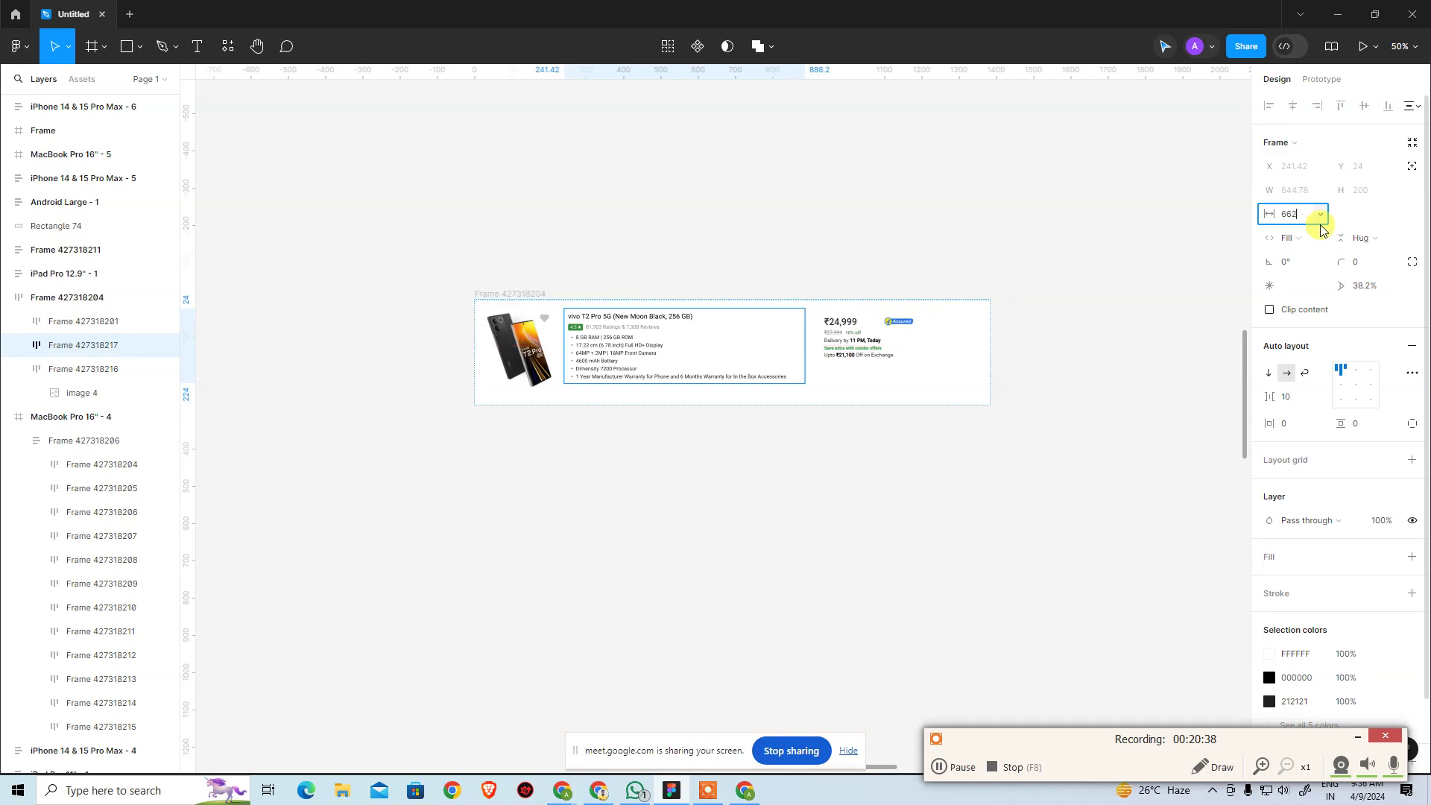
{"action": "left_click", "coordinate": [842, 212]}
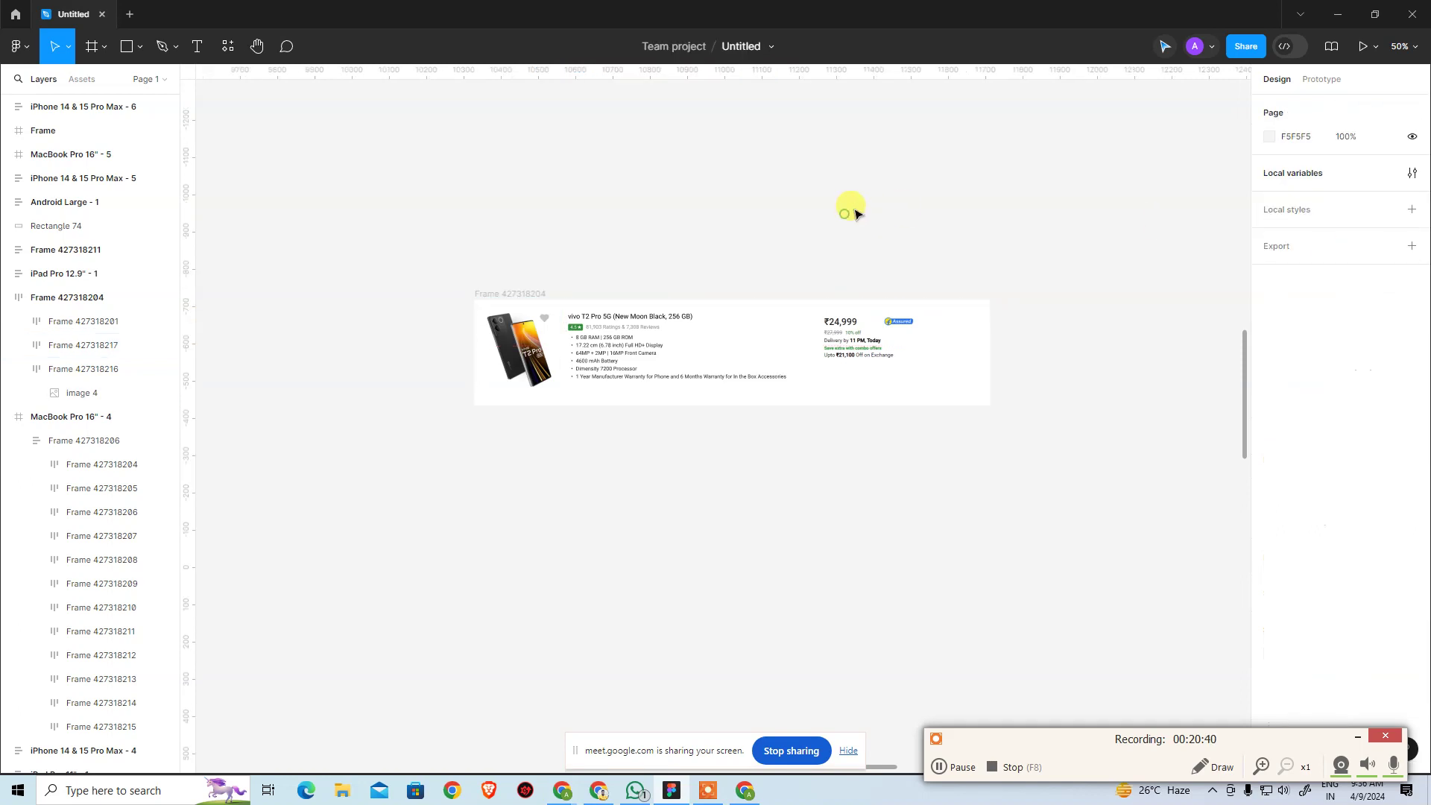
{"action": "left_click", "coordinate": [762, 340]}
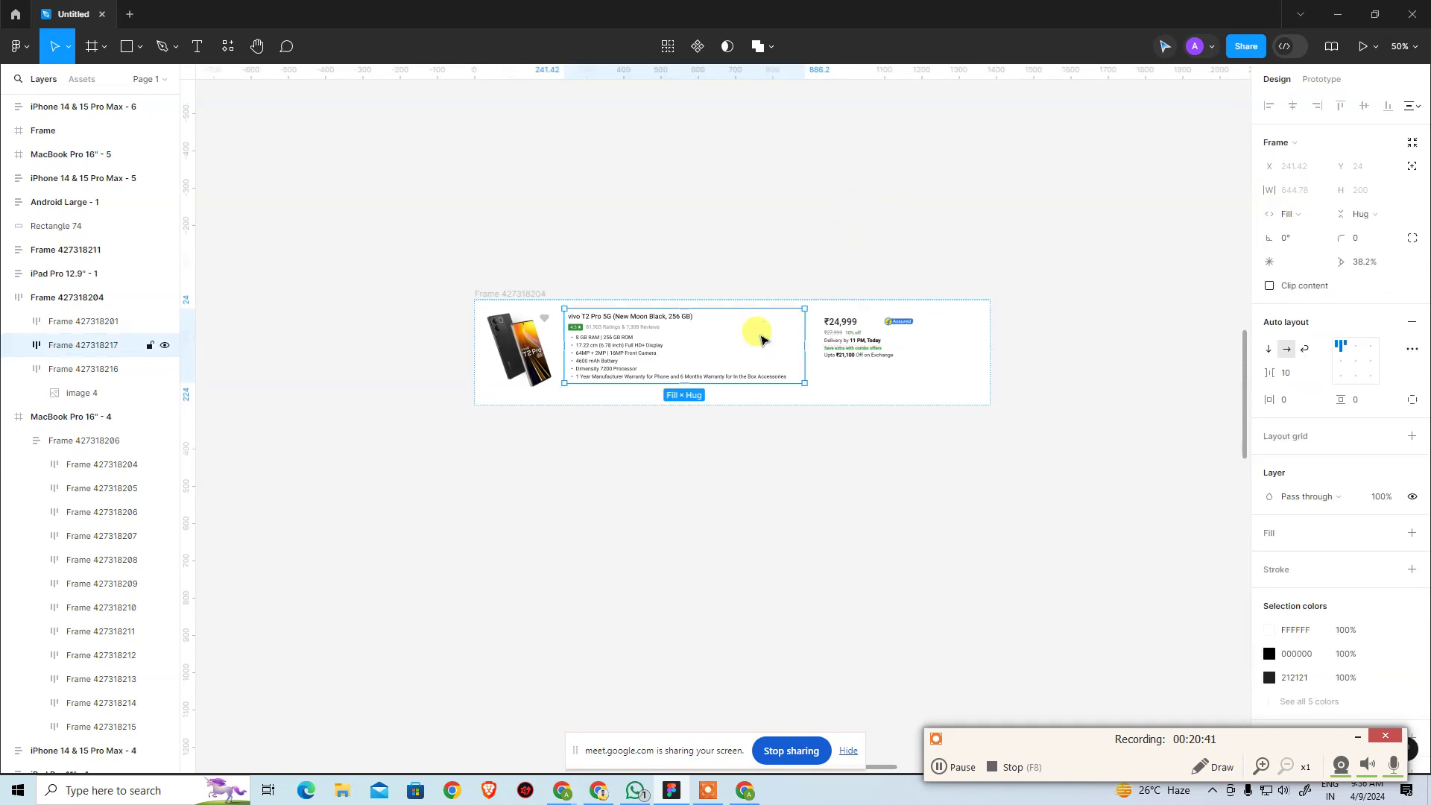
{"action": "left_click", "coordinate": [1294, 221]}
{"action": "left_click", "coordinate": [1294, 221]}
{"action": "left_click", "coordinate": [1320, 190]}
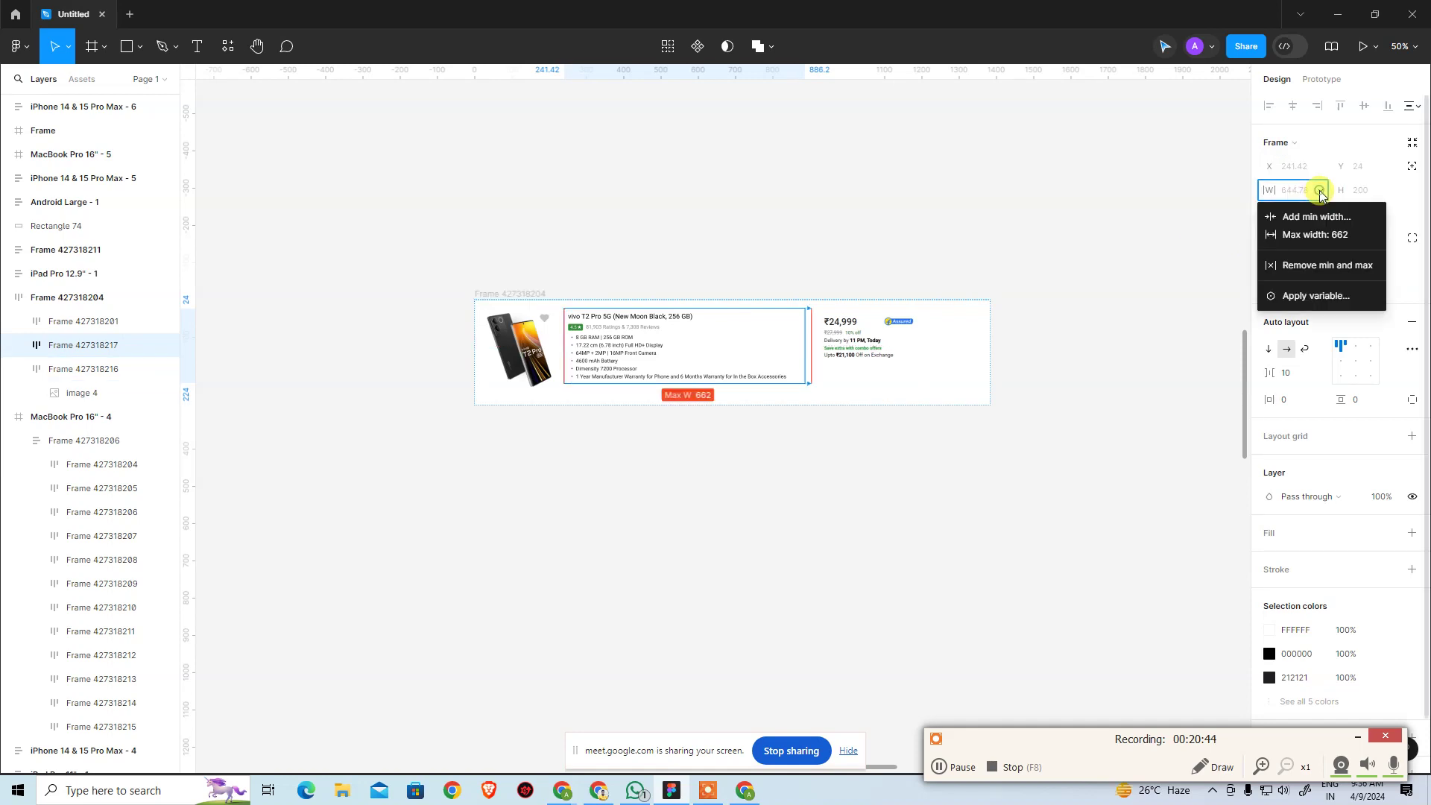
{"action": "left_click", "coordinate": [1321, 235]}
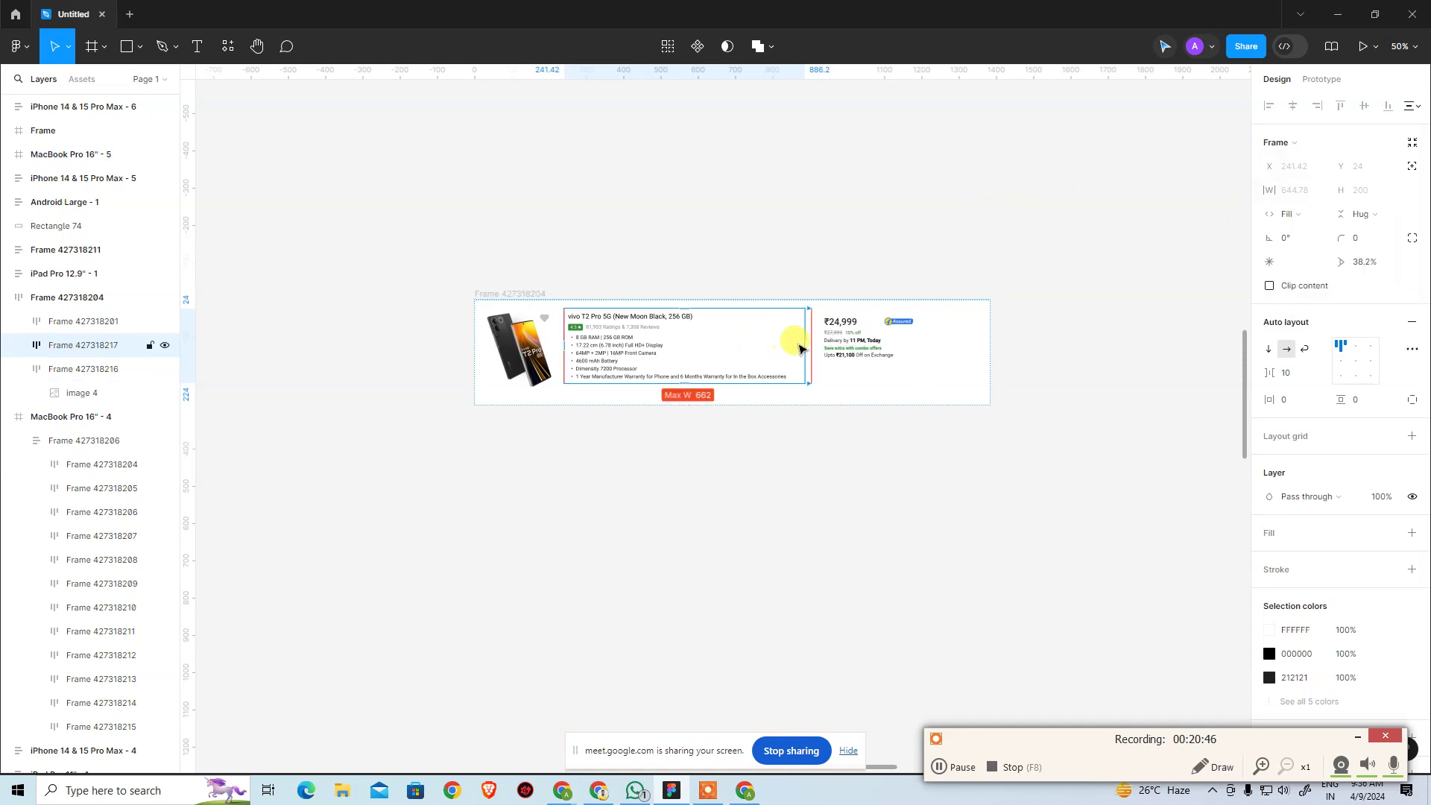
Try widening the phone details wrapper to its 662 limit, and test stretching the product card frame wider
{"action": "left_click_drag", "start_coordinate": [803, 342], "coordinate": [817, 342]}
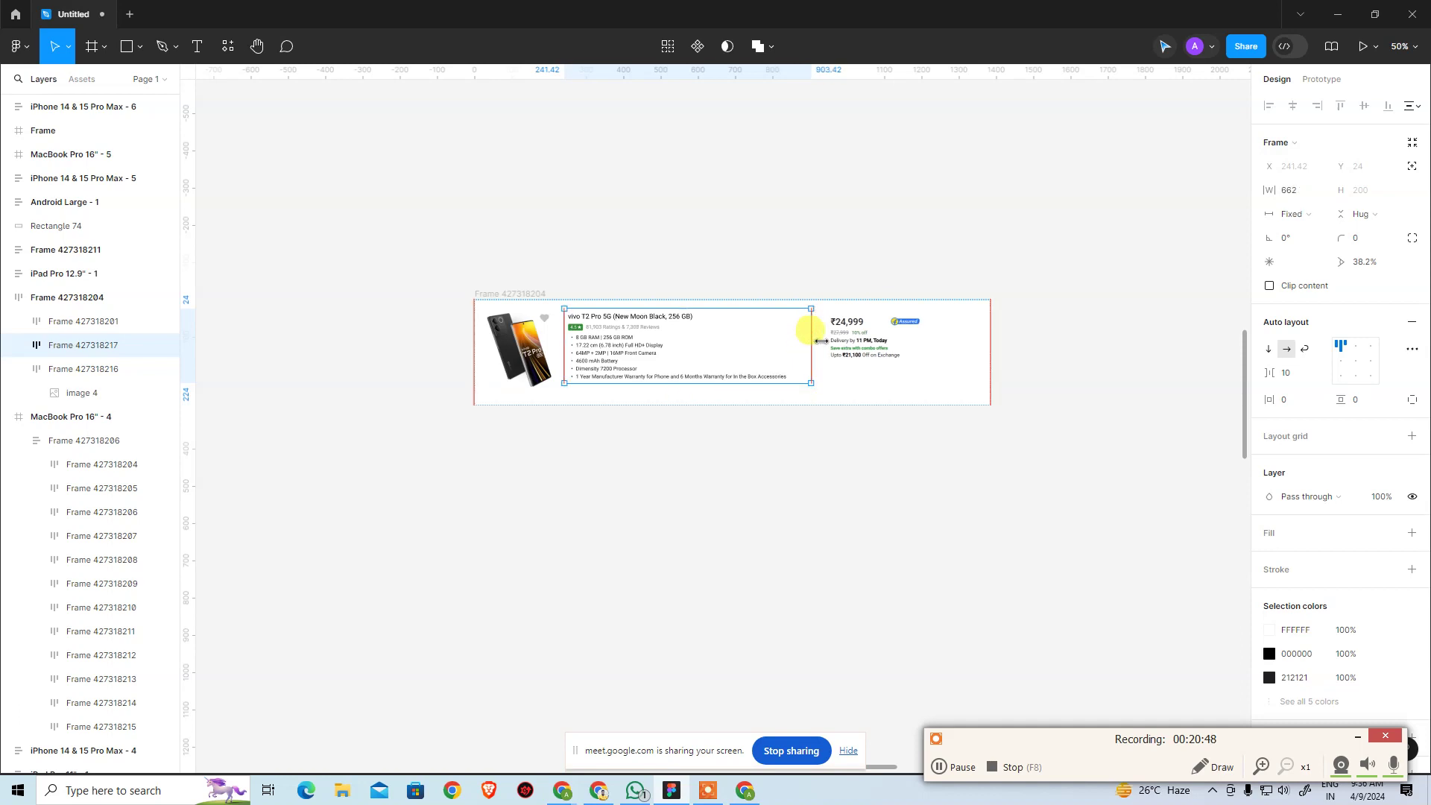
{"action": "left_click", "coordinate": [864, 481]}
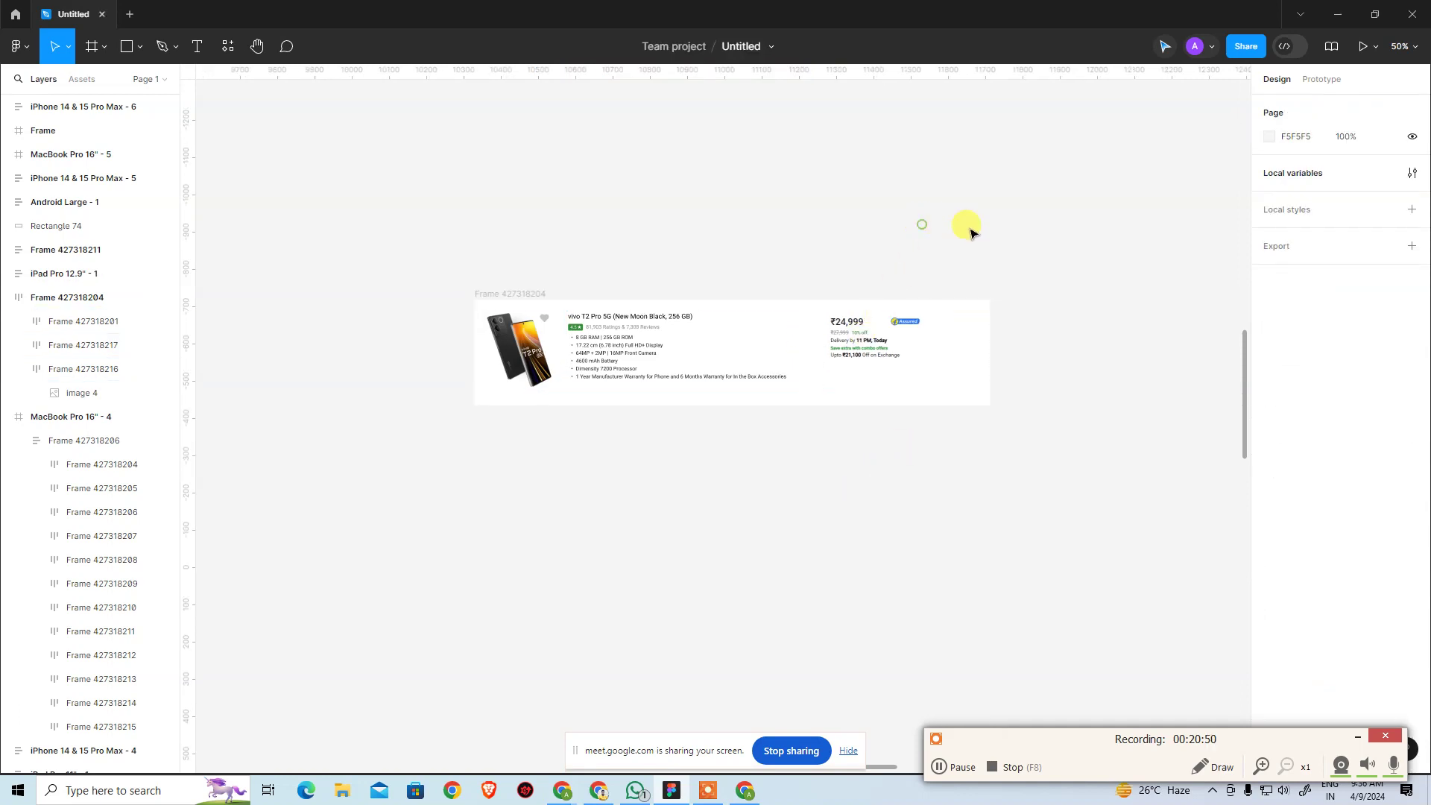
{"action": "left_click", "coordinate": [515, 293]}
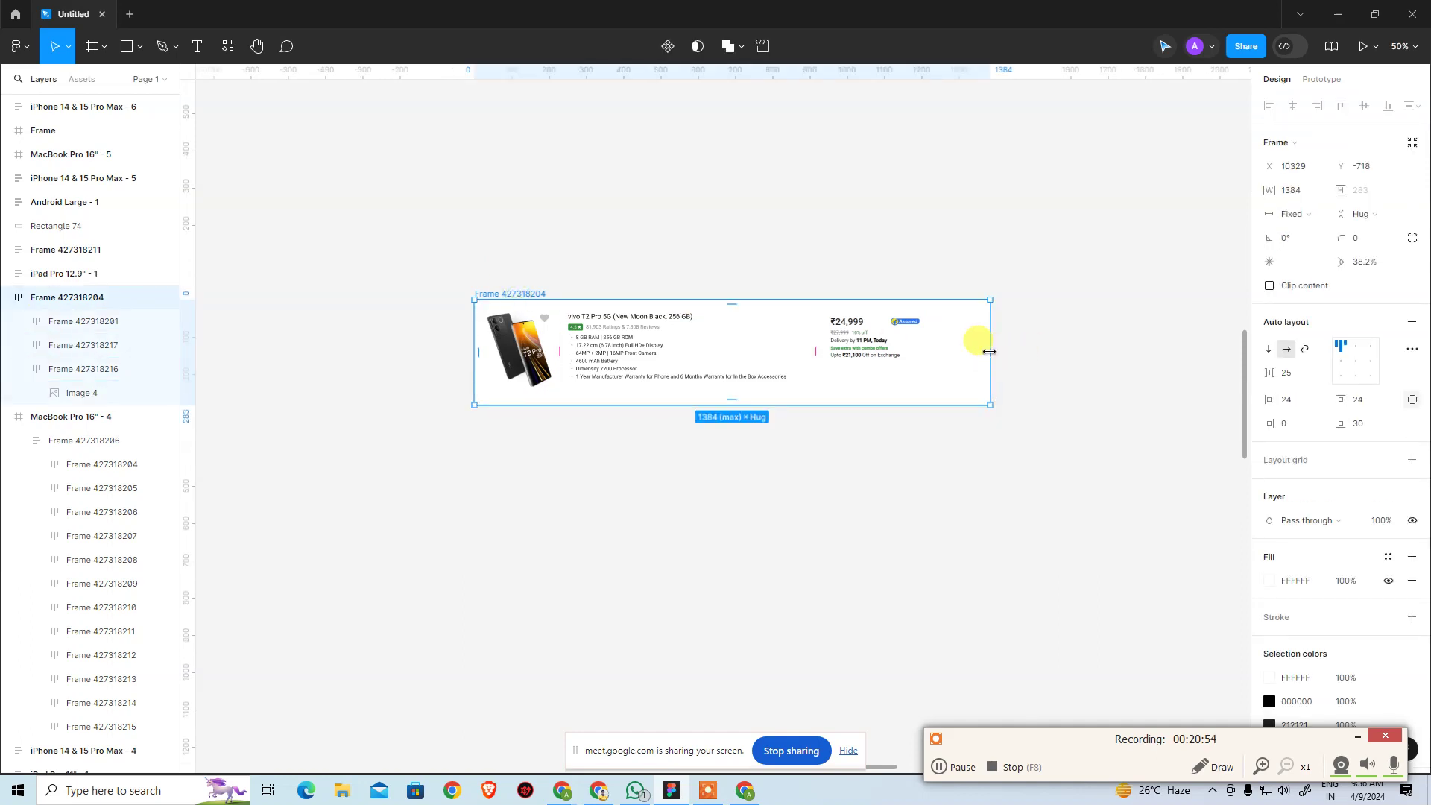
{"action": "left_click_drag", "start_coordinate": [990, 352], "coordinate": [1055, 386]}
{"action": "left_click", "coordinate": [897, 361]}
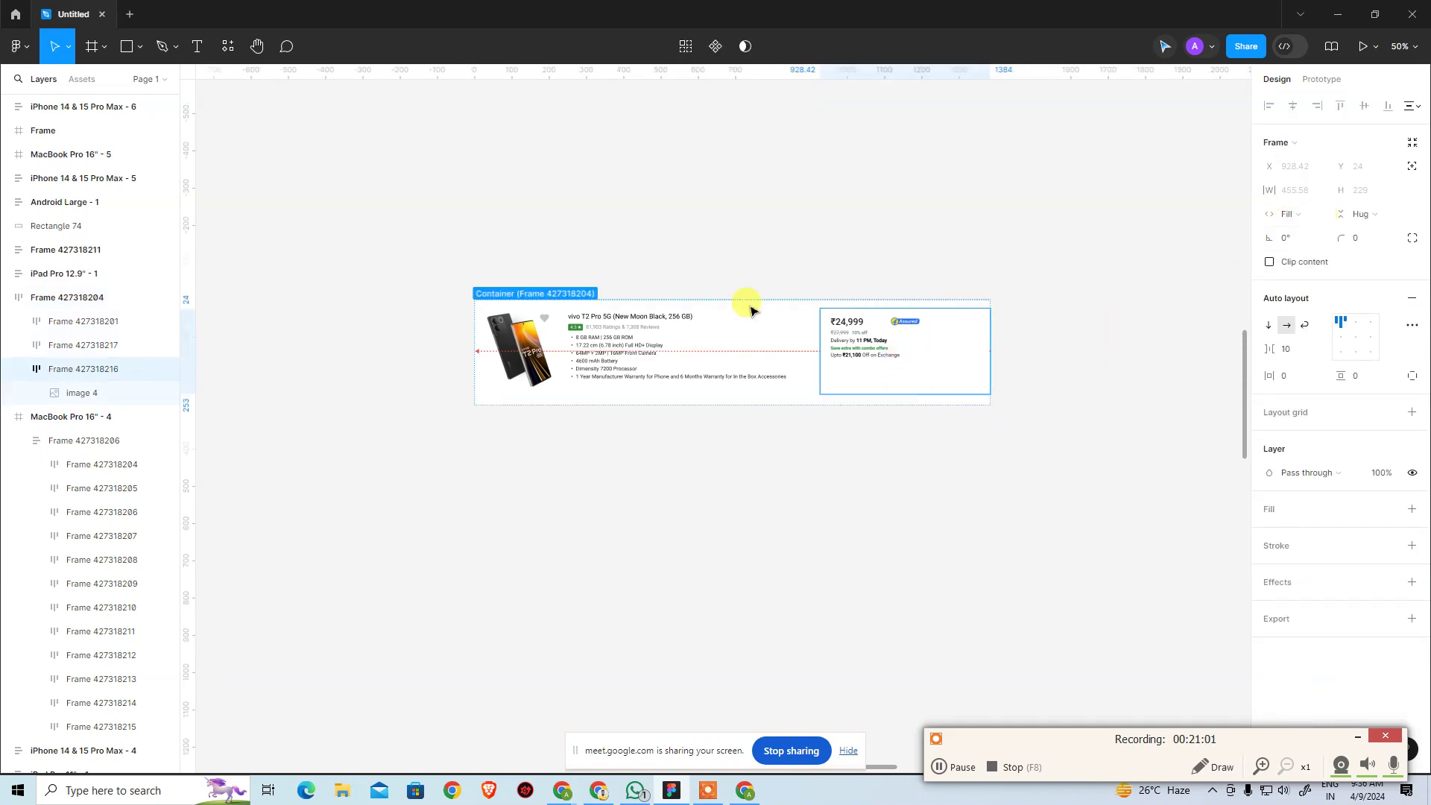
Restore the phone details wrapper frame's horizontal resizing to Fill container and recheck its sizing
{"action": "left_click", "coordinate": [686, 341]}
{"action": "left_click", "coordinate": [1310, 215]}
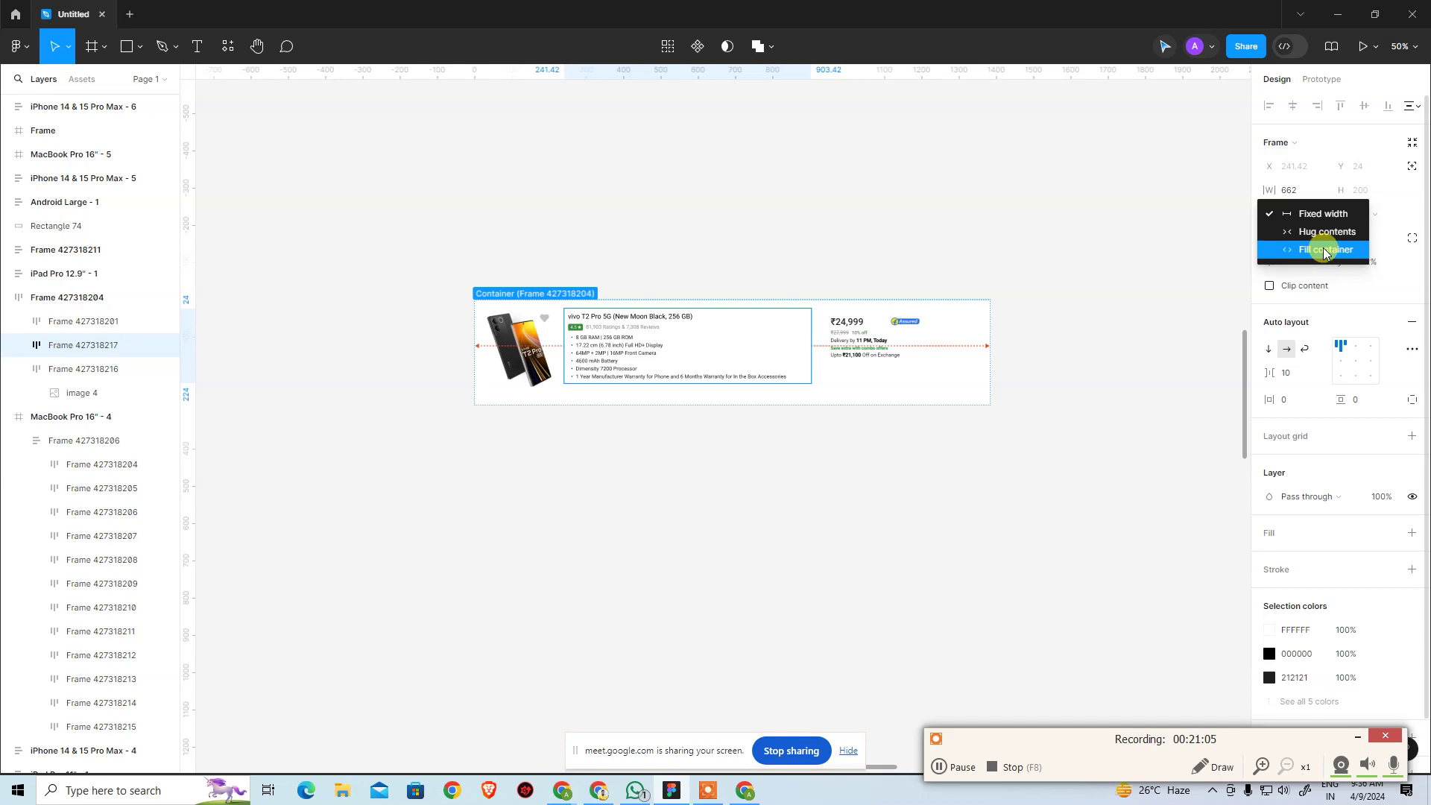
{"action": "left_click", "coordinate": [1323, 250]}
{"action": "left_click", "coordinate": [1000, 246]}
{"action": "left_click", "coordinate": [730, 360]}
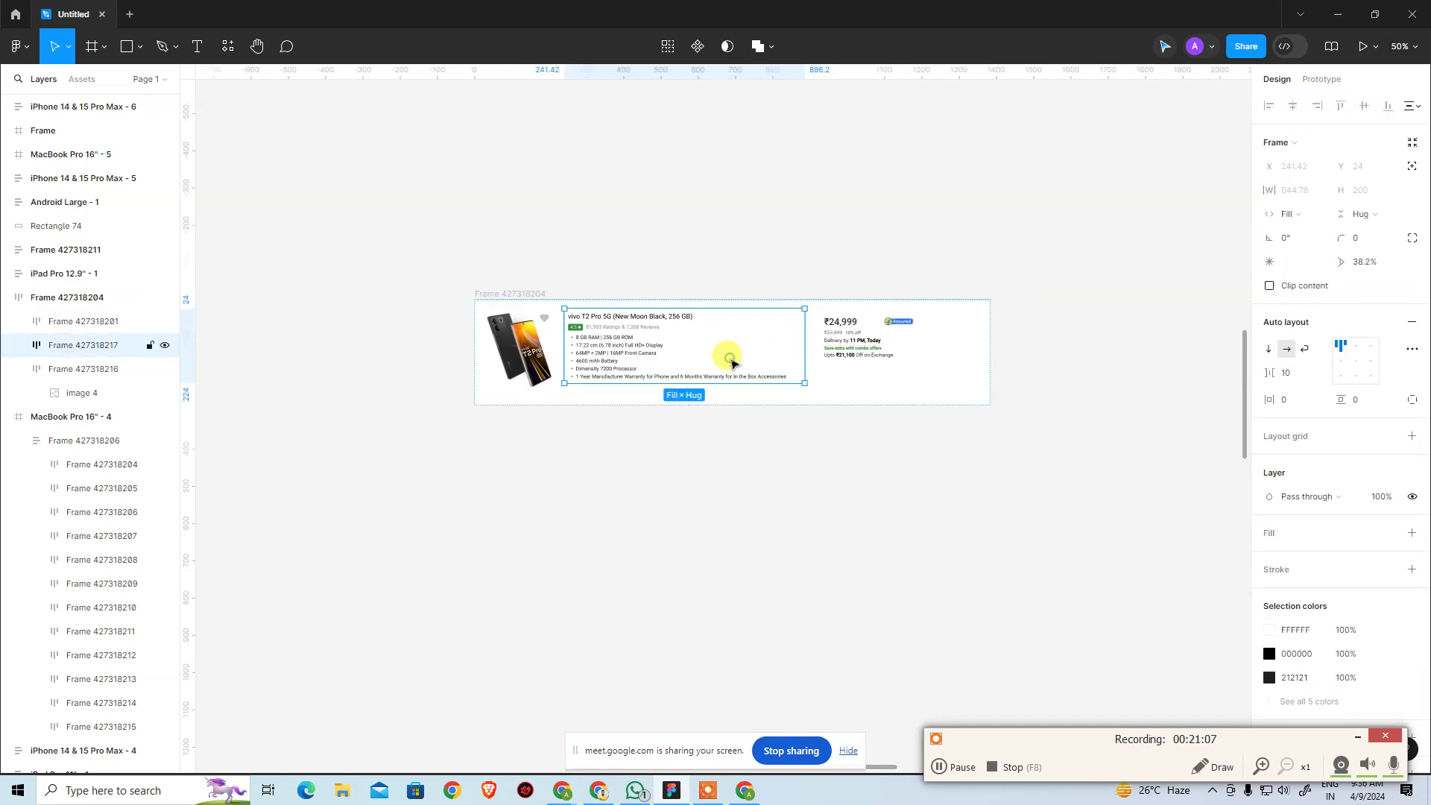
Test the product card frame's resizing by narrowing it to its 682 minimum and widening it to its 1384 maximum
{"action": "left_click", "coordinate": [1123, 341]}
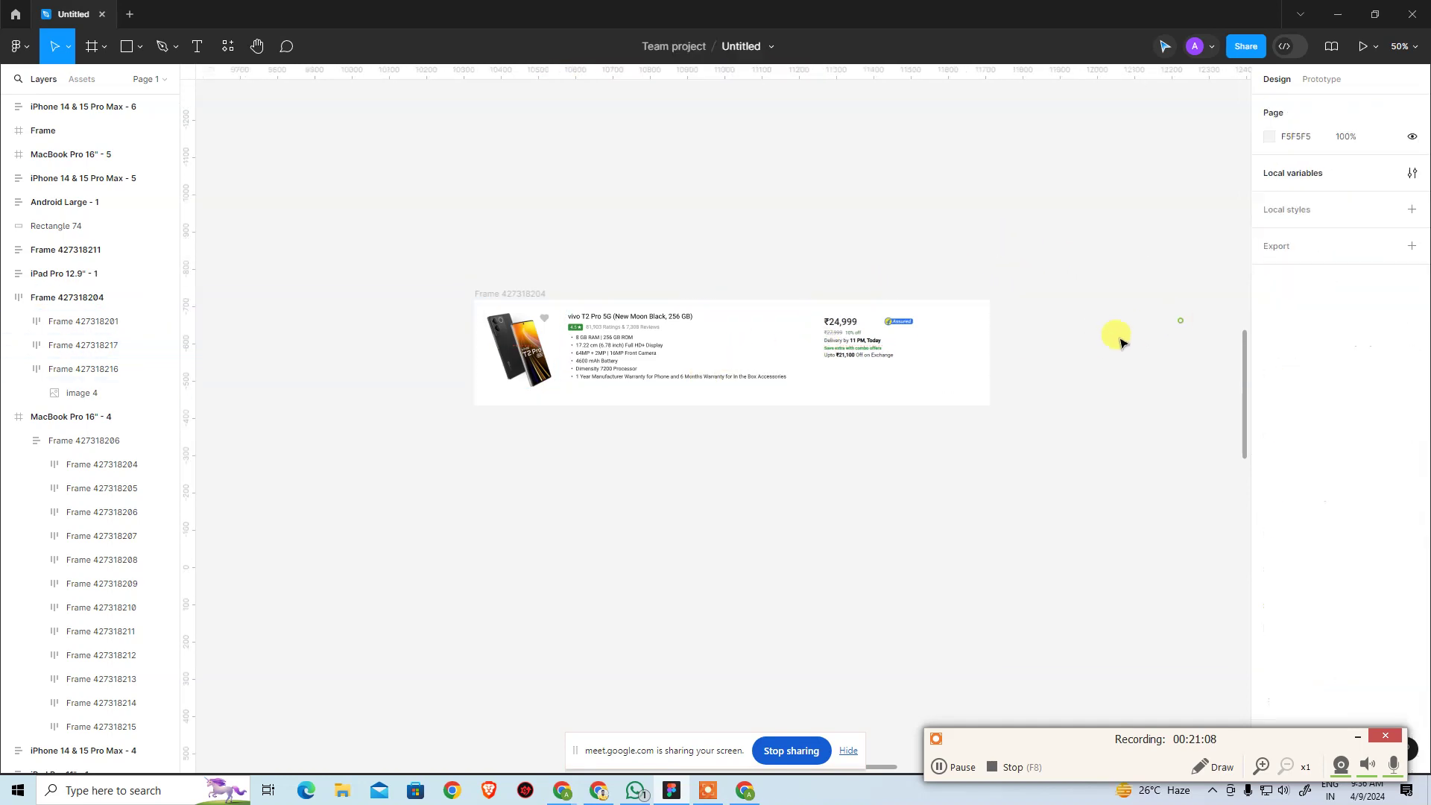
{"action": "left_click", "coordinate": [506, 295]}
{"action": "left_click_drag", "start_coordinate": [993, 338], "coordinate": [725, 340]}
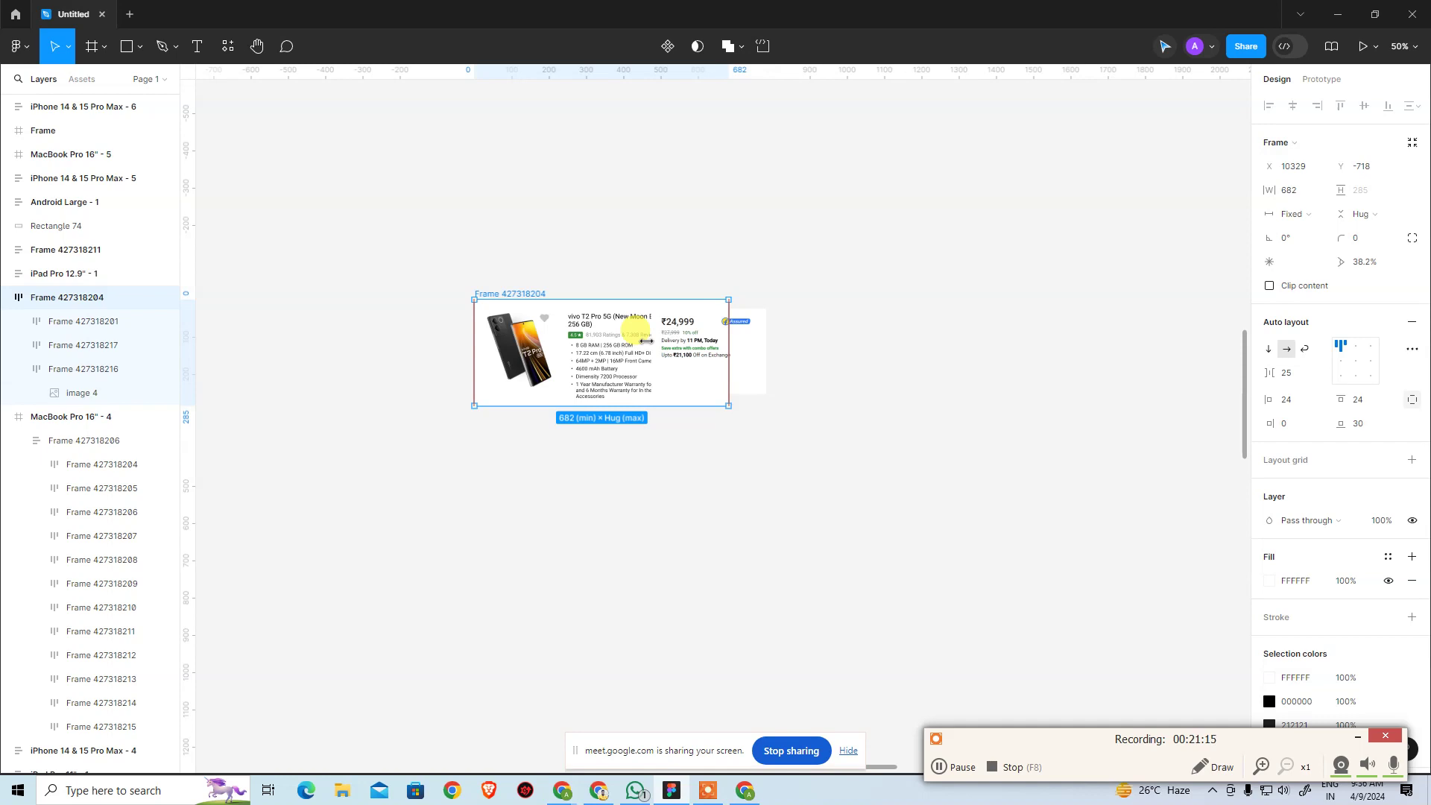
{"action": "left_click_drag", "start_coordinate": [646, 341], "coordinate": [1129, 357]}
{"action": "left_click_drag", "start_coordinate": [971, 413], "coordinate": [971, 492]}
{"action": "left_click", "coordinate": [463, 469]}
Delete the existing product list frame inside the iPad Pro 12.9" - 1 frame
{"action": "scroll", "coordinate": [425, 233], "scroll_direction": "down", "scroll_amount": 2}
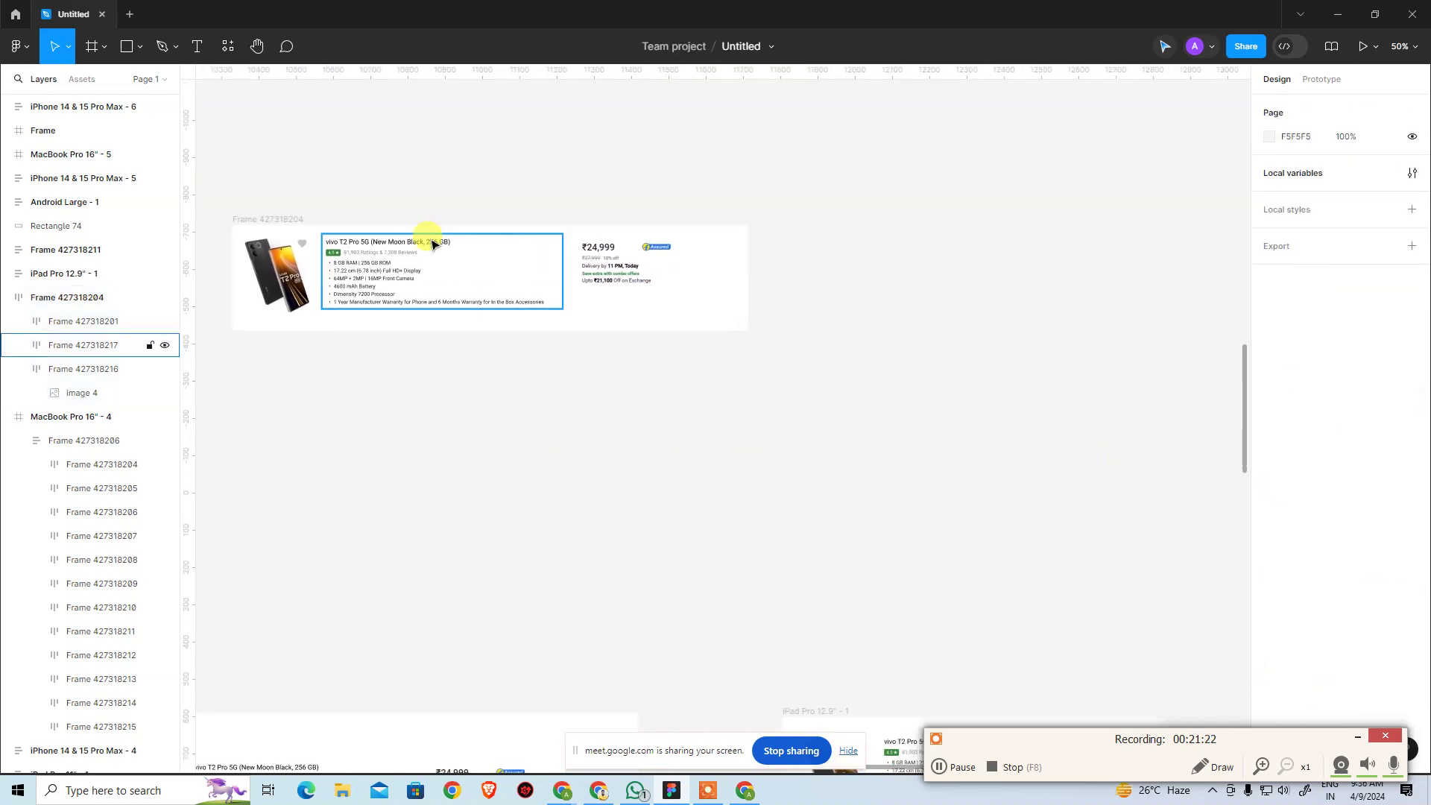
{"action": "key", "text": "ctrl+minus"}
{"action": "key", "text": "ctrl+minus"}
{"action": "scroll", "coordinate": [885, 297], "scroll_direction": "down", "scroll_amount": 5}
{"action": "scroll", "coordinate": [884, 297], "scroll_direction": "right", "scroll_amount": 5}
{"action": "scroll", "coordinate": [808, 383], "scroll_direction": "left", "scroll_amount": 3}
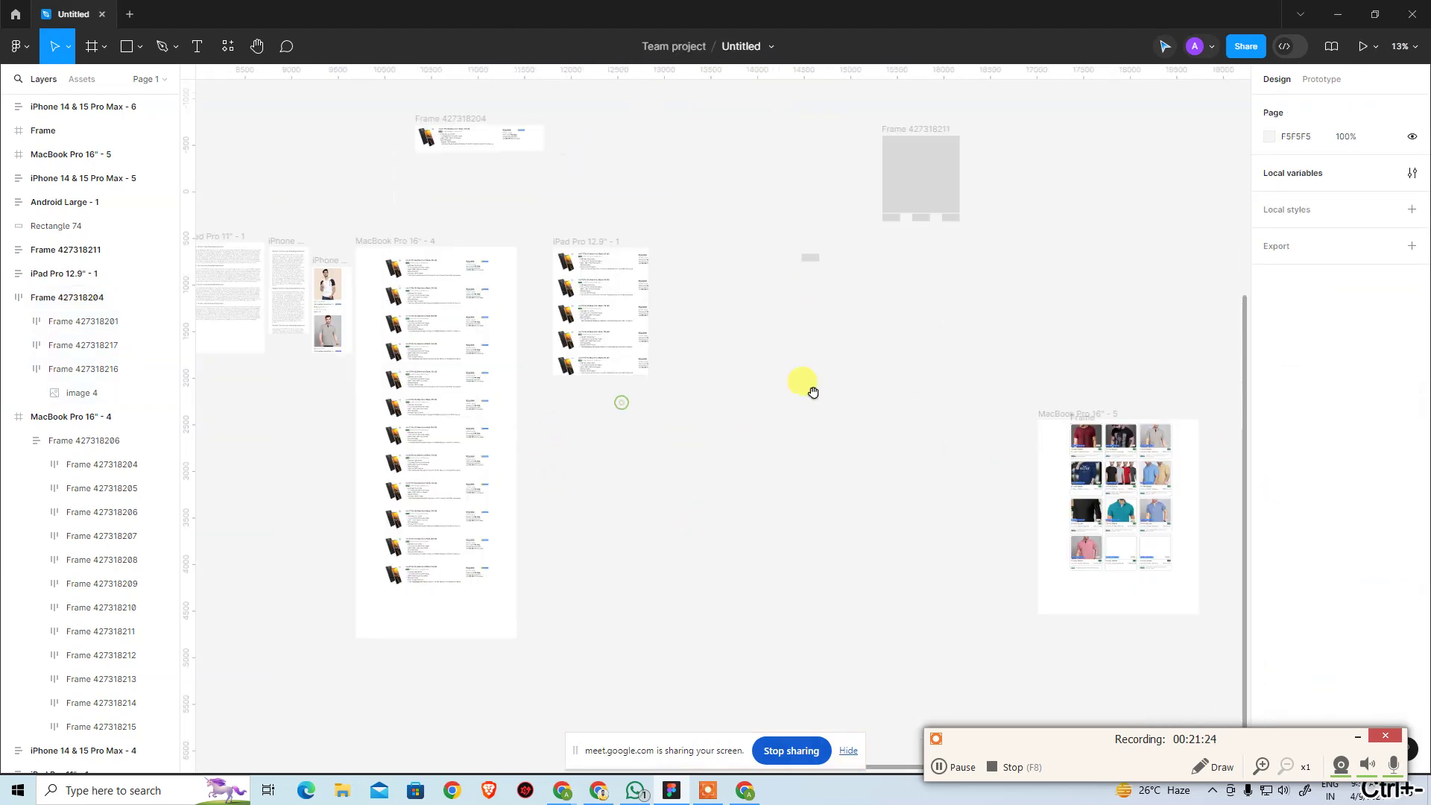
{"action": "left_click", "coordinate": [585, 268]}
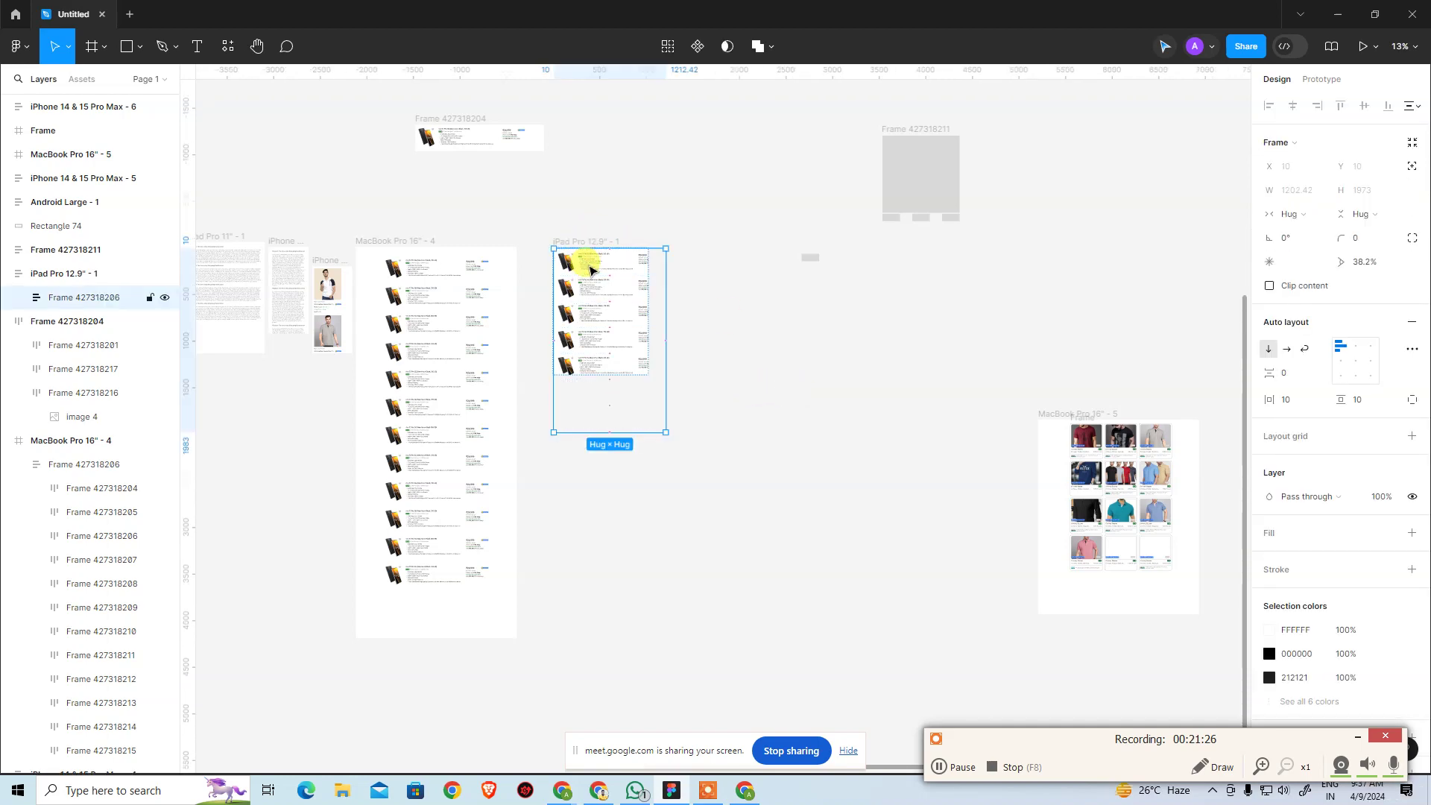
{"action": "key", "text": "ctrl+plus"}
{"action": "scroll", "coordinate": [864, 544], "scroll_direction": "up", "scroll_amount": 2}
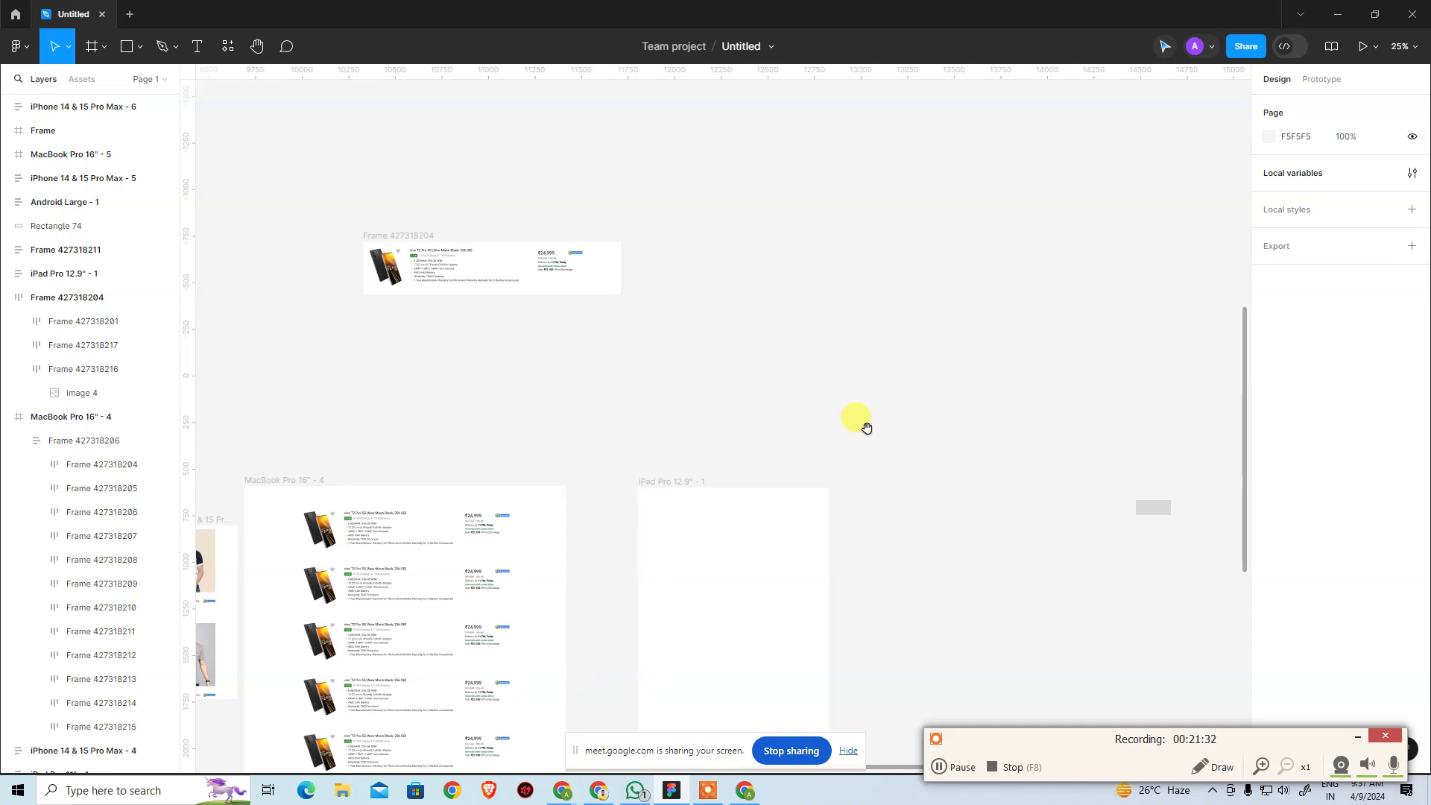
Review the horizontal resizing options available for the standalone product card frame
{"action": "left_click", "coordinate": [443, 240]}
{"action": "left_click", "coordinate": [409, 237]}
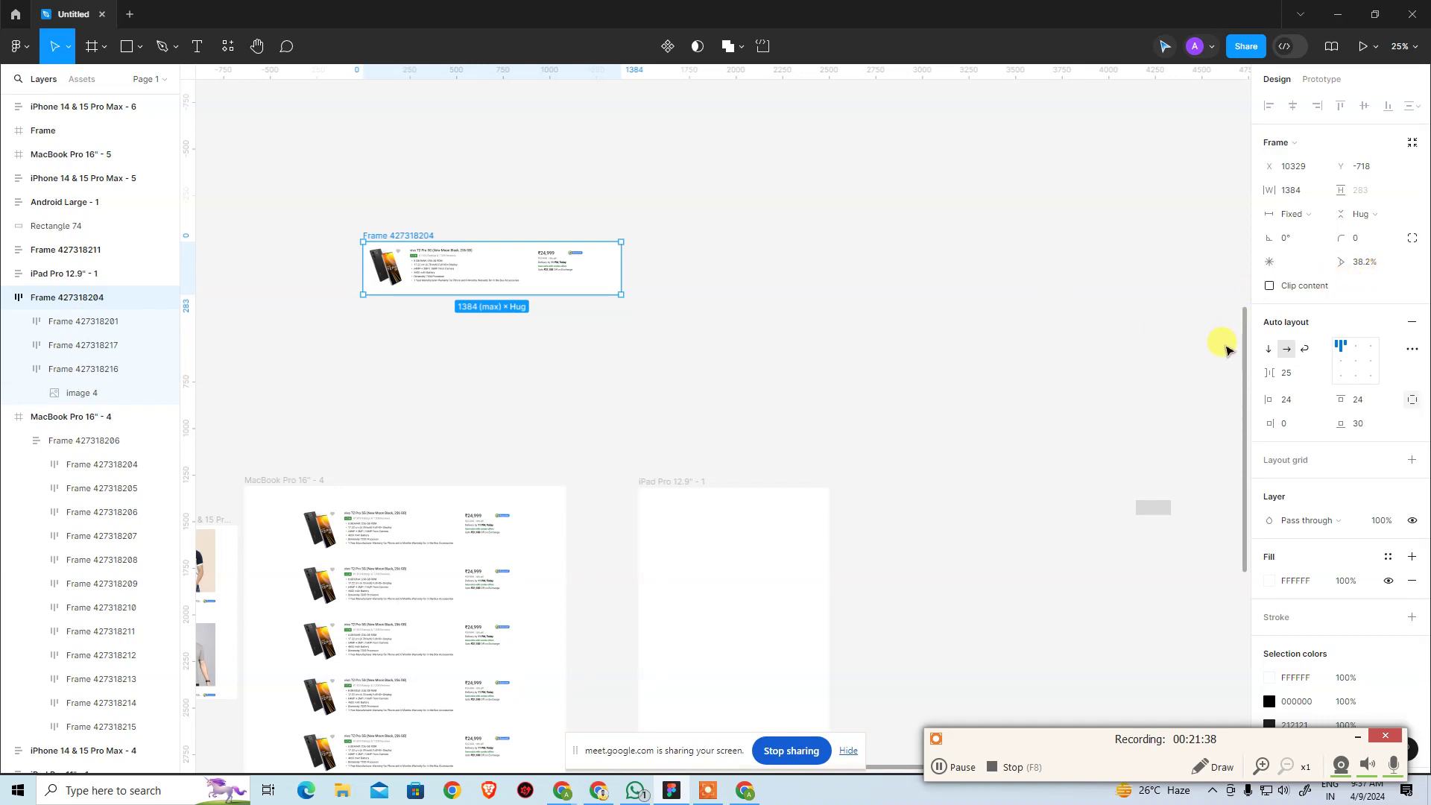
{"action": "left_click", "coordinate": [404, 225]}
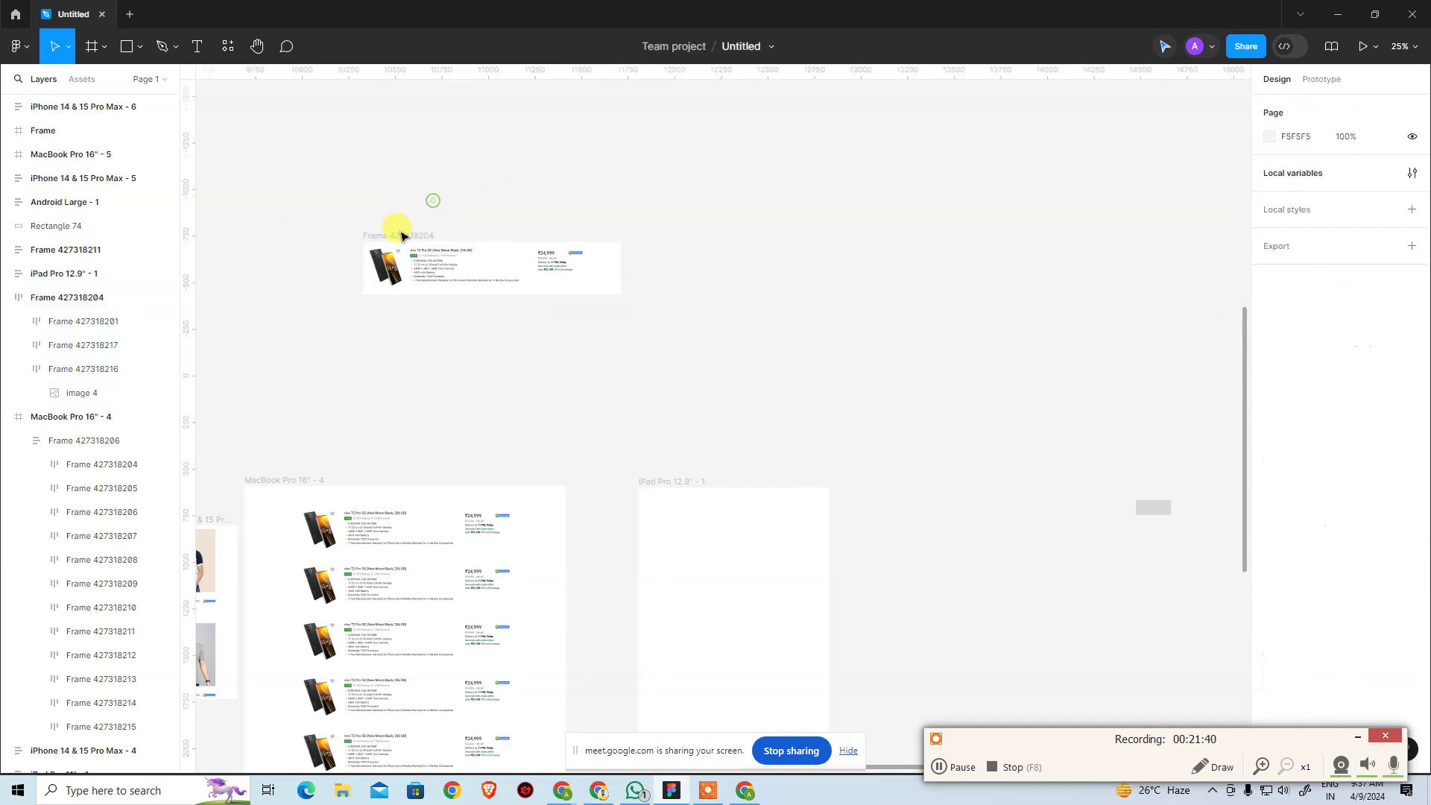
{"action": "left_click", "coordinate": [408, 232]}
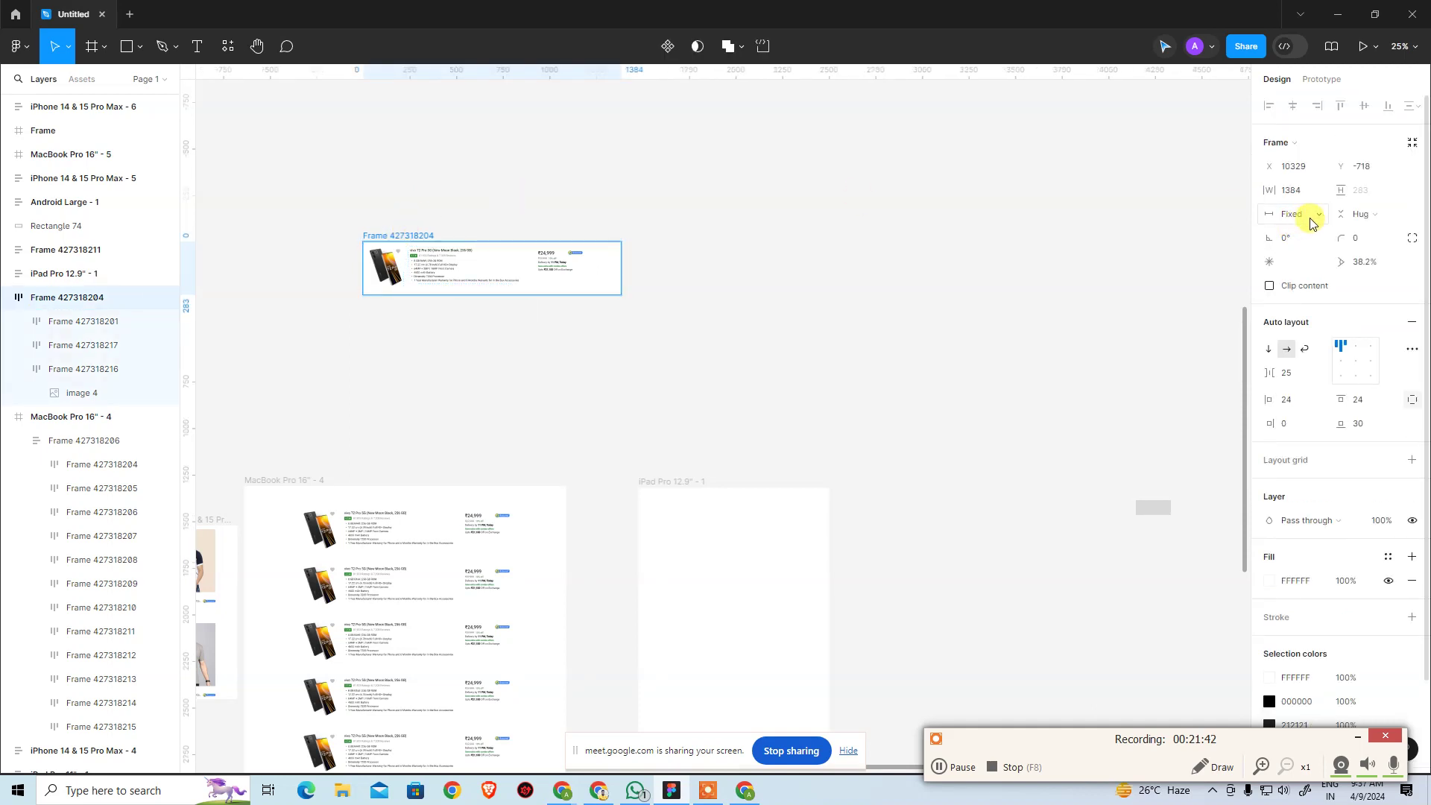
{"action": "left_click", "coordinate": [1321, 216]}
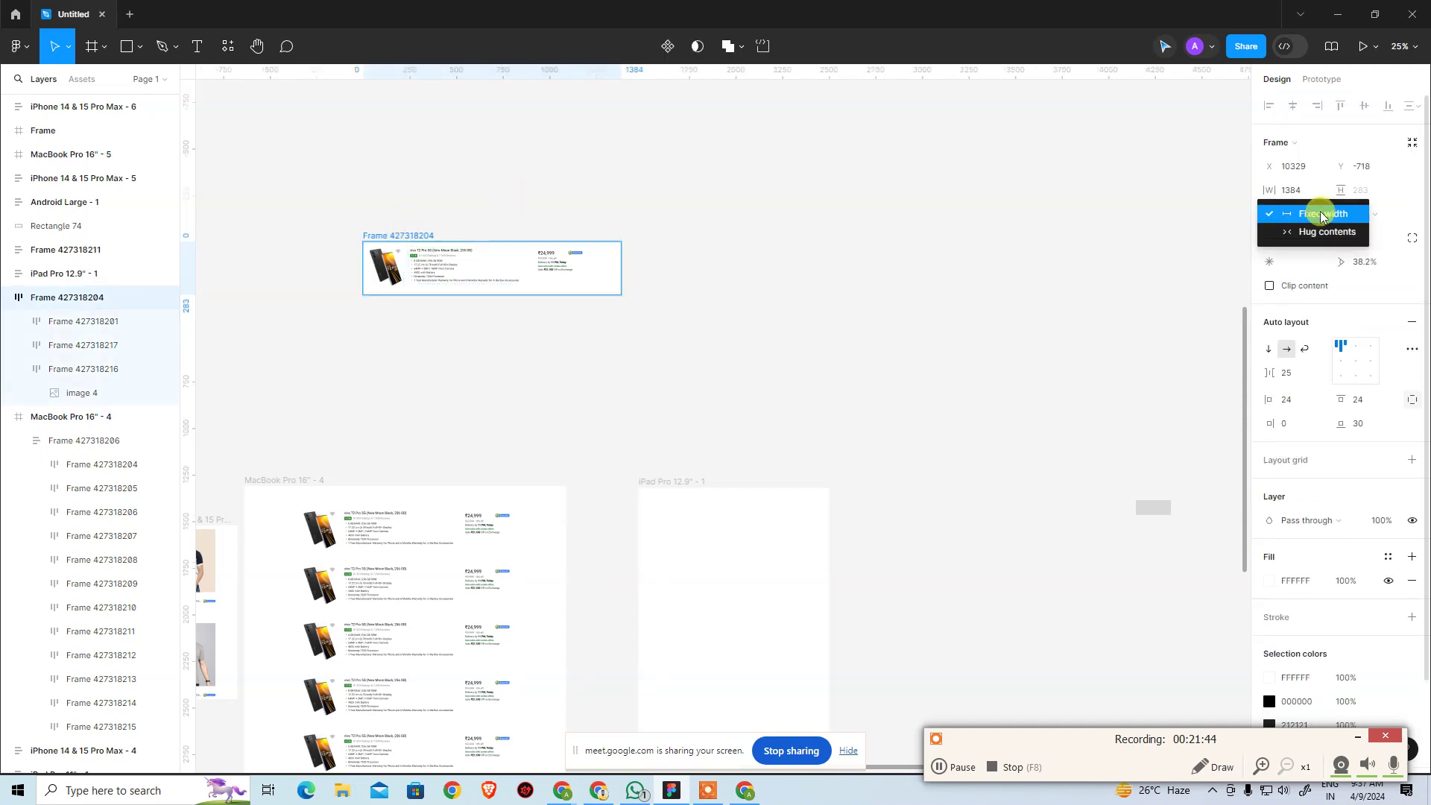
{"action": "left_click", "coordinate": [1120, 209]}
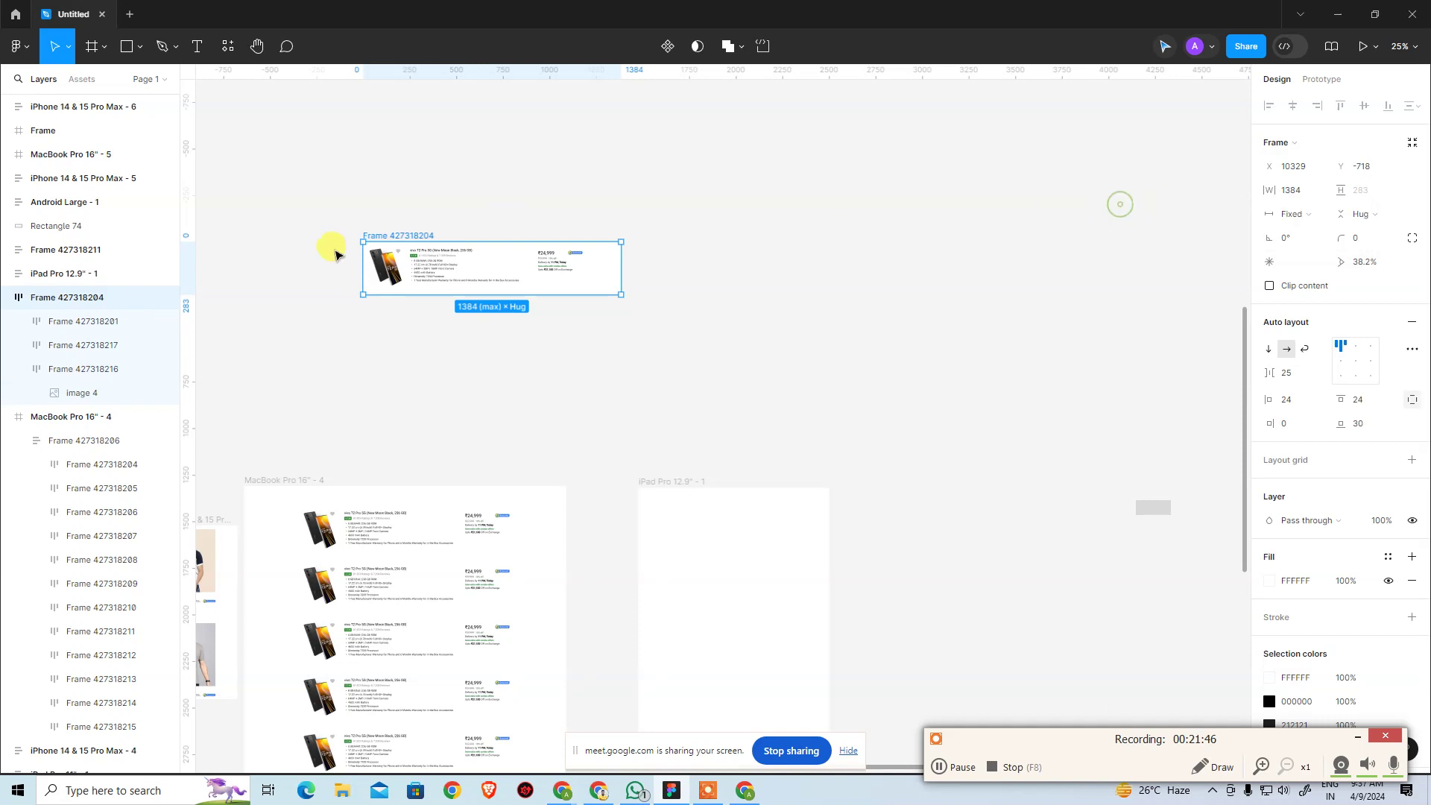
Copy the standalone product card frame and paste it into the empty iPad Pro 12.9" - 1 frame
{"action": "left_click", "coordinate": [414, 197]}
{"action": "left_click", "coordinate": [389, 236]}
{"action": "key", "text": "ctrl+c"}
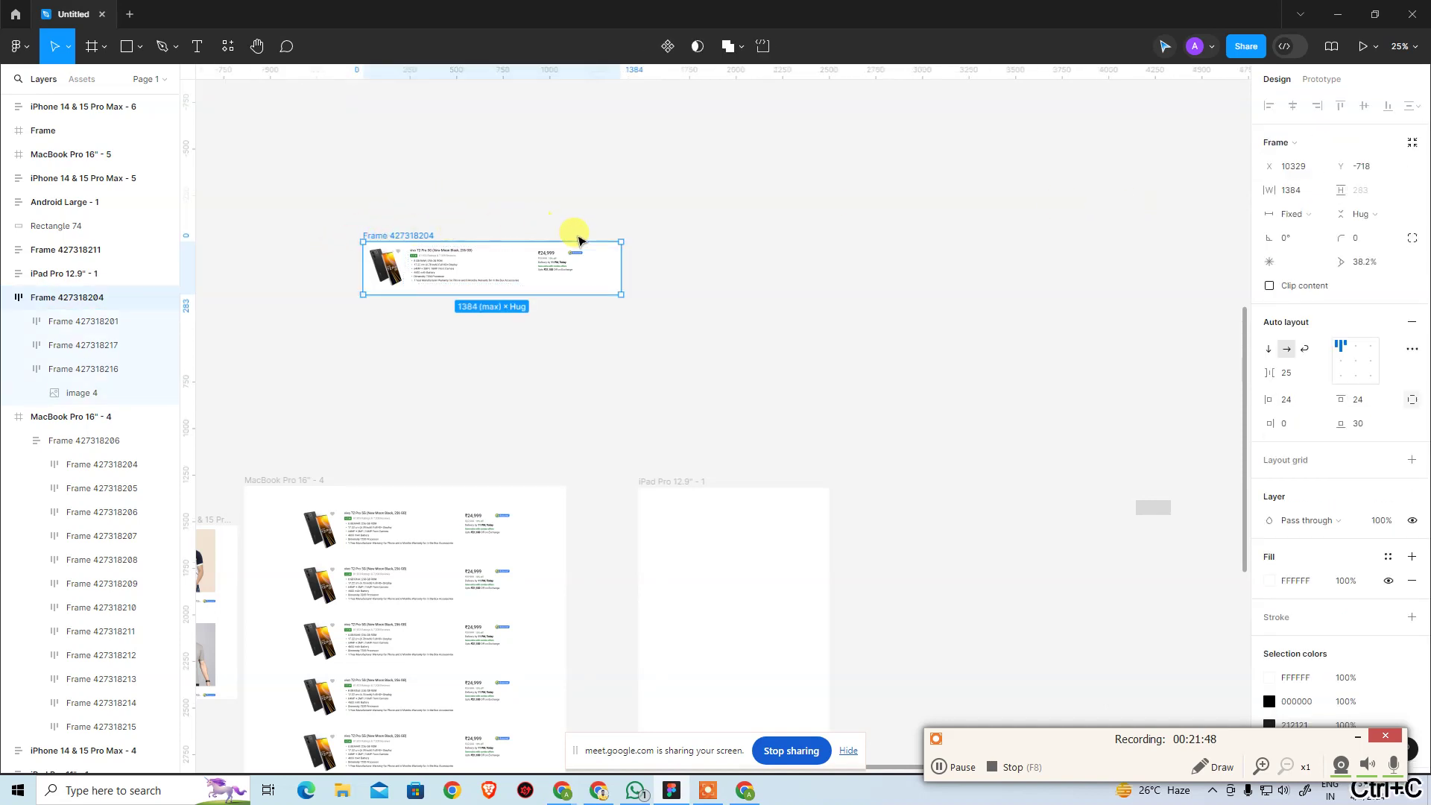
{"action": "left_click_drag", "start_coordinate": [771, 413], "coordinate": [755, 90]}
{"action": "left_click", "coordinate": [717, 200]}
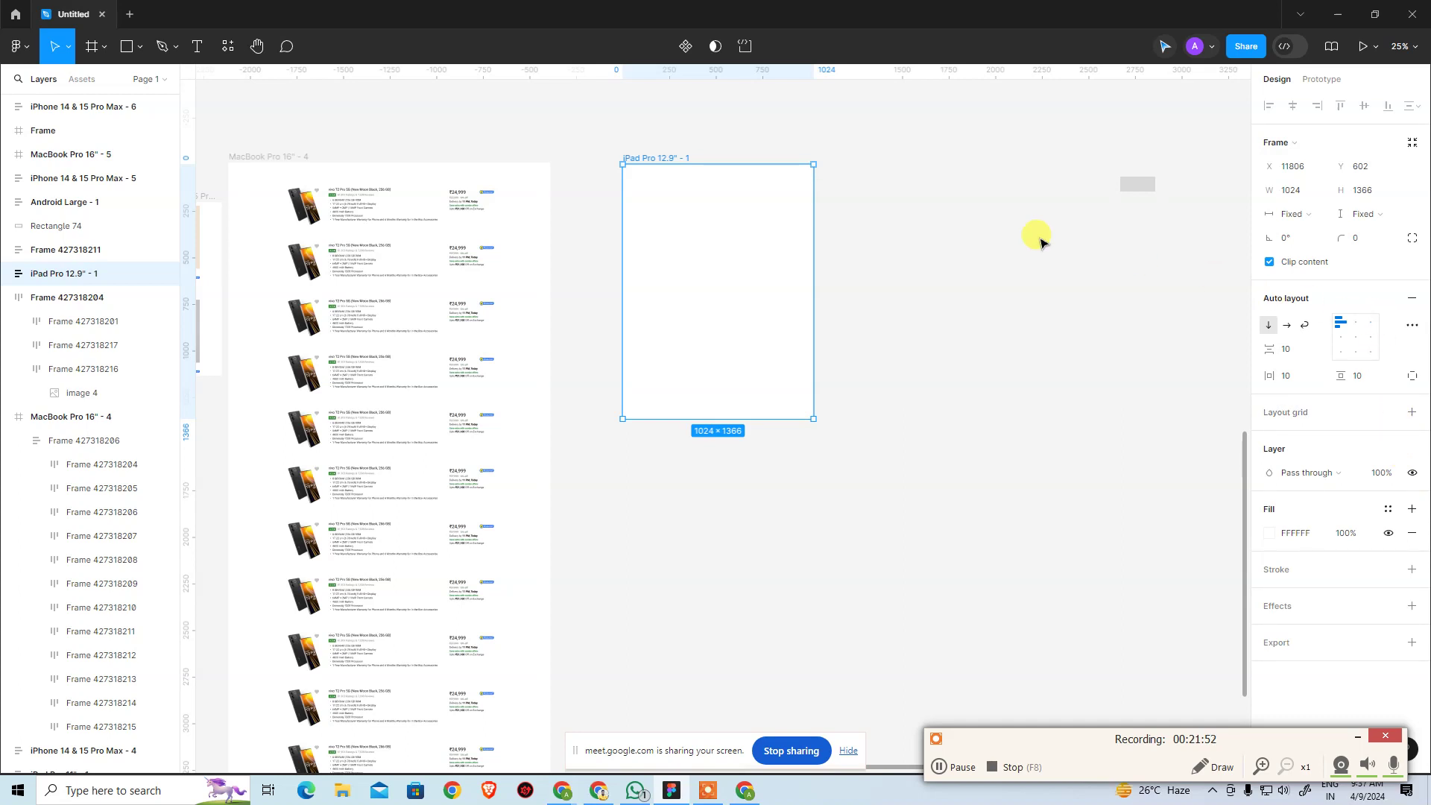
{"action": "scroll", "coordinate": [906, 298], "scroll_direction": "up", "scroll_amount": 3}
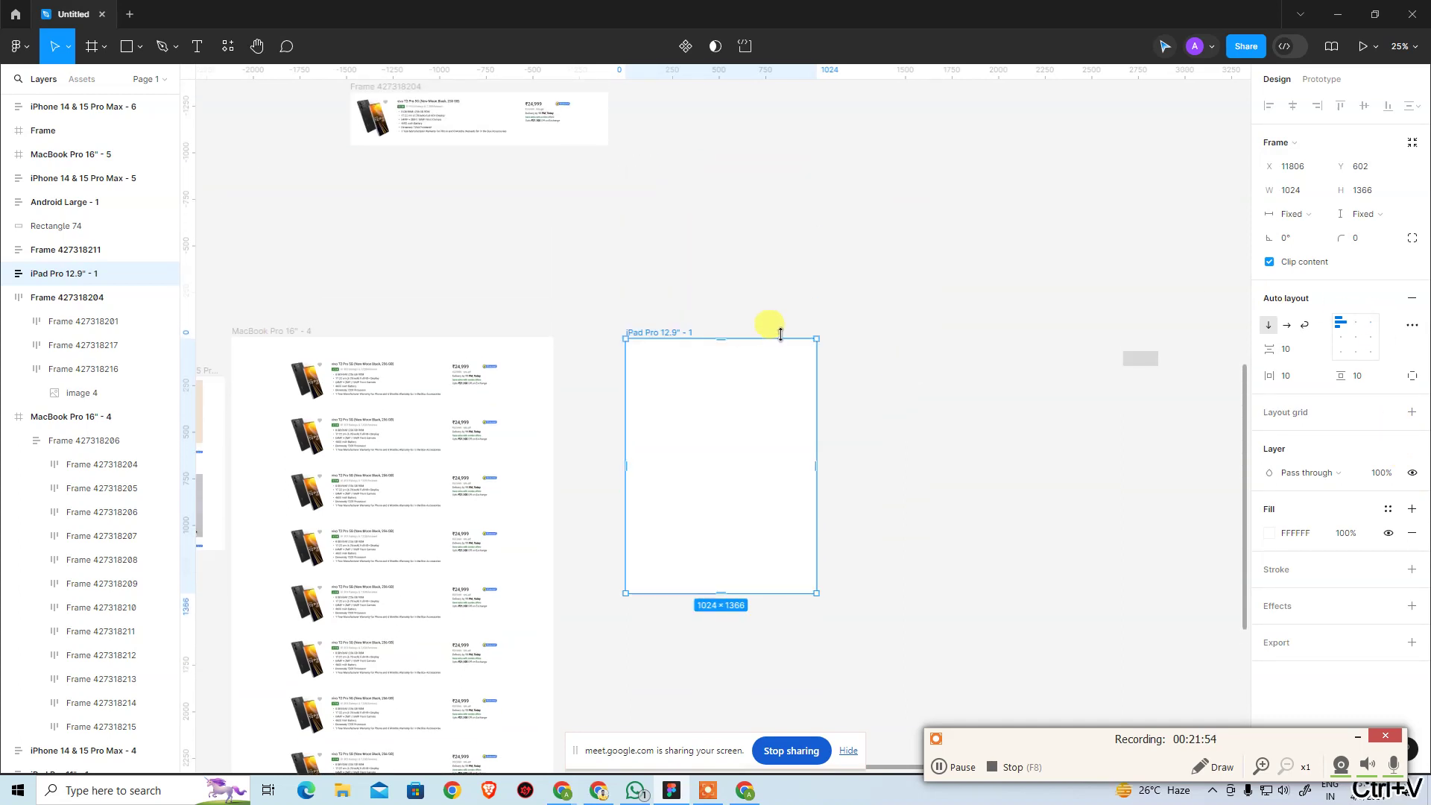
{"action": "key", "text": "ctrl+v"}
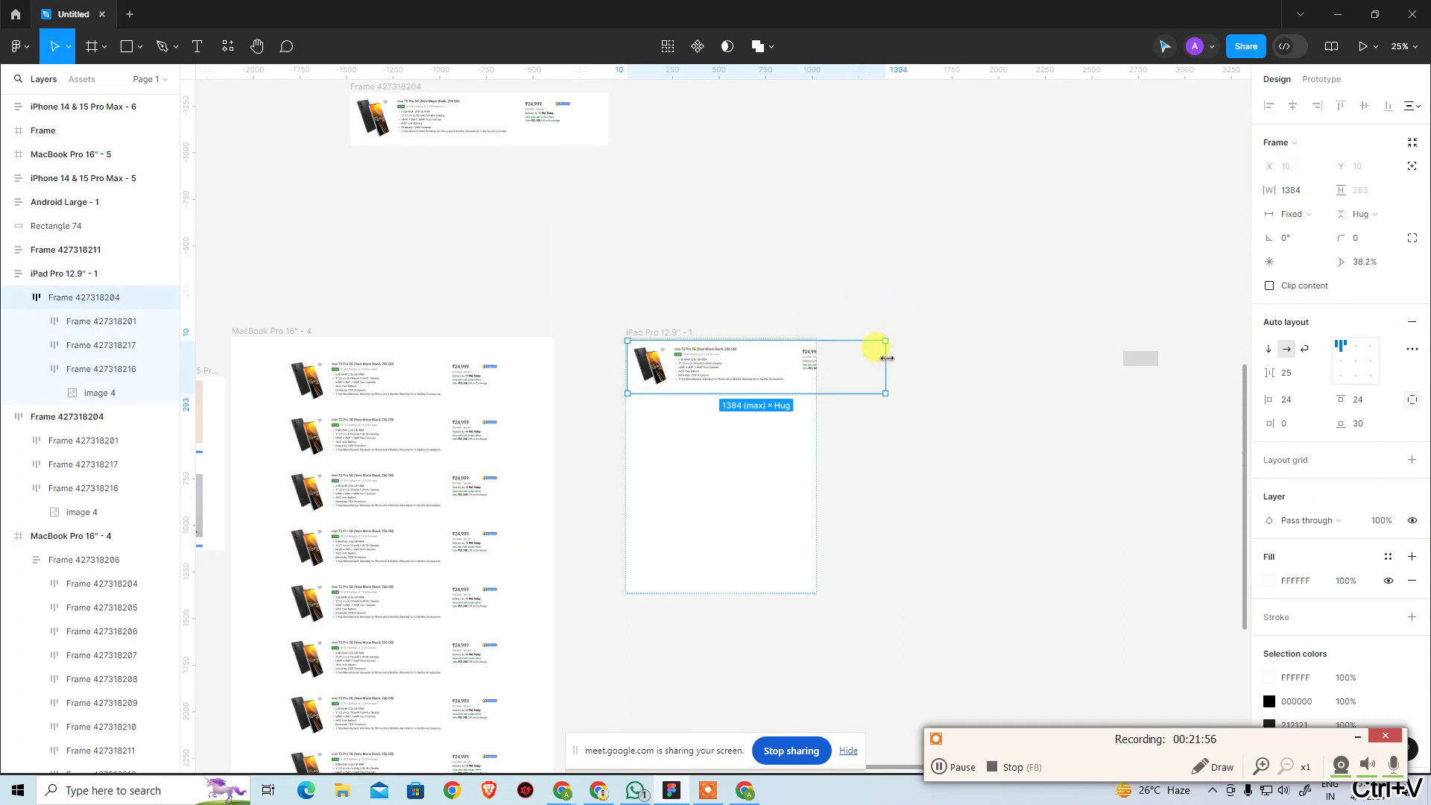
Try narrowing the pasted product card to 1014 to fit the iPad frame, and undo the resize
{"action": "left_click_drag", "start_coordinate": [860, 359], "coordinate": [817, 354]}
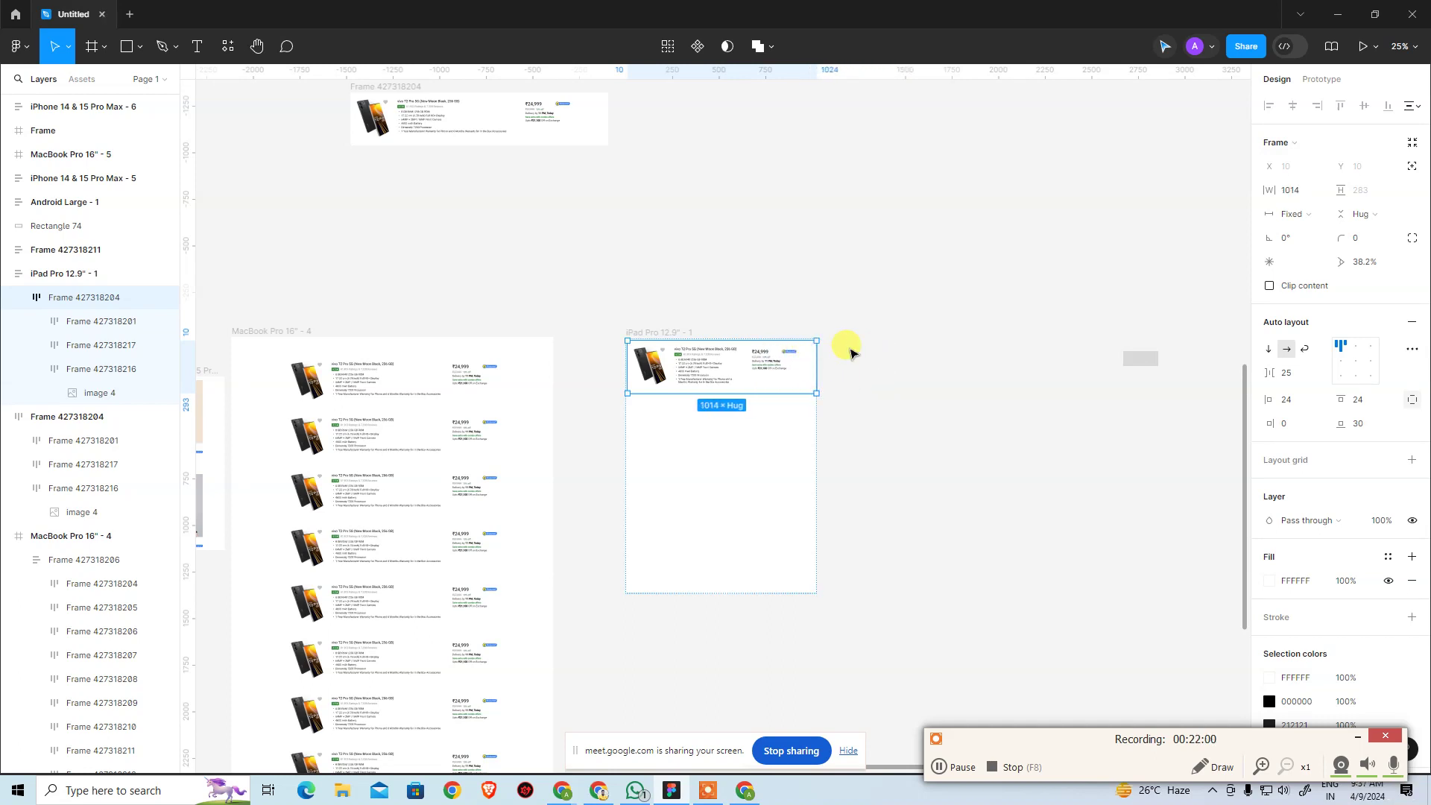
{"action": "left_click", "coordinate": [815, 249]}
{"action": "key", "text": "ctrl+z"}
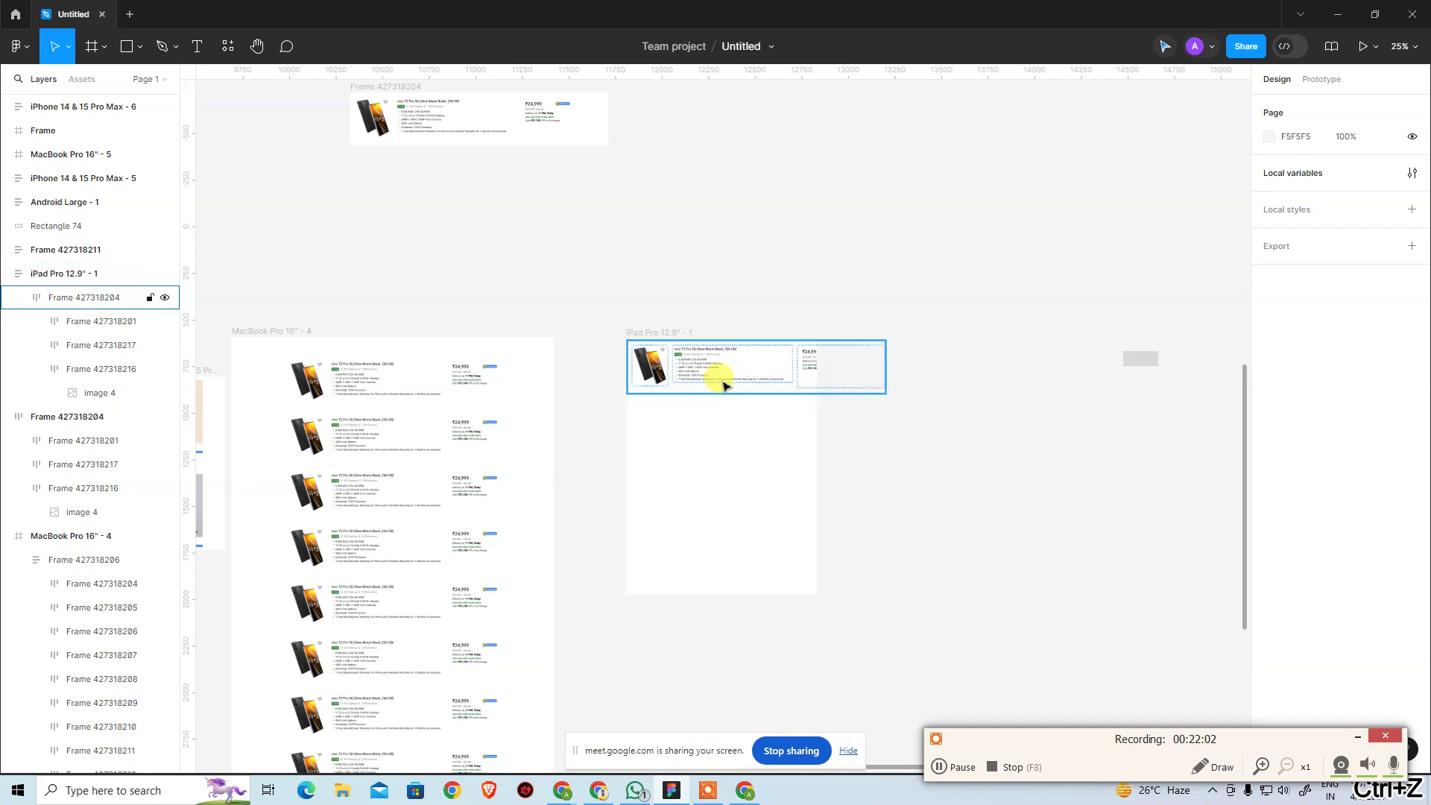
Set the pasted product card's horizontal resizing to Fill container and inspect its layout inside the iPad frame
{"action": "left_click", "coordinate": [723, 385]}
{"action": "left_click", "coordinate": [1310, 219]}
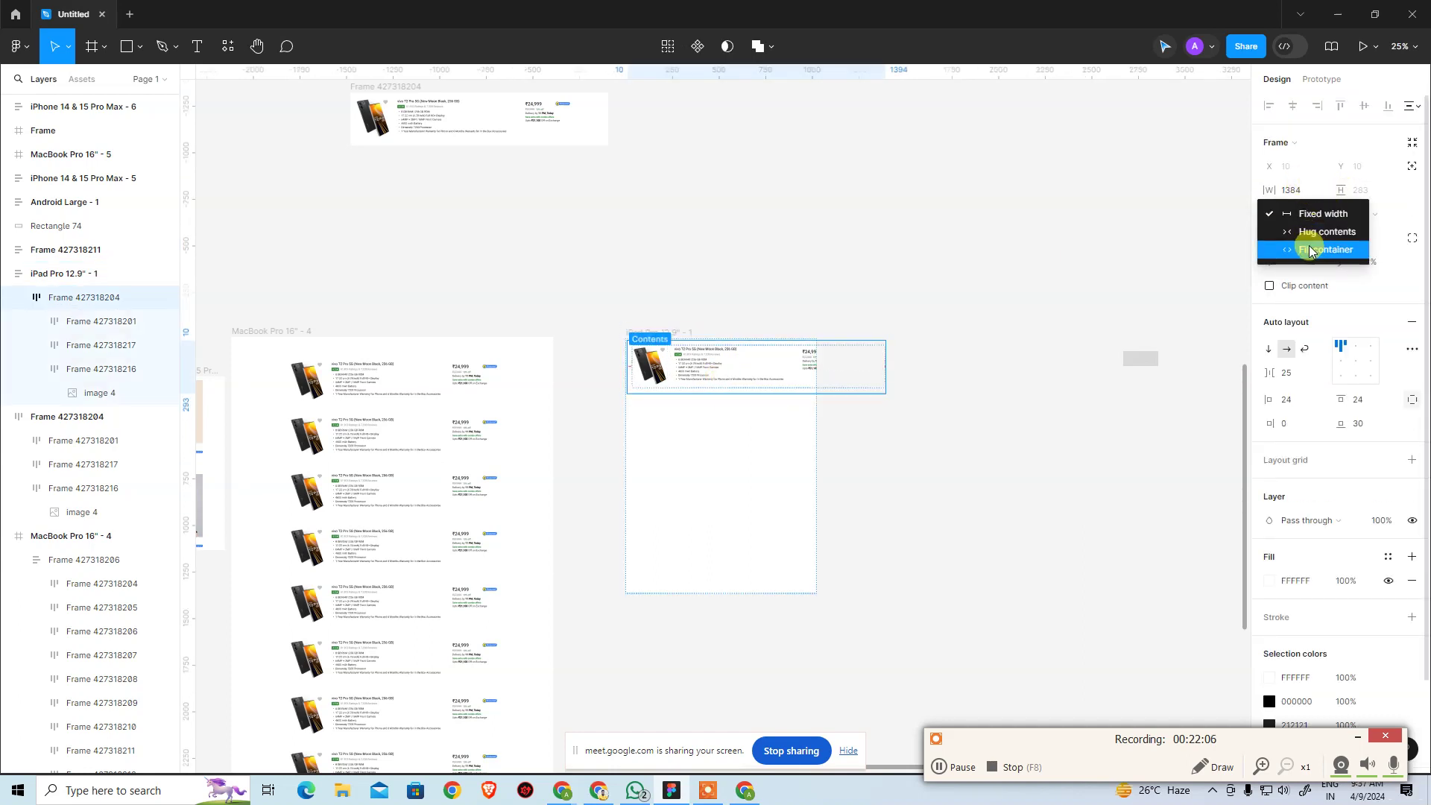
{"action": "left_click", "coordinate": [1310, 251]}
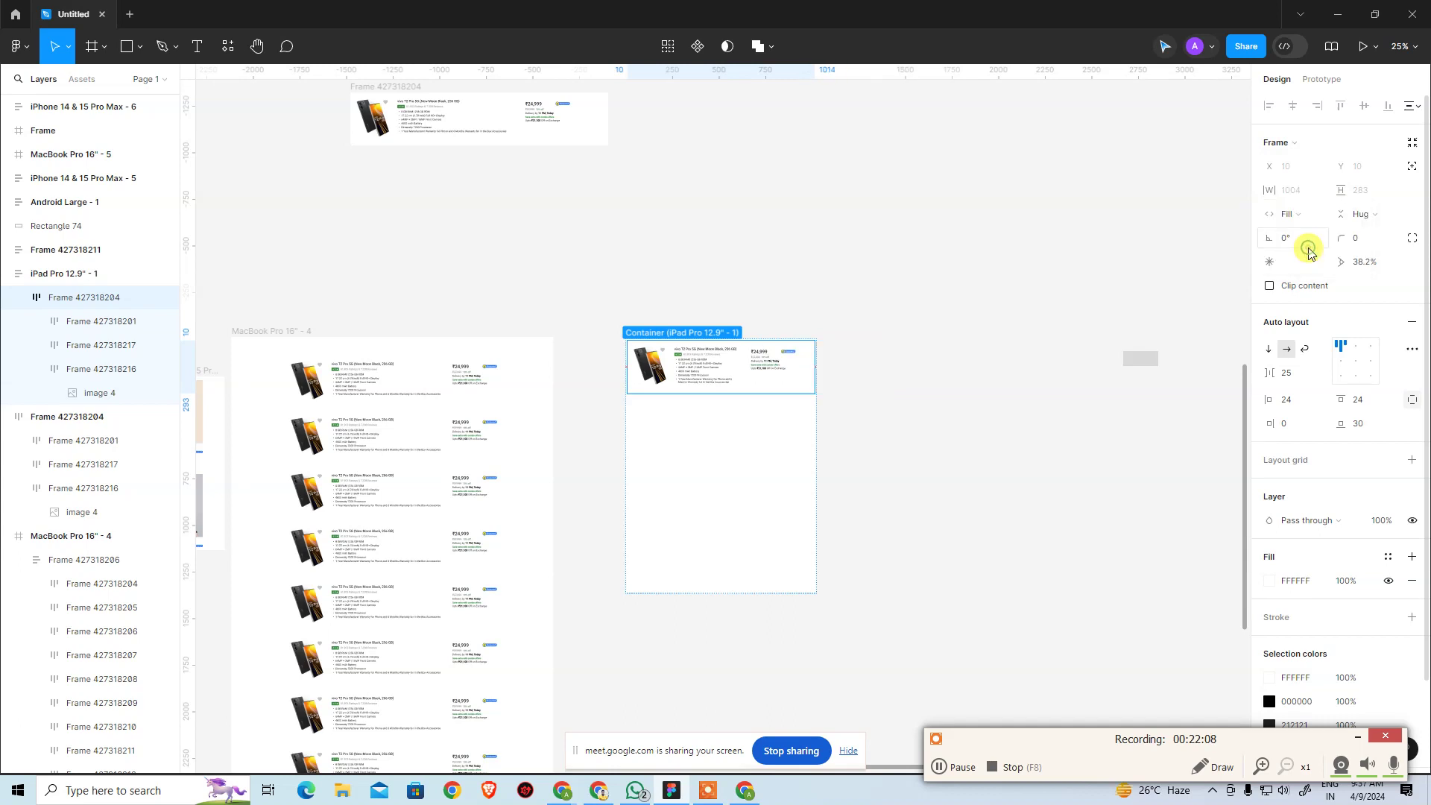
{"action": "left_click", "coordinate": [1030, 266]}
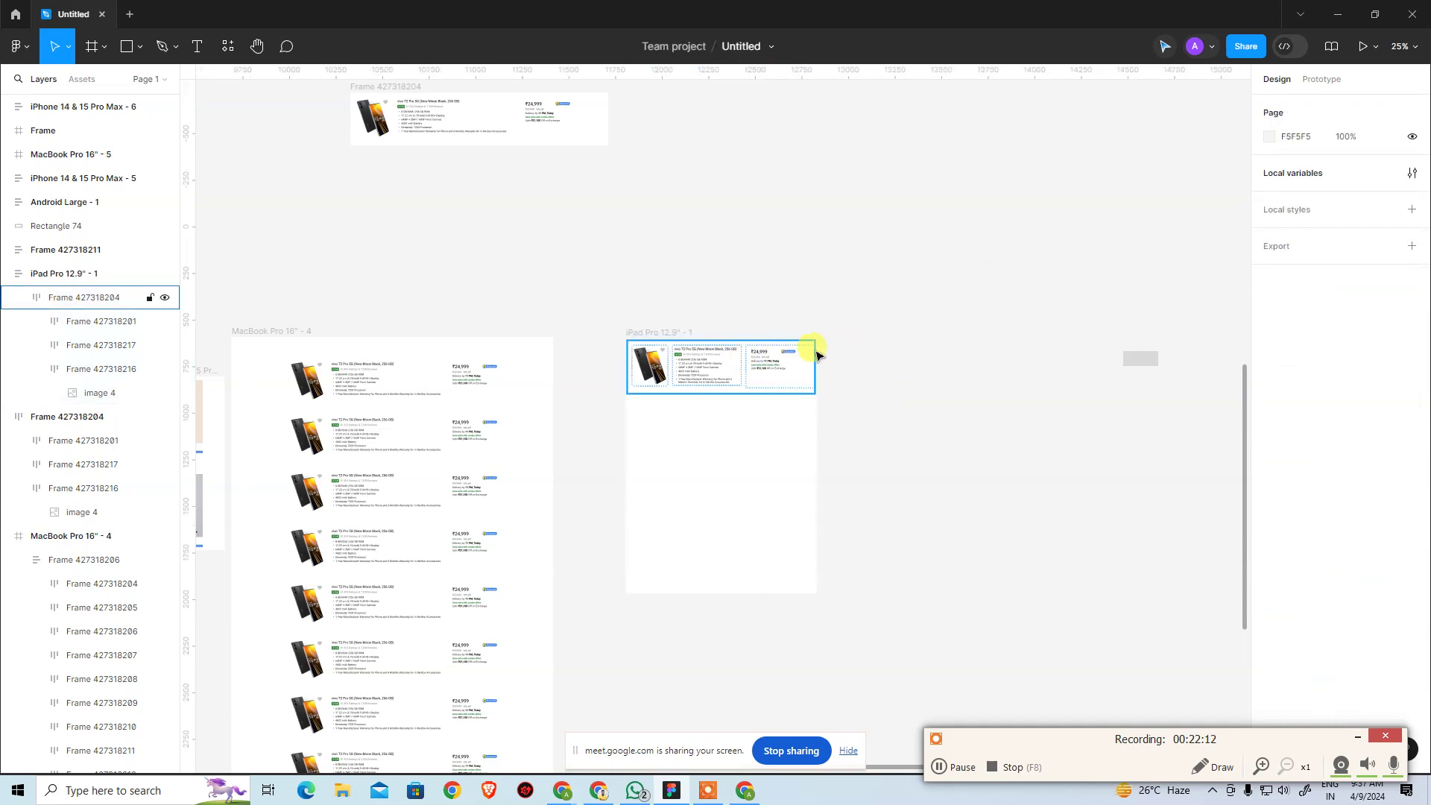
{"action": "key", "text": "ctrl+plus"}
{"action": "key", "text": "ctrl+plus"}
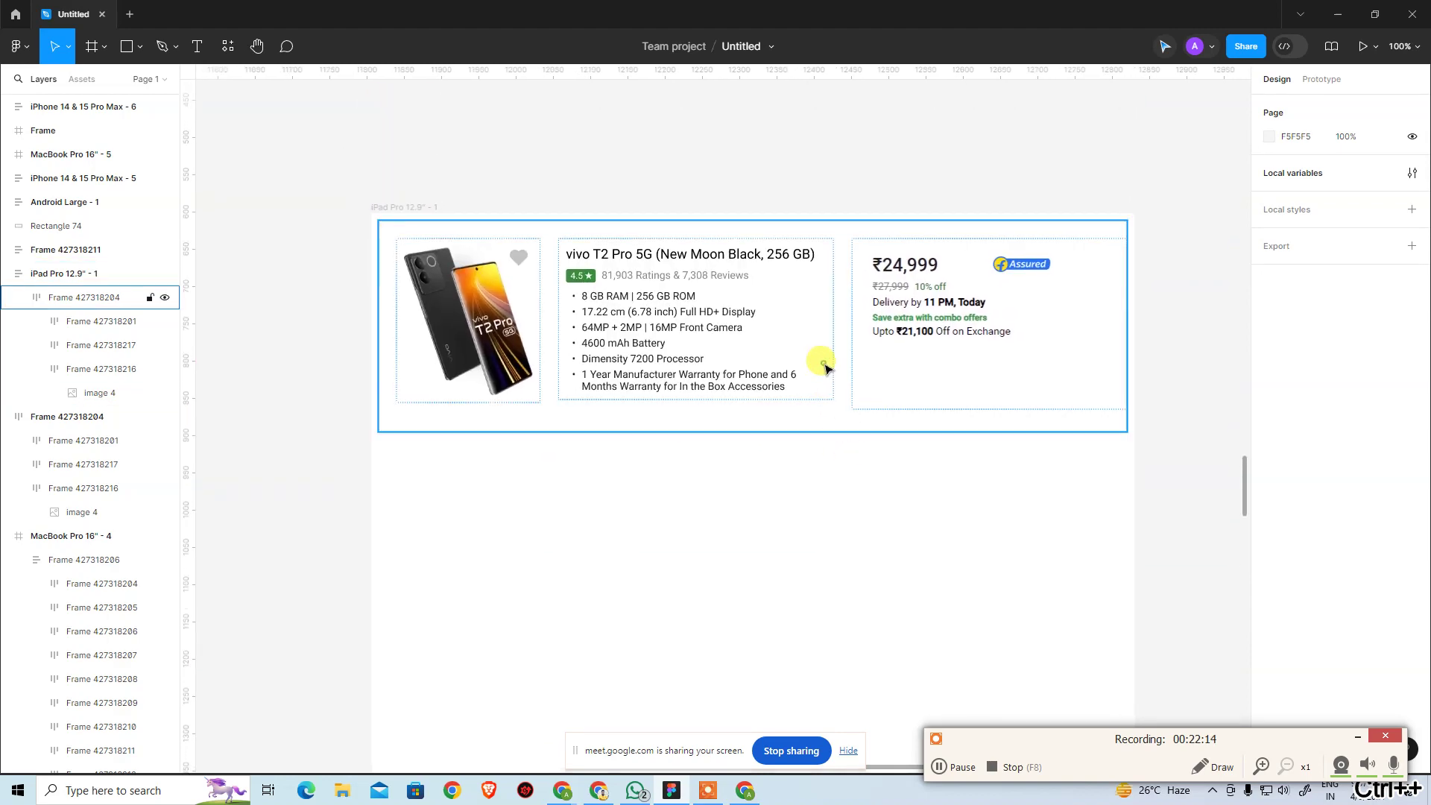
{"action": "left_click", "coordinate": [827, 366]}
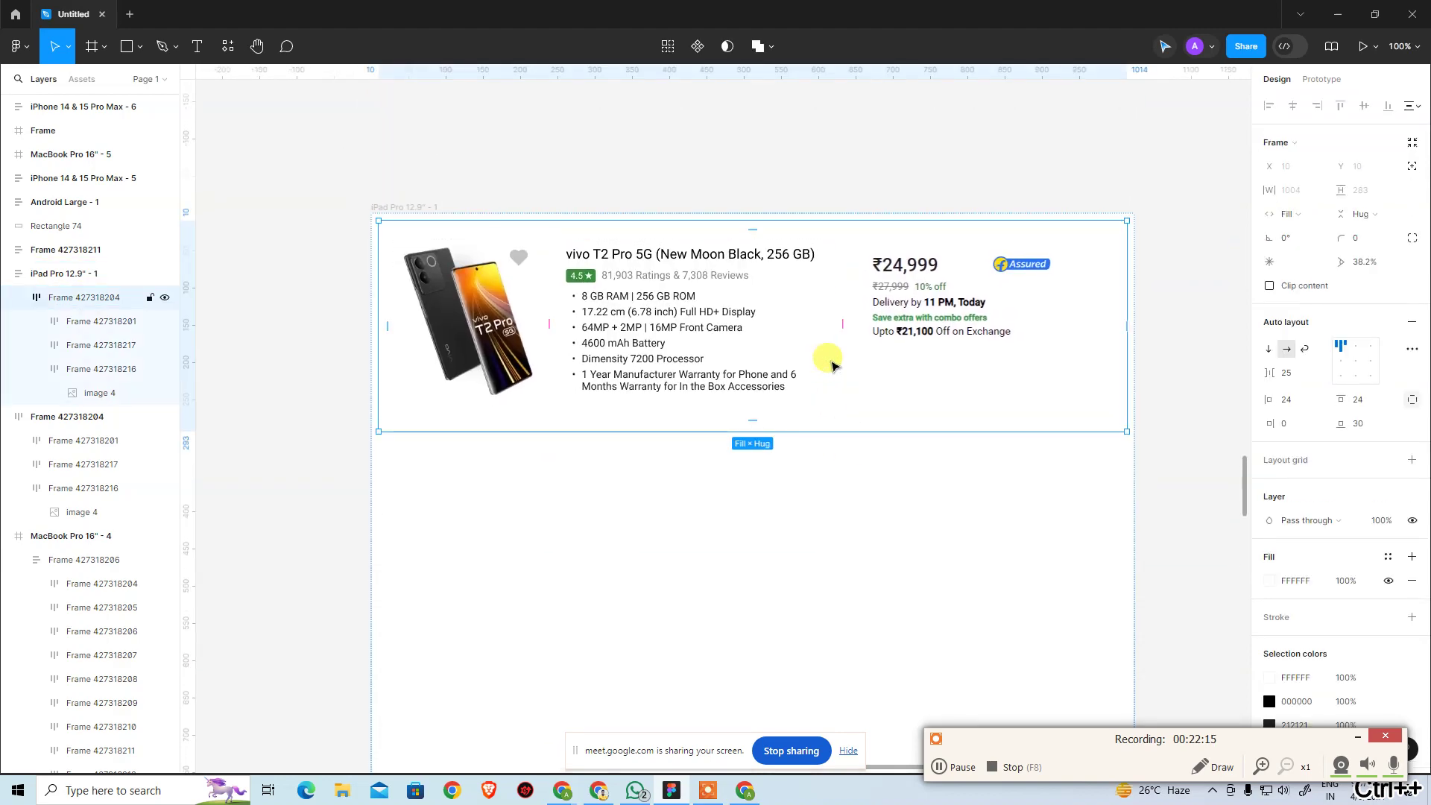
{"action": "left_click", "coordinate": [782, 139]}
Add four more copies of the fill-width product card below the first one in the iPad frame
{"action": "key", "text": "ctrl+minus"}
{"action": "left_click_drag", "start_coordinate": [764, 163], "coordinate": [756, 70]}
{"action": "left_click", "coordinate": [770, 243]}
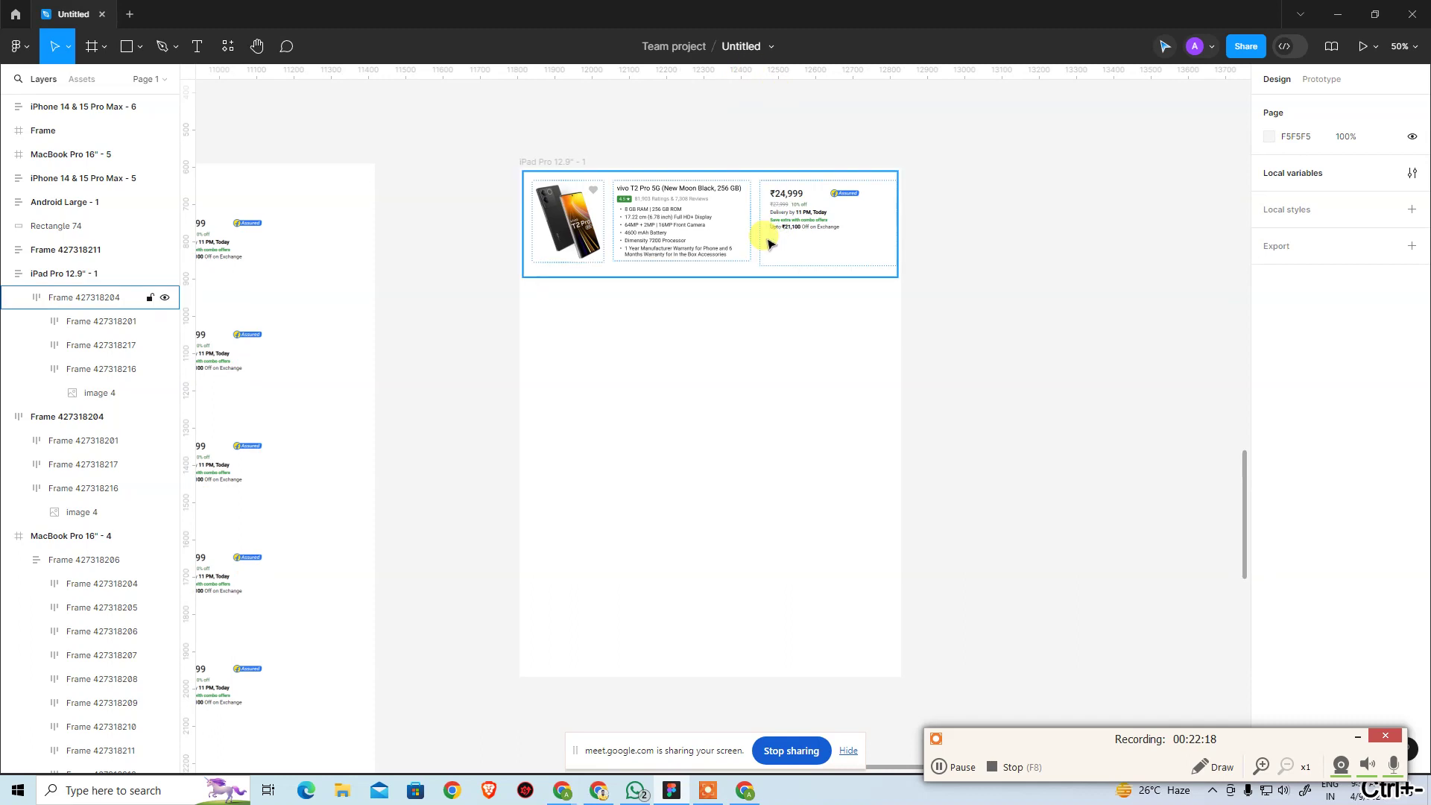
{"action": "left_click", "coordinate": [767, 245]}
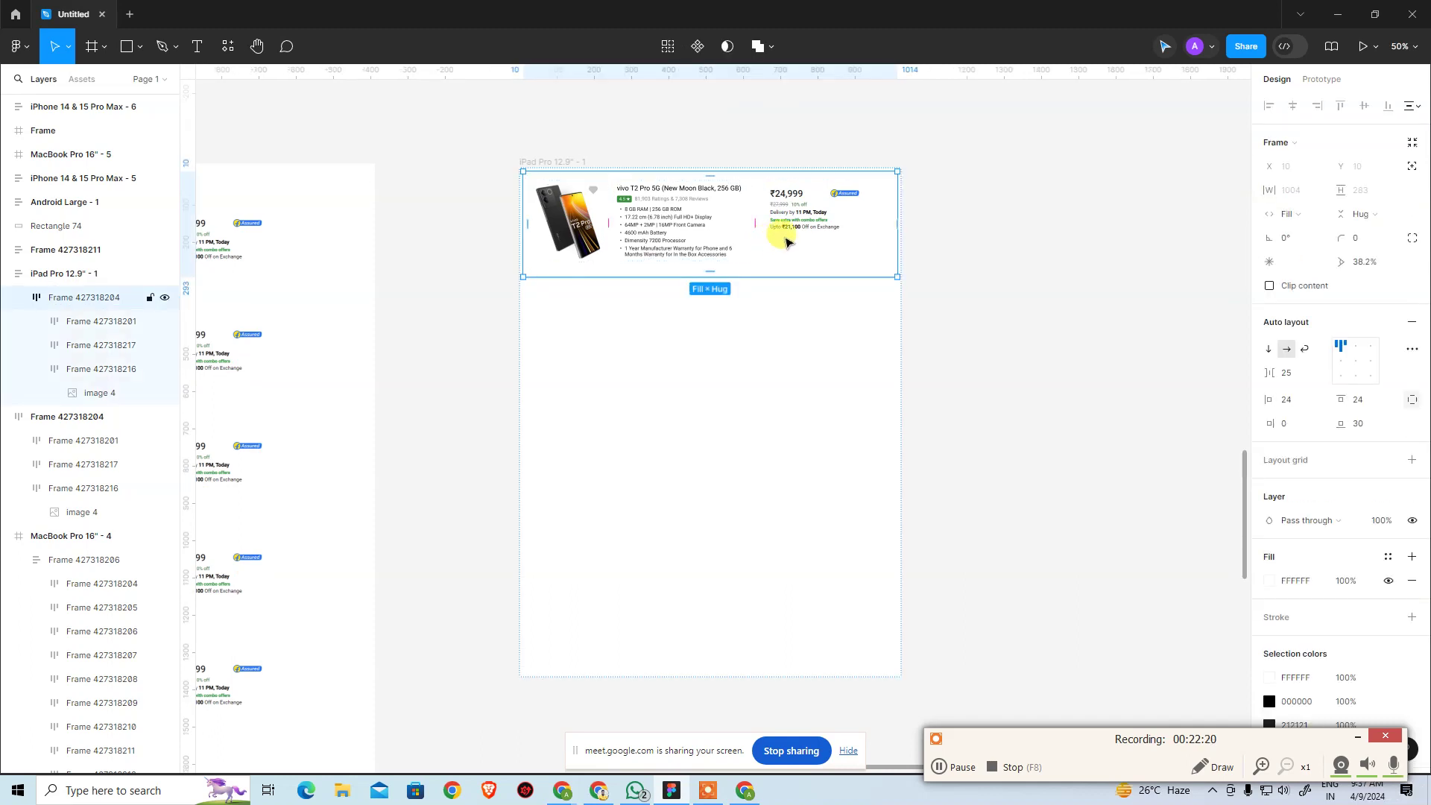
{"action": "key", "text": "ctrl+v"}
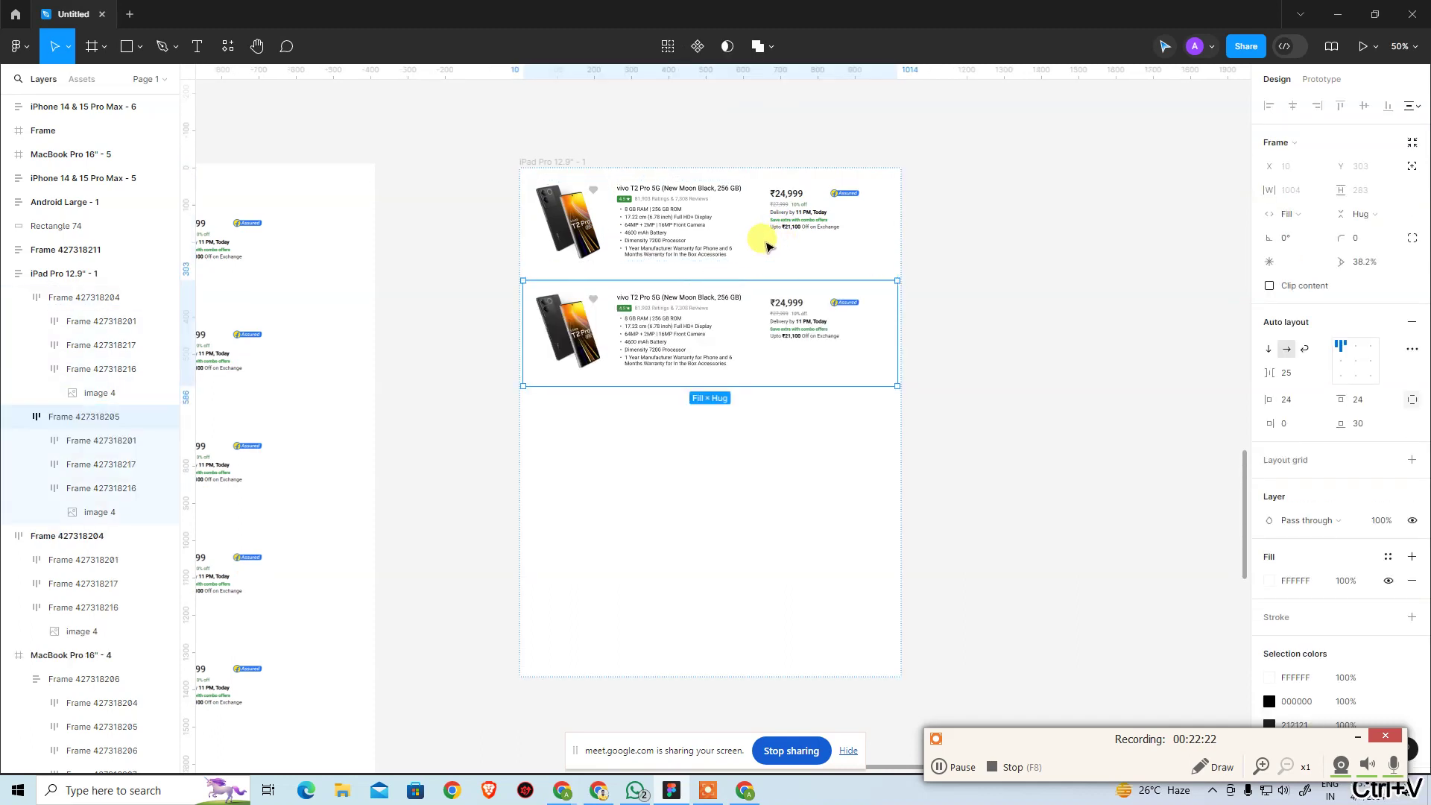
{"action": "key", "text": "ctrl+v"}
{"action": "key", "text": "ctrl+v"}
{"action": "key", "text": "ctrl+v"}
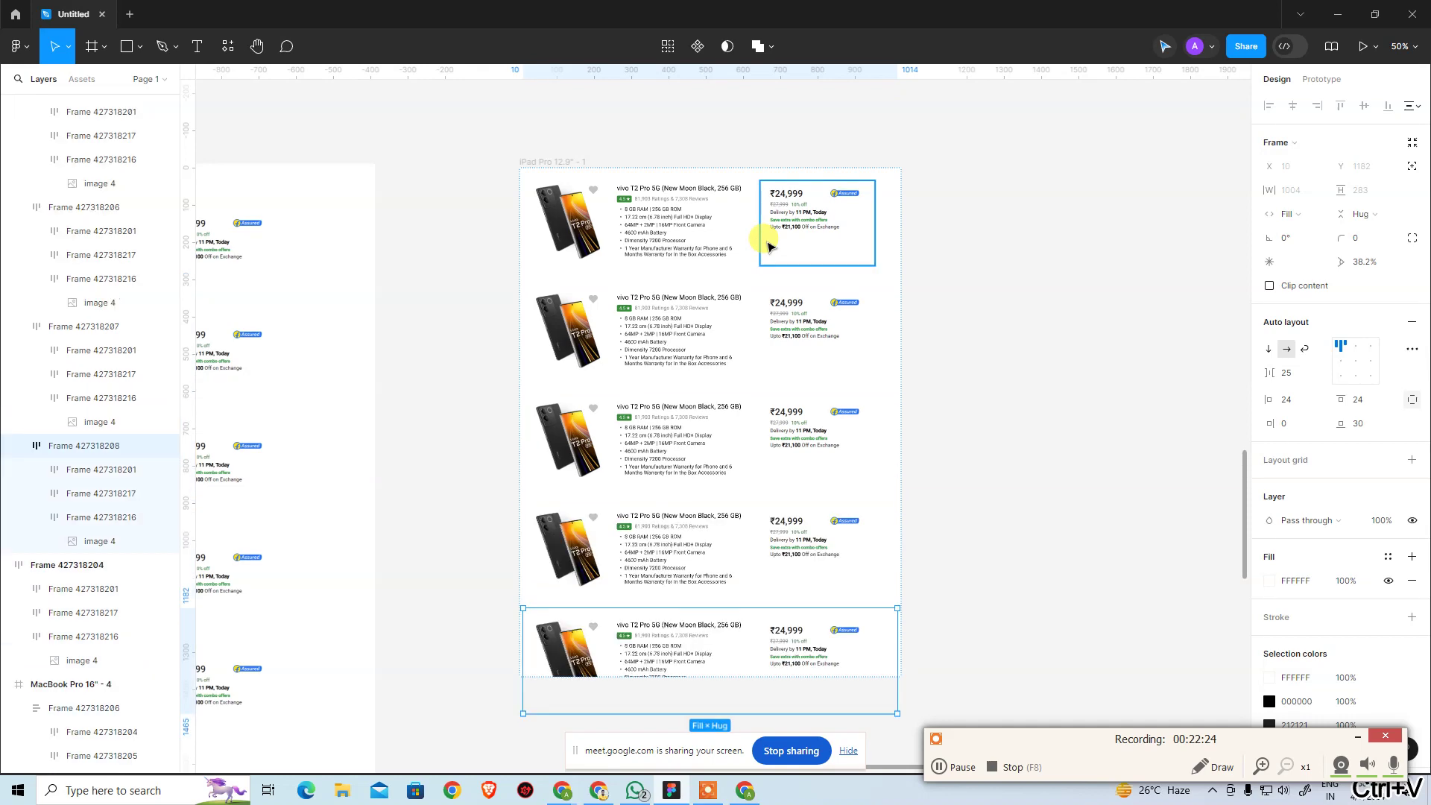
Compare the product card layout in the iPad list with the MacBook list, and dismiss the Driver Booster popup
{"action": "left_click", "coordinate": [1002, 409]}
{"action": "left_click_drag", "start_coordinate": [1002, 275], "coordinate": [1015, 187]}
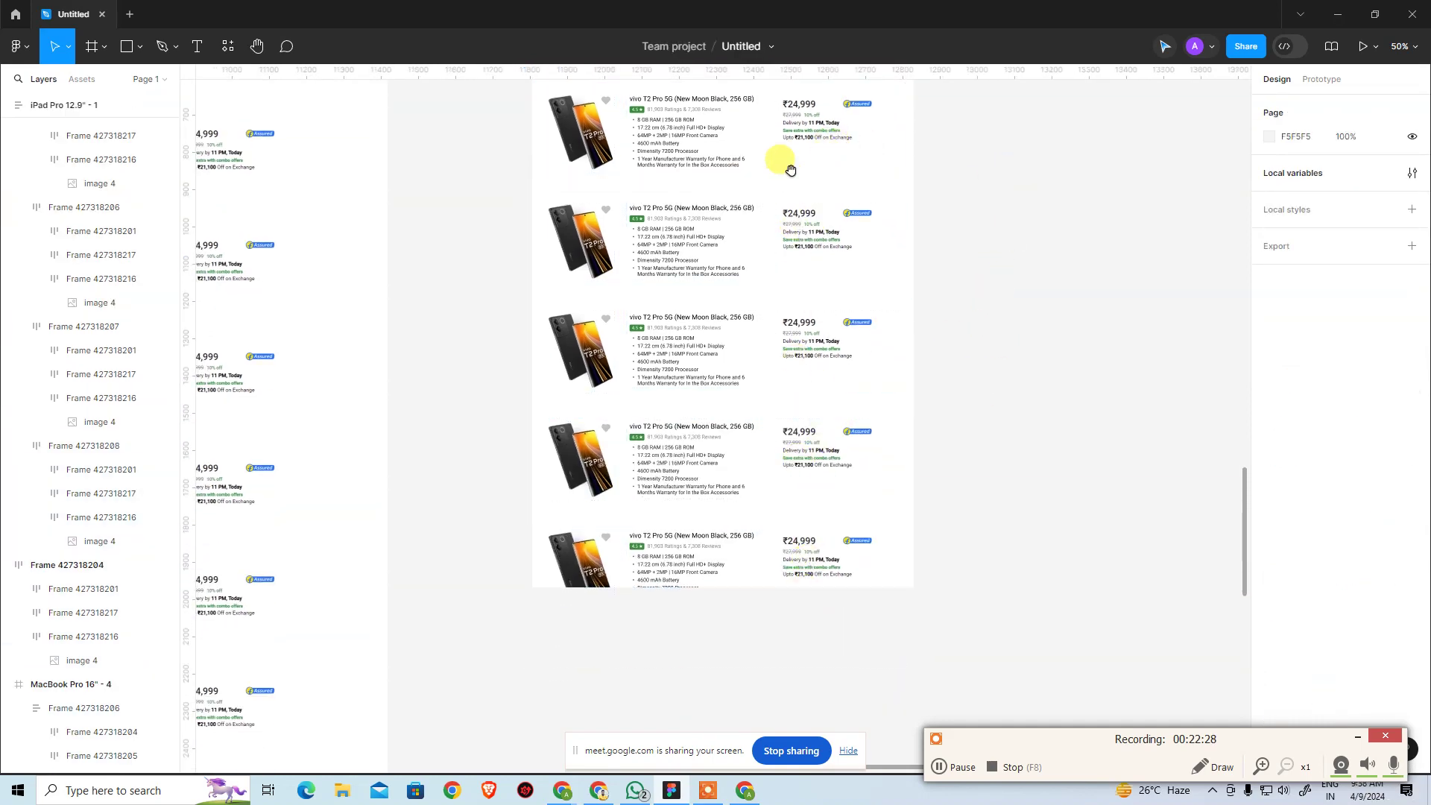
{"action": "scroll", "coordinate": [783, 223], "scroll_direction": "up", "scroll_amount": 3}
{"action": "key", "text": "ctrl+plus"}
{"action": "scroll", "coordinate": [786, 295], "scroll_direction": "left", "scroll_amount": 5}
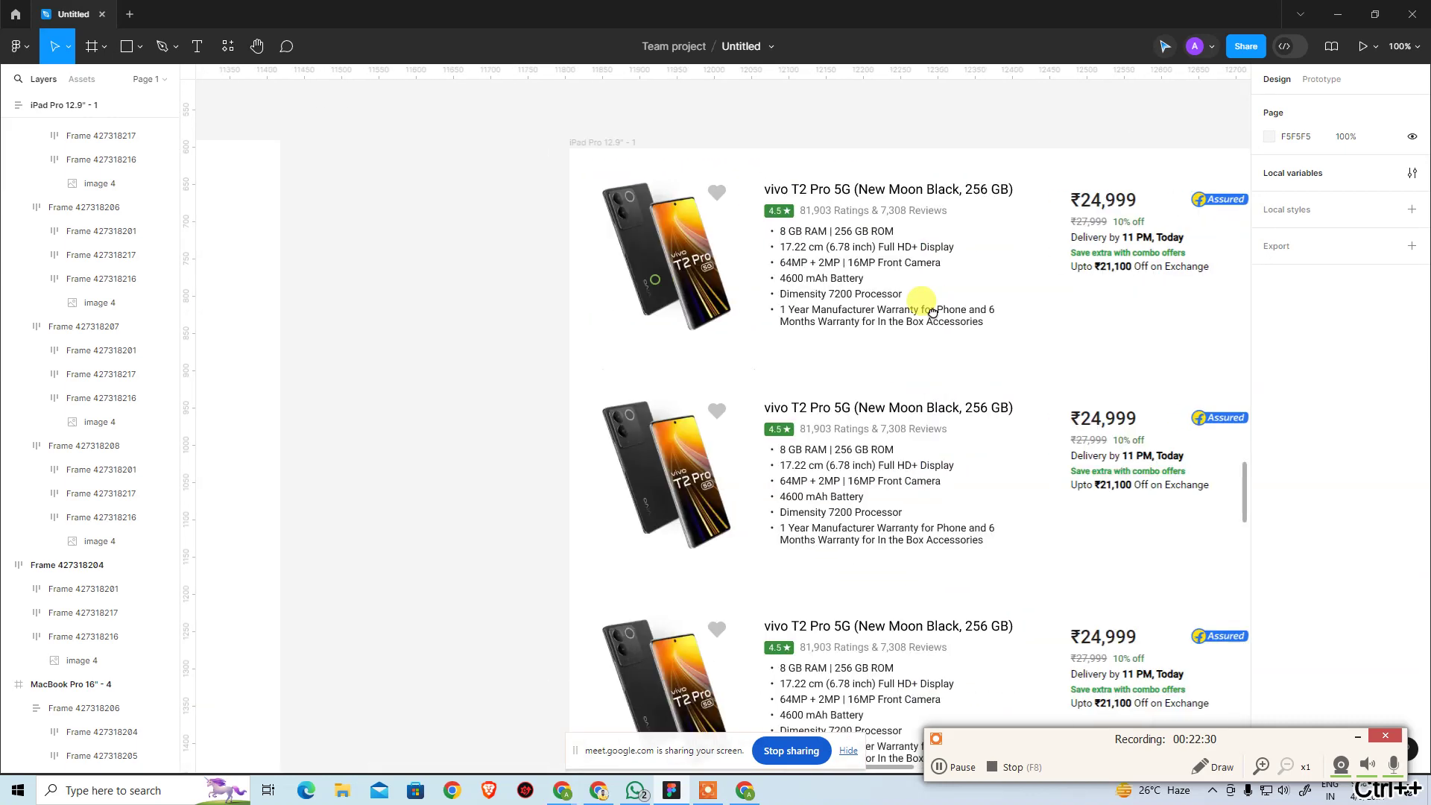
{"action": "scroll", "coordinate": [951, 354], "scroll_direction": "left", "scroll_amount": 15}
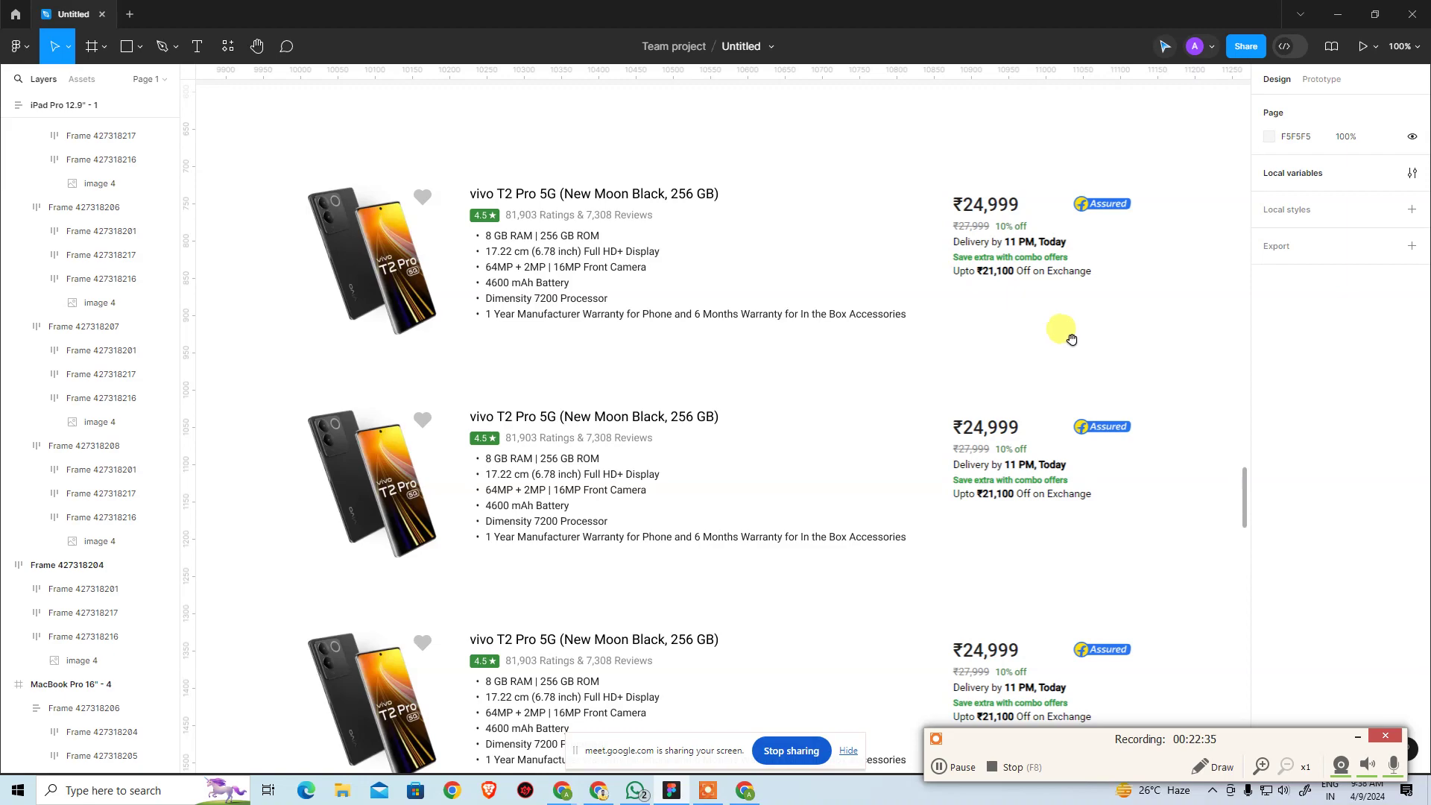
{"action": "scroll", "coordinate": [1071, 339], "scroll_direction": "right", "scroll_amount": 20}
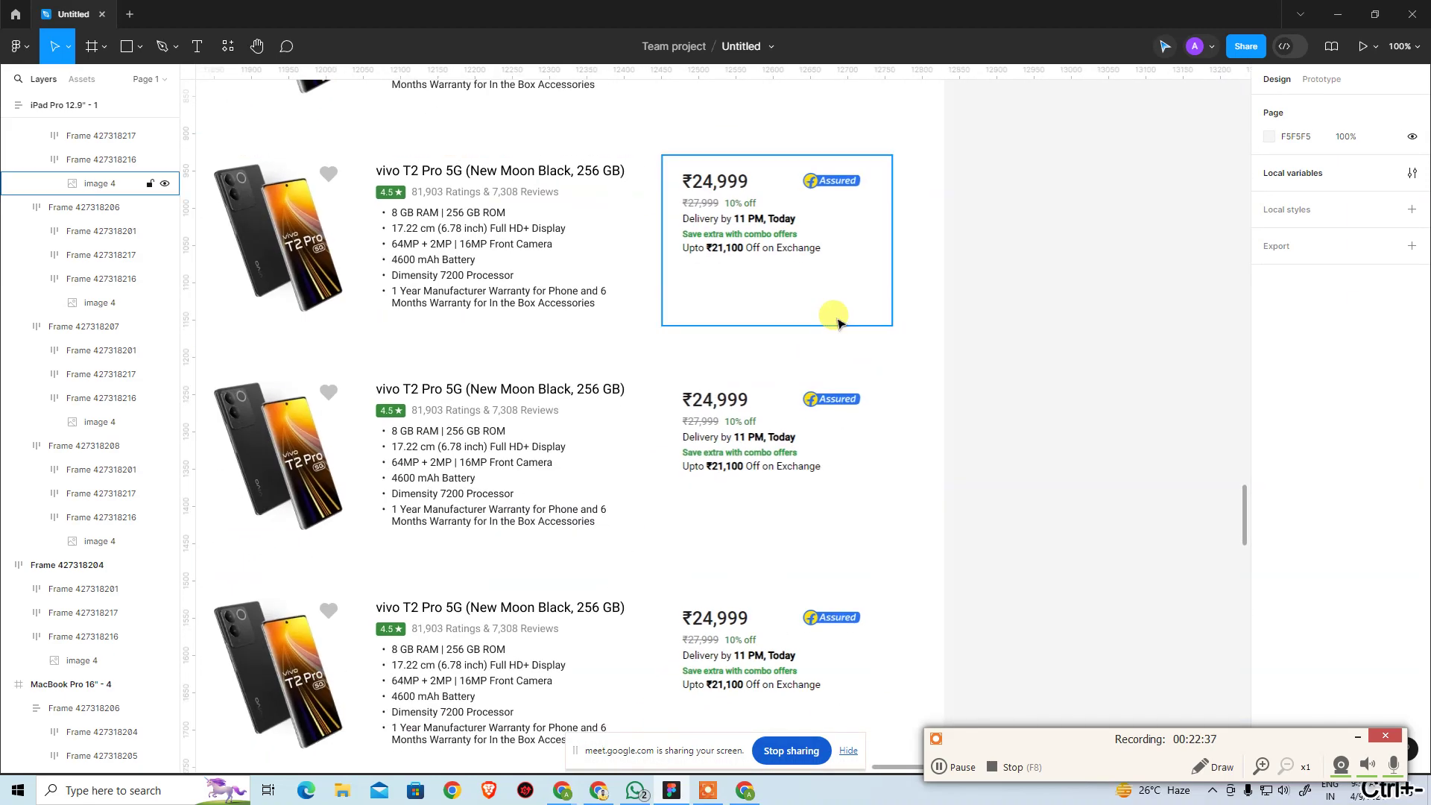
{"action": "key", "text": "ctrl+minus"}
{"action": "scroll", "coordinate": [813, 298], "scroll_direction": "left", "scroll_amount": 3}
{"action": "left_click", "coordinate": [880, 238]}
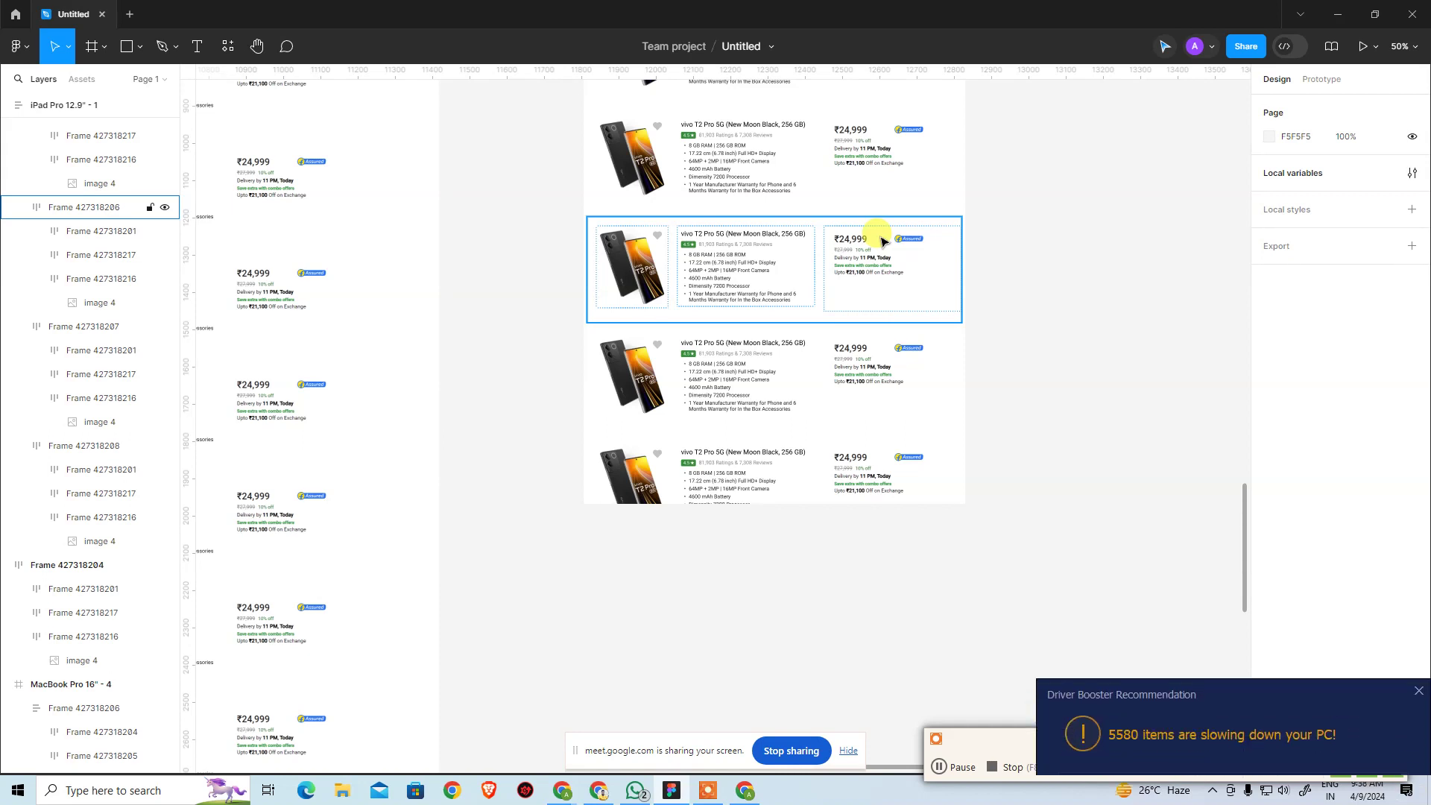
{"action": "left_click", "coordinate": [436, 425]}
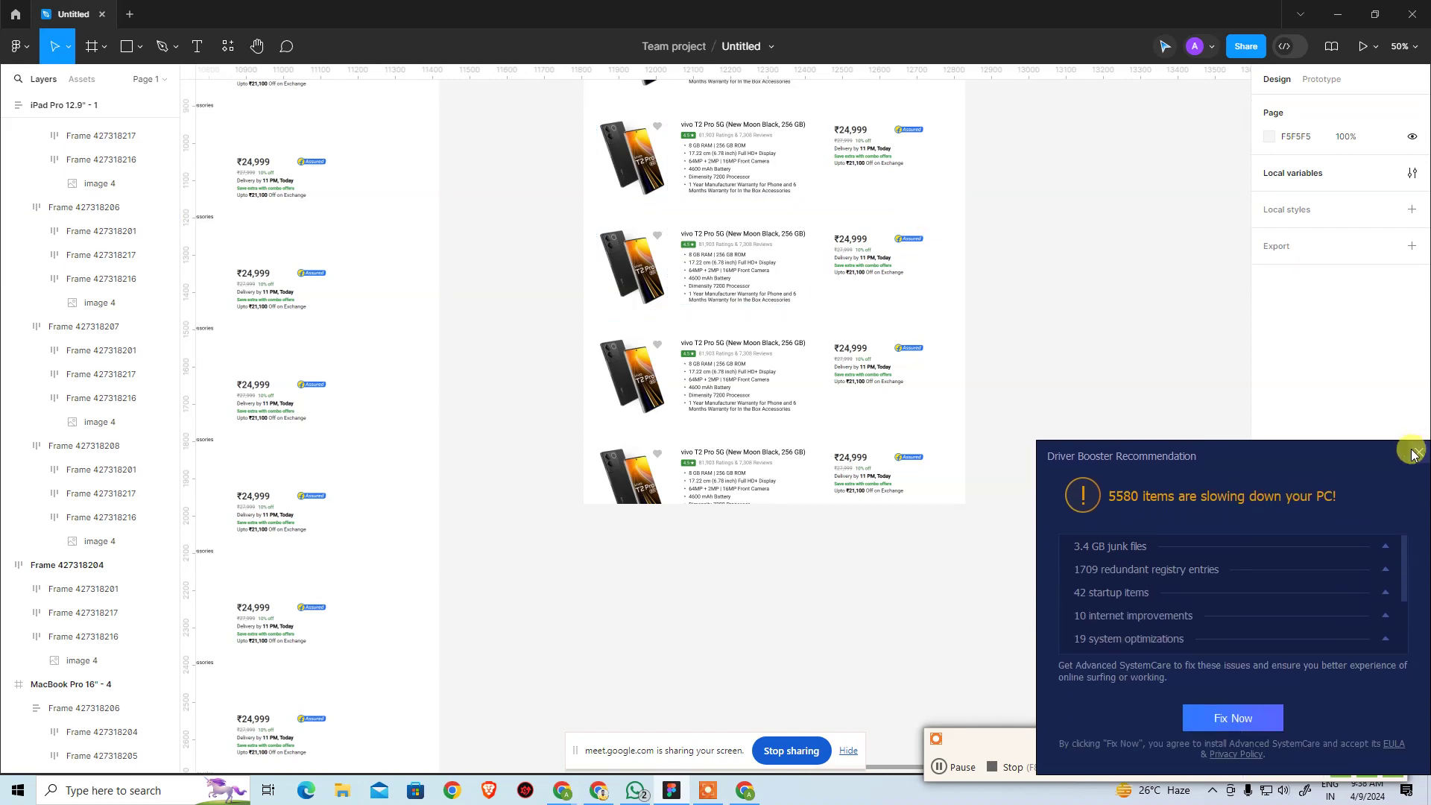
{"action": "left_click", "coordinate": [1412, 454]}
Set the standalone product card's horizontal resizing to Hug contents
{"action": "scroll", "coordinate": [1006, 266], "scroll_direction": "up", "scroll_amount": 10}
{"action": "scroll", "coordinate": [936, 415], "scroll_direction": "left", "scroll_amount": 5}
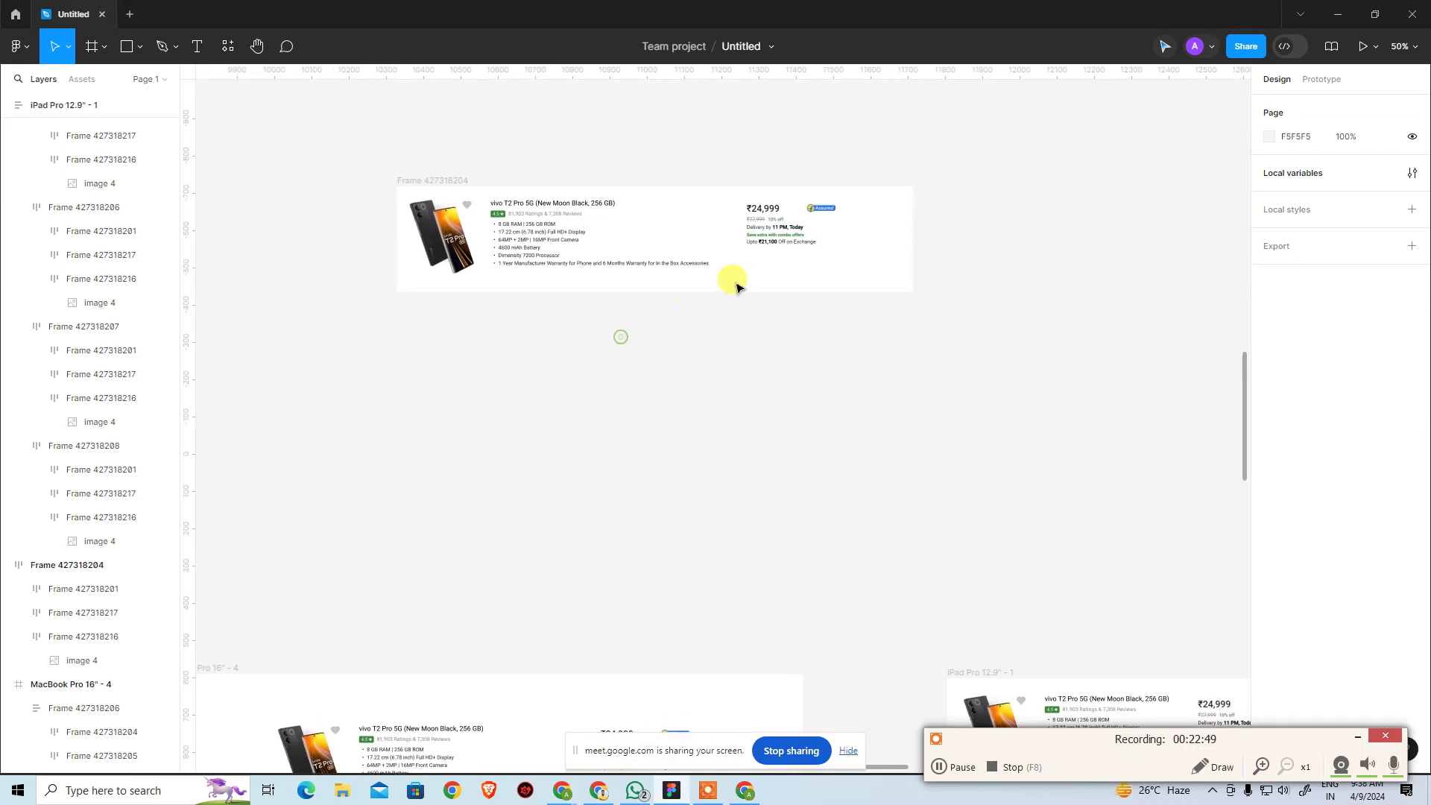
{"action": "left_click", "coordinate": [736, 287]}
{"action": "left_click", "coordinate": [457, 181]}
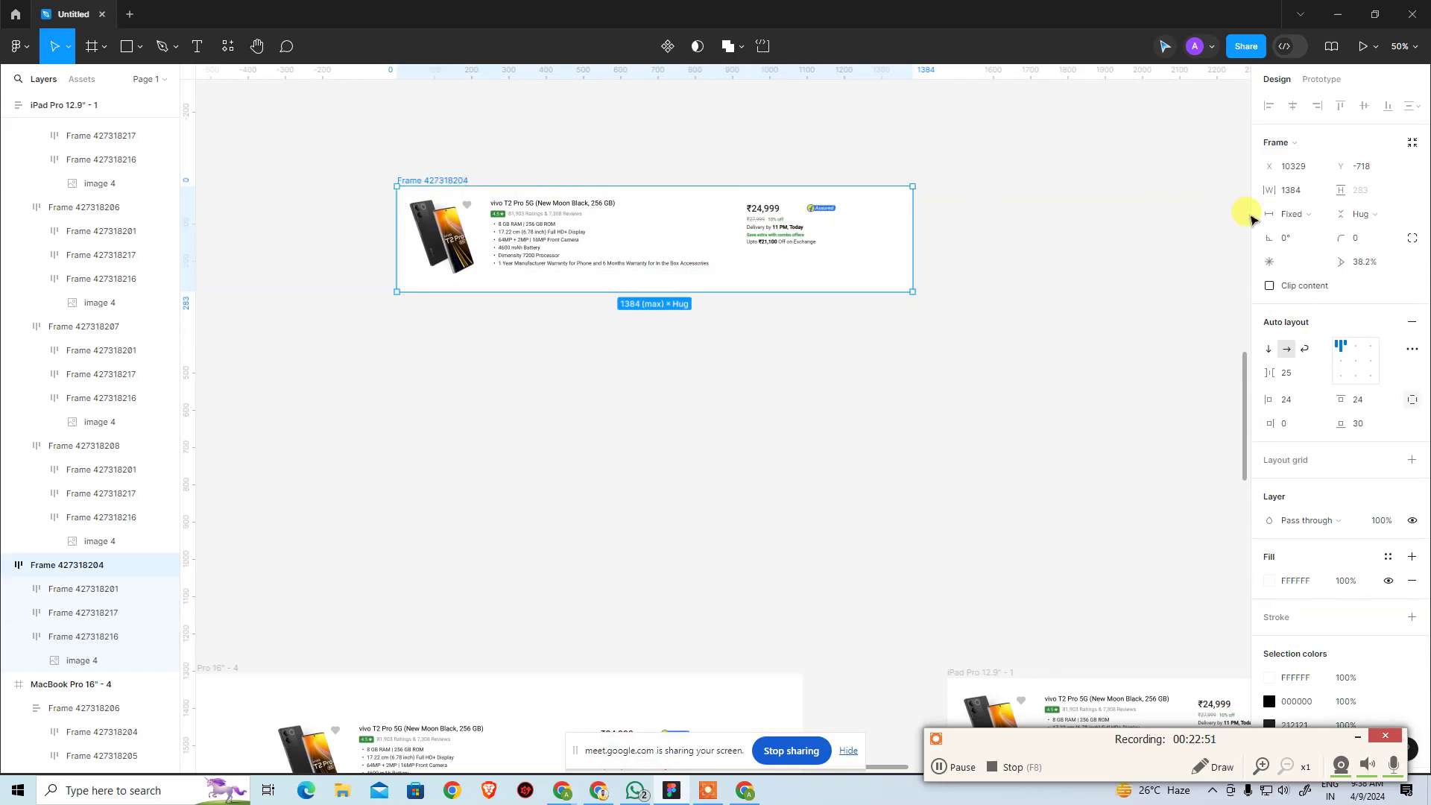
{"action": "left_click", "coordinate": [1301, 215]}
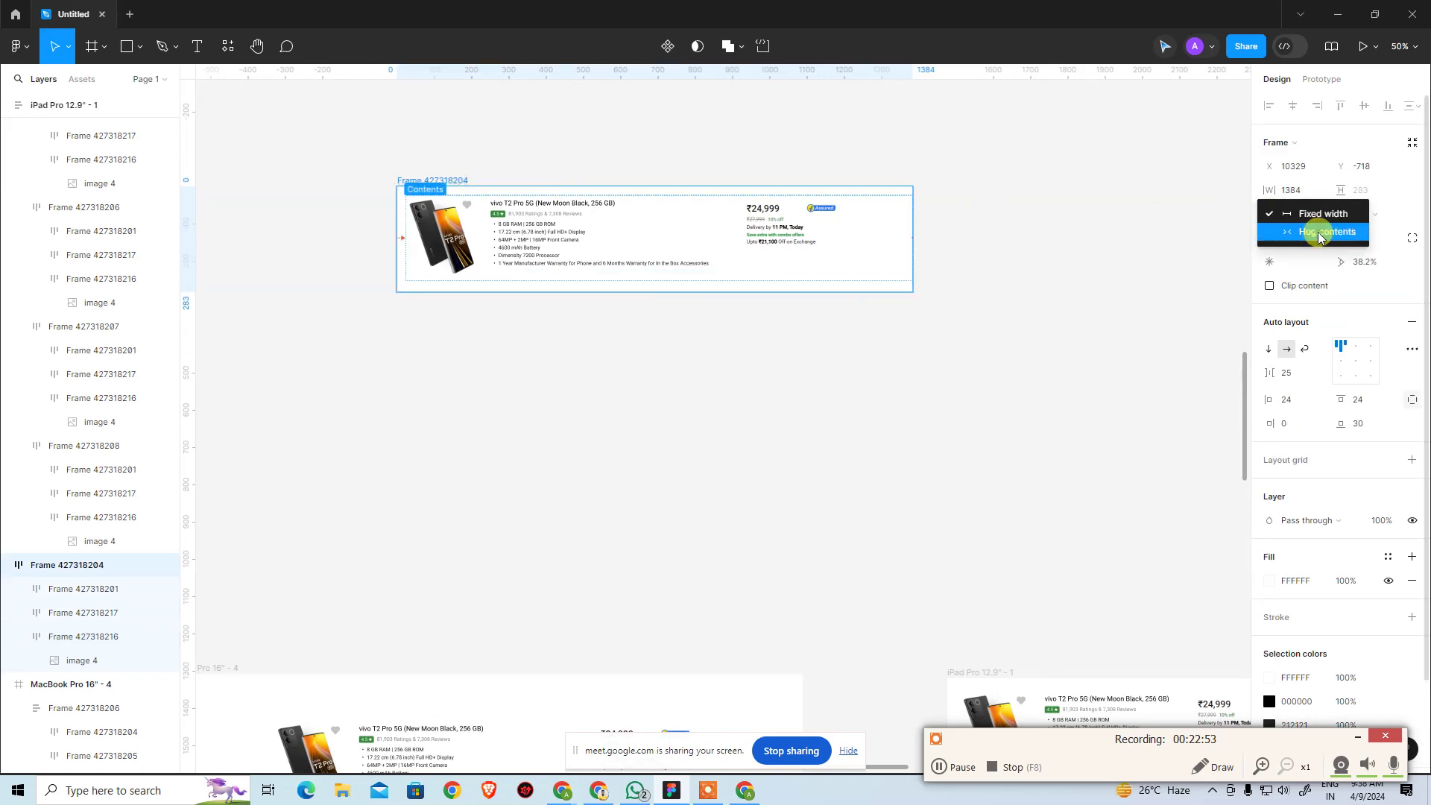
{"action": "left_click", "coordinate": [1320, 234]}
{"action": "left_click", "coordinate": [1125, 280]}
Delete all the product cards from the iPad Pro 12.9" frame, leaving the frame itself in place
{"action": "key", "text": "ctrl+minus"}
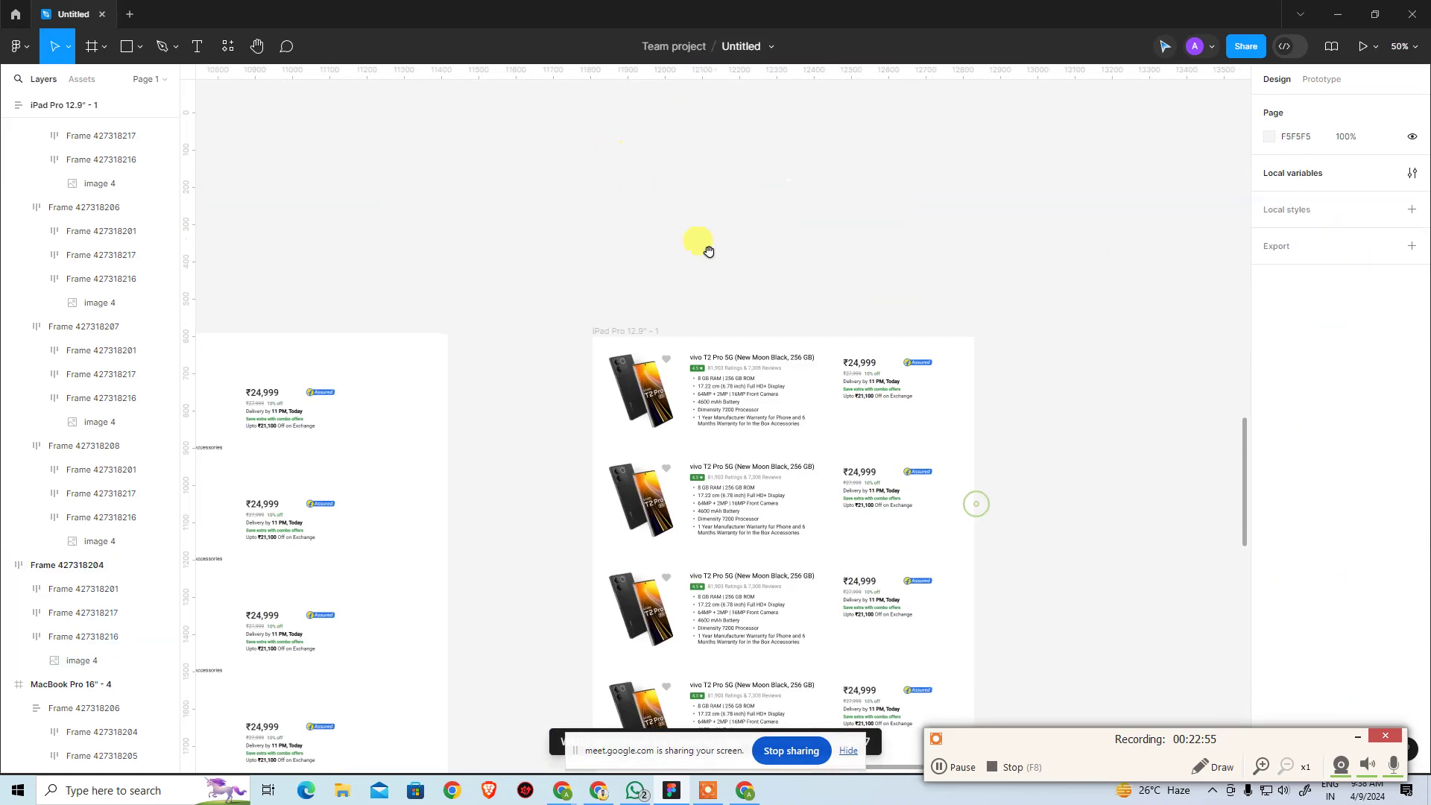
{"action": "scroll", "coordinate": [1063, 550], "scroll_direction": "down", "scroll_amount": 1}
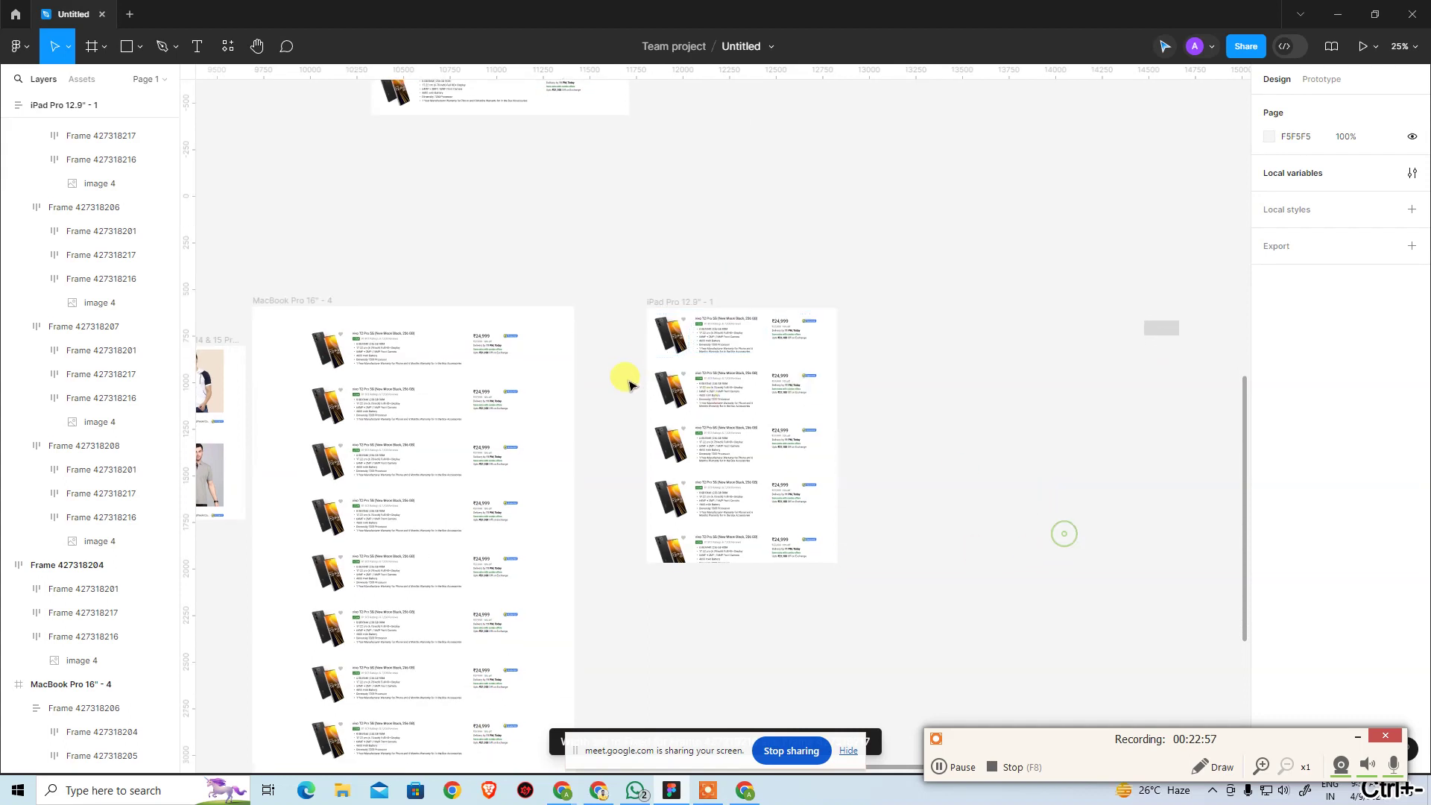
{"action": "left_click_drag", "start_coordinate": [623, 328], "coordinate": [771, 607]}
{"action": "key", "text": "Delete"}
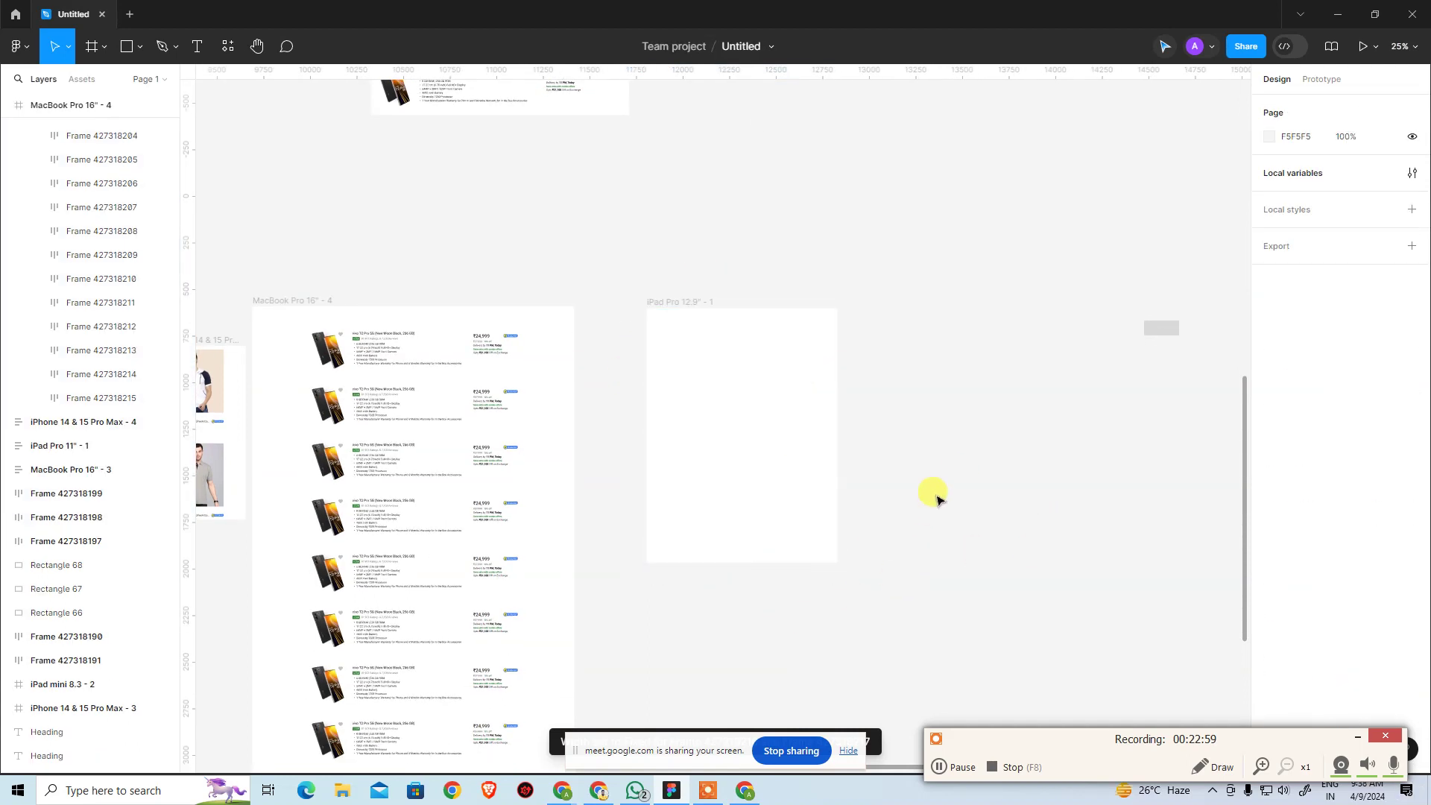
Paste a copy of the standalone hug-width product card into the empty iPad frame
{"action": "scroll", "coordinate": [552, 256], "scroll_direction": "up", "scroll_amount": 5}
{"action": "left_click", "coordinate": [387, 213]}
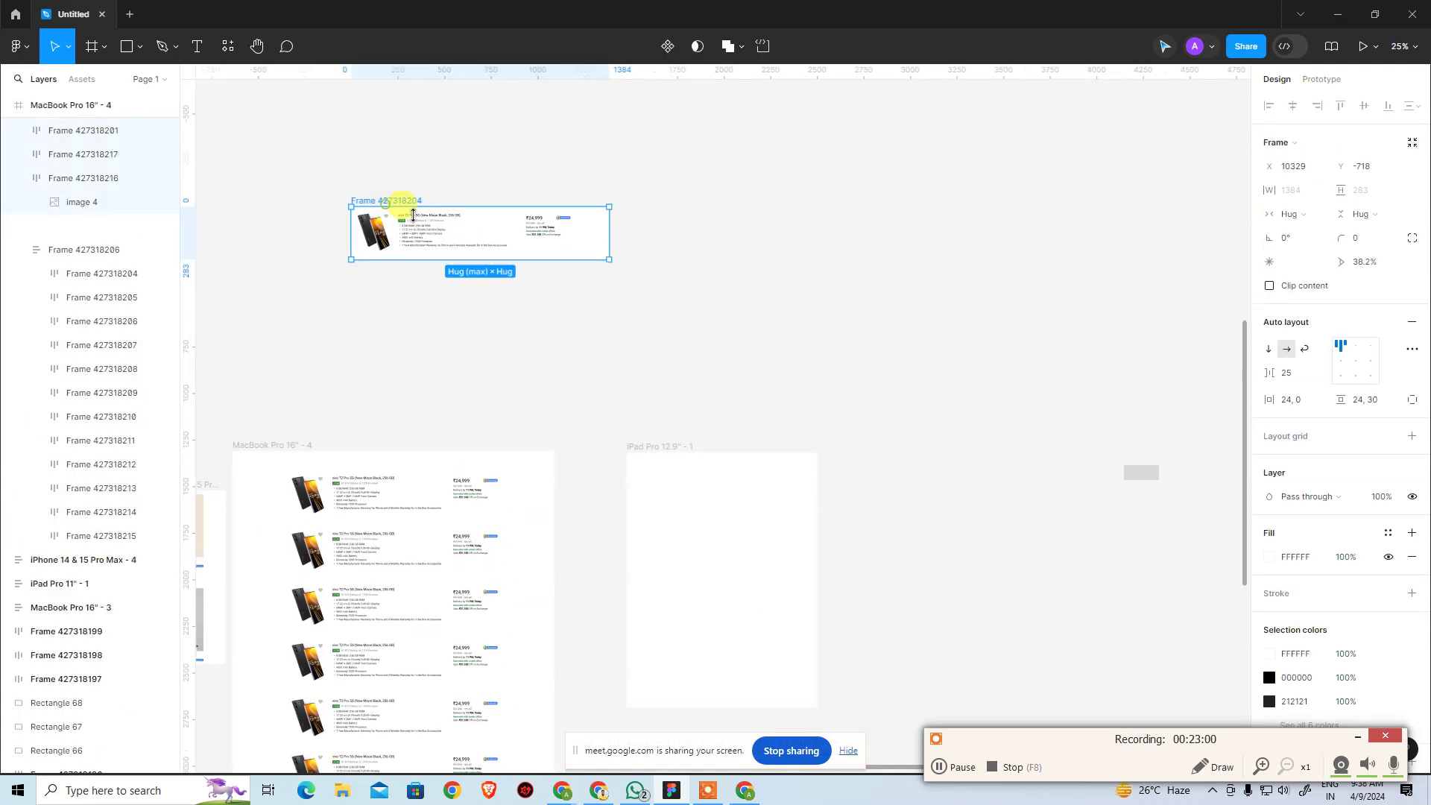
{"action": "key", "text": "ctrl+c"}
{"action": "left_click", "coordinate": [673, 512]}
{"action": "key", "text": "ctrl+v"}
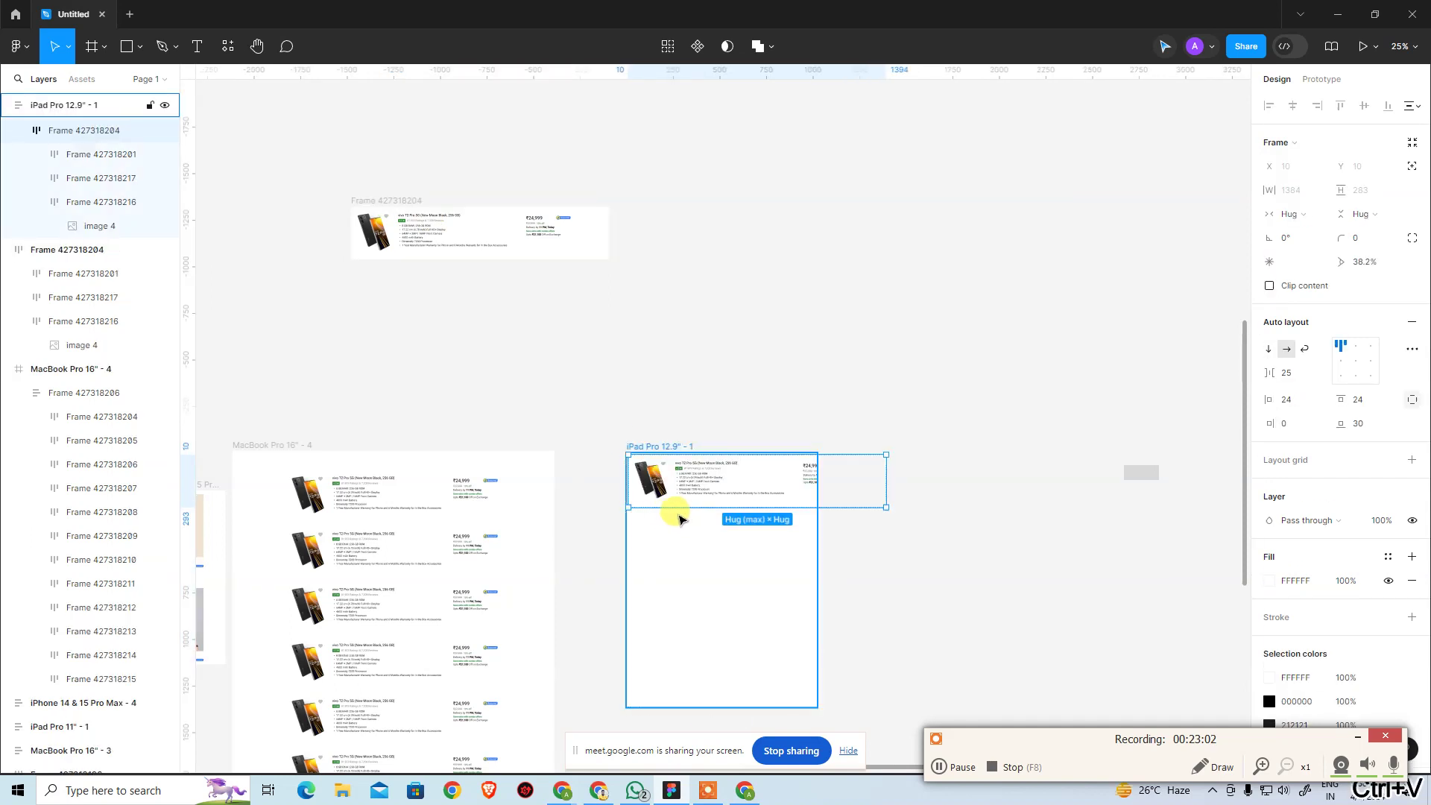
Try setting the pasted card's horizontal resizing to Fill container, and delete the card from the iPad frame
{"action": "left_click", "coordinate": [846, 544]}
{"action": "left_click", "coordinate": [703, 495]}
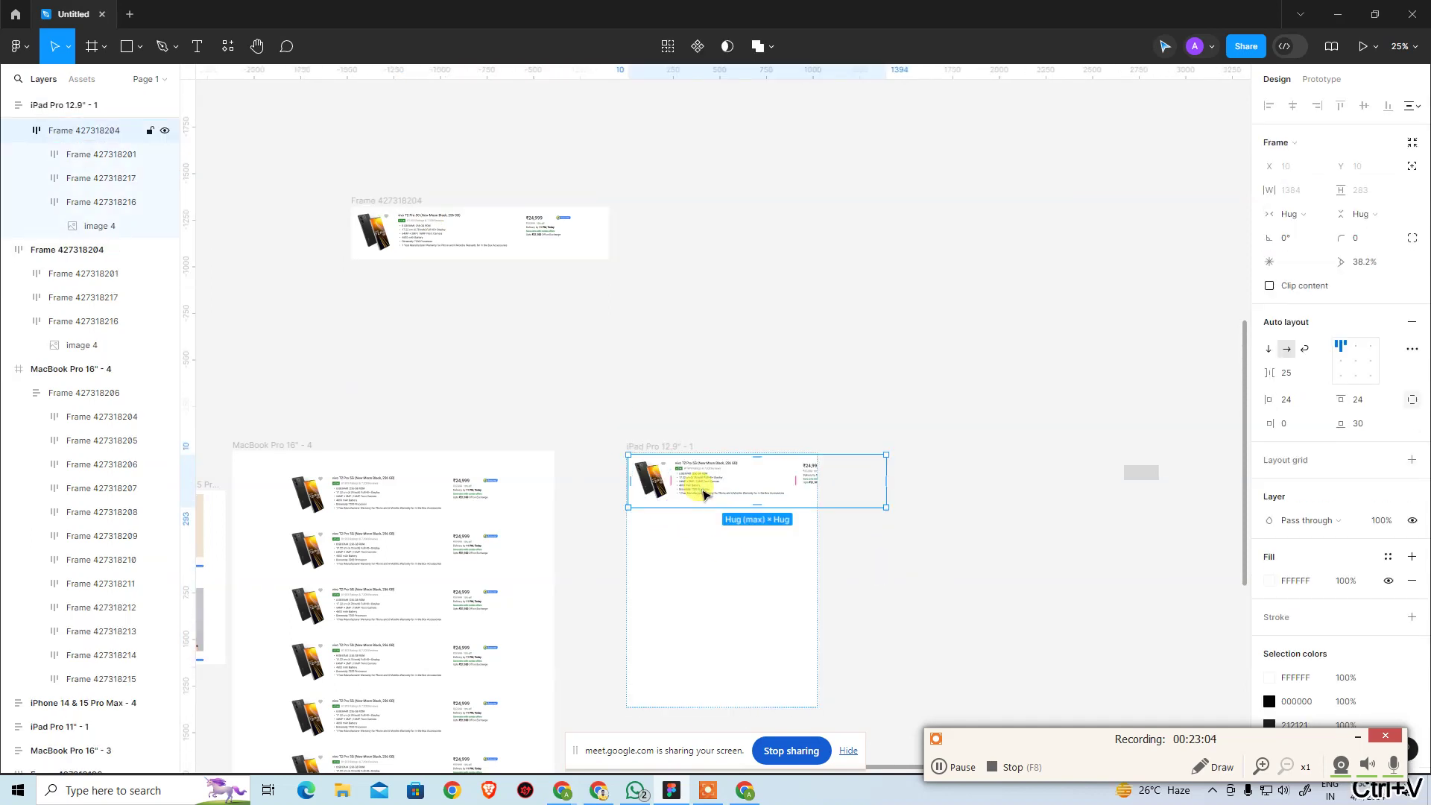
{"action": "left_click", "coordinate": [1311, 218]}
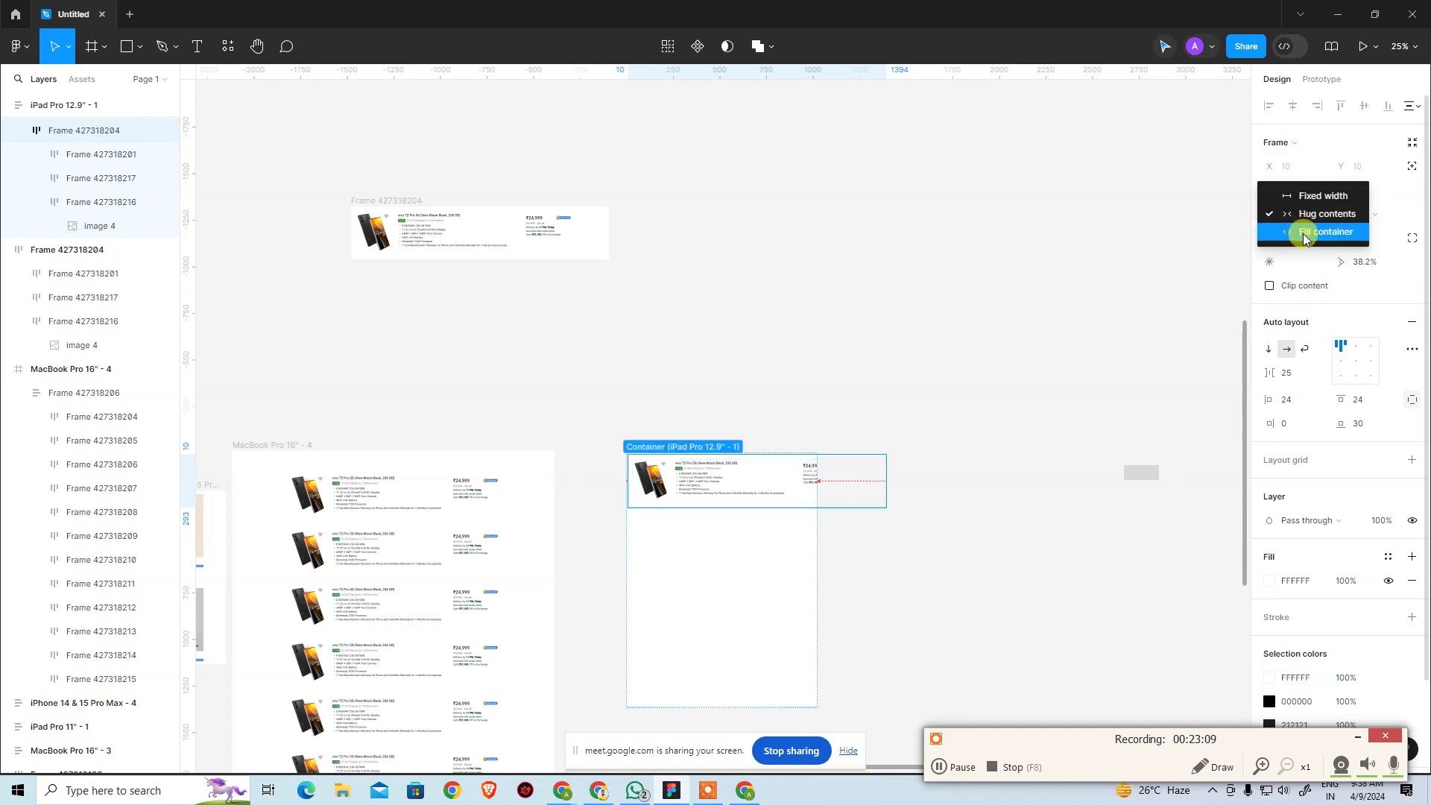
{"action": "left_click", "coordinate": [1304, 237]}
{"action": "left_click", "coordinate": [772, 333]}
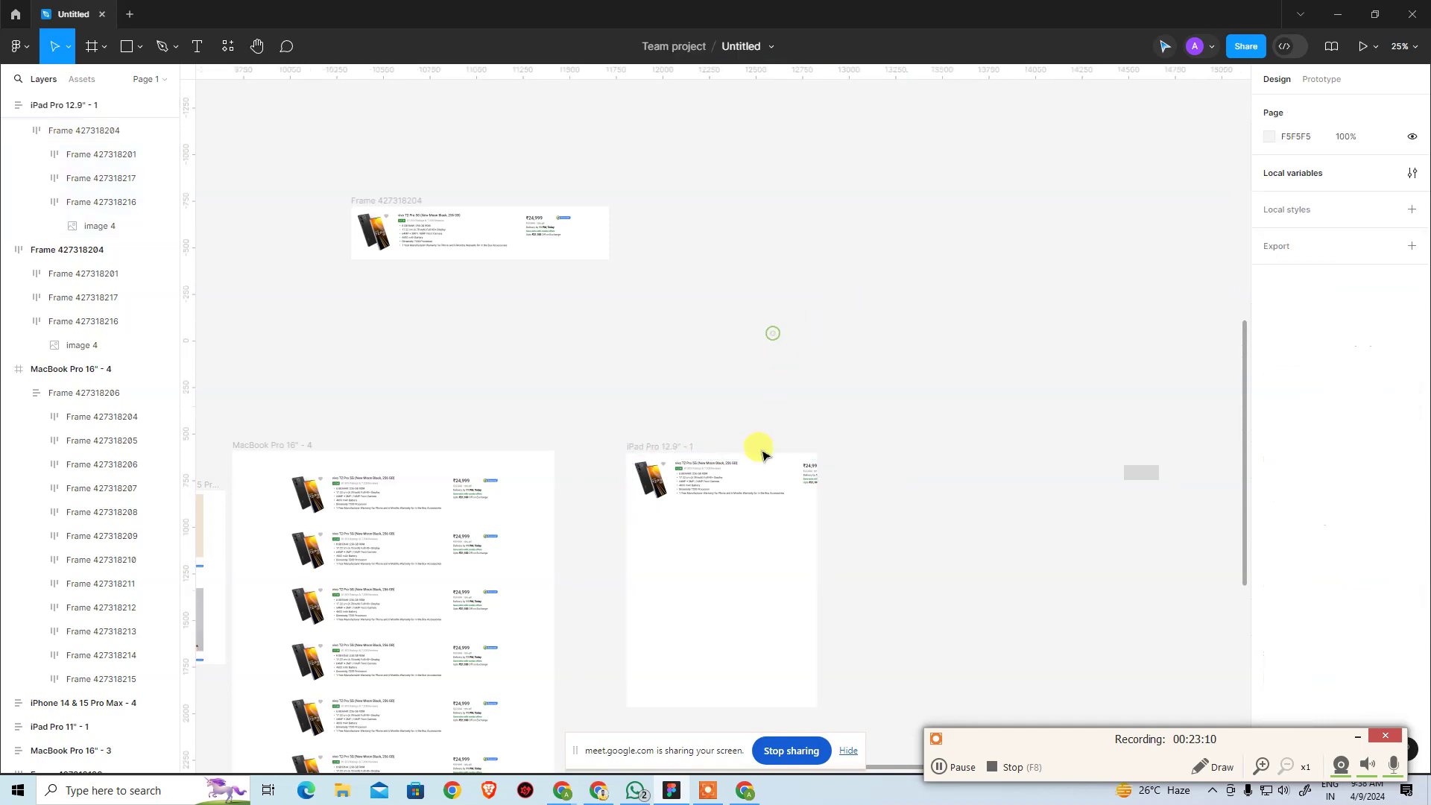
{"action": "left_click", "coordinate": [757, 483]}
{"action": "key", "text": "Delete"}
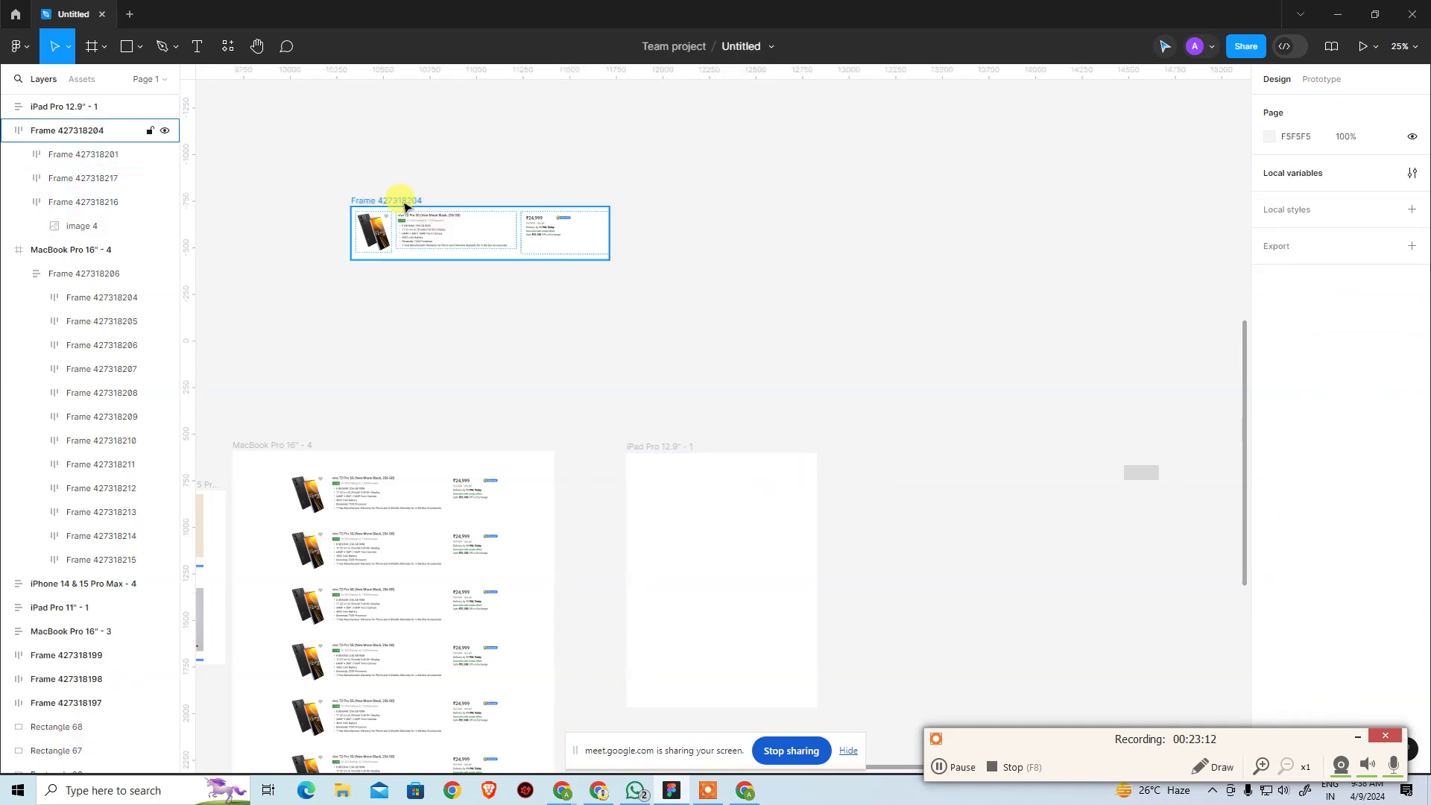
Check which horizontal resizing options the standalone product card offers, leaving the setting as it is
{"action": "left_click", "coordinate": [402, 201]}
{"action": "left_click", "coordinate": [1322, 216]}
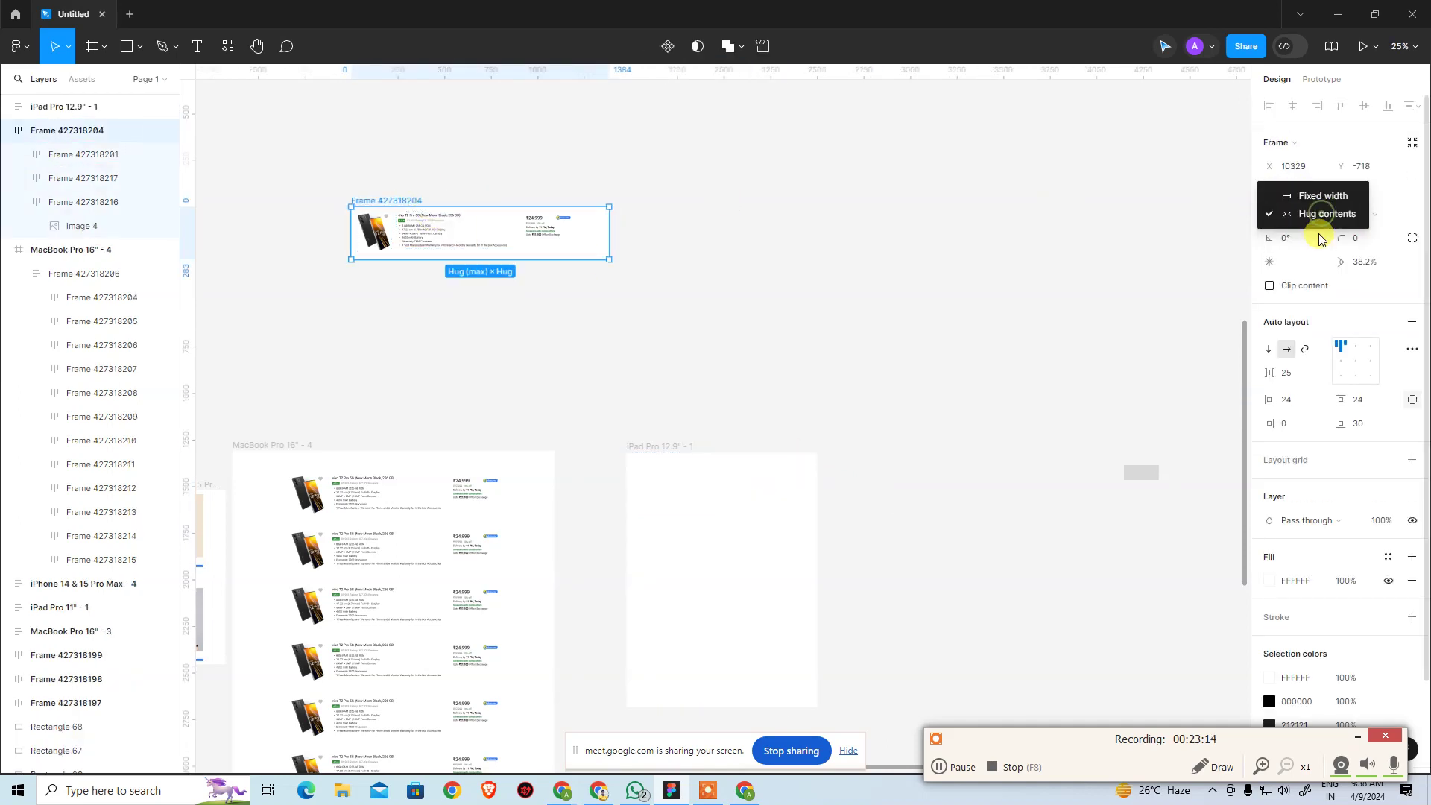
{"action": "left_click", "coordinate": [896, 366]}
{"action": "left_click", "coordinate": [623, 316]}
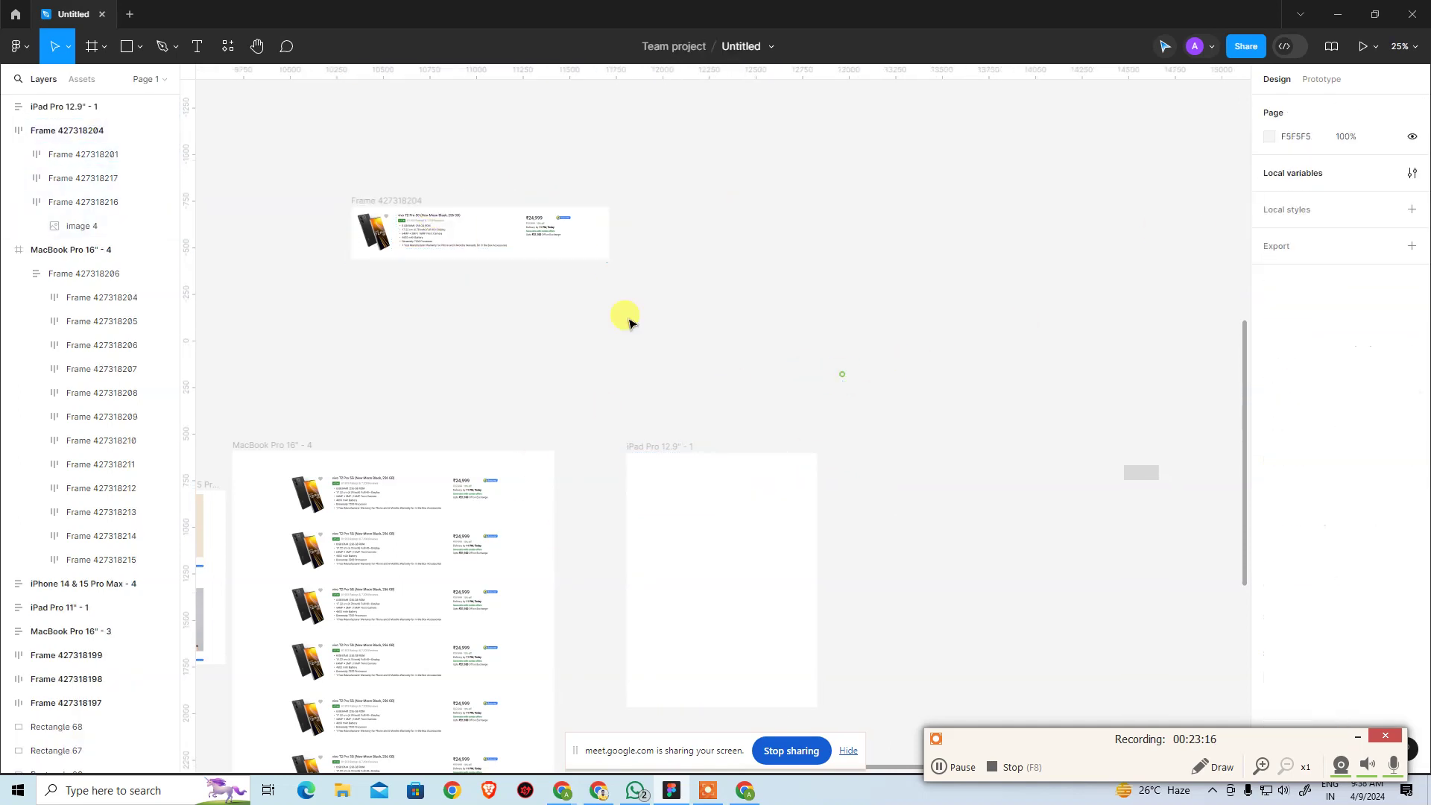
Duplicate the standalone product card beside the original and wrap the copy in its own auto layout frame
{"action": "left_click", "coordinate": [375, 200]}
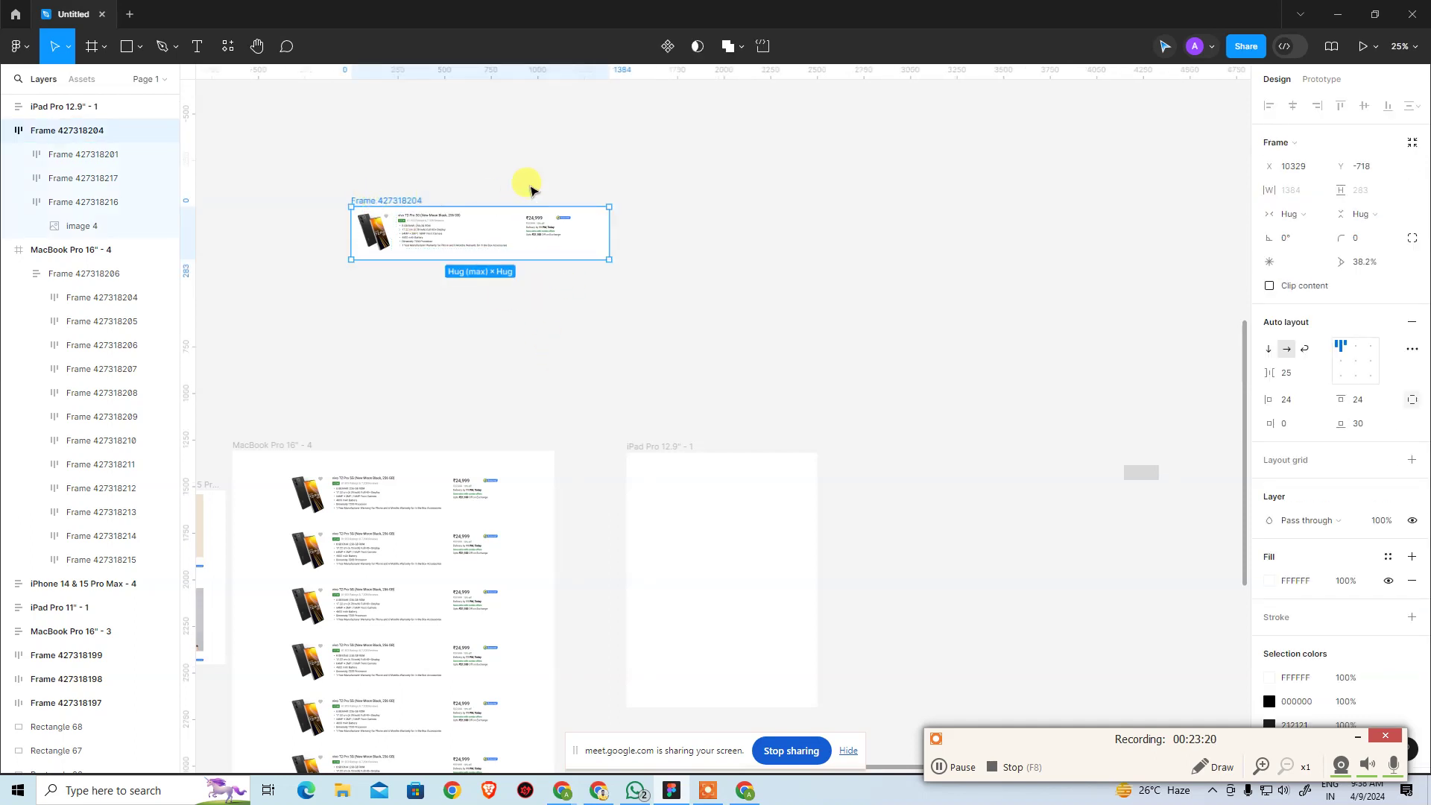
{"action": "key", "text": "ctrl+c"}
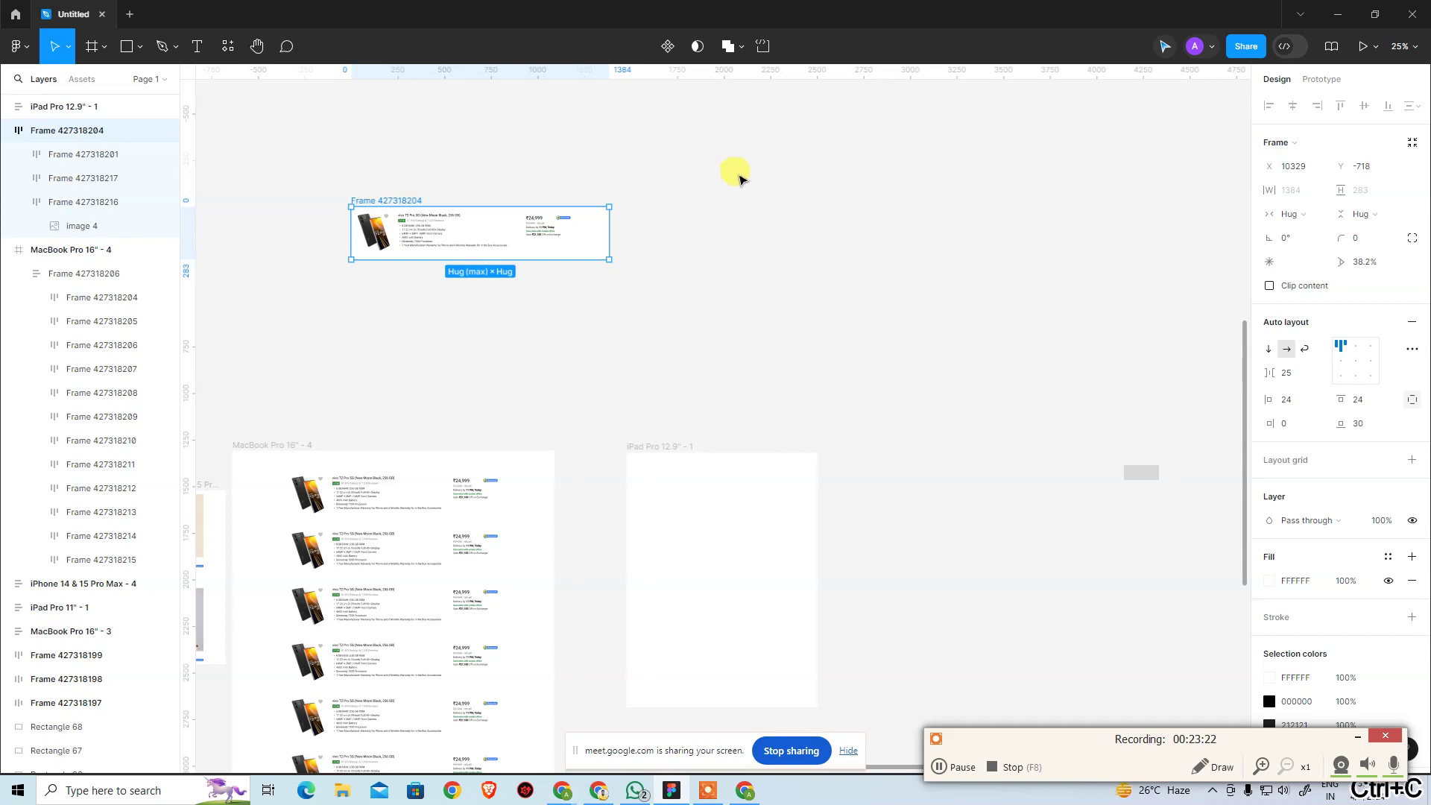
{"action": "key", "text": "ctrl+v"}
{"action": "left_click", "coordinate": [711, 160]}
{"action": "left_click", "coordinate": [666, 203]}
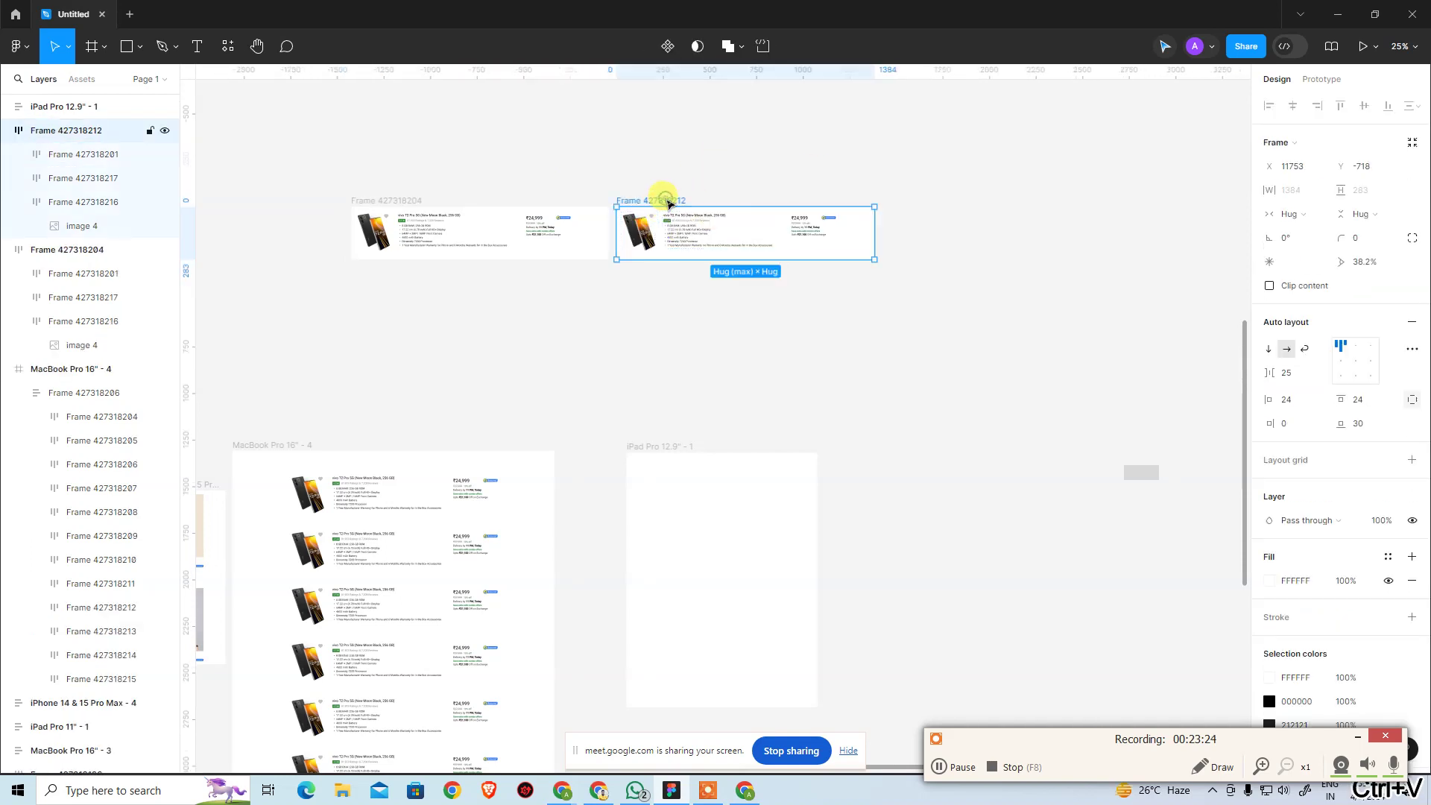
{"action": "key", "text": "shift+a"}
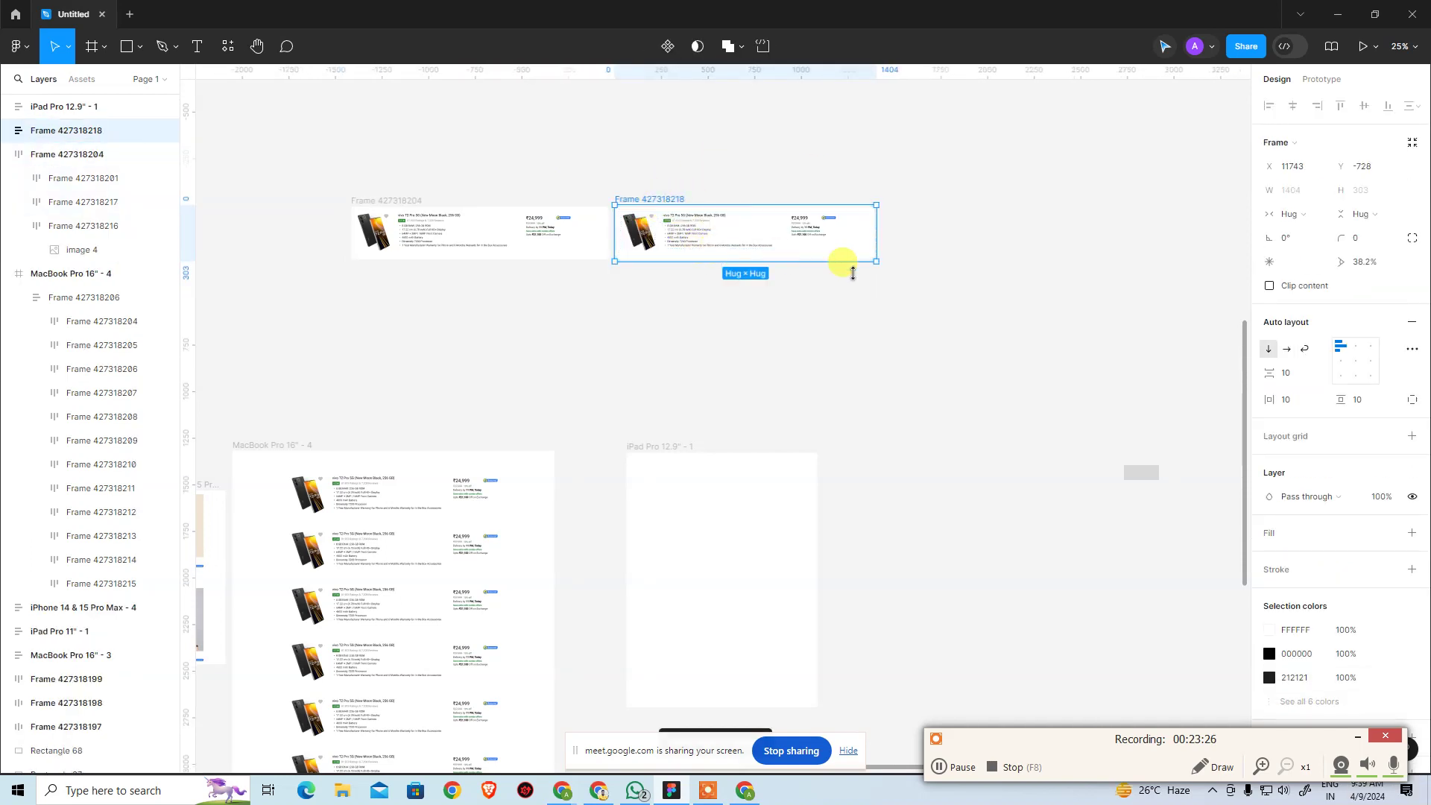
{"action": "left_click", "coordinate": [862, 294]}
Set the wrapped product card's horizontal resizing to Fill container inside its auto layout frame
{"action": "left_click", "coordinate": [865, 246]}
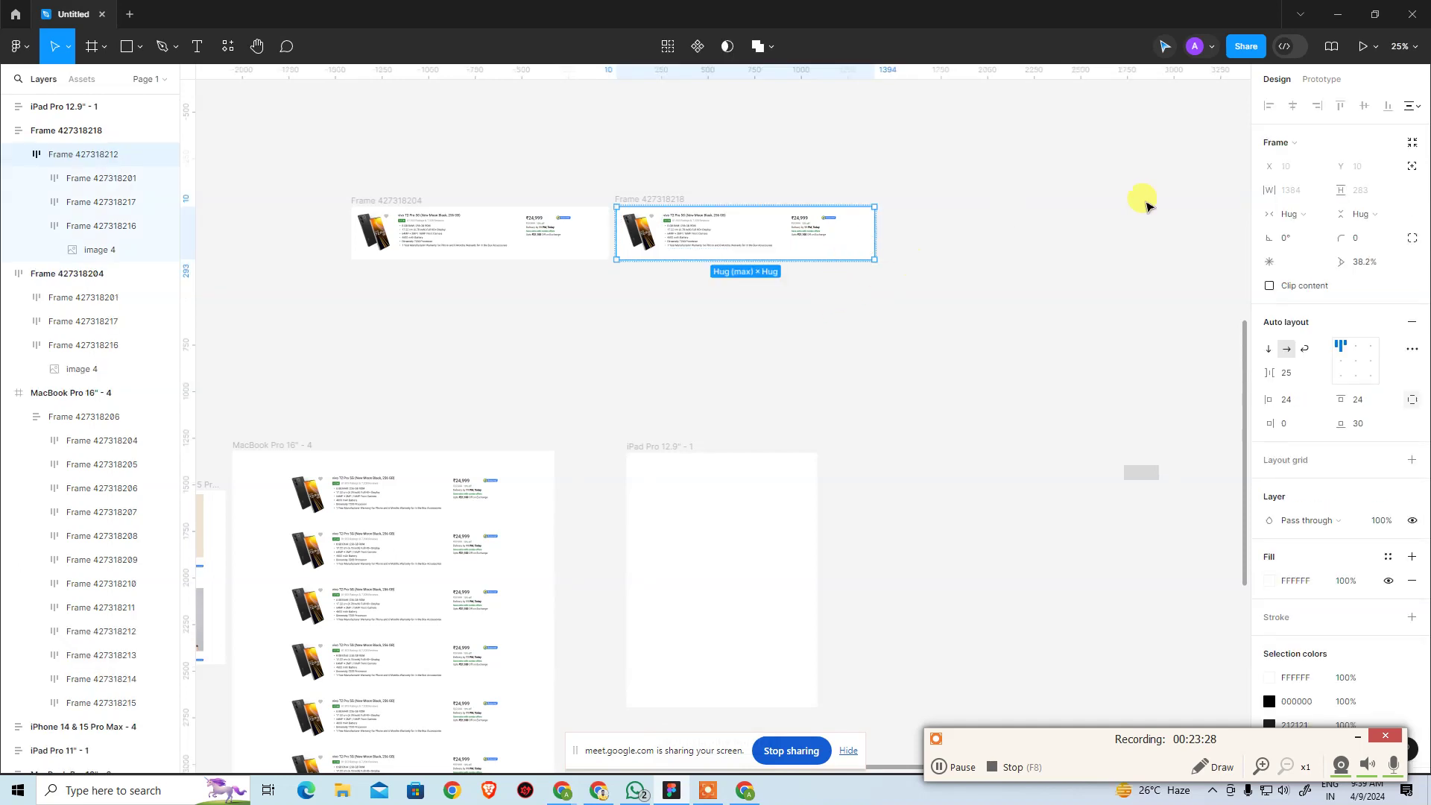
{"action": "left_click", "coordinate": [1301, 214]}
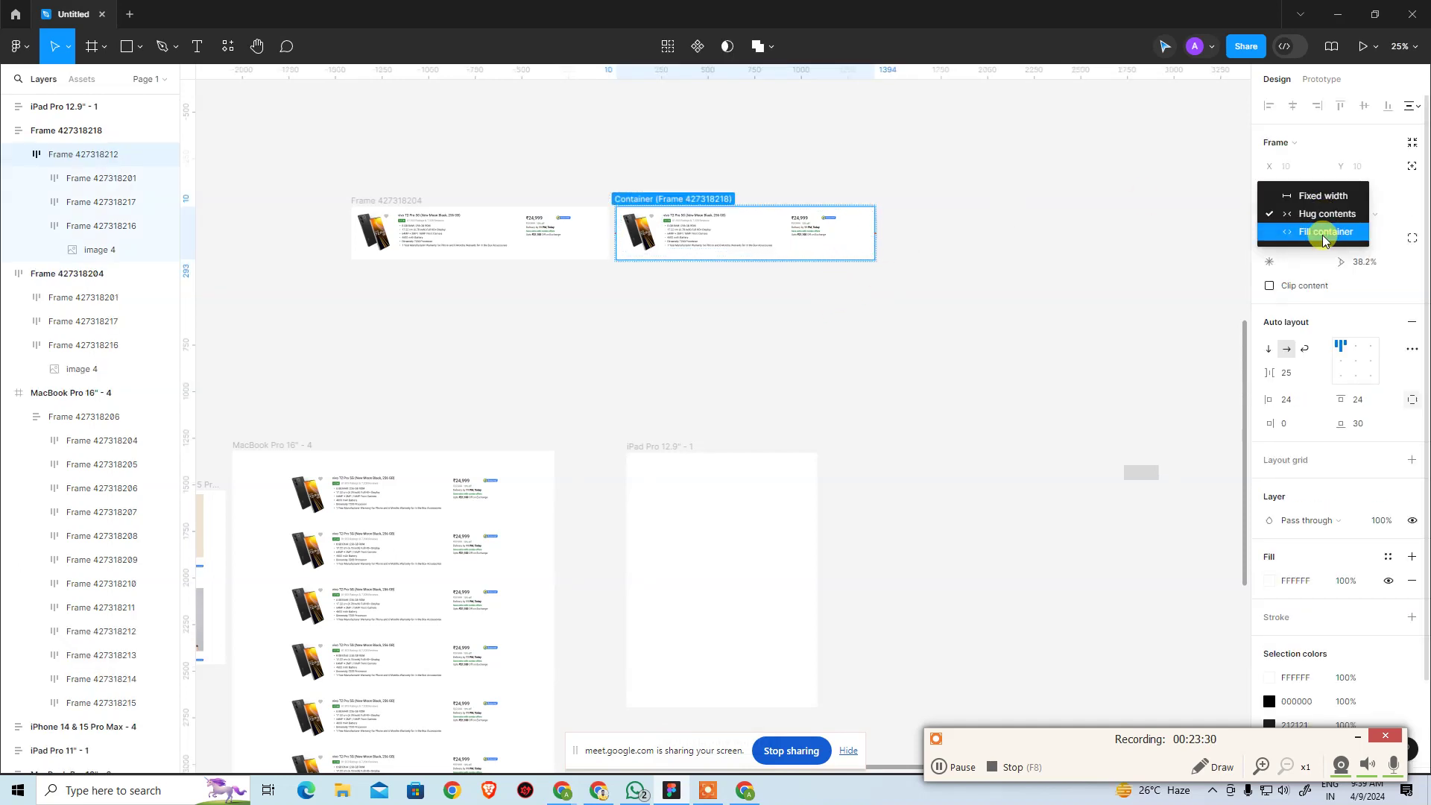
{"action": "left_click", "coordinate": [1324, 237]}
{"action": "left_click", "coordinate": [929, 330]}
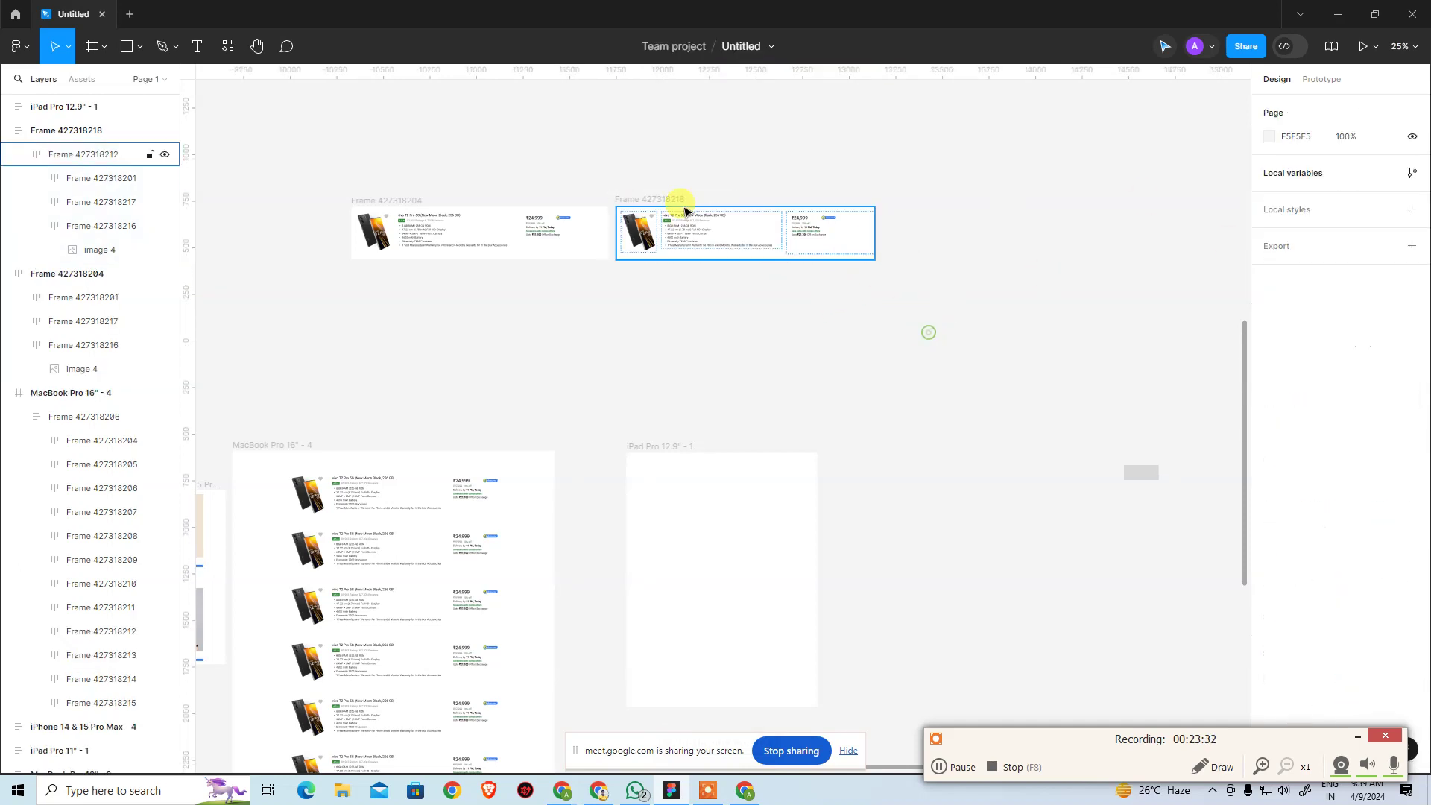
Try pasting the wrapped product card with its auto layout frame into the iPad frame, and undo the paste
{"action": "left_click", "coordinate": [676, 199]}
{"action": "key", "text": "ctrl+c"}
{"action": "left_click", "coordinate": [704, 467]}
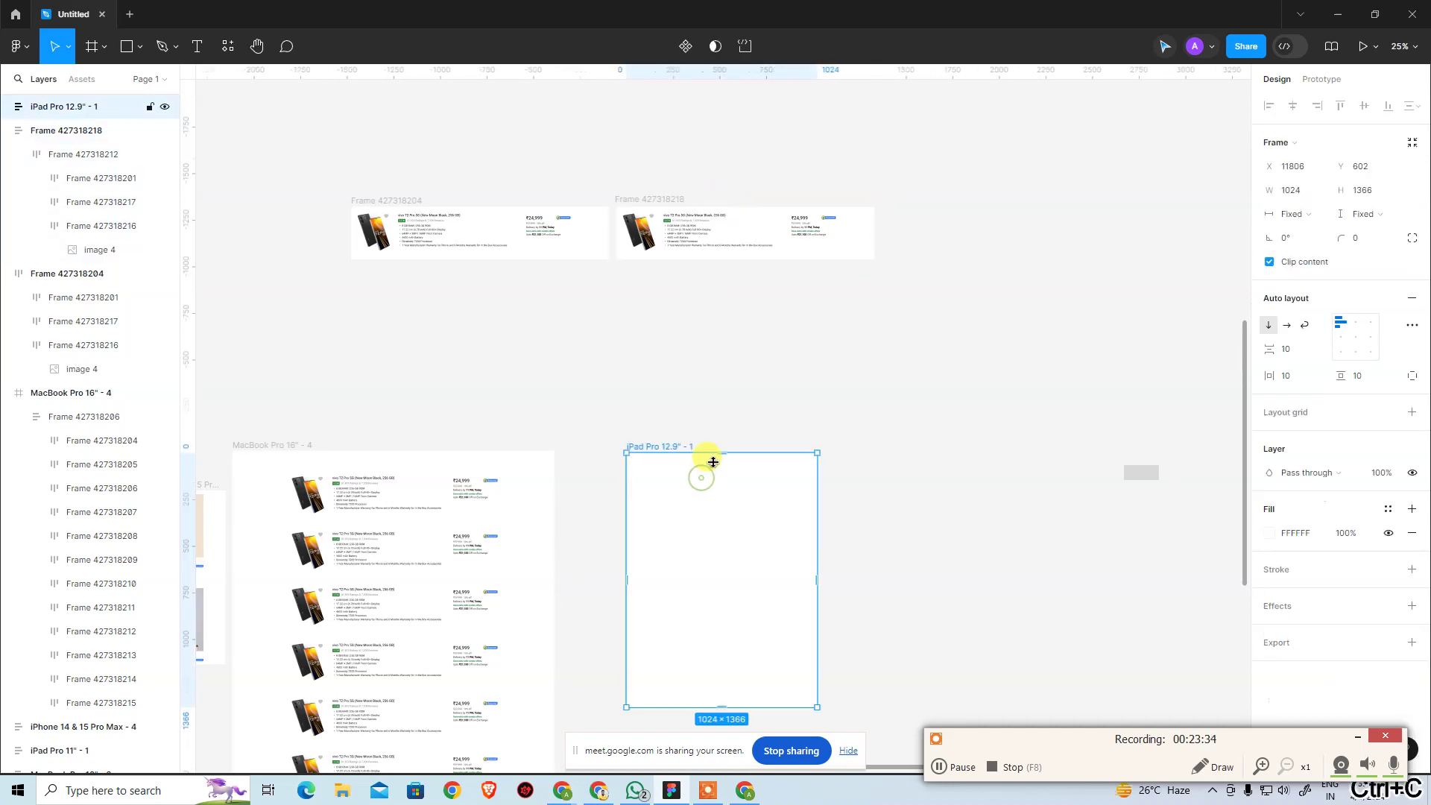
{"action": "key", "text": "ctrl+v"}
{"action": "left_click", "coordinate": [757, 481]}
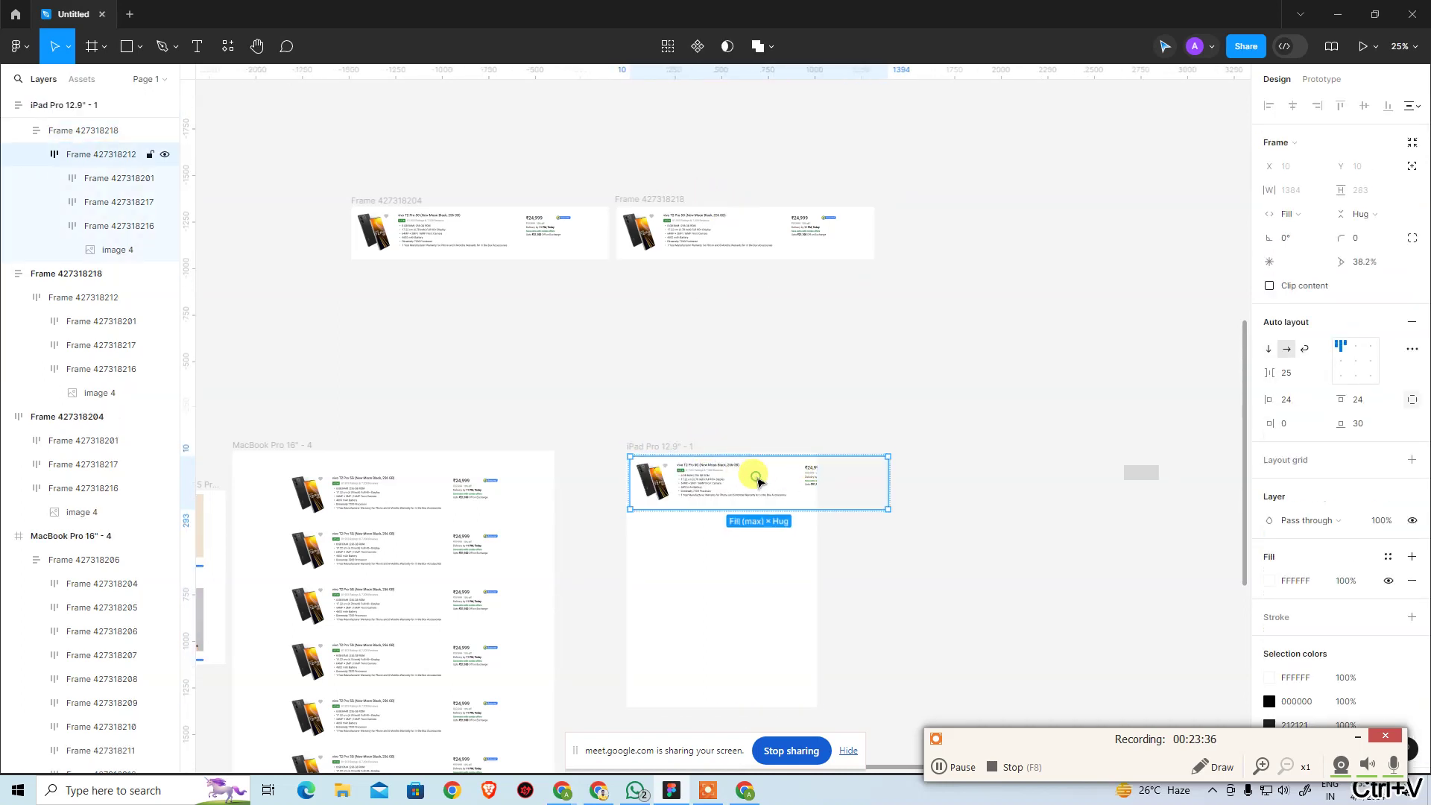
{"action": "key", "text": "ctrl+z"}
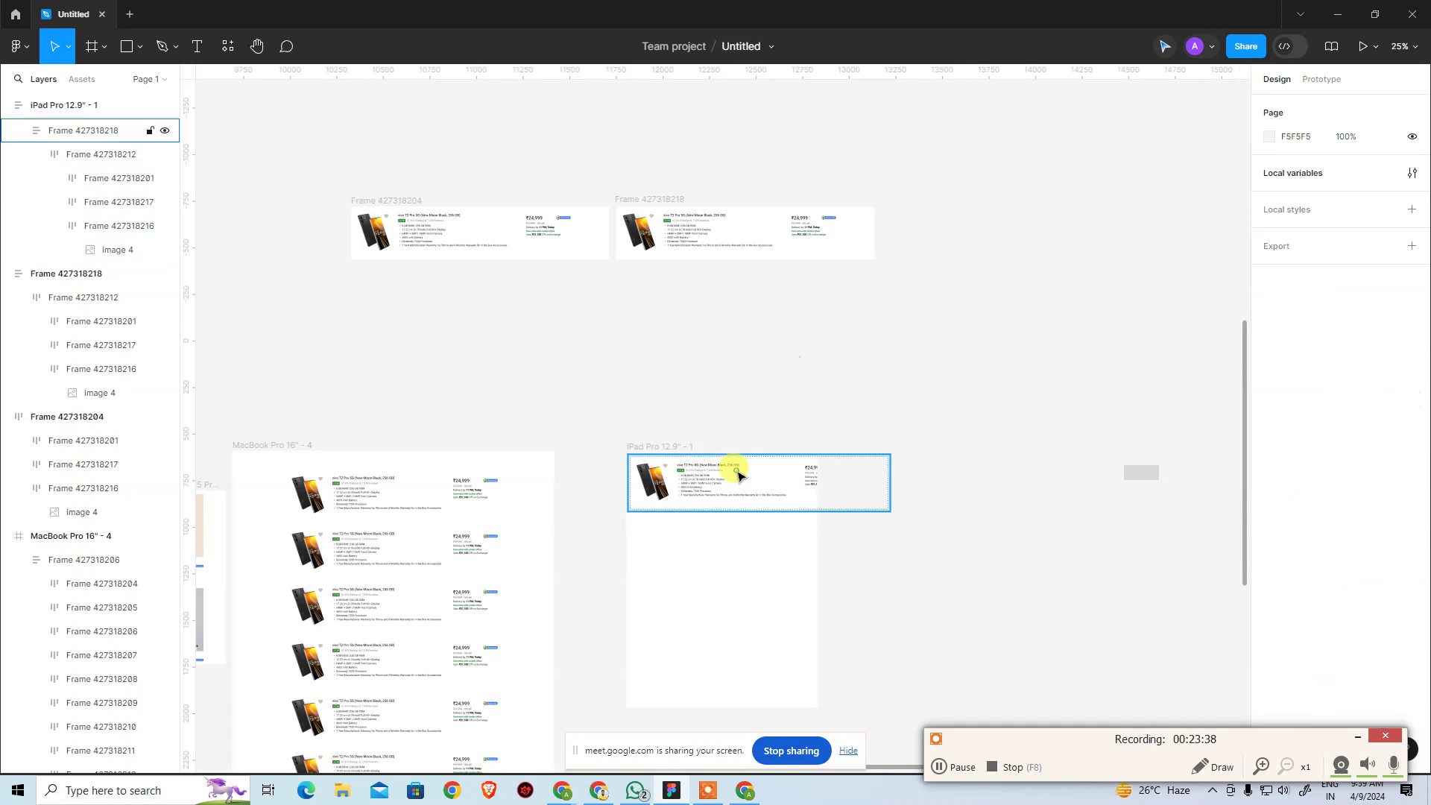
Inspect the horizontal resizing setting of the card nested inside the wrapping auto layout frame
{"action": "double_click", "coordinate": [755, 241]}
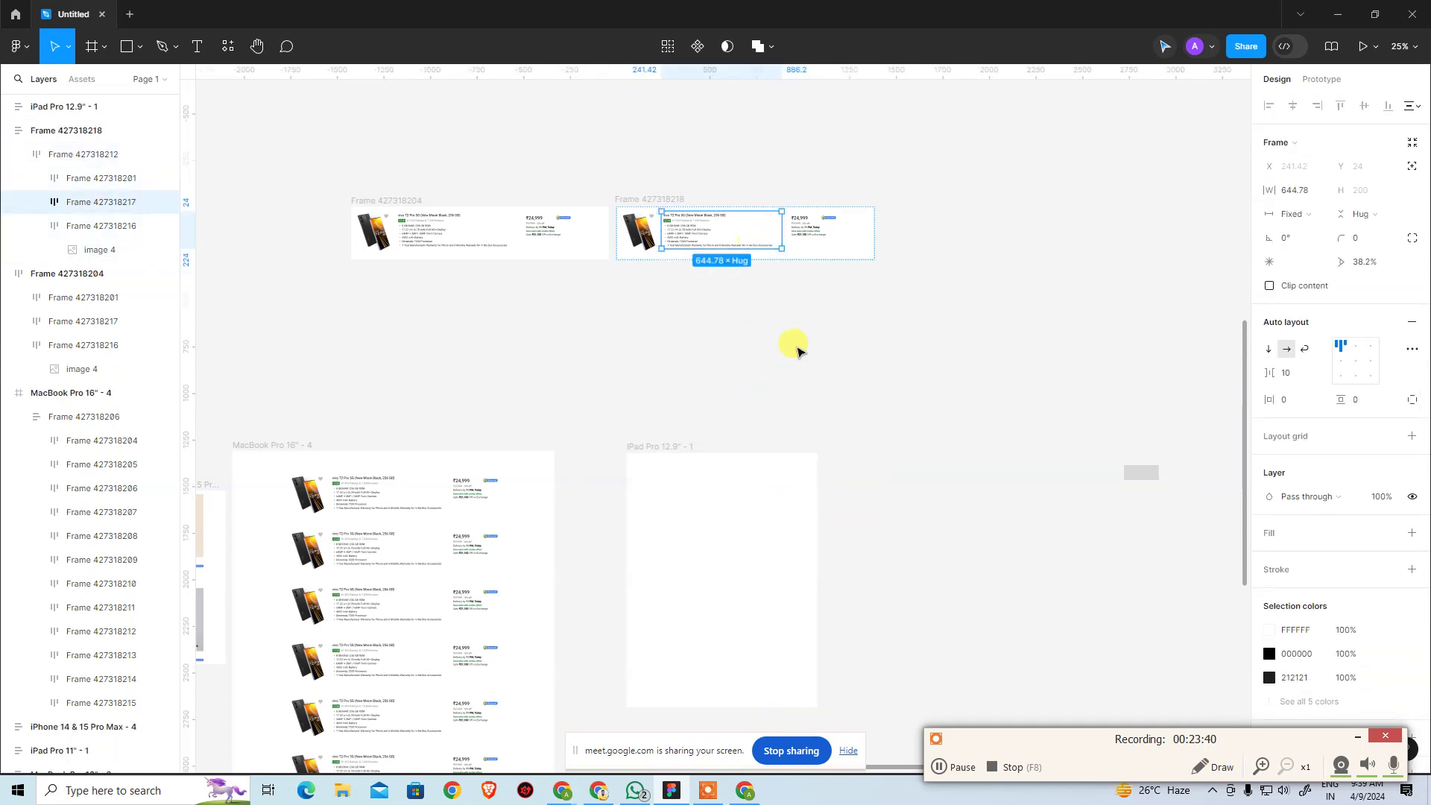
{"action": "left_click", "coordinate": [796, 350]}
{"action": "left_click", "coordinate": [649, 198]}
{"action": "left_click", "coordinate": [90, 154]}
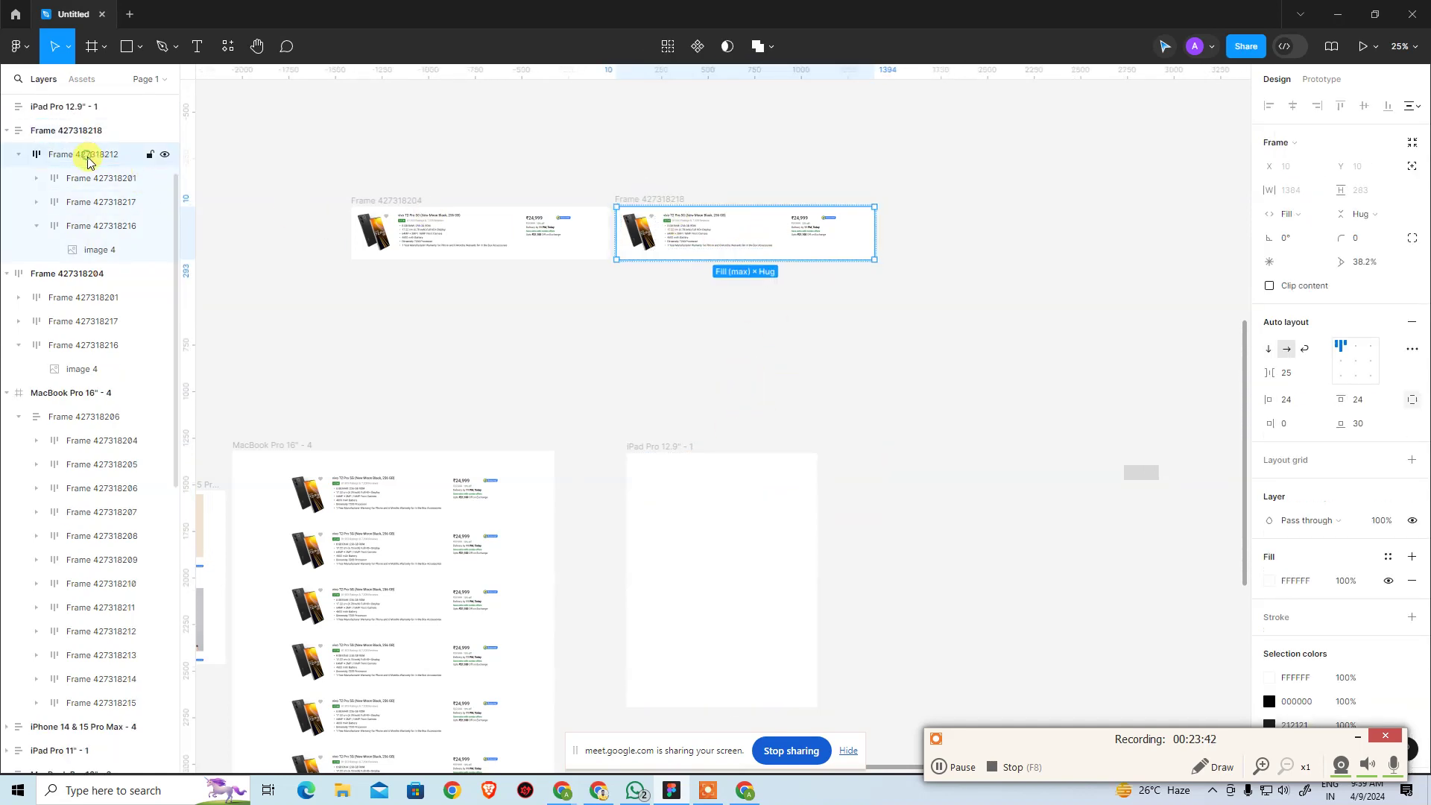
{"action": "left_click", "coordinate": [1297, 213]}
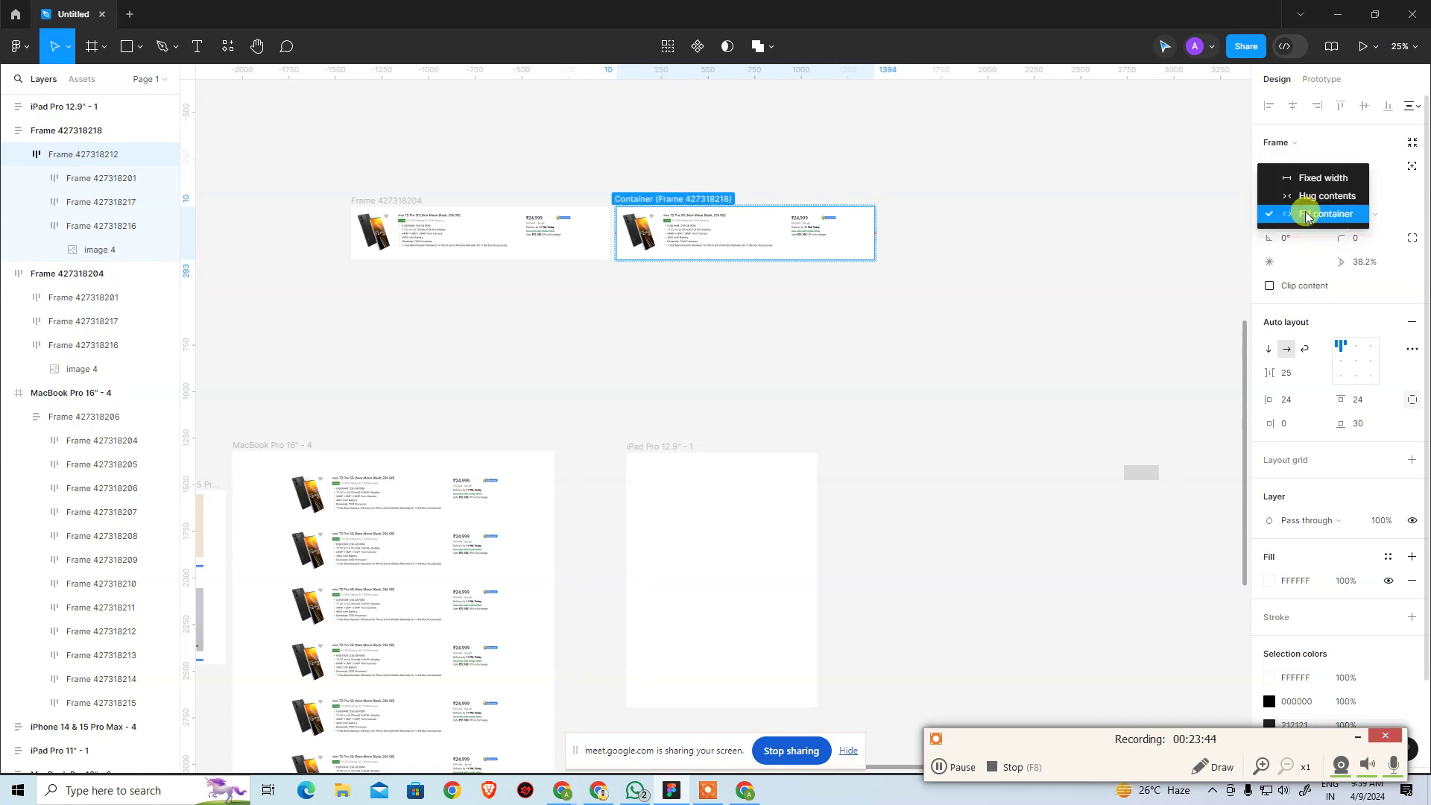
{"action": "left_click", "coordinate": [968, 363]}
Compare the wrapping frame's horizontal resizing options with those of the nested product card
{"action": "left_click", "coordinate": [661, 182]}
{"action": "left_click", "coordinate": [662, 197]}
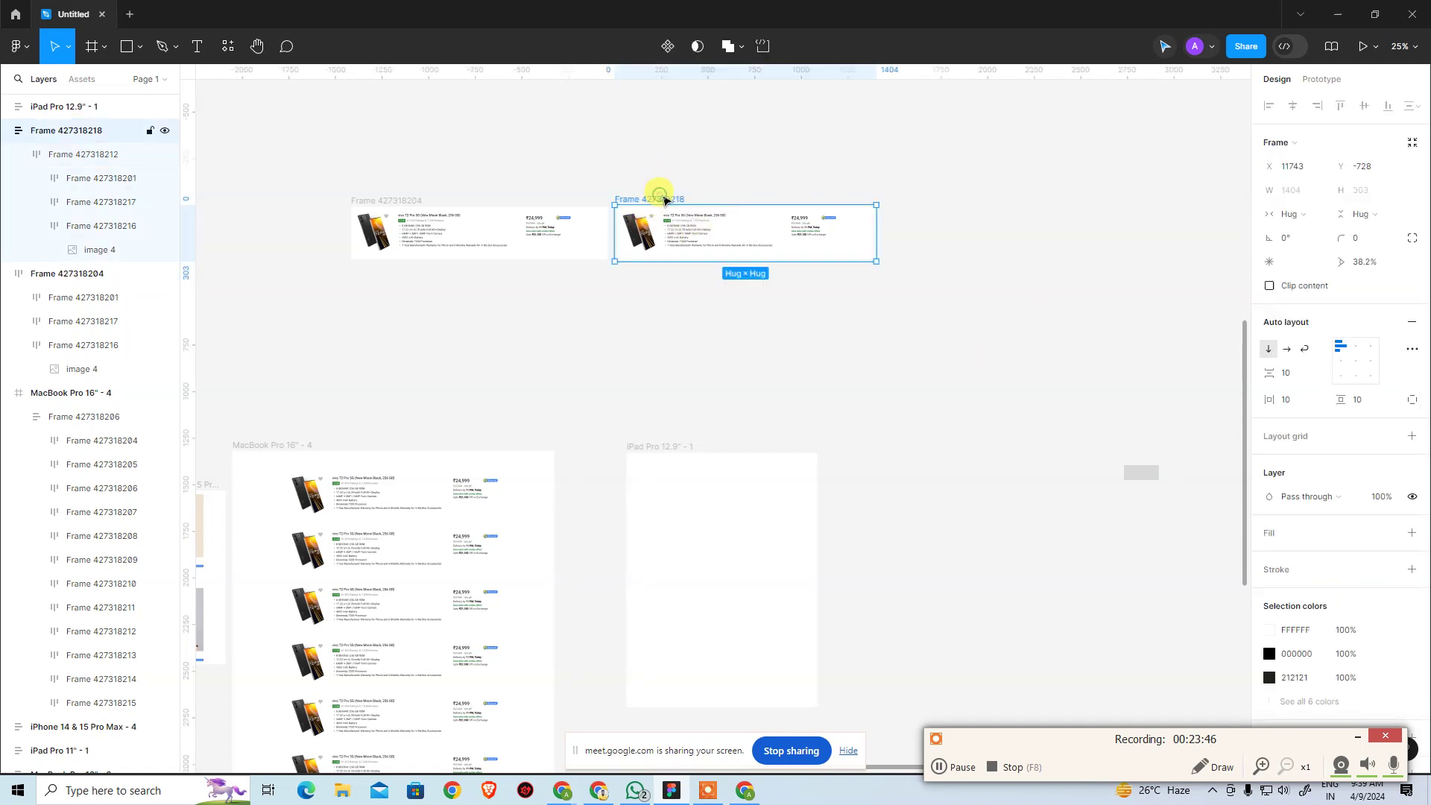
{"action": "left_click", "coordinate": [1297, 214]}
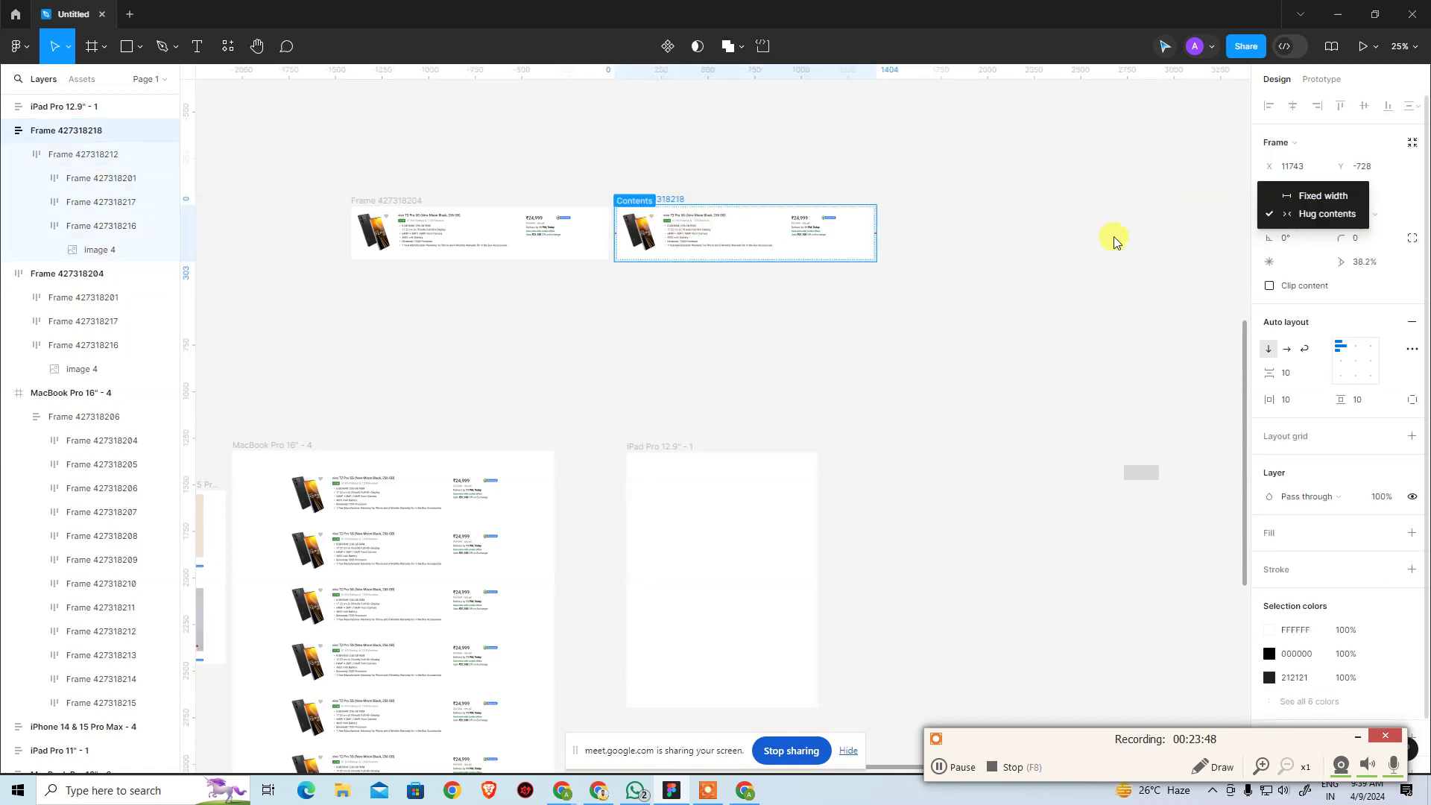
{"action": "left_click", "coordinate": [1078, 250]}
{"action": "key", "text": "Escape"}
{"action": "left_click", "coordinate": [662, 235]}
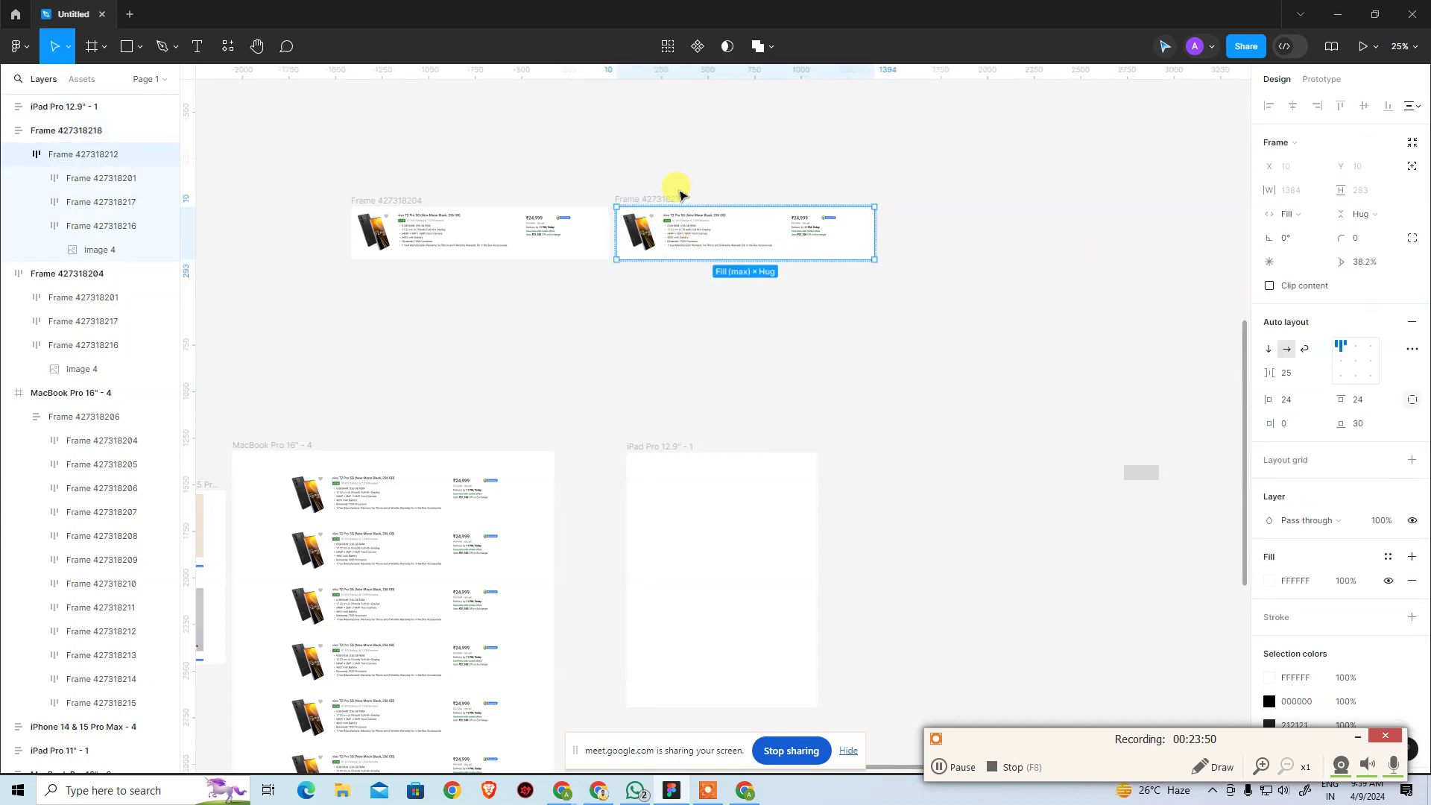
{"action": "left_click", "coordinate": [676, 202]}
{"action": "left_click", "coordinate": [1294, 213]}
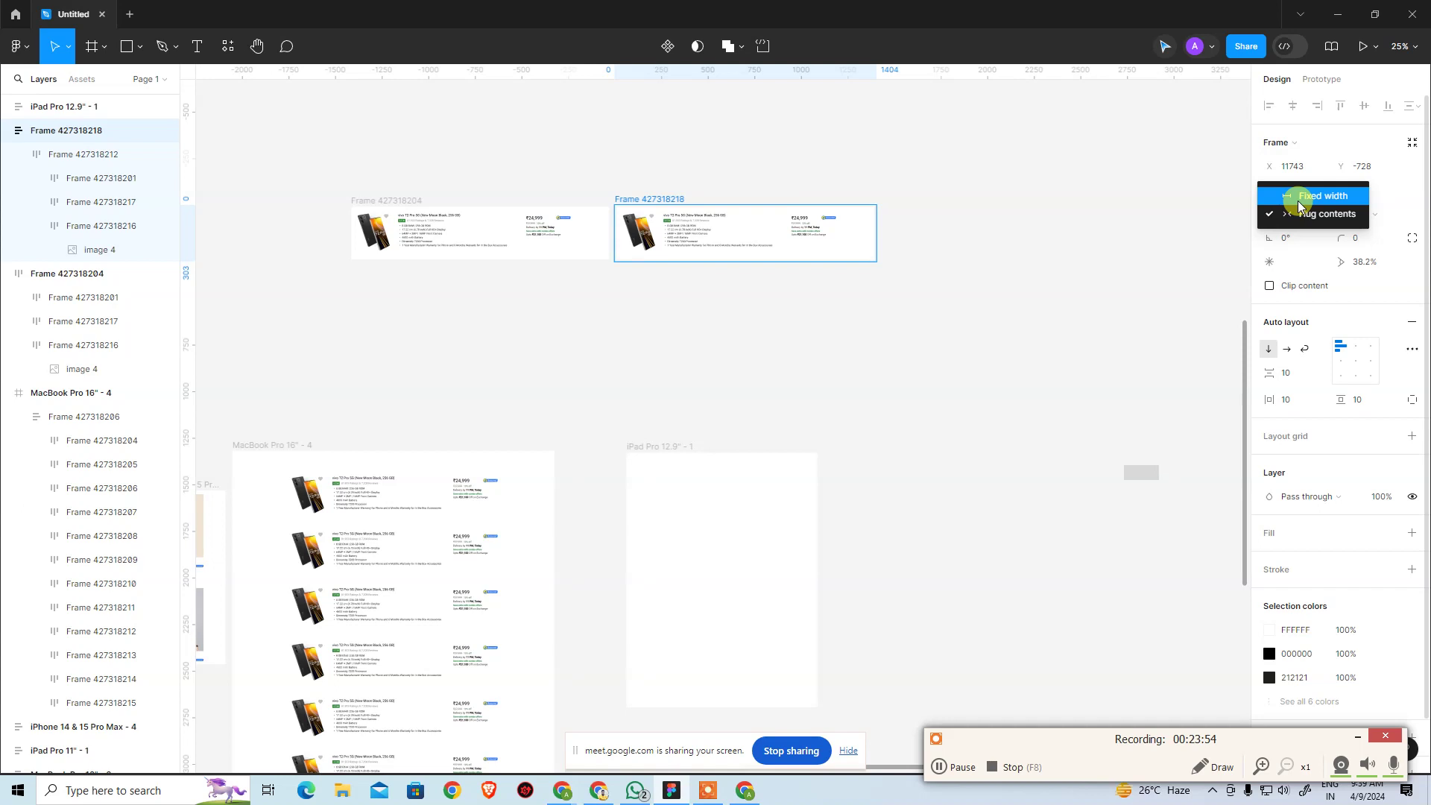
{"action": "key", "text": "Escape"}
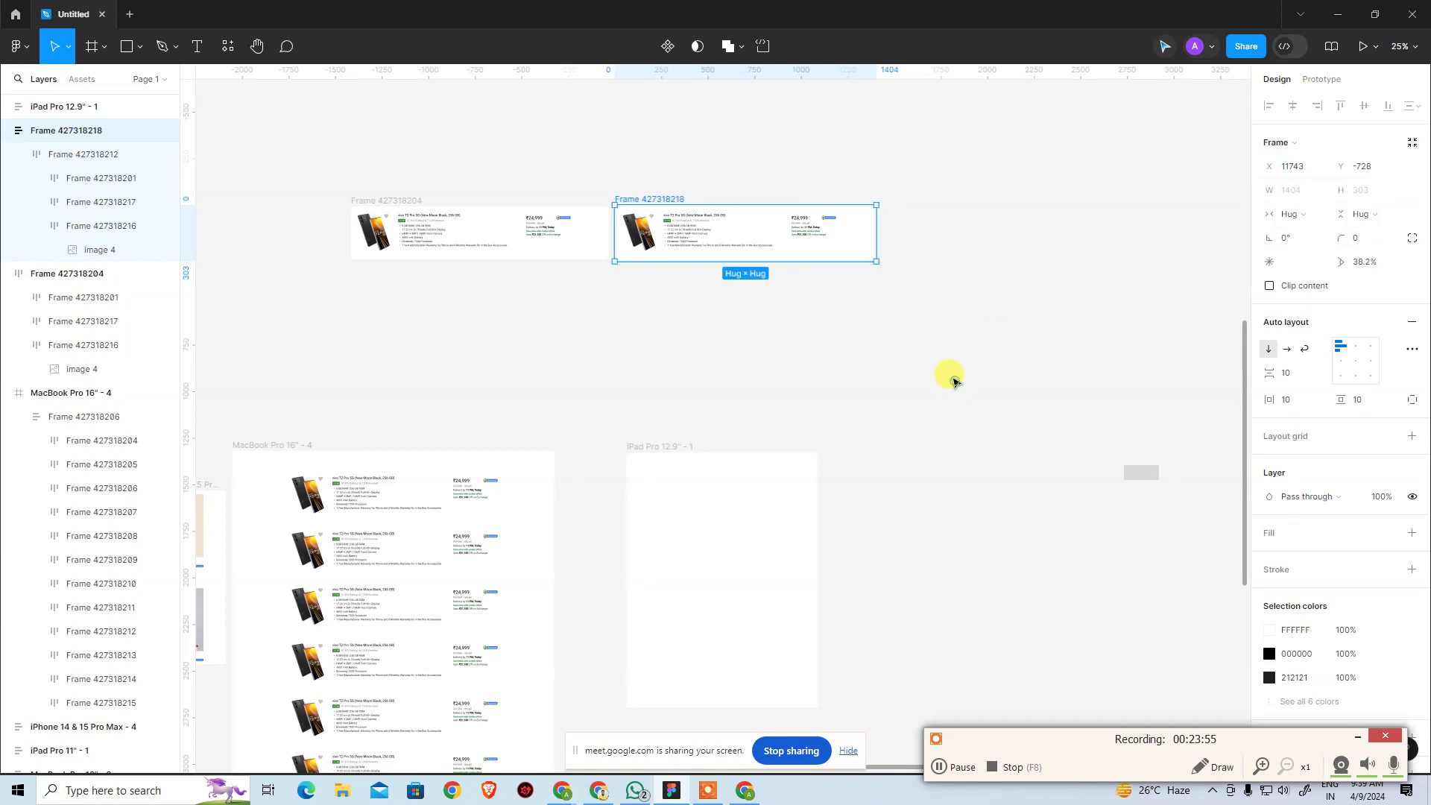
Delete the duplicated product card and the empty auto layout frame around it
{"action": "left_click", "coordinate": [689, 192]}
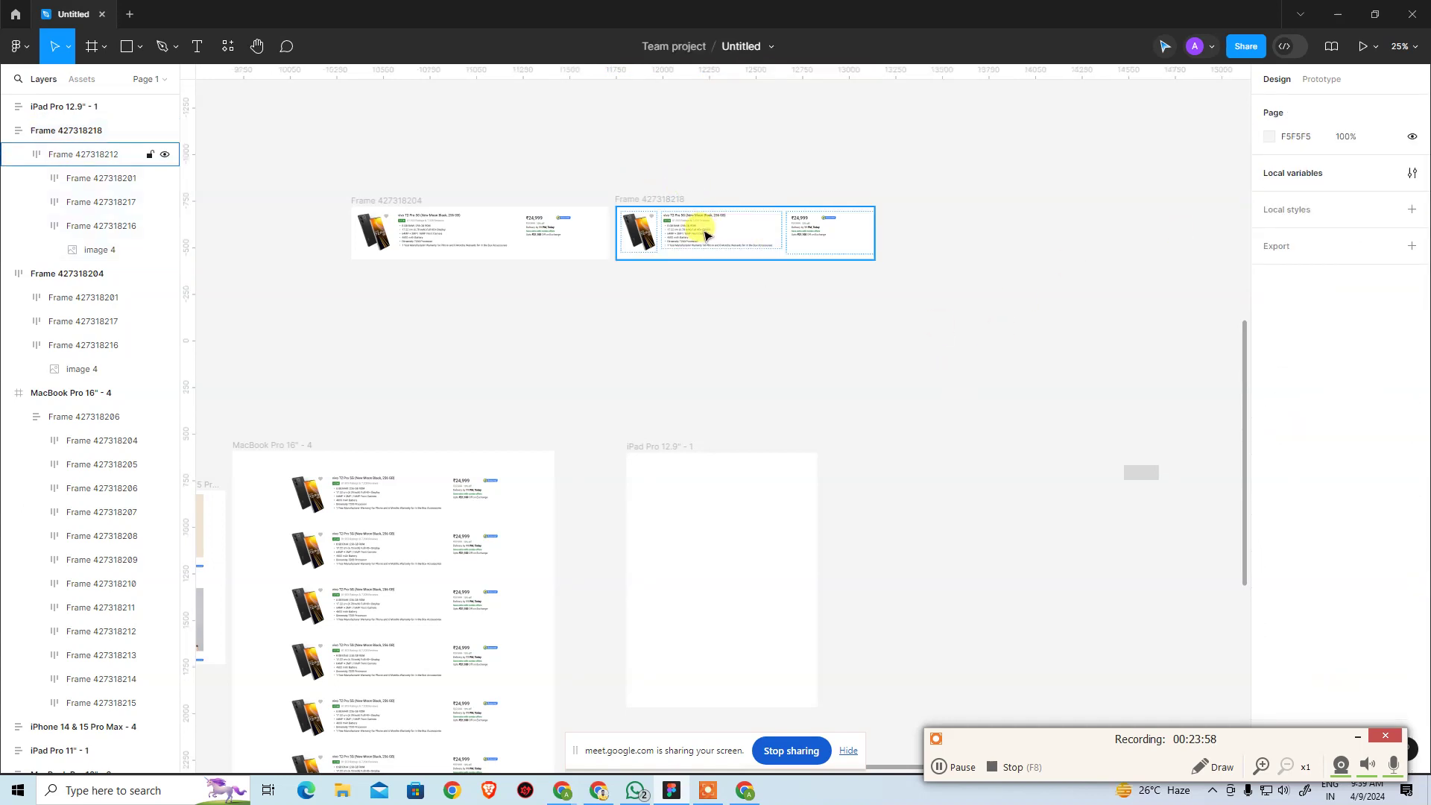
{"action": "left_click", "coordinate": [704, 236]}
{"action": "key", "text": "Delete"}
{"action": "left_click", "coordinate": [655, 202]}
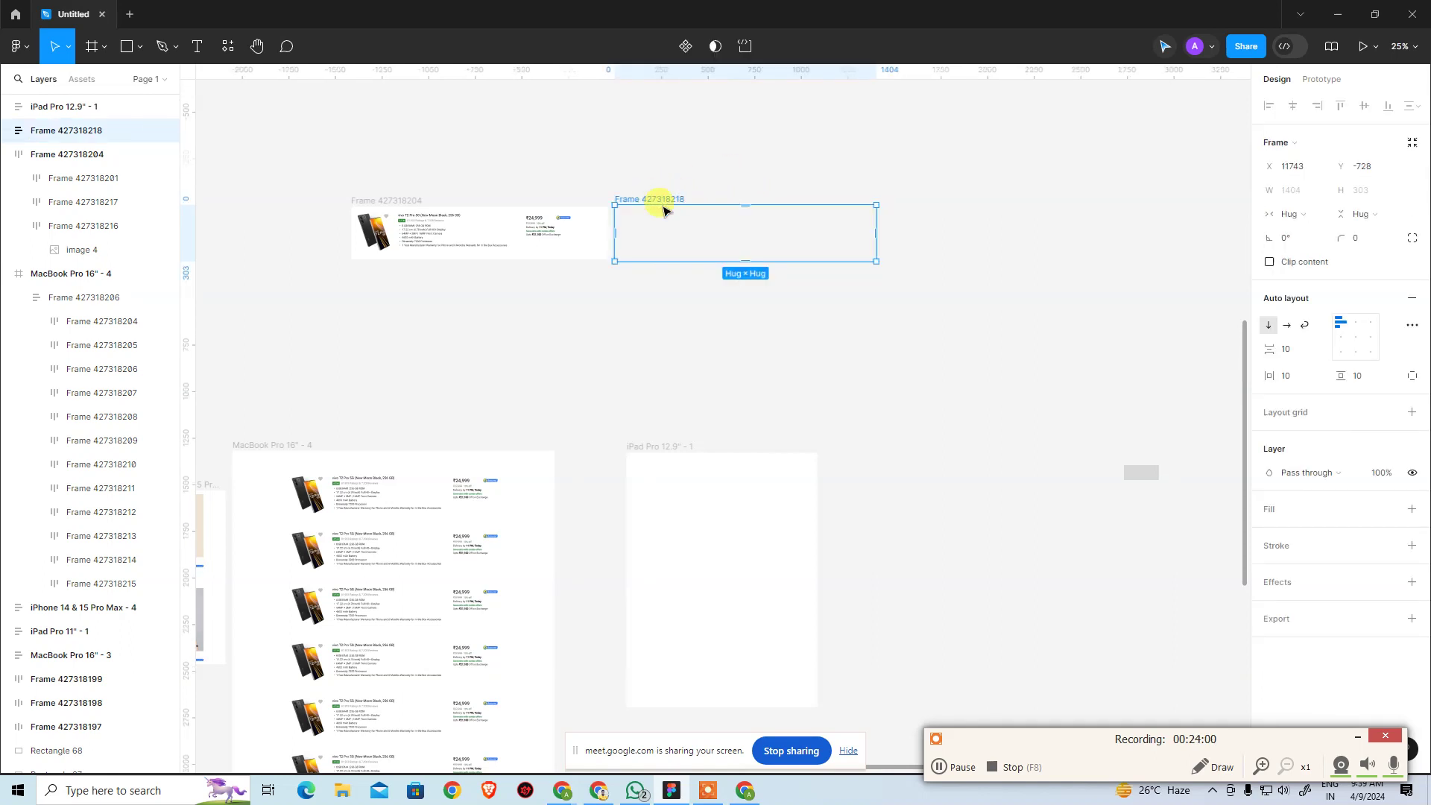
{"action": "key", "text": "Delete"}
Copy the standalone product card into the iPad Pro 12.9" frame and try Fill container as its horizontal resizing
{"action": "left_click", "coordinate": [383, 193]}
{"action": "key", "text": "ctrl+c"}
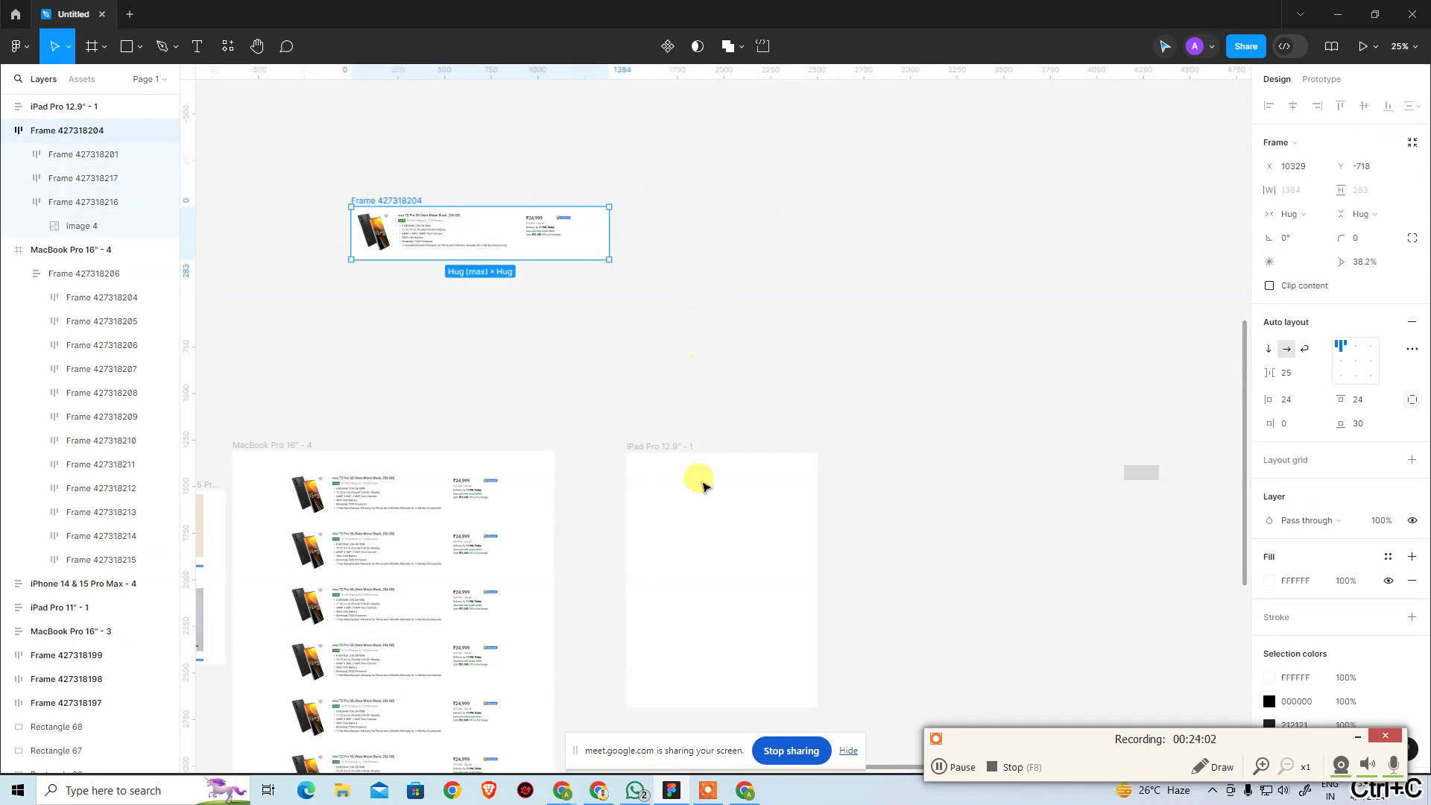
{"action": "left_click", "coordinate": [700, 481]}
{"action": "key", "text": "ctrl+v"}
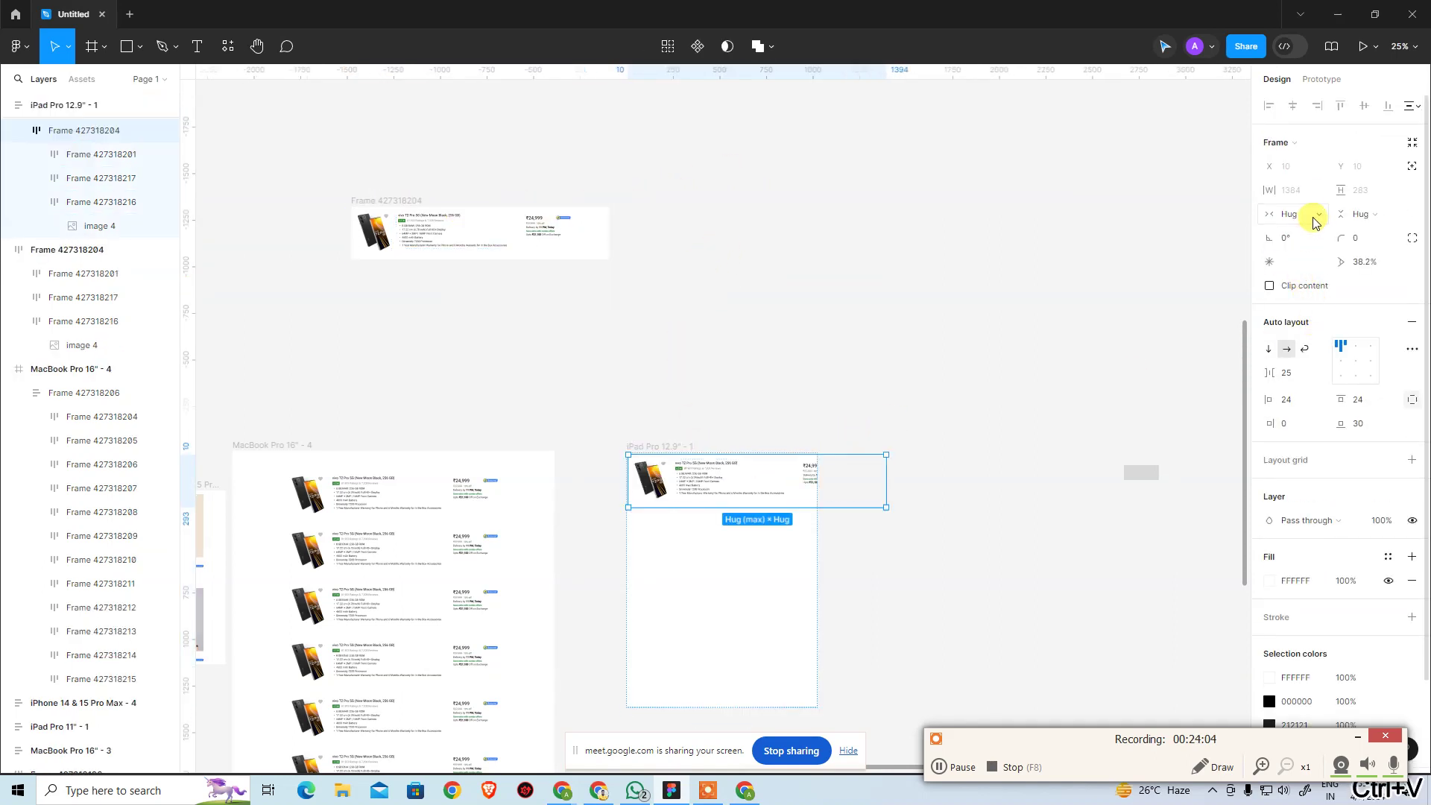
{"action": "left_click", "coordinate": [1314, 217]}
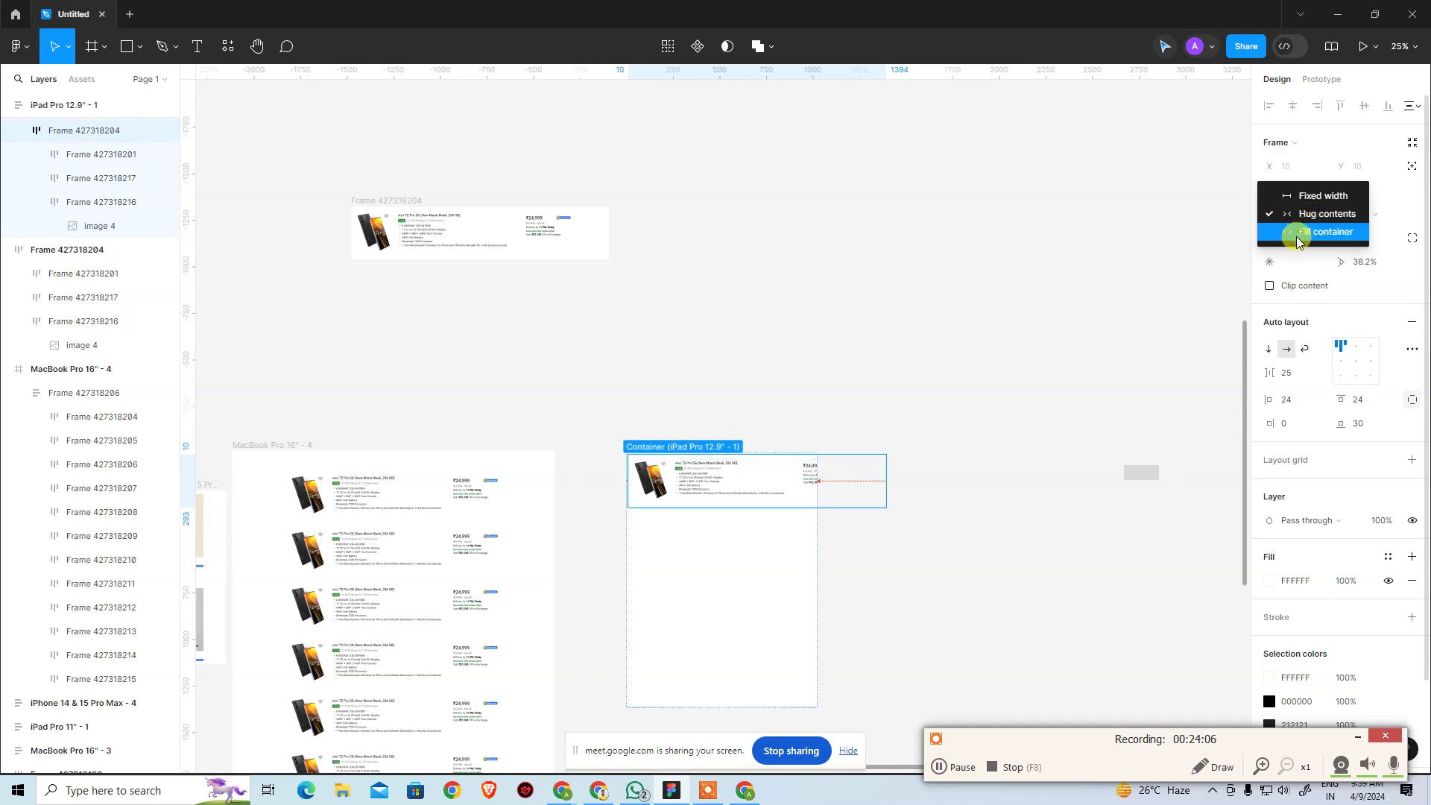
{"action": "left_click", "coordinate": [1296, 240]}
{"action": "left_click", "coordinate": [843, 436]}
{"action": "left_click", "coordinate": [757, 481]}
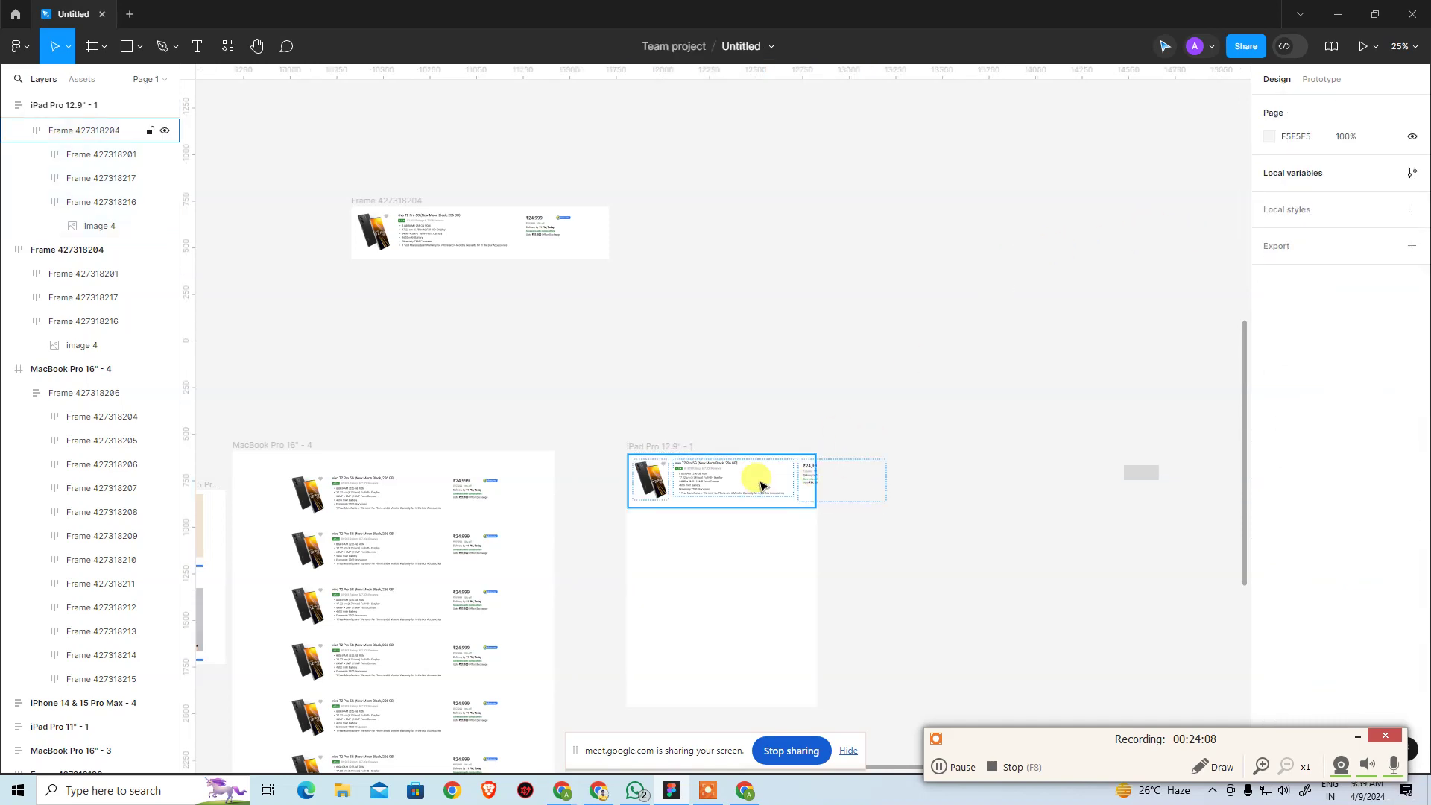
{"action": "left_click", "coordinate": [877, 454]}
{"action": "left_click", "coordinate": [761, 489]}
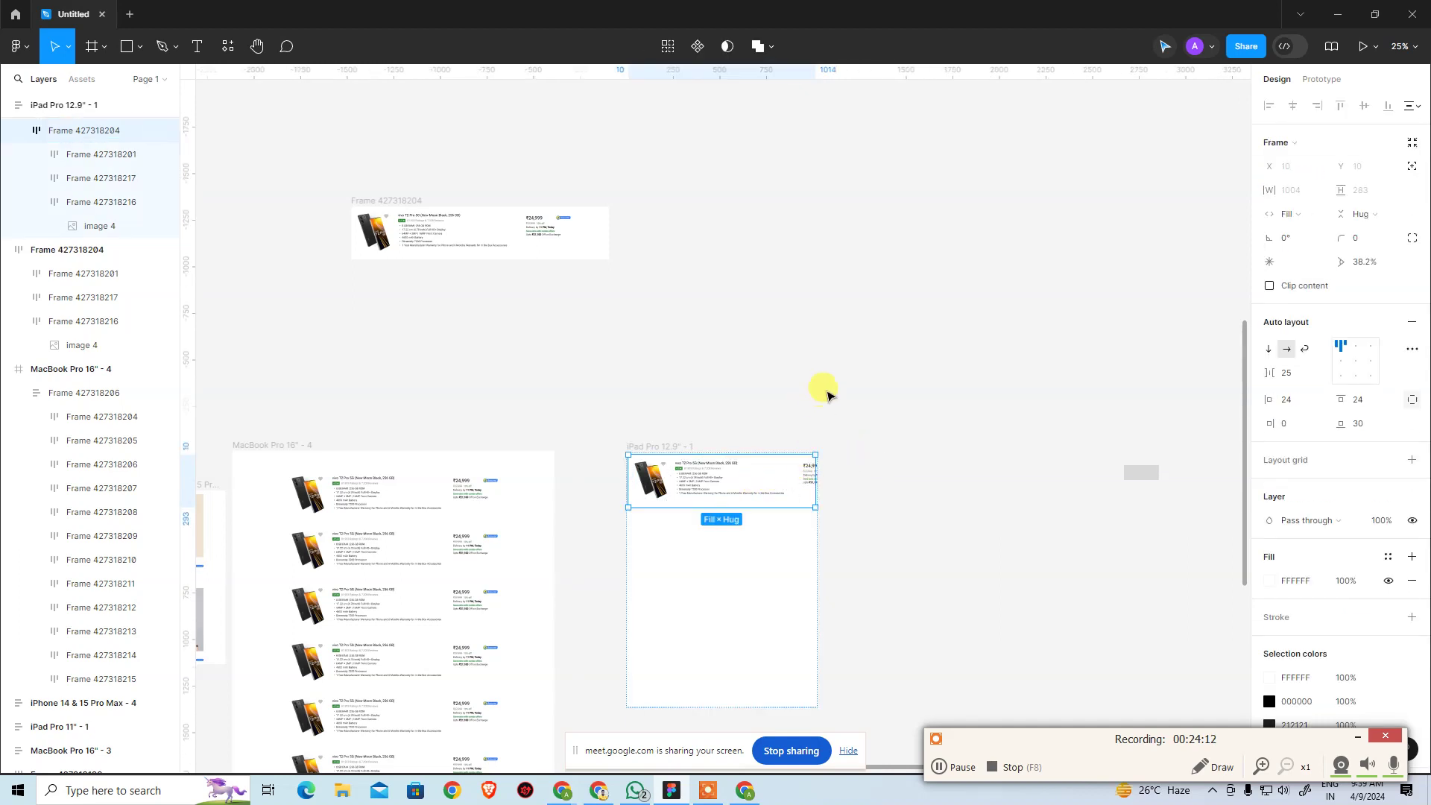
Undo the iPad card paste and the earlier wrapping-frame edits, back to before the product card was duplicated
{"action": "key", "text": "ctrl+z"}
{"action": "key", "text": "ctrl+z"}
{"action": "key", "text": "ctrl+z"}
{"action": "key", "text": "ctrl+z"}
{"action": "key", "text": "ctrl+z"}
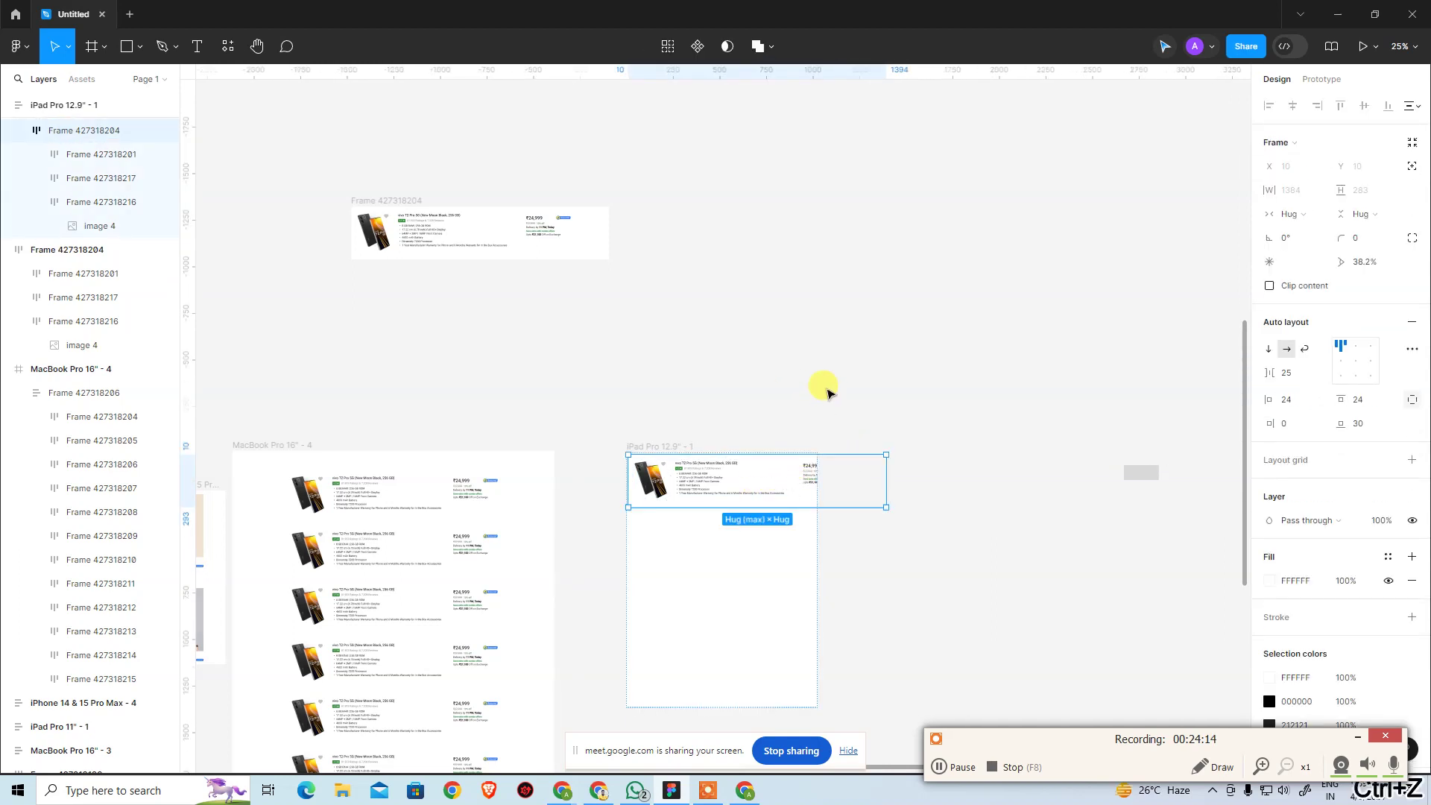
{"action": "key", "text": "ctrl+z"}
{"action": "key", "text": "ctrl+z"}
{"action": "key", "text": "ctrl+z"}
{"action": "key", "text": "ctrl+z"}
{"action": "key", "text": "ctrl+z"}
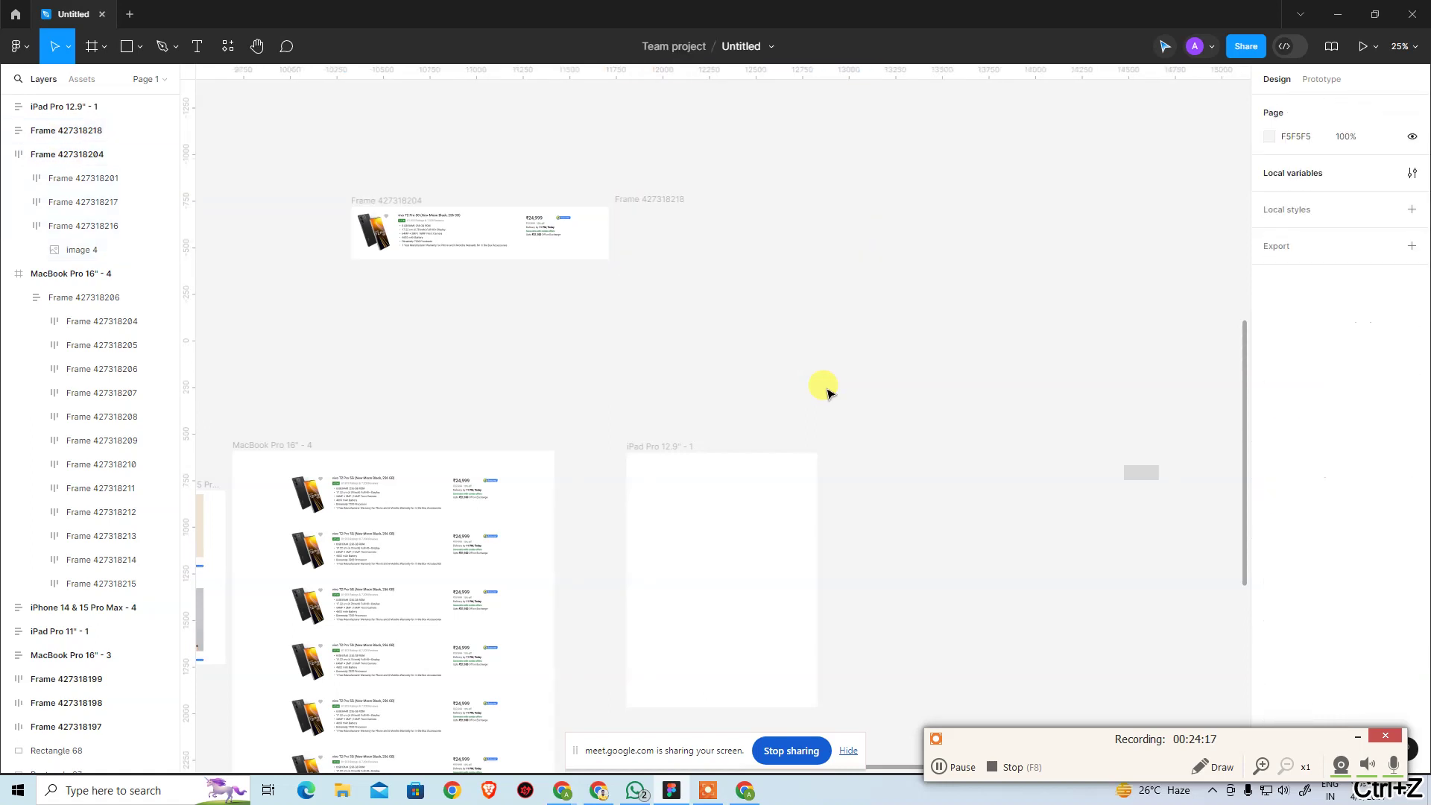
{"action": "key", "text": "ctrl+z"}
{"action": "key", "text": "ctrl+z"}
{"action": "key", "text": "ctrl+z"}
{"action": "key", "text": "ctrl+z"}
{"action": "key", "text": "ctrl+z"}
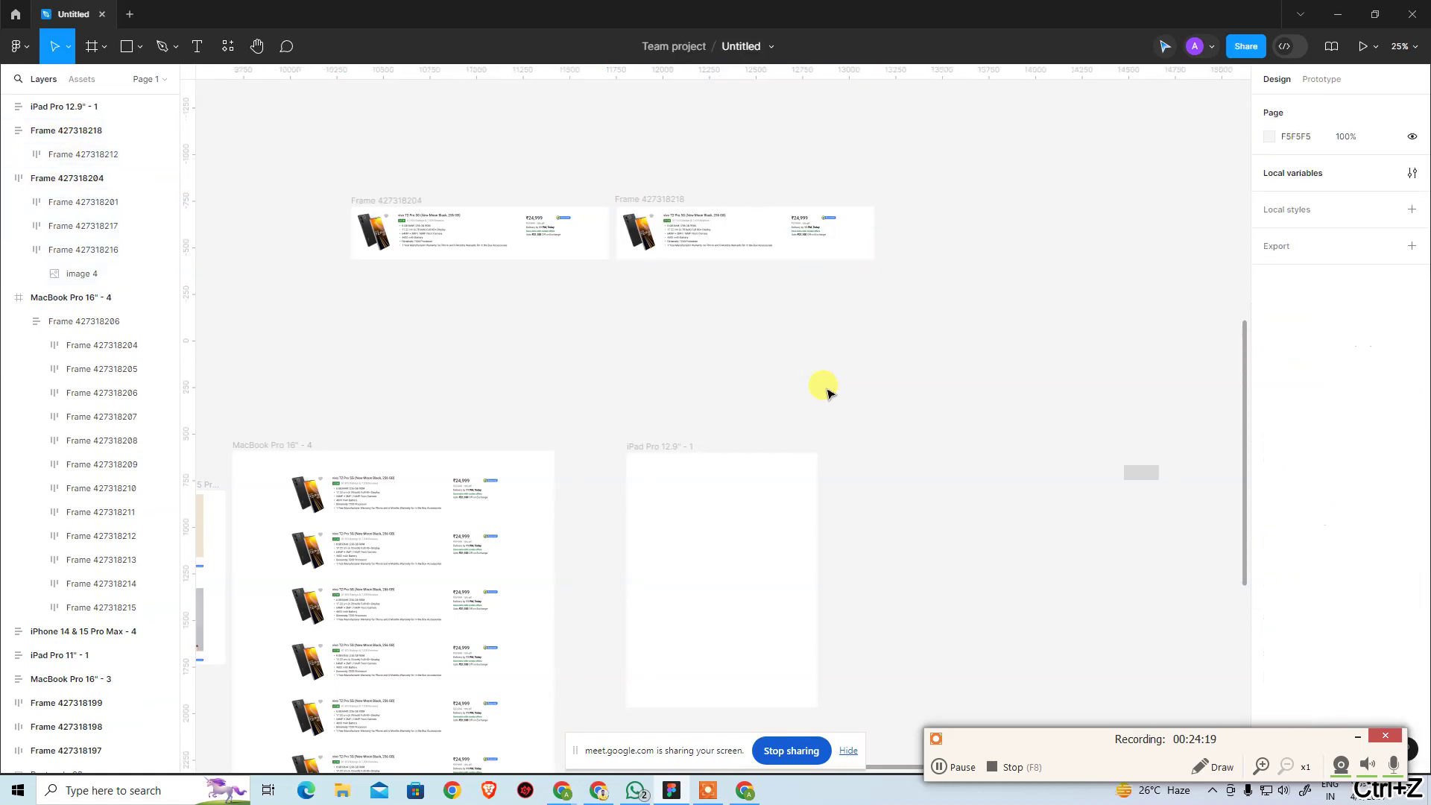
{"action": "key", "text": "ctrl+z"}
{"action": "key", "text": "ctrl+z"}
{"action": "key", "text": "ctrl+z"}
{"action": "key", "text": "ctrl+z"}
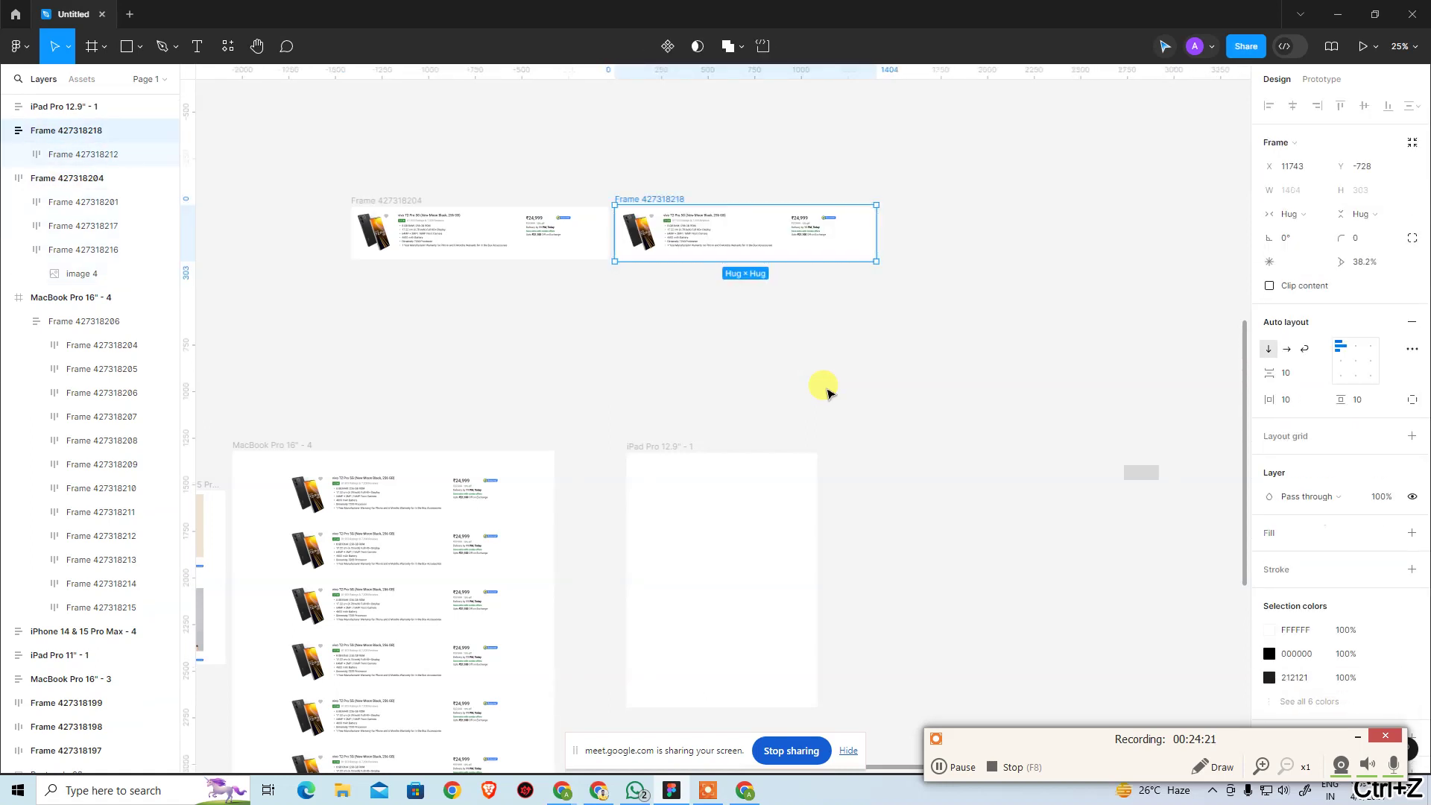
{"action": "key", "text": "ctrl+z"}
{"action": "key", "text": "ctrl+z"}
{"action": "key", "text": "ctrl+z"}
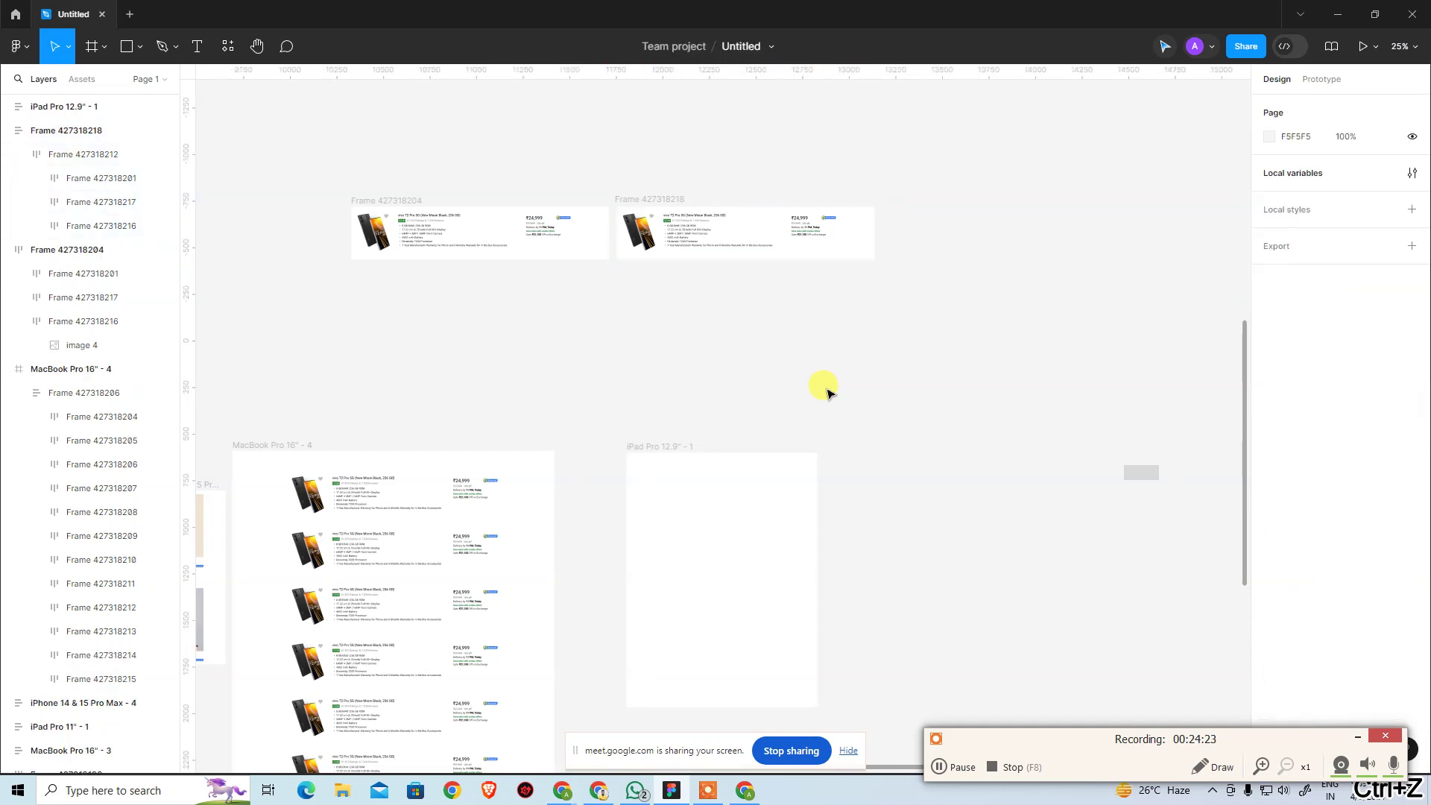
{"action": "key", "text": "ctrl+z"}
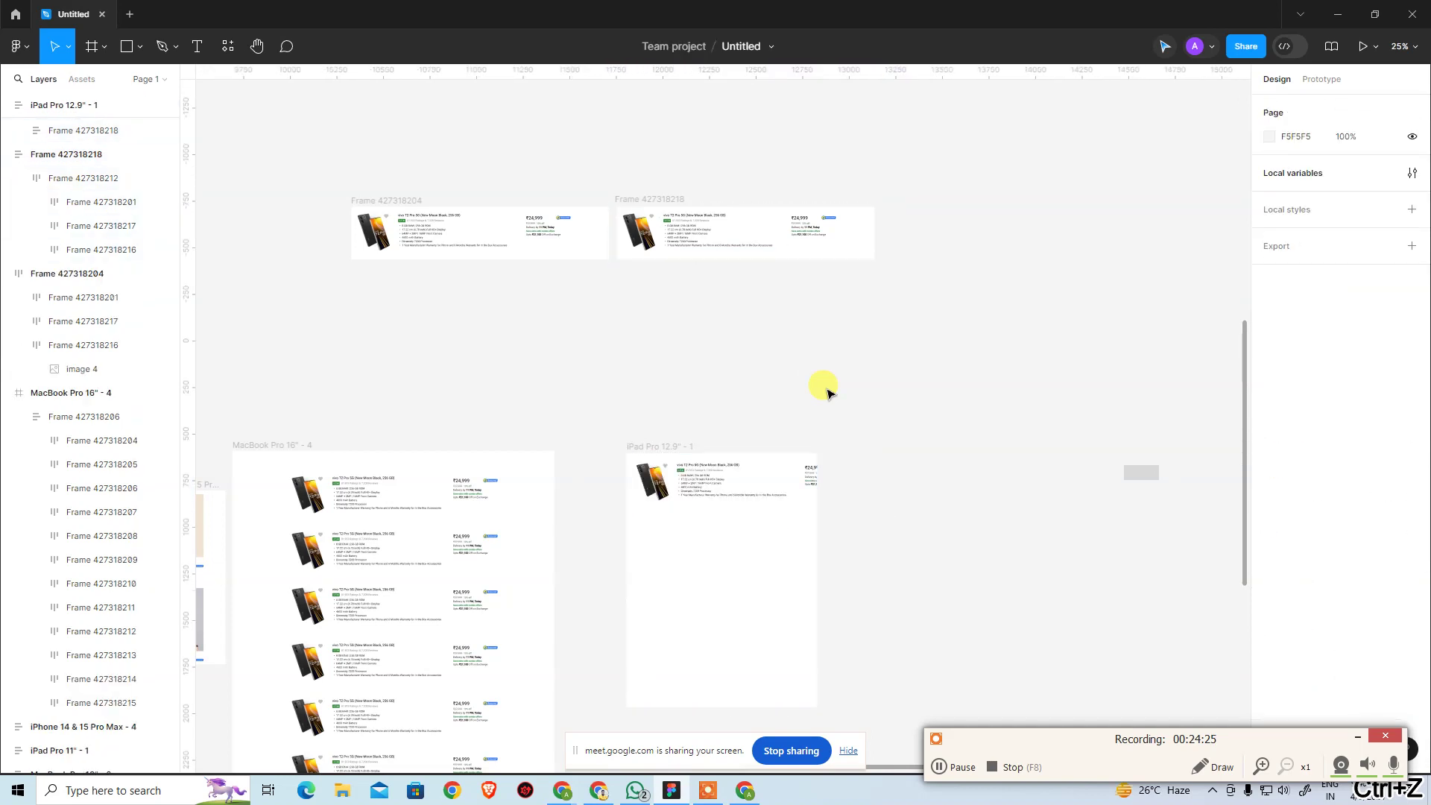
{"action": "key", "text": "ctrl+z"}
{"action": "key", "text": "ctrl+z"}
{"action": "key", "text": "ctrl+z"}
{"action": "key", "text": "ctrl+z"}
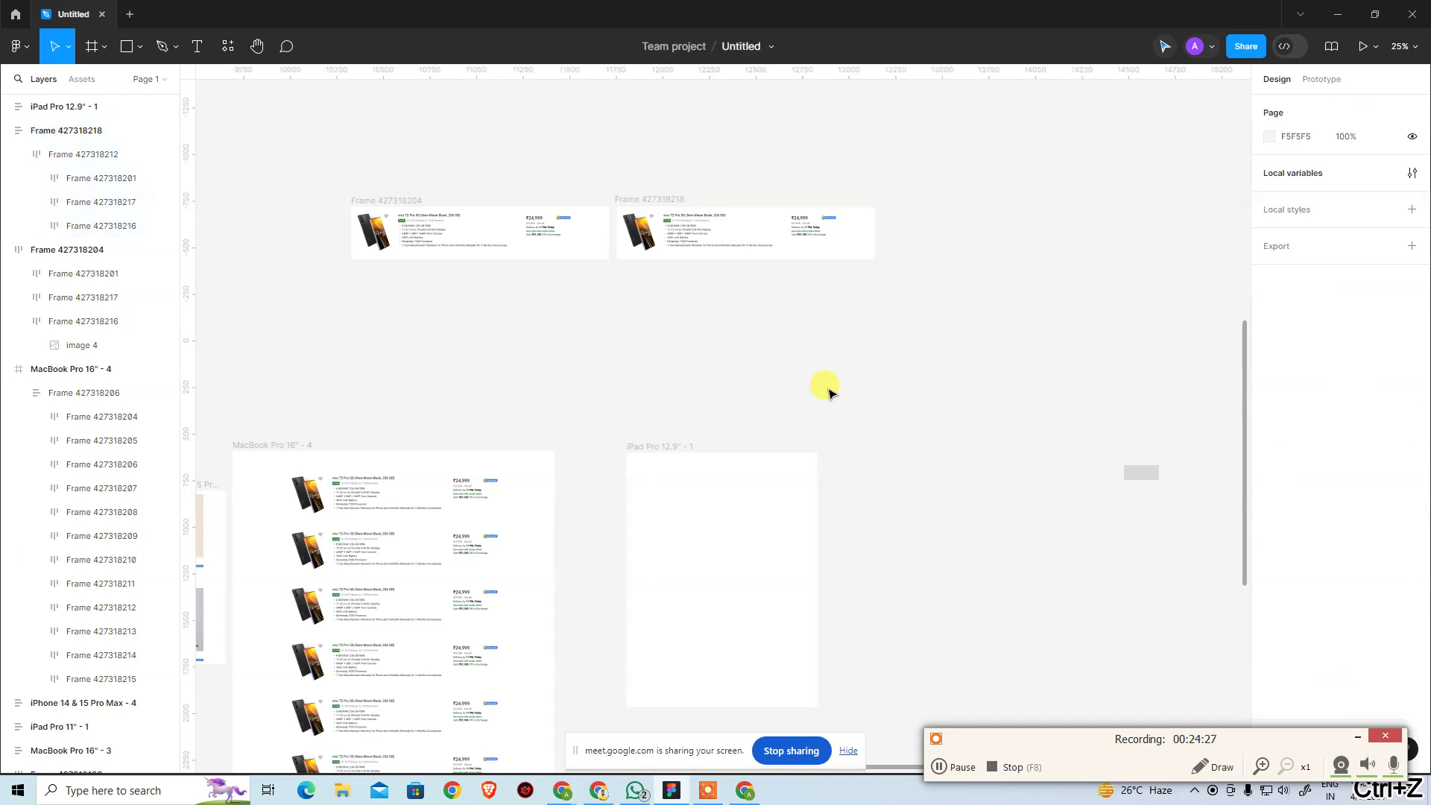
{"action": "key", "text": "ctrl+z"}
{"action": "key", "text": "ctrl+z"}
{"action": "key", "text": "ctrl+z"}
{"action": "key", "text": "ctrl+z"}
{"action": "key", "text": "ctrl+z"}
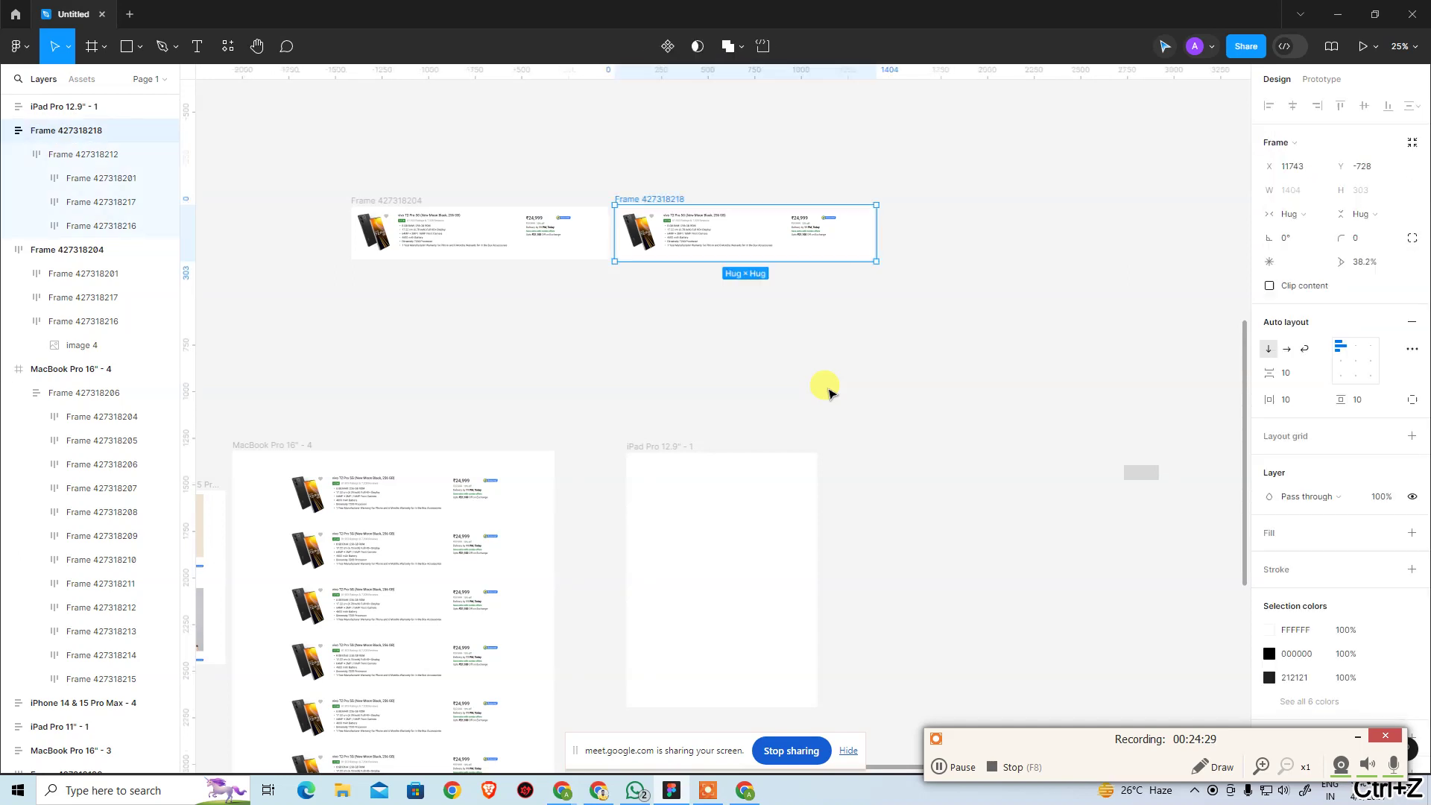
{"action": "key", "text": "ctrl+z"}
{"action": "key", "text": "ctrl+z"}
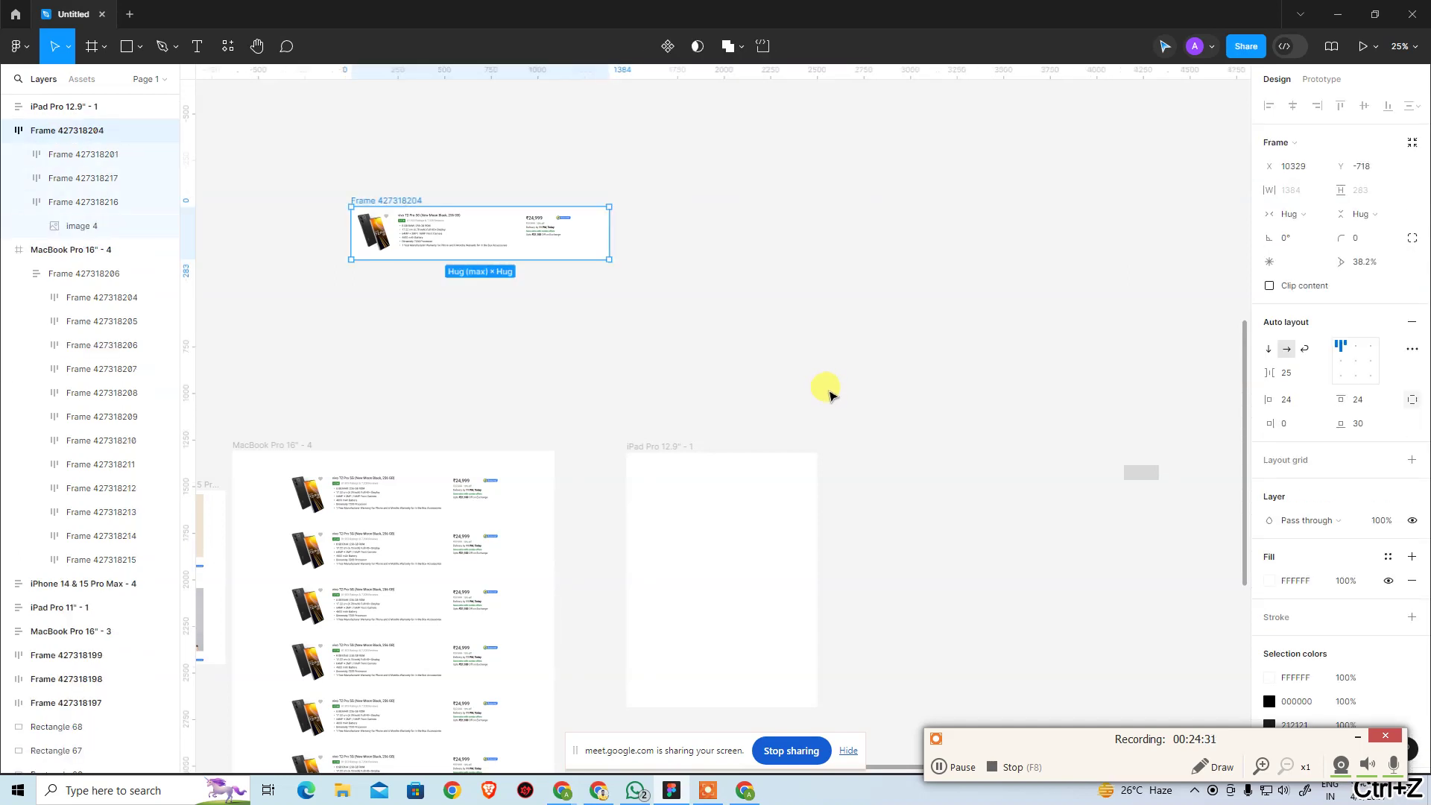
{"action": "key", "text": "ctrl+z"}
{"action": "key", "text": "ctrl+z"}
{"action": "key", "text": "ctrl+z"}
Paste the product card into the empty iPad frame again and set its horizontal resizing to Fill container
{"action": "left_click", "coordinate": [681, 501]}
{"action": "key", "text": "ctrl+c"}
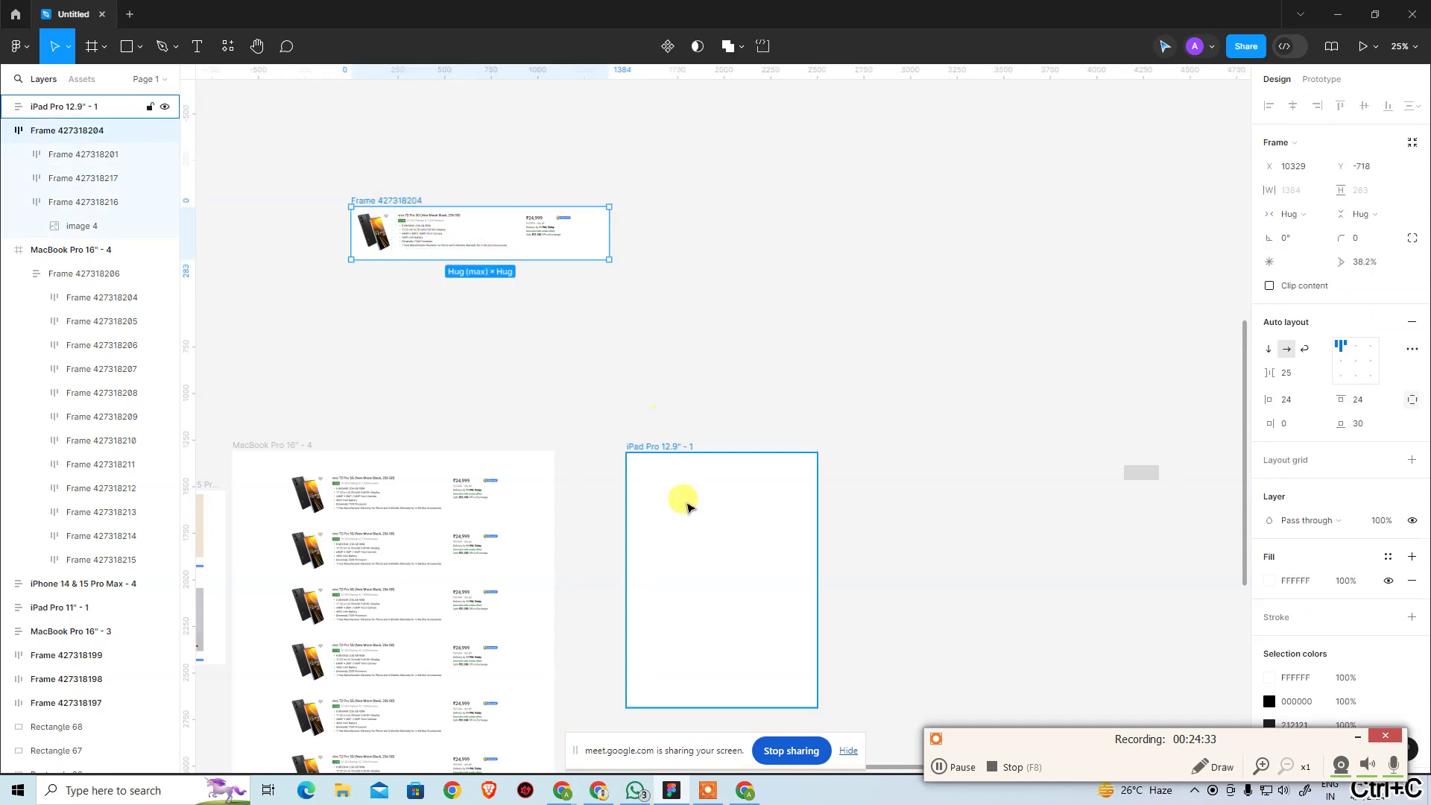
{"action": "key", "text": "ctrl+v"}
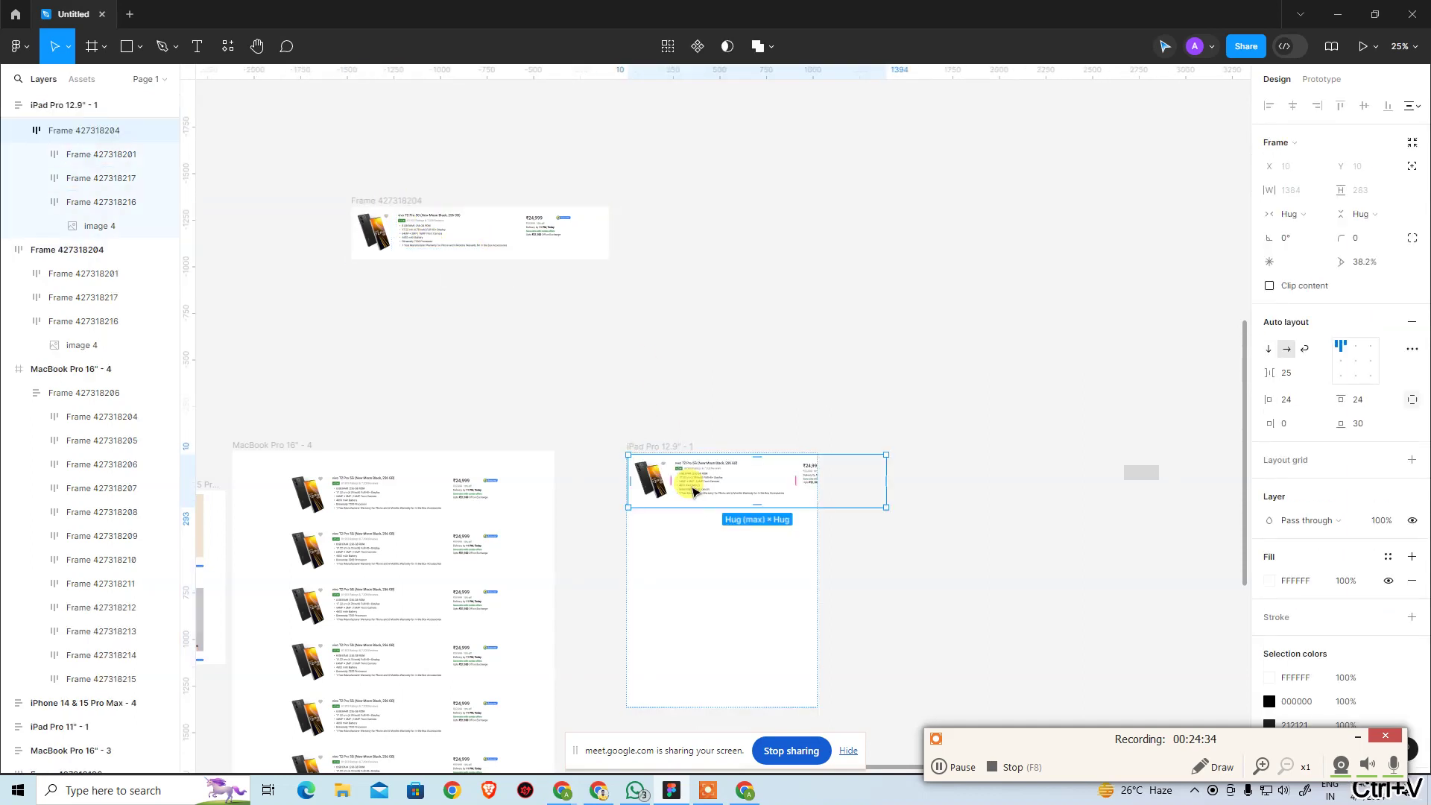
{"action": "left_click", "coordinate": [1306, 215]}
{"action": "left_click", "coordinate": [1306, 232]}
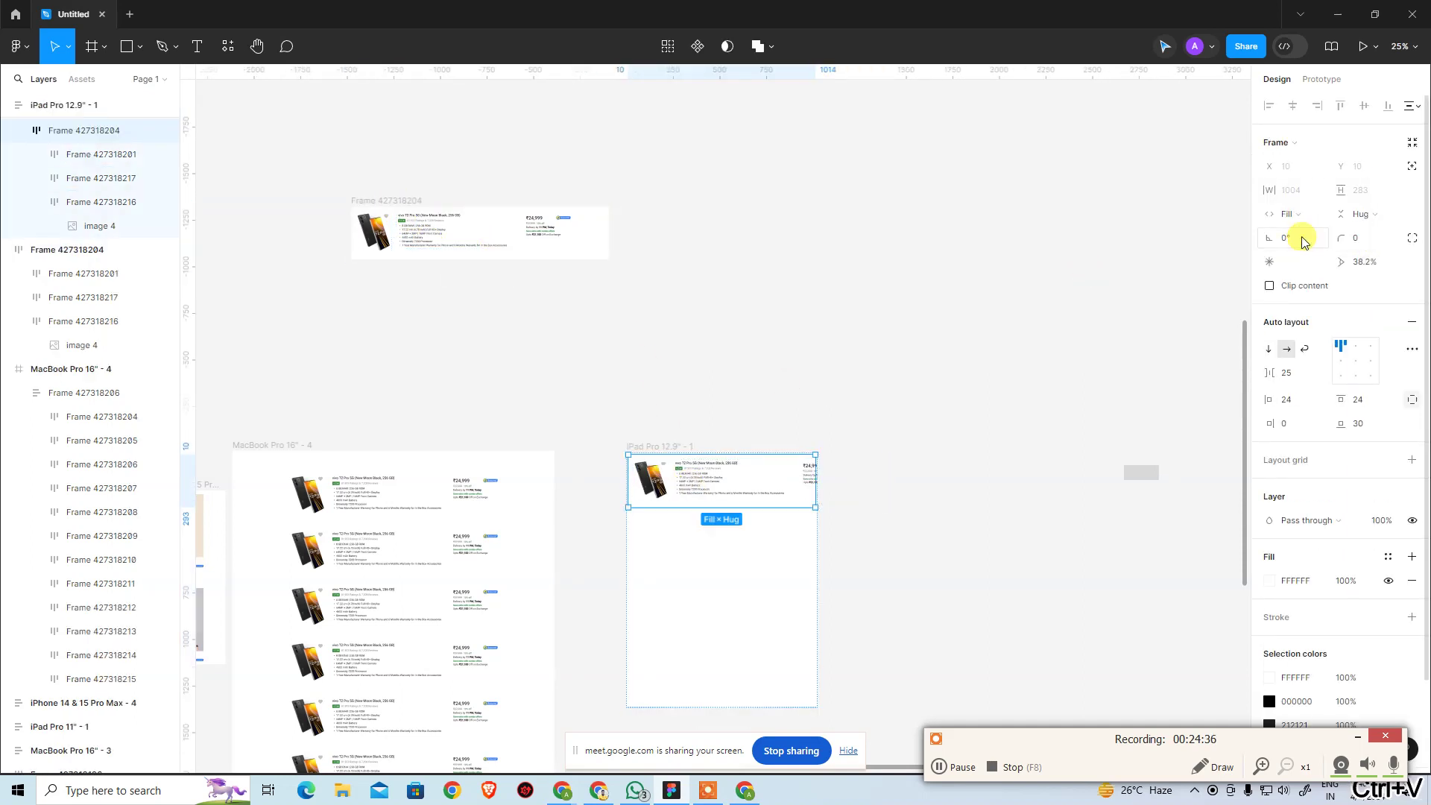
{"action": "left_click", "coordinate": [966, 443]}
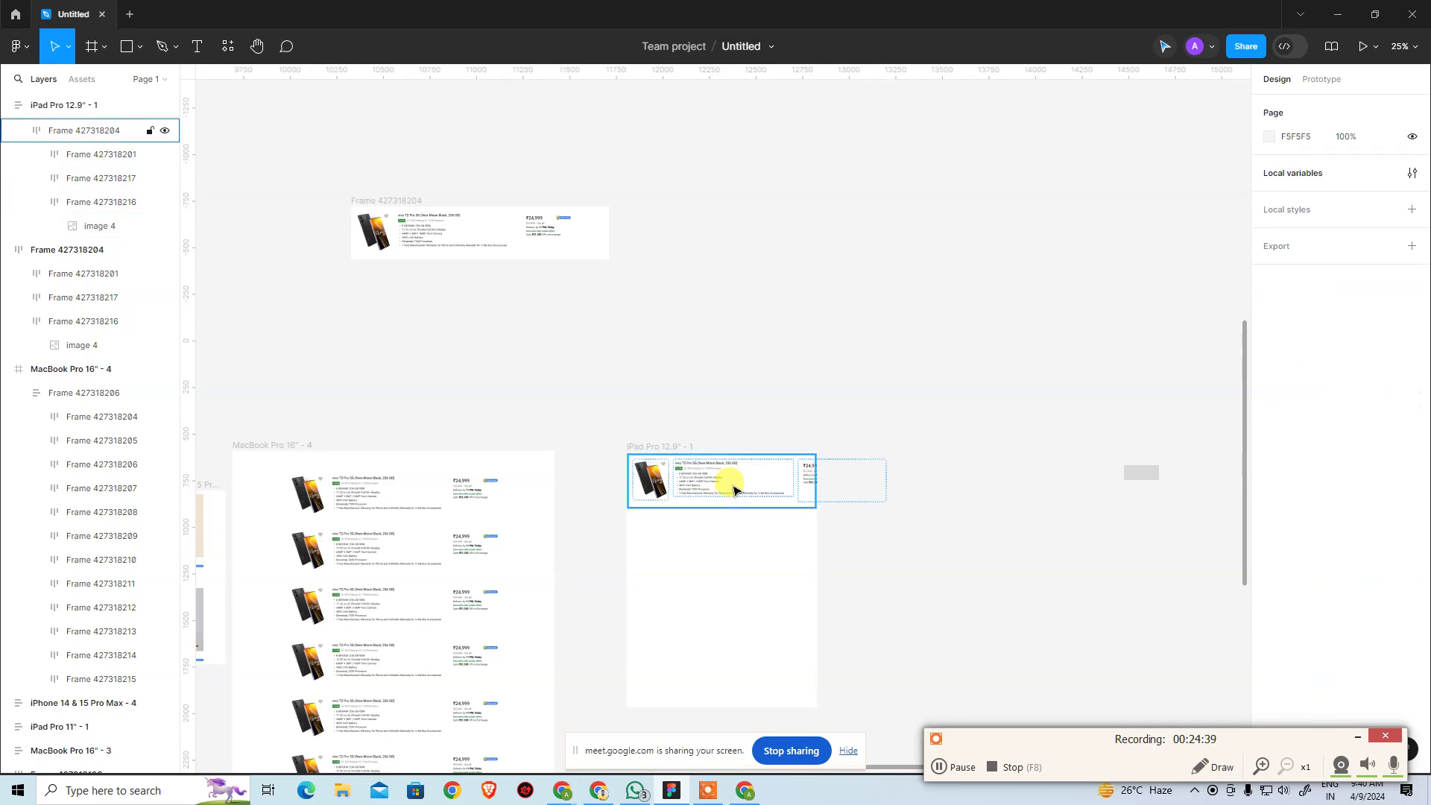
{"action": "left_click", "coordinate": [735, 488]}
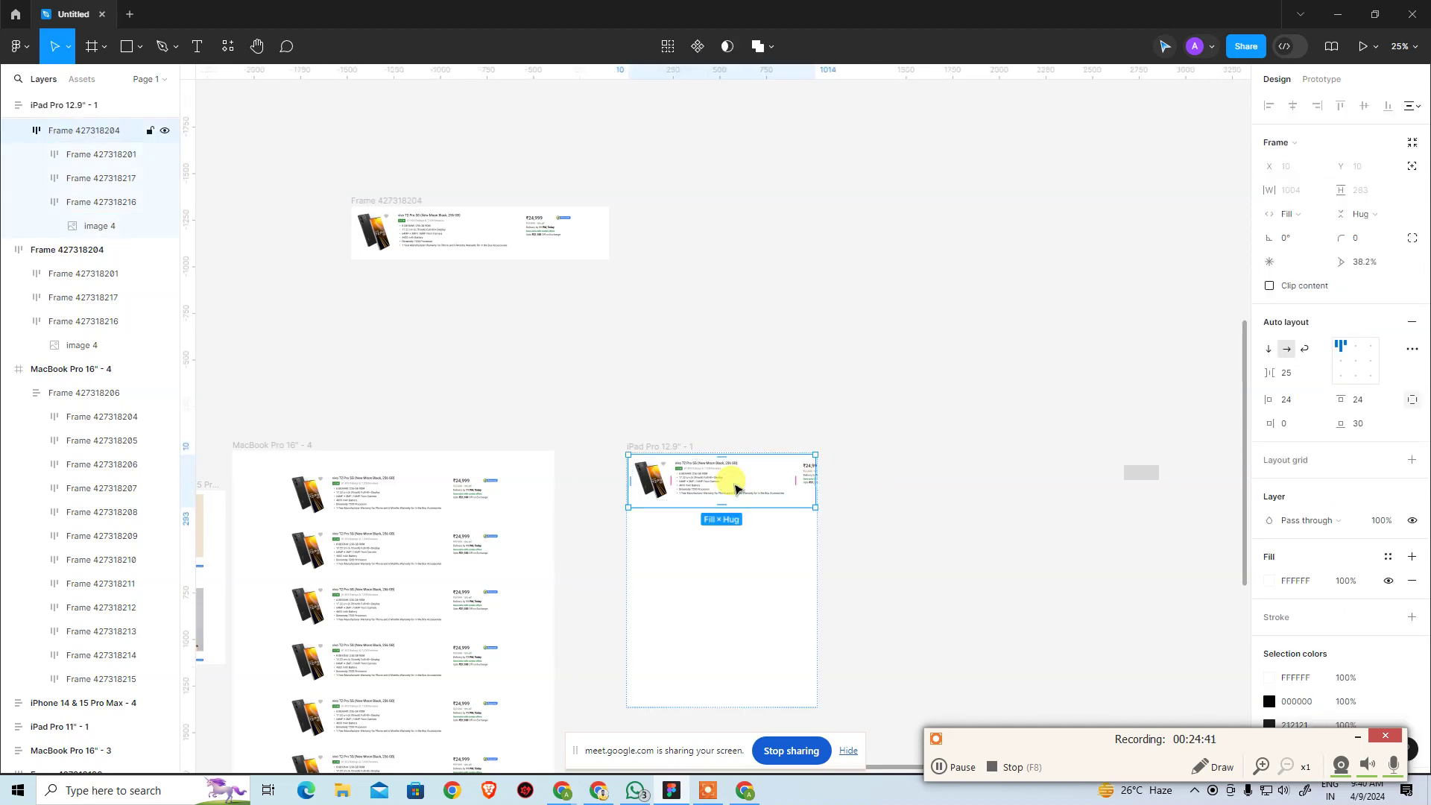
Check the pasted card's nested frames, then switch the card's horizontal resizing to Hug contents and back to Fill container
{"action": "double_click", "coordinate": [735, 488]}
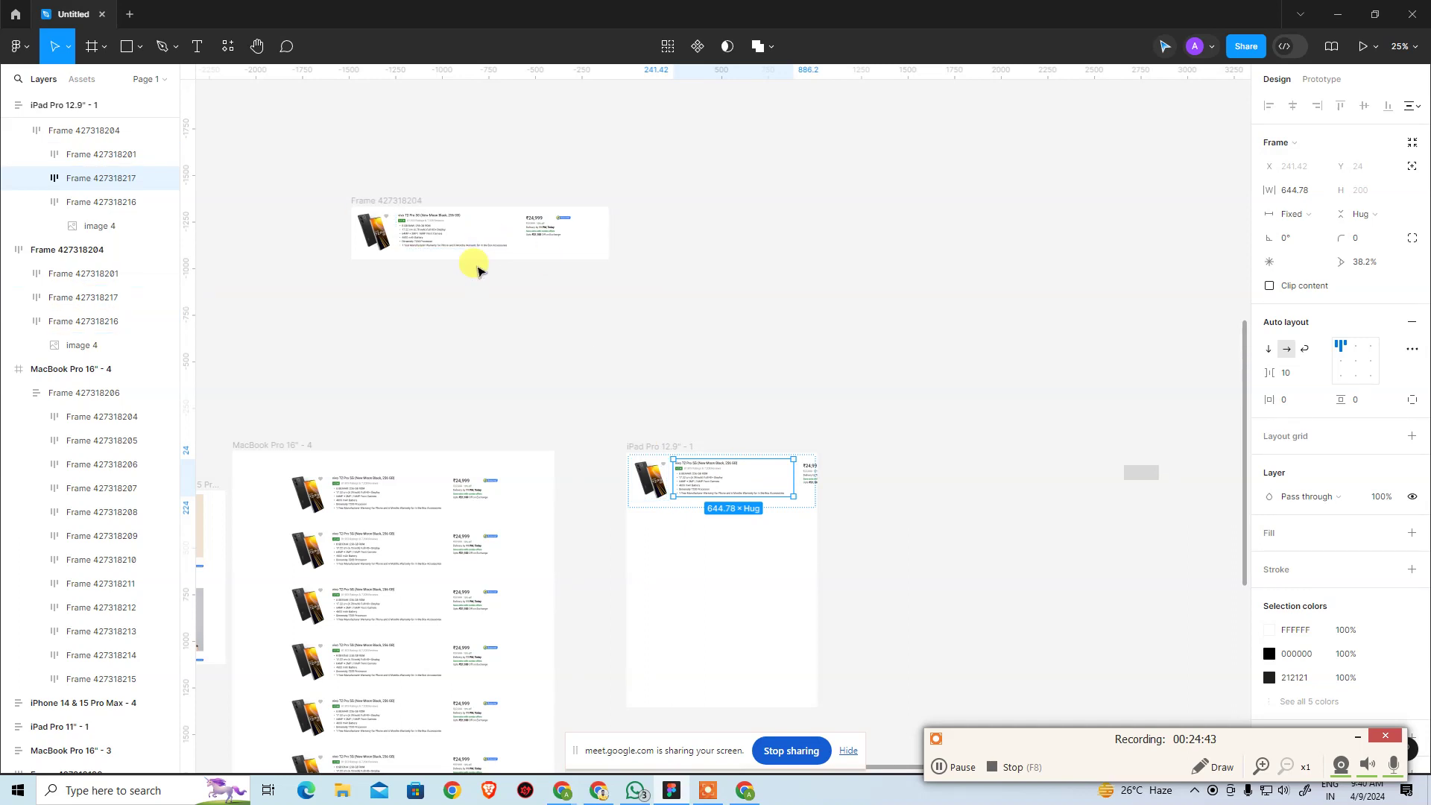
{"action": "left_click", "coordinate": [100, 154]}
{"action": "left_click", "coordinate": [77, 133]}
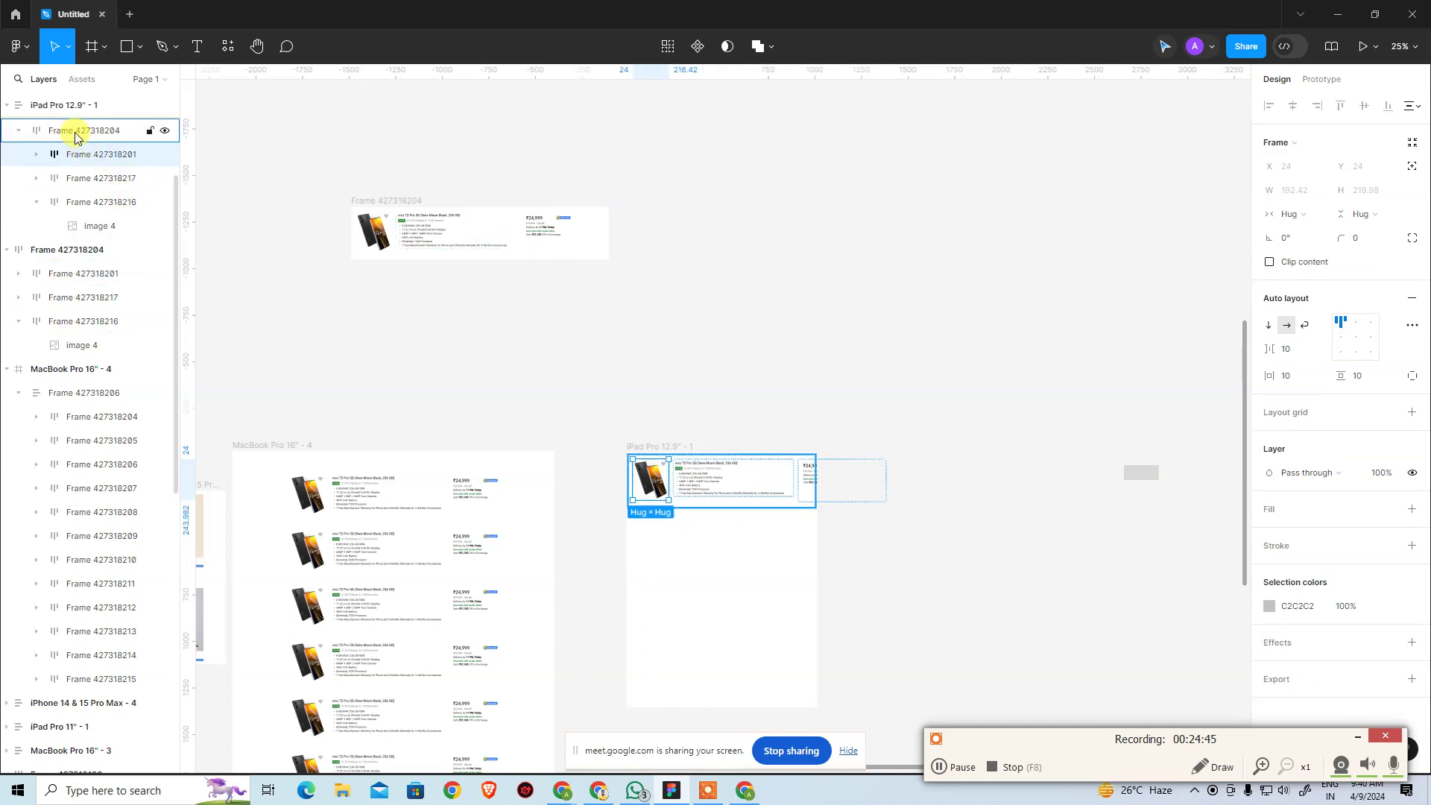
{"action": "left_click", "coordinate": [77, 133]}
{"action": "left_click", "coordinate": [1285, 214]}
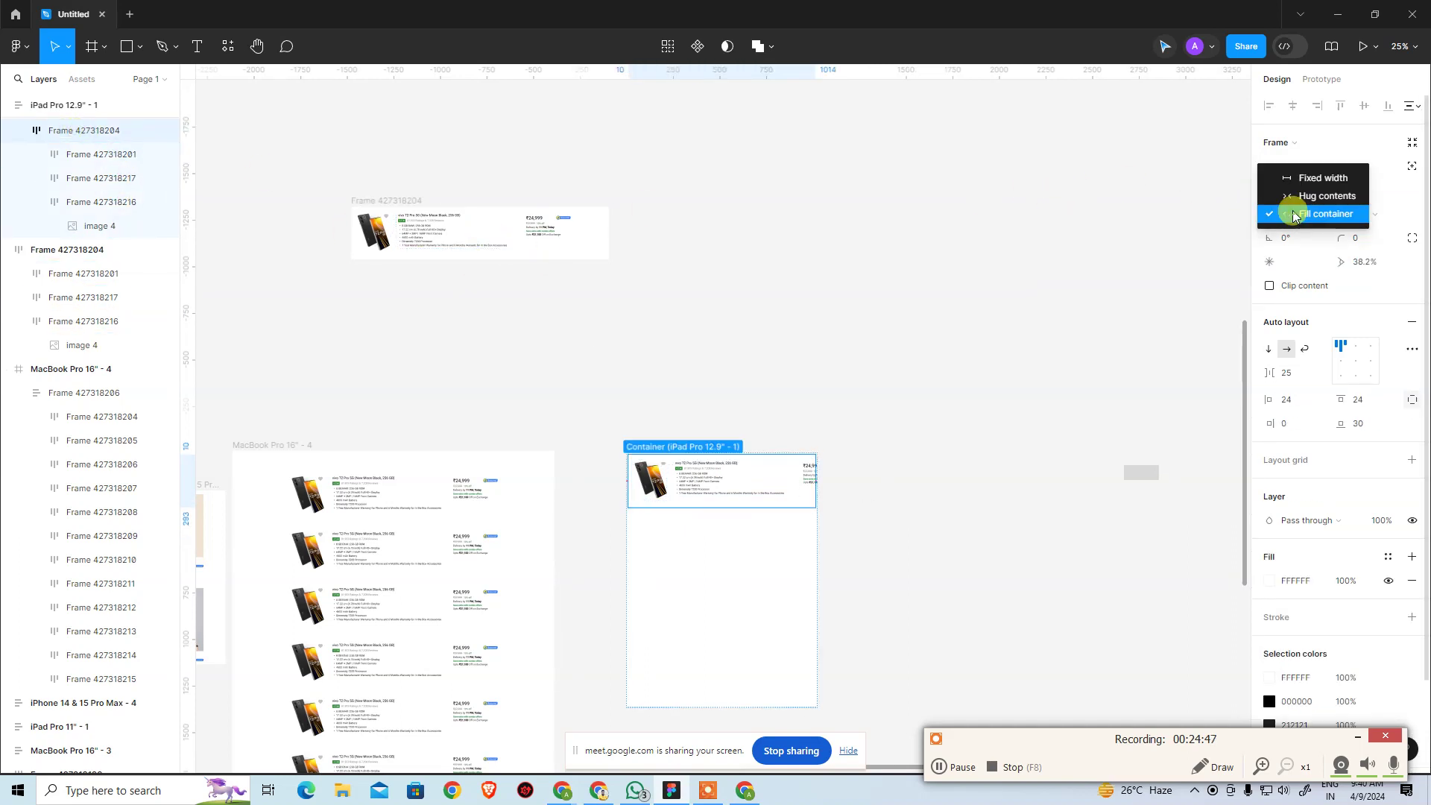
{"action": "left_click", "coordinate": [1299, 197]}
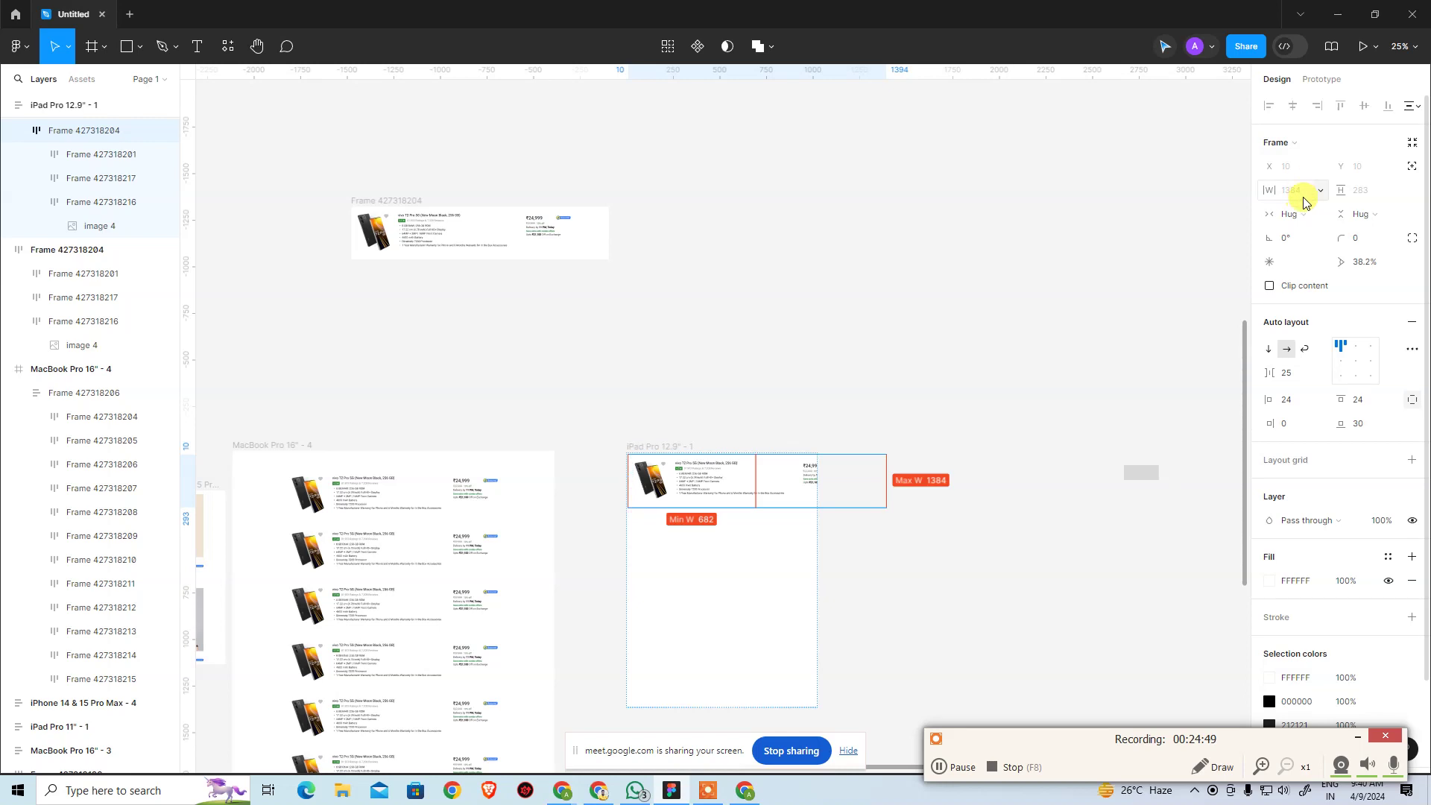
{"action": "left_click", "coordinate": [1302, 212]}
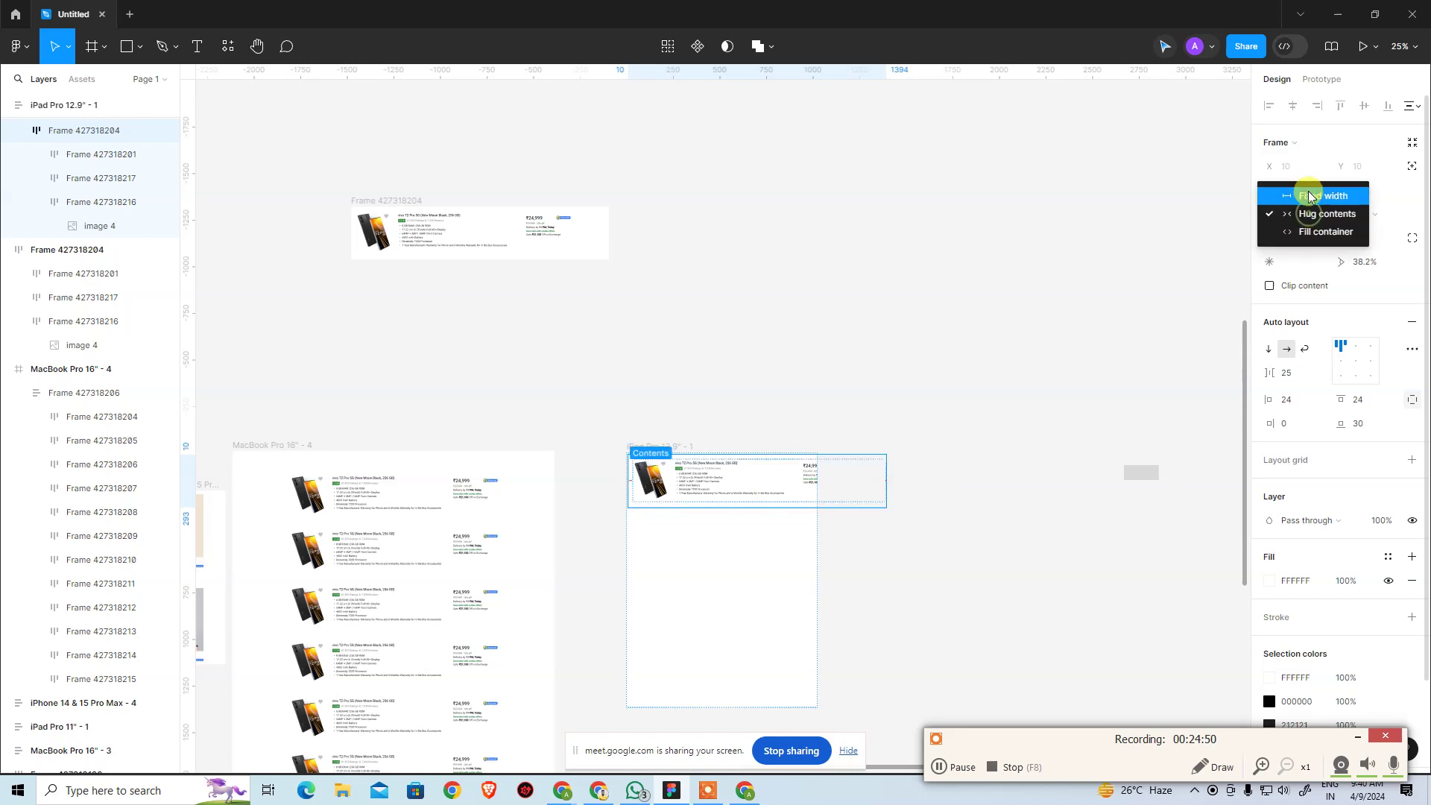
{"action": "left_click", "coordinate": [1303, 237]}
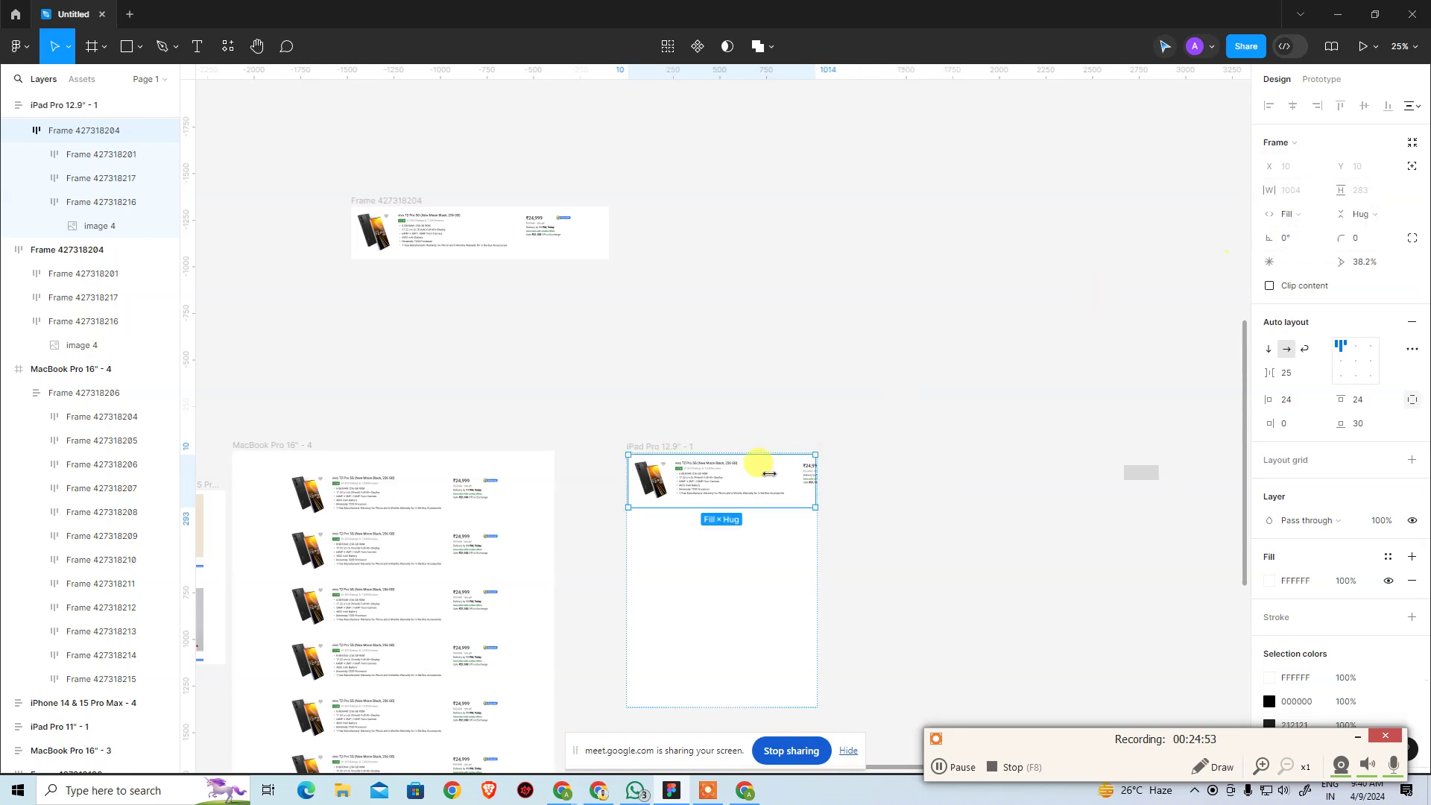
Undo the paste and resizing changes, continuing back through the iPad frame's repeated cards until the frame is empty
{"action": "key", "text": "ctrl+z"}
{"action": "key", "text": "ctrl+z"}
{"action": "key", "text": "ctrl+z"}
{"action": "key", "text": "ctrl+z"}
{"action": "key", "text": "ctrl+z"}
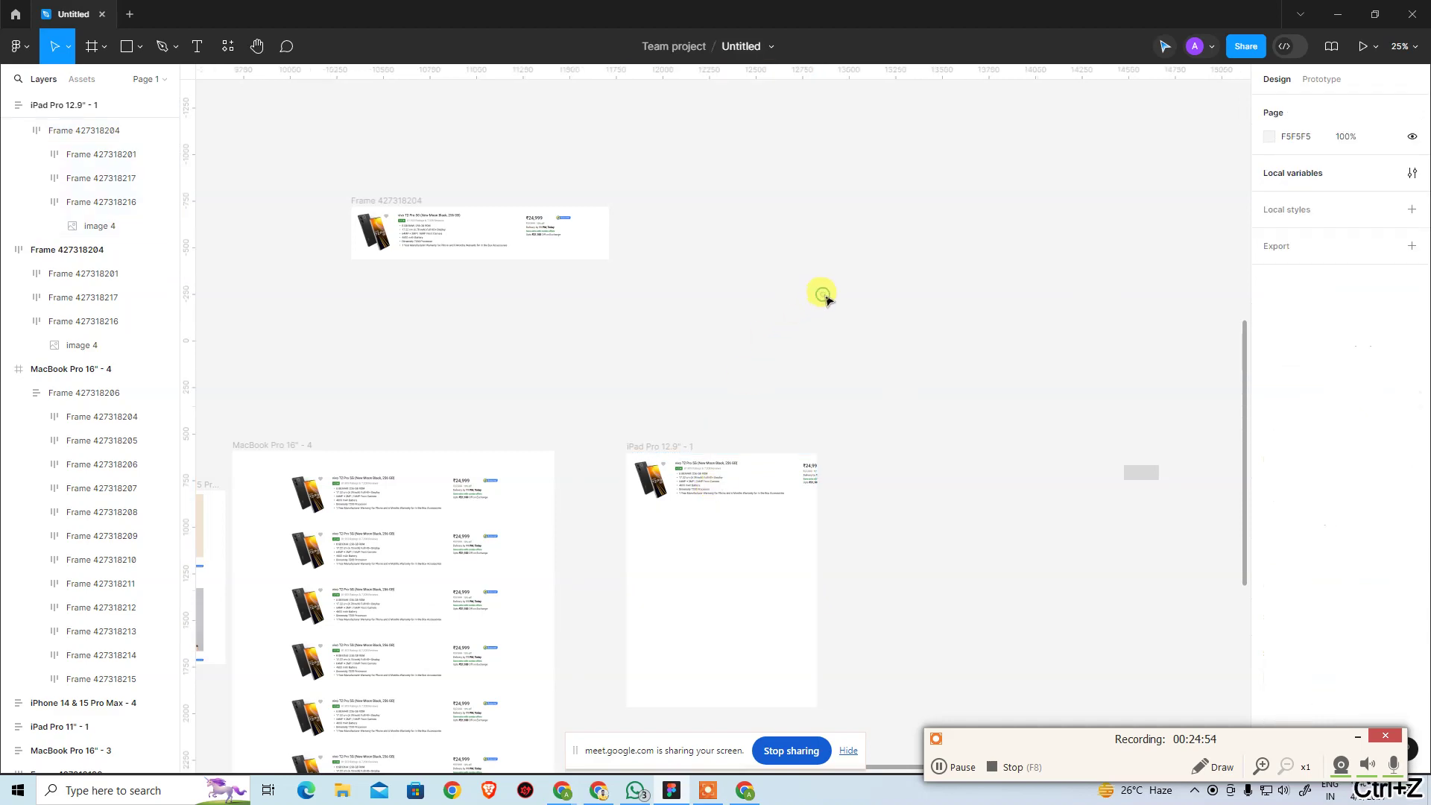
{"action": "key", "text": "ctrl+z"}
{"action": "key", "text": "ctrl+z"}
{"action": "key", "text": "ctrl+z"}
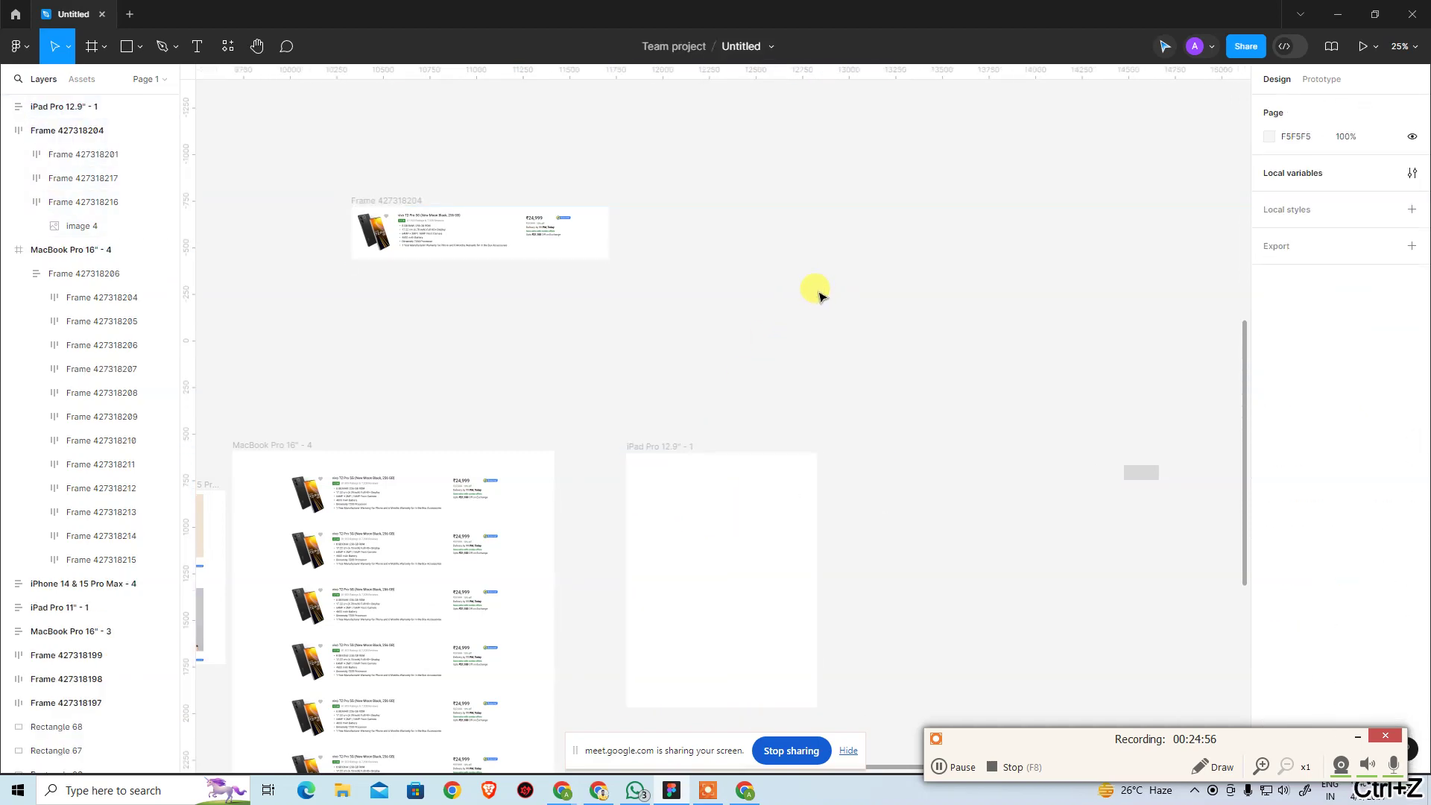
{"action": "key", "text": "ctrl+z"}
{"action": "key", "text": "ctrl+z"}
{"action": "key", "text": "ctrl+z"}
{"action": "key", "text": "ctrl+z"}
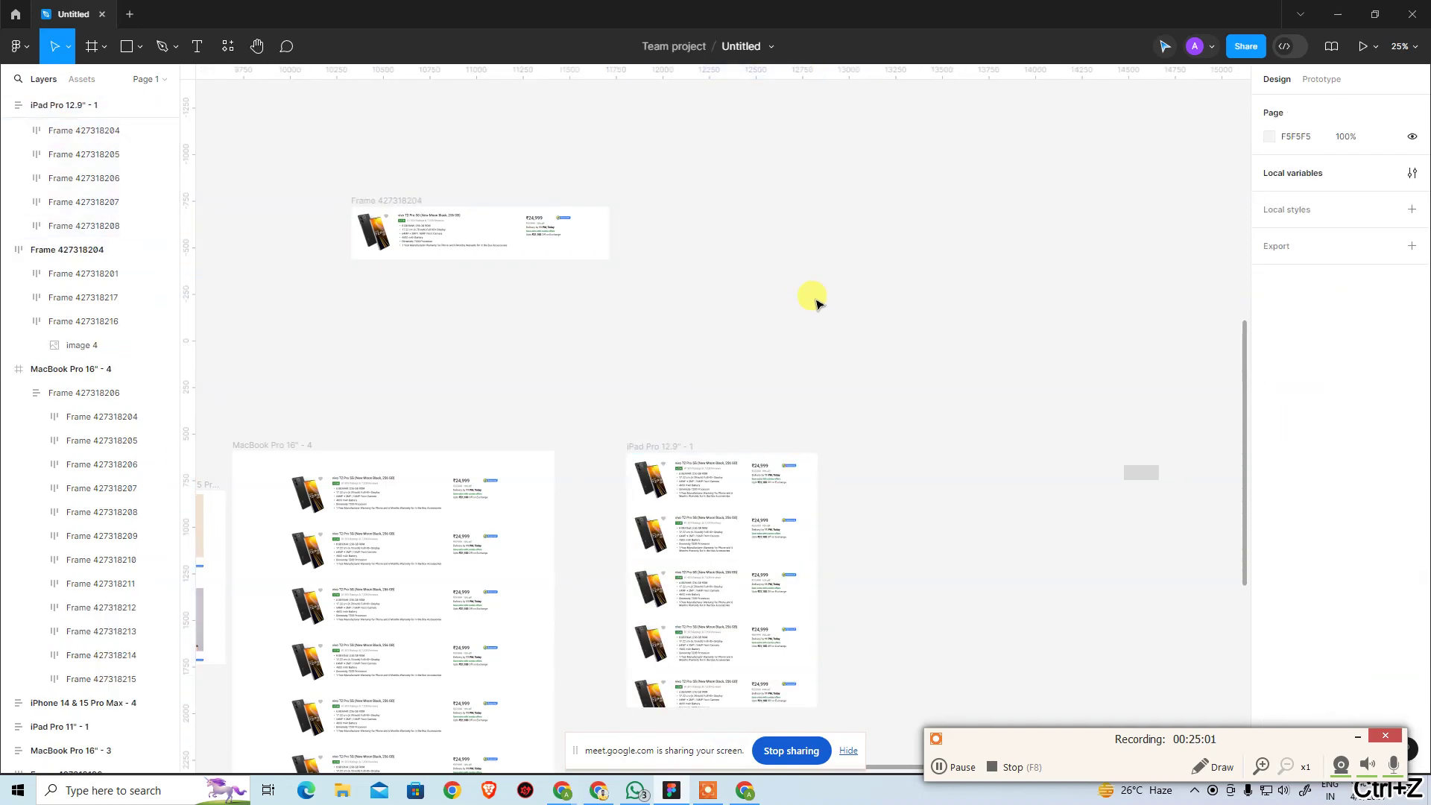
{"action": "scroll", "coordinate": [856, 473], "scroll_direction": "down", "scroll_amount": 3}
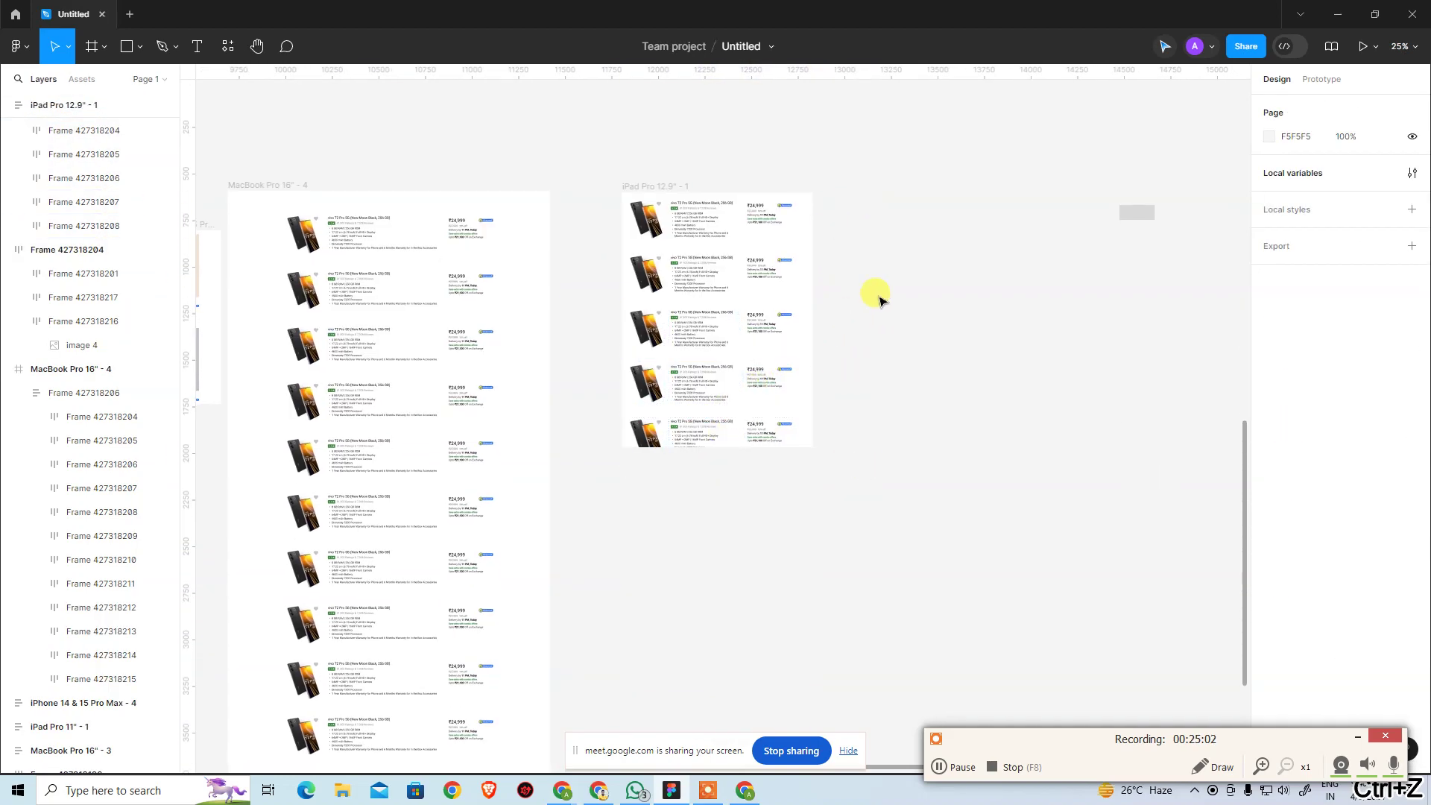
{"action": "key", "text": "ctrl+z"}
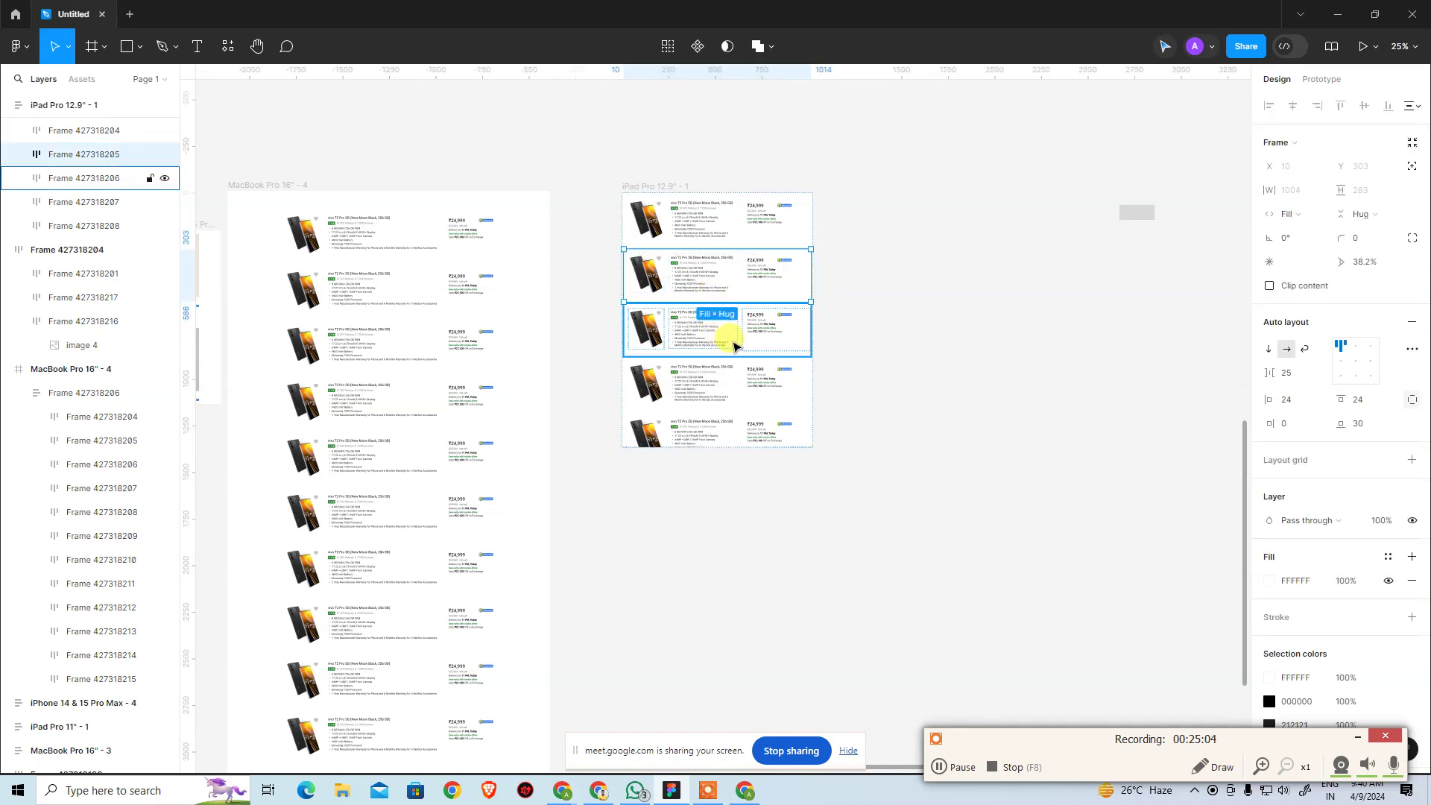
{"action": "key", "text": "Escape"}
{"action": "key", "text": "ctrl+z"}
{"action": "key", "text": "ctrl+z"}
{"action": "key", "text": "ctrl+z"}
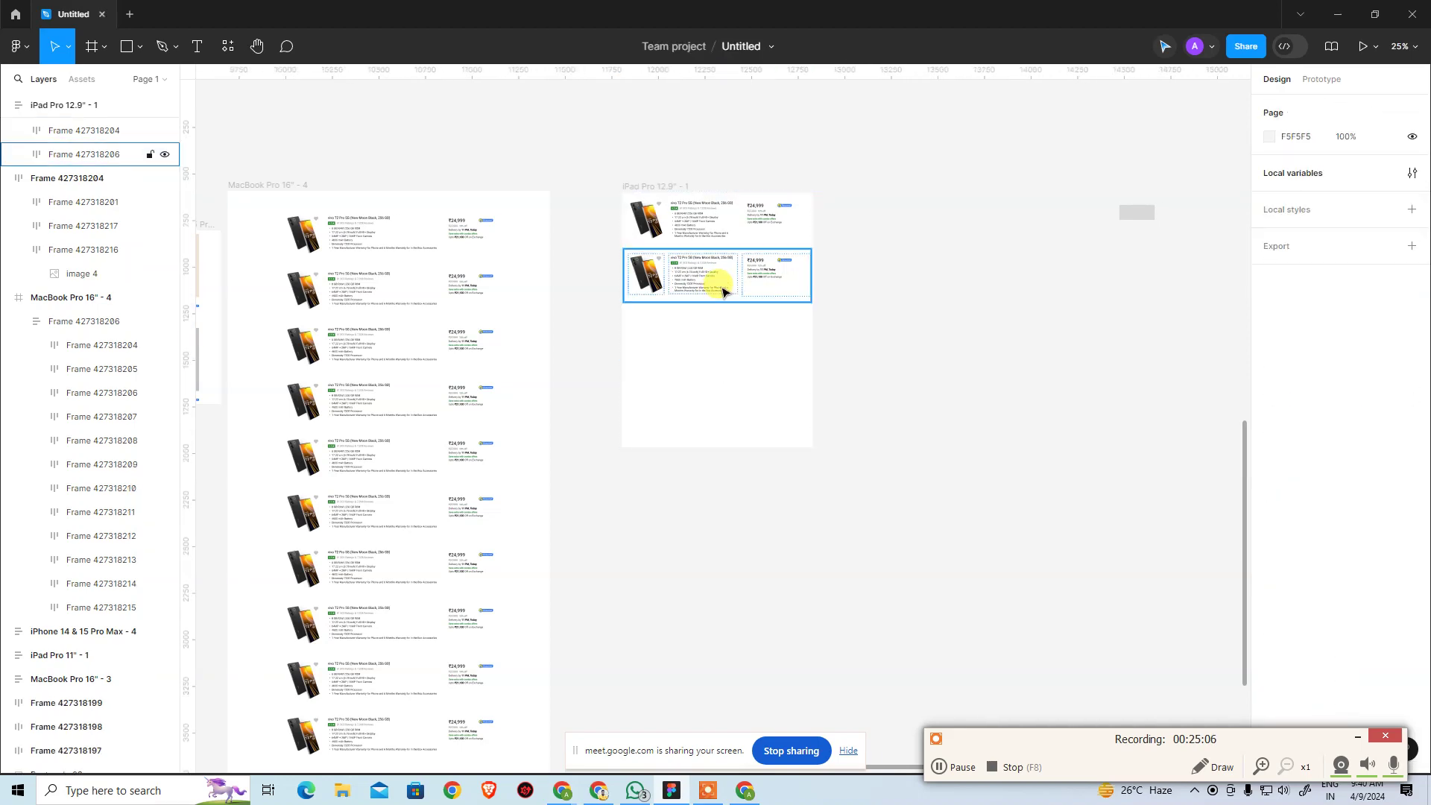
{"action": "key", "text": "ctrl+z"}
Copy the standalone product card above the device frames and paste it into the empty iPad Pro 12.9" frame
{"action": "scroll", "coordinate": [747, 150], "scroll_direction": "up", "scroll_amount": 4}
{"action": "left_click", "coordinate": [738, 601]}
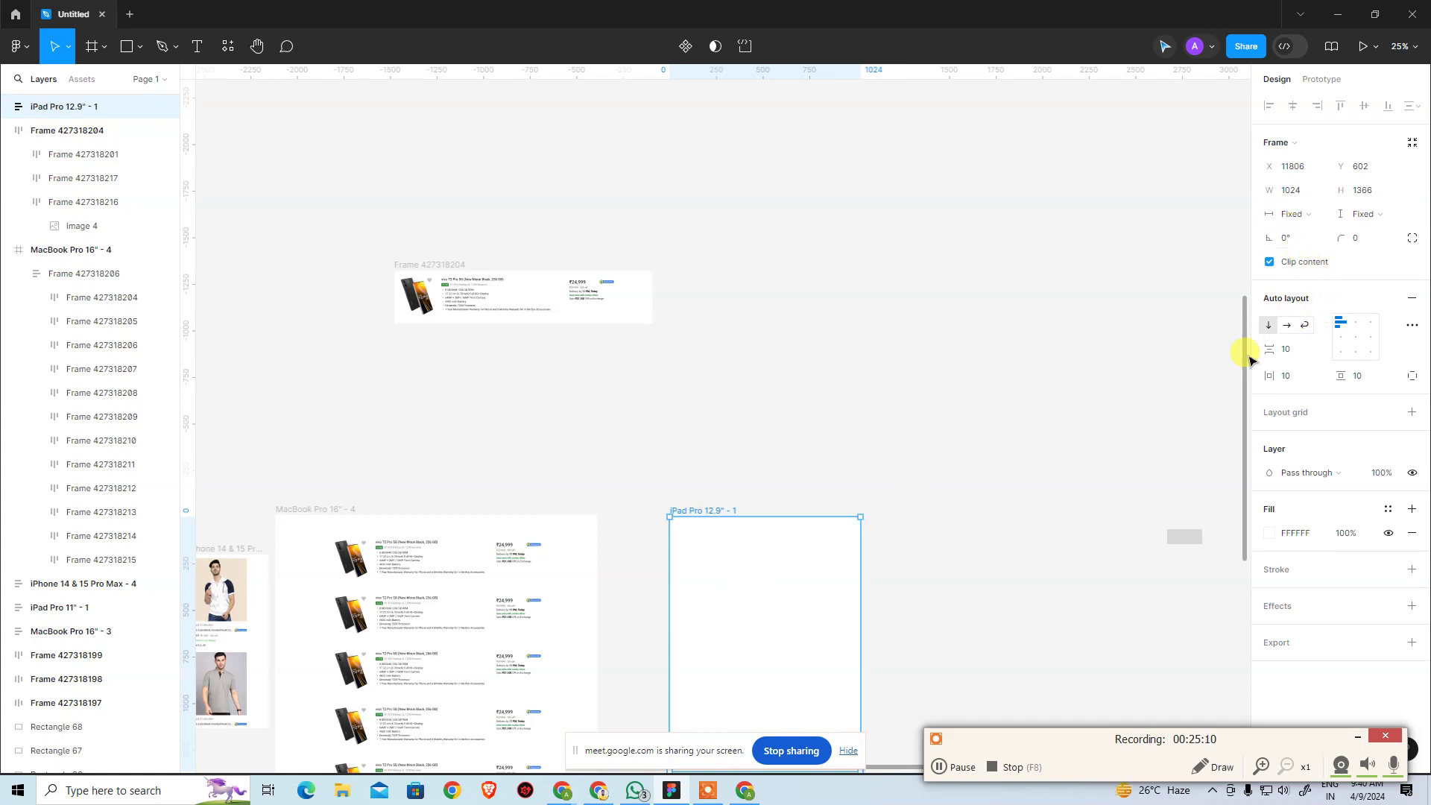
{"action": "left_click", "coordinate": [824, 351]}
{"action": "scroll", "coordinate": [655, 367], "scroll_direction": "down", "scroll_amount": 2}
{"action": "left_click", "coordinate": [457, 198]}
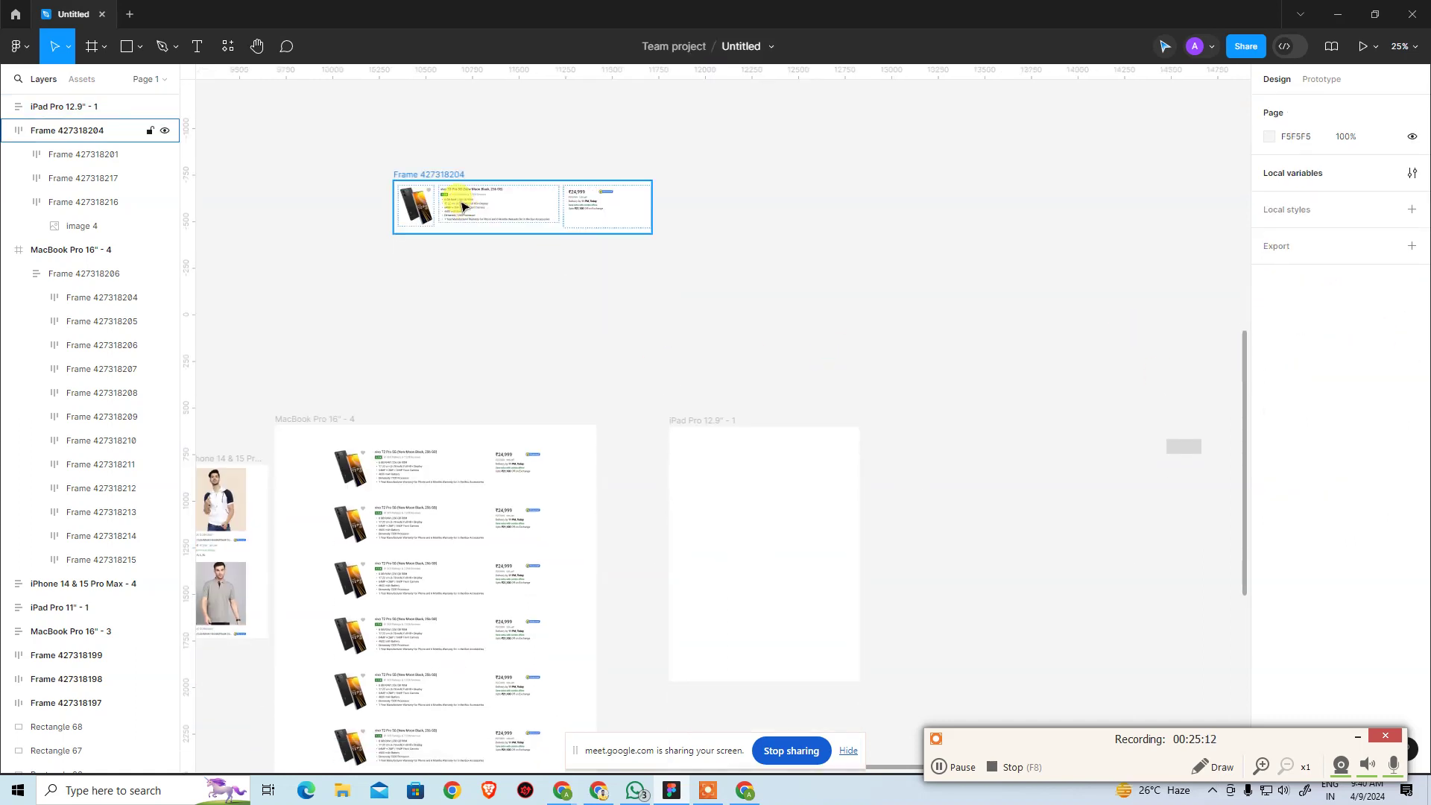
{"action": "key", "text": "ctrl+c"}
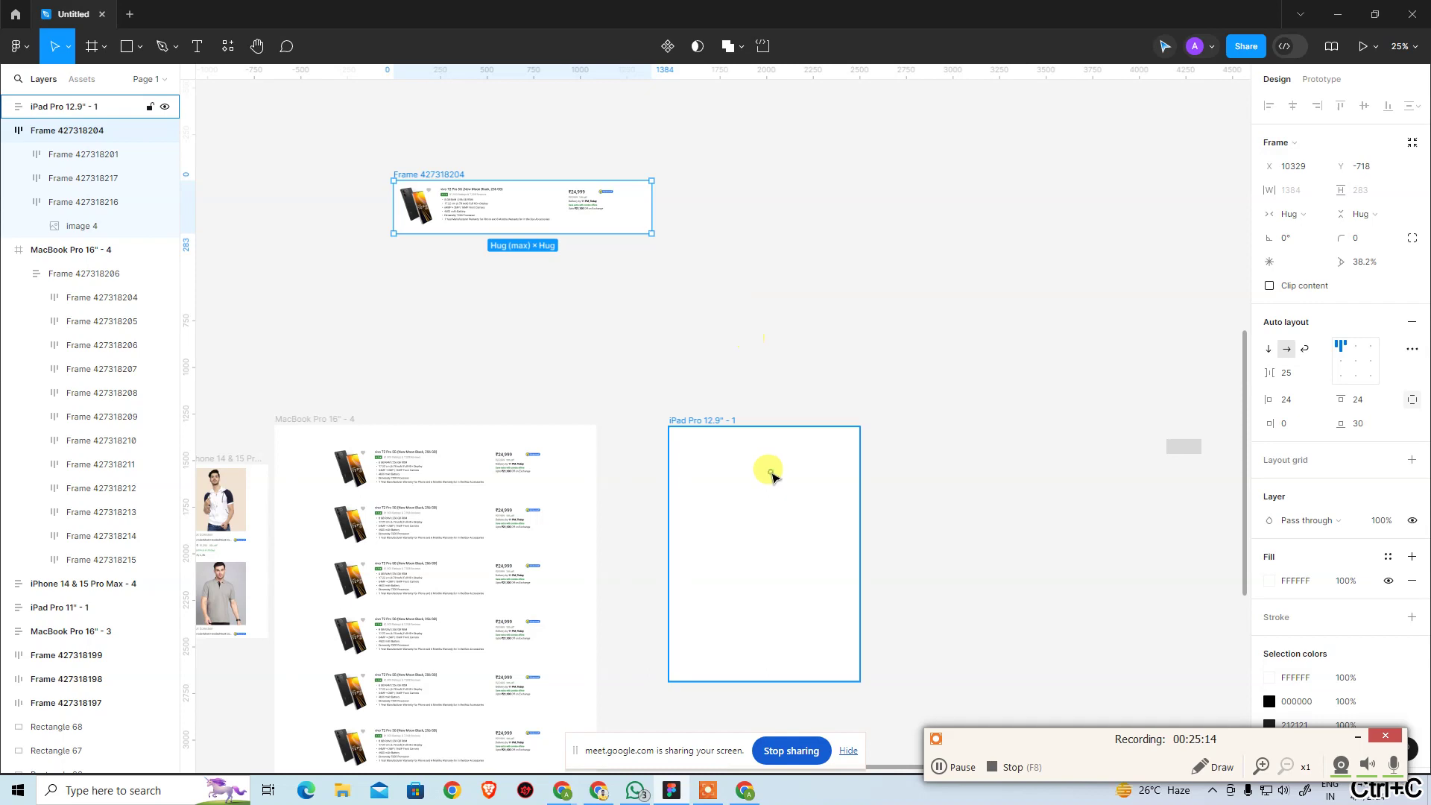
{"action": "left_click", "coordinate": [772, 468]}
{"action": "key", "text": "ctrl+v"}
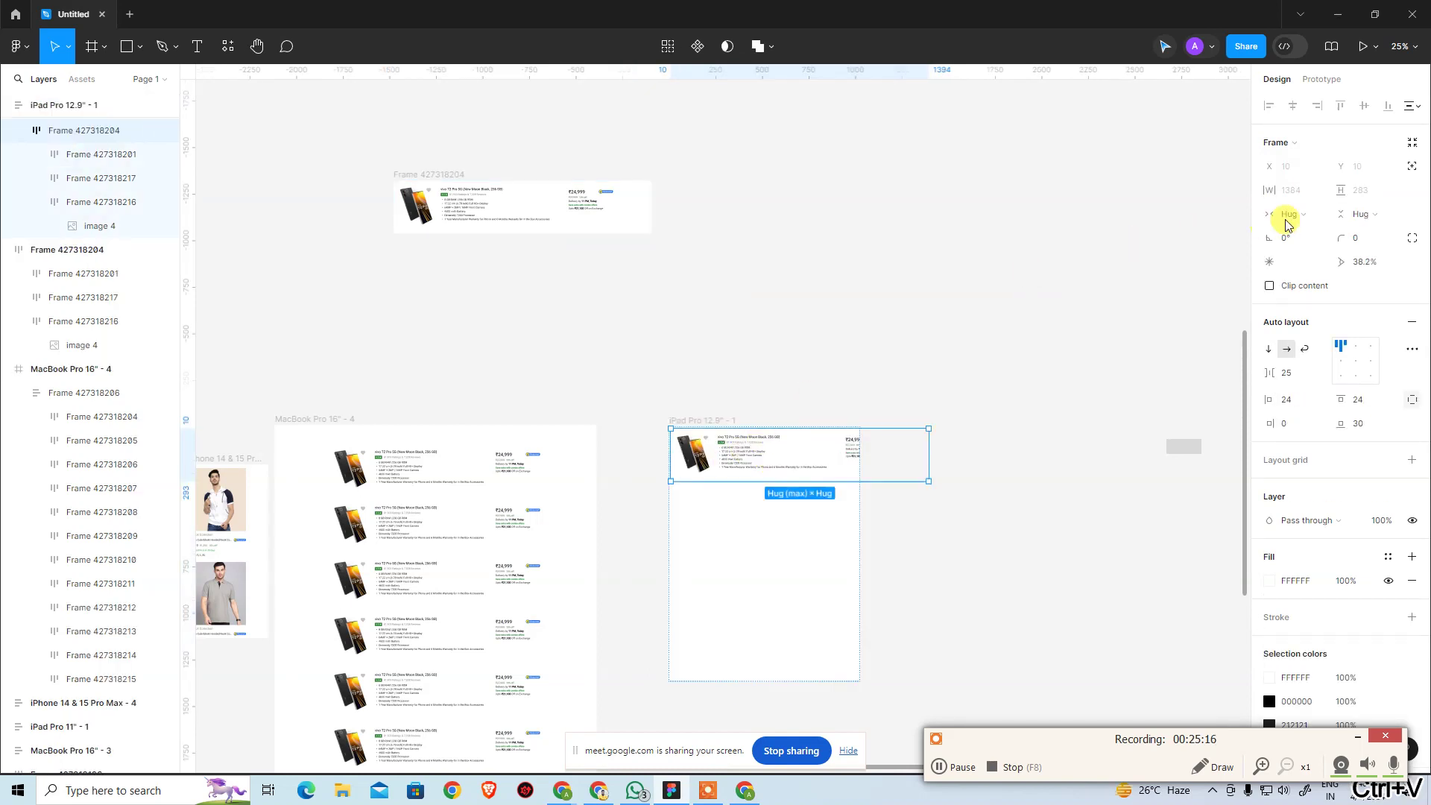
Set the pasted card's horizontal resizing to Fill container in the iPad Pro 12.9" frame
{"action": "left_click", "coordinate": [1287, 216]}
{"action": "left_click", "coordinate": [1302, 233]}
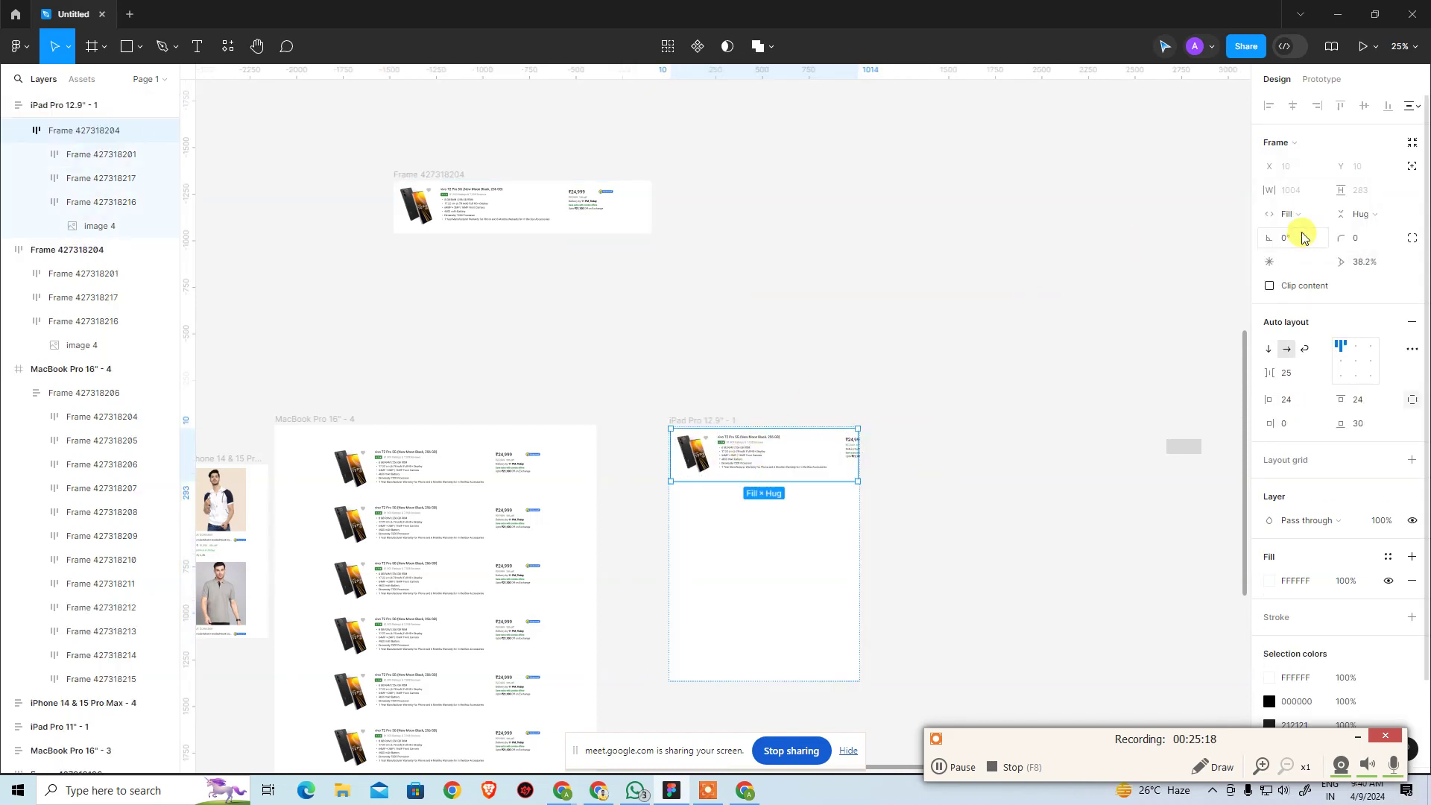
{"action": "left_click", "coordinate": [924, 392]}
{"action": "key", "text": "ctrl+plus"}
{"action": "left_click_drag", "start_coordinate": [999, 362], "coordinate": [748, 262]}
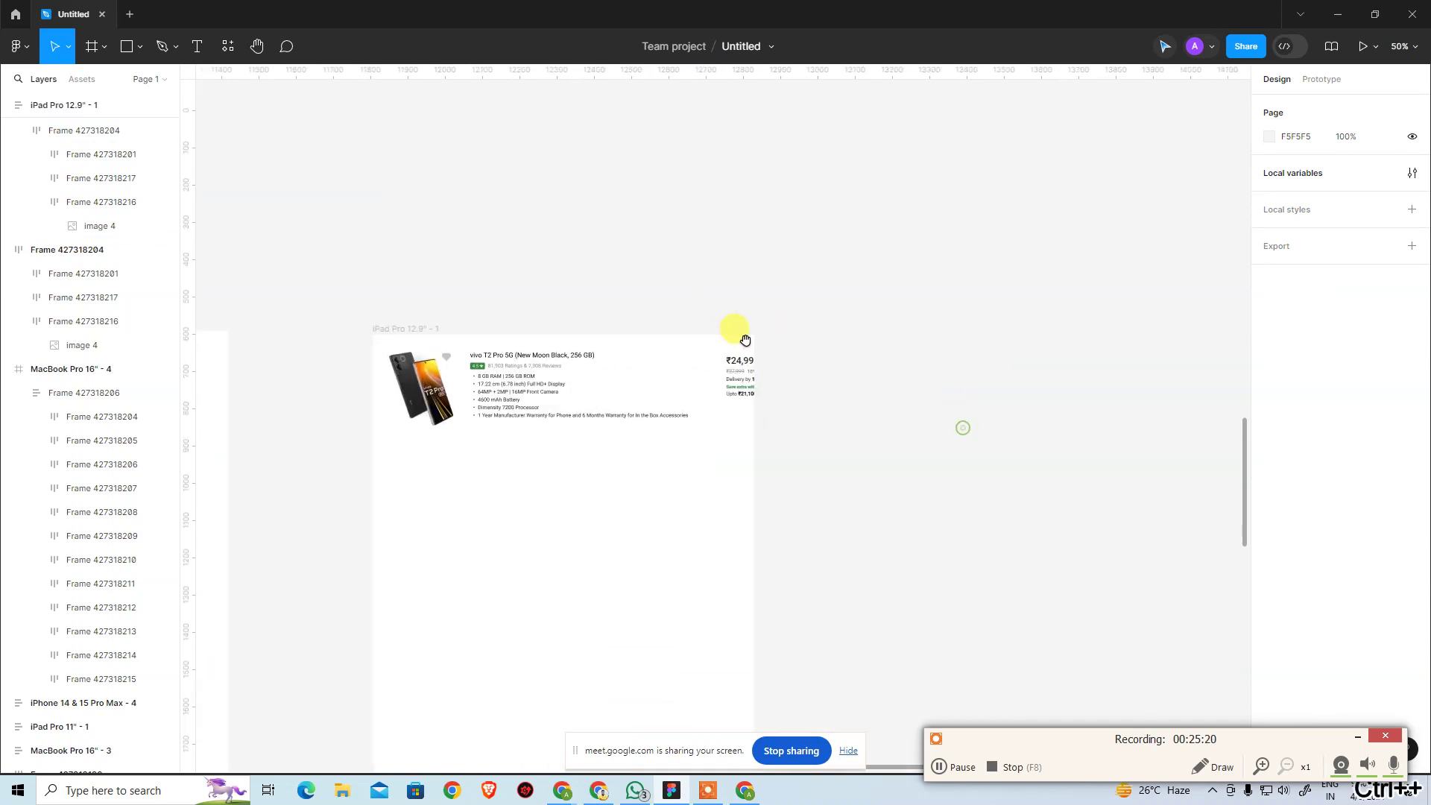
Set the horizontal resizing of the card's middle product-details frame to Fill container, then switch it to Hug contents
{"action": "double_click", "coordinate": [640, 402]}
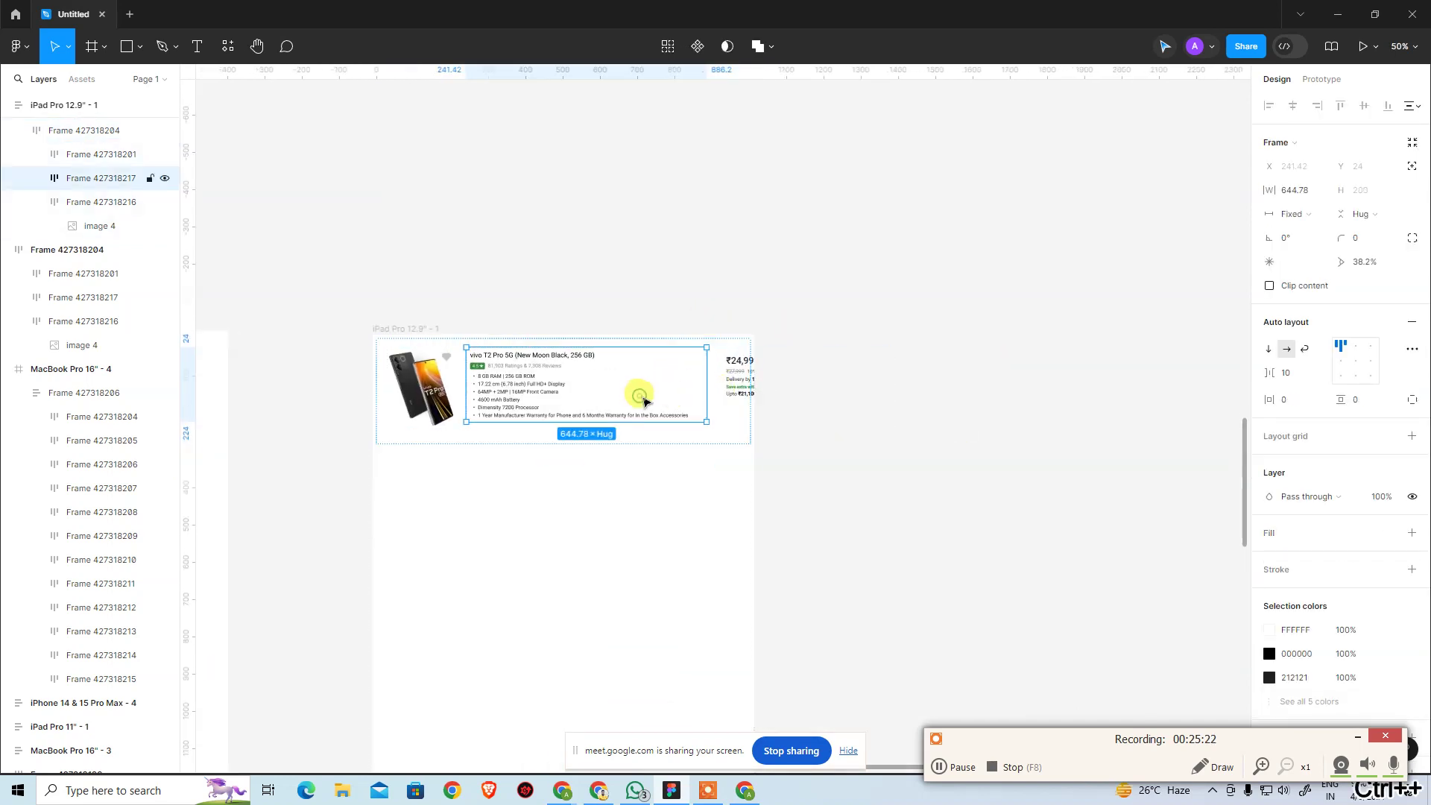
{"action": "scroll", "coordinate": [782, 377], "scroll_direction": "left", "scroll_amount": 5}
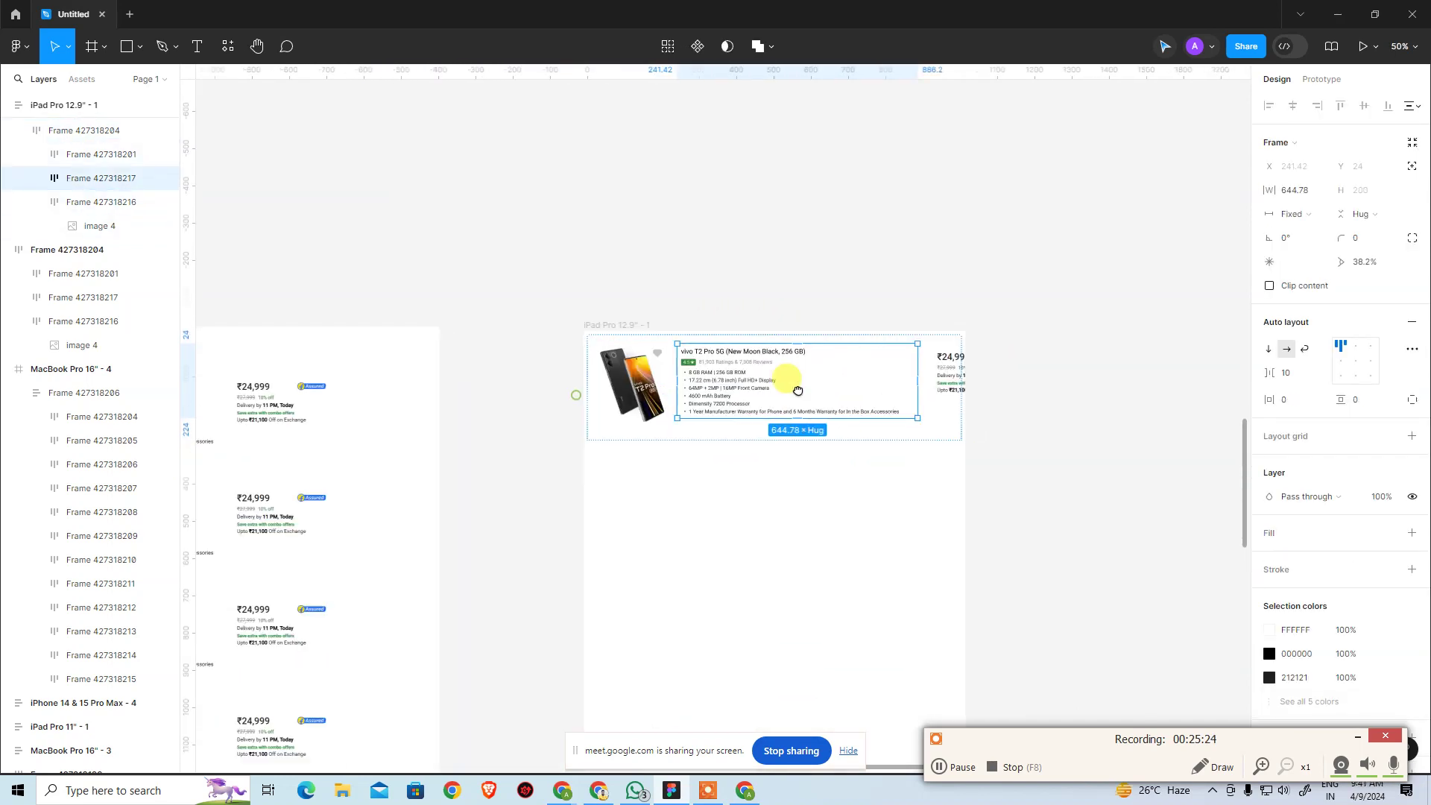
{"action": "left_click_drag", "start_coordinate": [796, 387], "coordinate": [711, 406]}
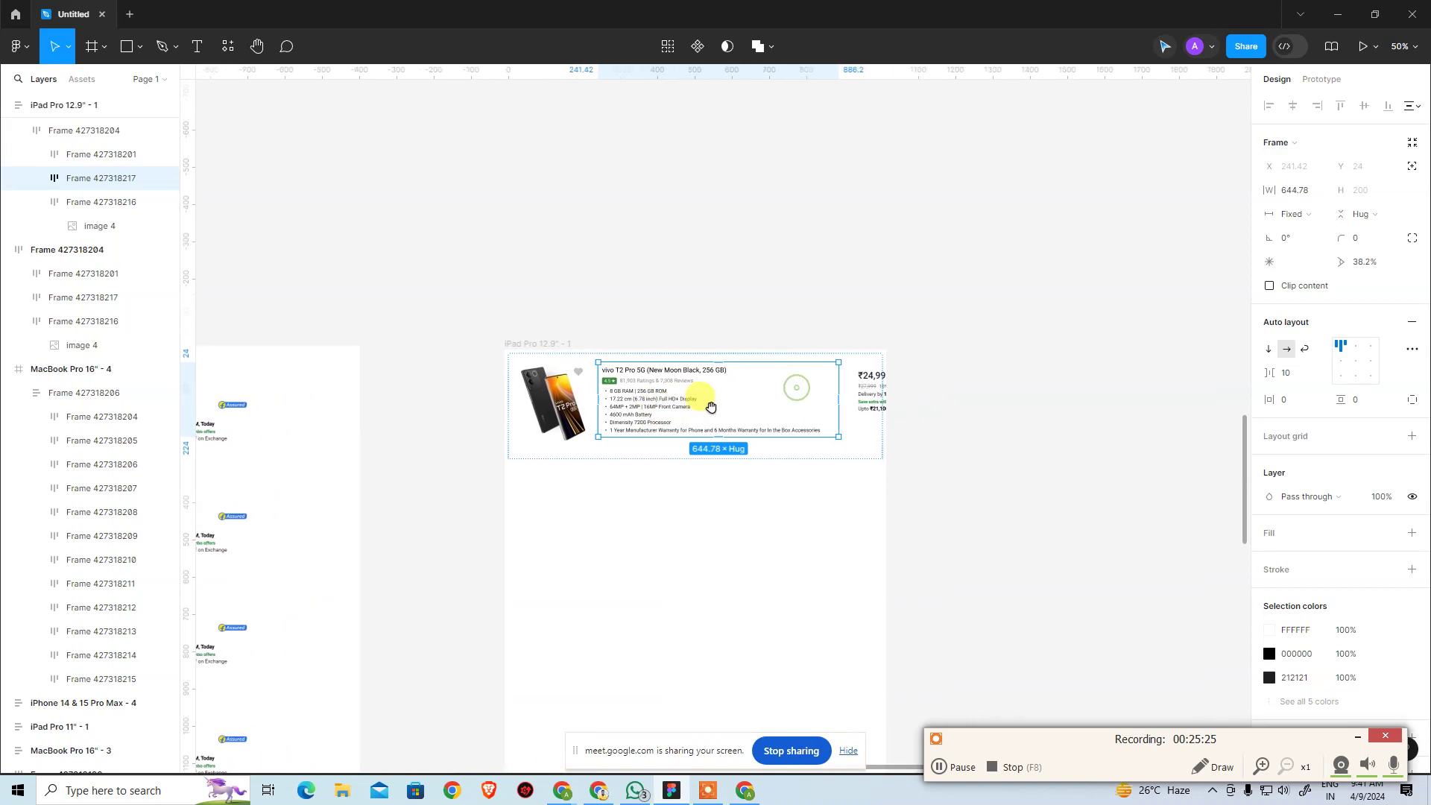
{"action": "left_click", "coordinate": [1302, 216]}
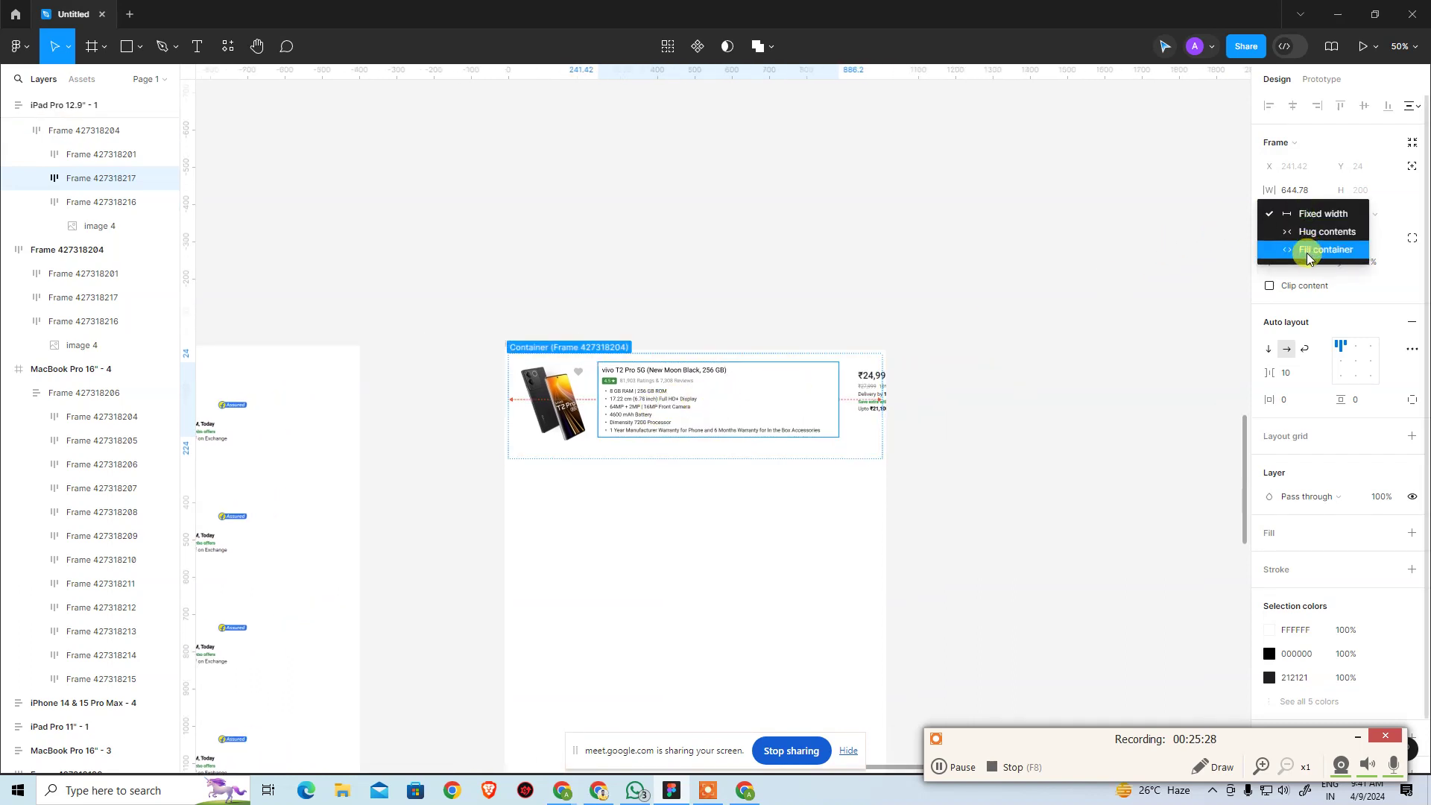
{"action": "left_click", "coordinate": [1308, 253]}
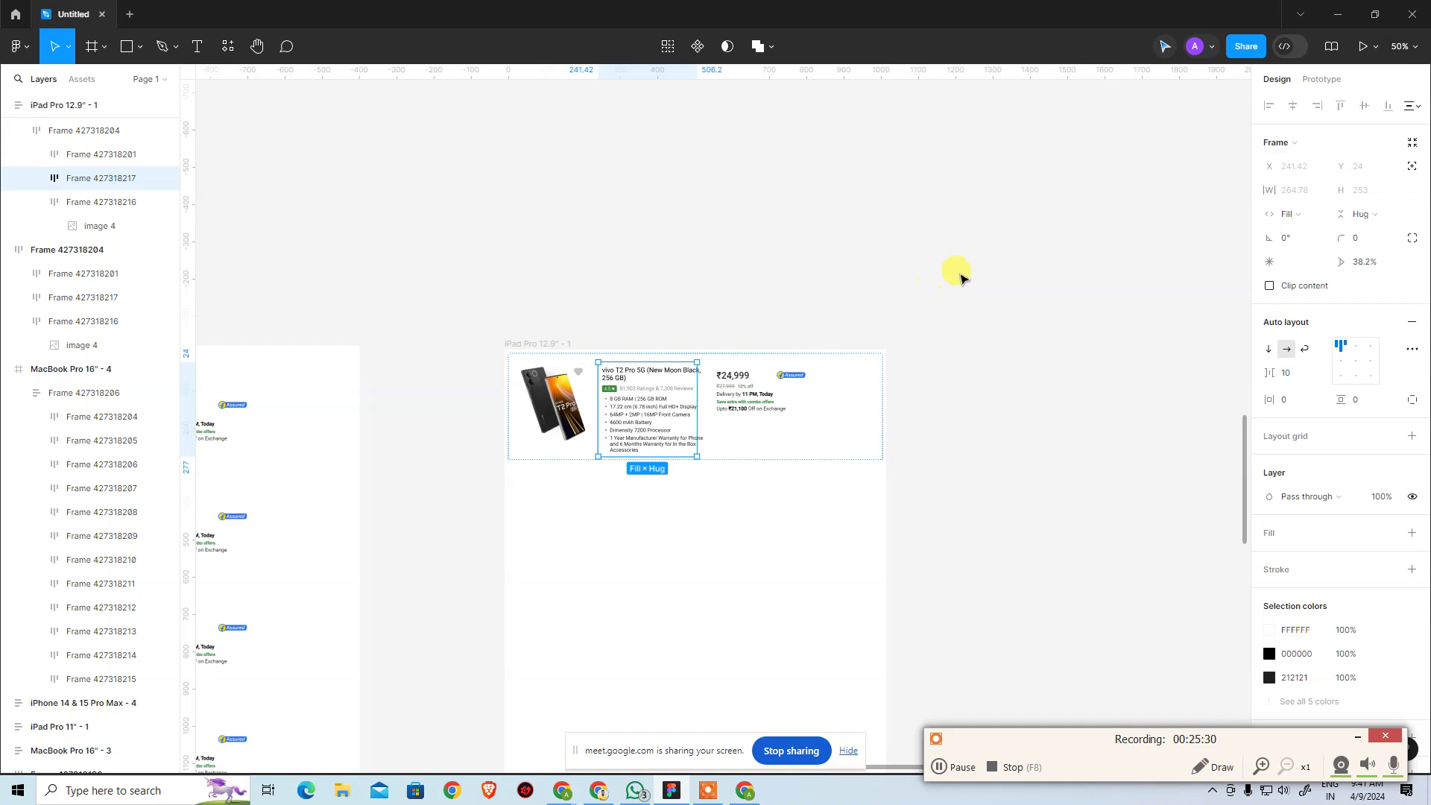
{"action": "left_click", "coordinate": [1306, 216]}
{"action": "left_click", "coordinate": [1316, 198]}
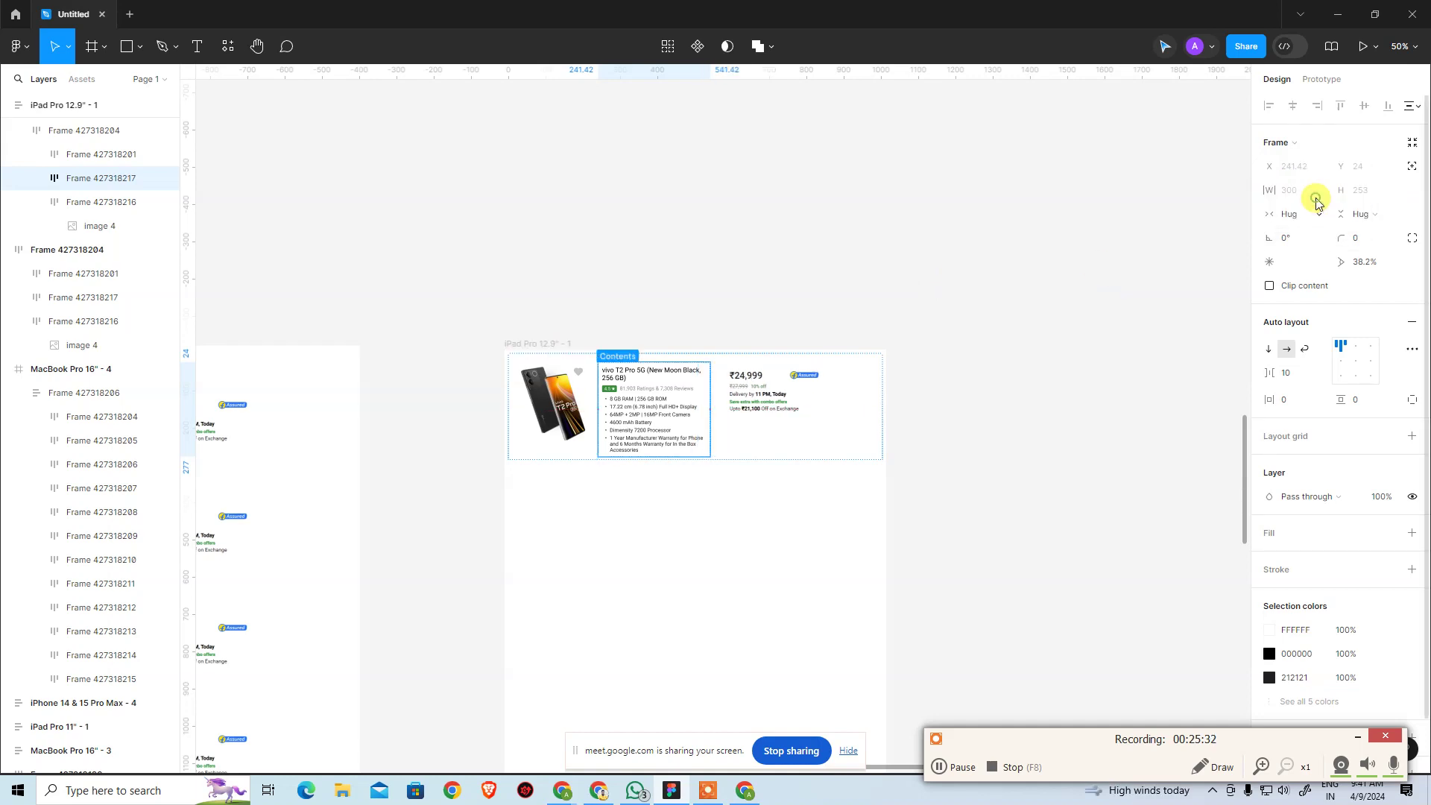
{"action": "left_click", "coordinate": [907, 280]}
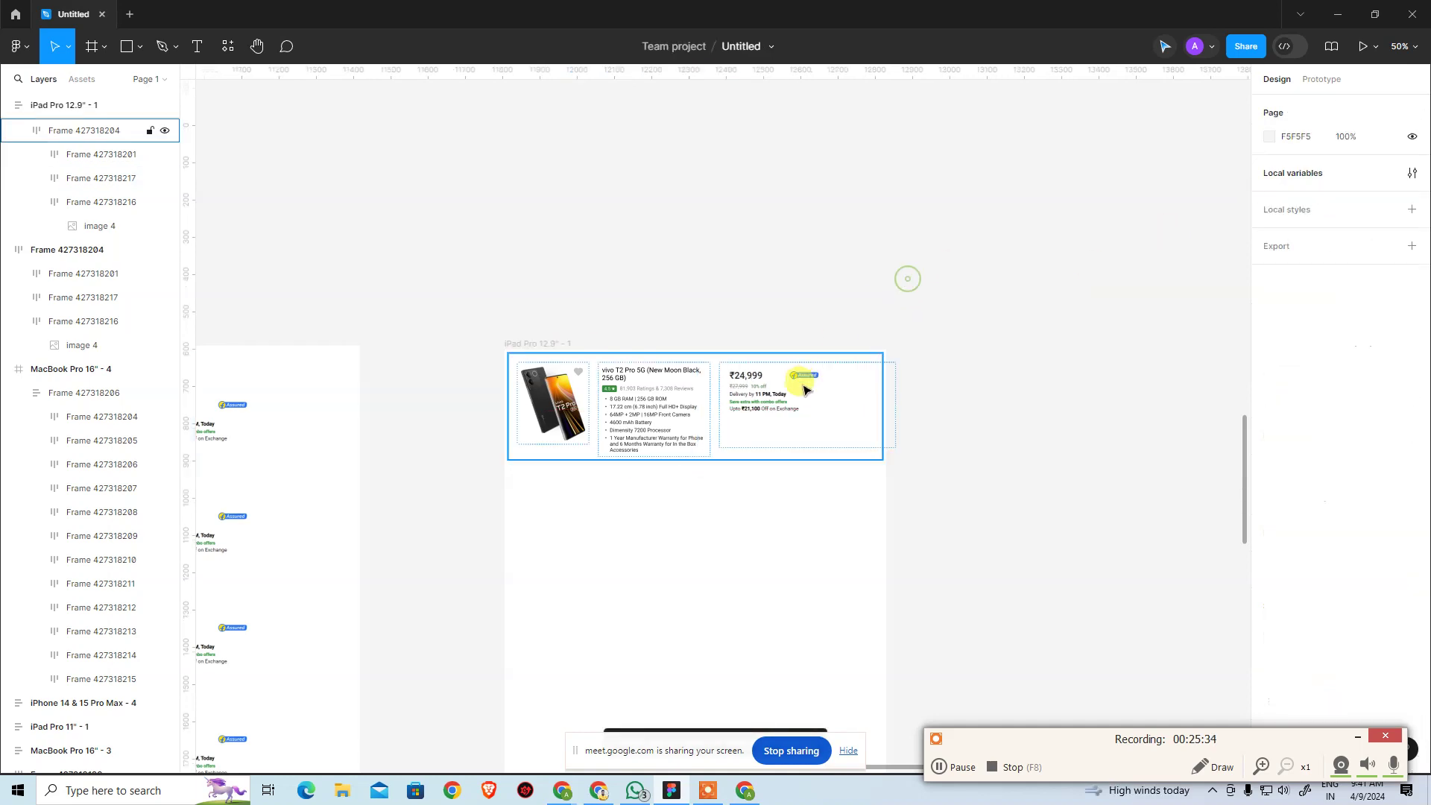
Set the horizontal resizing of the card's price frame to Fill container
{"action": "left_click", "coordinate": [809, 388]}
{"action": "double_click", "coordinate": [784, 403]}
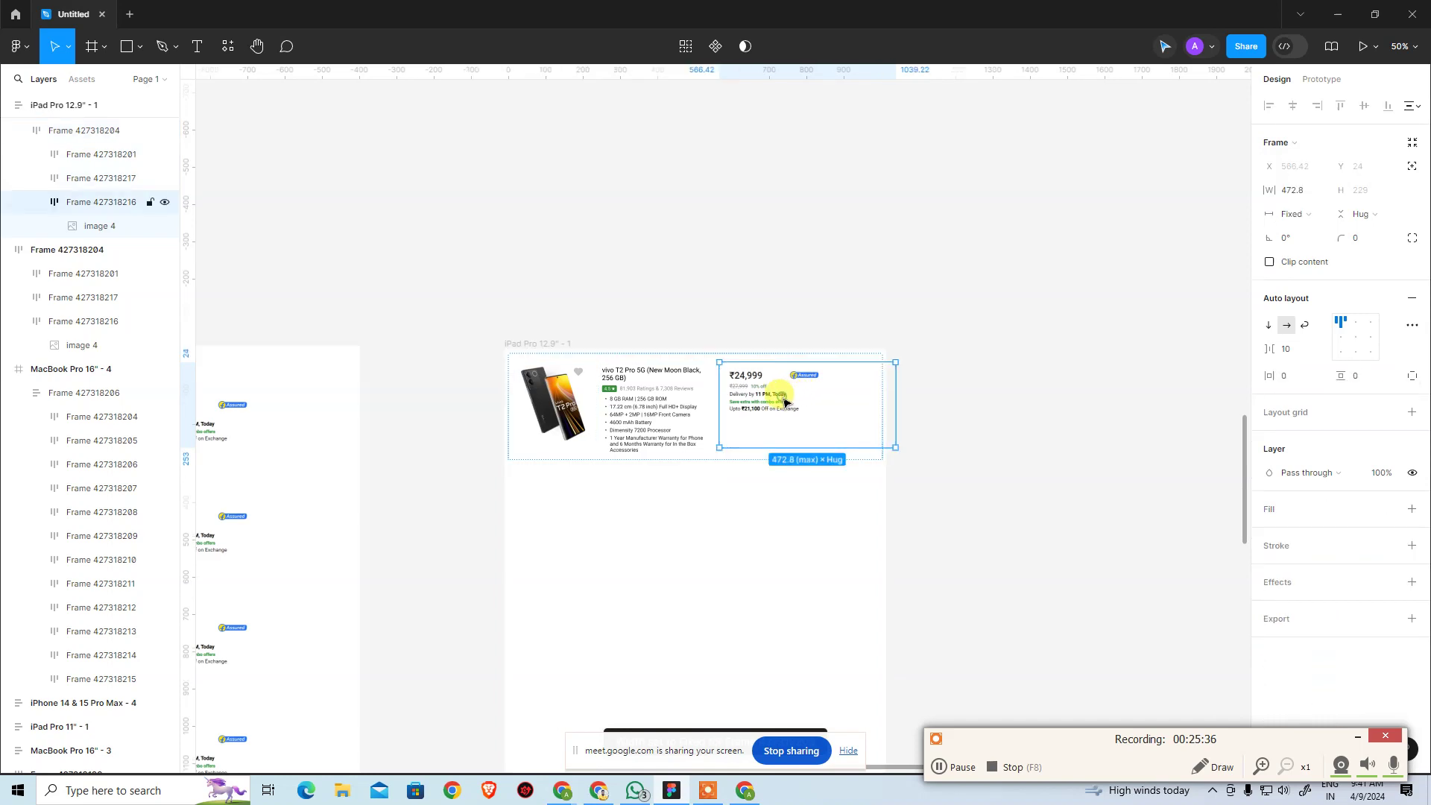
{"action": "left_click", "coordinate": [1316, 215]}
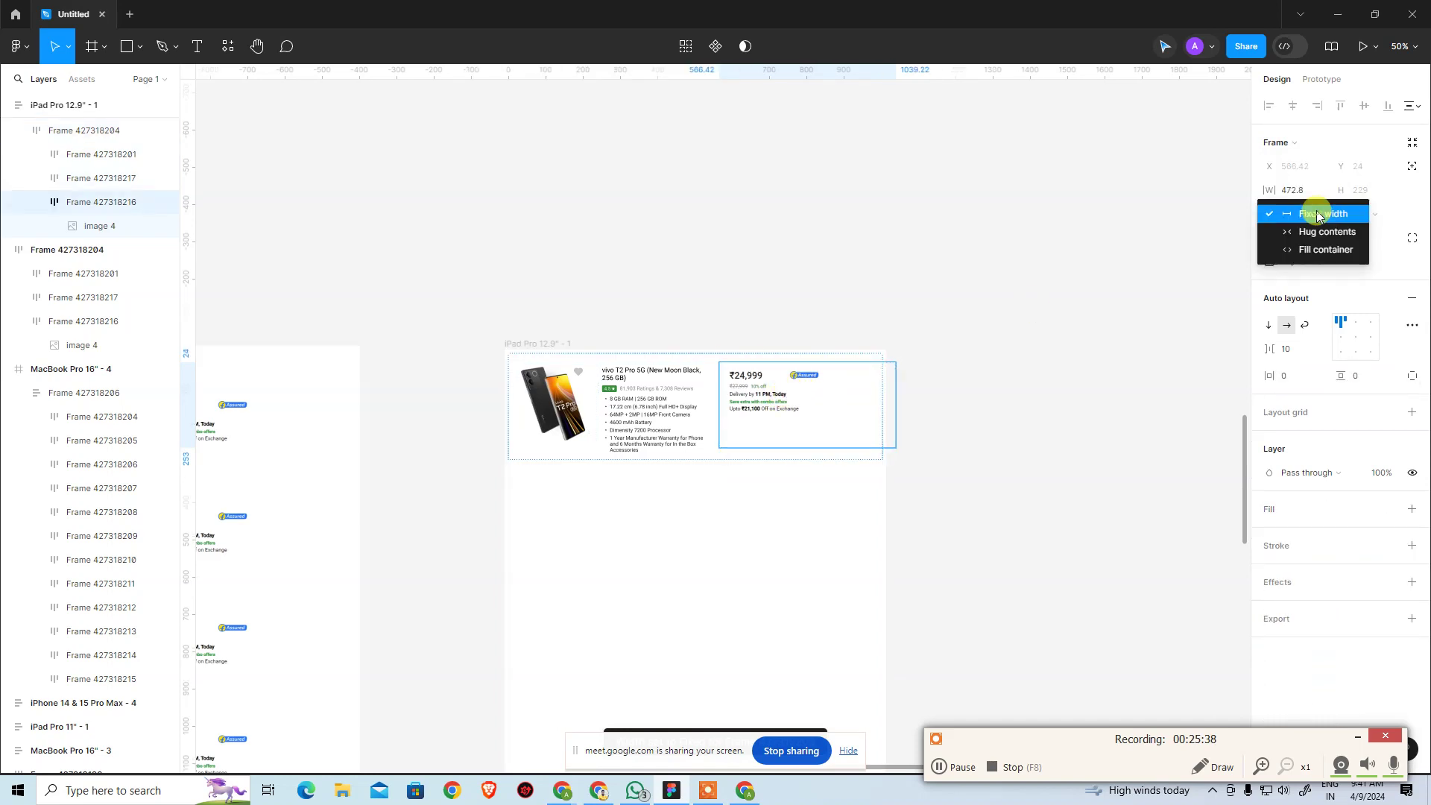
{"action": "left_click", "coordinate": [1326, 249]}
{"action": "left_click", "coordinate": [1077, 252]}
{"action": "scroll", "coordinate": [888, 230], "scroll_direction": "down", "scroll_amount": 1}
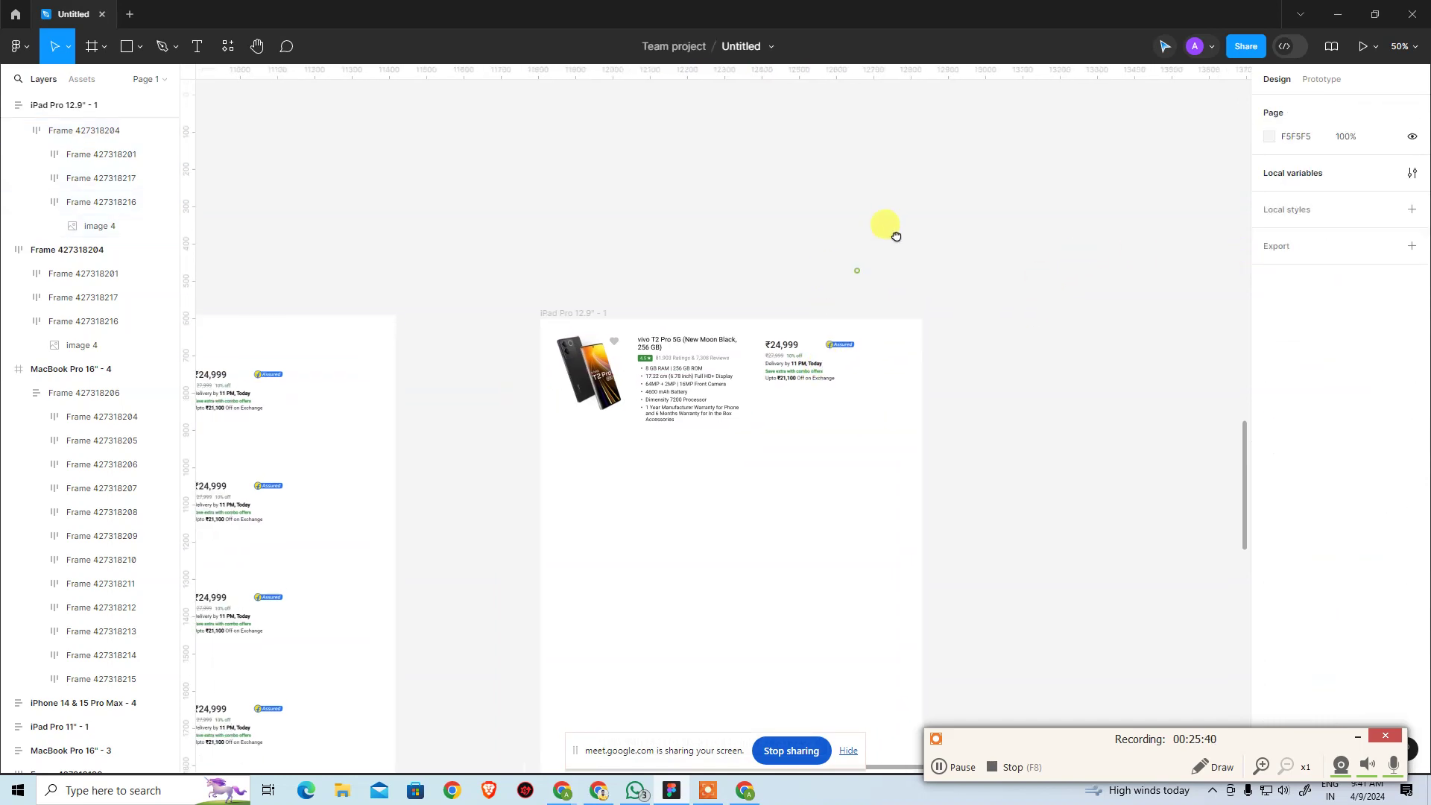
{"action": "left_click", "coordinate": [833, 365]}
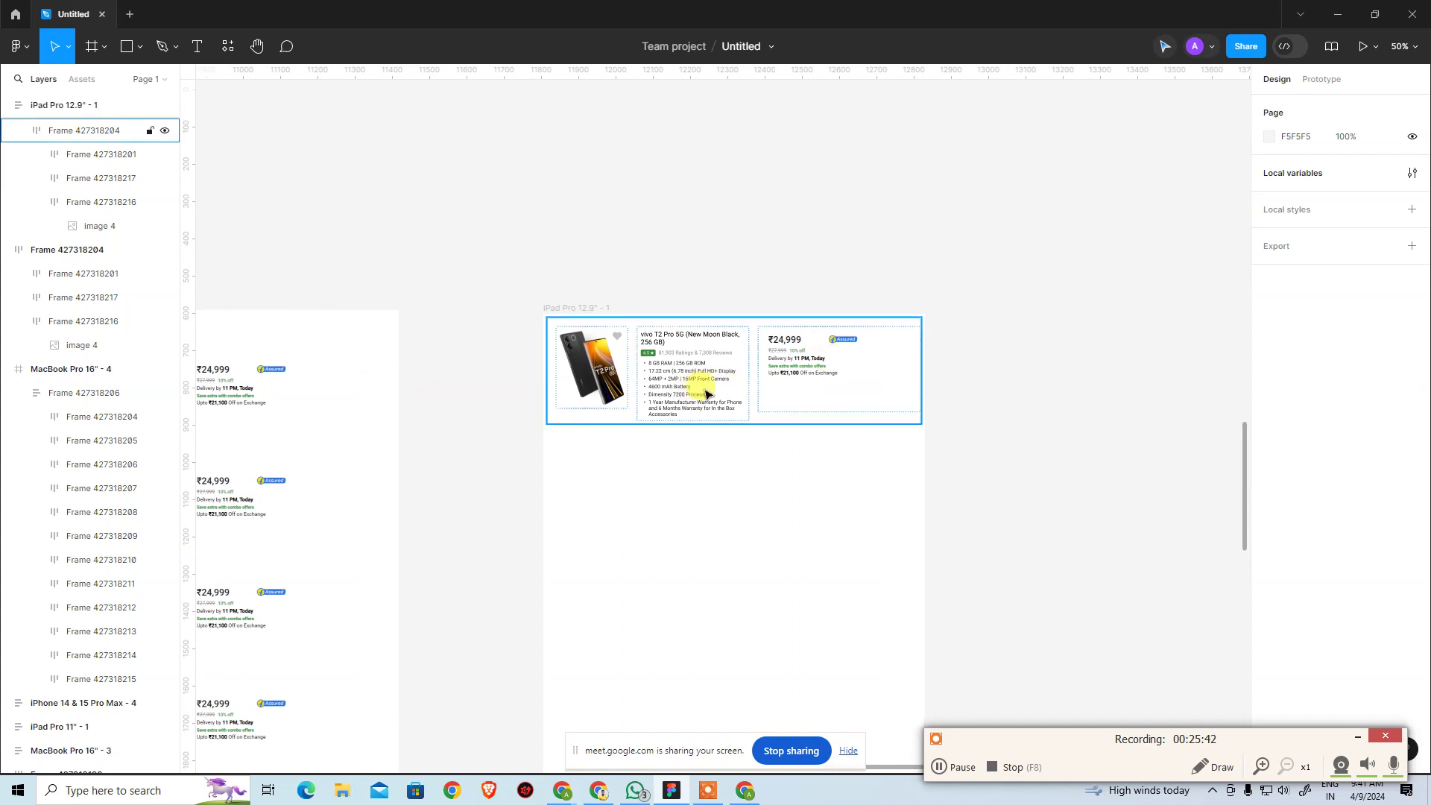
Check the resizing settings of the standalone card's details and price frames against the card in the iPad frame
{"action": "scroll", "coordinate": [820, 485], "scroll_direction": "up", "scroll_amount": 5}
{"action": "scroll", "coordinate": [820, 484], "scroll_direction": "left", "scroll_amount": 7}
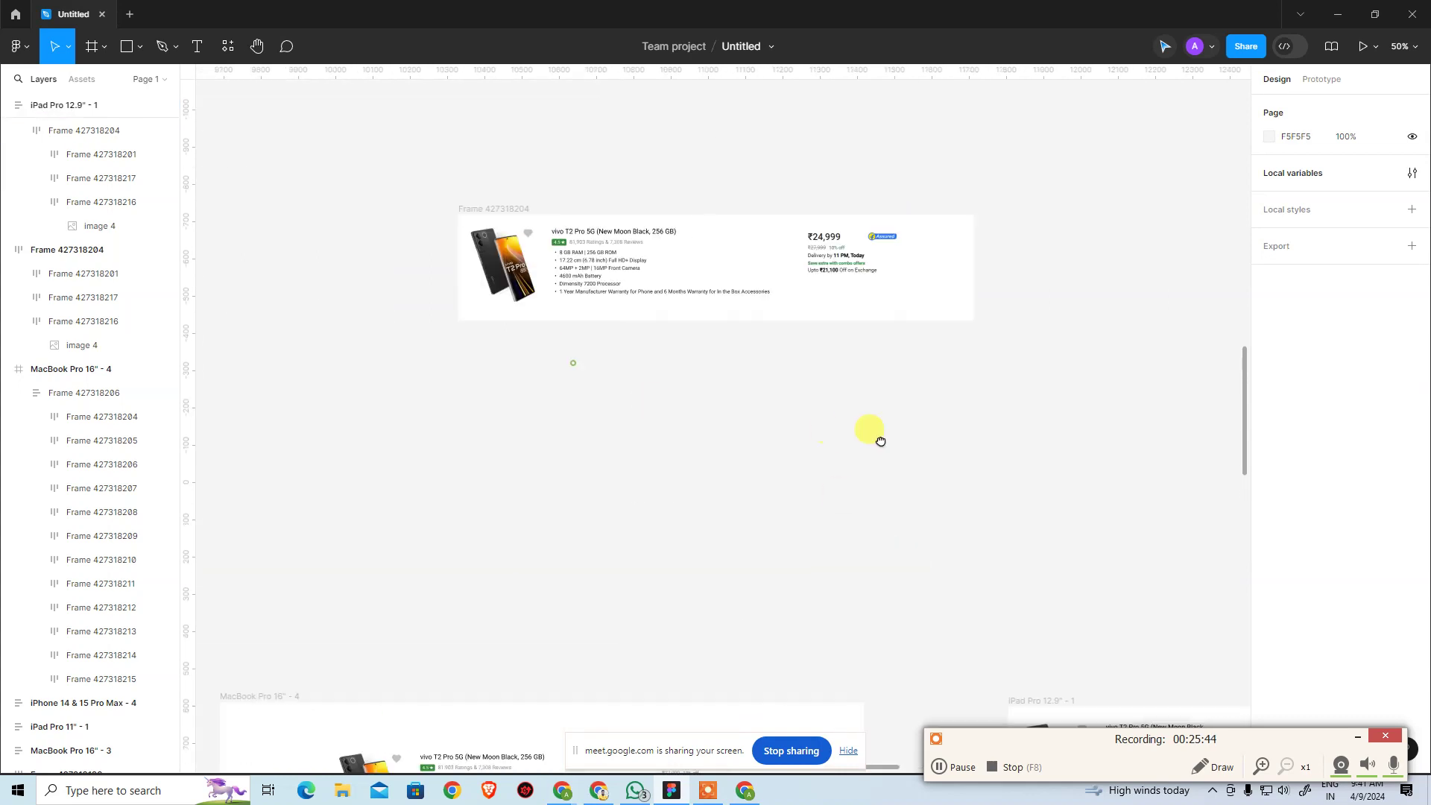
{"action": "double_click", "coordinate": [678, 257]}
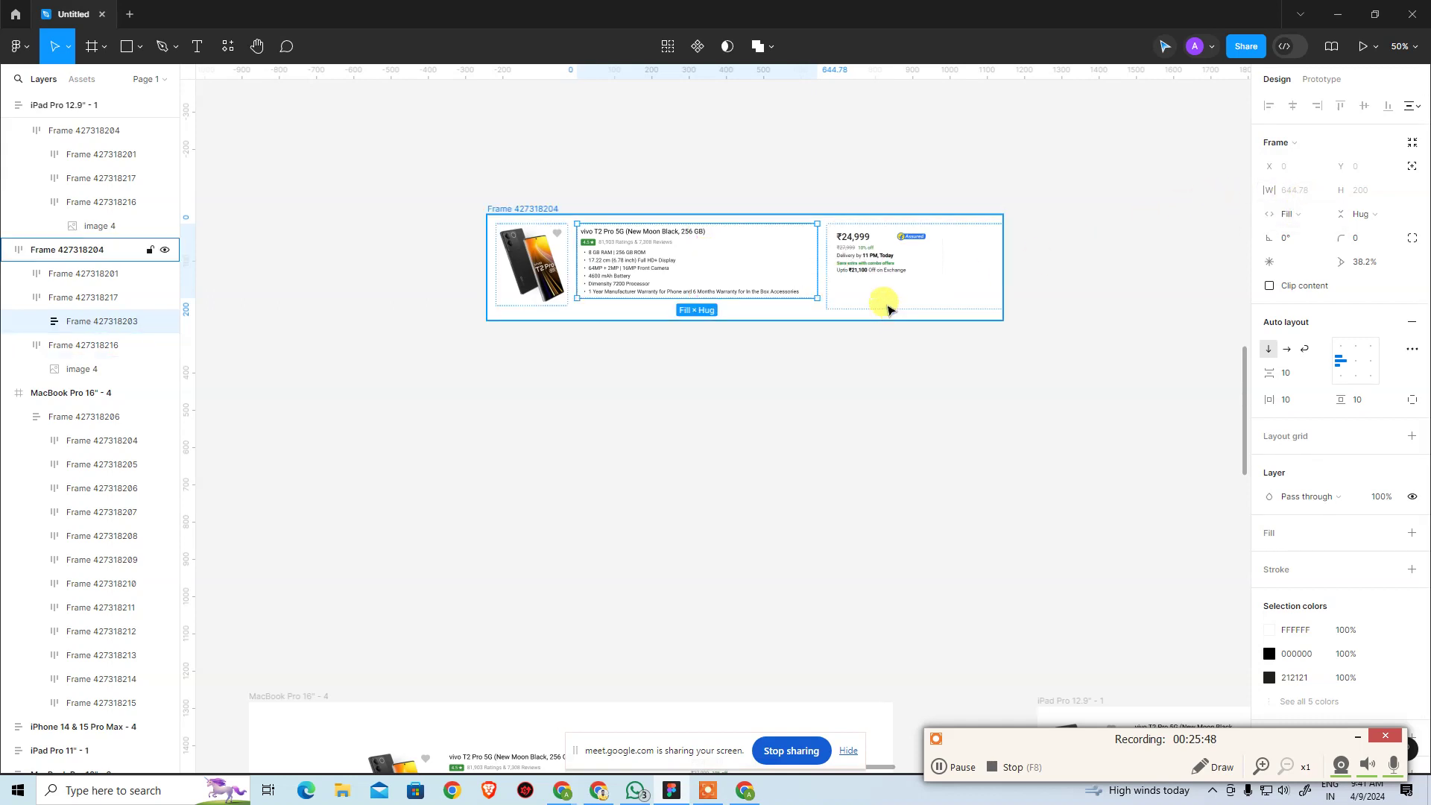
{"action": "left_click", "coordinate": [856, 278]}
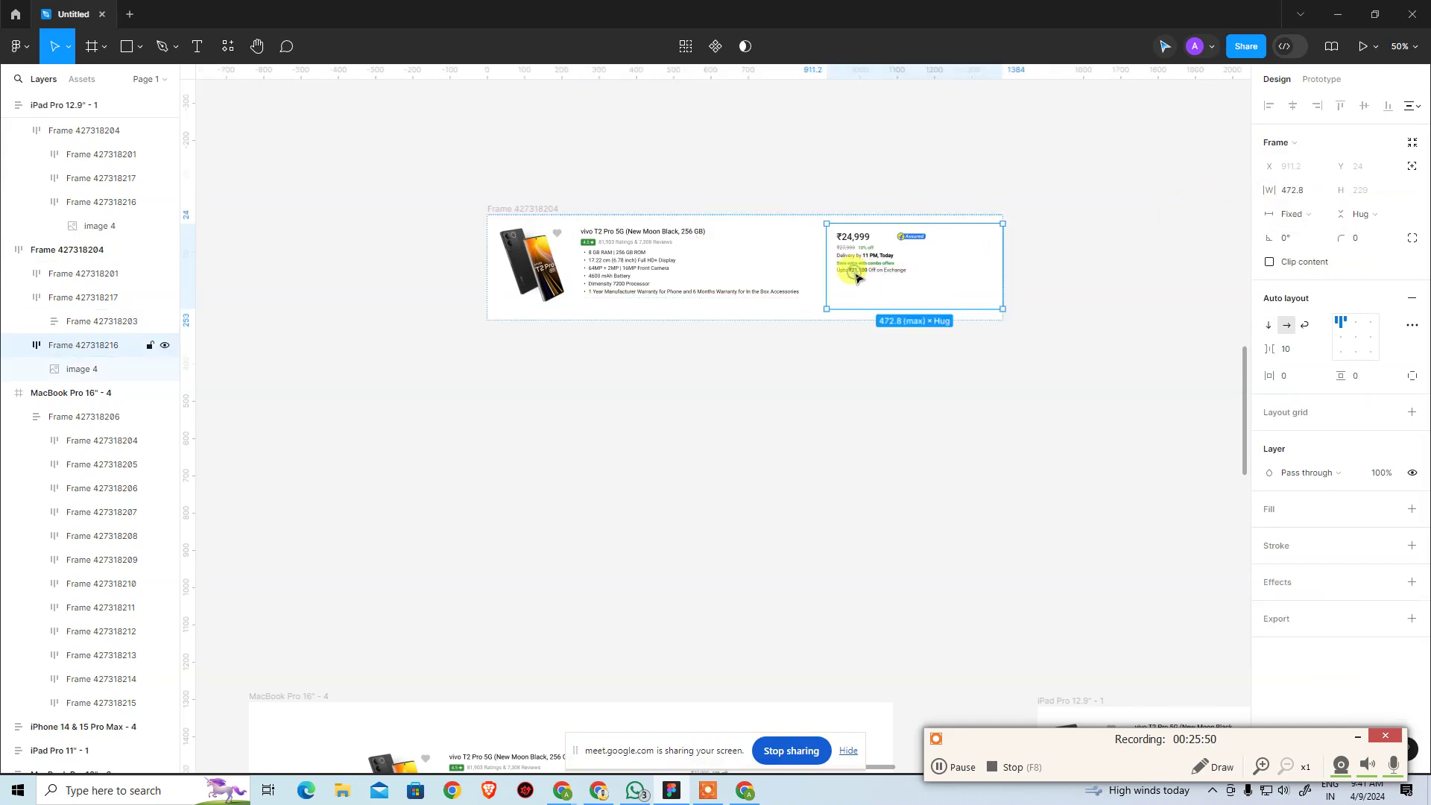
{"action": "left_click", "coordinate": [920, 495]}
{"action": "scroll", "coordinate": [696, 329], "scroll_direction": "down", "scroll_amount": 5}
{"action": "scroll", "coordinate": [696, 329], "scroll_direction": "right", "scroll_amount": 7}
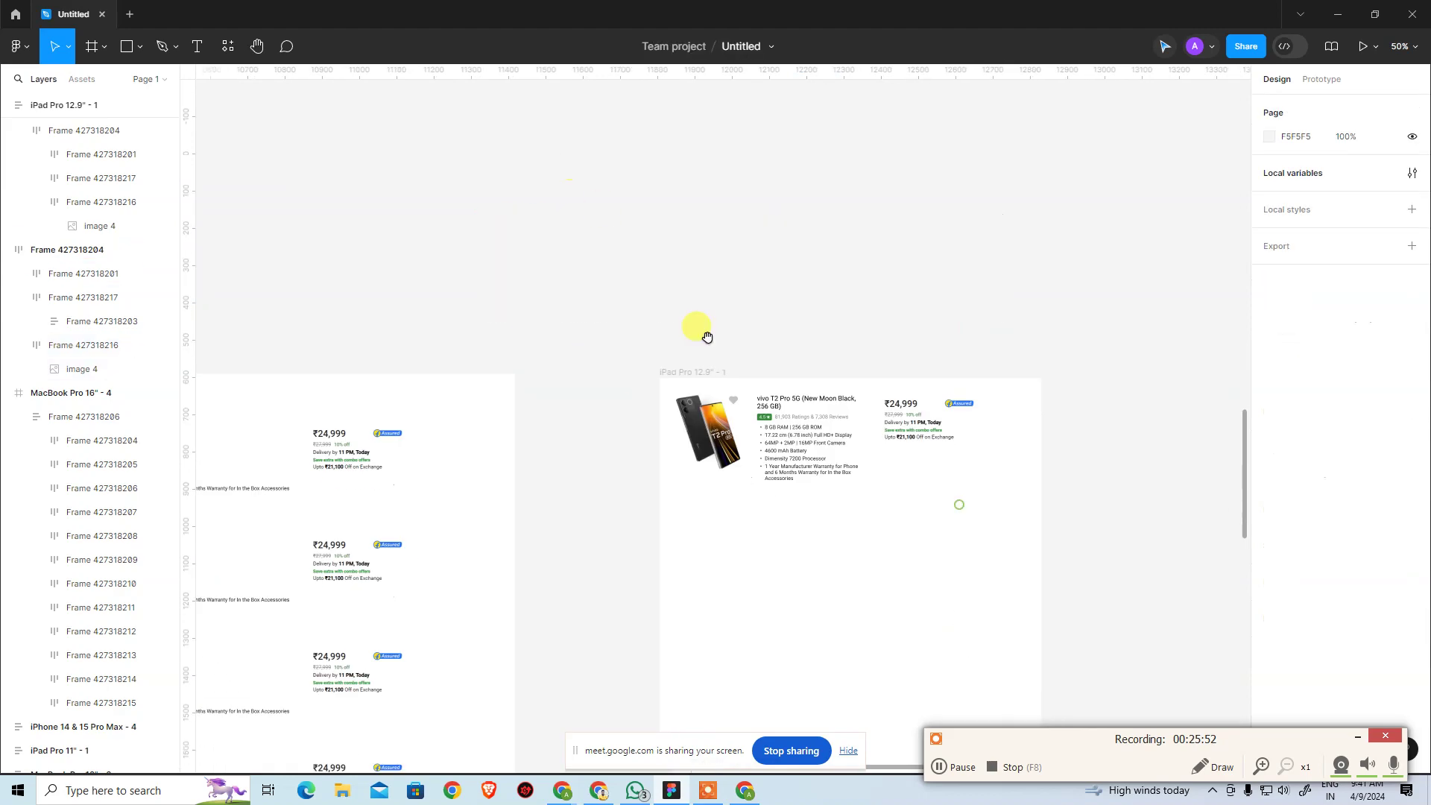
{"action": "left_click", "coordinate": [682, 363]}
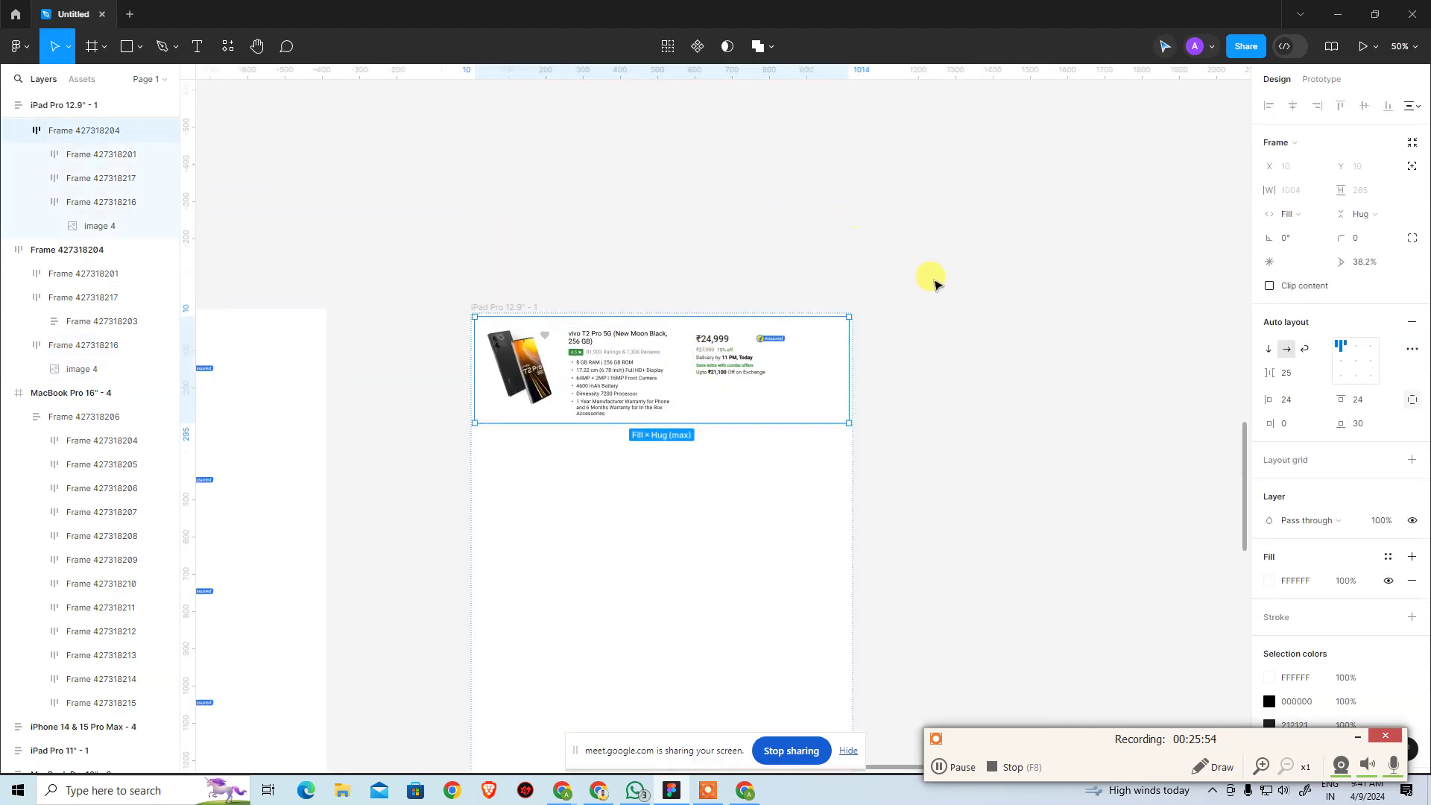
Undo the resizing changes and the paste, continuing back until the iPad frame's three earlier cards are restored
{"action": "key", "text": "ctrl+z"}
{"action": "key", "text": "ctrl+z"}
{"action": "key", "text": "ctrl+z"}
{"action": "key", "text": "ctrl+z"}
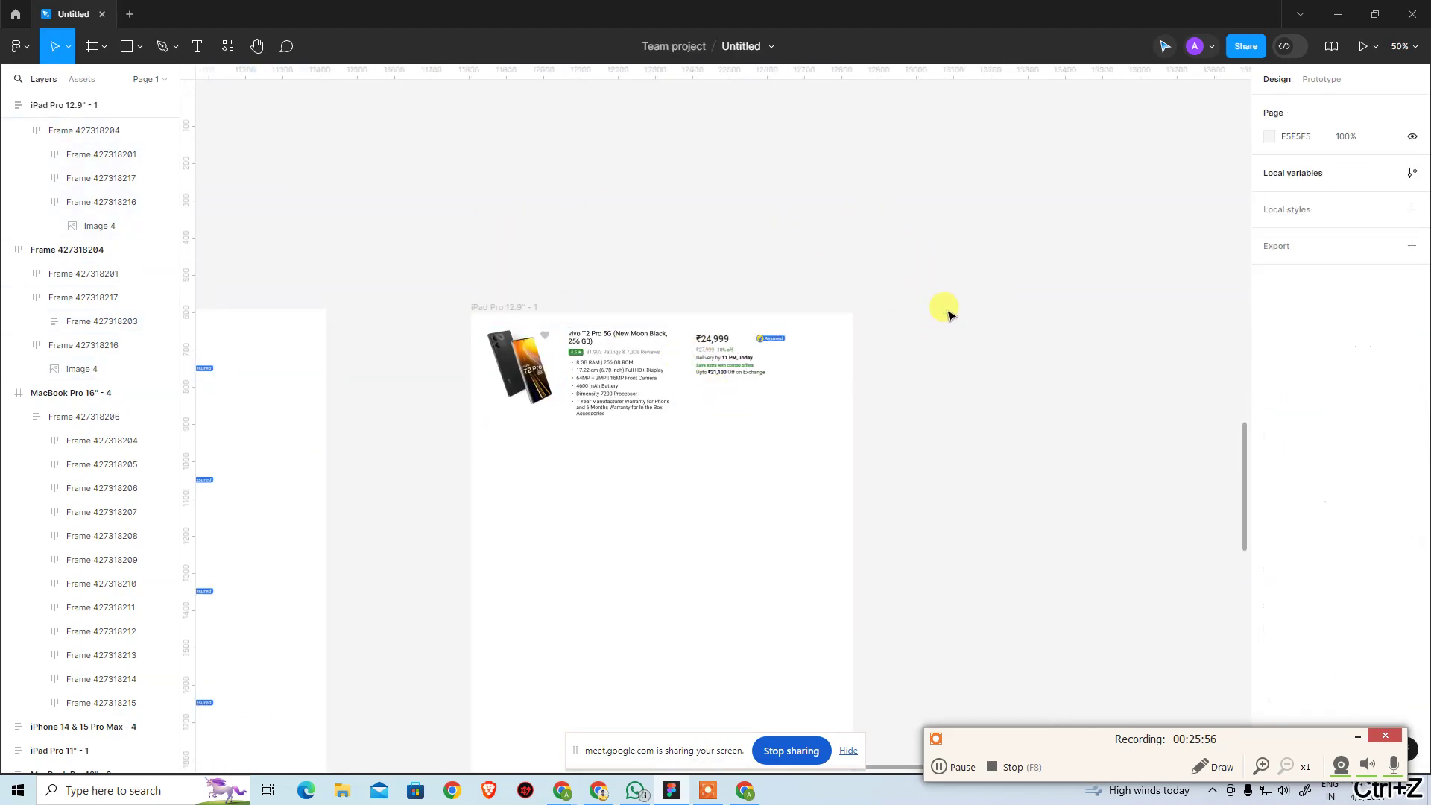
{"action": "key", "text": "ctrl+z"}
{"action": "key", "text": "ctrl+z"}
{"action": "key", "text": "ctrl+z"}
{"action": "key", "text": "ctrl+z"}
{"action": "key", "text": "ctrl+z"}
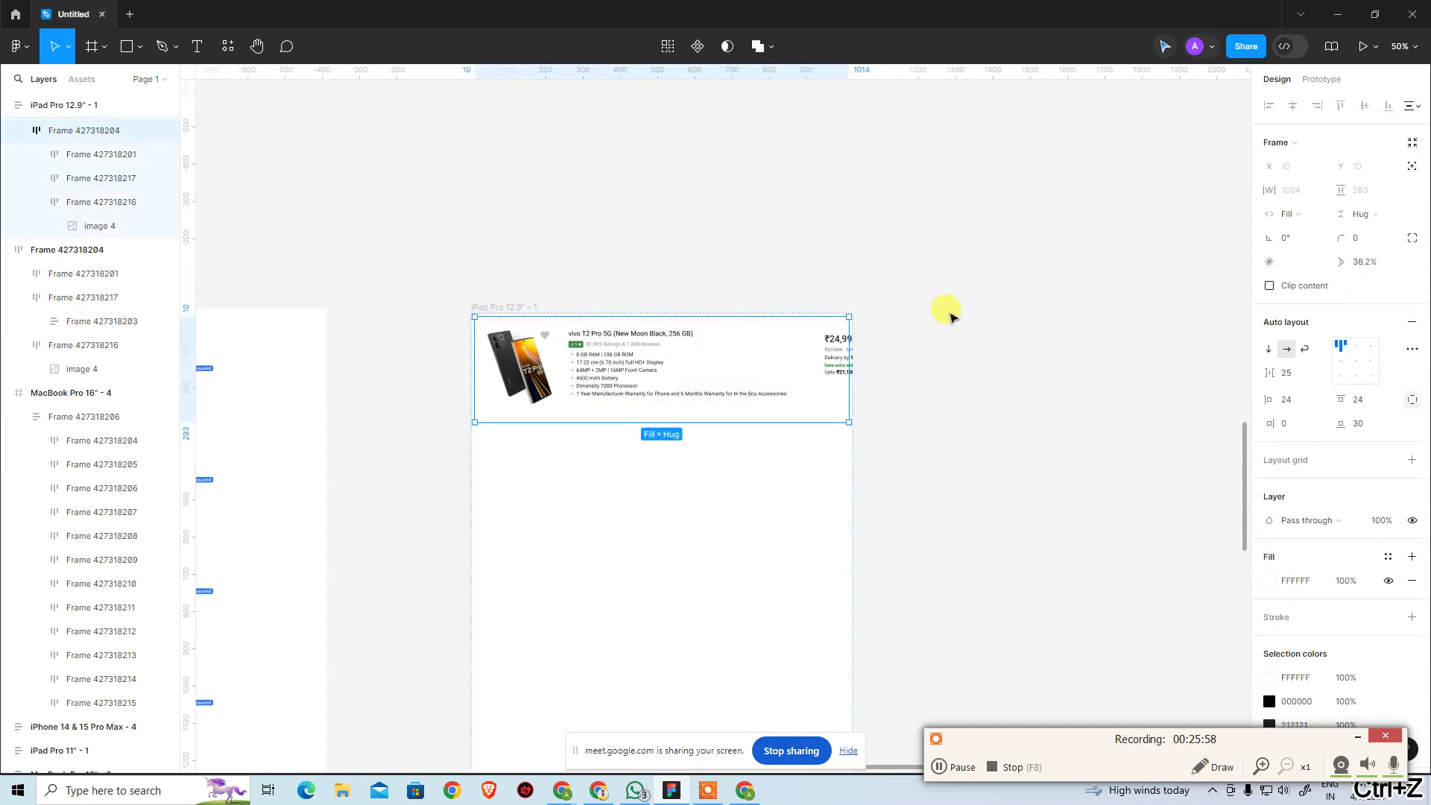
{"action": "key", "text": "ctrl+z"}
{"action": "key", "text": "ctrl+z"}
{"action": "key", "text": "ctrl+z"}
{"action": "key", "text": "ctrl+z"}
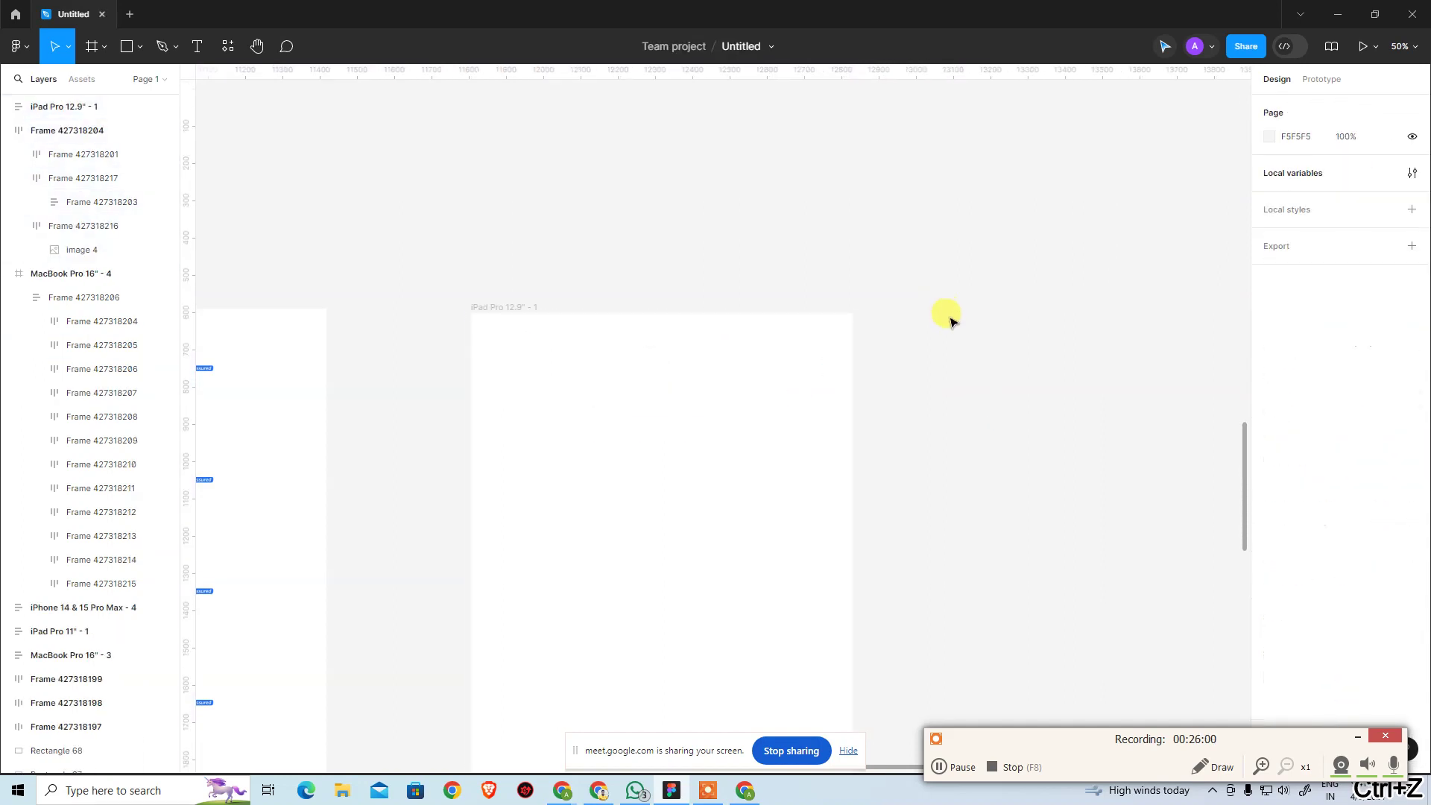
{"action": "key", "text": "ctrl+z"}
{"action": "key", "text": "ctrl+z"}
{"action": "key", "text": "ctrl+z"}
{"action": "key", "text": "ctrl+z"}
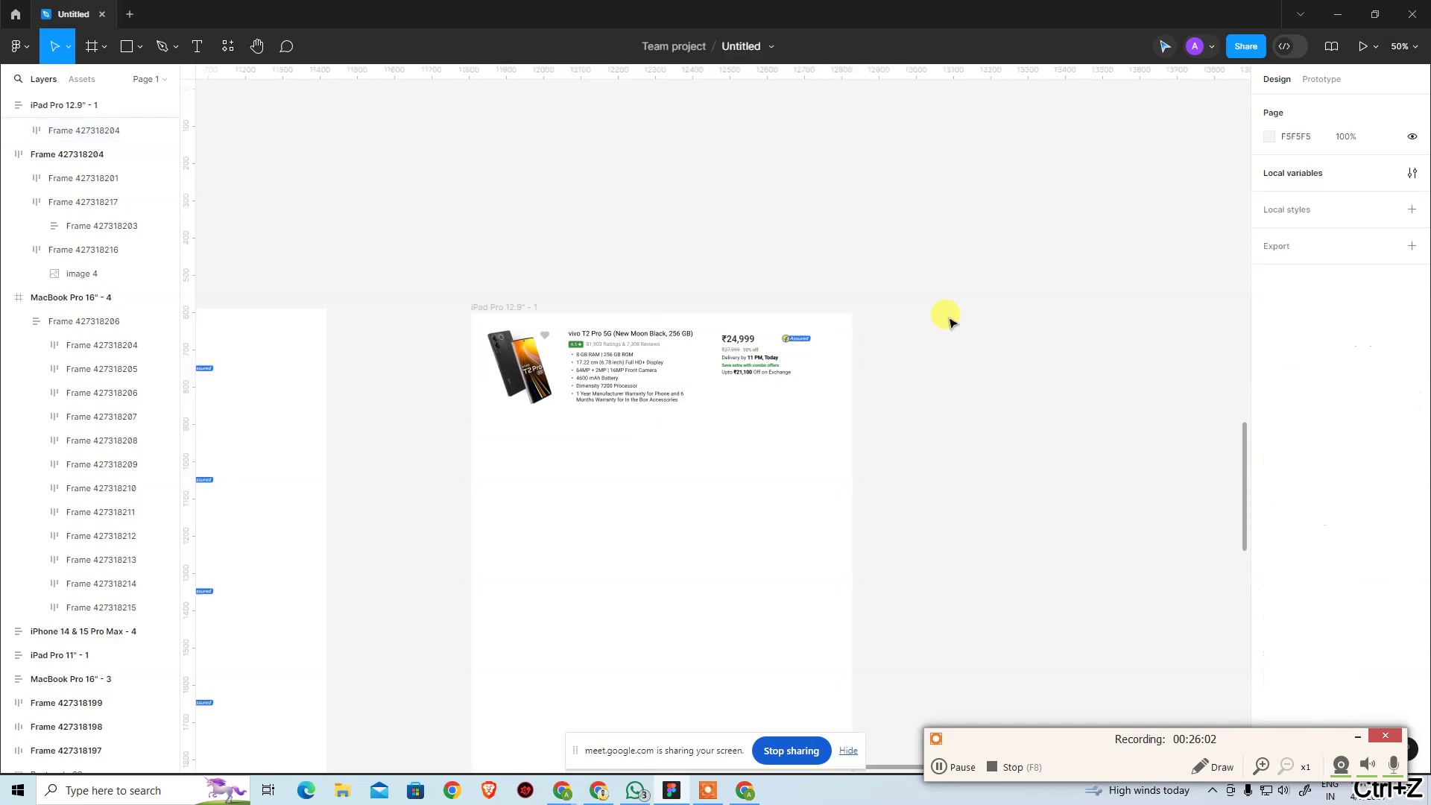
{"action": "key", "text": "ctrl+z"}
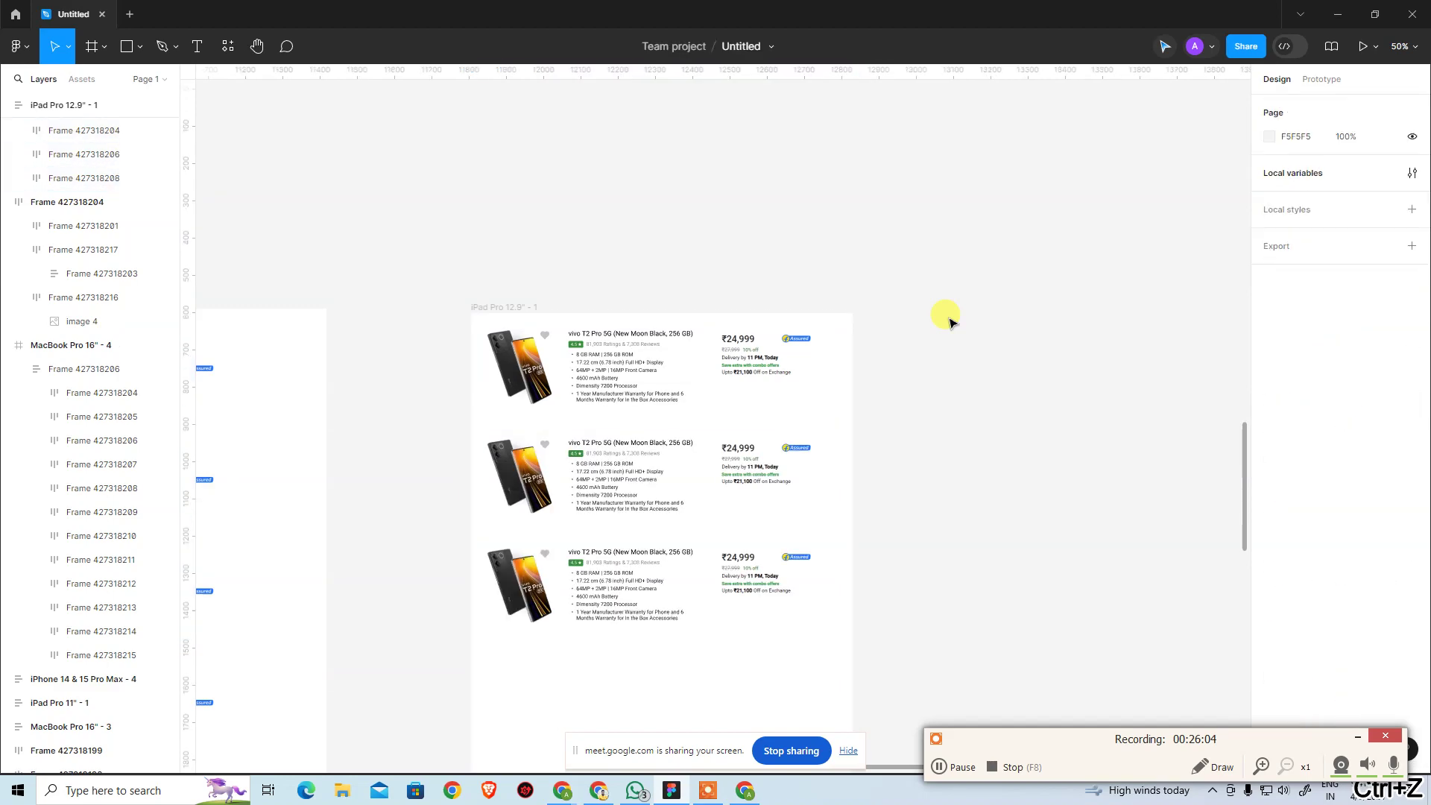
Paste a fourth copy of the product card below the three cards in the iPad Pro 12.9" frame
{"action": "scroll", "coordinate": [756, 351], "scroll_direction": "down", "scroll_amount": 4}
{"action": "left_click", "coordinate": [749, 332]}
{"action": "key", "text": "ctrl+v"}
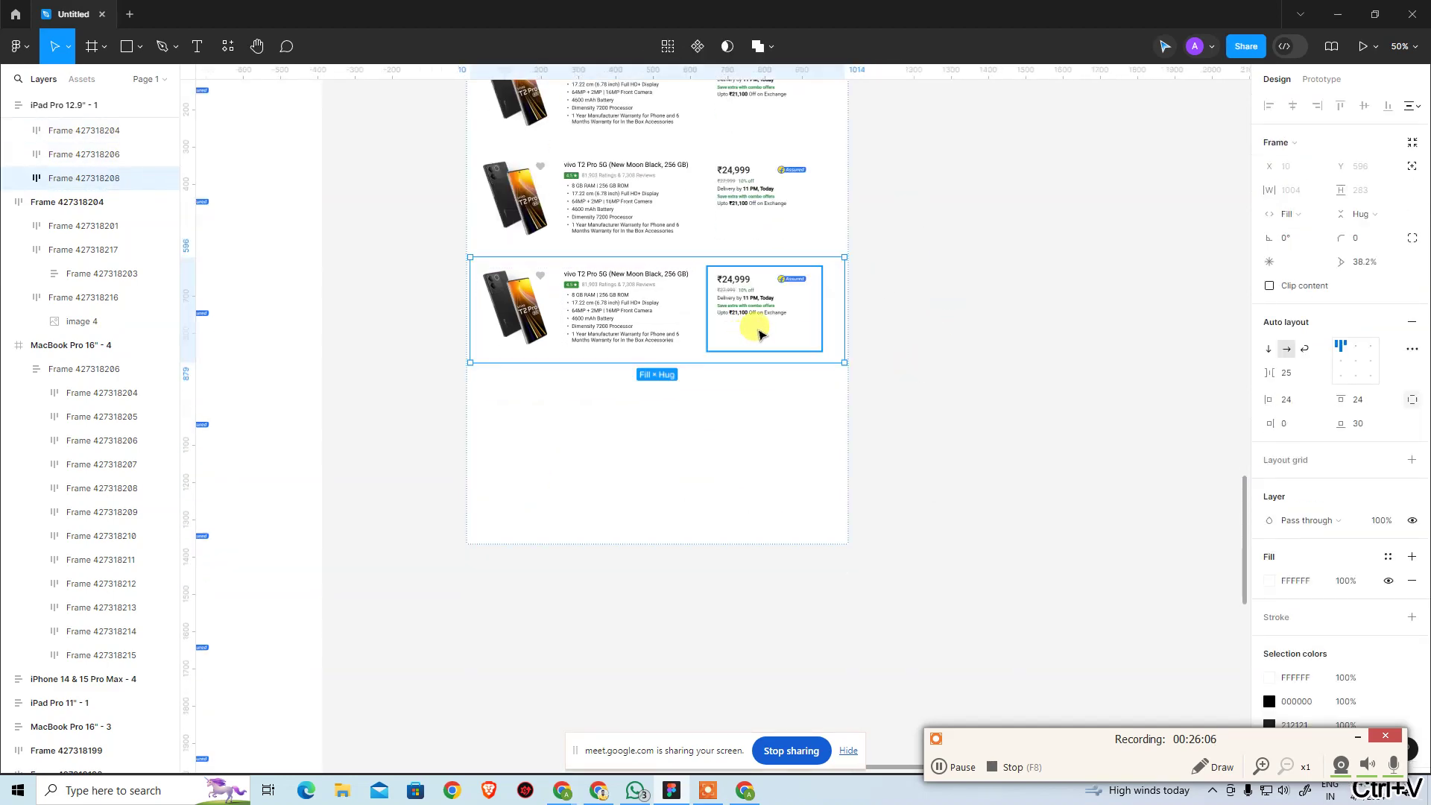
{"action": "left_click", "coordinate": [859, 302]}
{"action": "scroll", "coordinate": [792, 274], "scroll_direction": "up", "scroll_amount": 3}
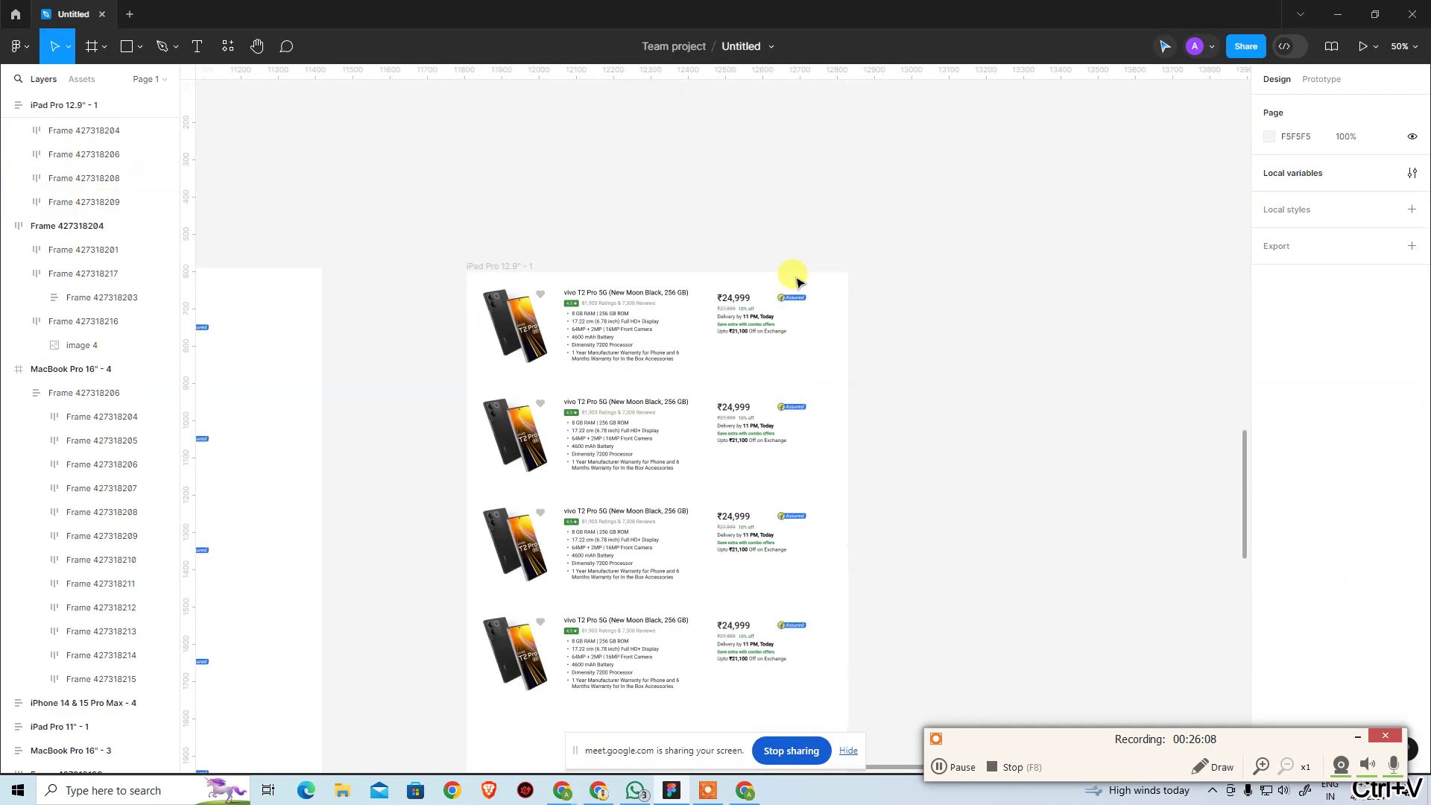
Delete the first three cards from the iPad Pro 12.9" frame and check the one that remains
{"action": "left_click_drag", "start_coordinate": [390, 318], "coordinate": [965, 559]}
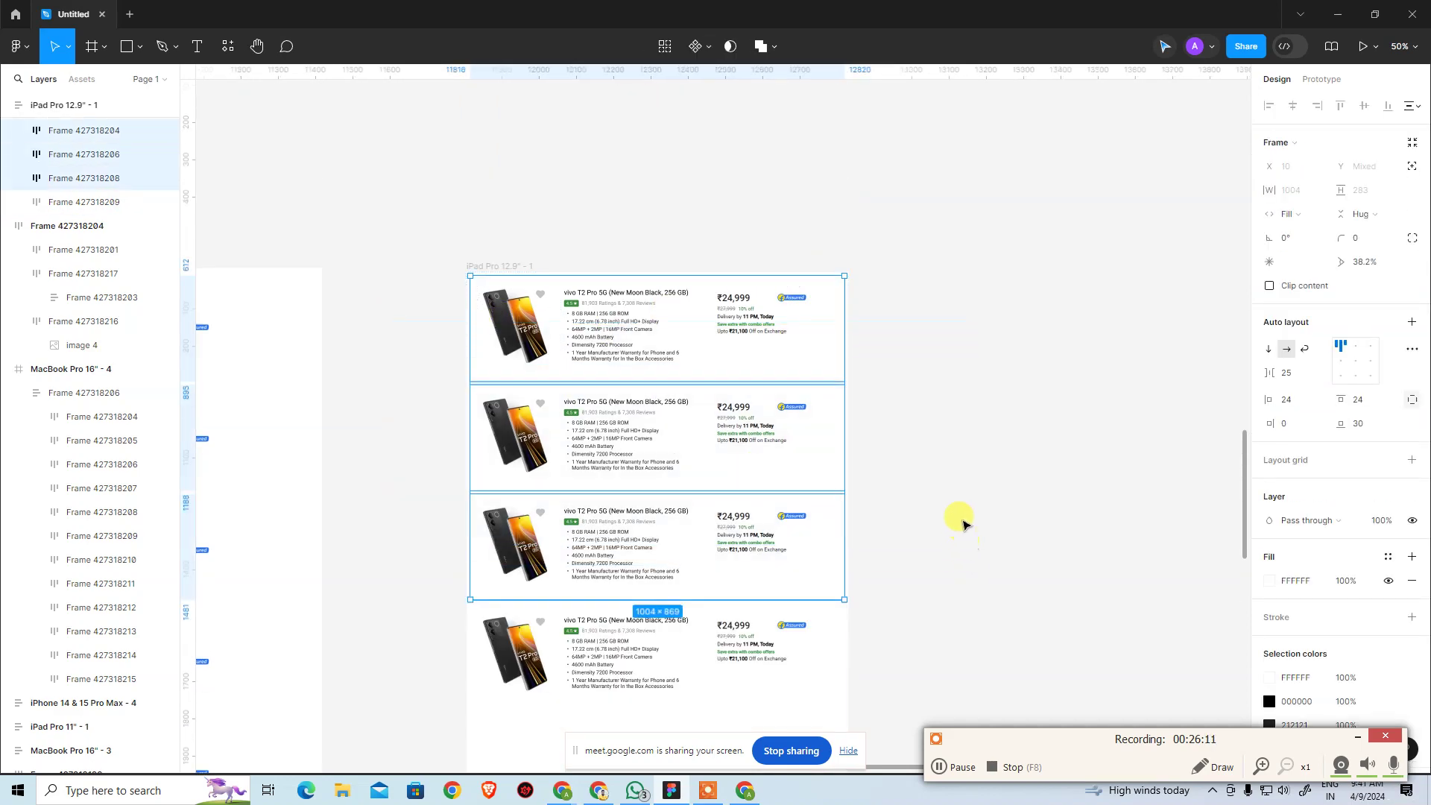
{"action": "key", "text": "Delete"}
{"action": "left_click", "coordinate": [757, 302]}
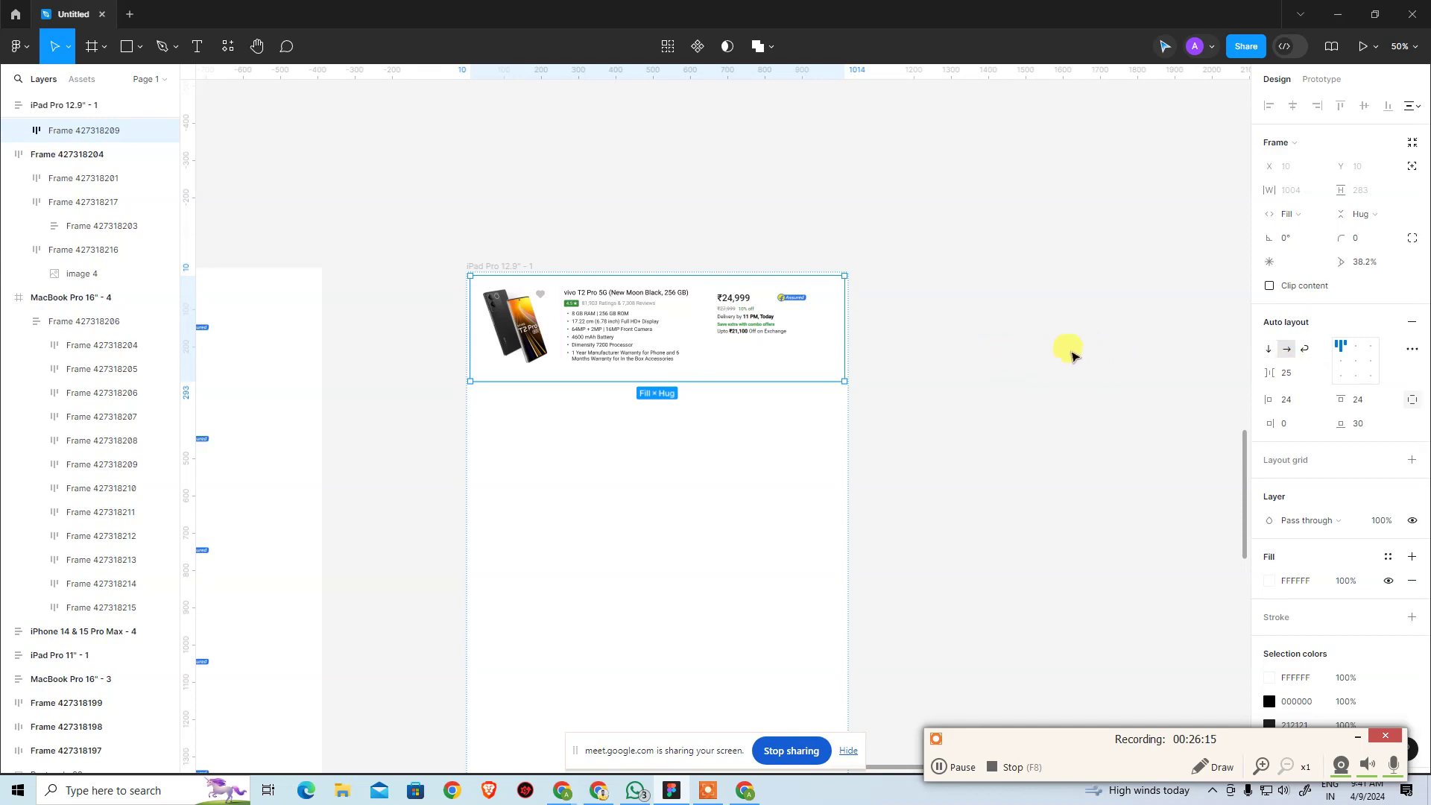
{"action": "left_click", "coordinate": [1071, 356]}
{"action": "left_click", "coordinate": [529, 298]}
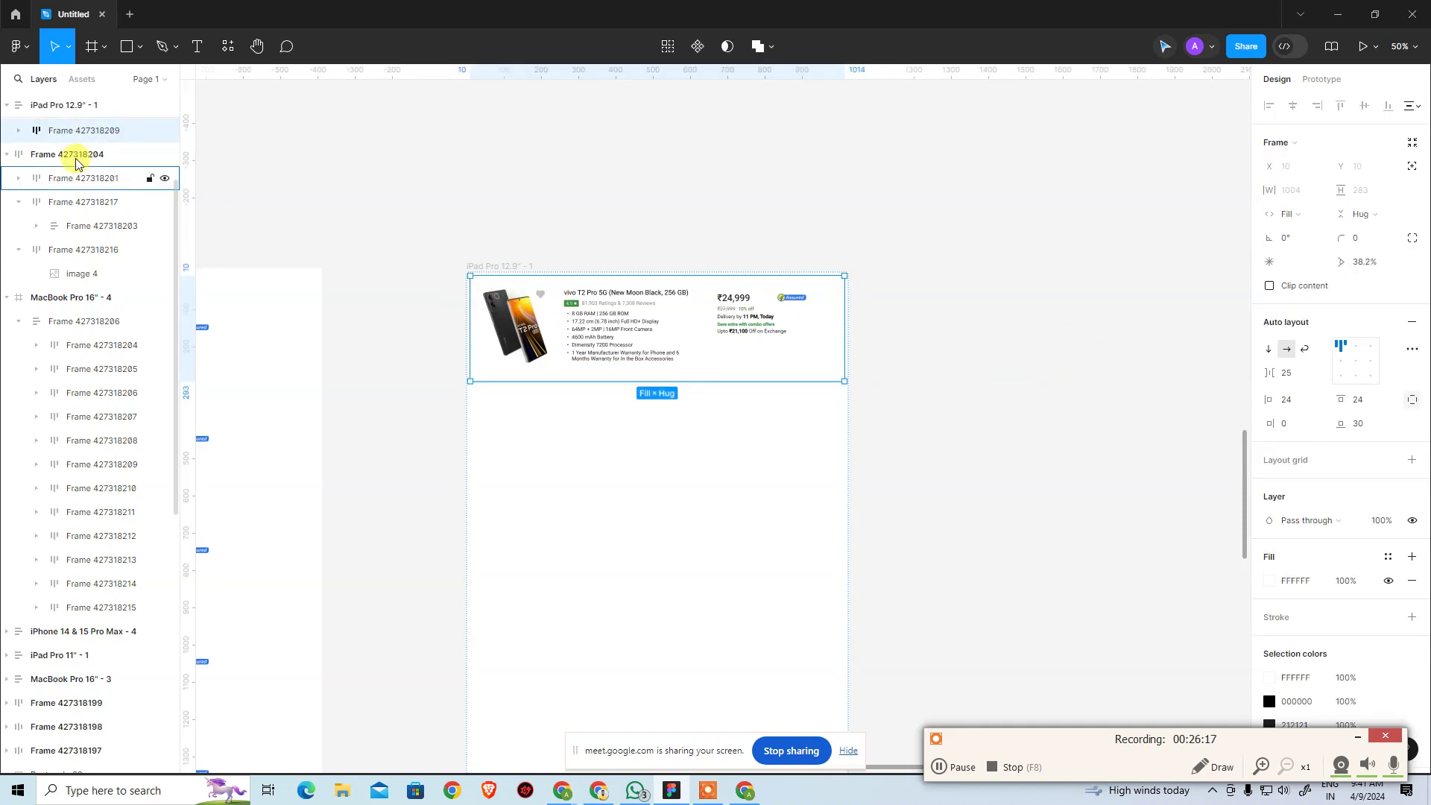
{"action": "left_click", "coordinate": [623, 224]}
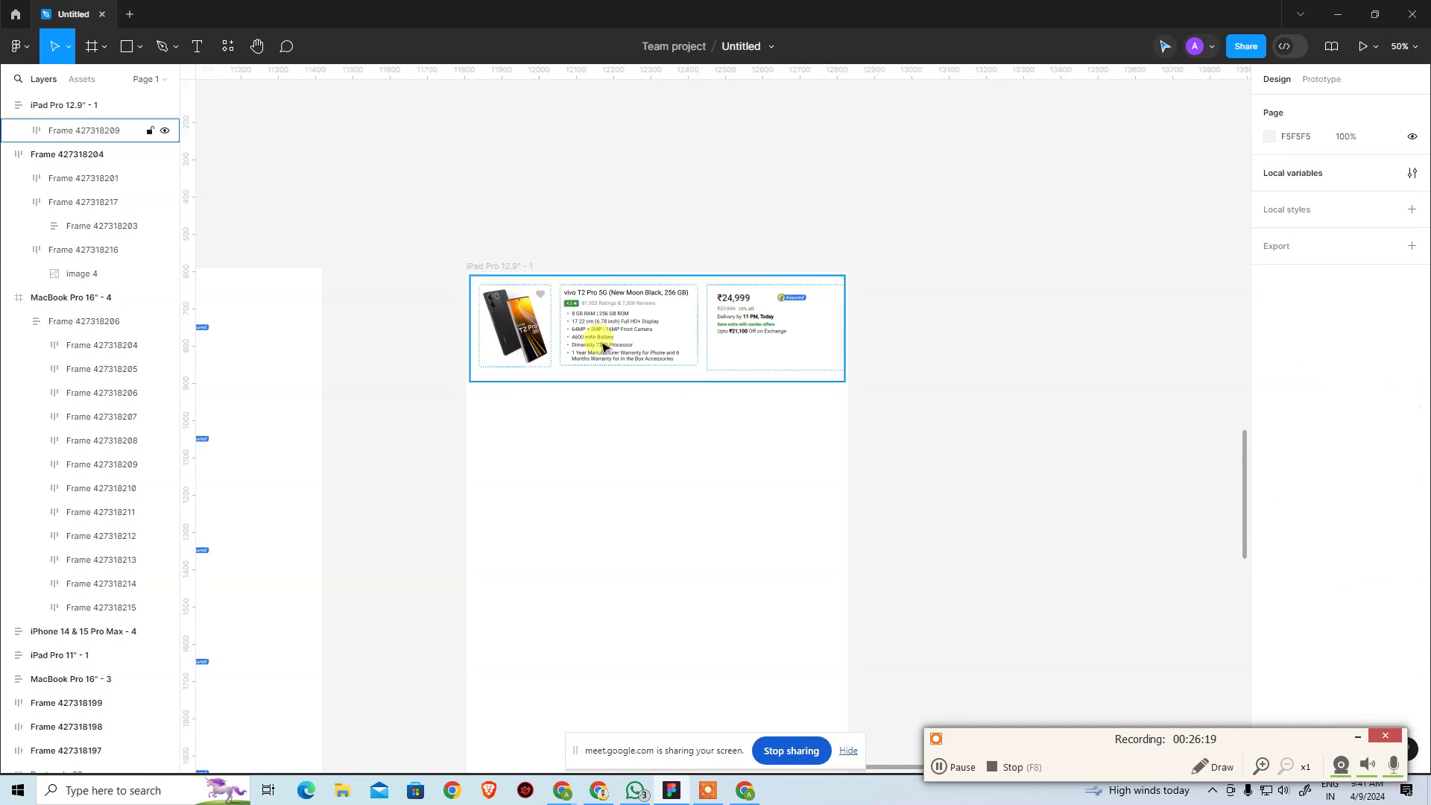
{"action": "left_click", "coordinate": [604, 346]}
Add a new frame using the iPad mini 8.3 tablet preset, 744 × 1133
{"action": "scroll", "coordinate": [656, 384], "scroll_direction": "right", "scroll_amount": 5}
{"action": "left_click", "coordinate": [852, 360]}
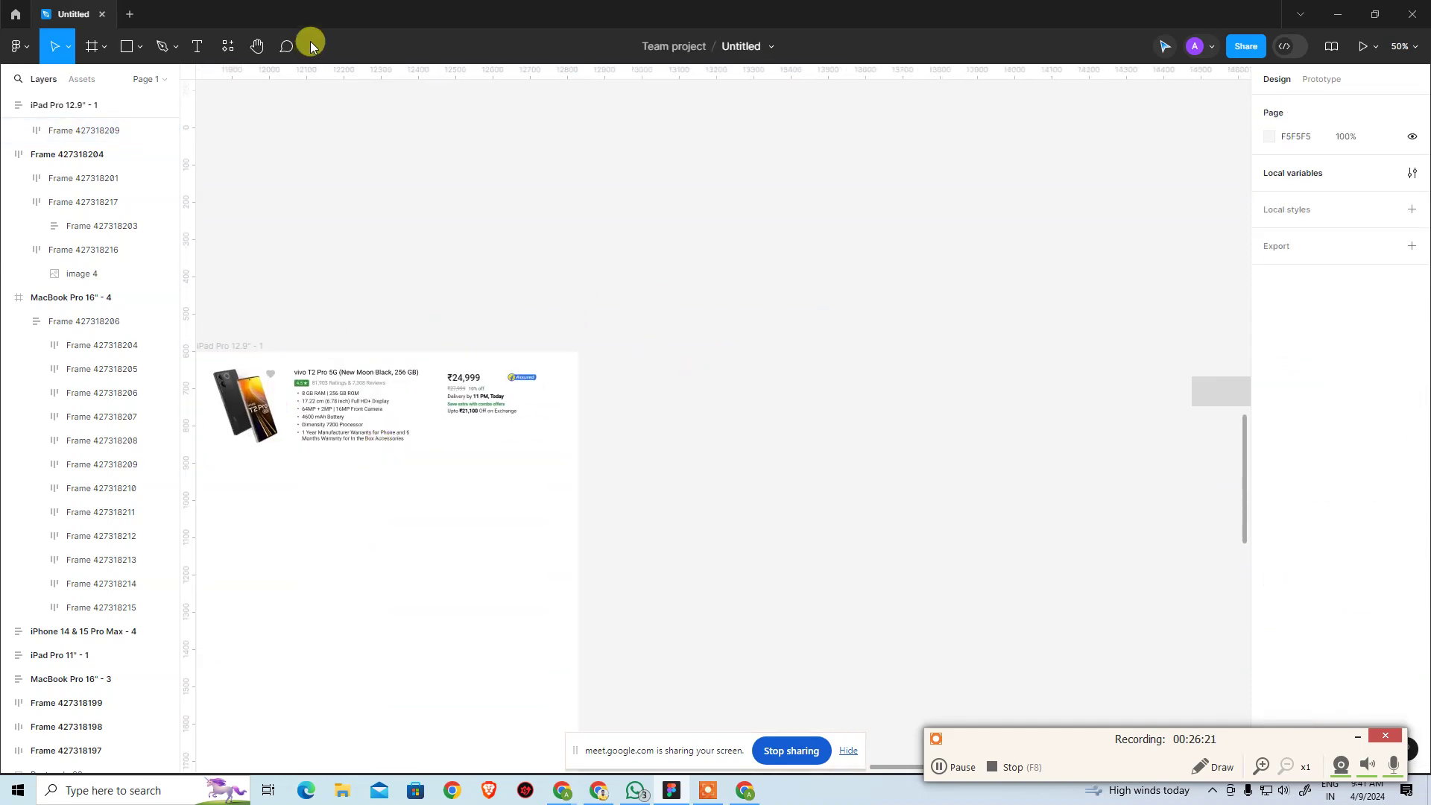
{"action": "left_click", "coordinate": [94, 47]}
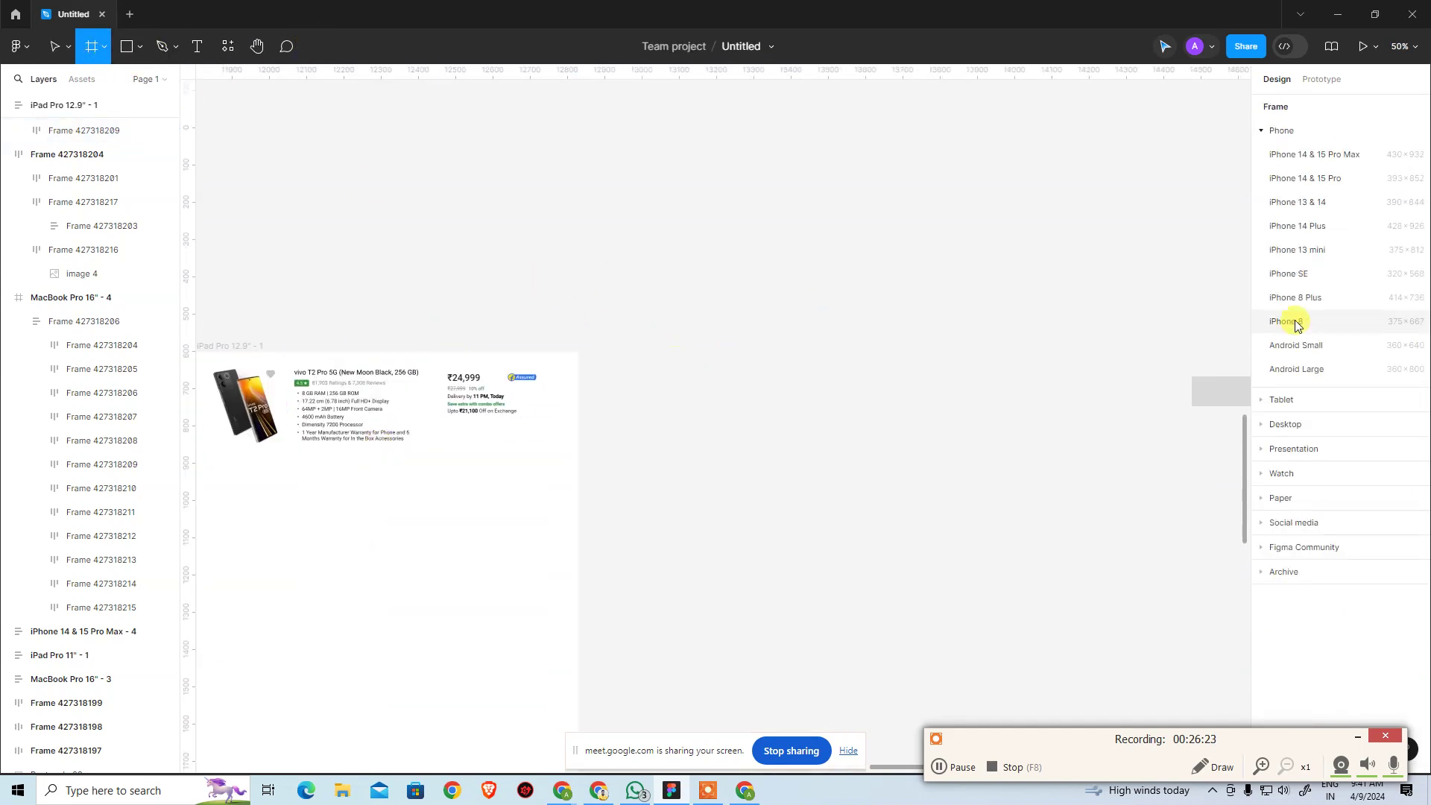
{"action": "left_click_drag", "start_coordinate": [393, 334], "coordinate": [538, 347]}
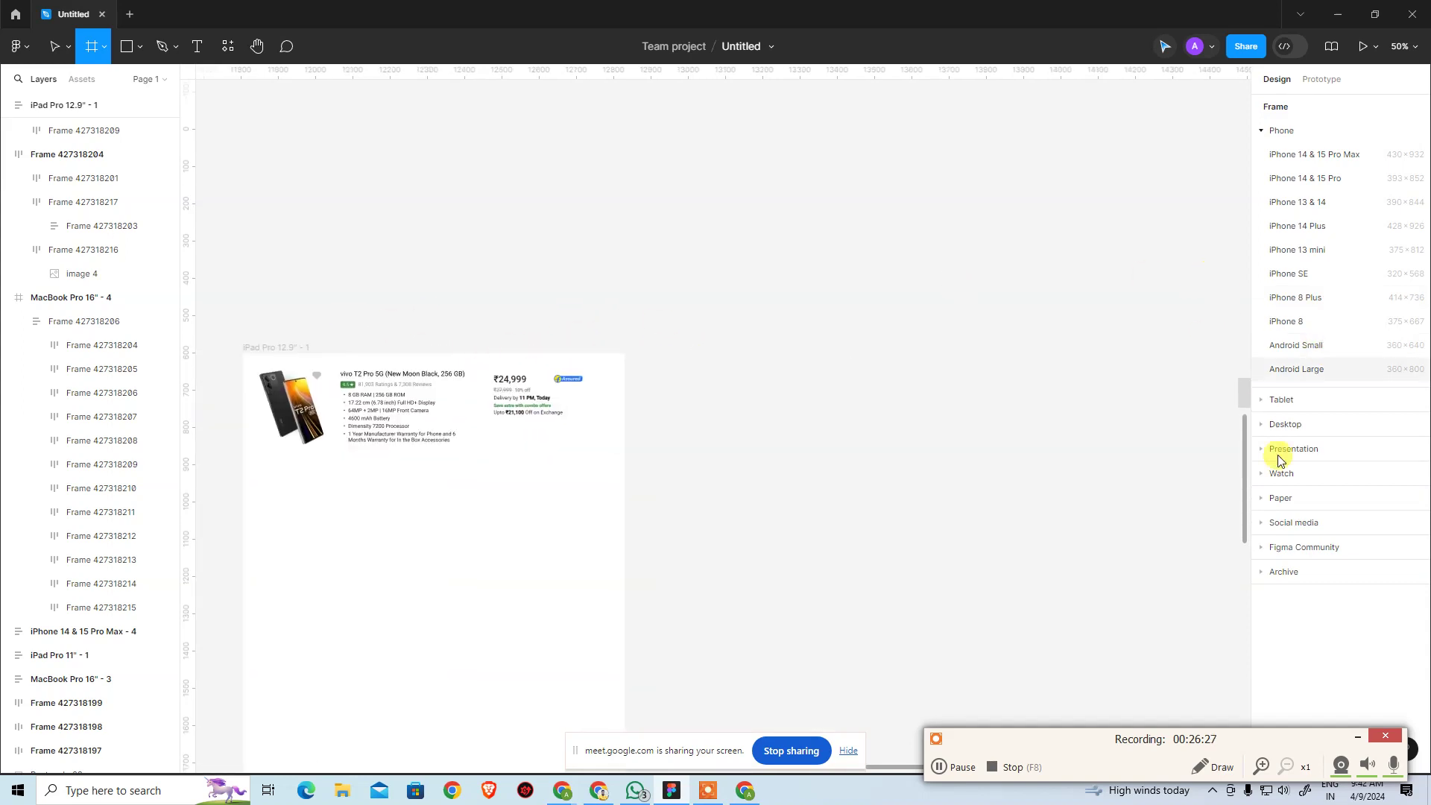
{"action": "left_click", "coordinate": [1284, 400]}
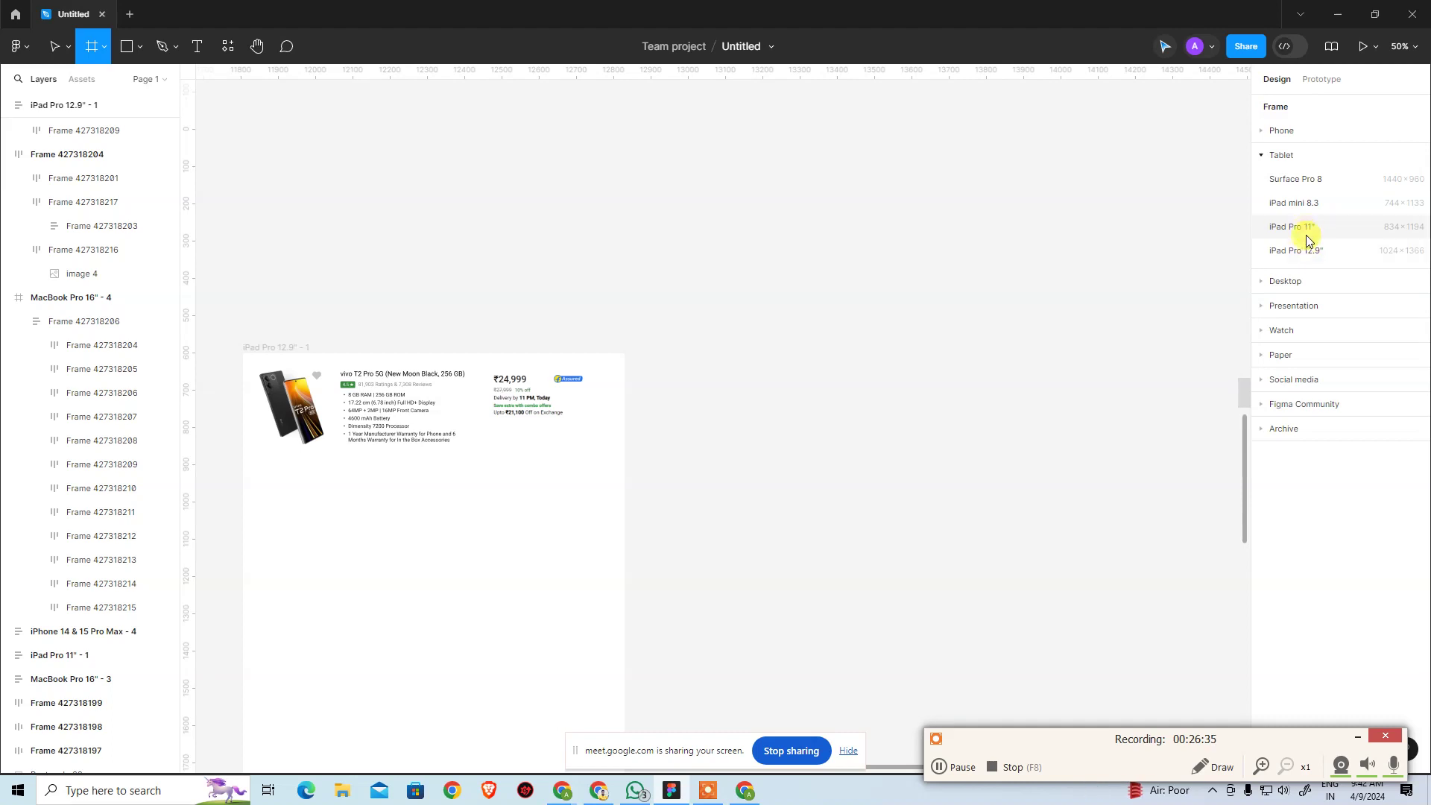
{"action": "left_click", "coordinate": [1305, 204]}
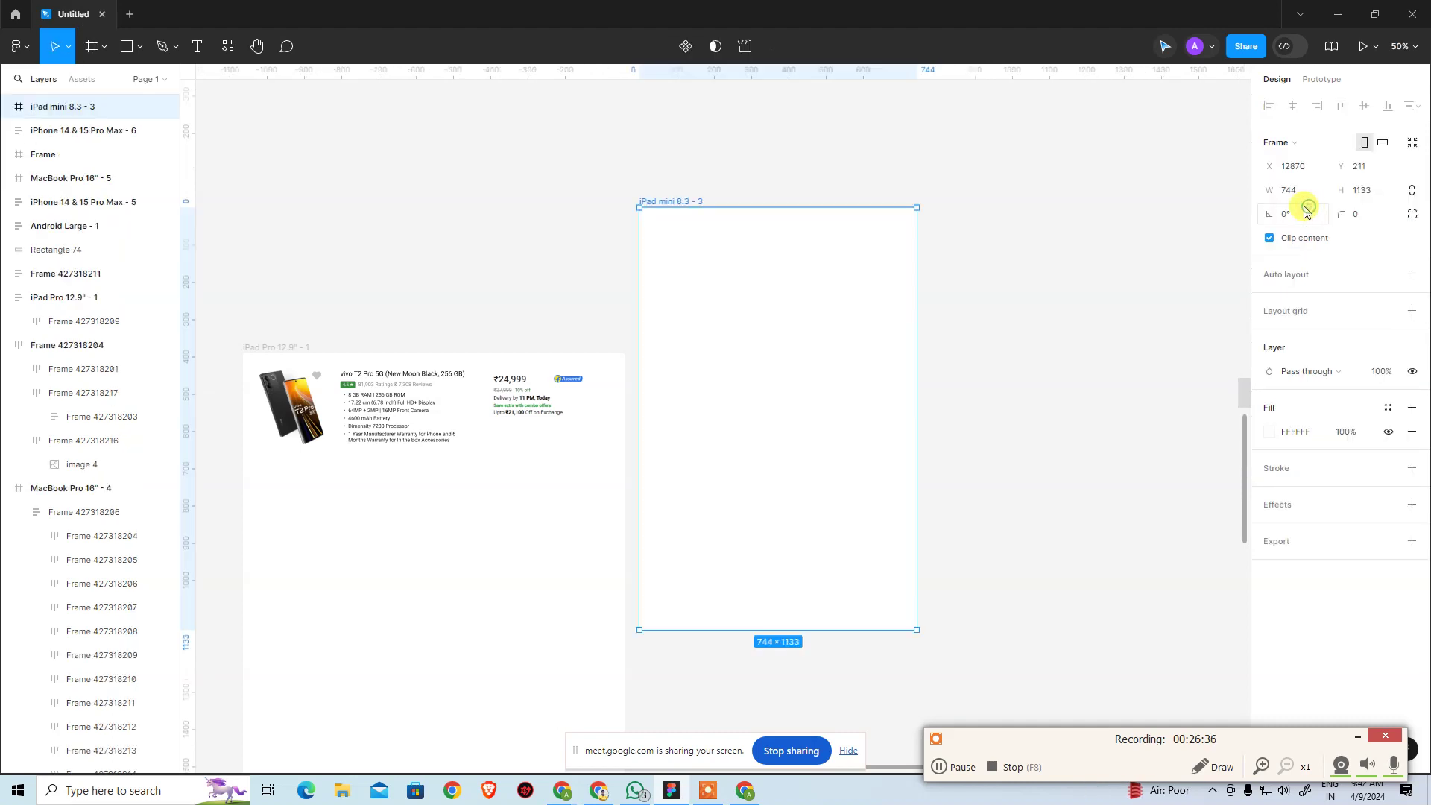
Move the iPad mini 8.3 frame down so its upper edge lines up with the adjacent iPad Pro 12.9" frame
{"action": "left_click", "coordinate": [522, 237]}
{"action": "left_click_drag", "start_coordinate": [652, 203], "coordinate": [657, 353]}
{"action": "left_click", "coordinate": [626, 256]}
{"action": "scroll", "coordinate": [522, 298], "scroll_direction": "down", "scroll_amount": 2}
{"action": "scroll", "coordinate": [521, 298], "scroll_direction": "left", "scroll_amount": 1}
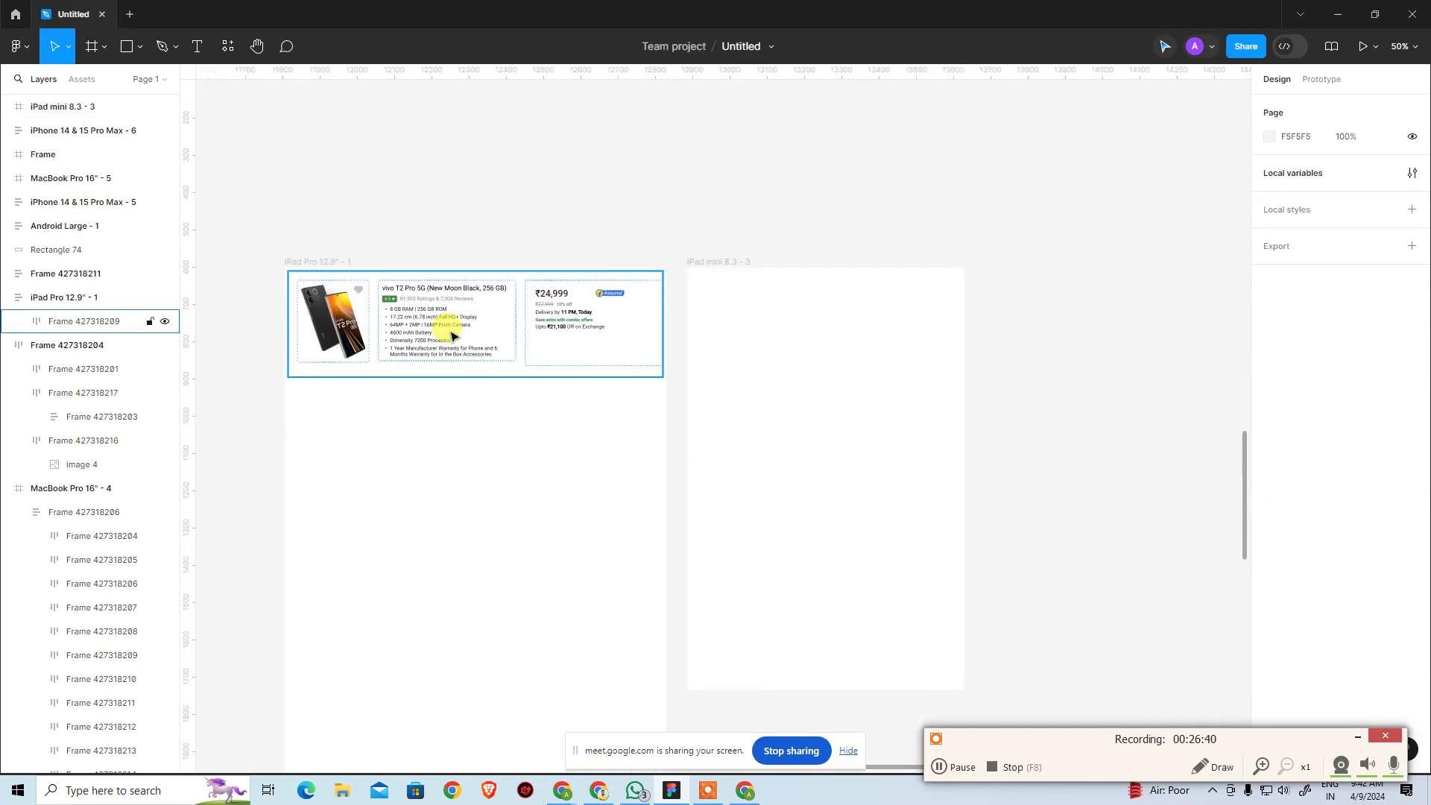
Apply auto layout to the iPad mini 8.3 frame
{"action": "left_click", "coordinate": [451, 326]}
{"action": "left_click", "coordinate": [754, 348]}
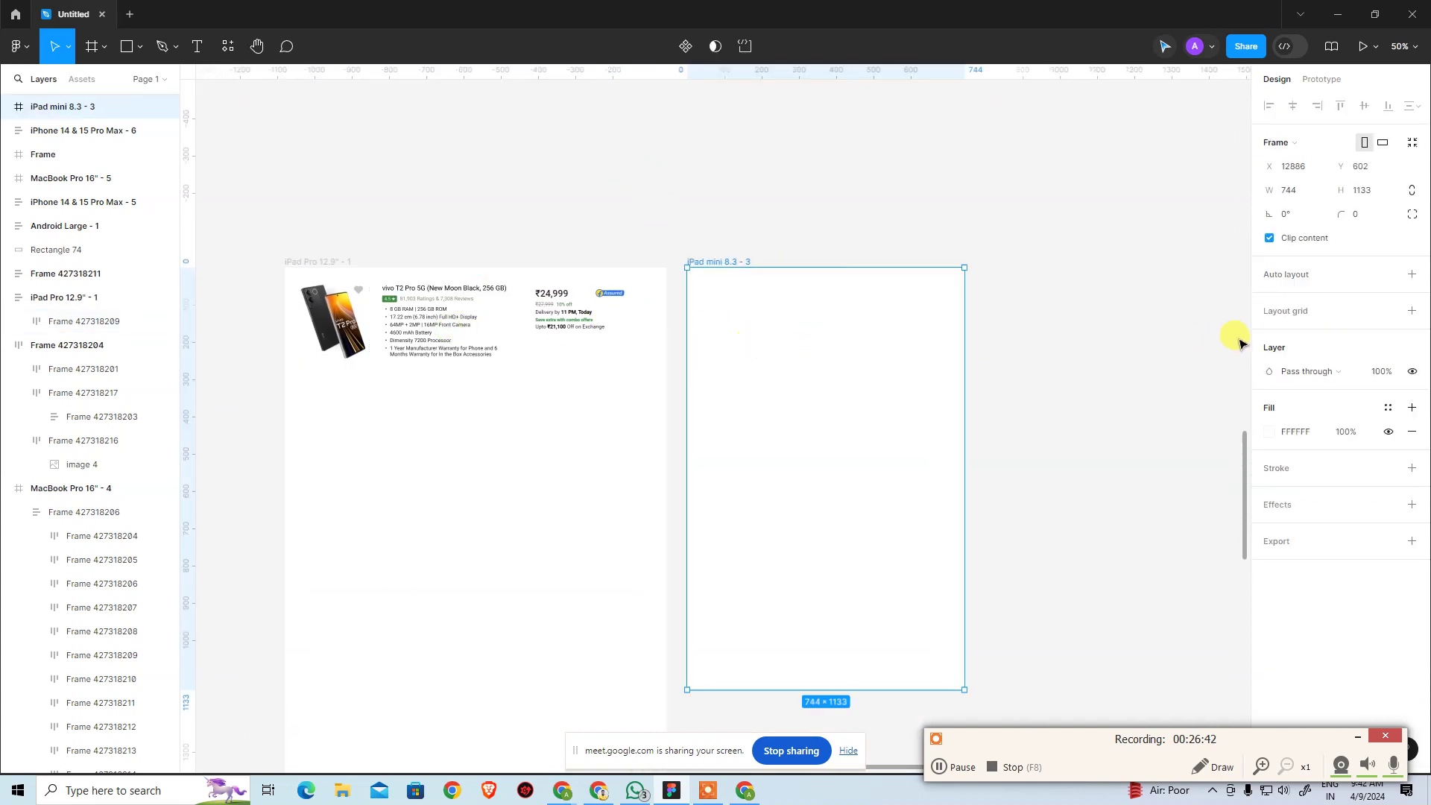
{"action": "left_click", "coordinate": [1410, 276]}
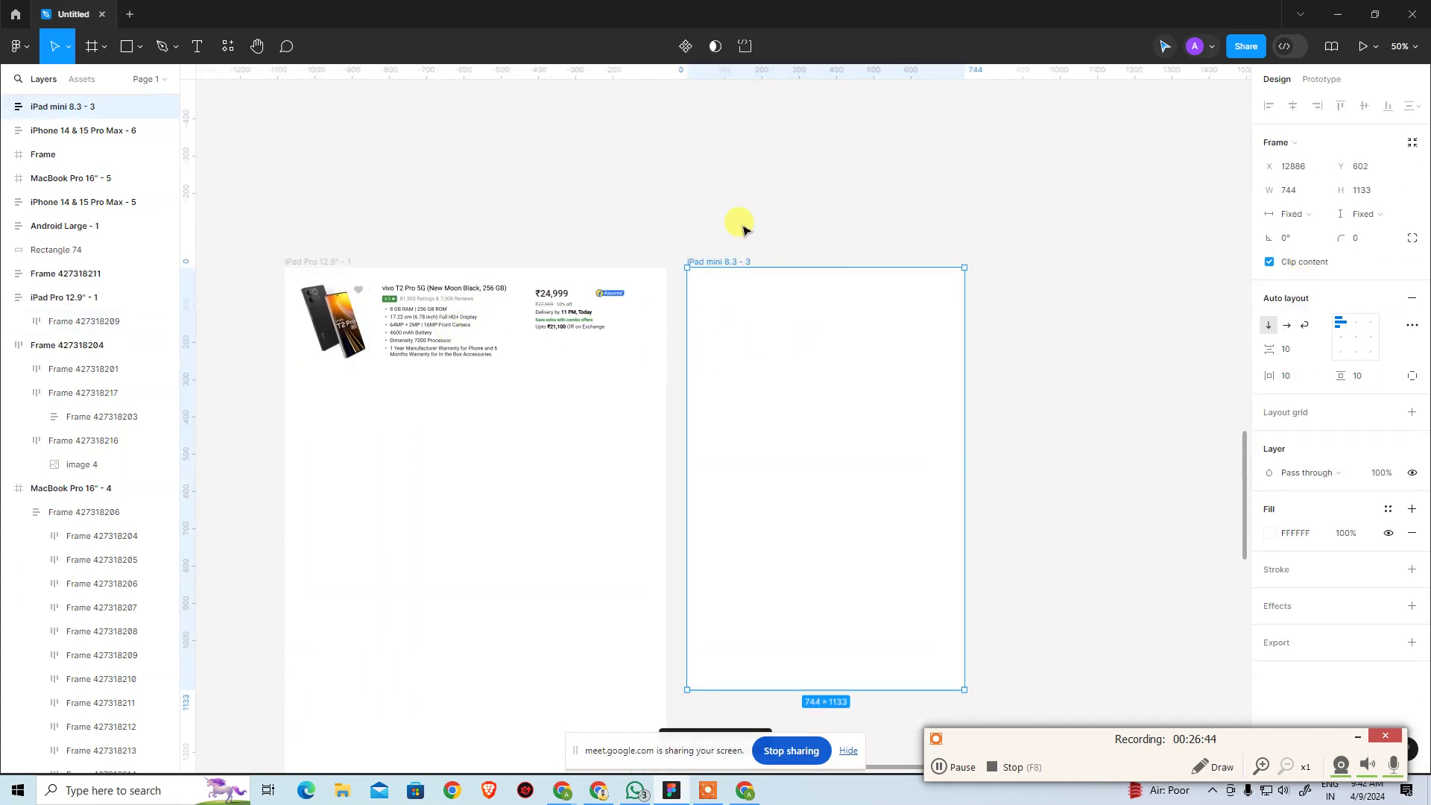
Copy the product card from the iPad Pro 12.9" frame and paste it into the iPad mini 8.3 frame
{"action": "left_click", "coordinate": [737, 224]}
{"action": "left_click", "coordinate": [377, 358]}
{"action": "key", "text": "ctrl+c"}
{"action": "left_click", "coordinate": [768, 340]}
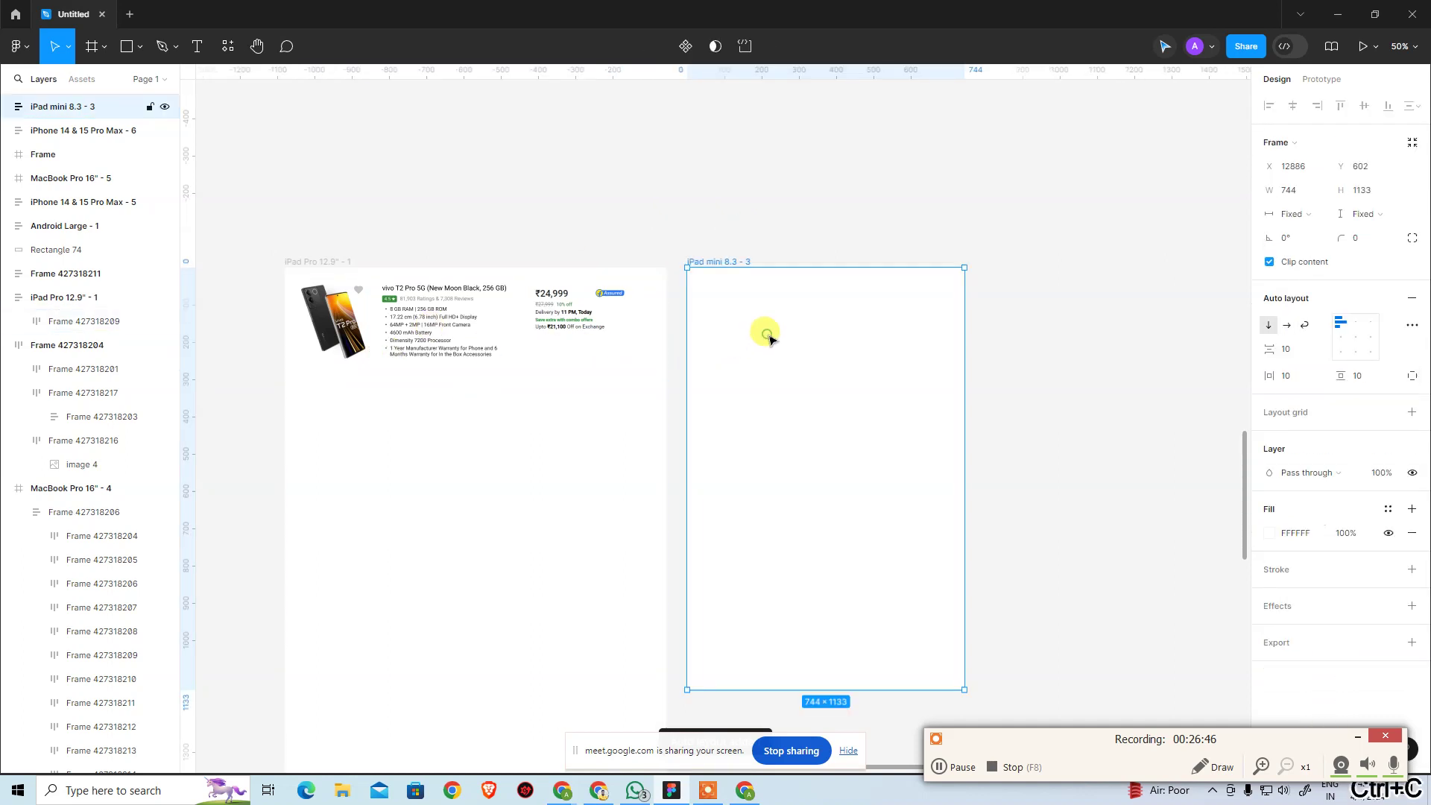
{"action": "key", "text": "ctrl+v"}
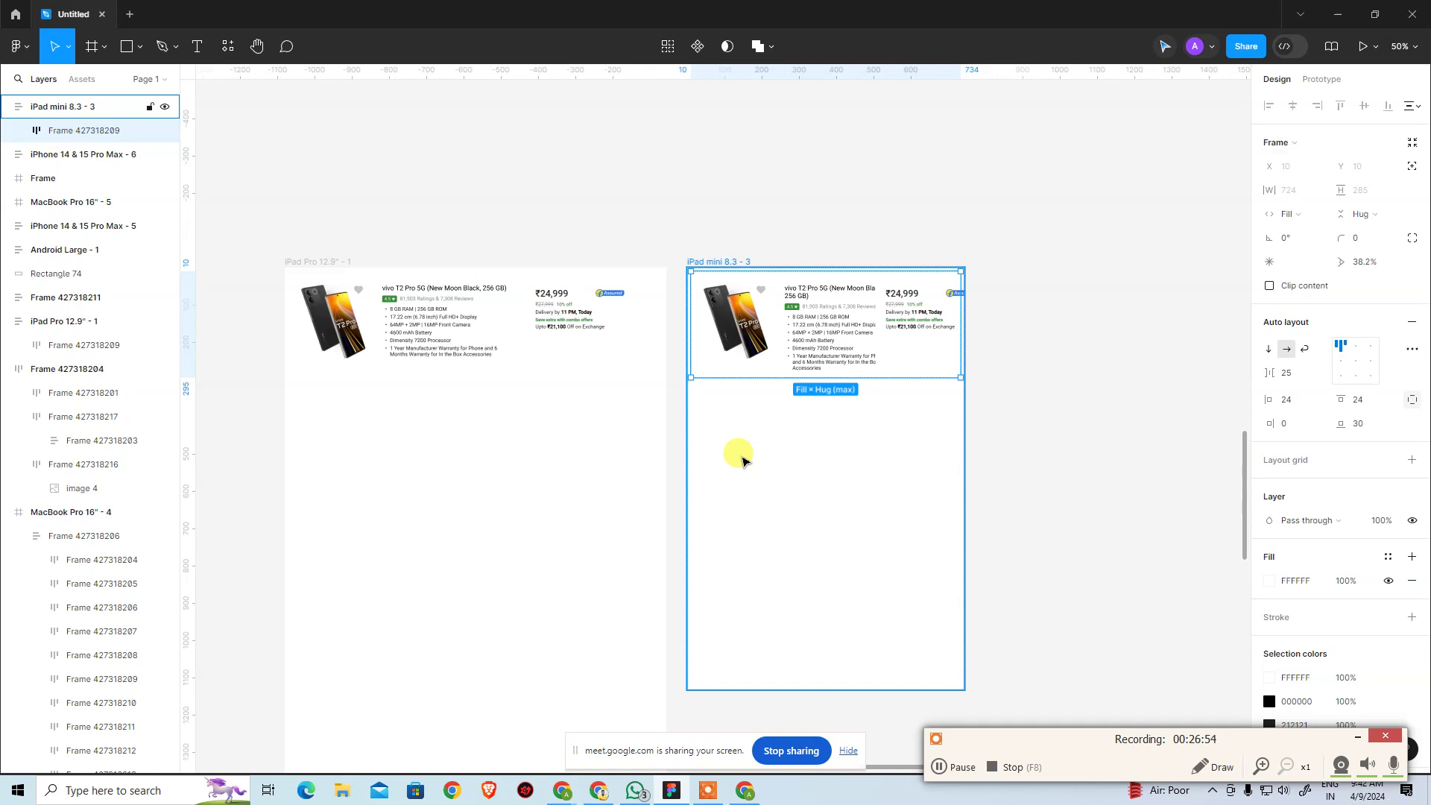
{"action": "left_click", "coordinate": [1092, 274]}
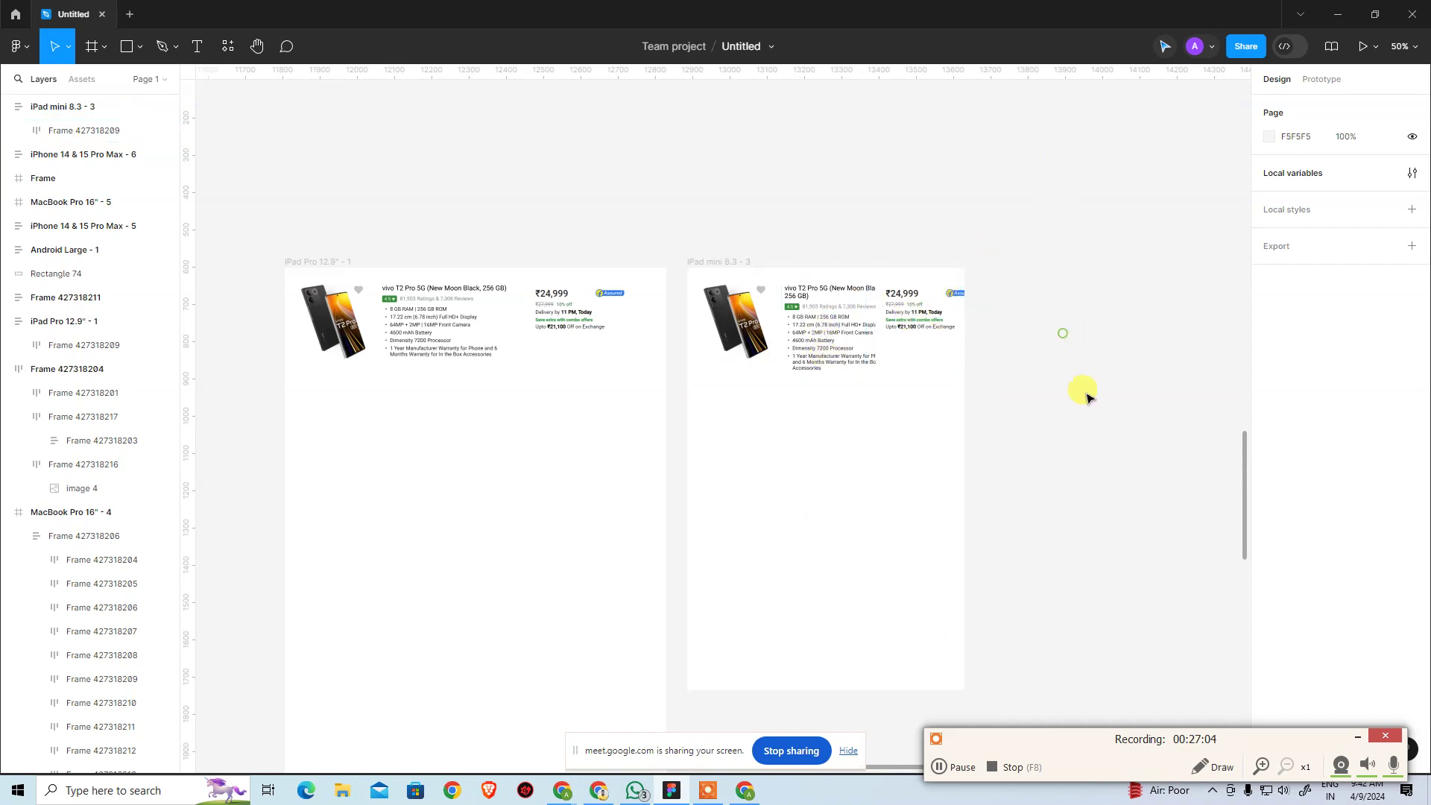
Examine how the pasted product card fits the iPad mini 8.3 frame compared with the iPad Pro 12.9" version
{"action": "key", "text": "ctrl+plus"}
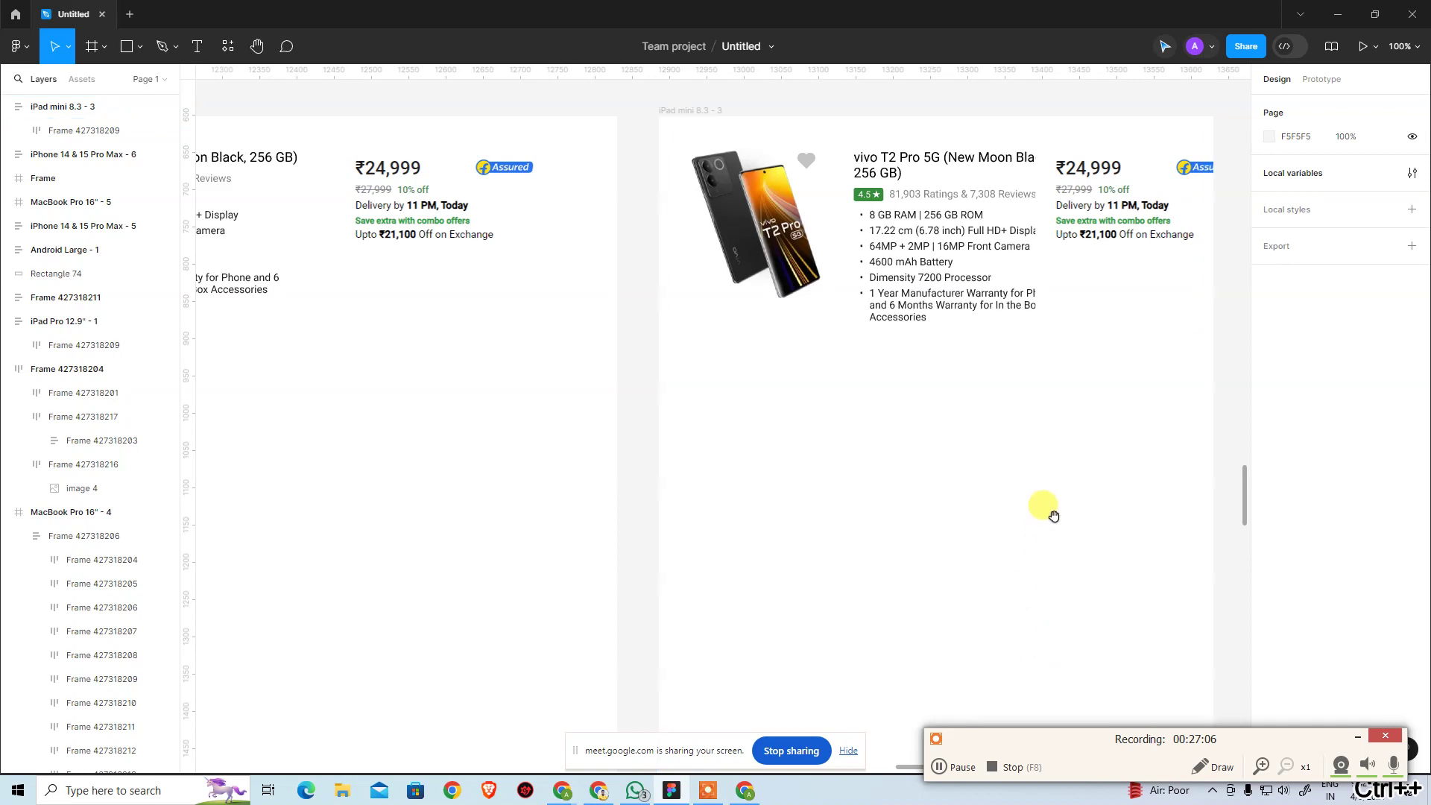
{"action": "scroll", "coordinate": [1052, 515], "scroll_direction": "up", "scroll_amount": 3}
{"action": "scroll", "coordinate": [910, 632], "scroll_direction": "right", "scroll_amount": 3}
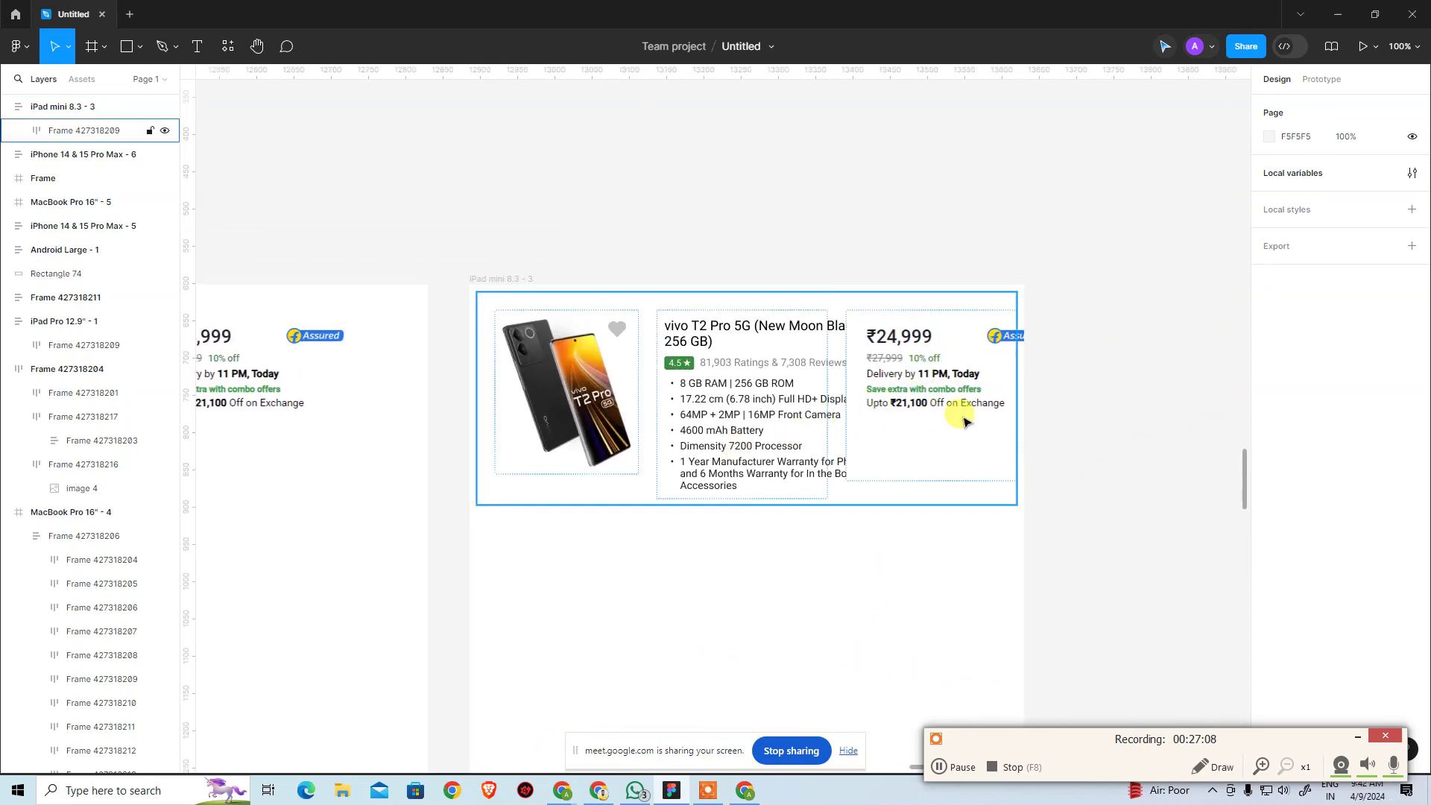
{"action": "key", "text": "ctrl+minus"}
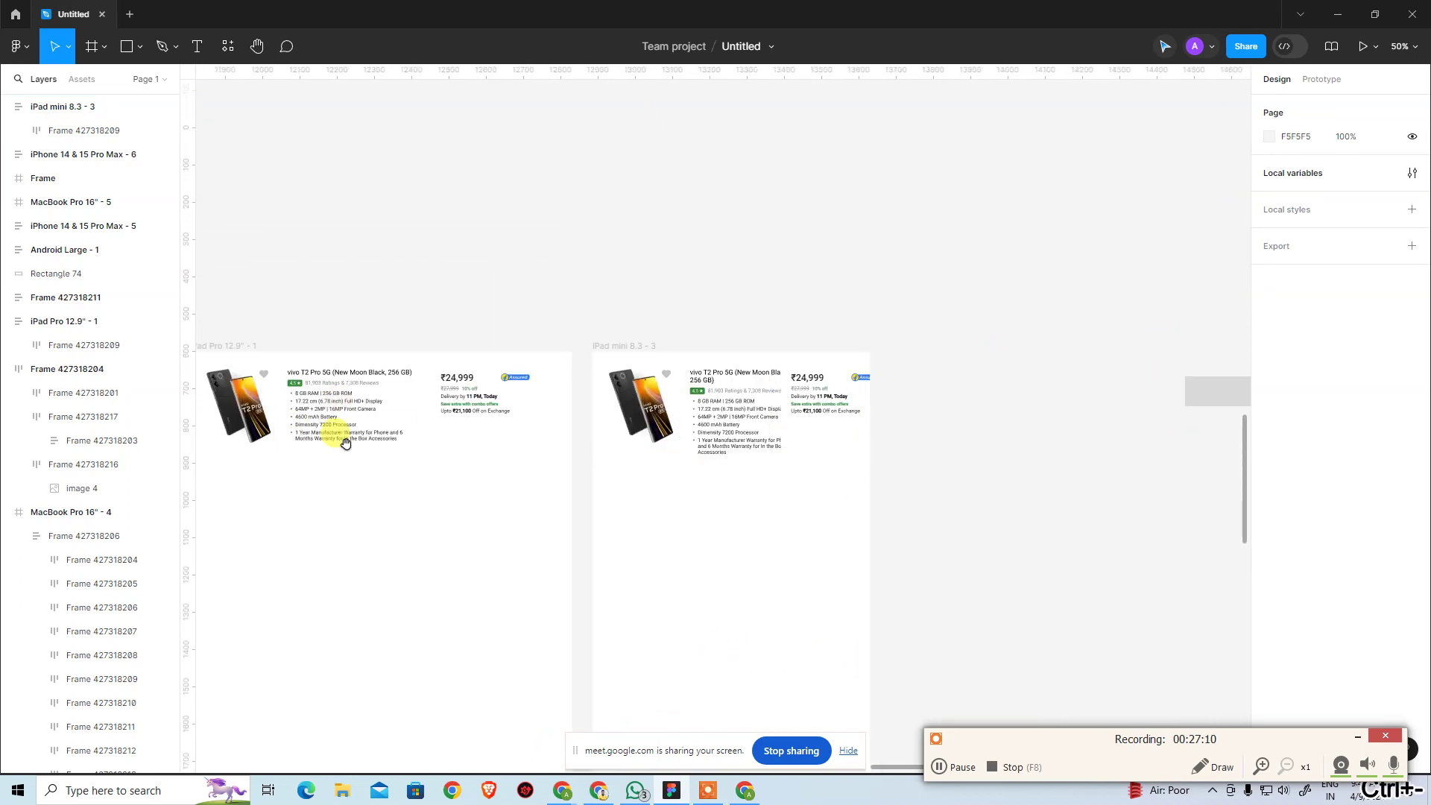
{"action": "scroll", "coordinate": [410, 455], "scroll_direction": "left", "scroll_amount": 3}
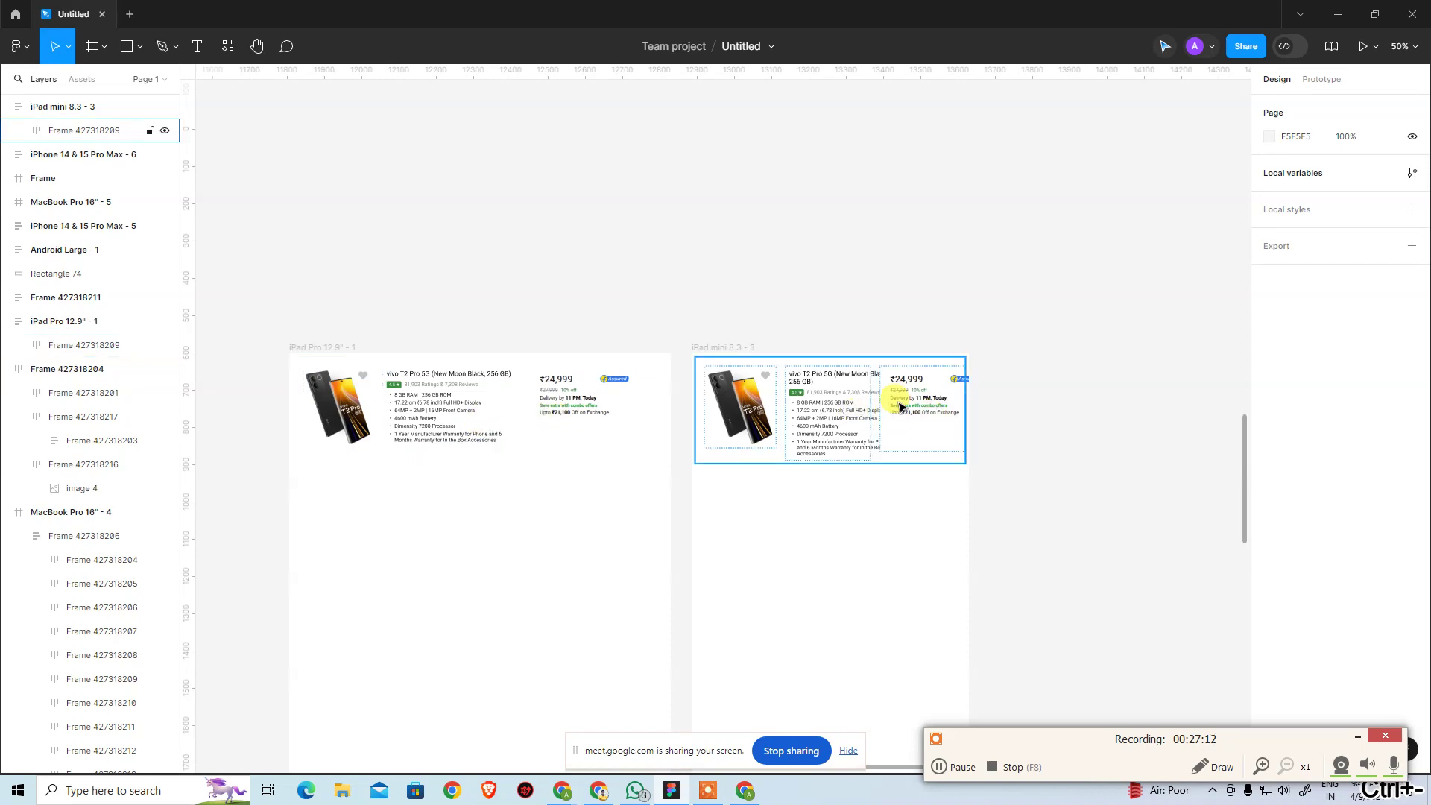
{"action": "scroll", "coordinate": [745, 415], "scroll_direction": "right", "scroll_amount": 2}
Switch to the Flipkart iPhone 15 results in Chrome and preview them in the mobile simulator as a Galaxy Tab S7
{"action": "key", "text": "alt+Tab"}
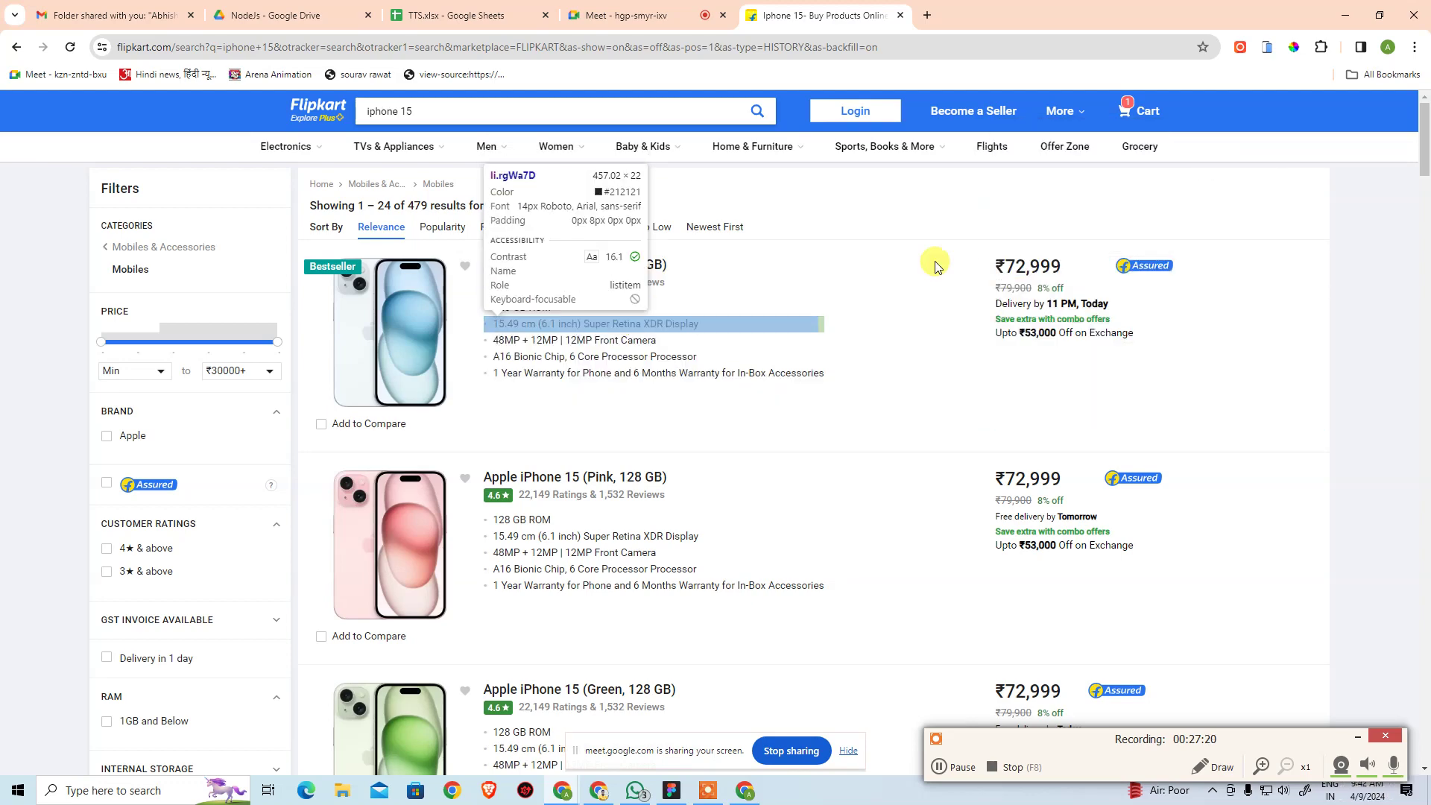
{"action": "left_click", "coordinate": [1265, 45]}
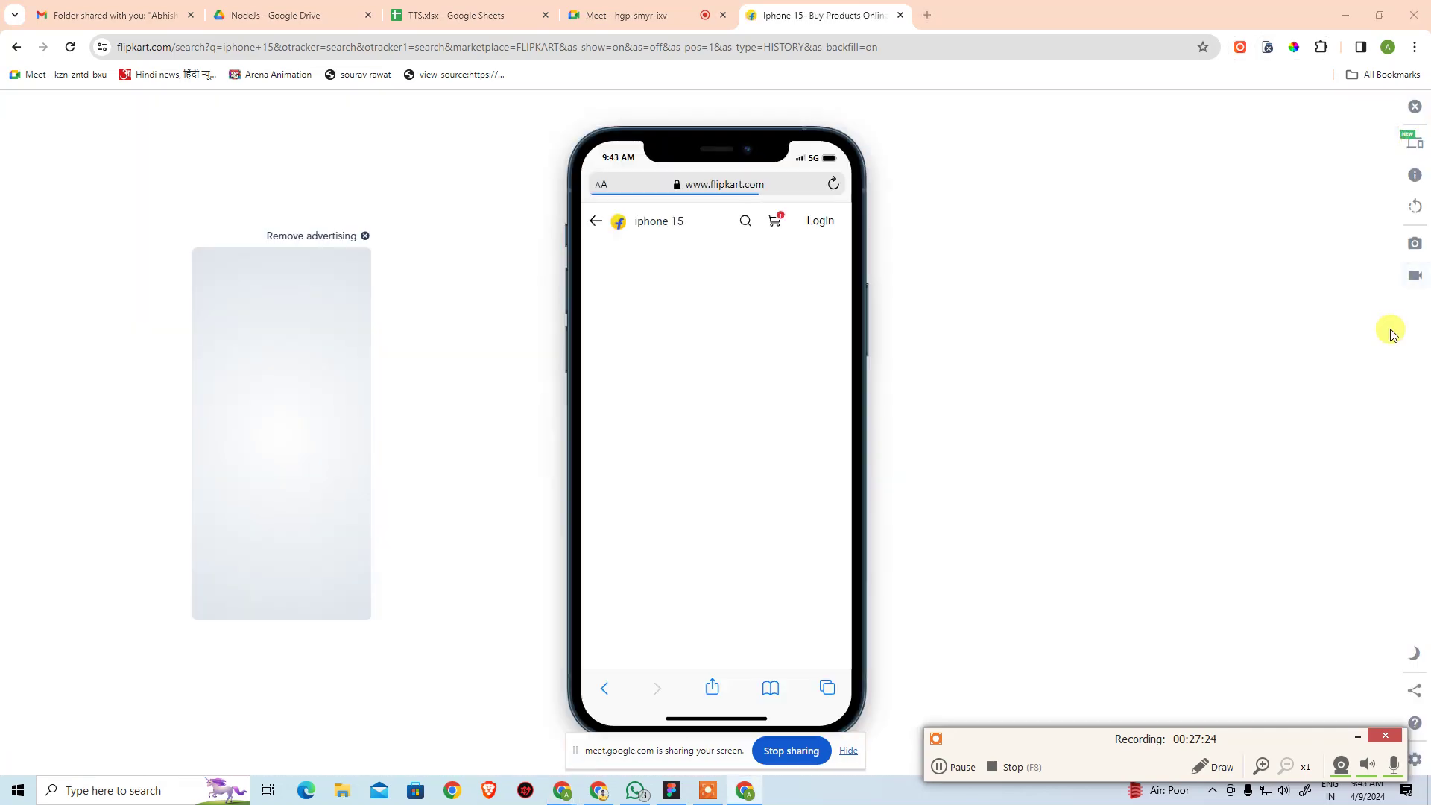
{"action": "left_click", "coordinate": [1415, 142]}
{"action": "scroll", "coordinate": [1297, 521], "scroll_direction": "down", "scroll_amount": 2}
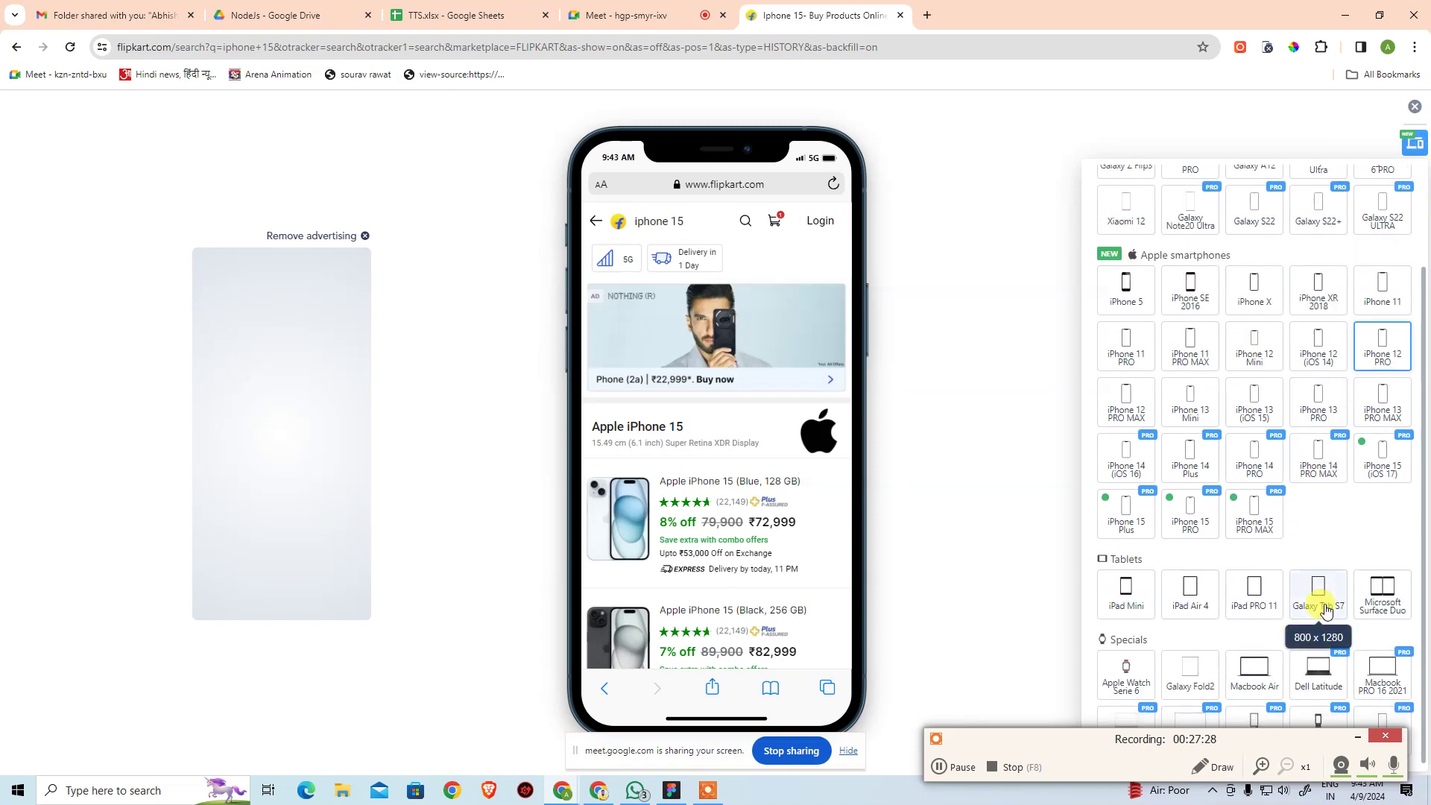
{"action": "left_click", "coordinate": [1319, 588]}
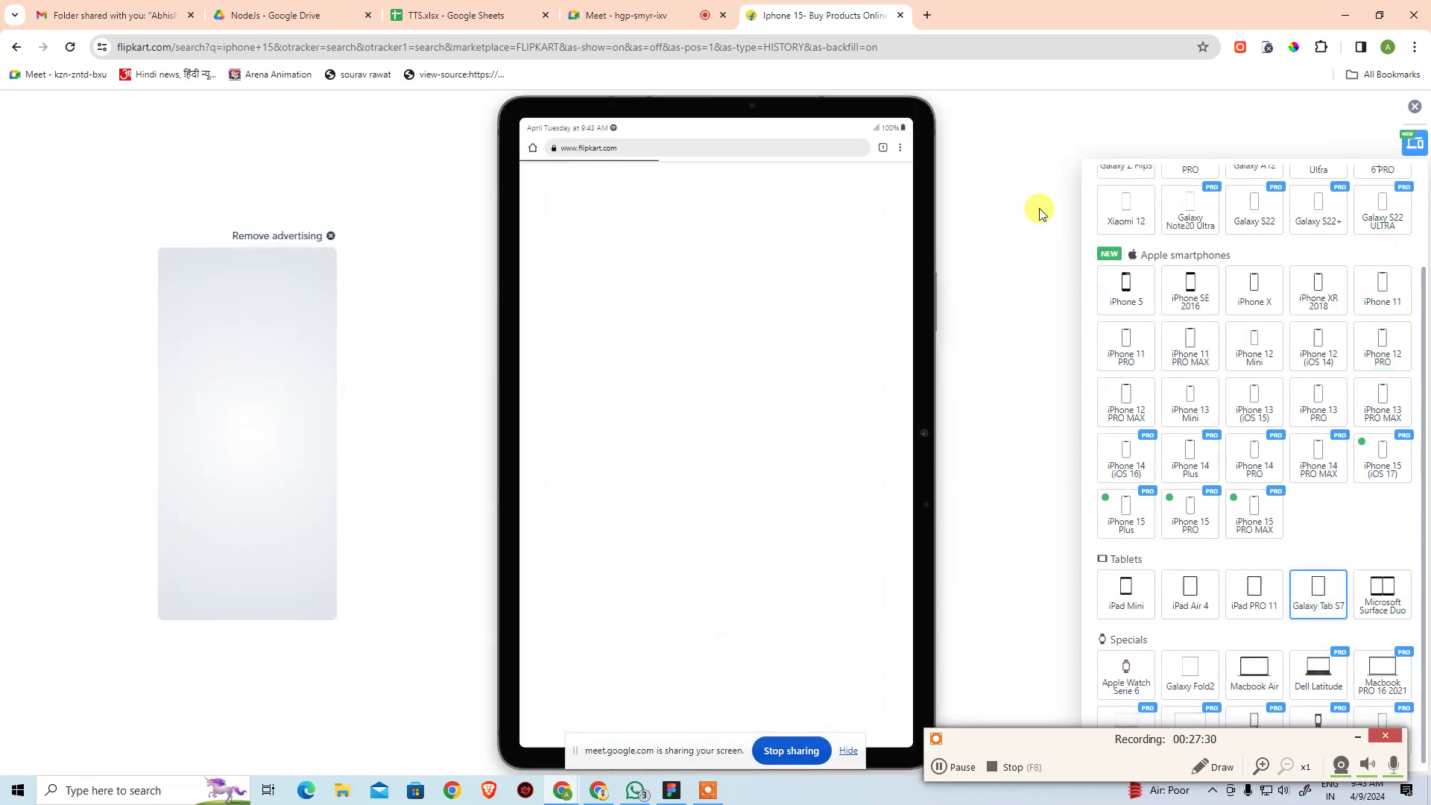
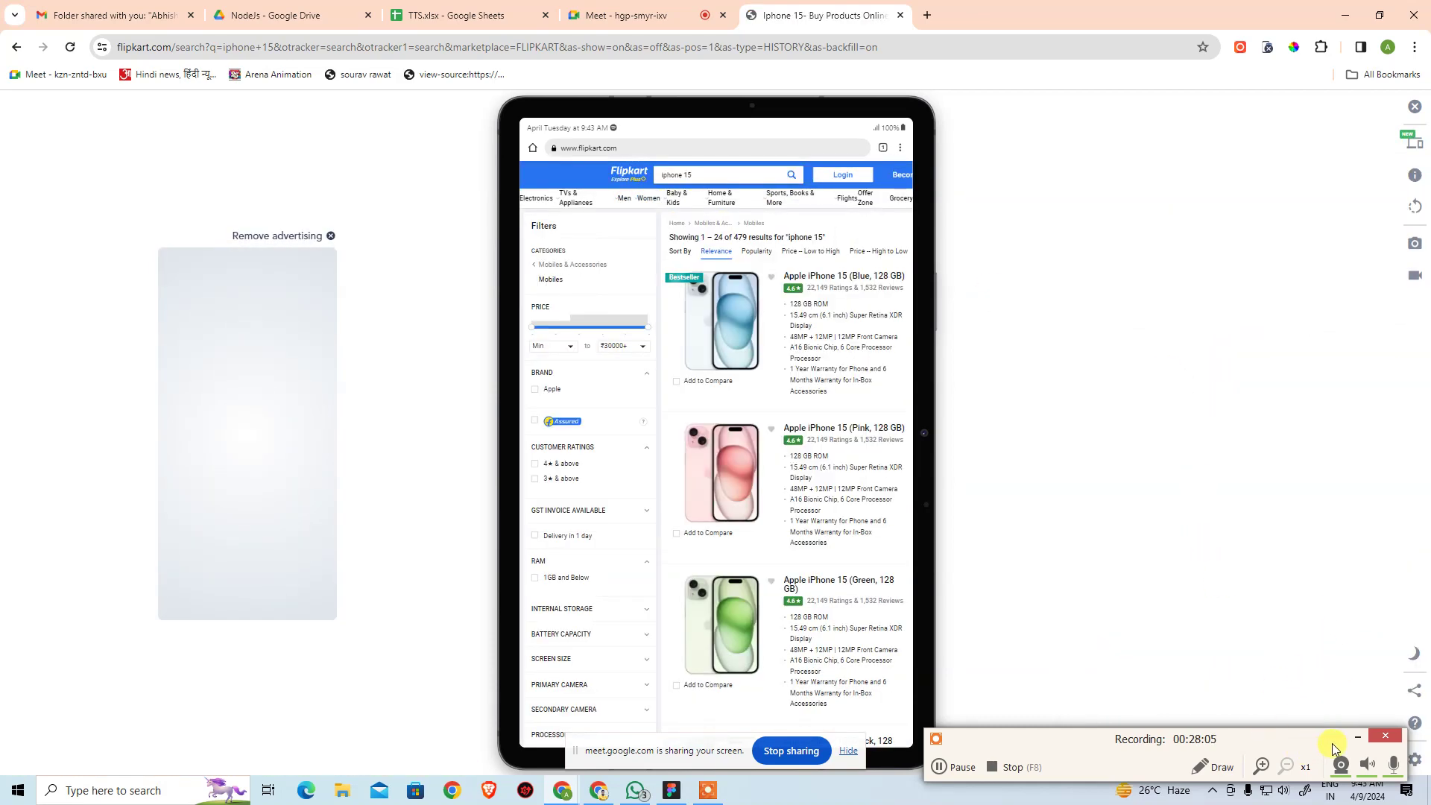
Browse the Flipkart product listings on the simulated tablet in portrait and in landscape orientation
{"action": "left_click", "coordinate": [1356, 736]}
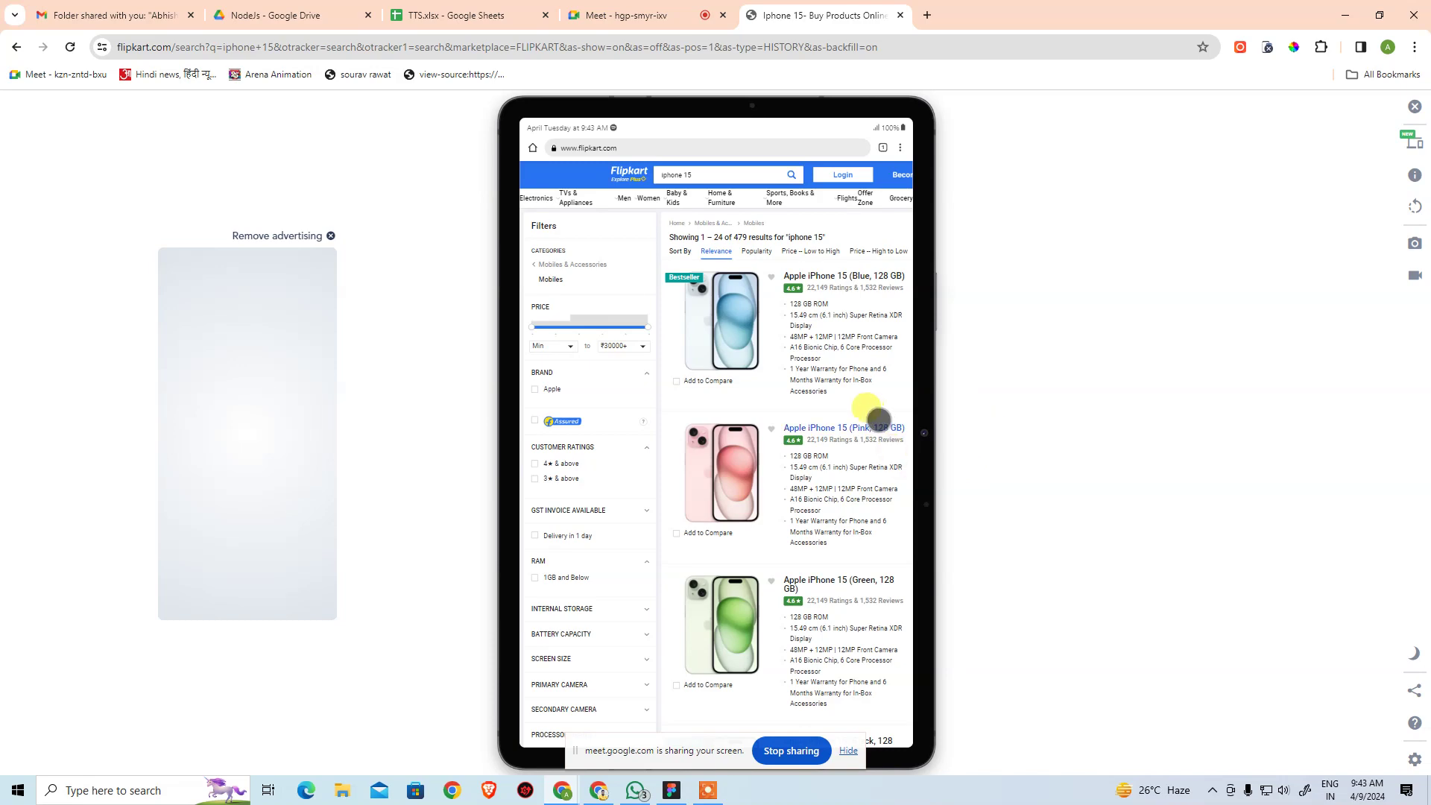
{"action": "scroll", "coordinate": [875, 415], "scroll_direction": "down", "scroll_amount": 10}
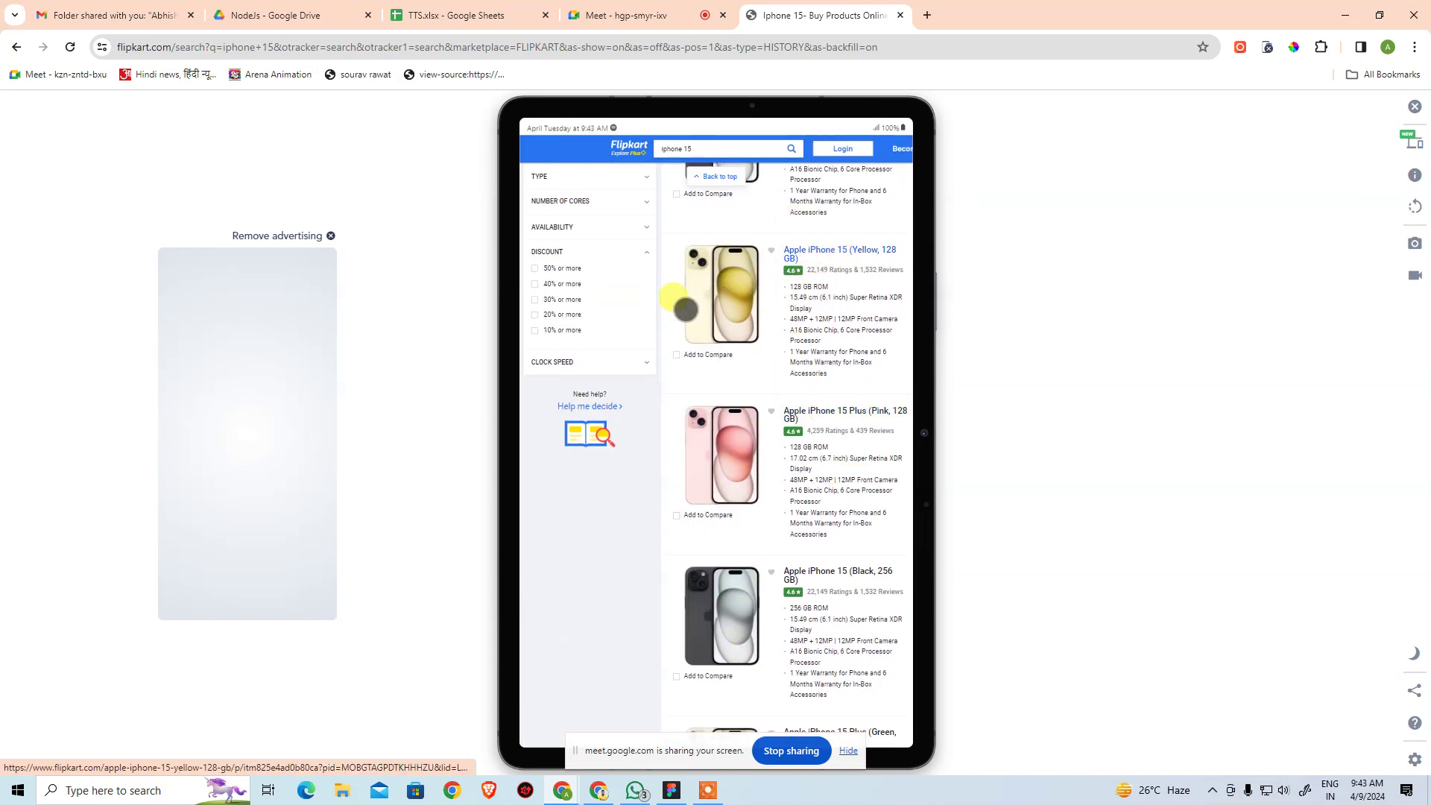
{"action": "left_click", "coordinate": [1415, 209]}
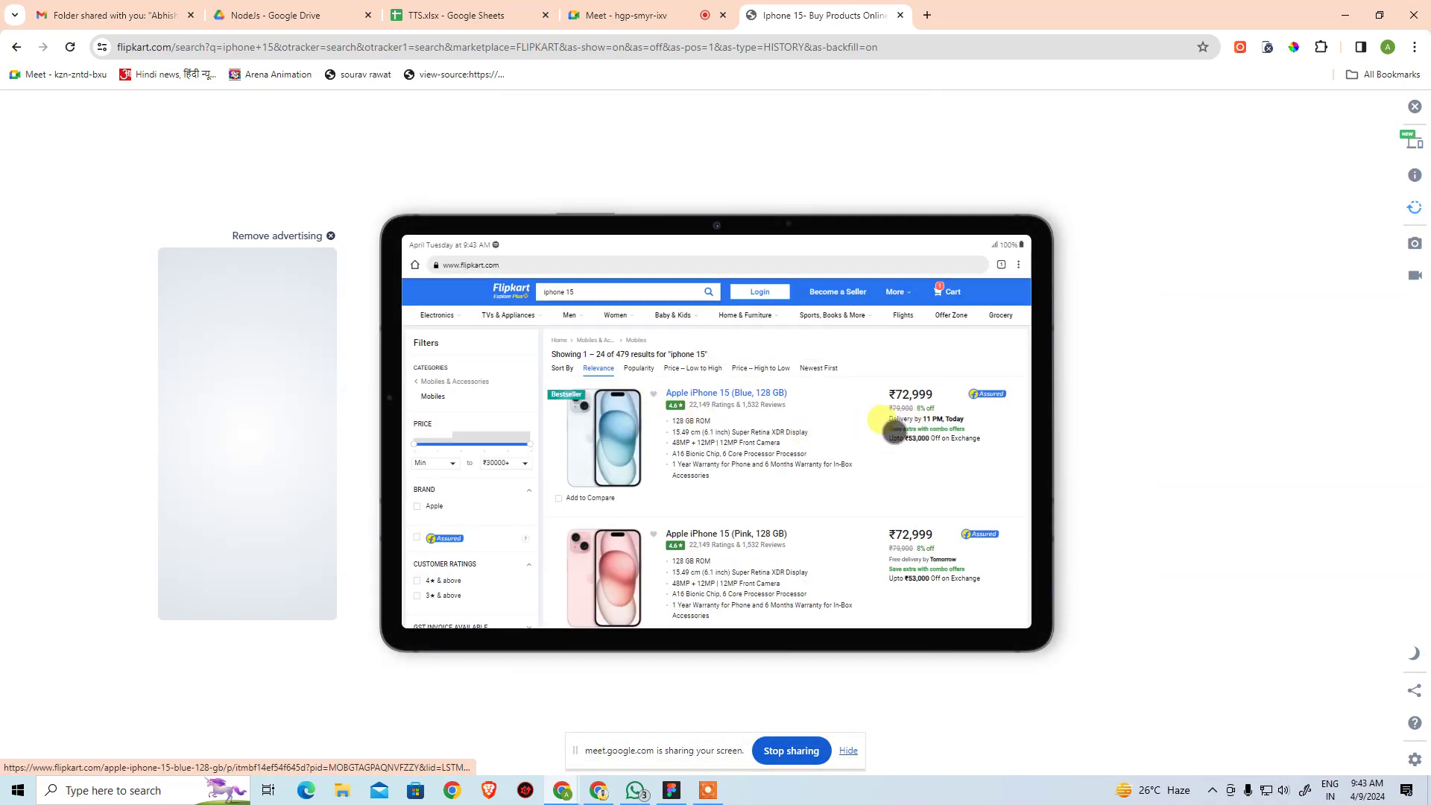
{"action": "scroll", "coordinate": [883, 529], "scroll_direction": "down", "scroll_amount": 5}
{"action": "scroll", "coordinate": [898, 471], "scroll_direction": "up", "scroll_amount": 6}
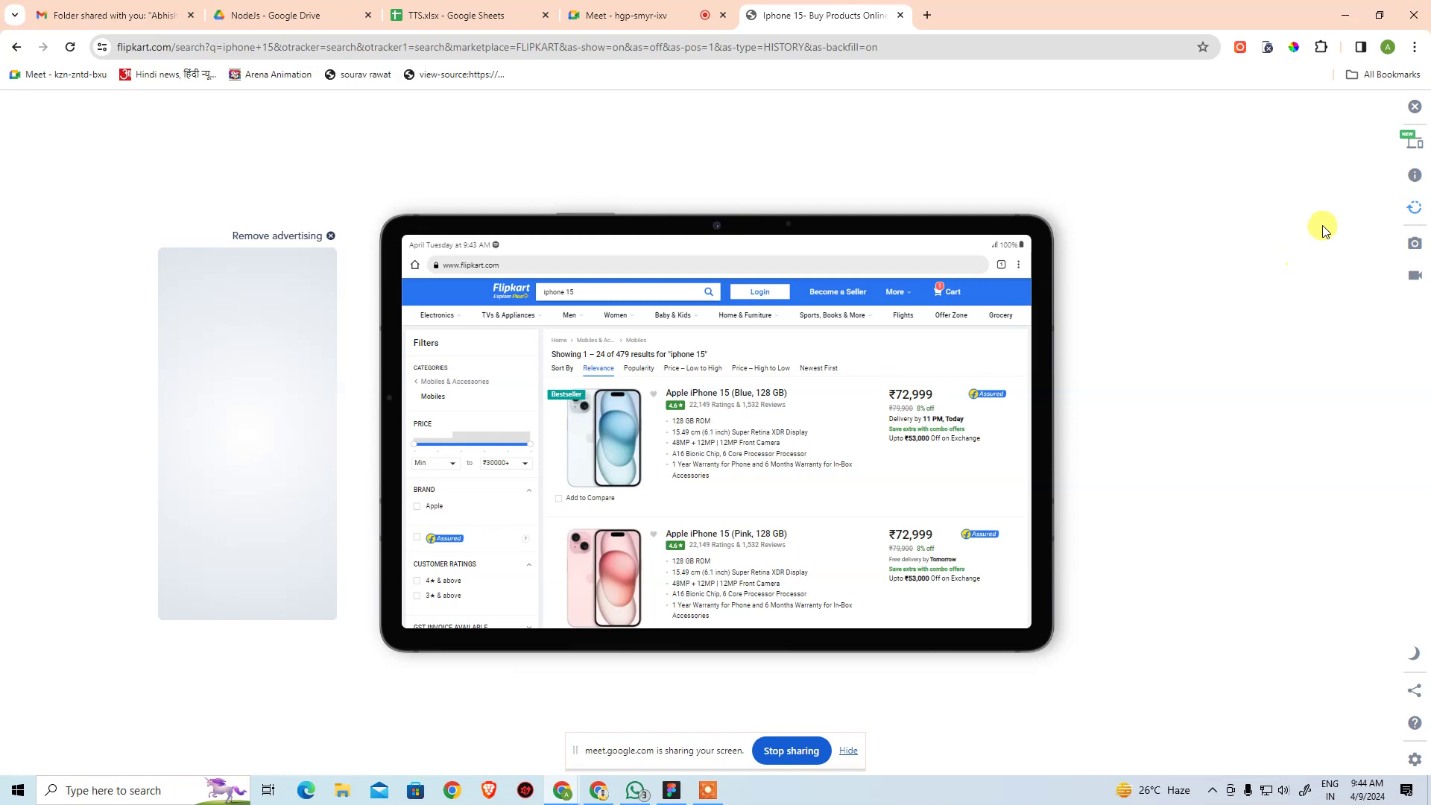
{"action": "scroll", "coordinate": [1048, 373], "scroll_direction": "down", "scroll_amount": 2}
Switch back to Figma and review the product cards in the iPad Pro 12.9" and iPad mini 8.3 frames
{"action": "key", "text": "alt+Tab"}
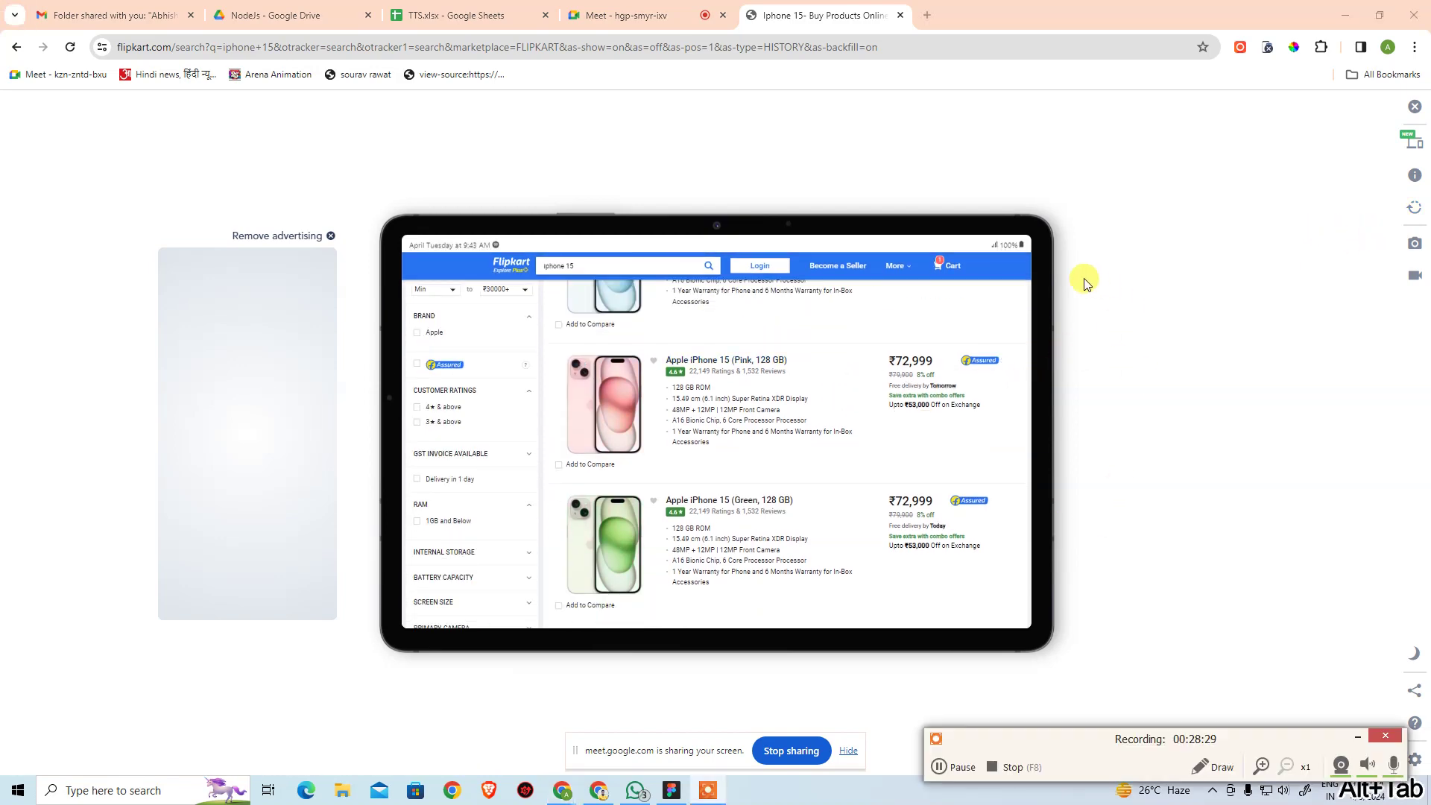
{"action": "left_click", "coordinate": [670, 791]}
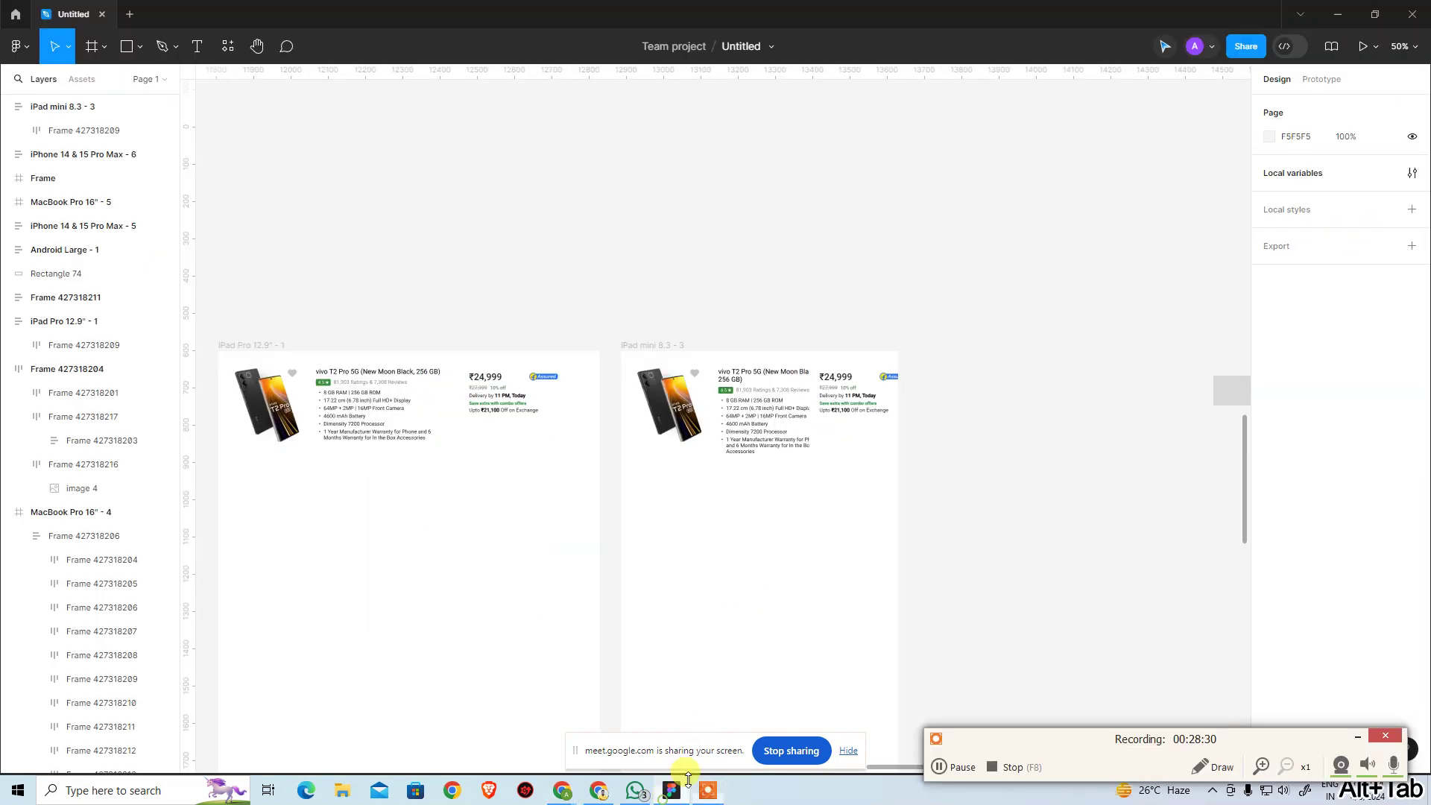
{"action": "scroll", "coordinate": [1080, 355], "scroll_direction": "left", "scroll_amount": 5}
{"action": "scroll", "coordinate": [684, 489], "scroll_direction": "down", "scroll_amount": 1}
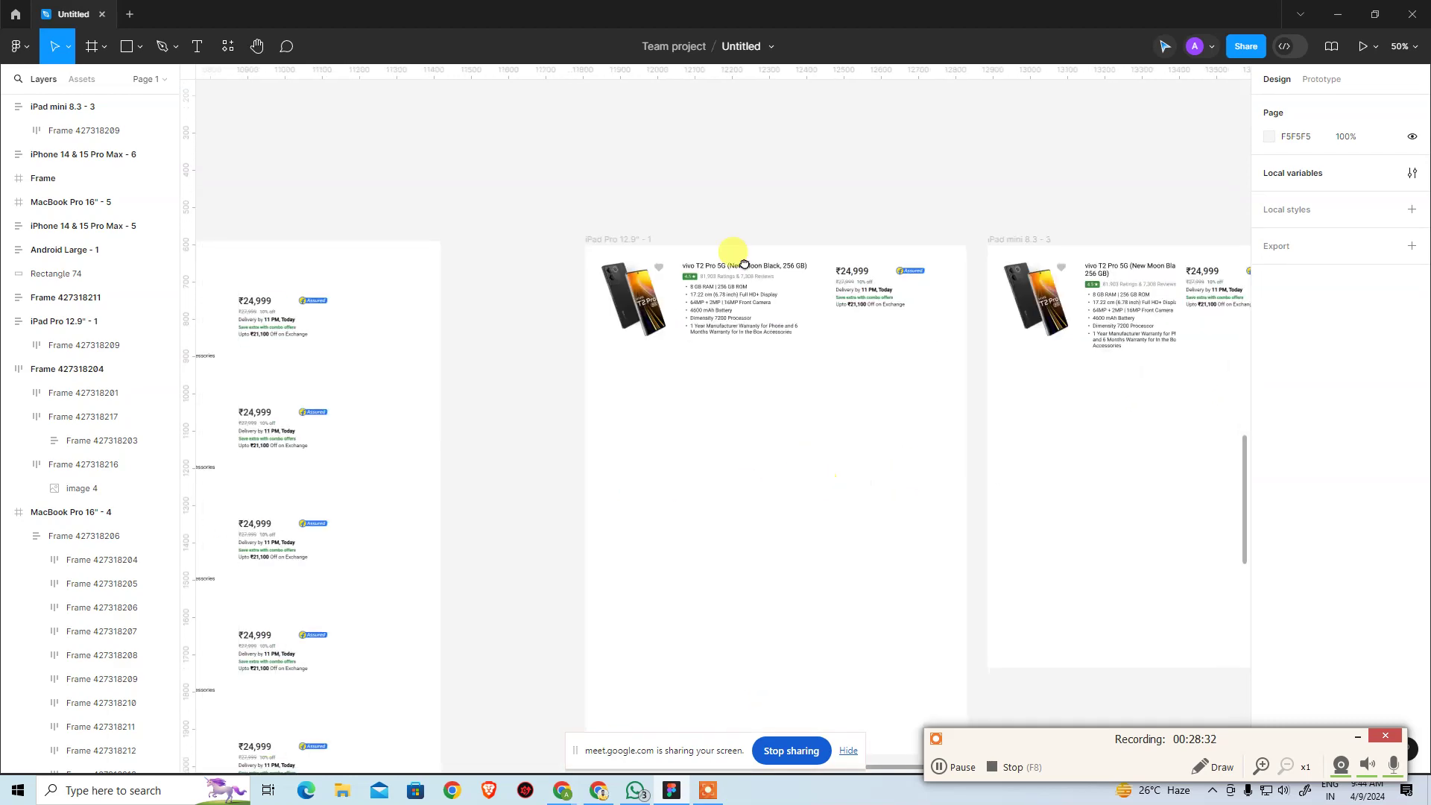
{"action": "left_click", "coordinate": [744, 537]}
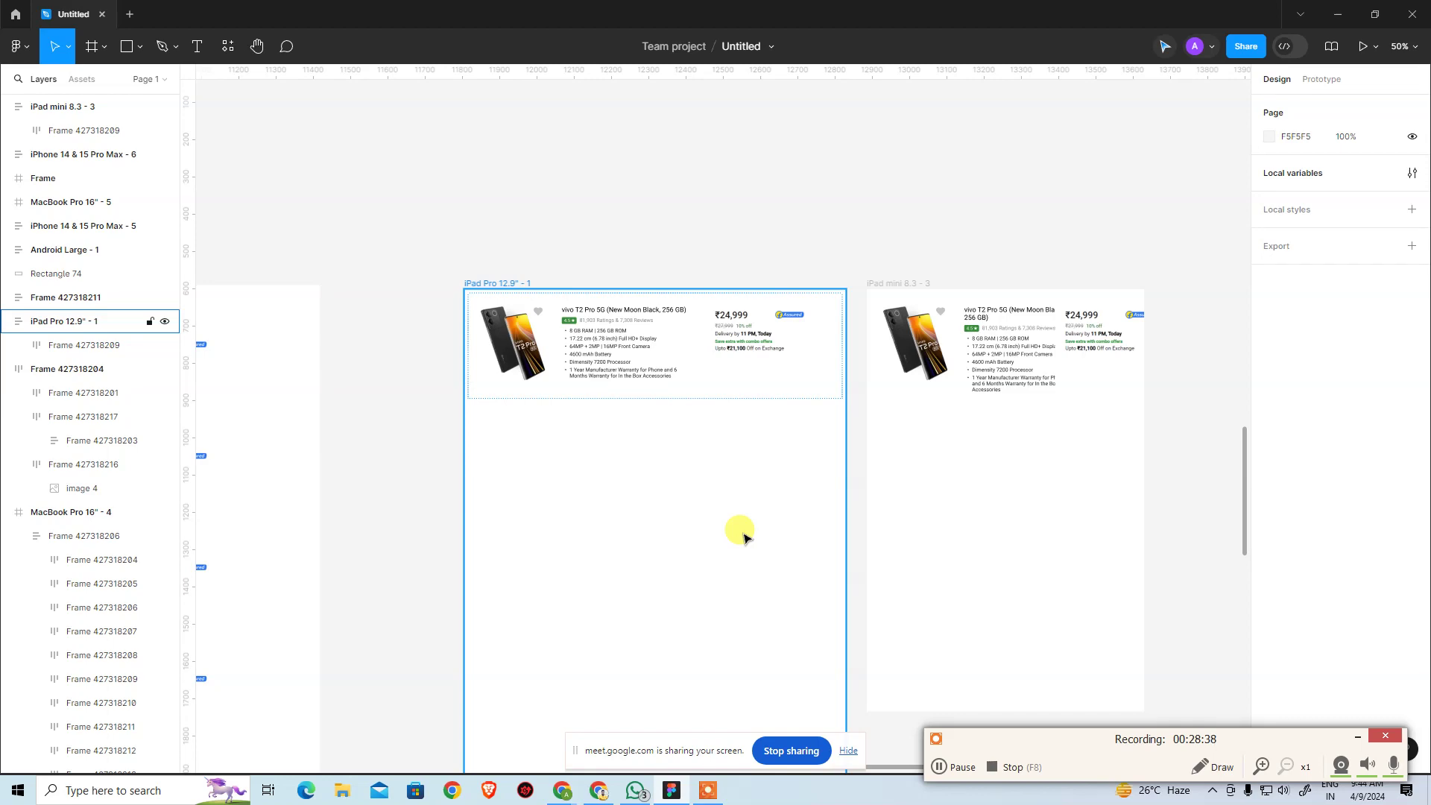
Return to Flipkart in Chrome, restart the mobile simulator with its default phone, and examine the product card layout
{"action": "key", "text": "alt+Tab"}
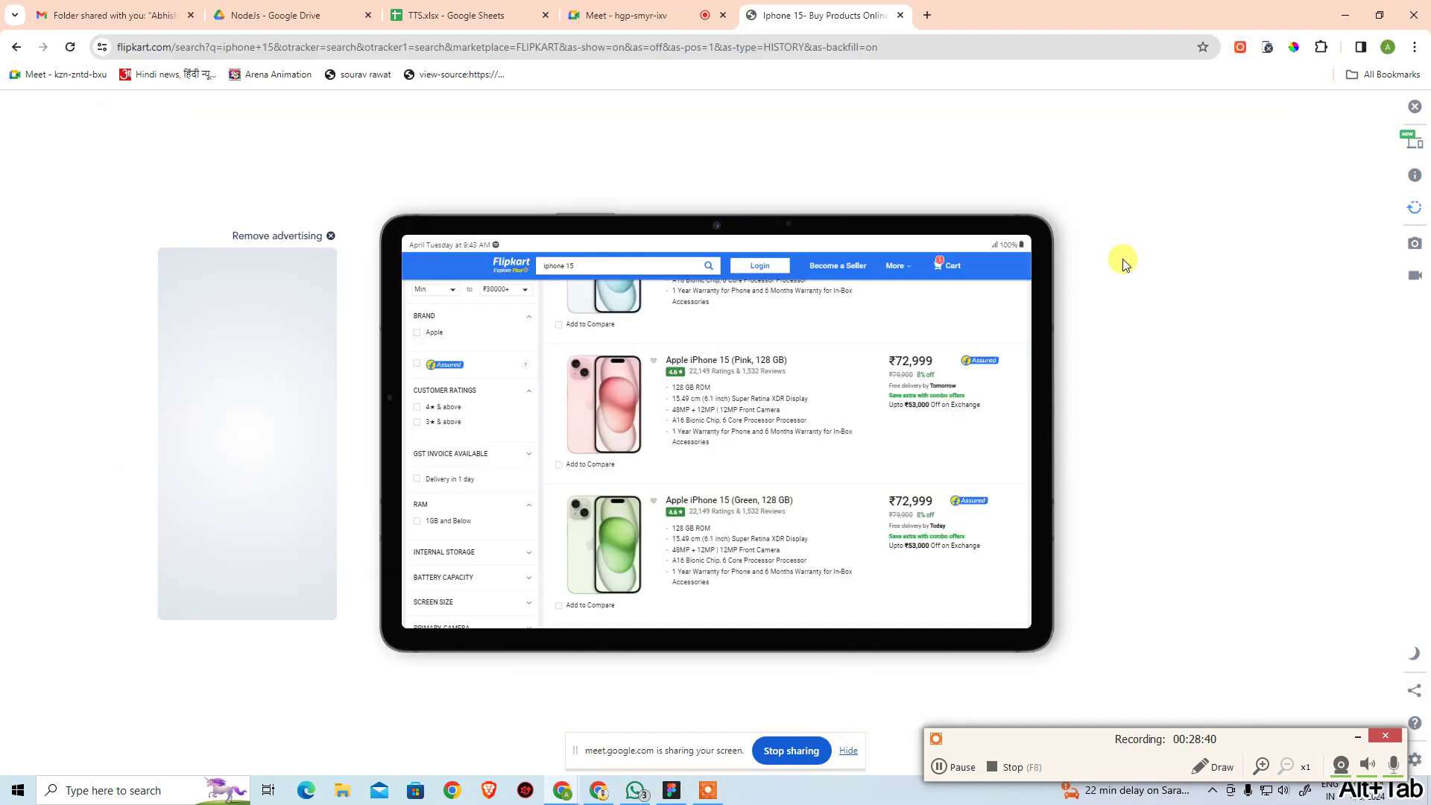
{"action": "left_click", "coordinate": [1414, 107]}
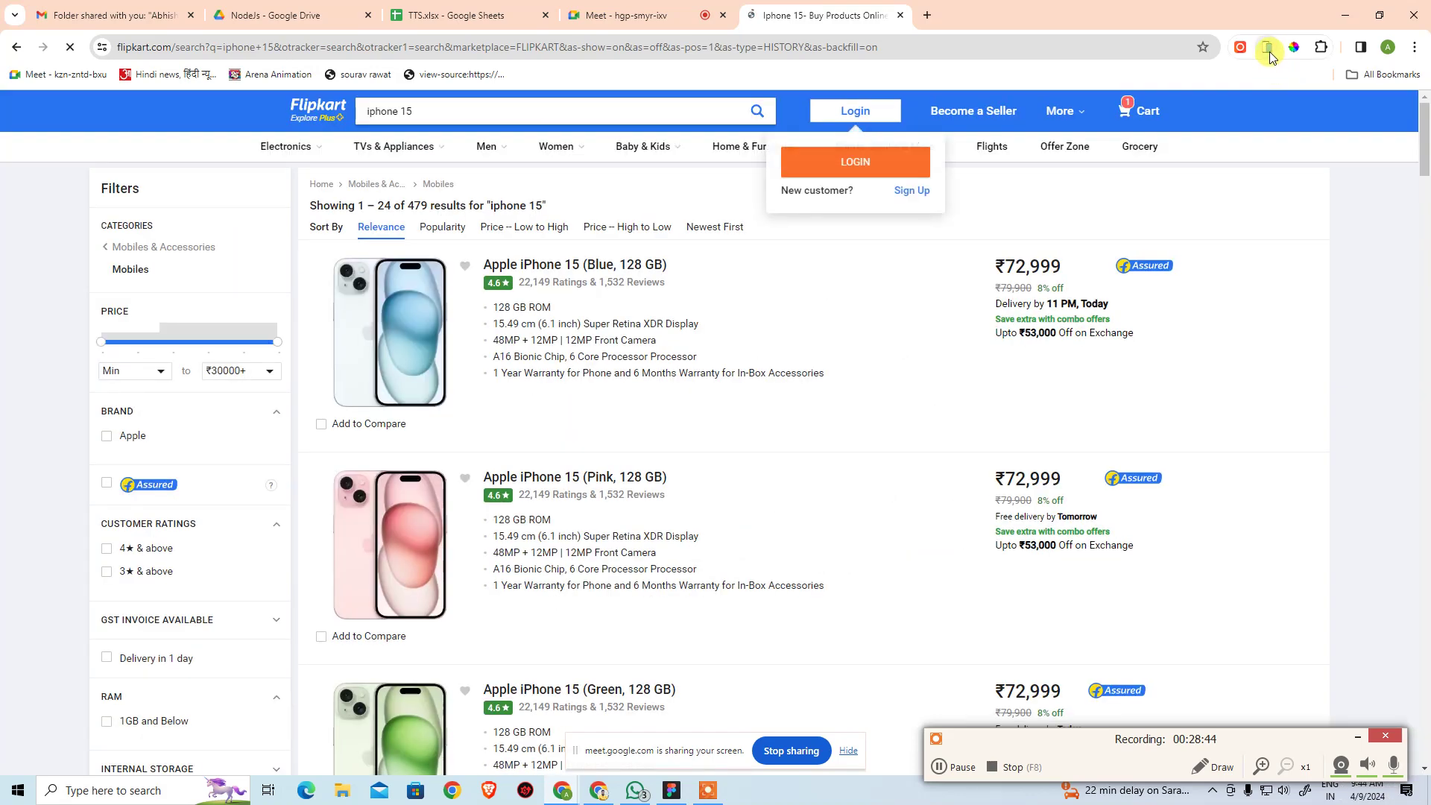
{"action": "left_click", "coordinate": [1268, 47]}
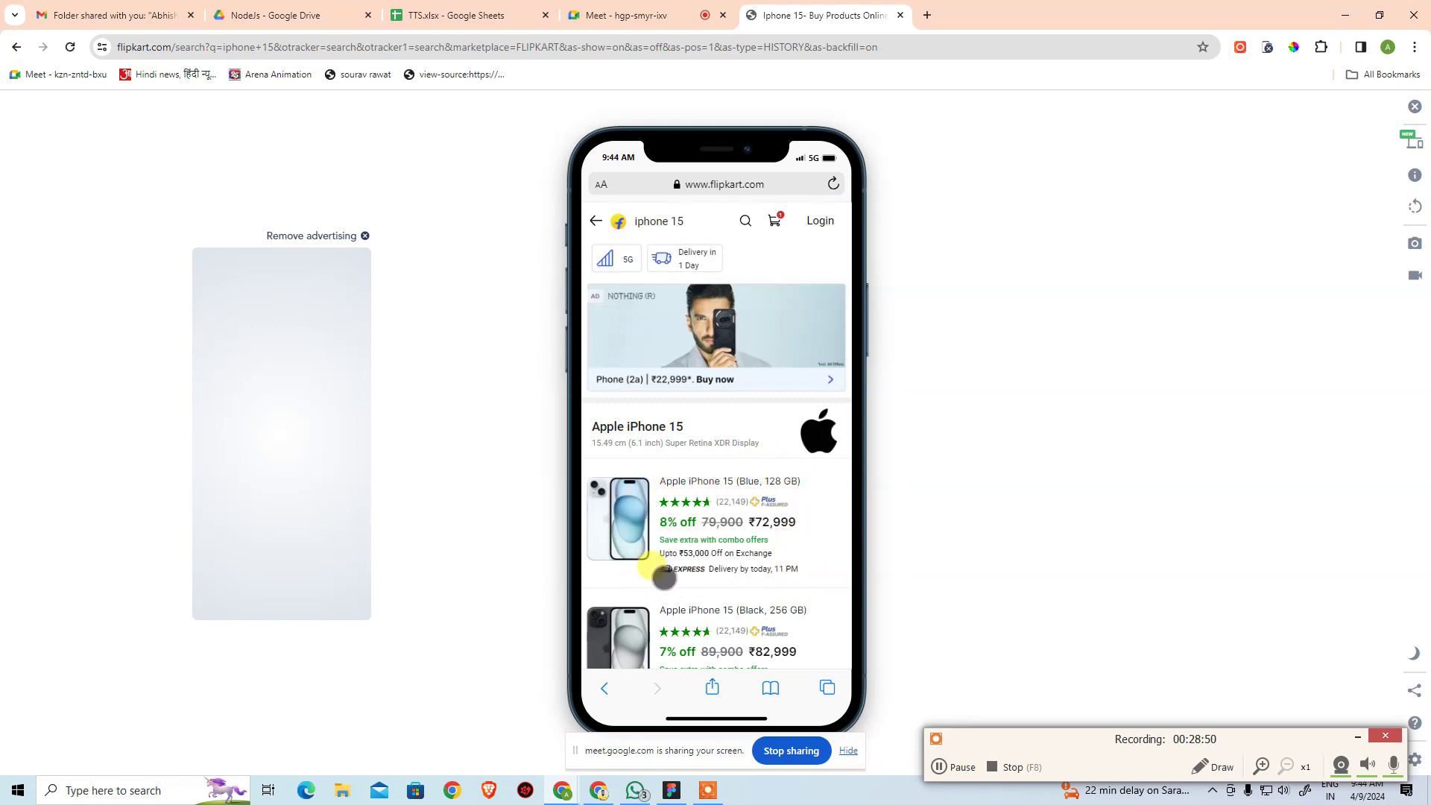
{"action": "scroll", "coordinate": [783, 591], "scroll_direction": "down", "scroll_amount": 3}
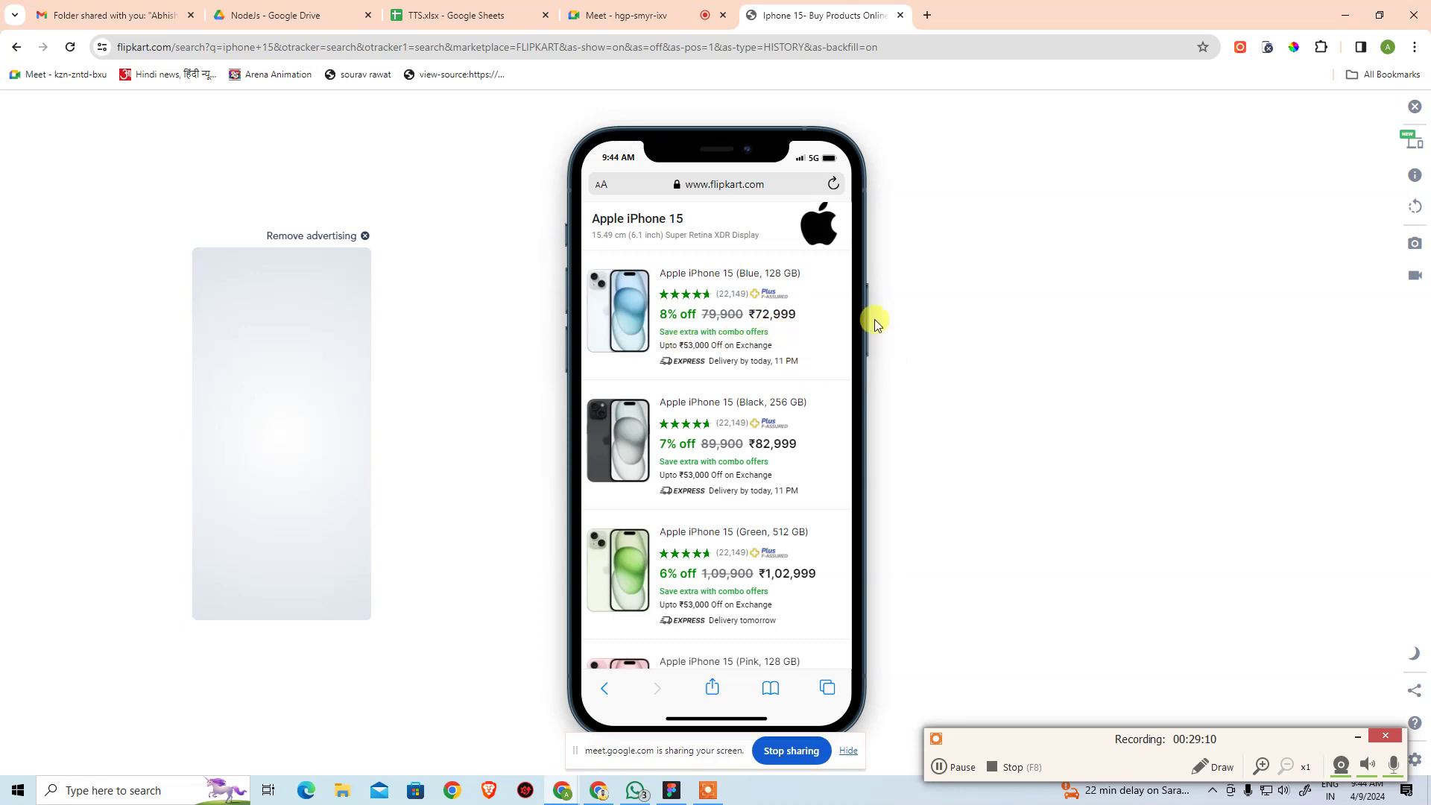
Switch to Figma and inspect the product card in the iPad mini 8.3 frame up close
{"action": "key", "text": "alt+Tab"}
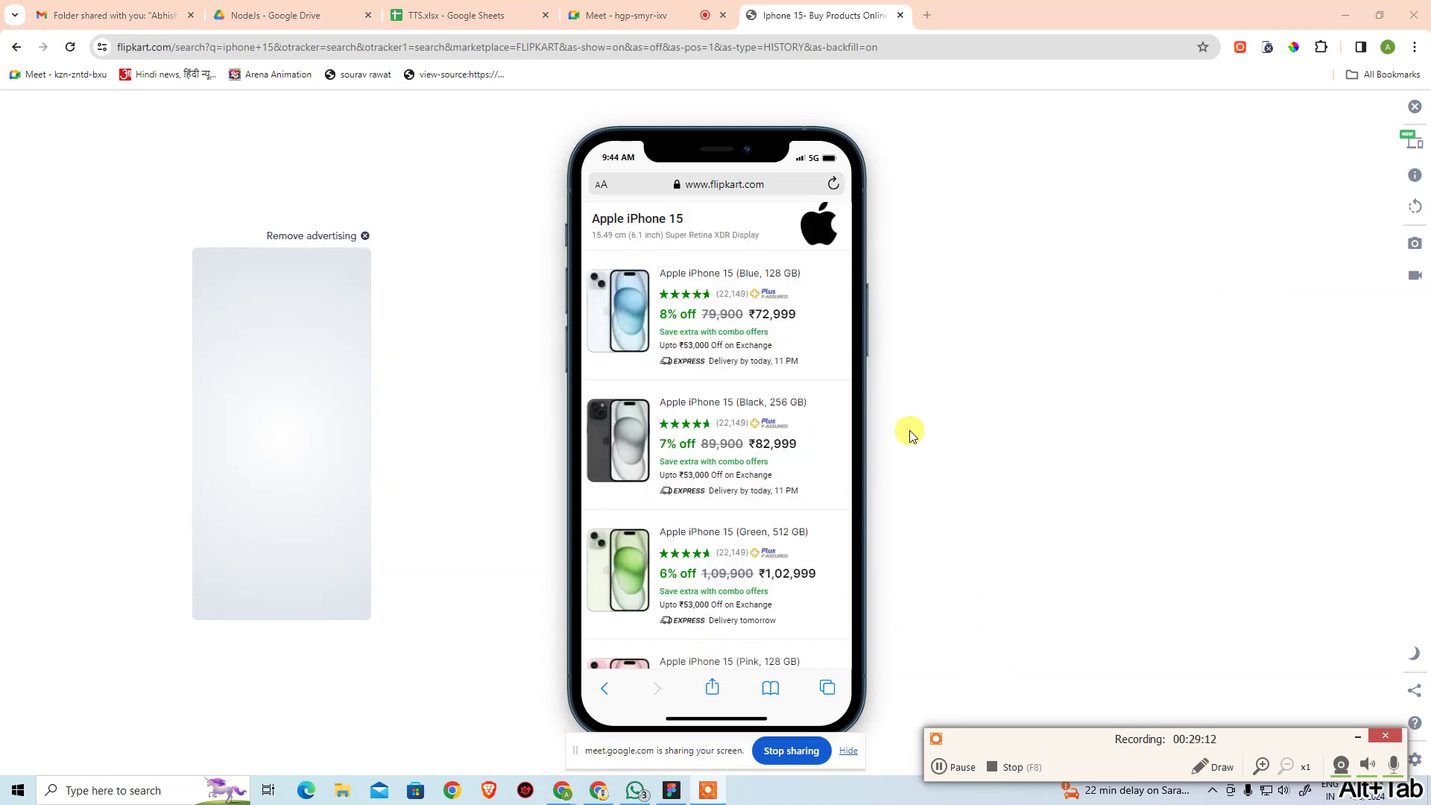
{"action": "scroll", "coordinate": [537, 157], "scroll_direction": "right", "scroll_amount": 5}
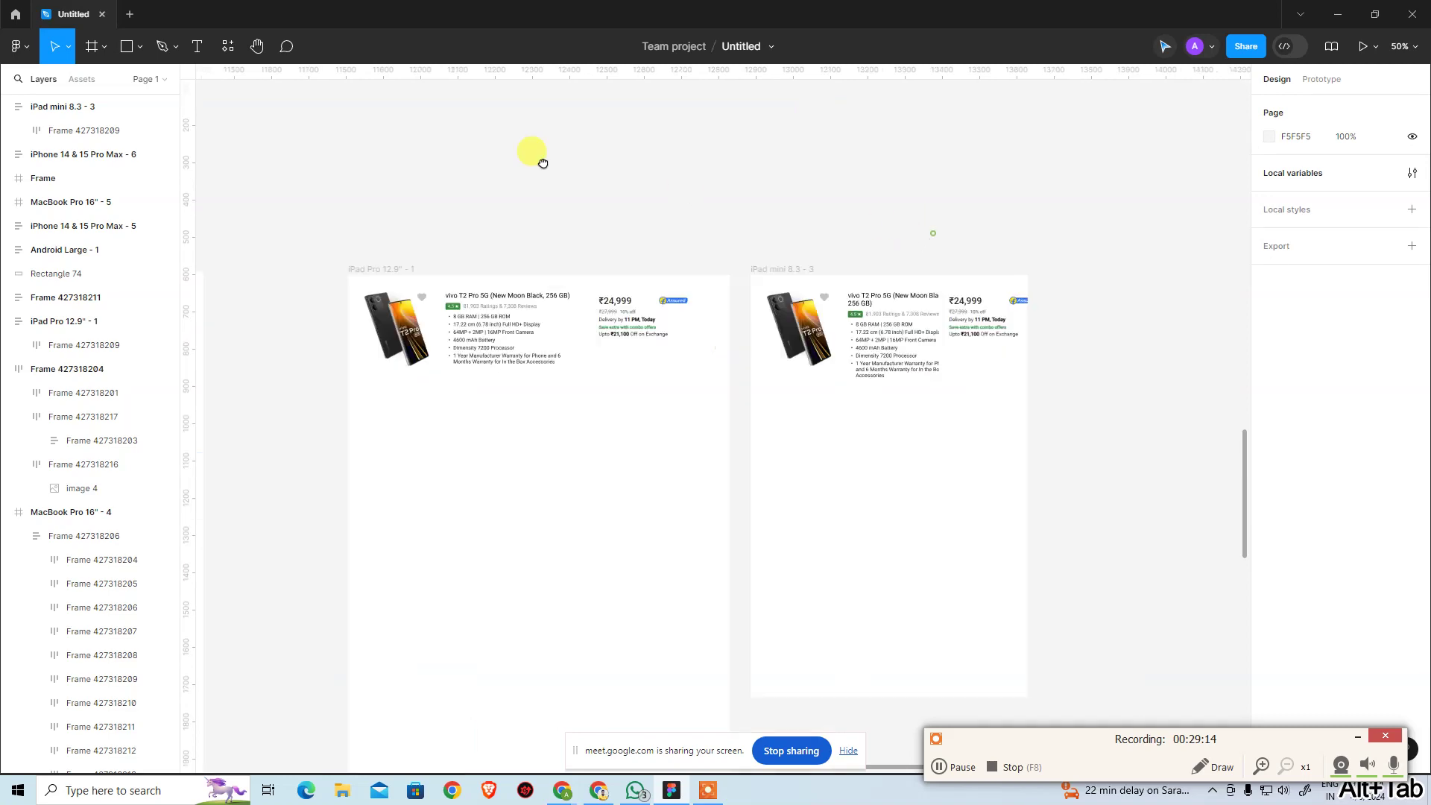
{"action": "key", "text": "ctrl+space"}
{"action": "left_click", "coordinate": [594, 299]}
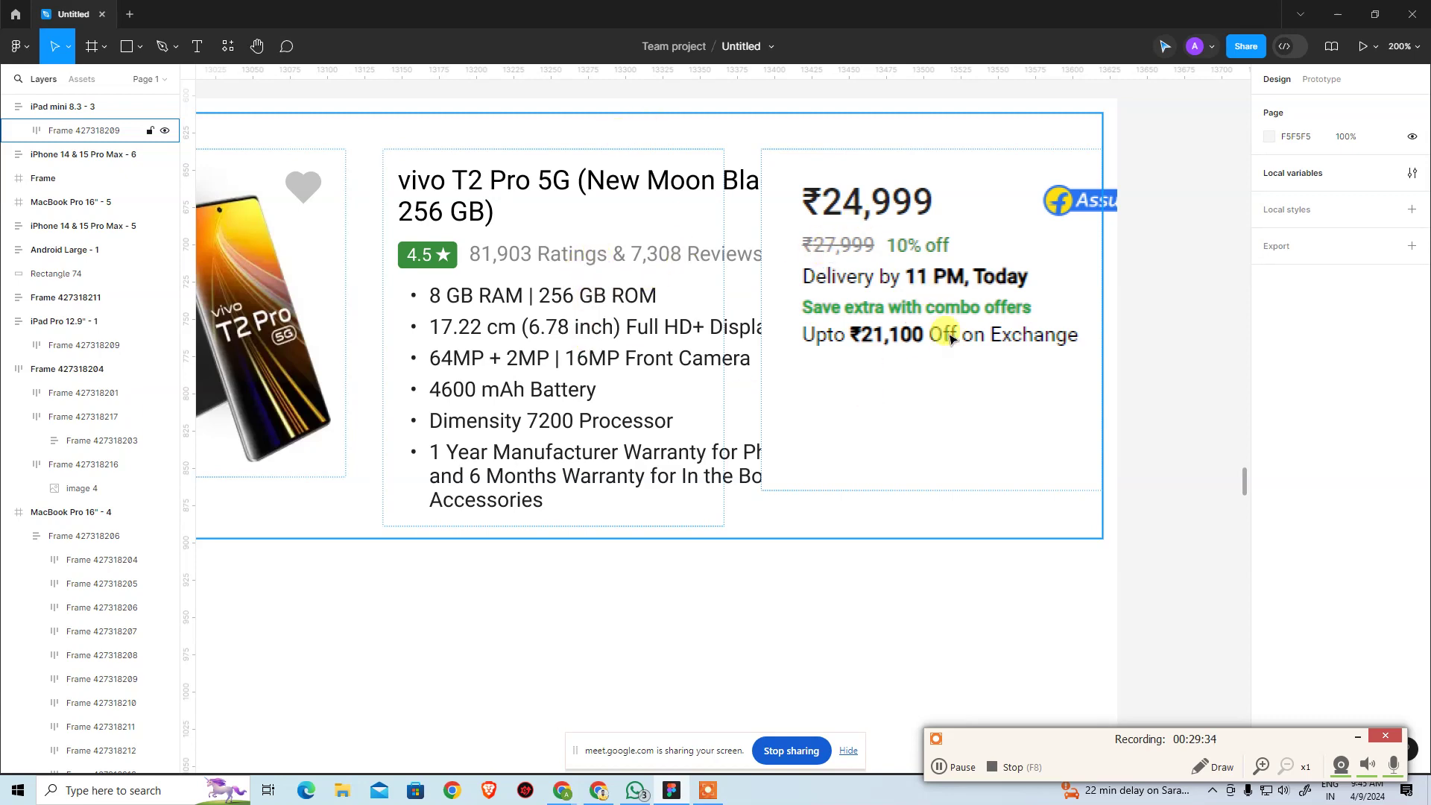
{"action": "left_click", "coordinate": [1177, 417]}
Switch to Chrome, browse the Flipkart listings in the phone simulator, and check the Google Meet call
{"action": "key", "text": "alt+Tab"}
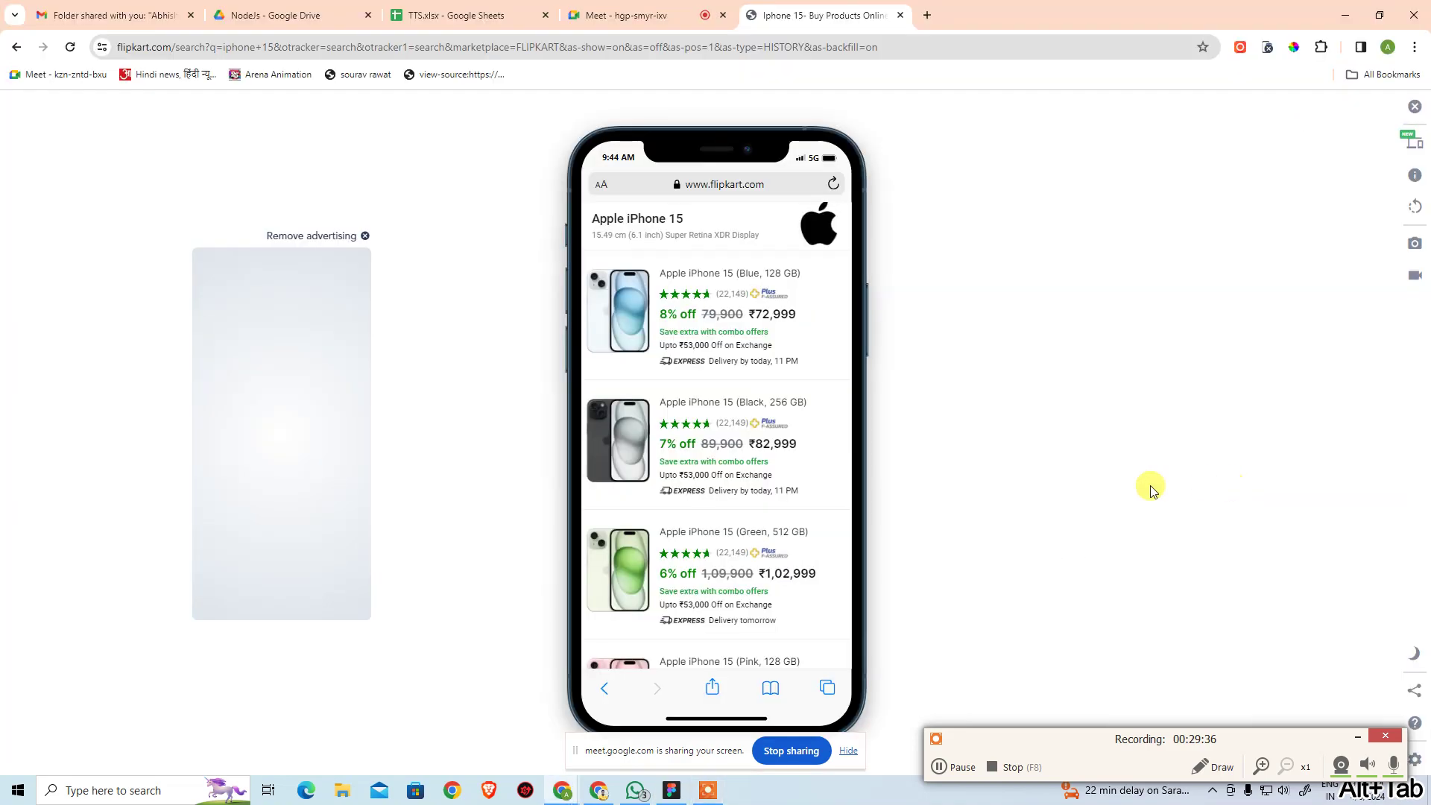
{"action": "scroll", "coordinate": [750, 337], "scroll_direction": "down", "scroll_amount": 15}
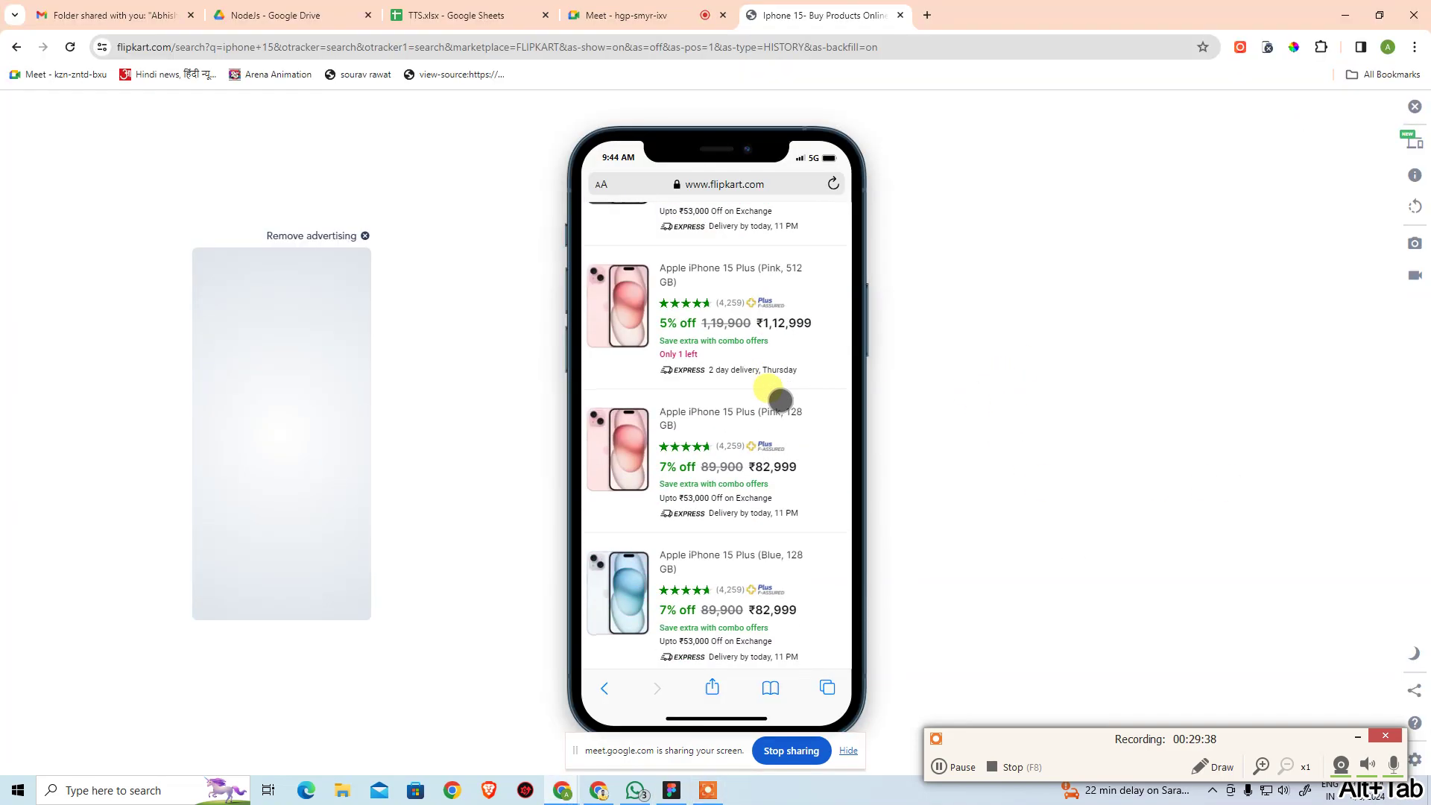
{"action": "scroll", "coordinate": [771, 410], "scroll_direction": "up", "scroll_amount": 5}
{"action": "scroll", "coordinate": [775, 403], "scroll_direction": "up", "scroll_amount": 5}
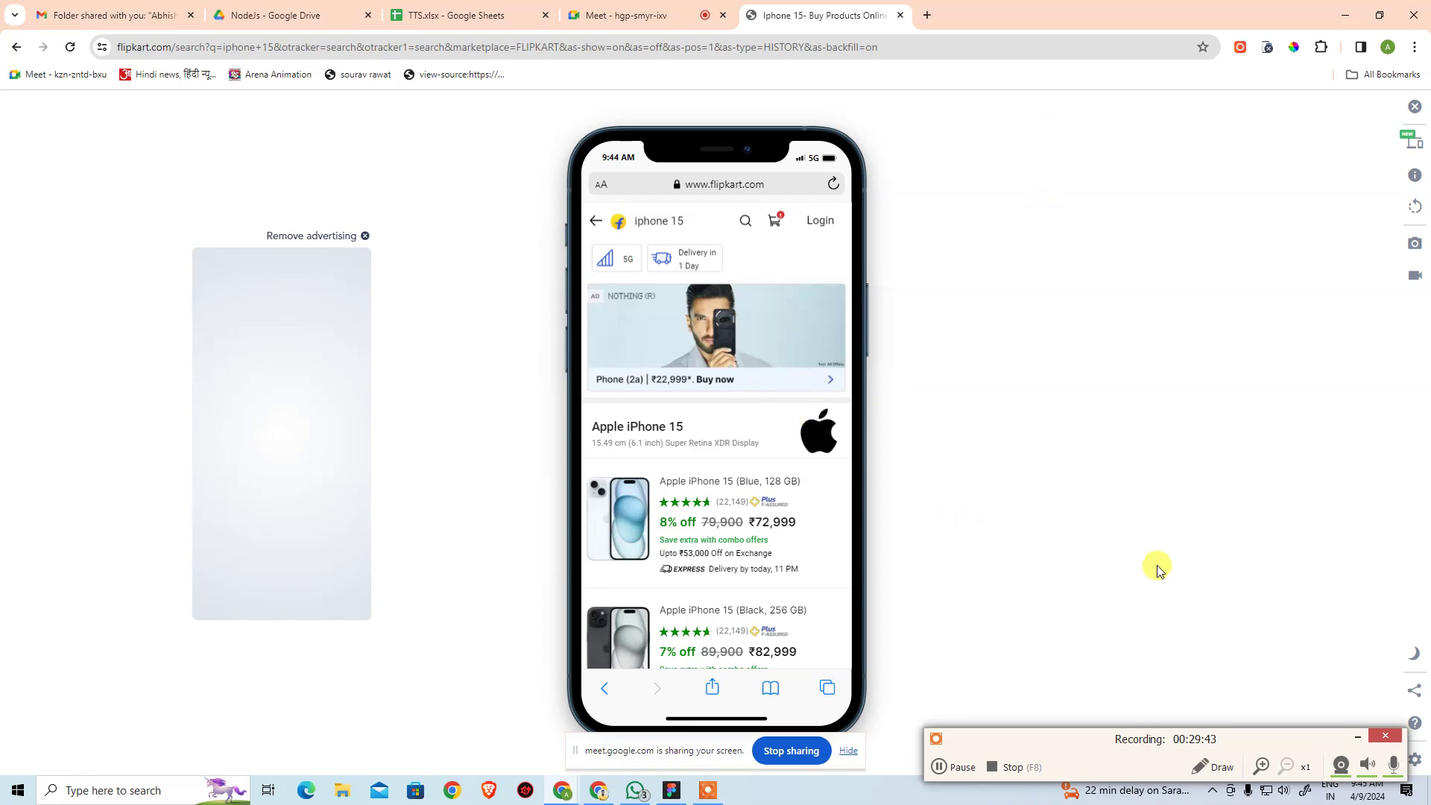
{"action": "left_click", "coordinate": [693, 15]}
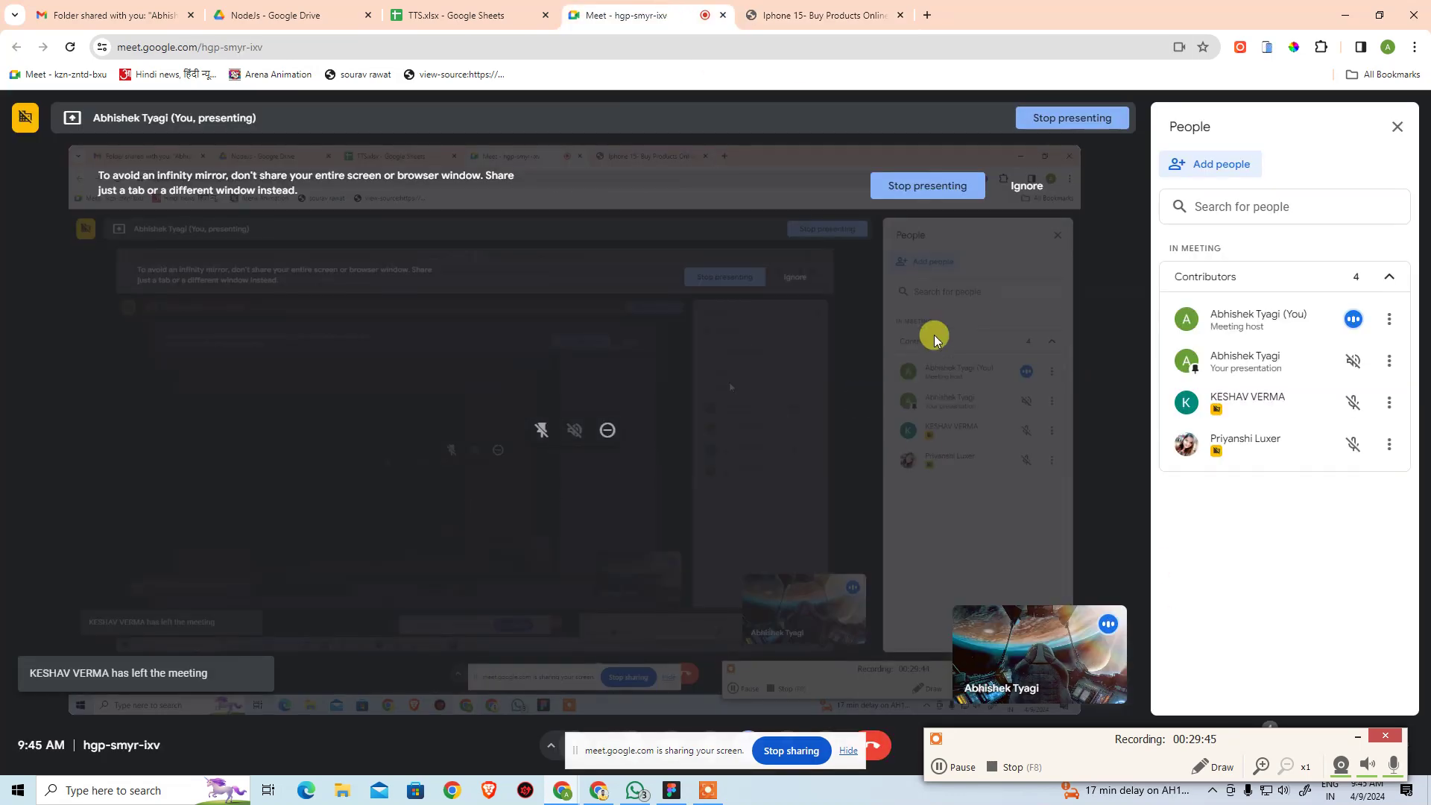
Switch to Figma and duplicate the product card three times inside the portrait iPad Pro 12.9" frame
{"action": "key", "text": "alt+Tab"}
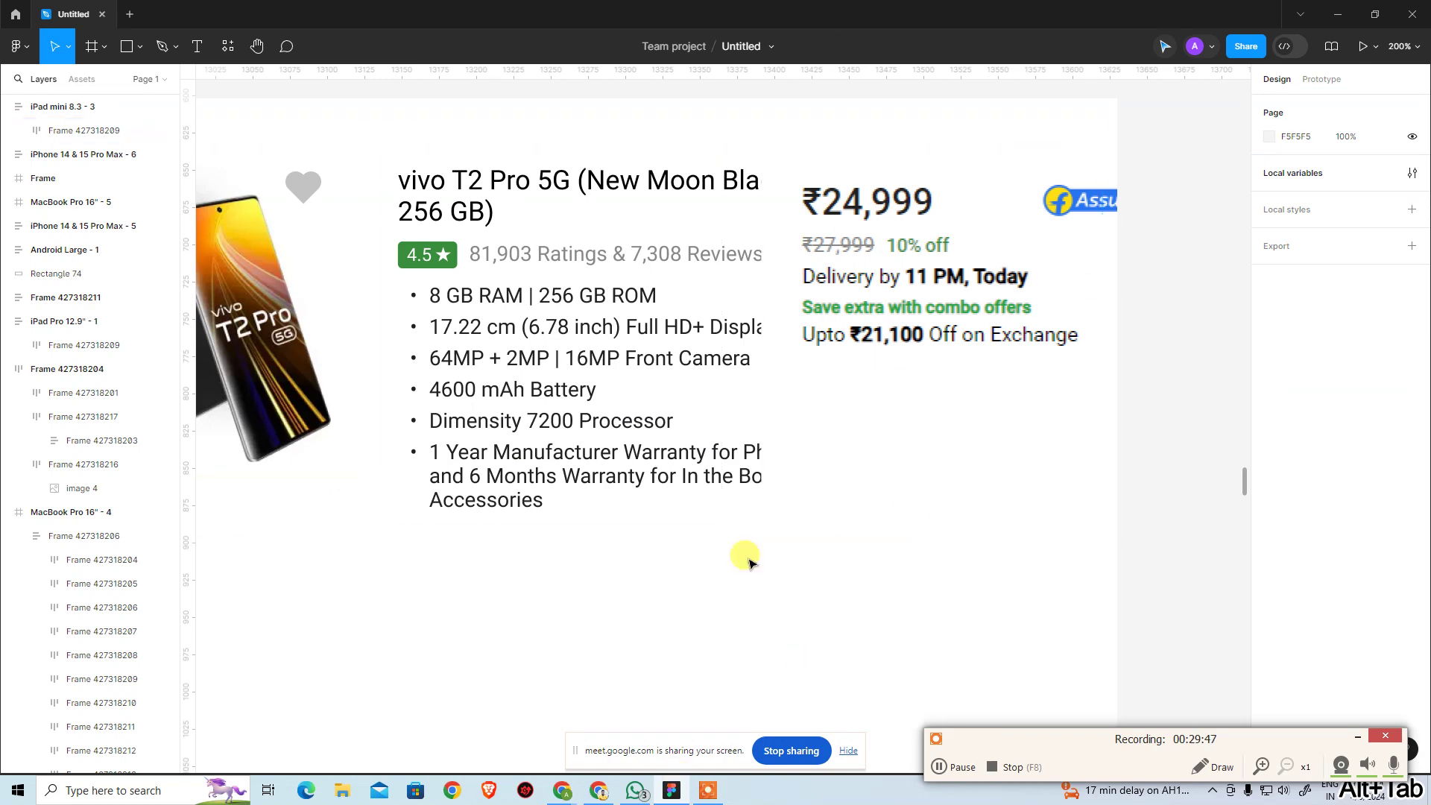
{"action": "key", "text": "ctrl+minus"}
{"action": "key", "text": "ctrl+minus"}
{"action": "left_click_drag", "start_coordinate": [447, 303], "coordinate": [871, 181]}
{"action": "left_click", "coordinate": [779, 245]}
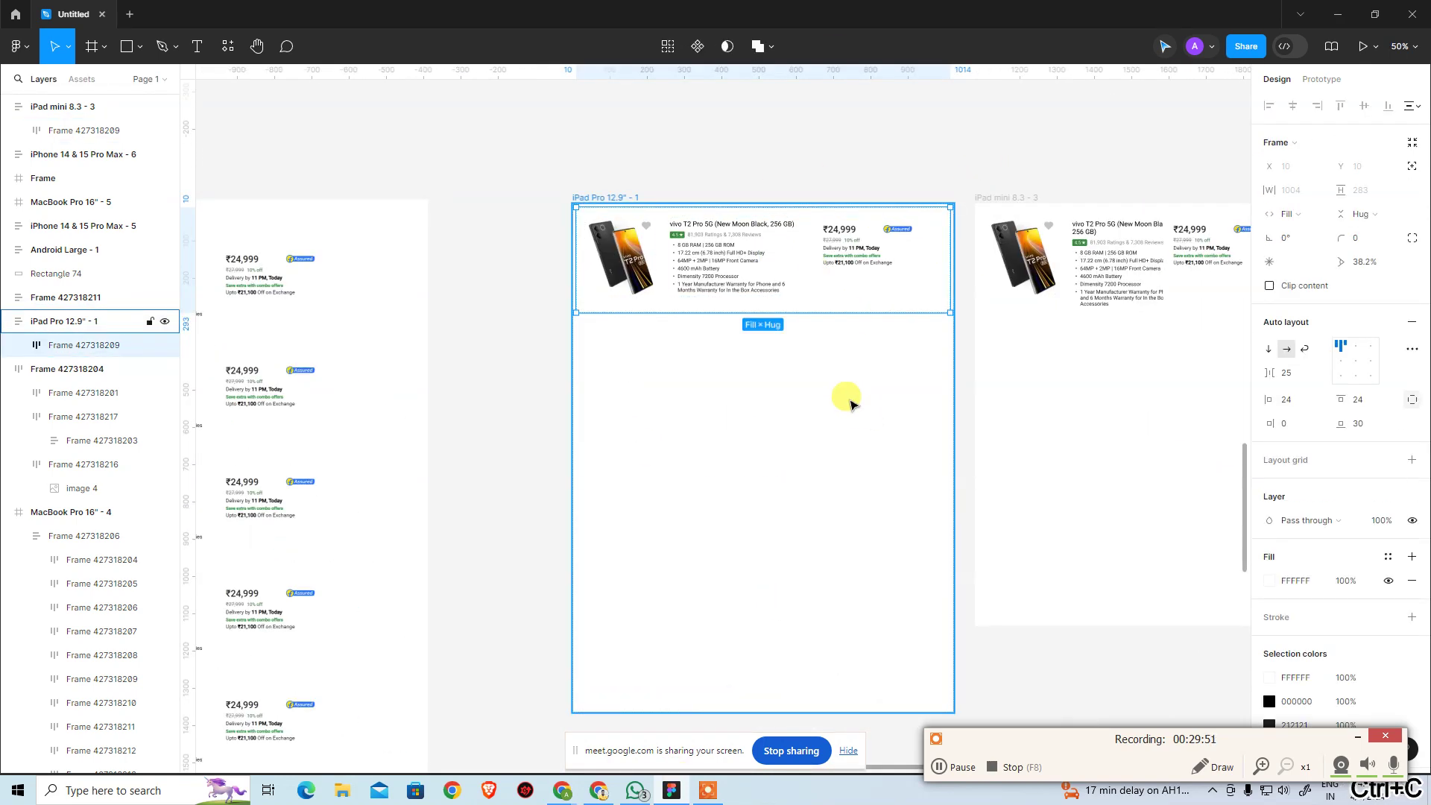
{"action": "key", "text": "ctrl+v"}
{"action": "key", "text": "ctrl+v"}
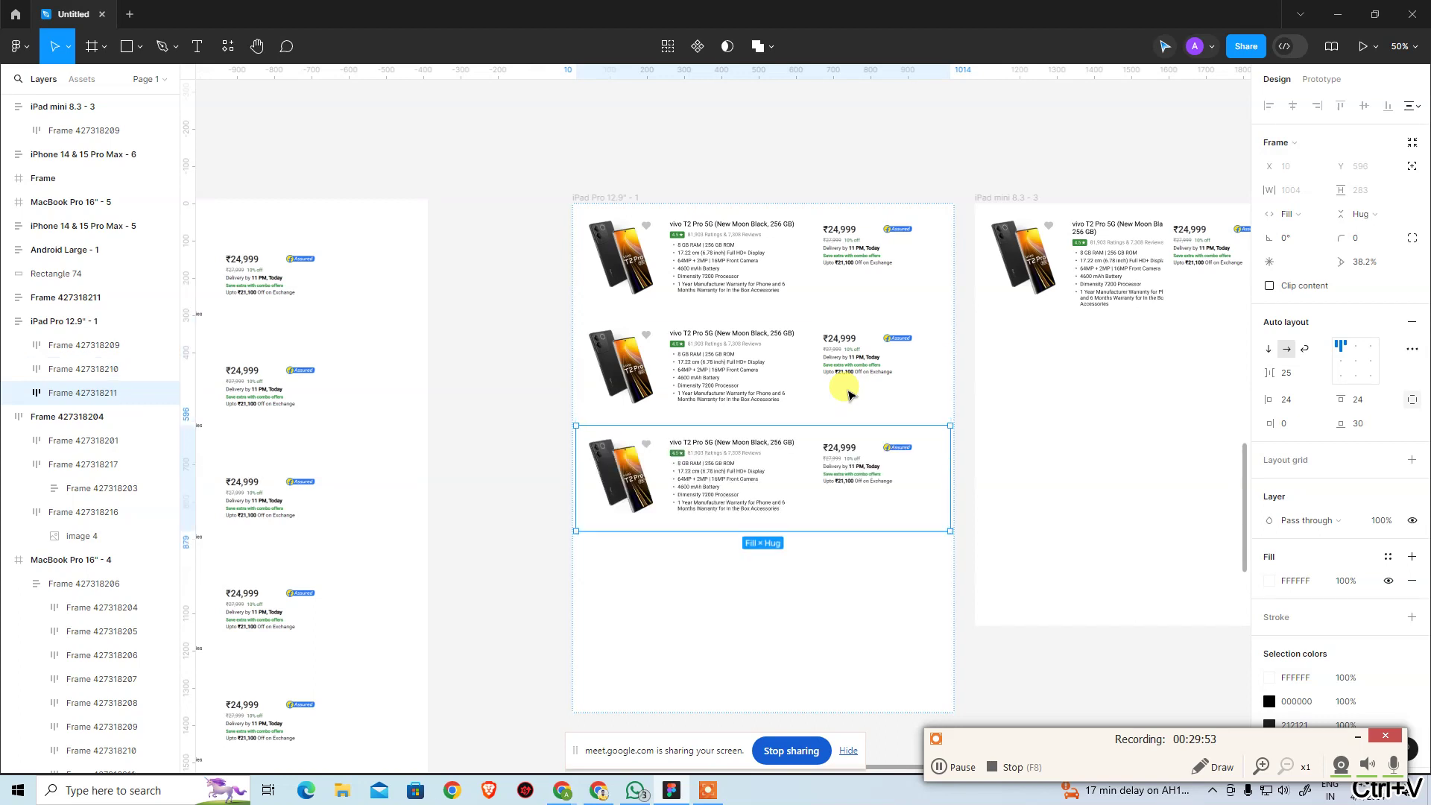
{"action": "key", "text": "ctrl+v"}
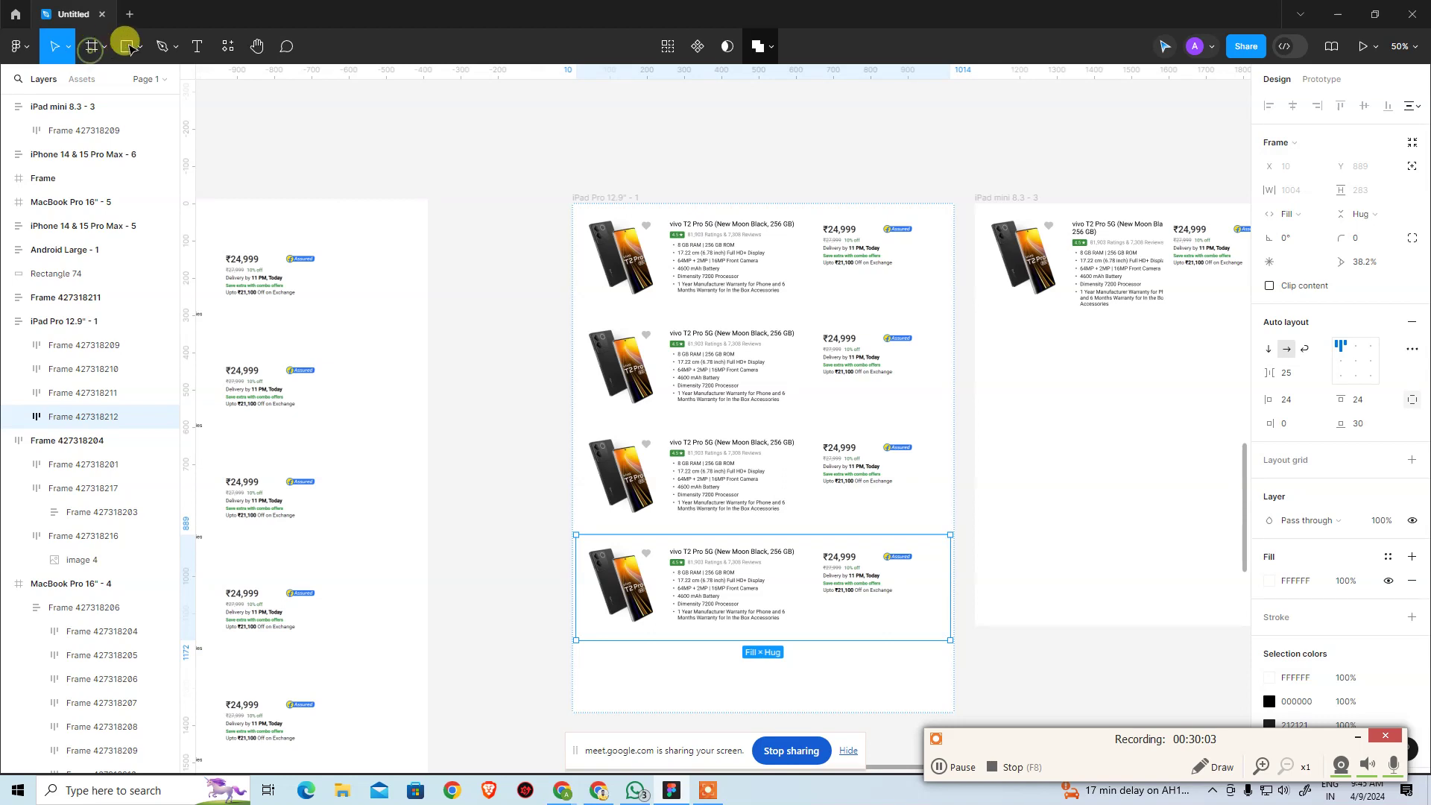
{"action": "left_click", "coordinate": [768, 51]}
{"action": "key", "text": "f"}
{"action": "left_click", "coordinate": [695, 77]}
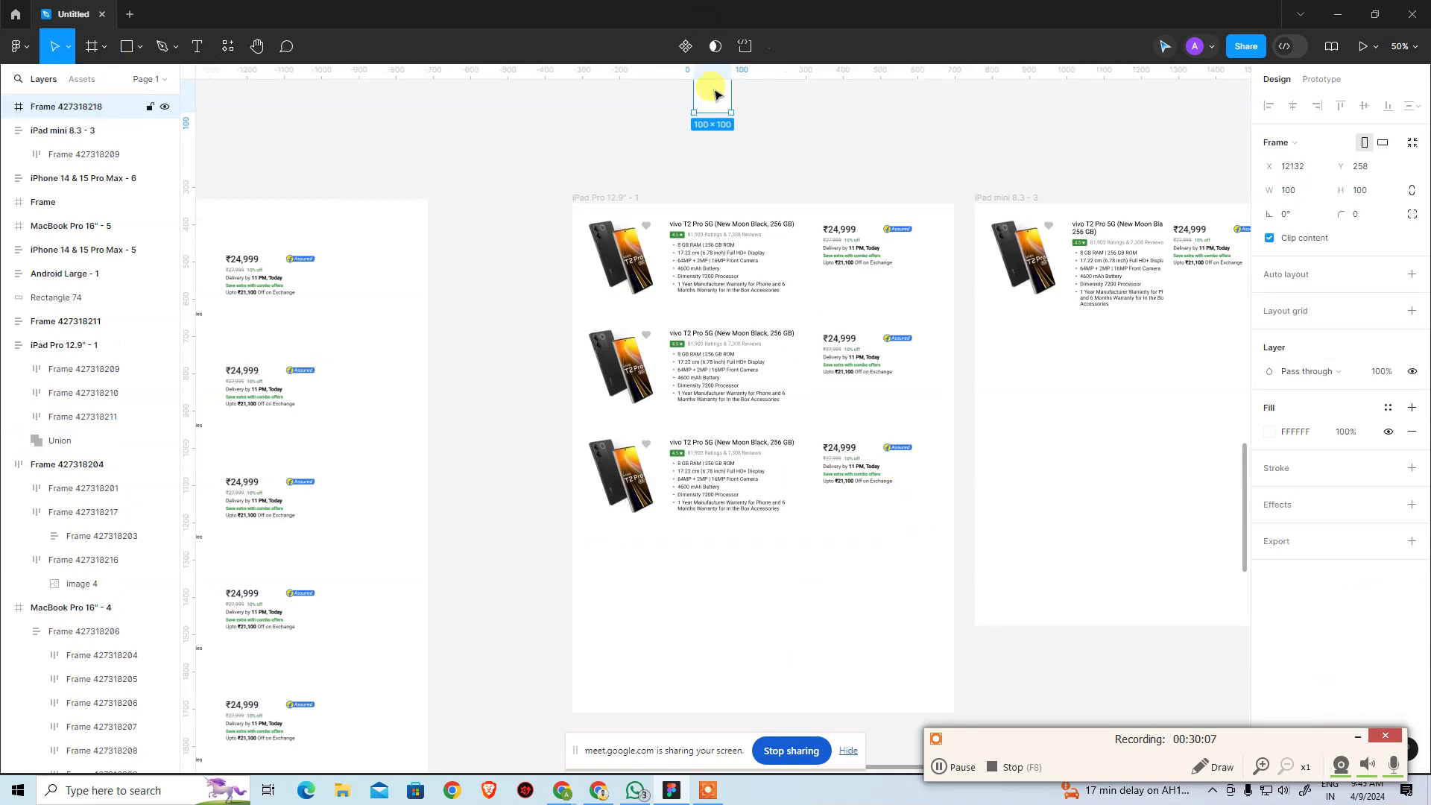
{"action": "left_click", "coordinate": [765, 94]}
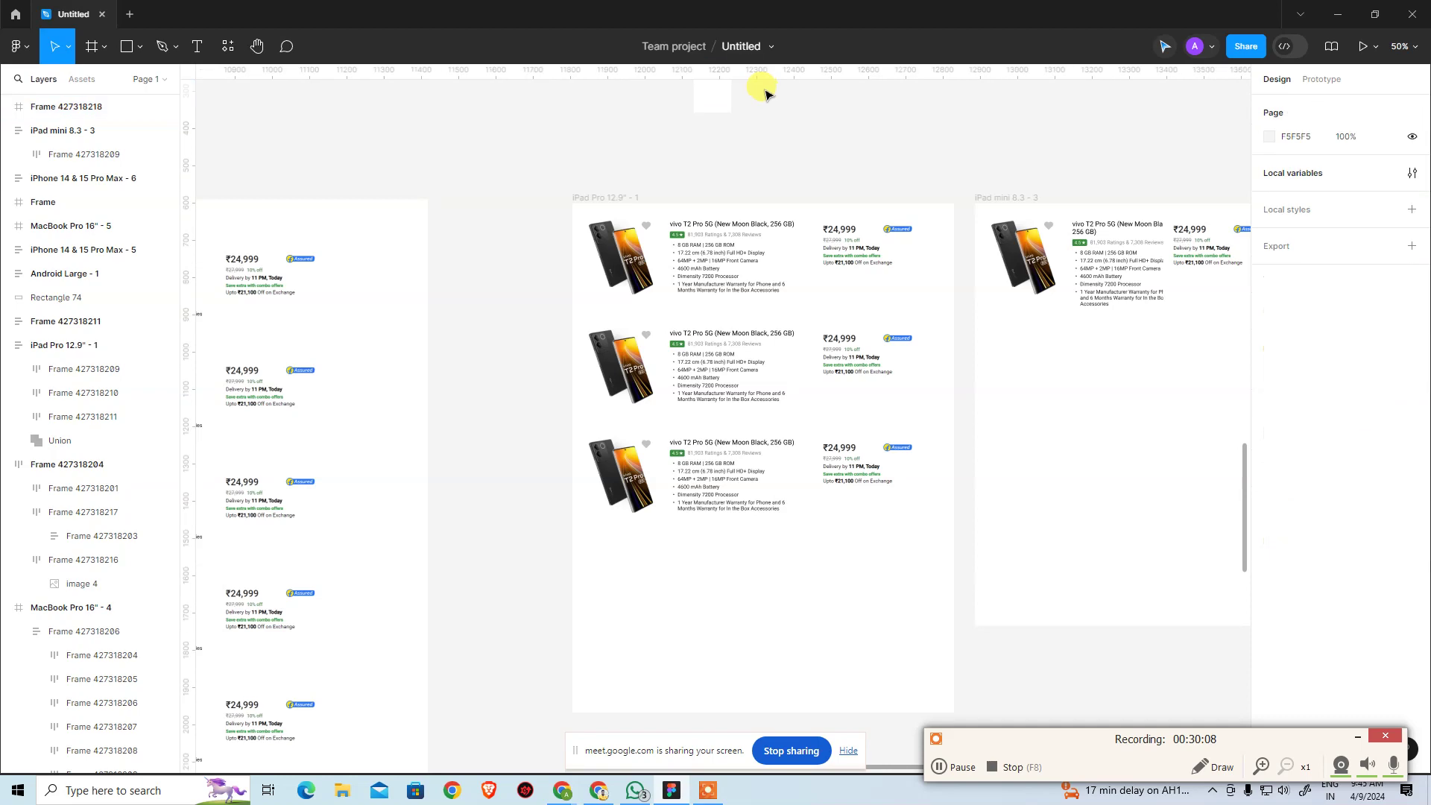
{"action": "left_click", "coordinate": [717, 101]}
{"action": "key", "text": "Delete"}
Add a new iPad Pro 12.9" frame from the tablet presets and turn it to landscape orientation
{"action": "scroll", "coordinate": [521, 179], "scroll_direction": "right", "scroll_amount": 3}
{"action": "scroll", "coordinate": [522, 179], "scroll_direction": "down", "scroll_amount": 1}
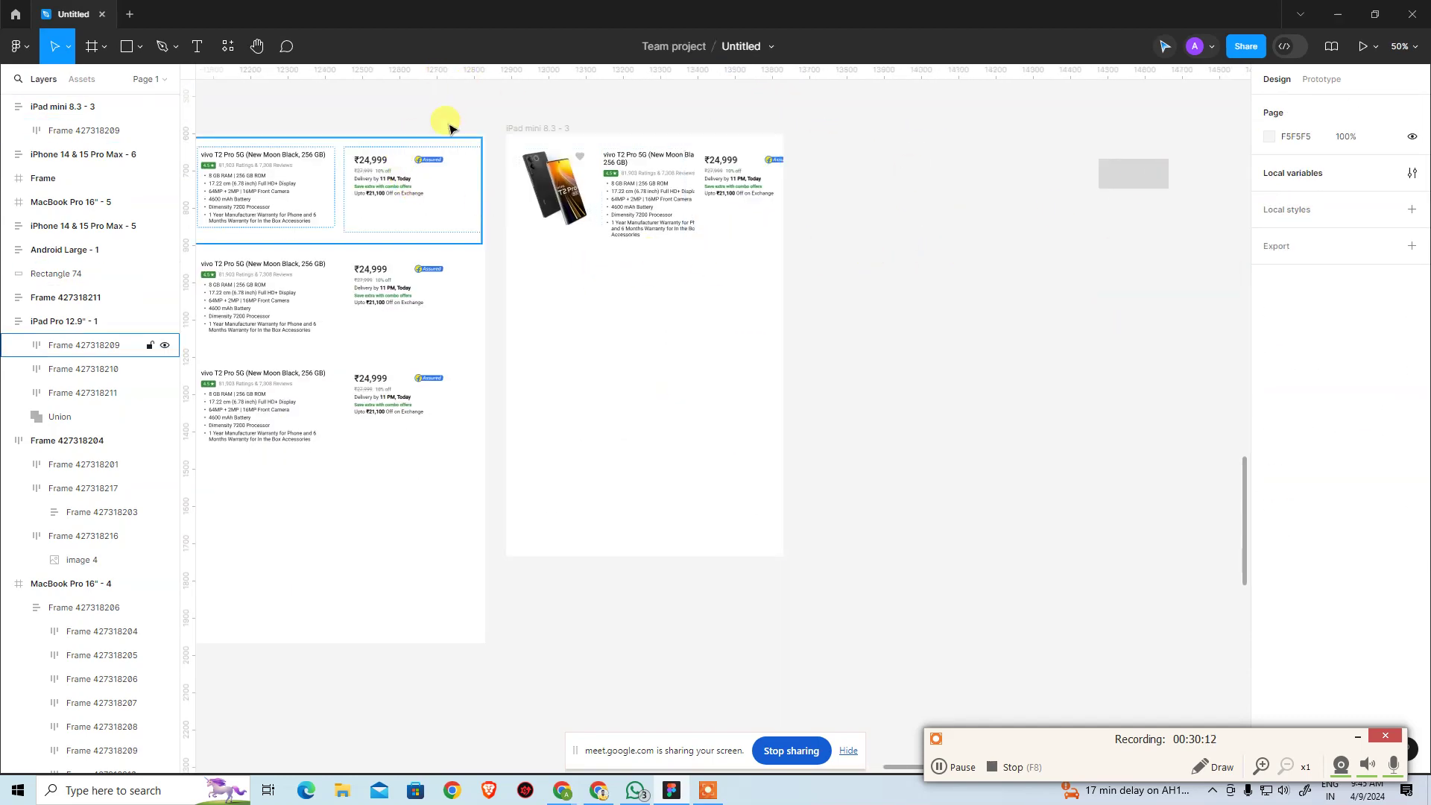
{"action": "left_click", "coordinate": [92, 46]}
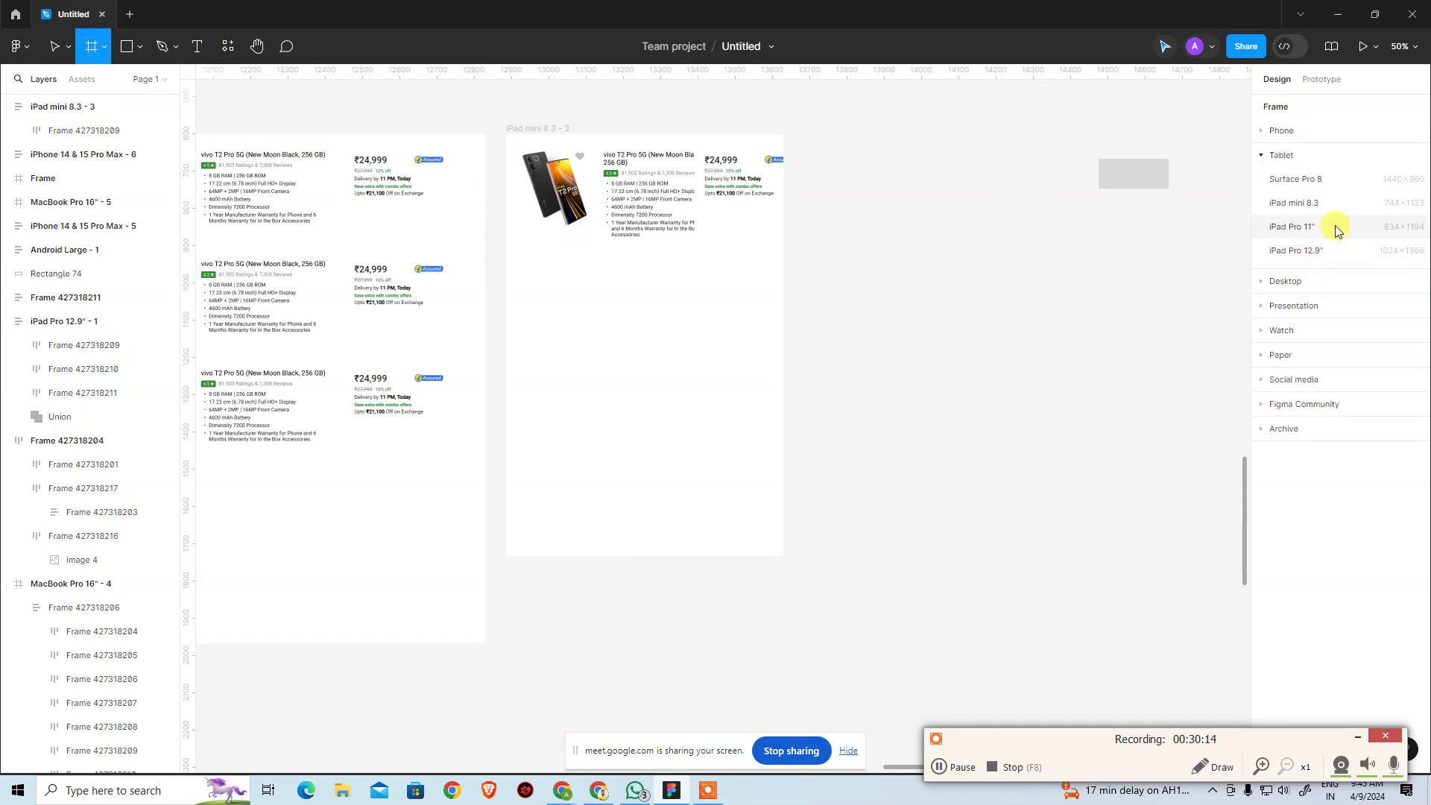
{"action": "left_click", "coordinate": [1318, 250]}
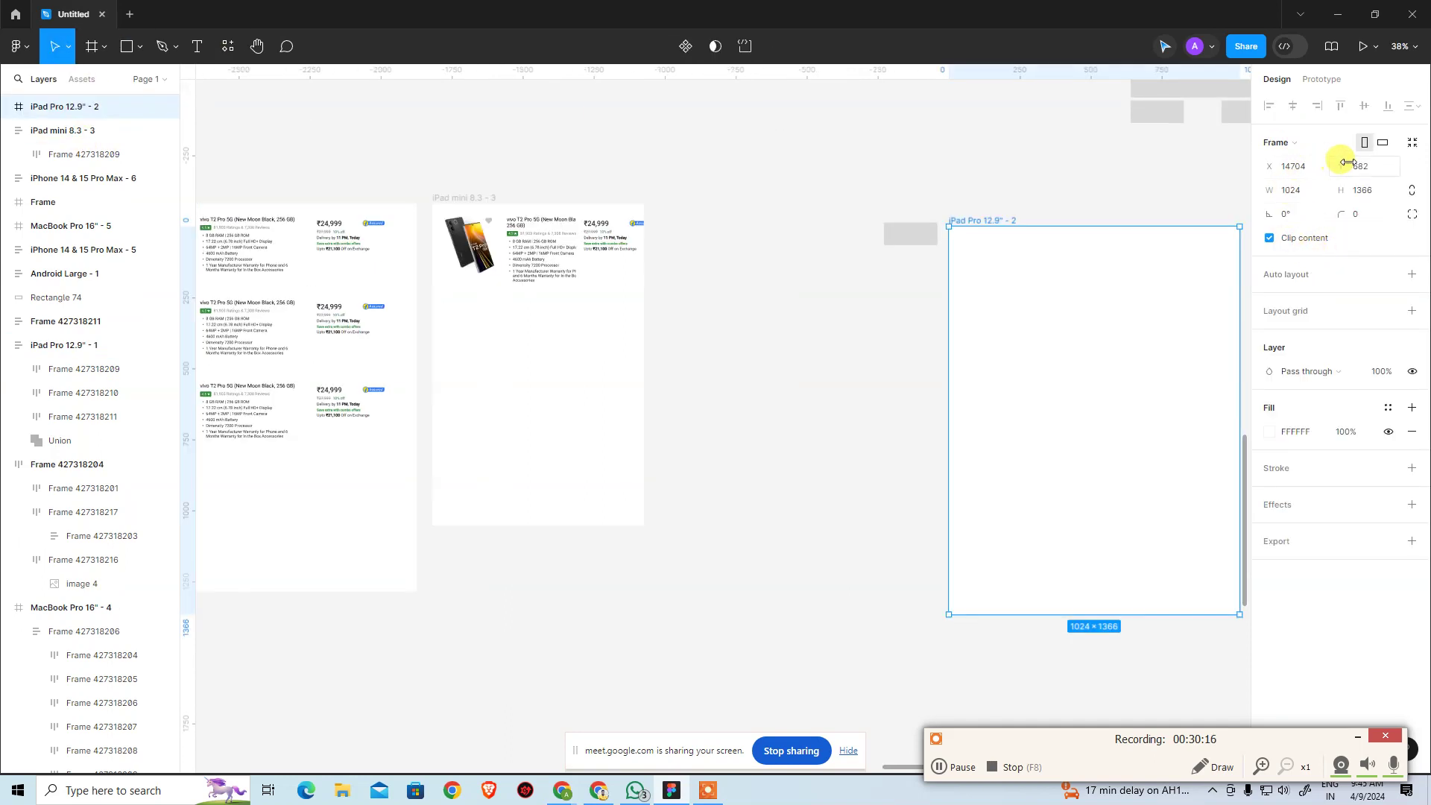
{"action": "left_click", "coordinate": [1388, 147]}
{"action": "left_click", "coordinate": [655, 377]}
Move the landscape iPad Pro frame below the grey rectangle, nearer to the iPad mini frame, and apply auto layout to it
{"action": "scroll", "coordinate": [664, 298], "scroll_direction": "right", "scroll_amount": 4}
{"action": "scroll", "coordinate": [663, 298], "scroll_direction": "down", "scroll_amount": 1}
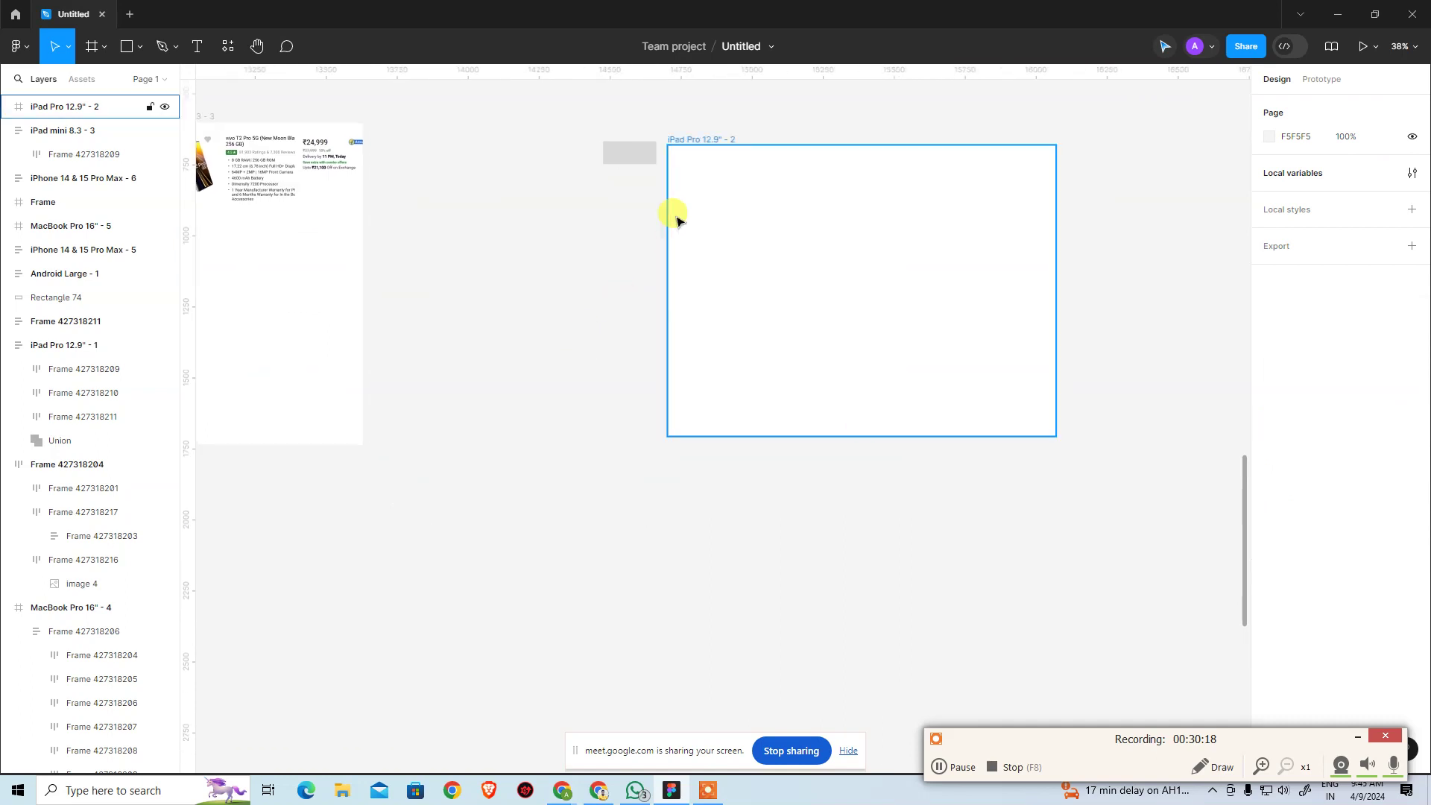
{"action": "left_click_drag", "start_coordinate": [702, 145], "coordinate": [497, 290]}
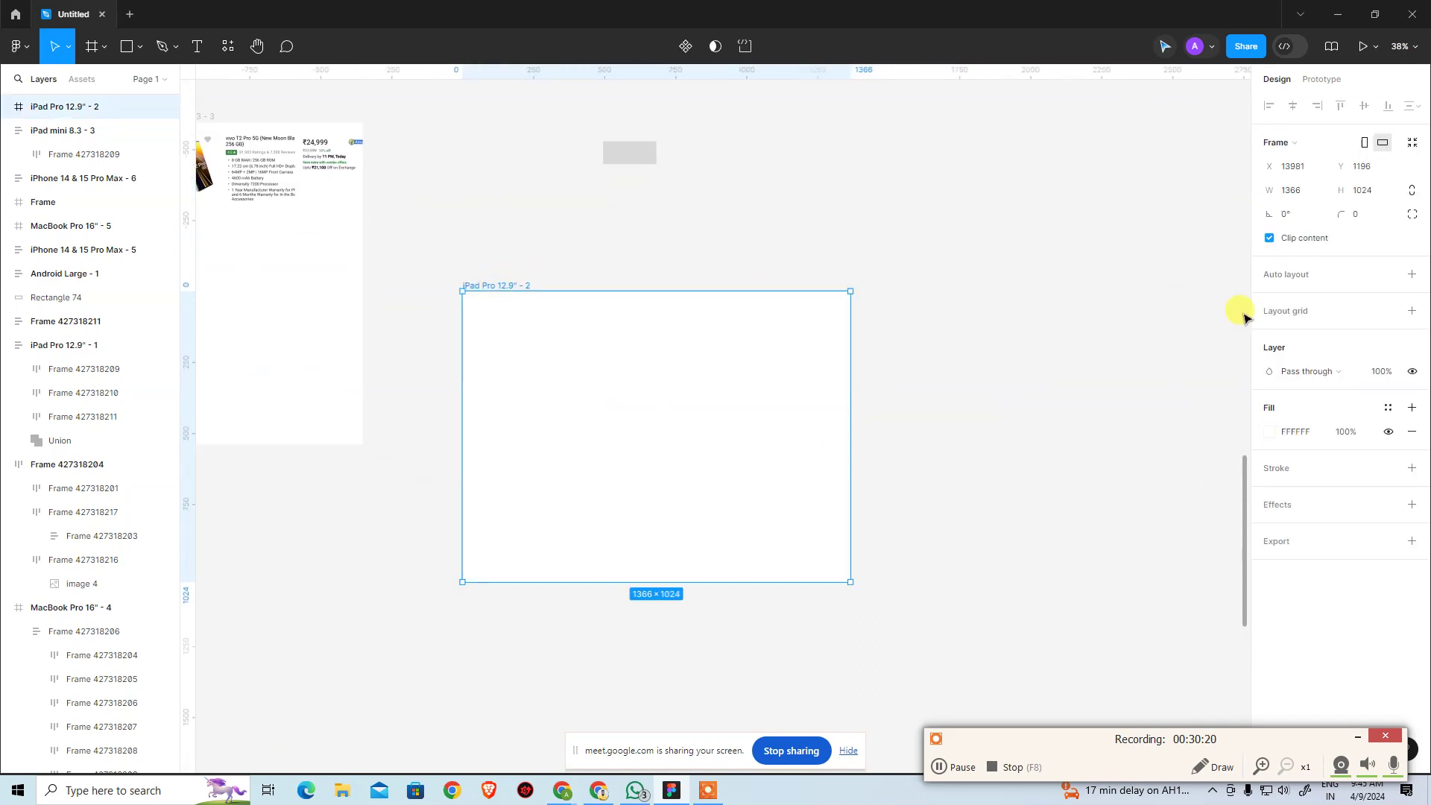
{"action": "left_click", "coordinate": [1412, 275]}
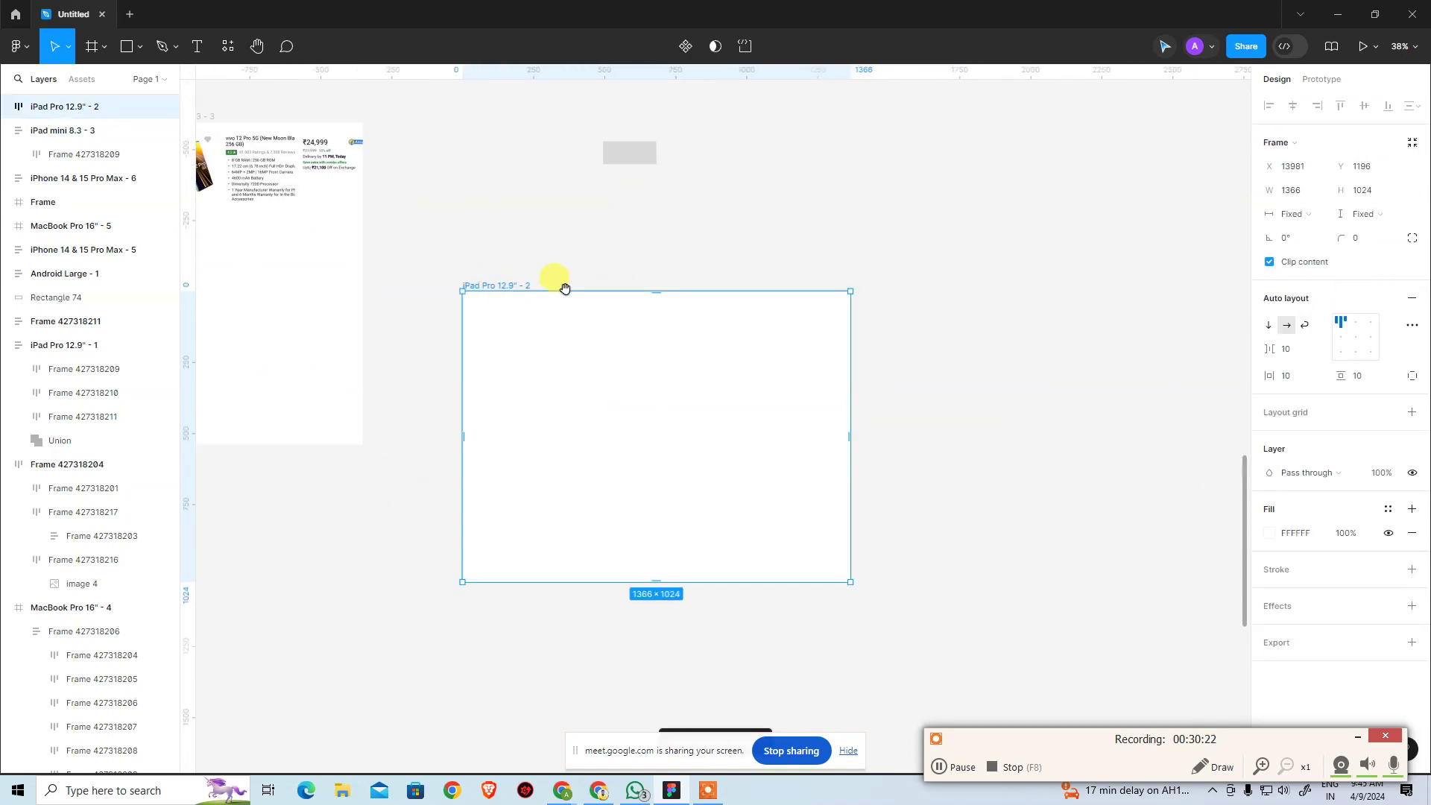
Copy the third product card from the portrait iPad Pro frame into the landscape frame and set its width to Fill container
{"action": "scroll", "coordinate": [564, 288], "scroll_direction": "left", "scroll_amount": 4}
{"action": "left_click", "coordinate": [820, 202]}
{"action": "left_click", "coordinate": [306, 318]}
{"action": "key", "text": "ctrl+c"}
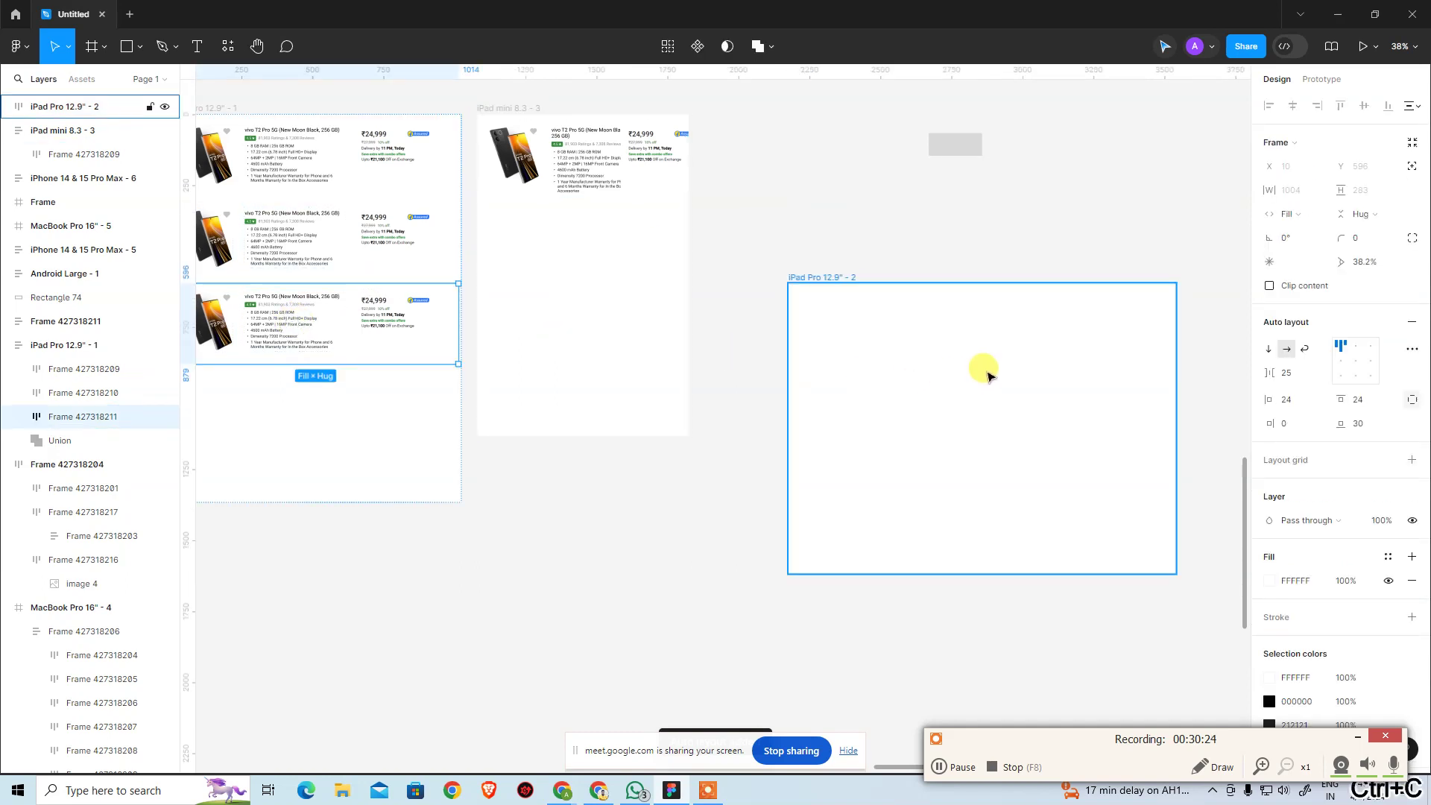
{"action": "left_click", "coordinate": [987, 374]}
{"action": "key", "text": "ctrl+v"}
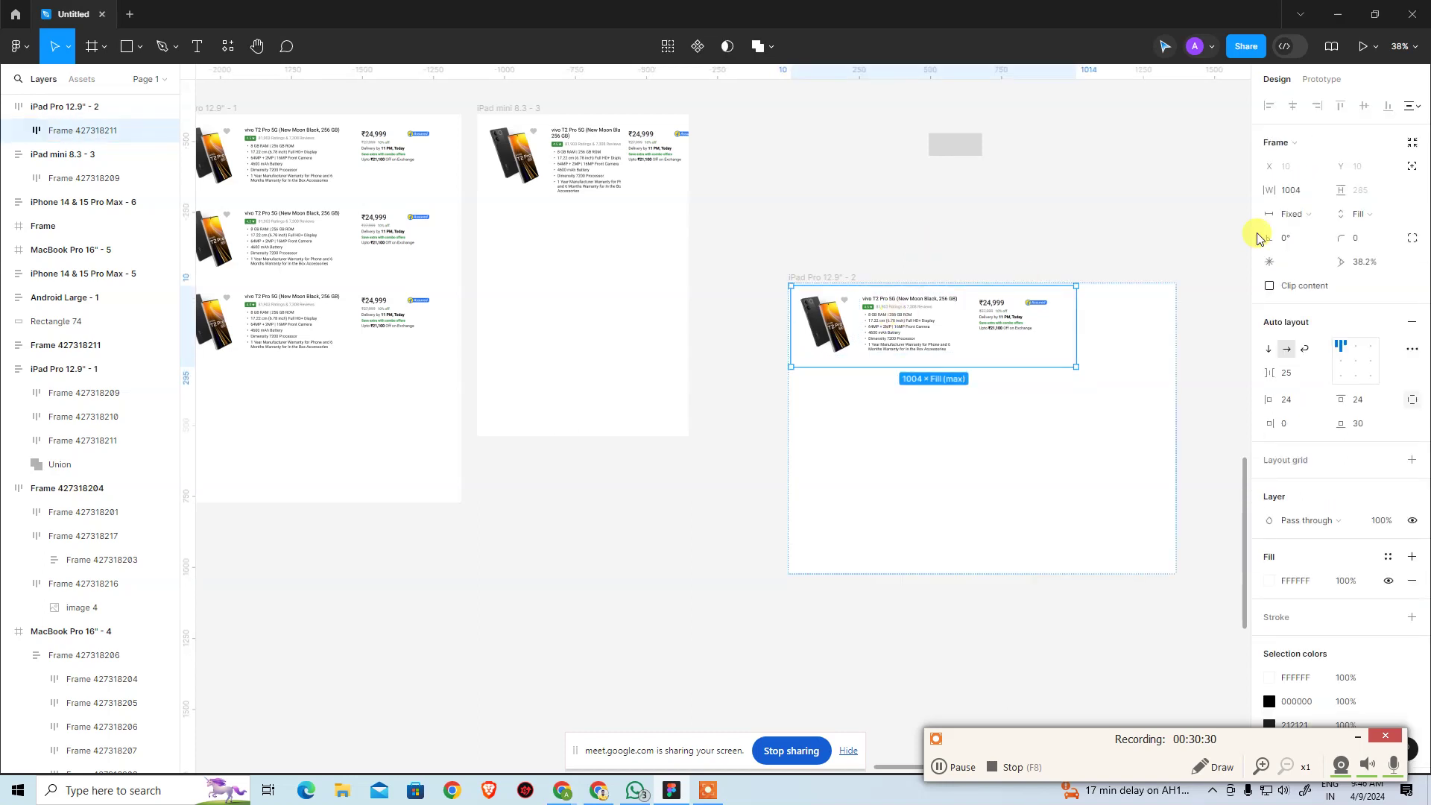
{"action": "left_click", "coordinate": [1325, 222]}
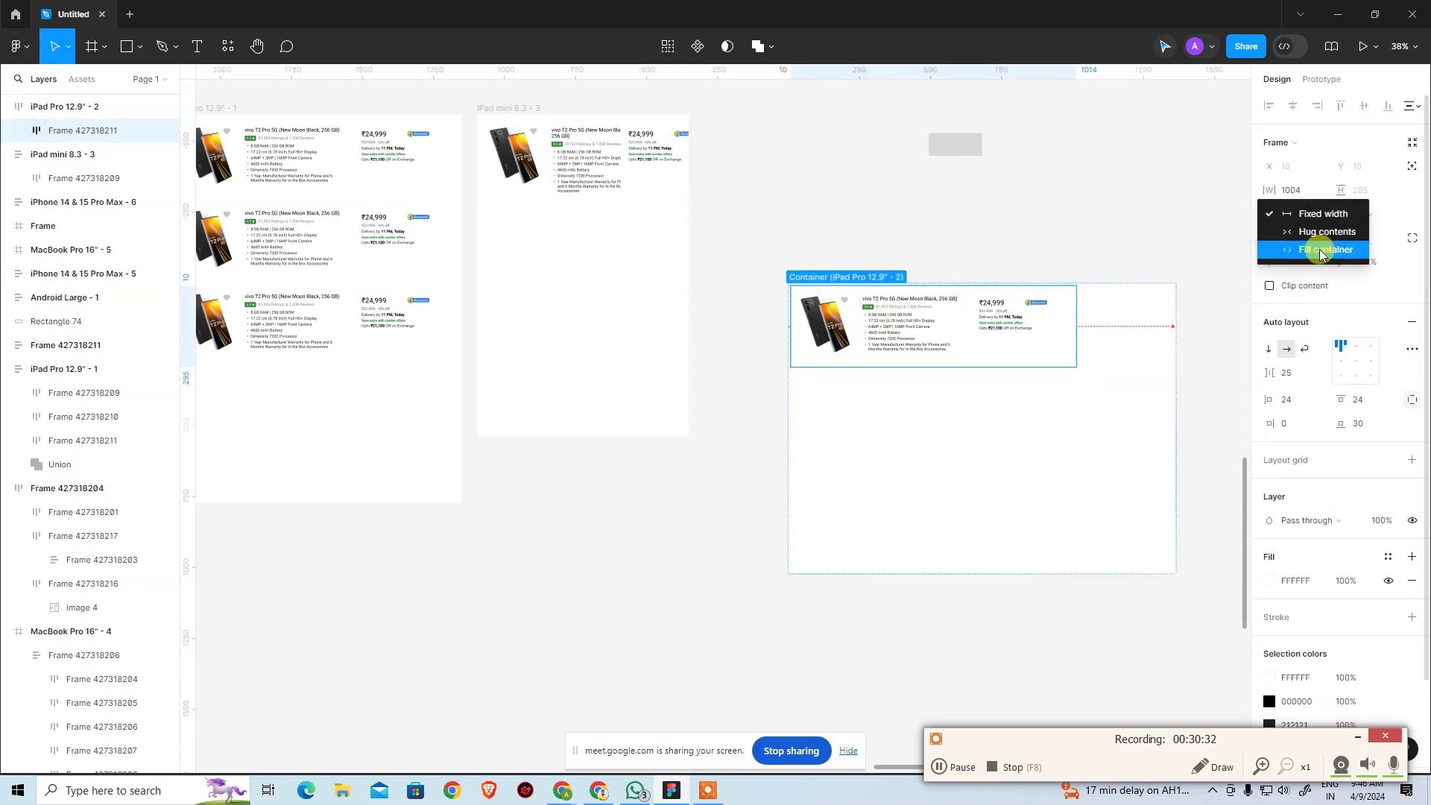
{"action": "left_click", "coordinate": [1317, 249]}
{"action": "left_click", "coordinate": [1124, 244]}
Try to duplicate the product card inside the landscape iPad Pro frame
{"action": "left_click", "coordinate": [1103, 319]}
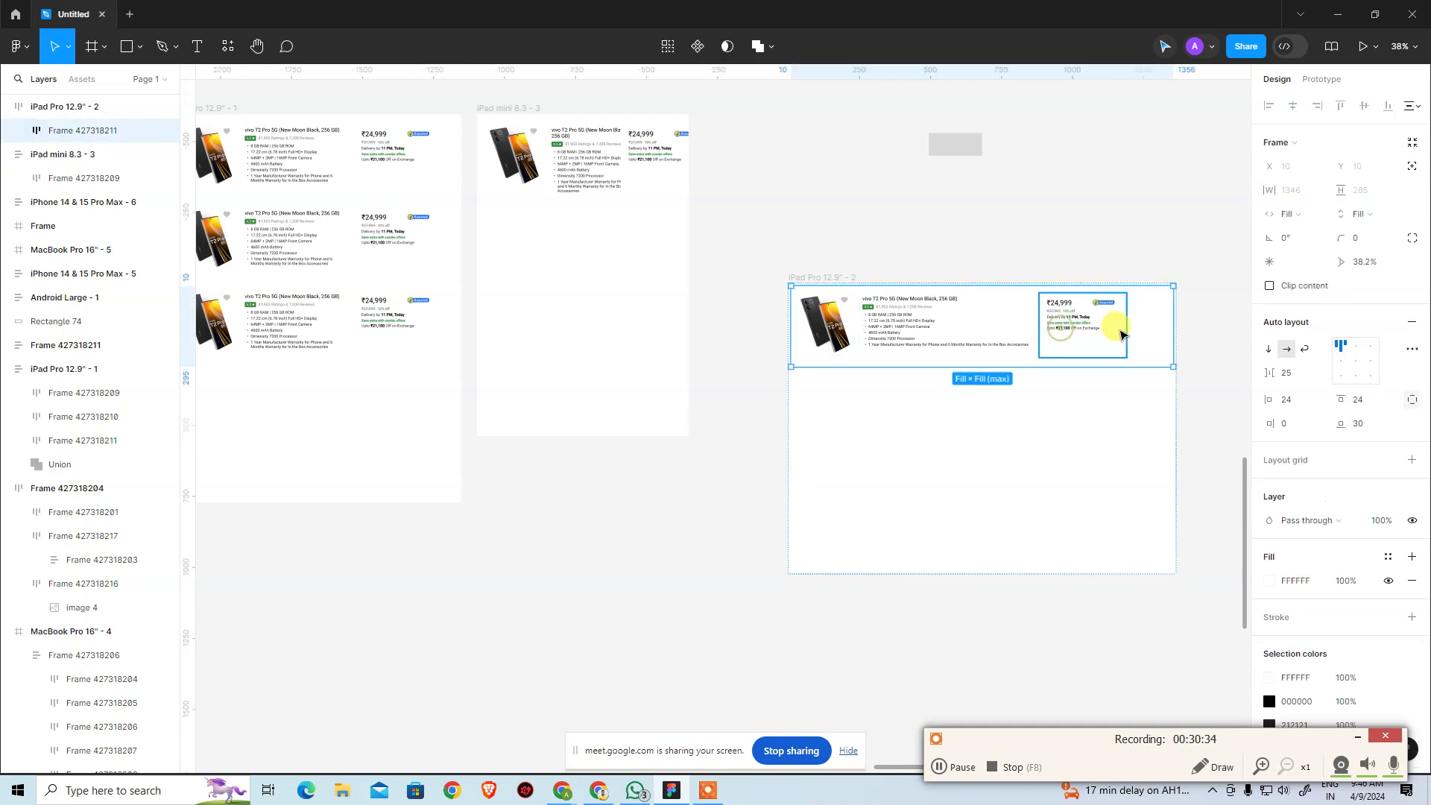
{"action": "key", "text": "ctrl+c"}
{"action": "key", "text": "ctrl+v"}
{"action": "key", "text": "ctrl+z"}
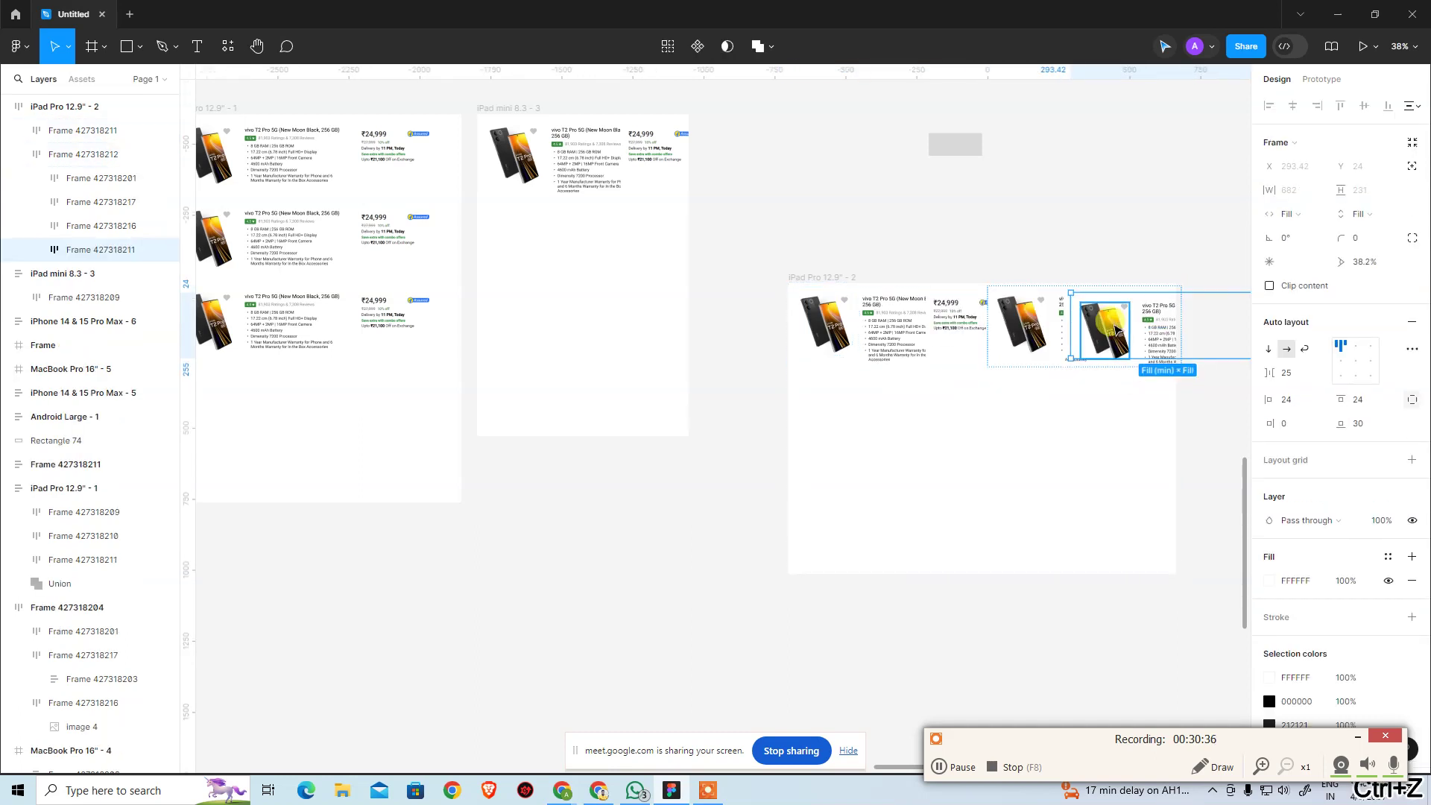
{"action": "left_click", "coordinate": [1264, 349]}
{"action": "key", "text": "ctrl+z"}
{"action": "left_click", "coordinate": [1095, 222]}
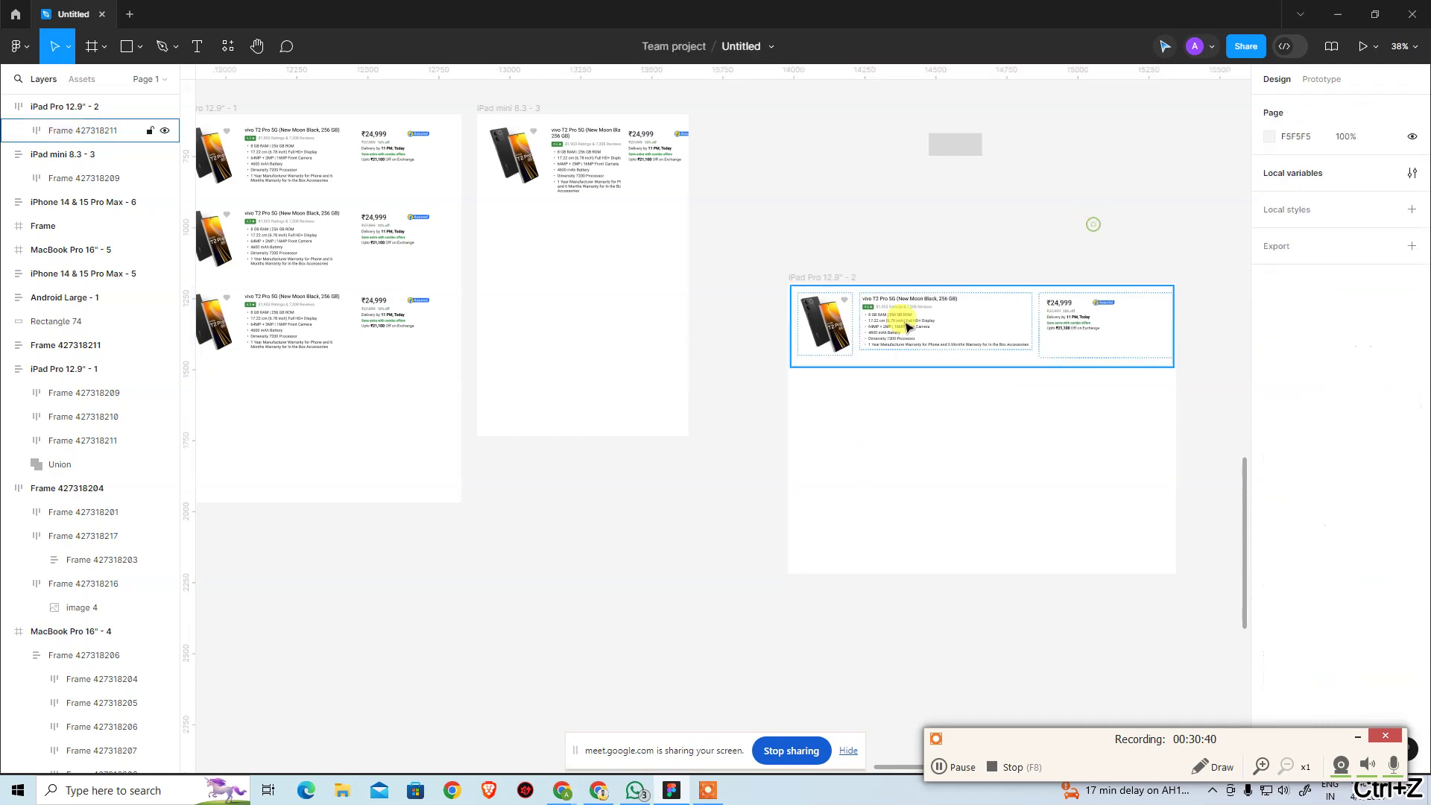
Delete the product card from the landscape iPad Pro frame
{"action": "left_click", "coordinate": [358, 252]}
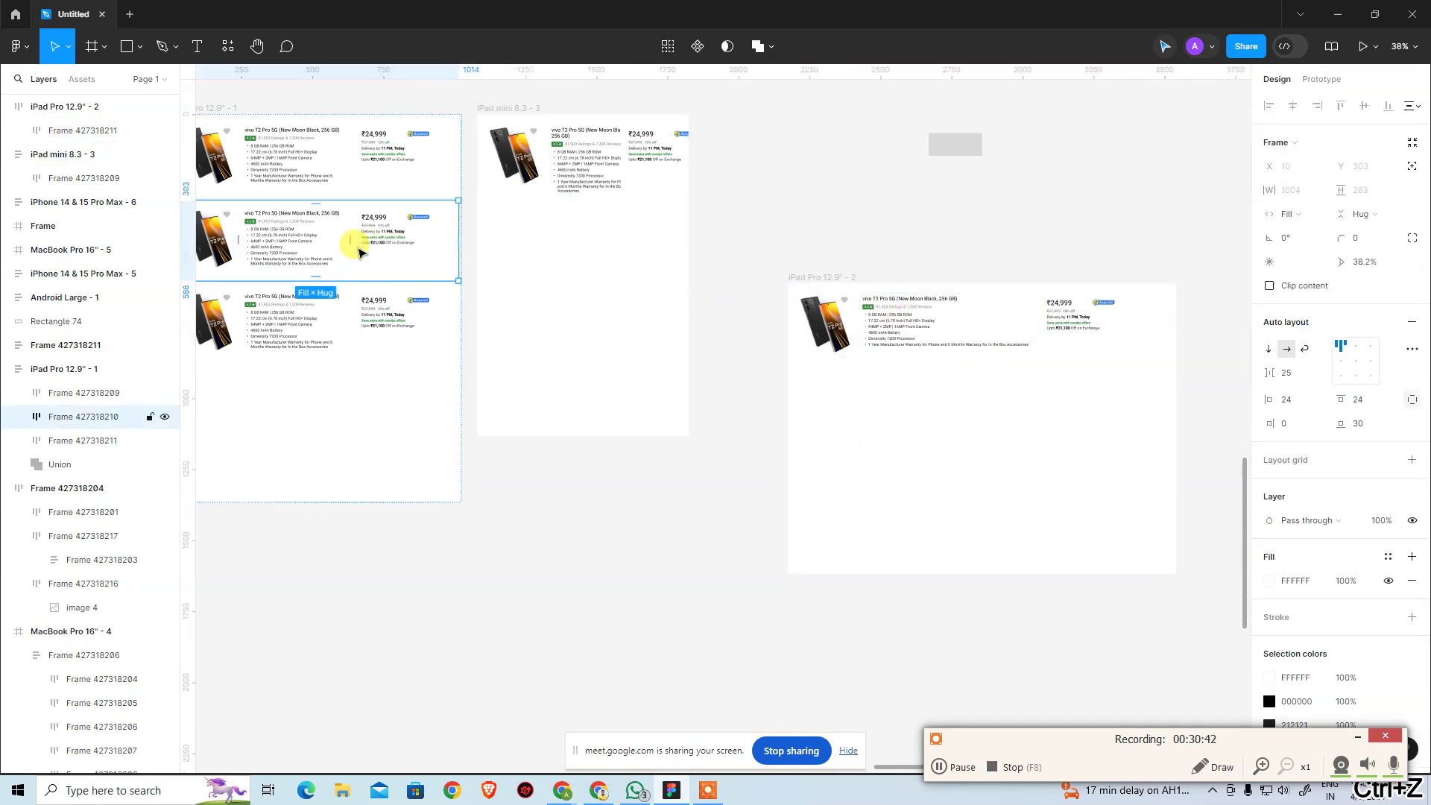
{"action": "left_click", "coordinate": [1009, 323]}
{"action": "key", "text": "Delete"}
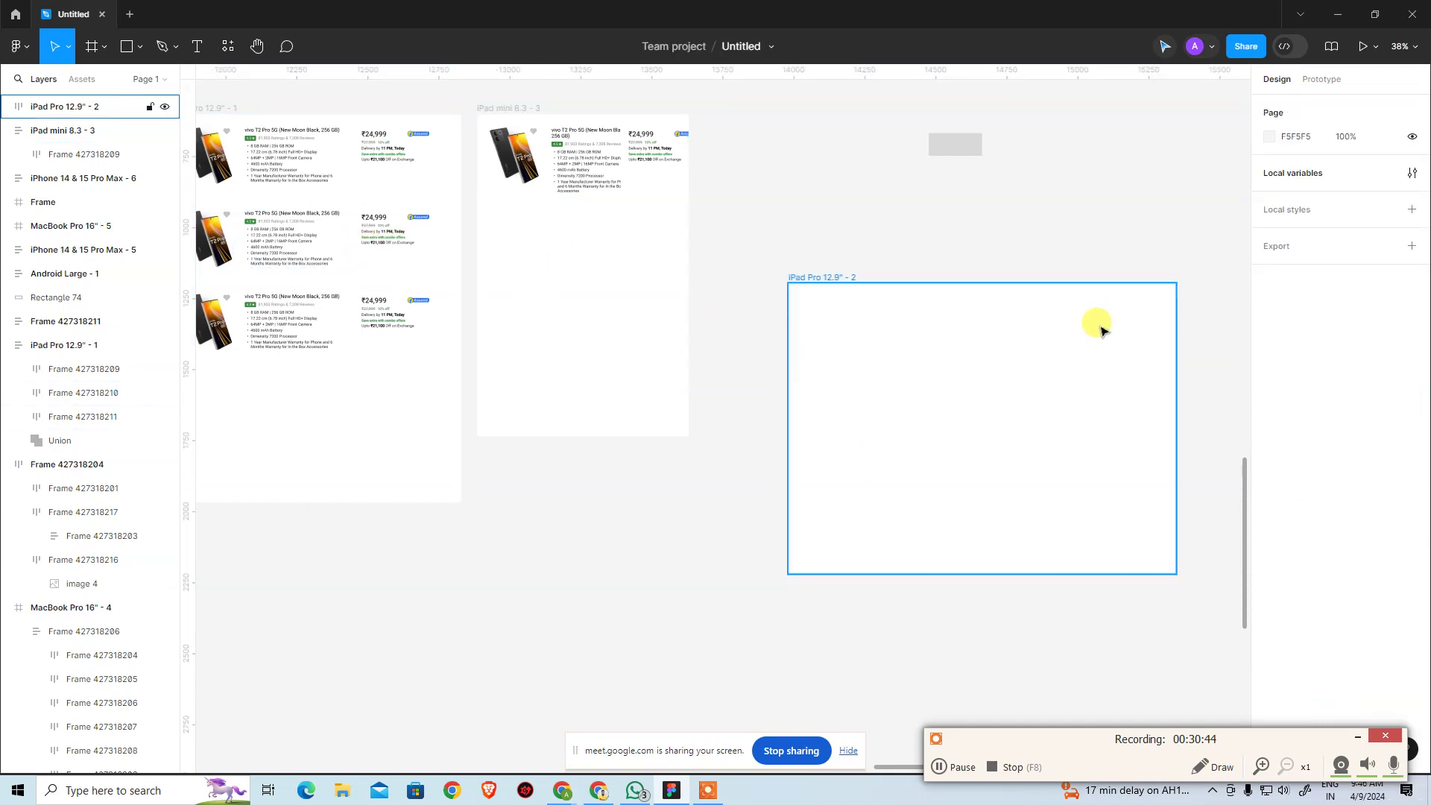
Copy the first product card of the portrait iPad Pro frame into the landscape frame and set its width to Fill container
{"action": "left_click", "coordinate": [72, 363]}
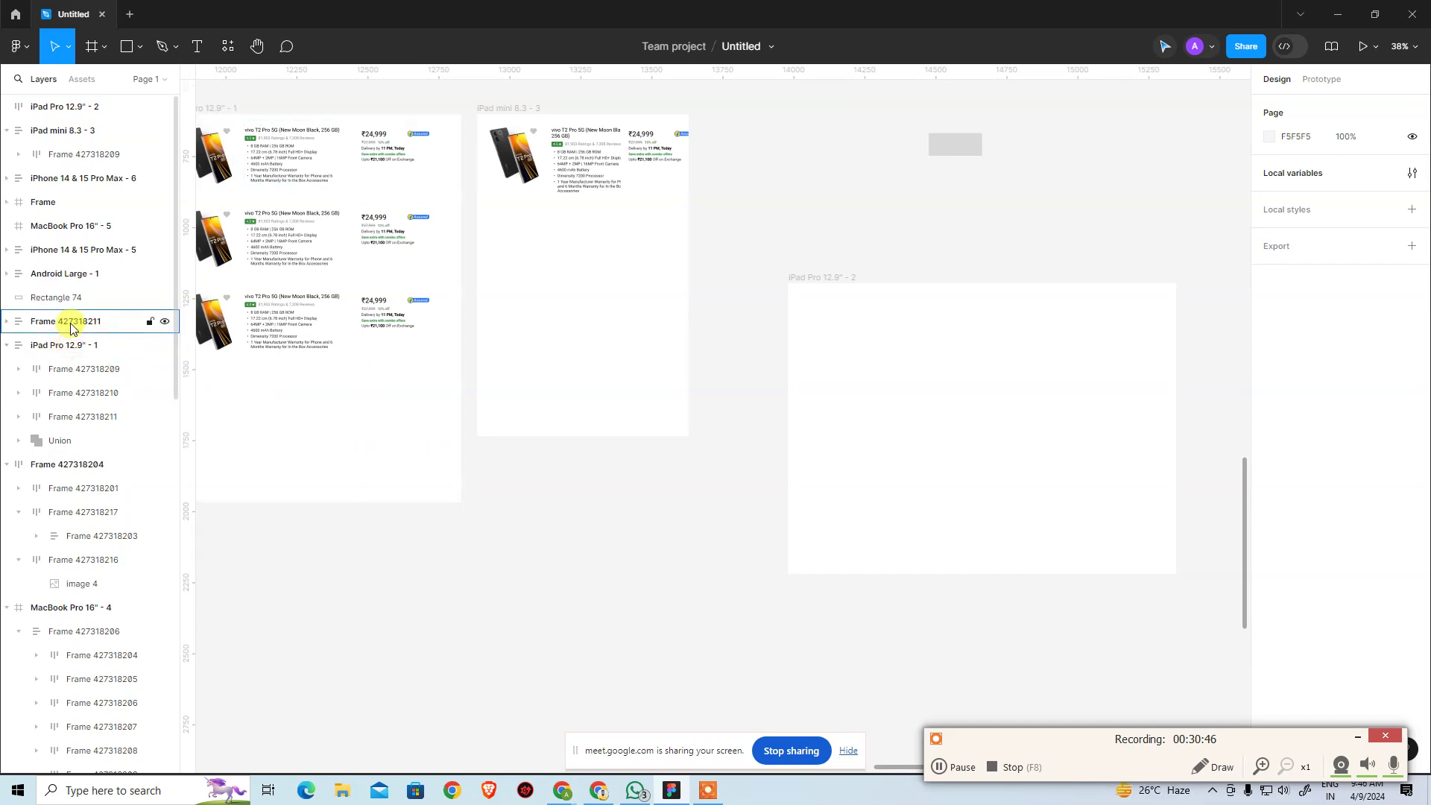
{"action": "left_click", "coordinate": [304, 321]}
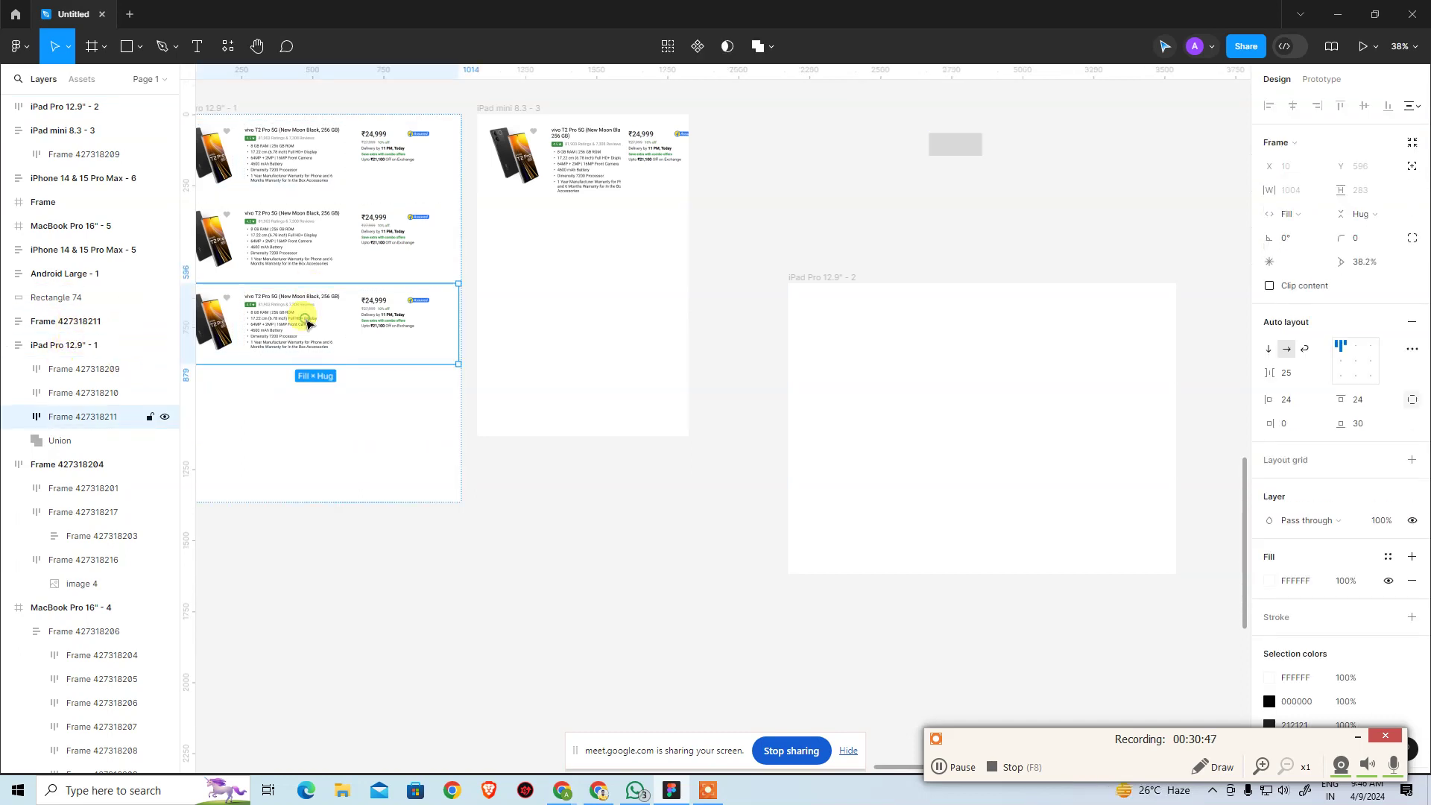
{"action": "left_click", "coordinate": [82, 371]}
{"action": "key", "text": "ctrl+c"}
{"action": "left_click", "coordinate": [815, 323]}
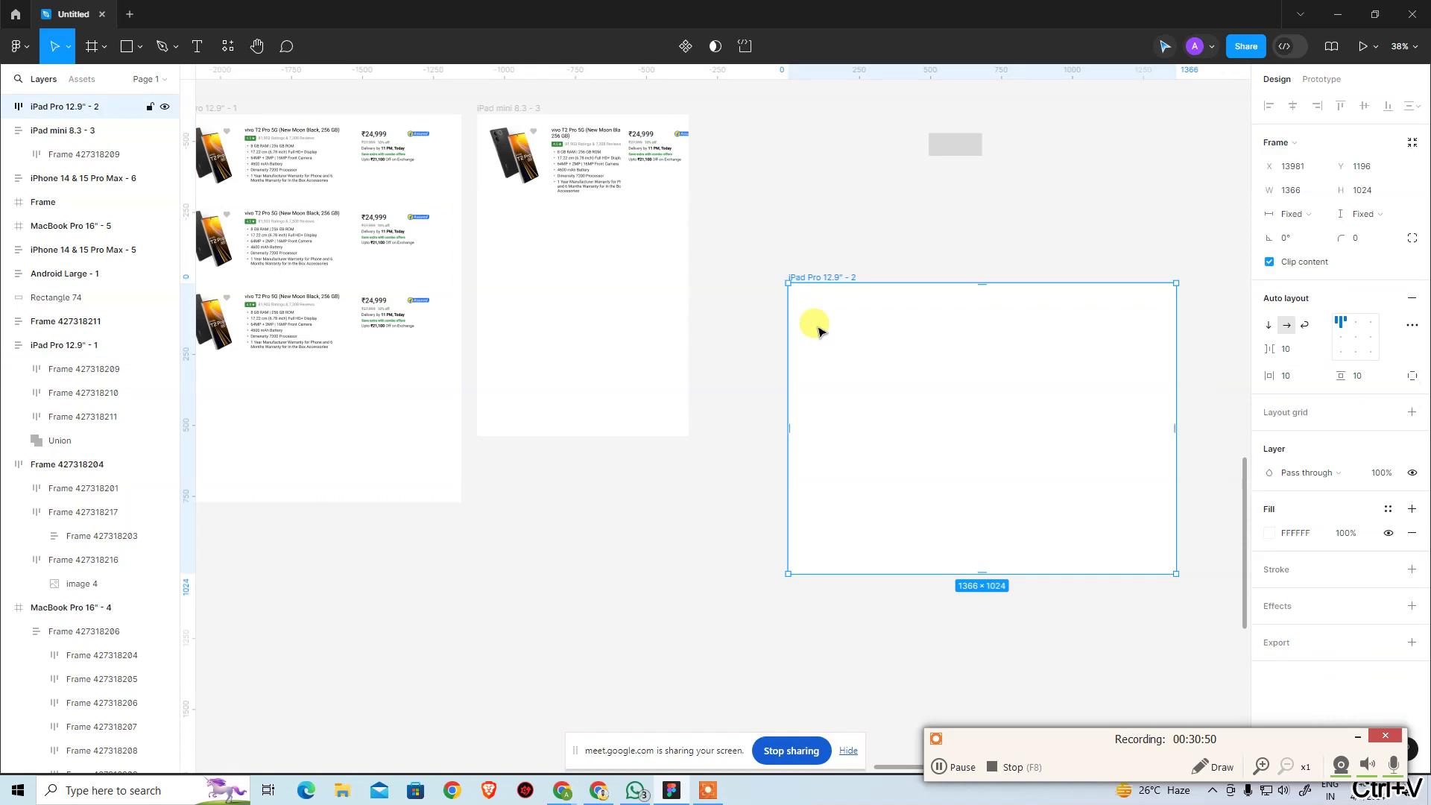
{"action": "key", "text": "ctrl+v"}
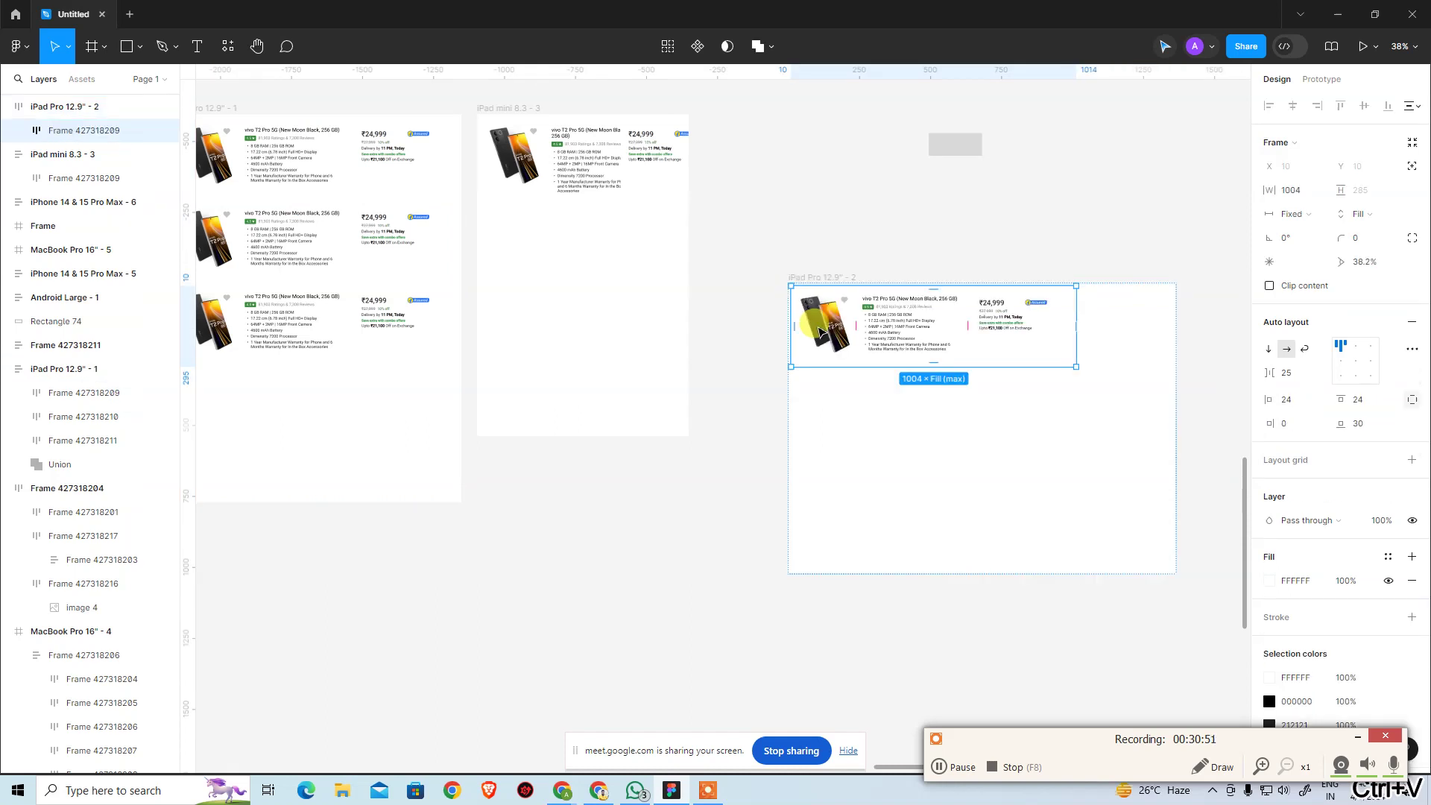
{"action": "left_click", "coordinate": [1316, 217]}
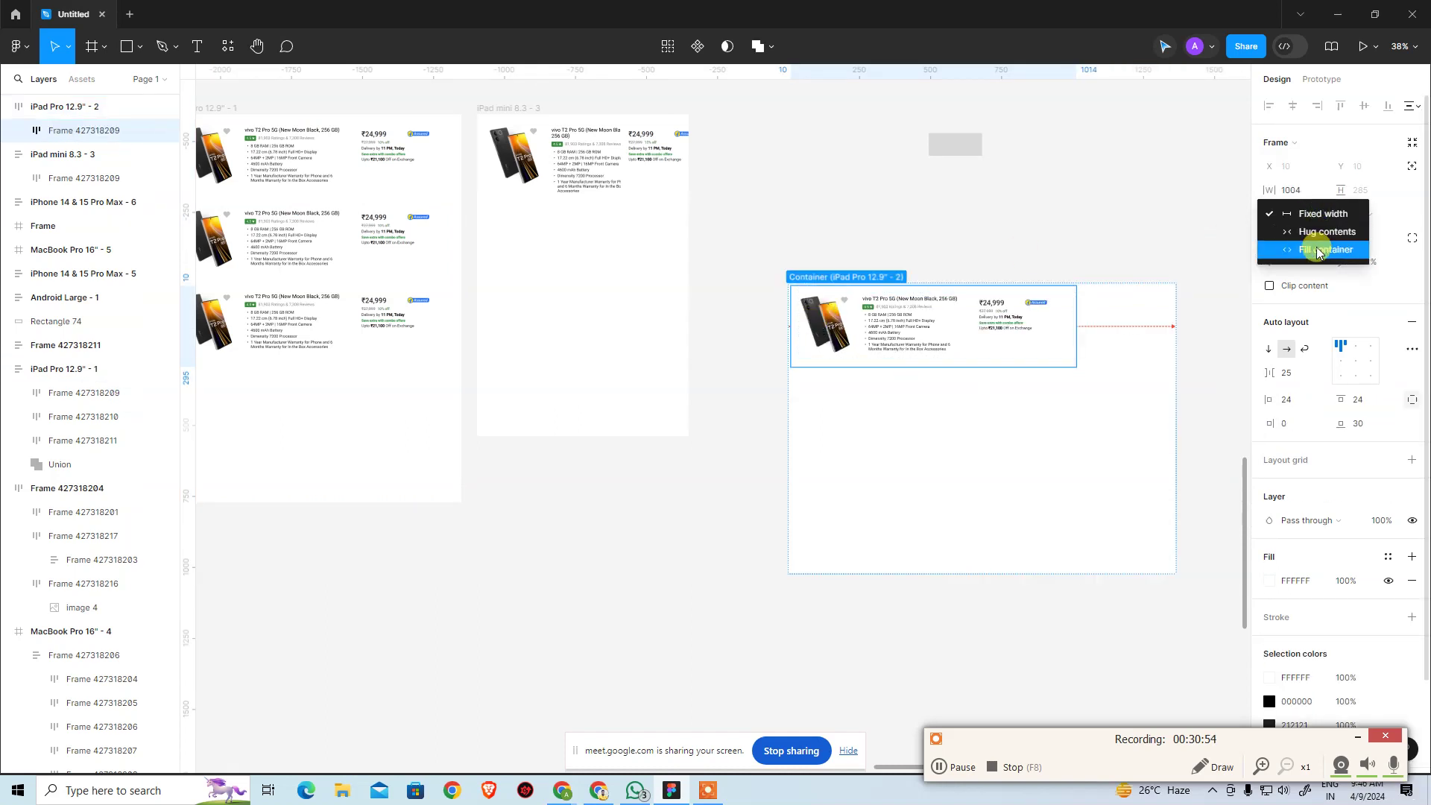
{"action": "left_click", "coordinate": [1318, 250]}
{"action": "left_click", "coordinate": [1155, 242]}
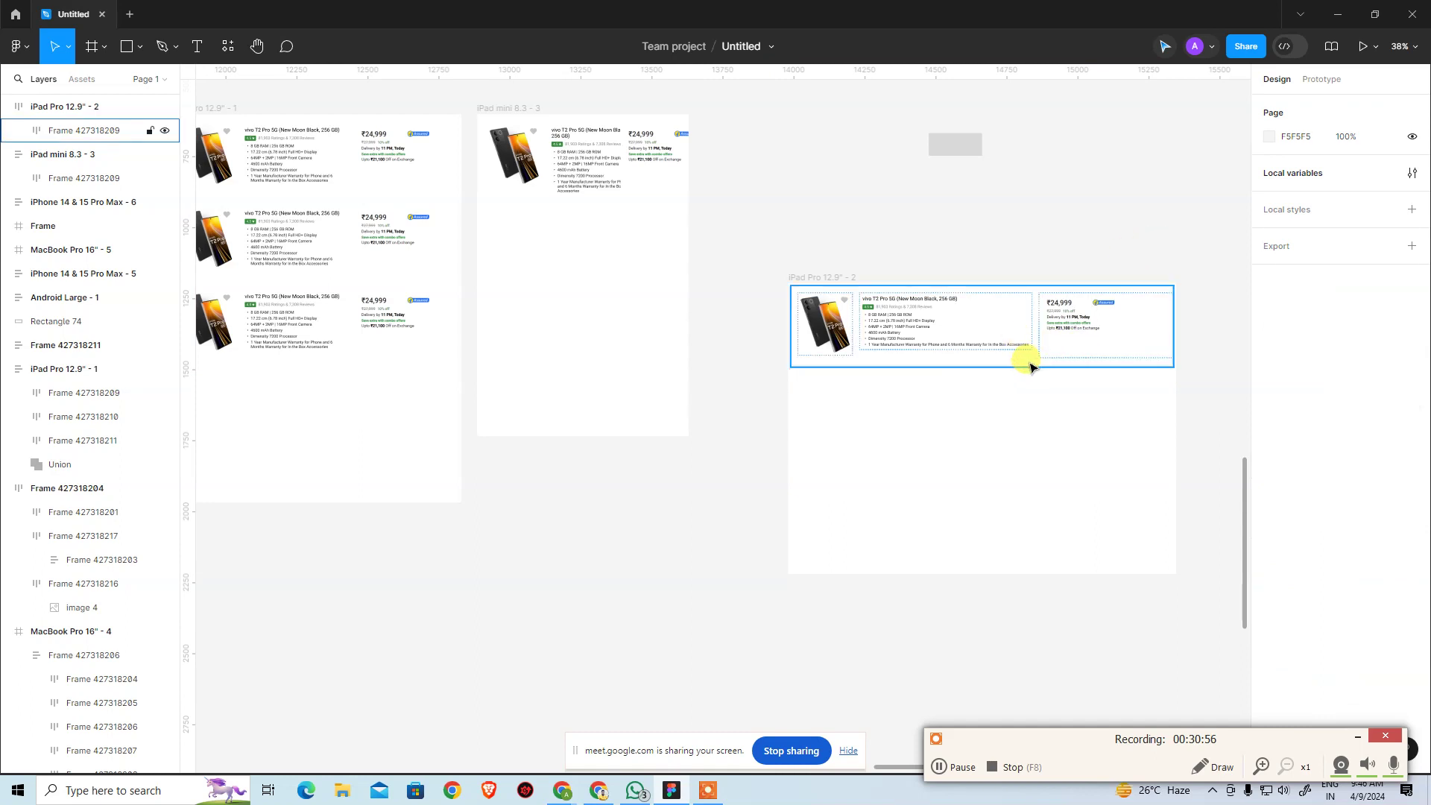
Try to wrap the landscape frame's product card in its own auto layout frame
{"action": "left_click", "coordinate": [1029, 366]}
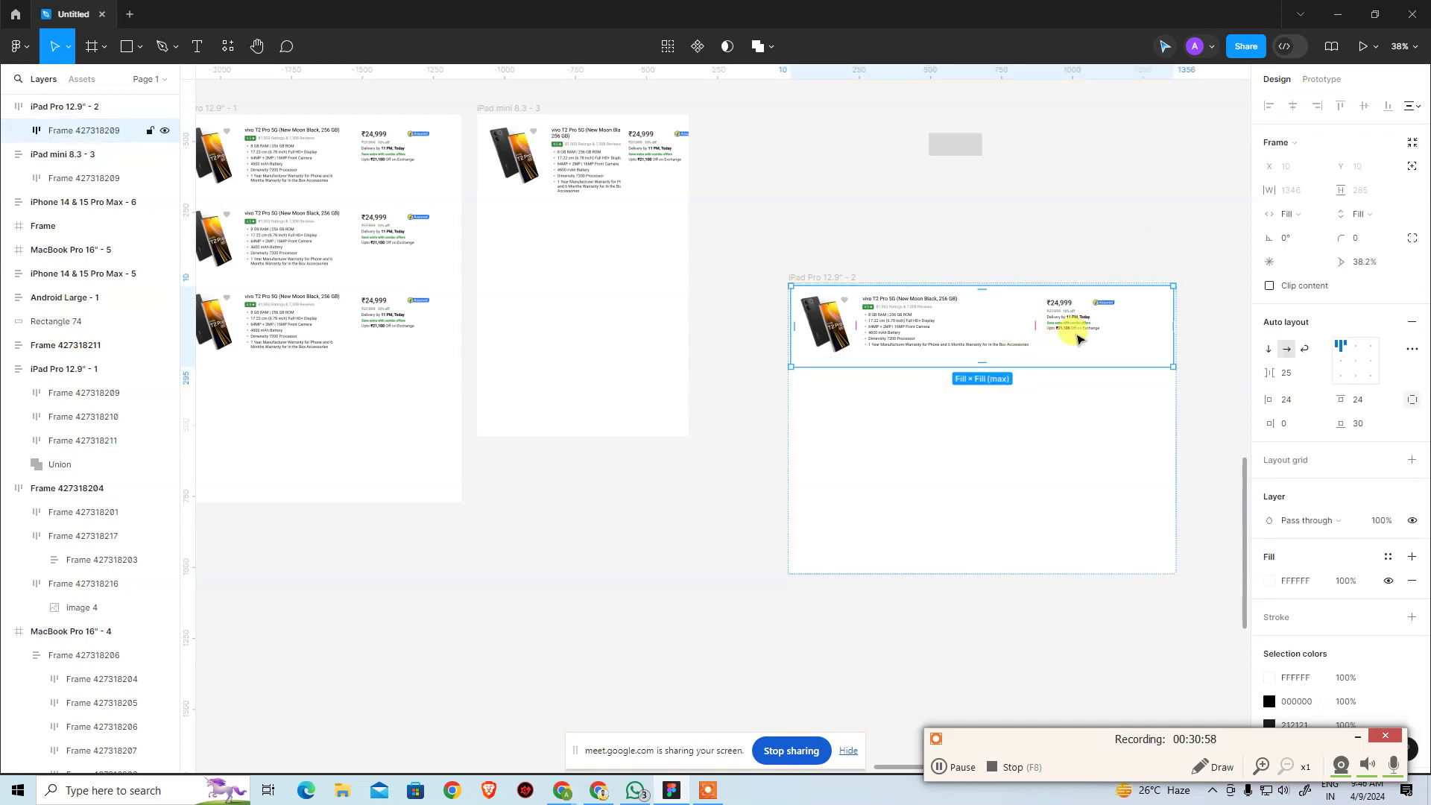
{"action": "key", "text": "shift+a"}
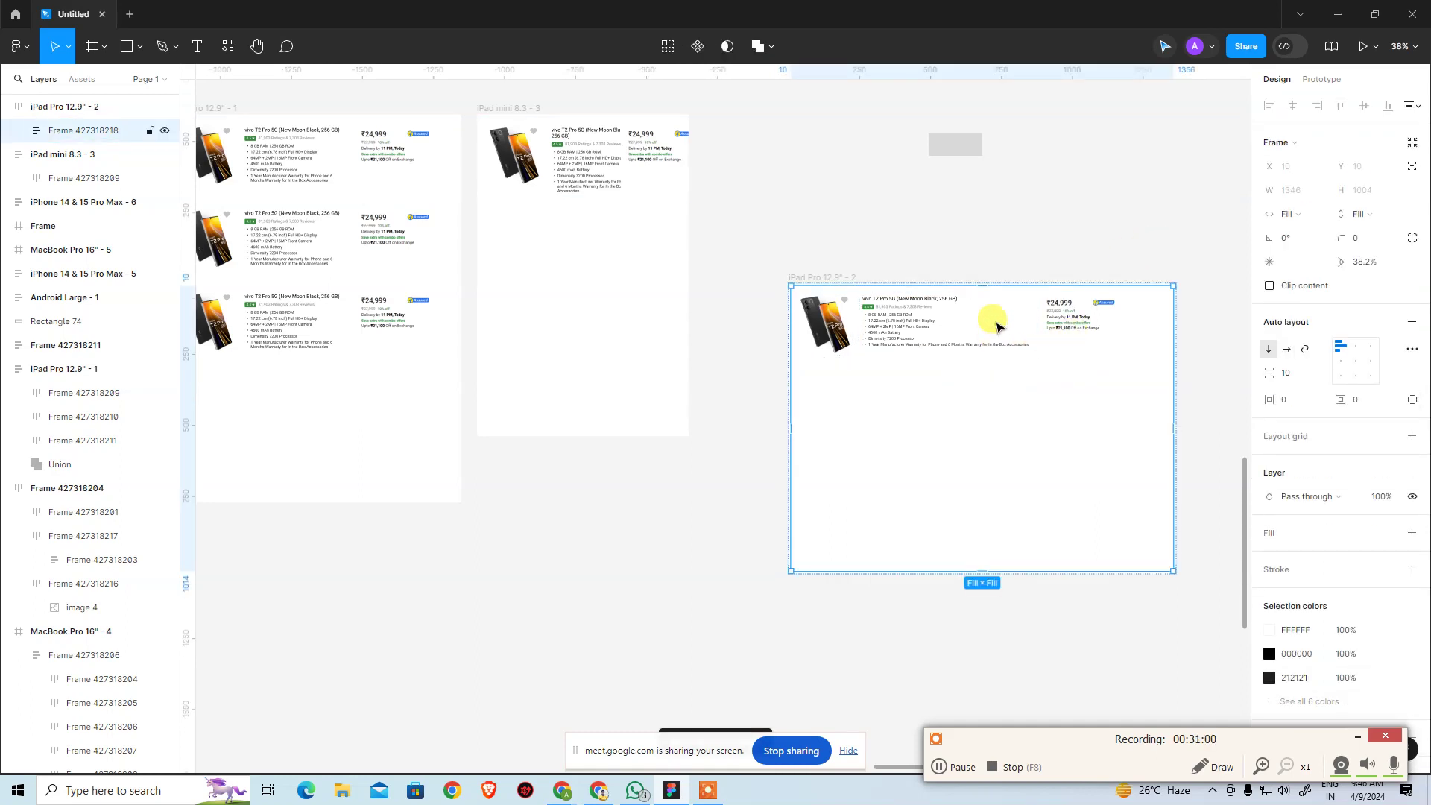
{"action": "key", "text": "ctrl+z"}
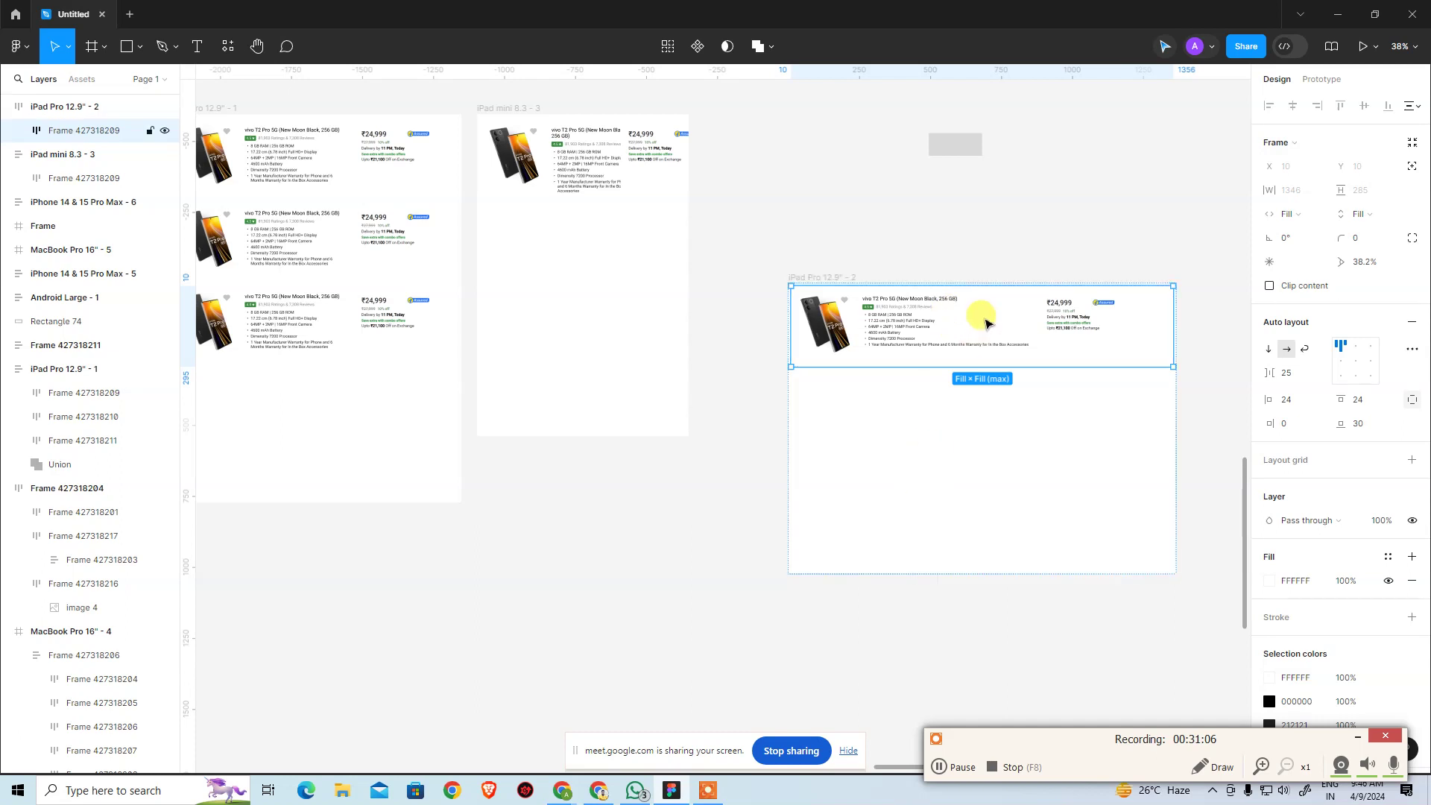
Check the portrait iPad Pro frame's layout settings and switch the landscape frame's auto layout direction to vertical
{"action": "left_click", "coordinate": [325, 325]}
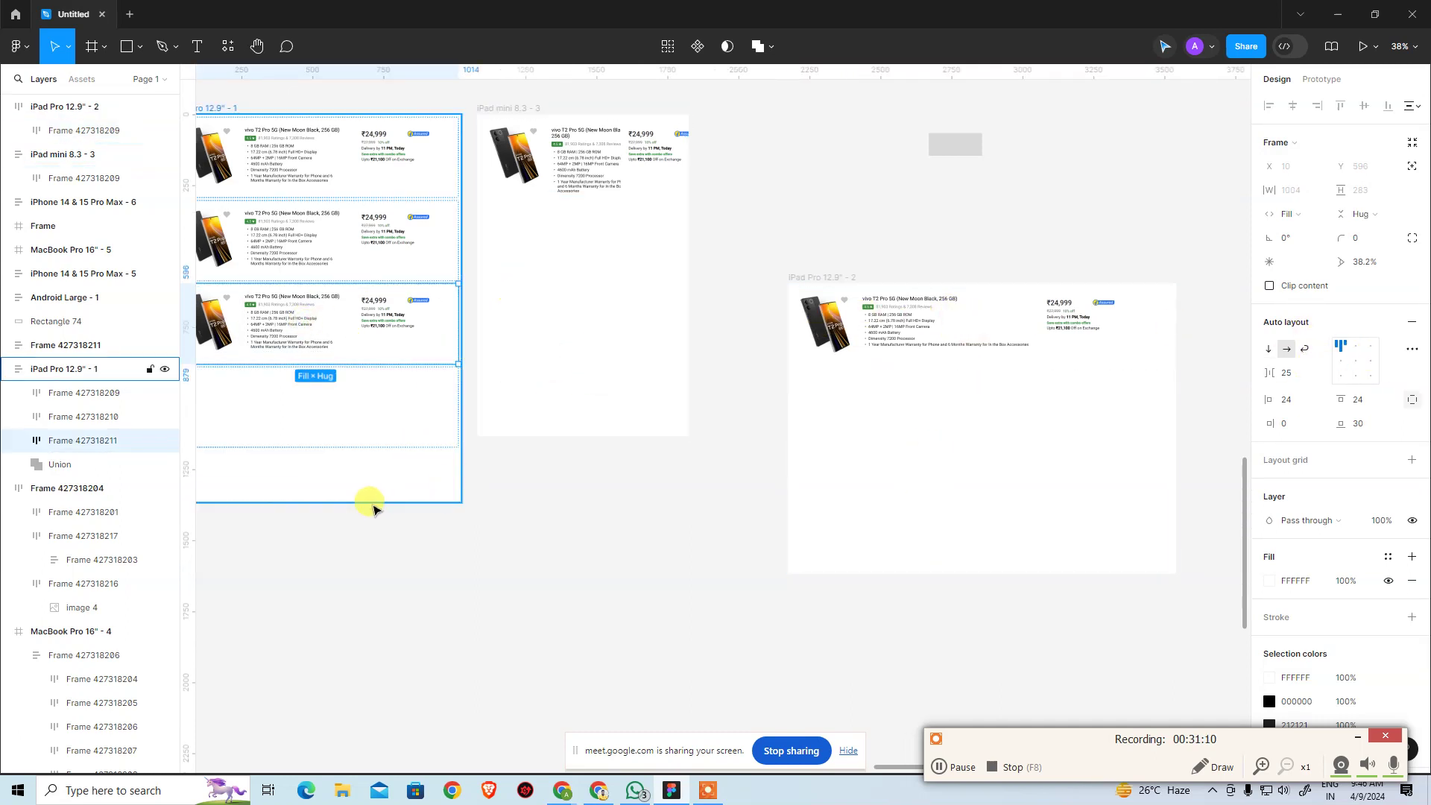
{"action": "left_click", "coordinate": [712, 477]}
{"action": "left_click", "coordinate": [327, 486]}
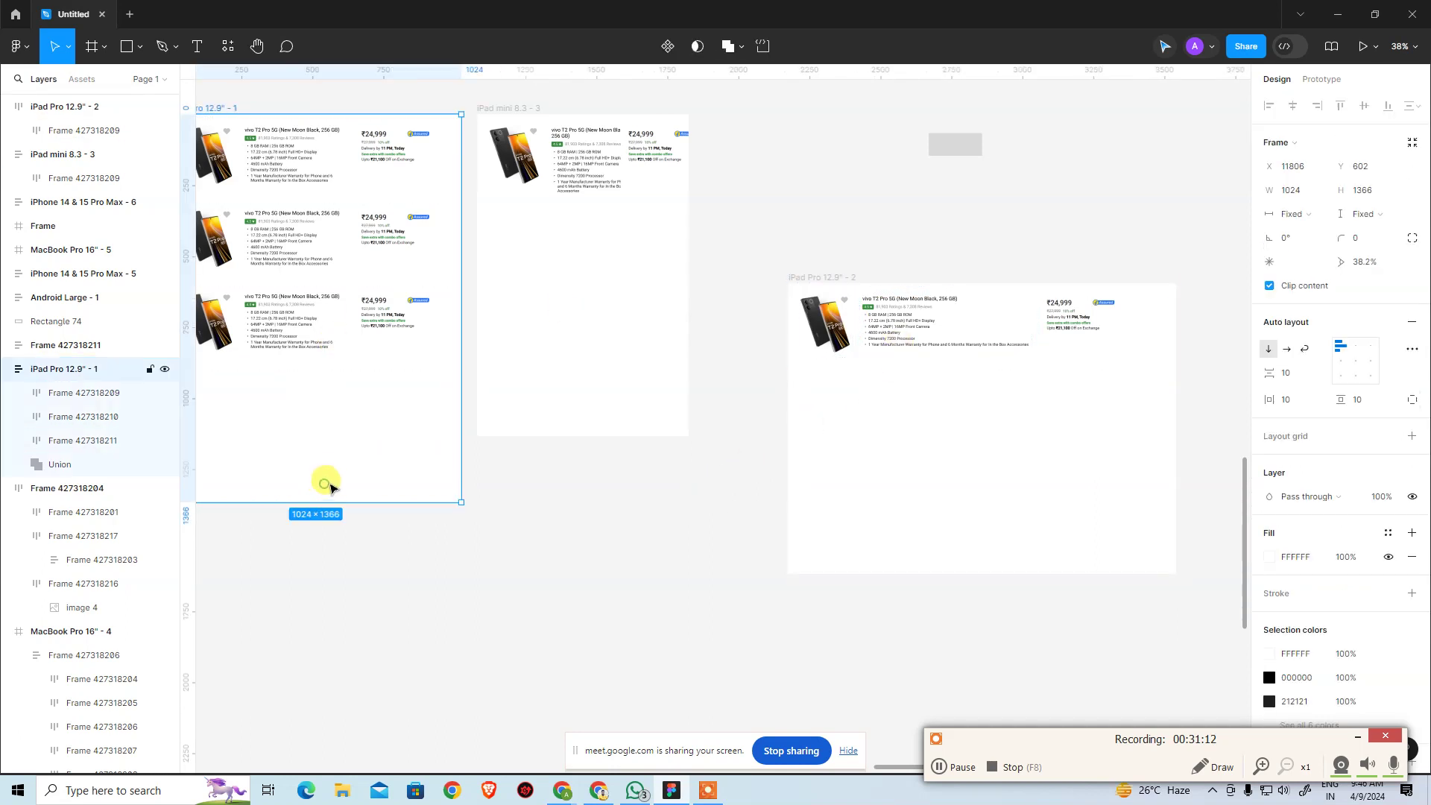
{"action": "left_click", "coordinate": [697, 444]}
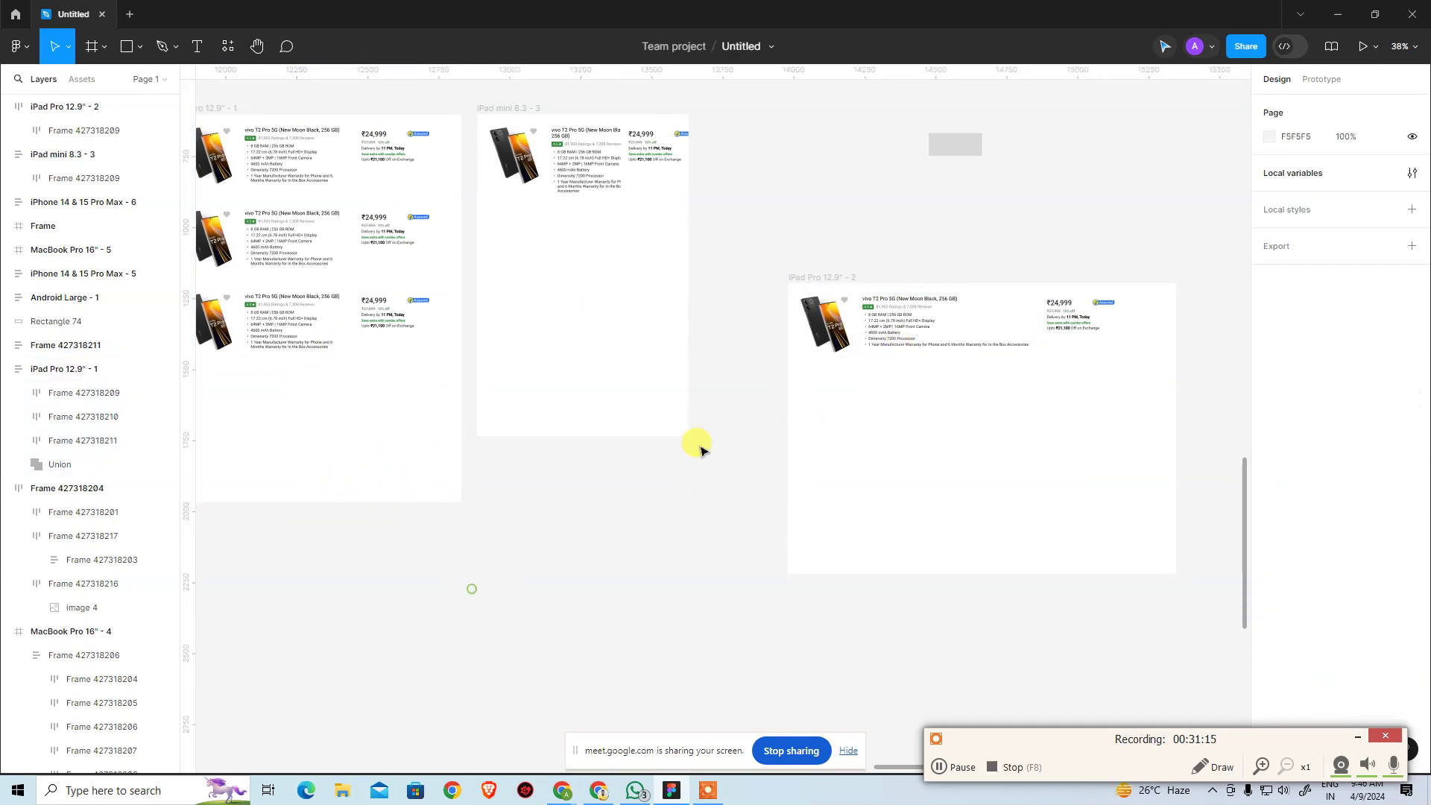
{"action": "left_click", "coordinate": [840, 280]}
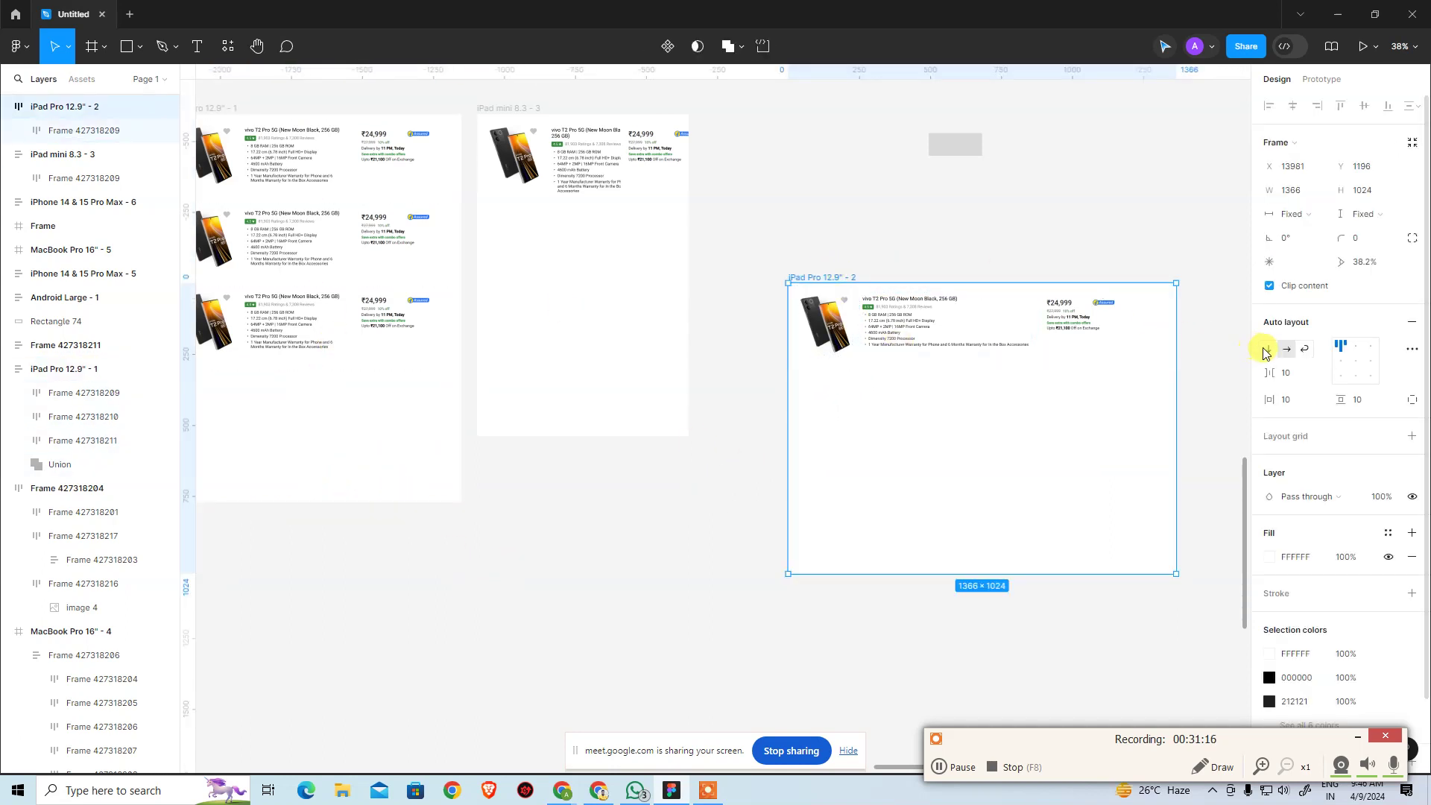
{"action": "left_click", "coordinate": [1086, 246]}
Duplicate the product card twice inside the landscape iPad Pro 12.9" frame
{"action": "left_click", "coordinate": [981, 332]}
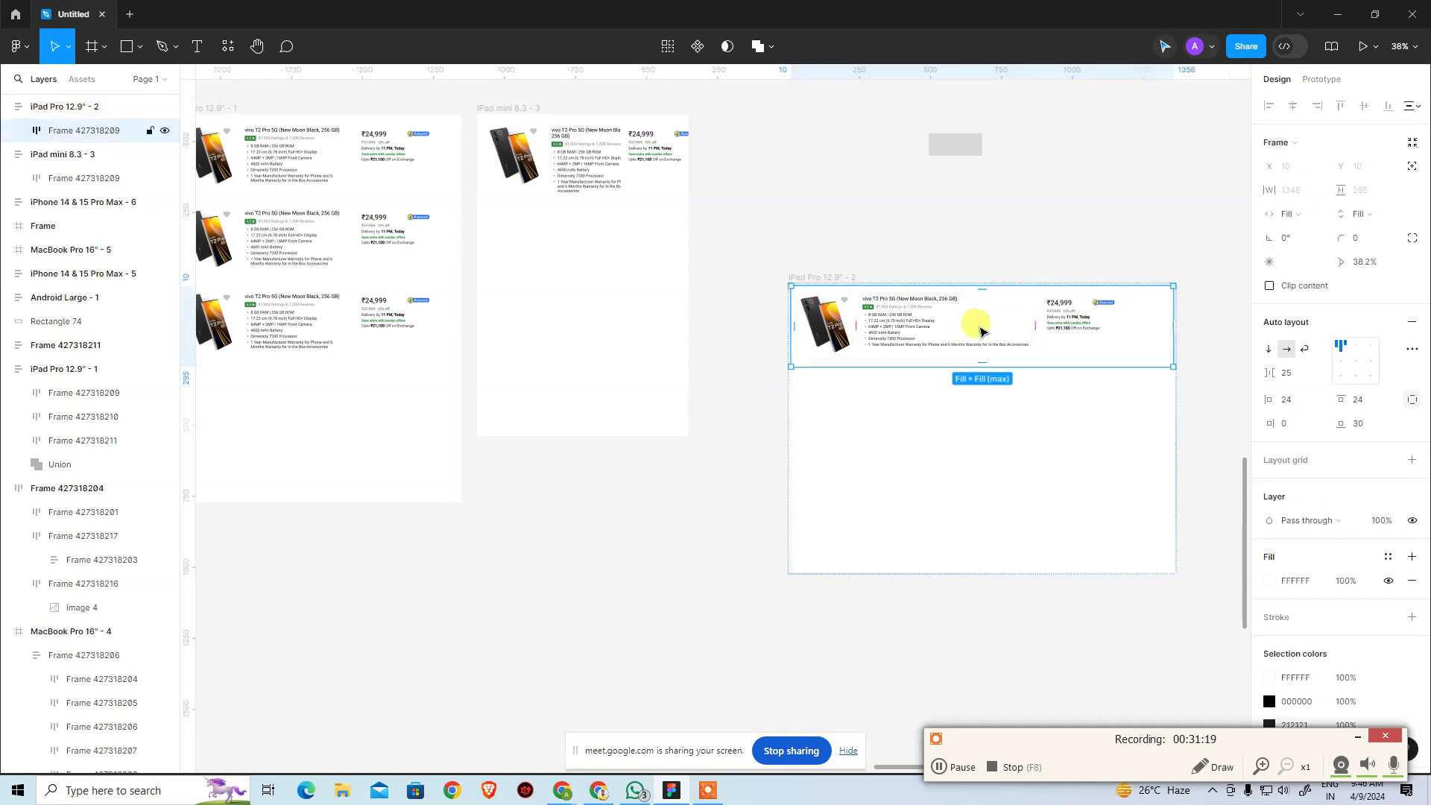
{"action": "key", "text": "ctrl+v"}
{"action": "key", "text": "ctrl+v"}
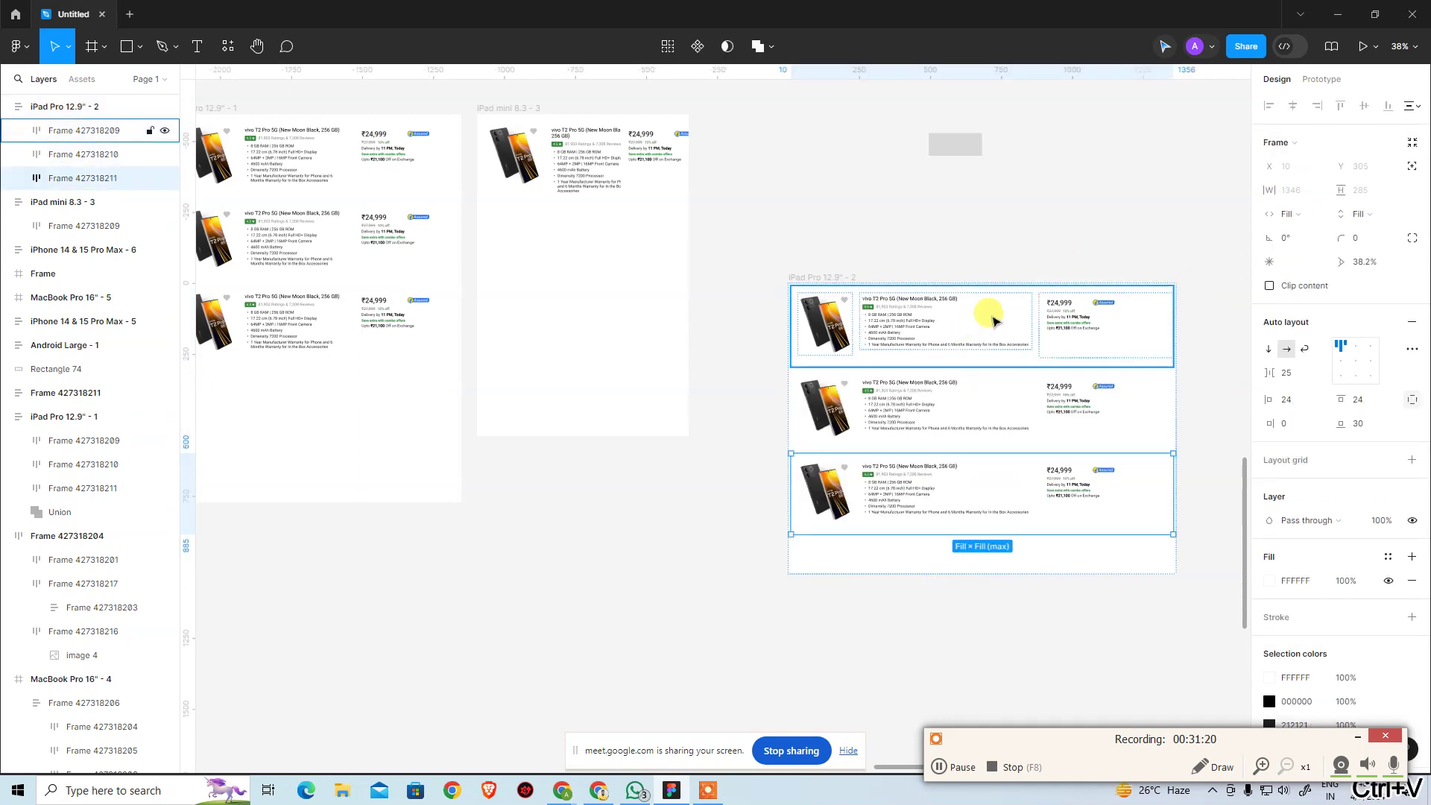
Examine the three product cards and their spacing in the landscape iPad Pro 12.9" frame
{"action": "left_click", "coordinate": [1043, 233]}
{"action": "scroll", "coordinate": [906, 403], "scroll_direction": "down", "scroll_amount": 2}
{"action": "scroll", "coordinate": [906, 403], "scroll_direction": "down", "scroll_amount": 1}
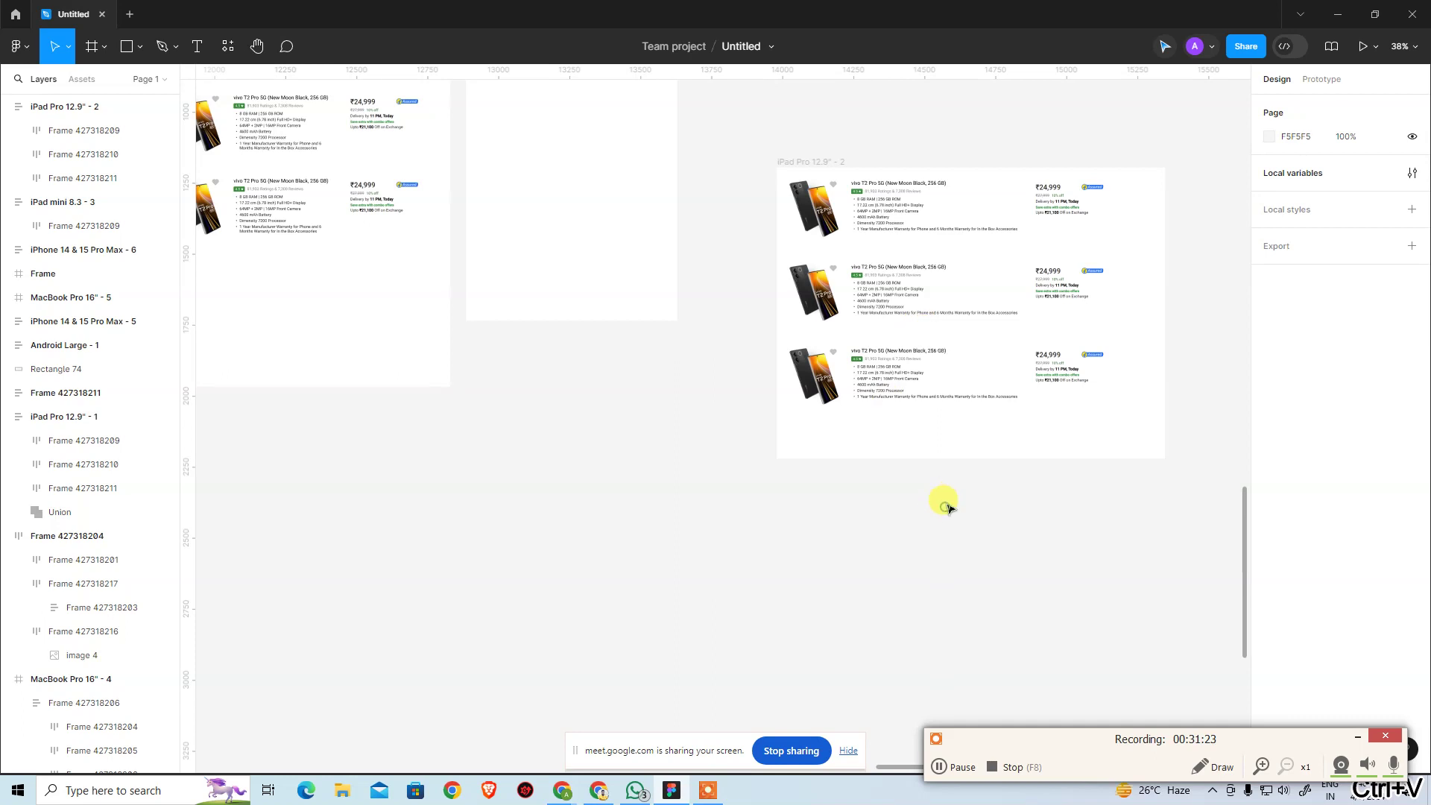
{"action": "key", "text": "ctrl+plus"}
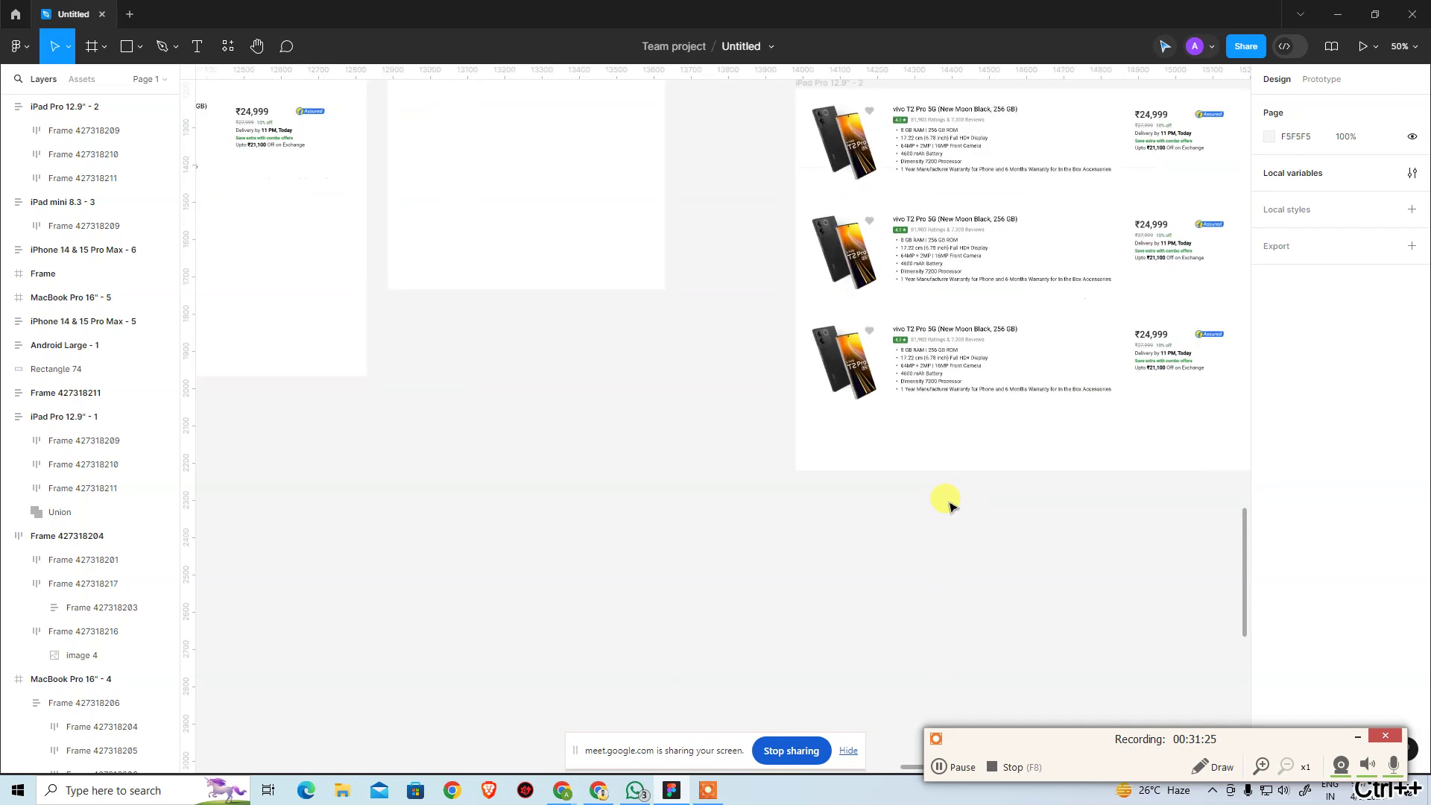
{"action": "scroll", "coordinate": [928, 506], "scroll_direction": "right", "scroll_amount": 5}
{"action": "left_click", "coordinate": [556, 287]}
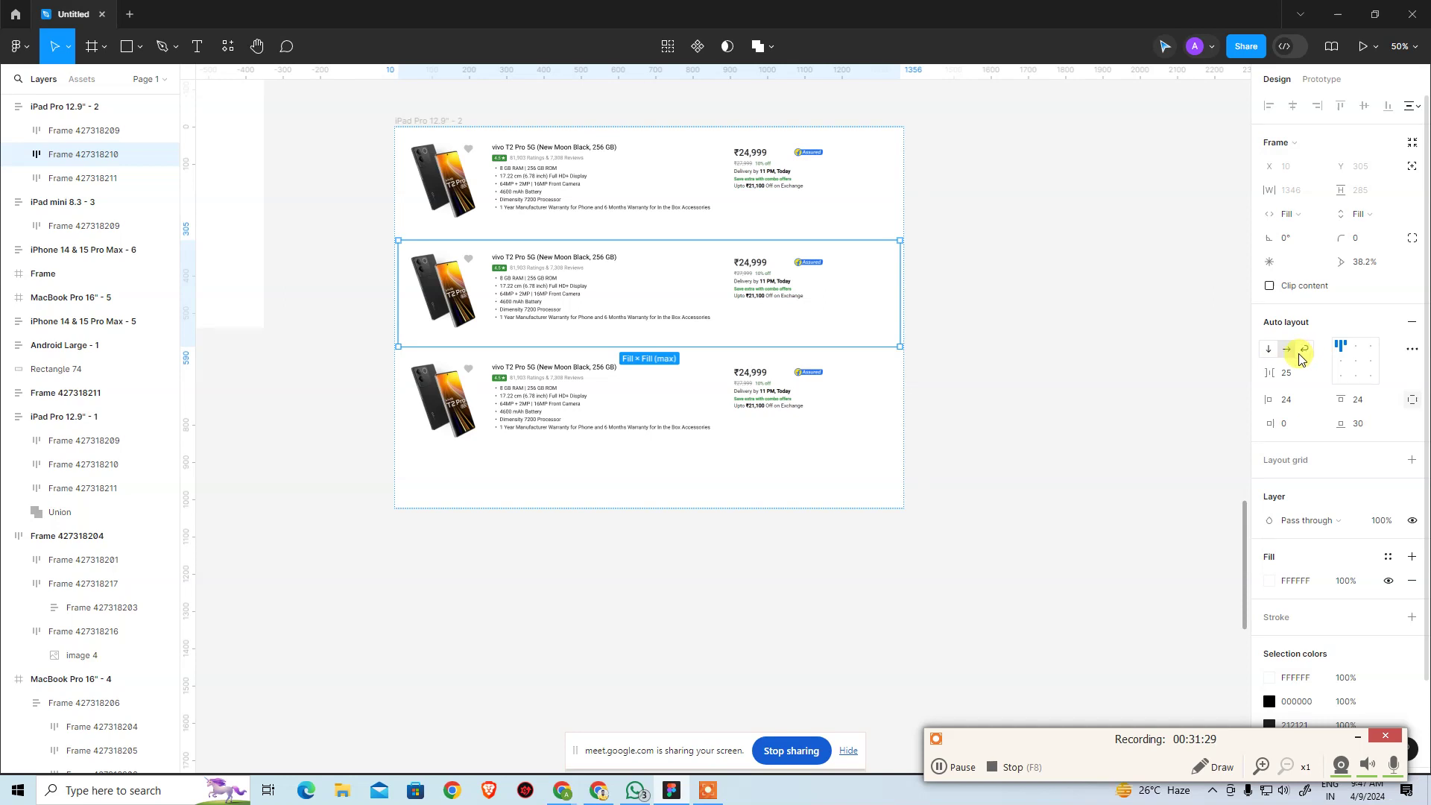
{"action": "left_click", "coordinate": [978, 334]}
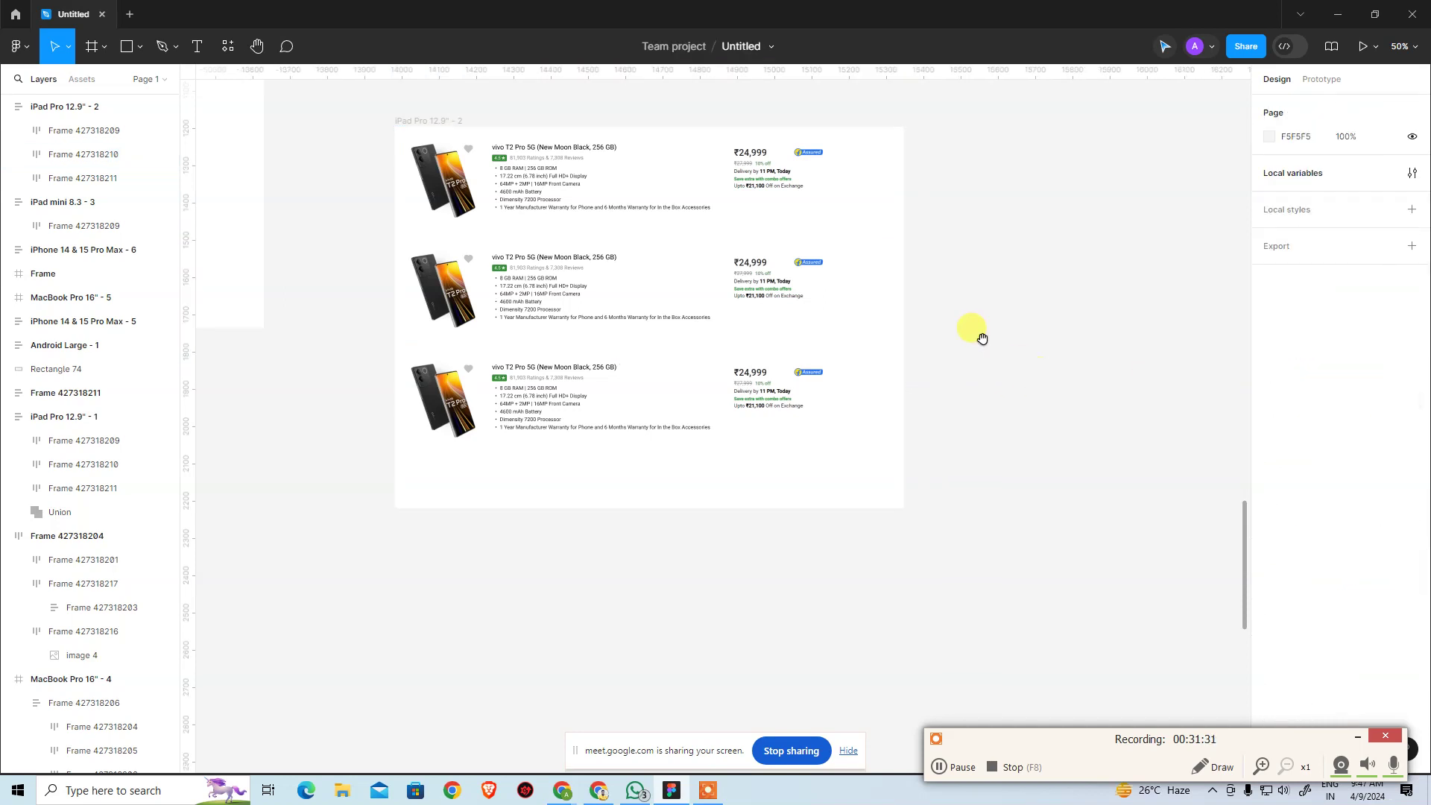
{"action": "scroll", "coordinate": [471, 301], "scroll_direction": "up", "scroll_amount": 2}
{"action": "left_click", "coordinate": [471, 301]}
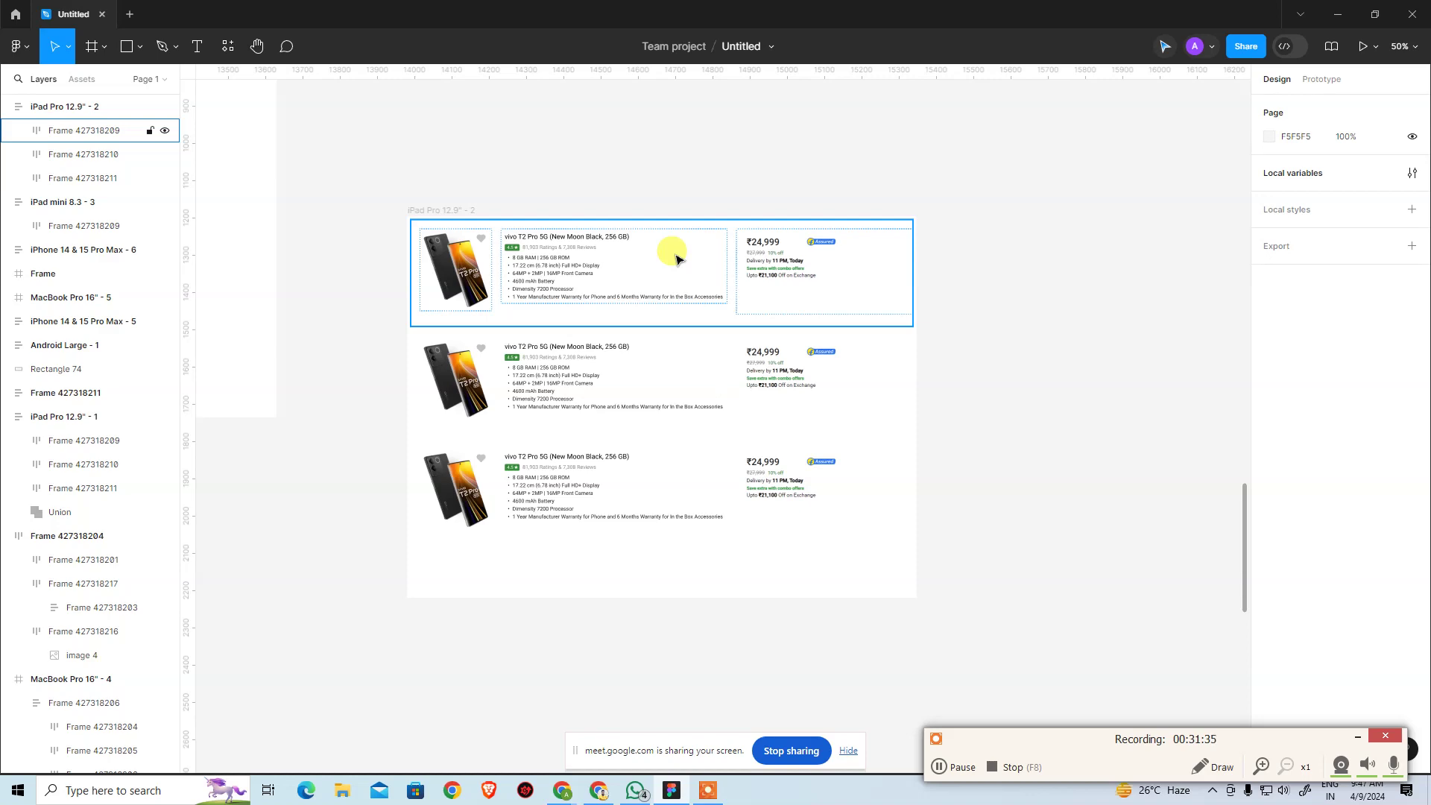
Compare the landscape iPad Pro 12.9" frame with the other device frames on the canvas
{"action": "key", "text": "ctrl+minus"}
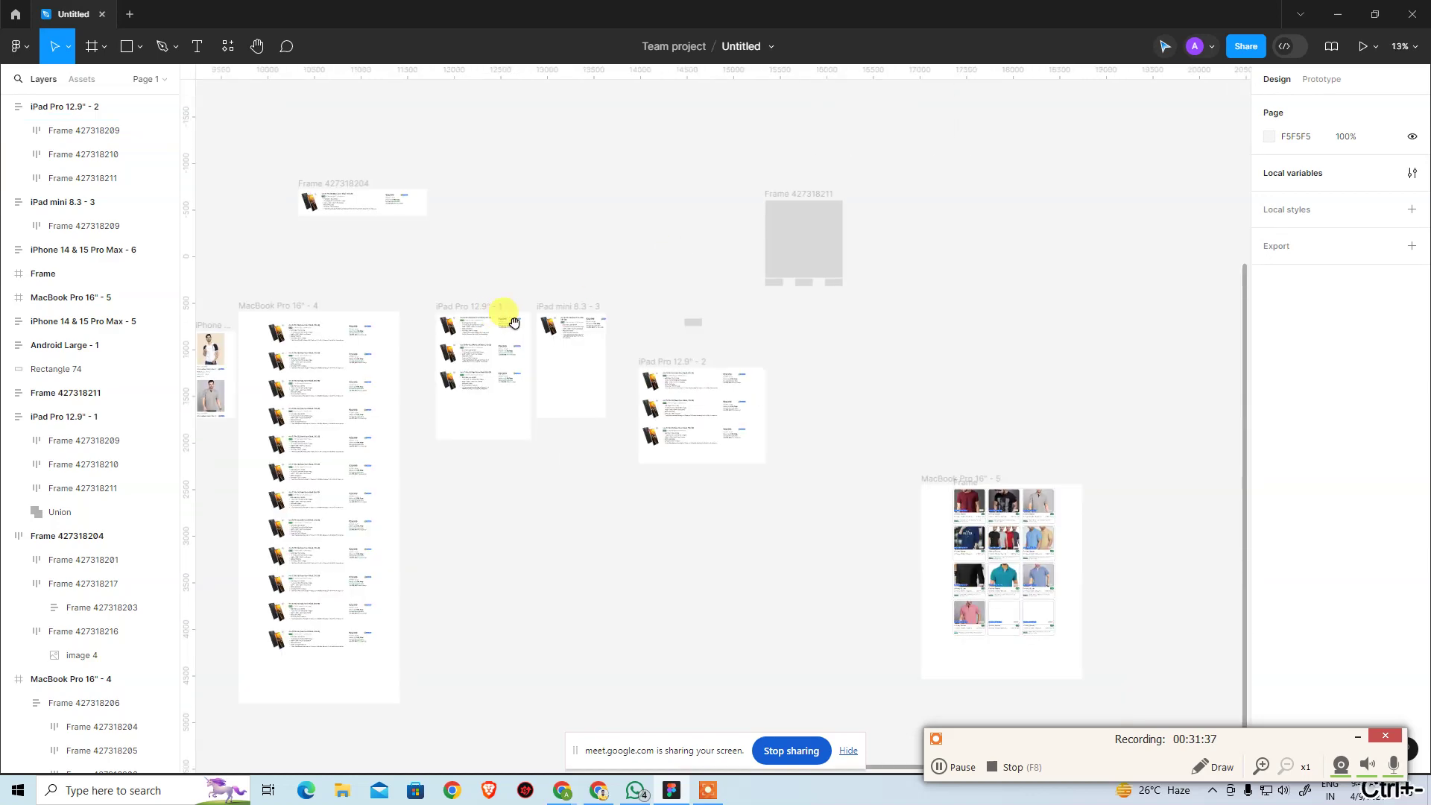
{"action": "key", "text": "ctrl+minus"}
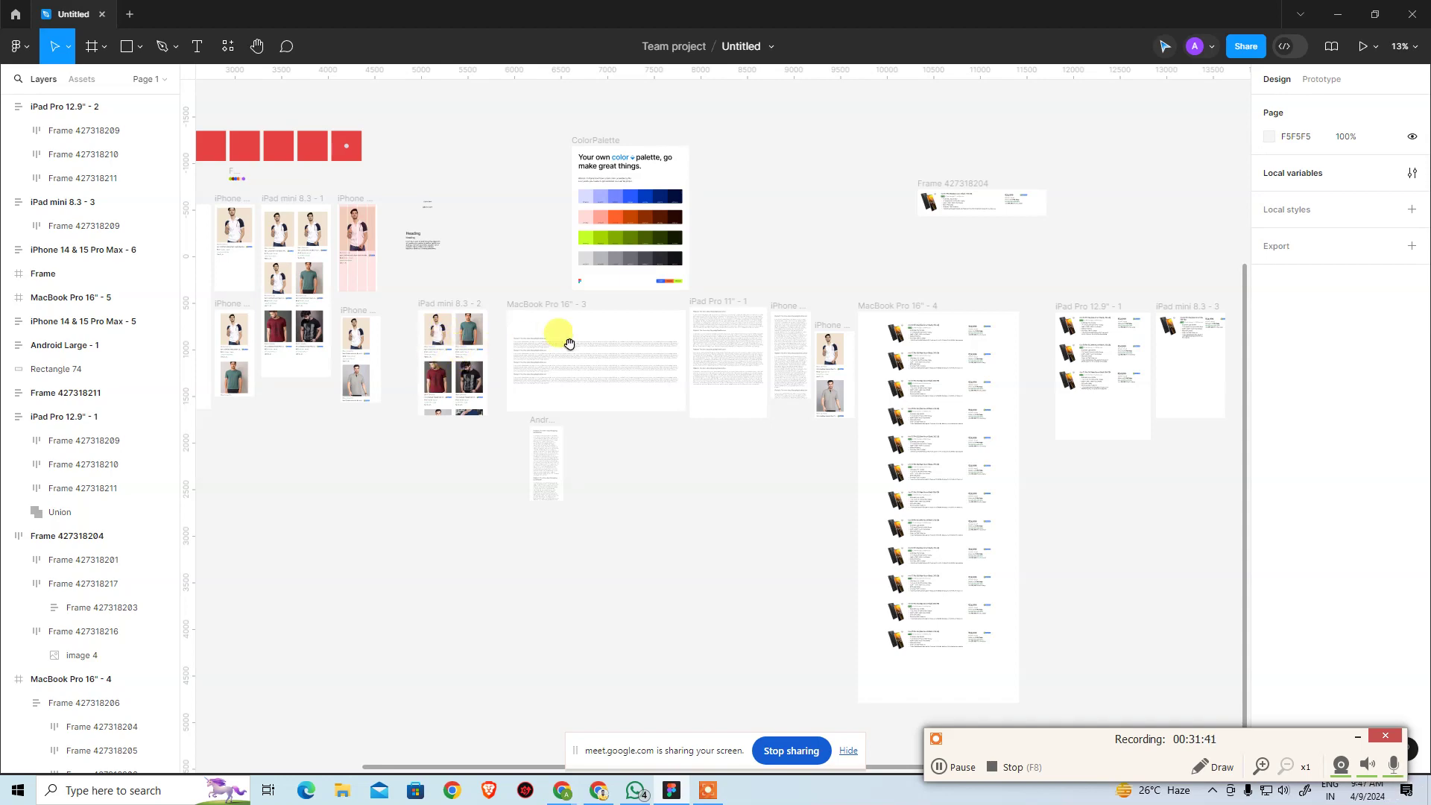
{"action": "mouse_move", "coordinate": [569, 343]}
{"action": "left_mouse_down"}
{"action": "mouse_move", "coordinate": [272, 425]}
{"action": "mouse_move", "coordinate": [425, 296]}
{"action": "mouse_move", "coordinate": [866, 410]}
{"action": "left_mouse_up"}
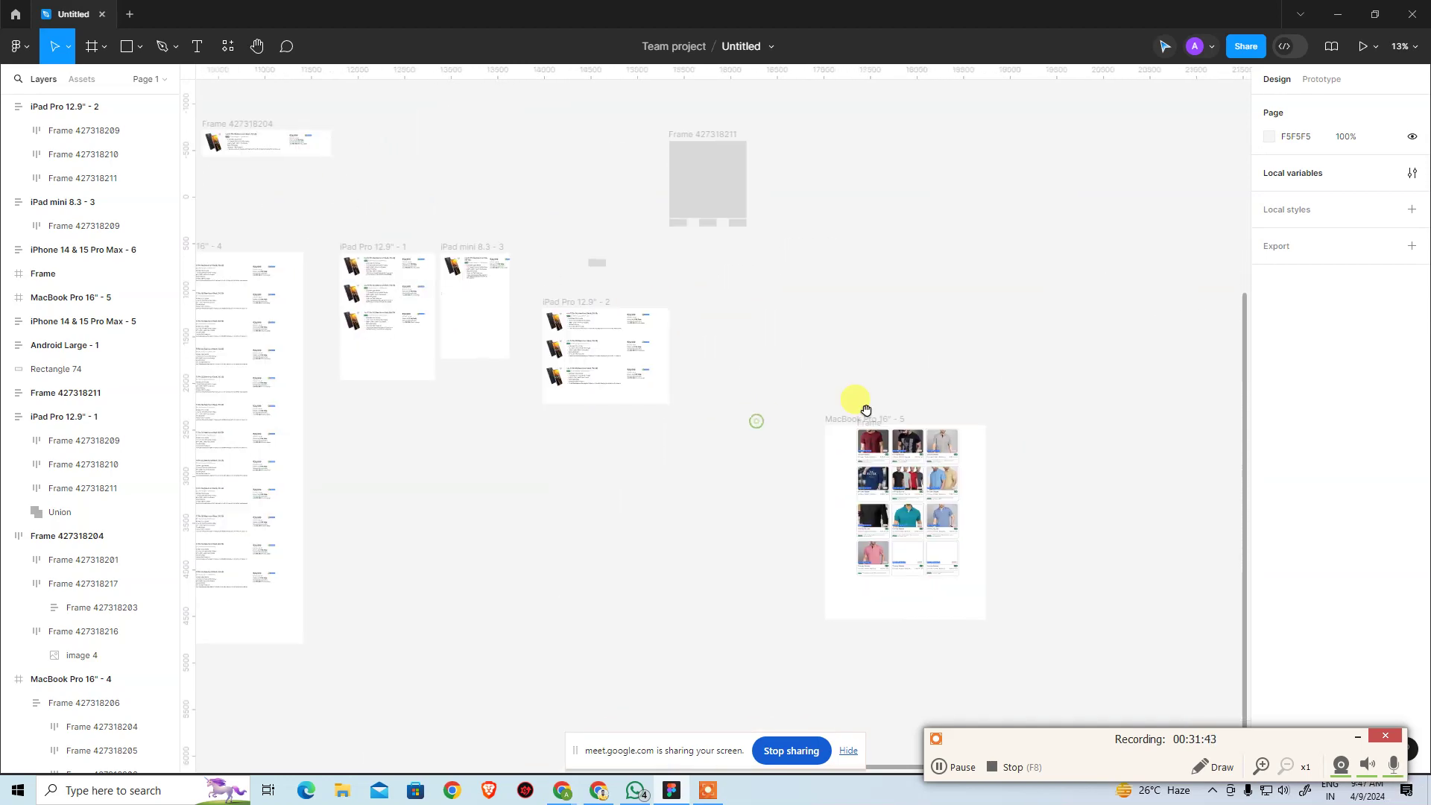
{"action": "left_click", "coordinate": [618, 339], "text": "ctrl"}
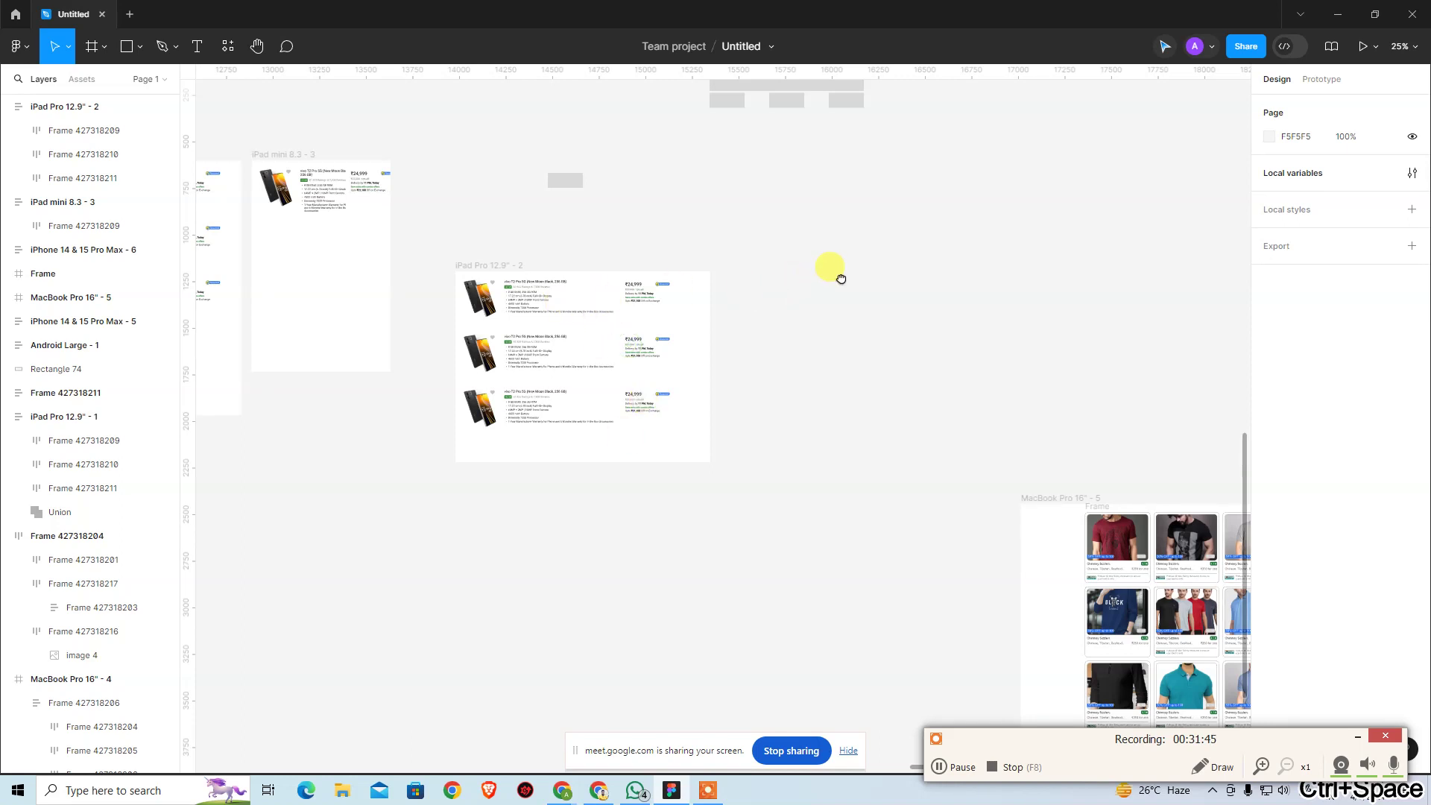
{"action": "left_click_drag", "start_coordinate": [841, 279], "coordinate": [974, 313]}
{"action": "left_click", "coordinate": [874, 305]}
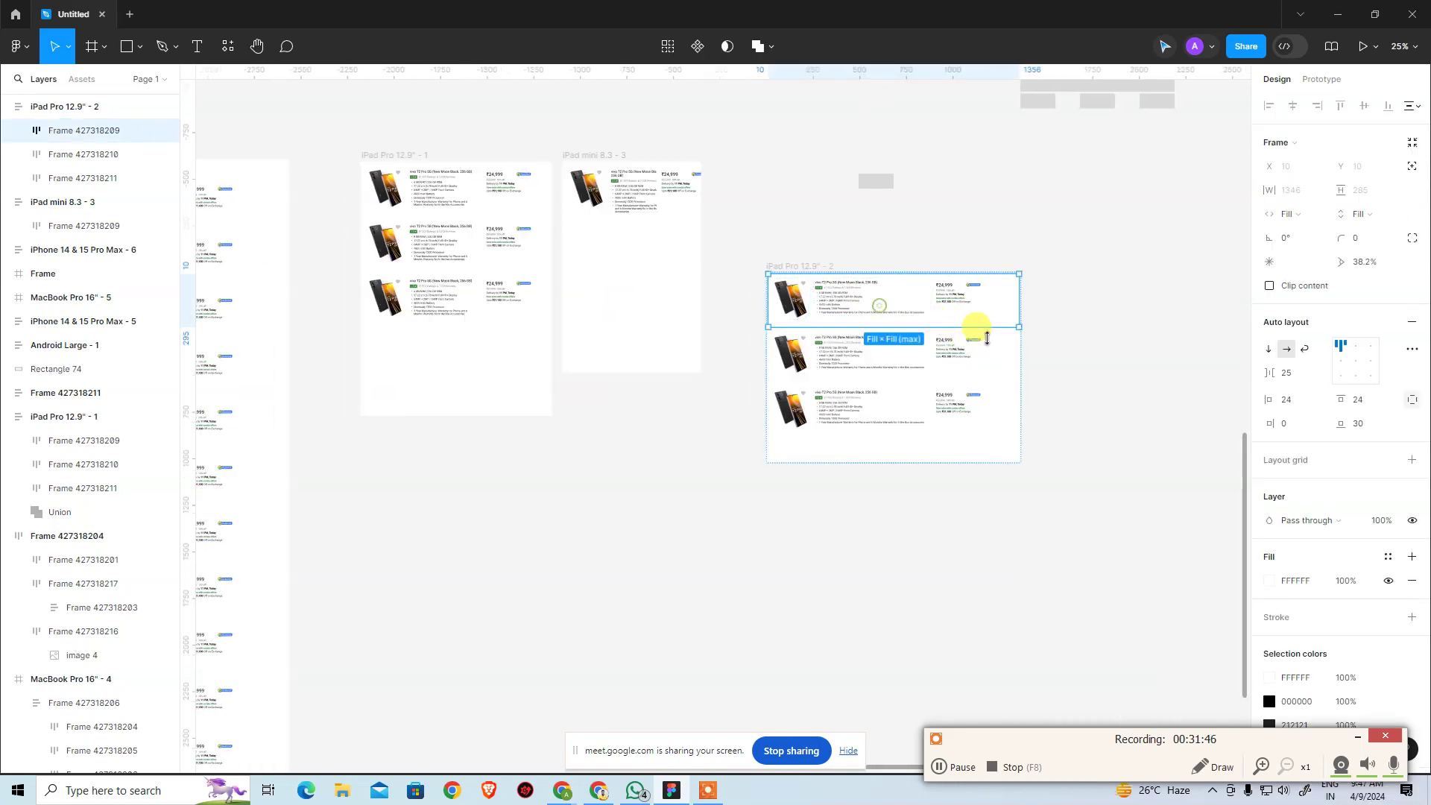
{"action": "left_click", "coordinate": [1091, 336]}
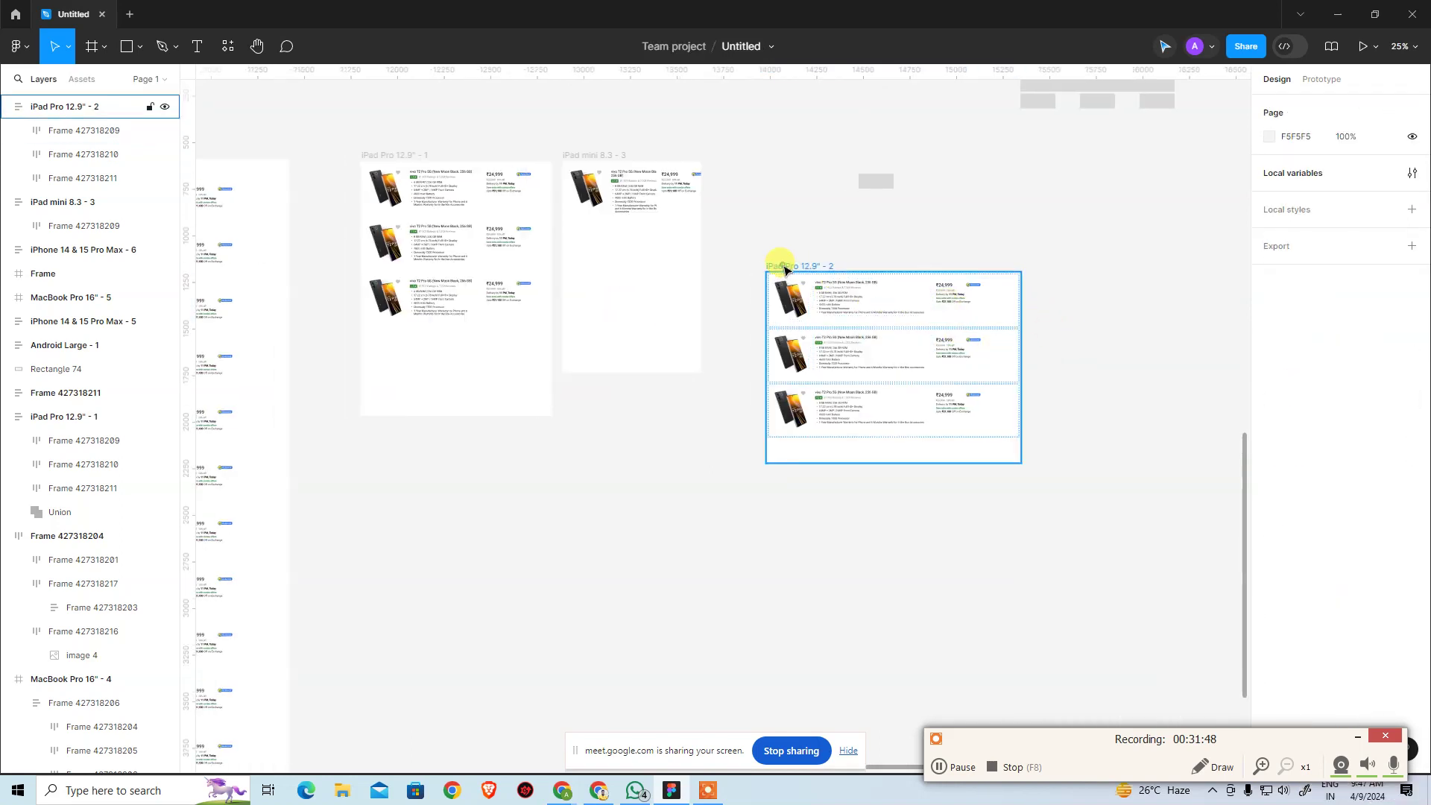
Try resizing the landscape iPad Pro 12.9" frame's width to test its product cards, and undo the resize
{"action": "left_click", "coordinate": [785, 270]}
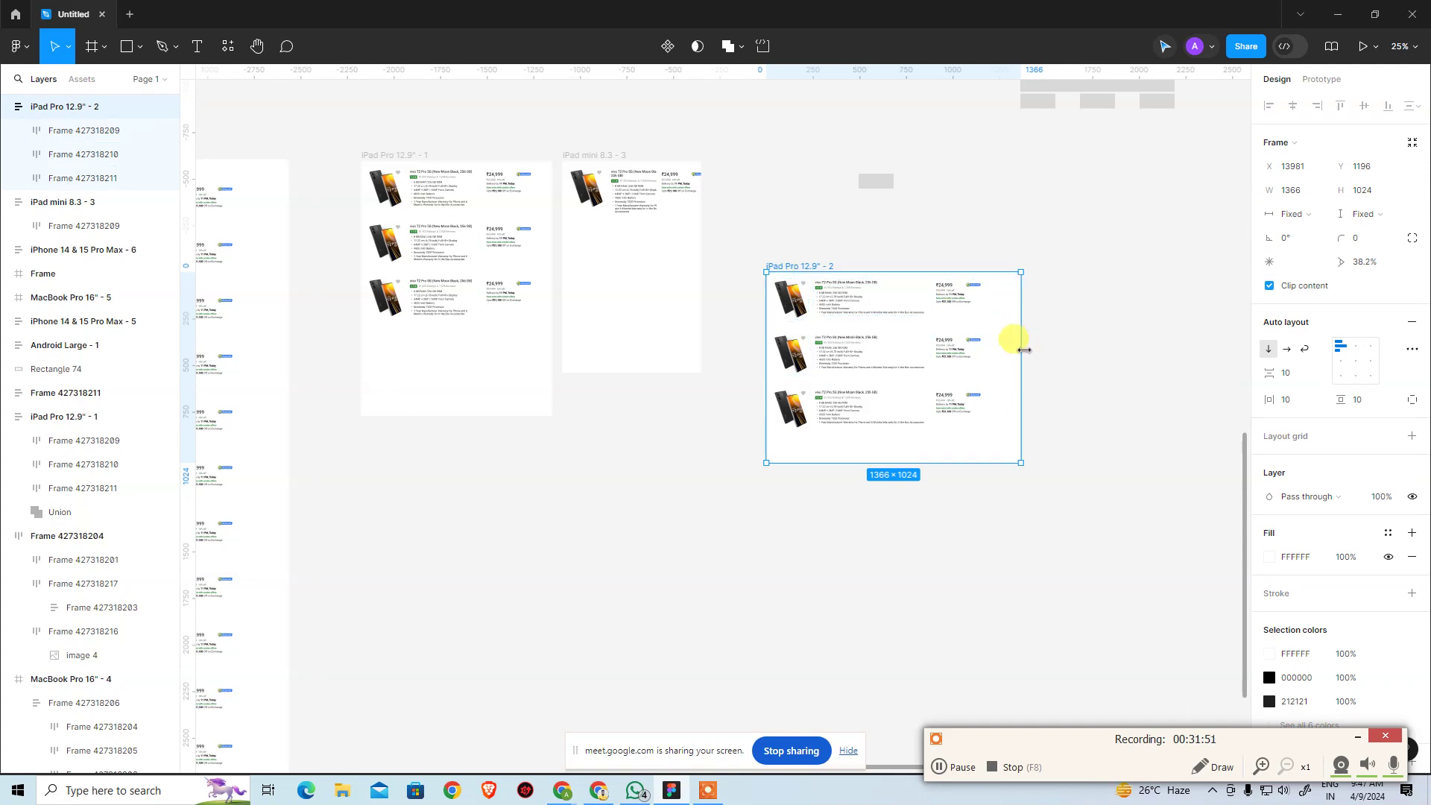
{"action": "mouse_move", "coordinate": [1024, 349]}
{"action": "left_mouse_down"}
{"action": "mouse_move", "coordinate": [941, 344]}
{"action": "mouse_move", "coordinate": [1011, 334]}
{"action": "mouse_move", "coordinate": [947, 338]}
{"action": "mouse_move", "coordinate": [1029, 339]}
{"action": "mouse_move", "coordinate": [939, 339]}
{"action": "mouse_move", "coordinate": [1018, 340]}
{"action": "left_mouse_up"}
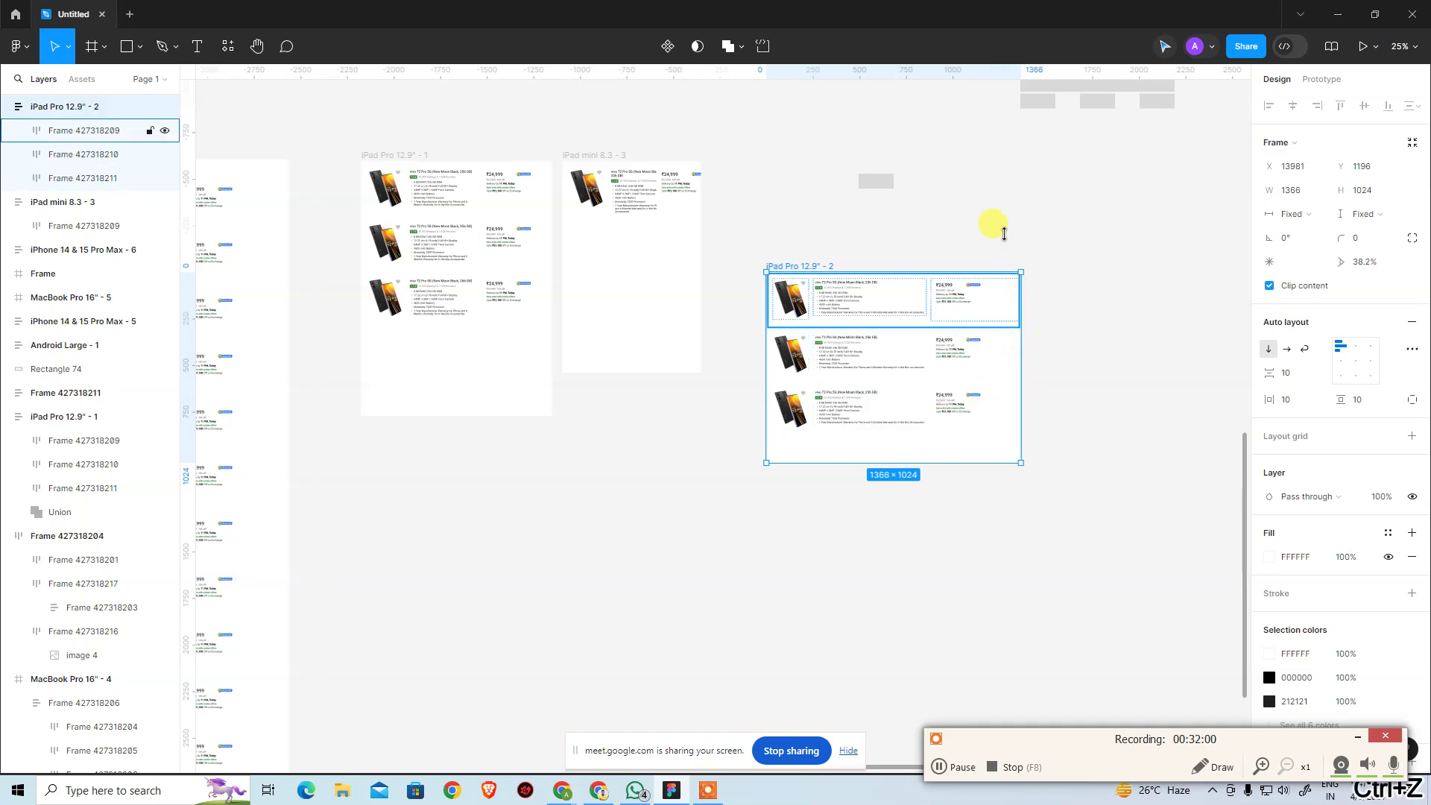
{"action": "key", "text": "ctrl+z"}
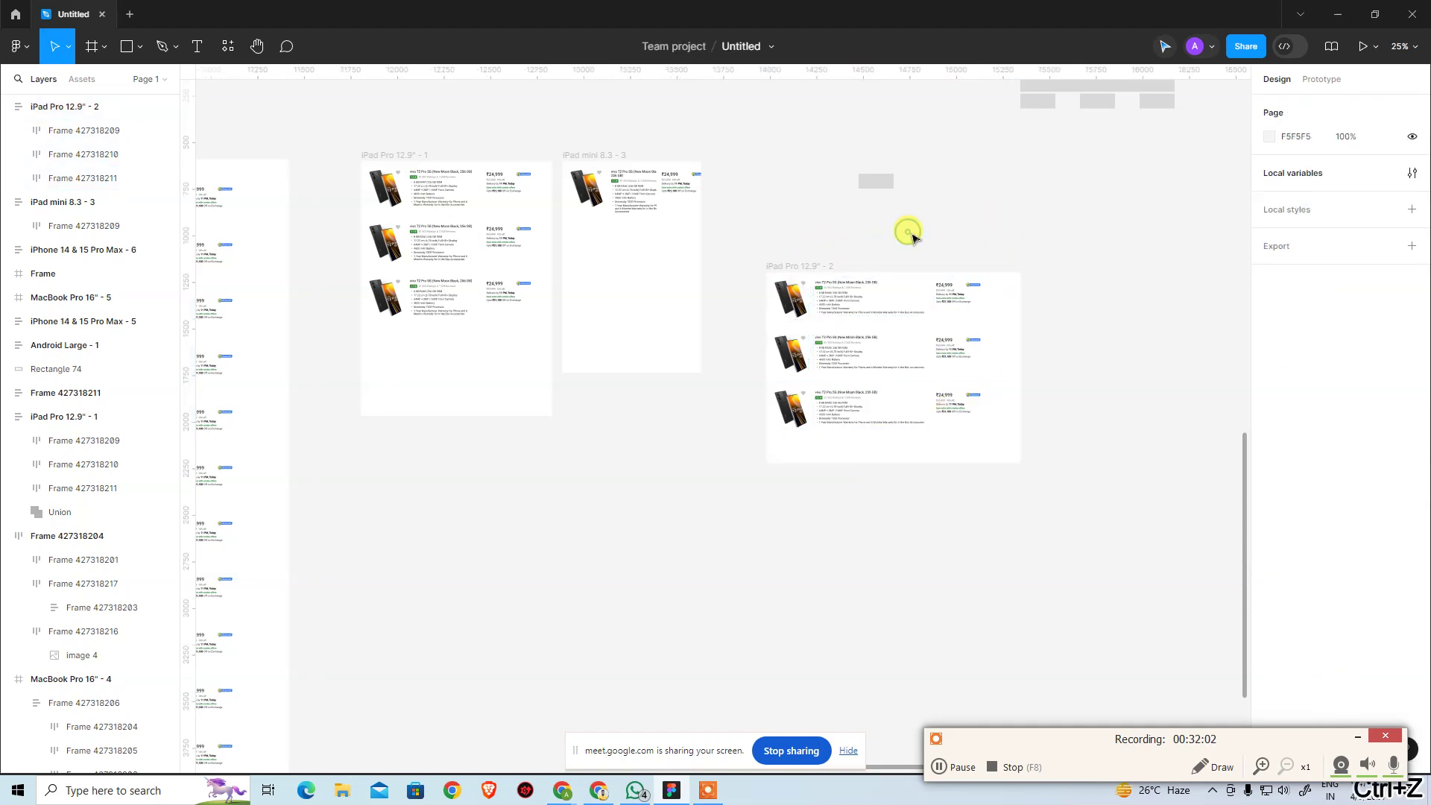
{"action": "key", "text": "ctrl+plus"}
{"action": "scroll", "coordinate": [894, 373], "scroll_direction": "right", "scroll_amount": 5}
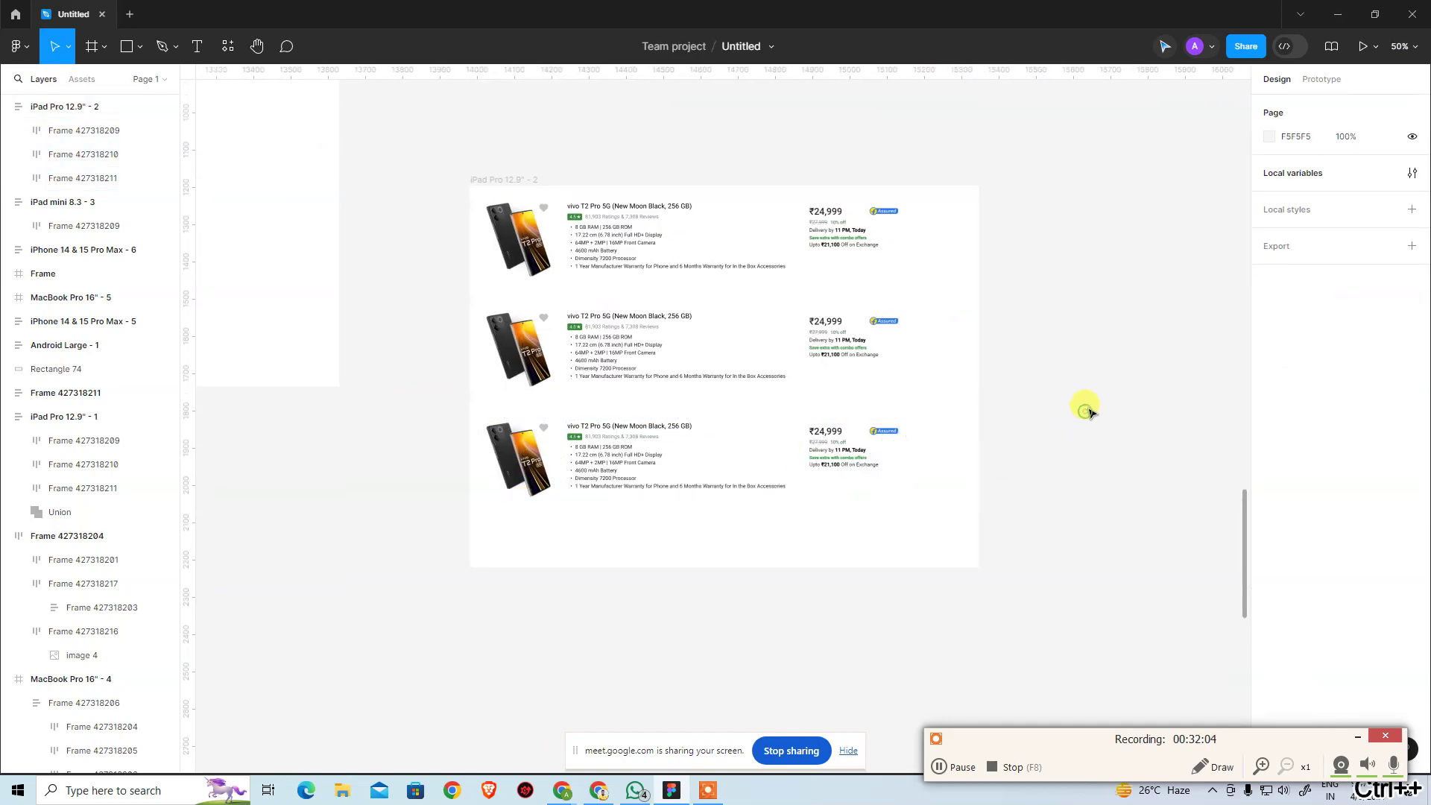